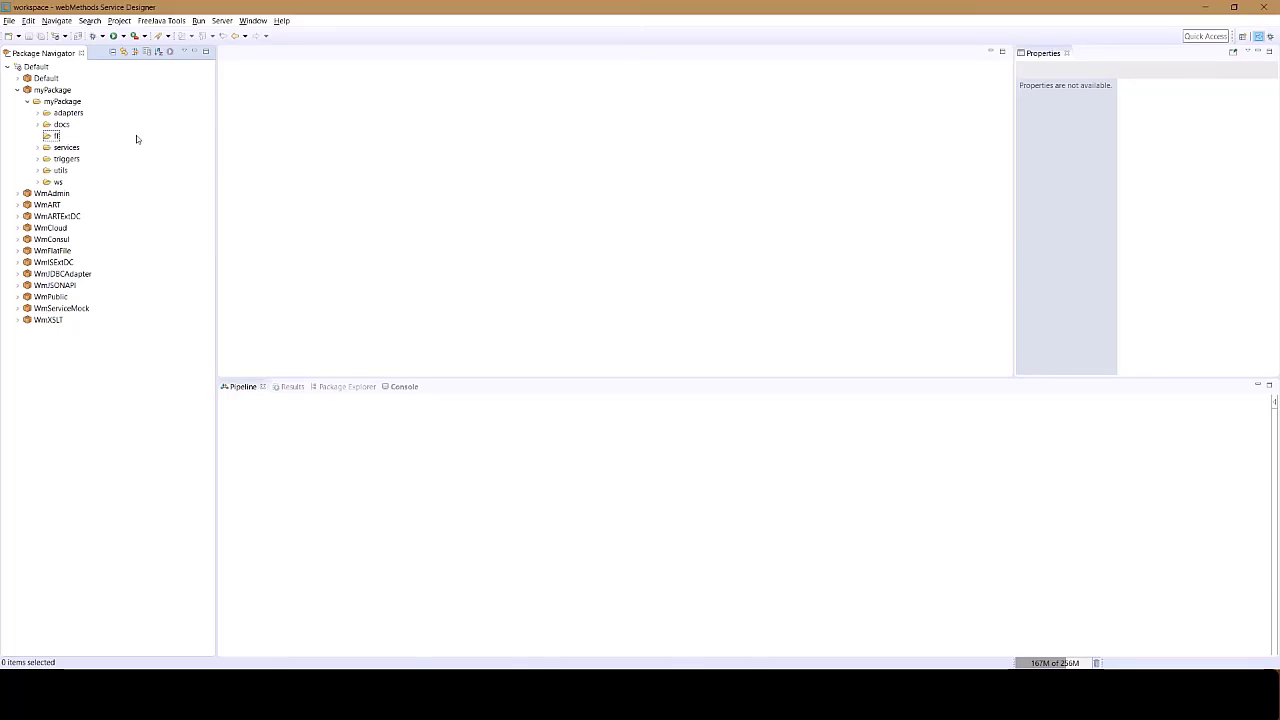
# Step: Start a new flat file schema named accountFFSchema in the ff folder of myPackage
pyautogui.click(56, 137)
pyautogui.rightClick(56, 137)
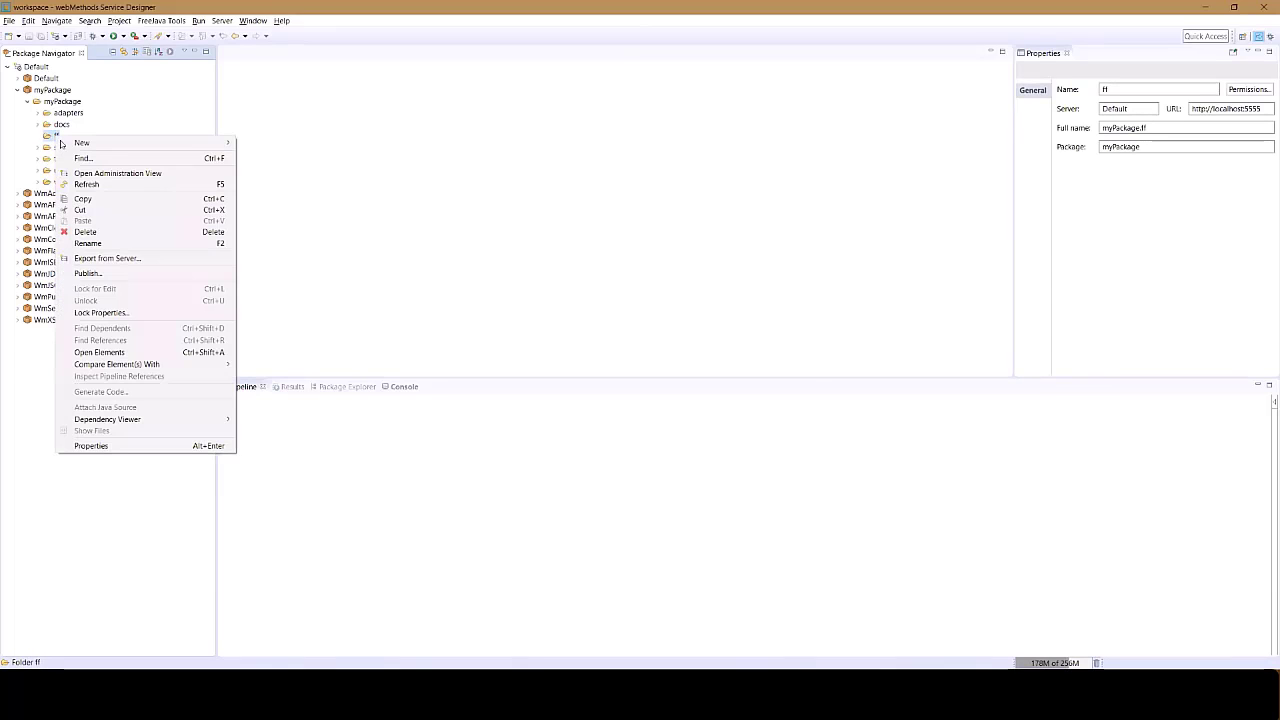
pyautogui.moveTo(136, 143)
pyautogui.click(275, 209)
pyautogui.write('m')
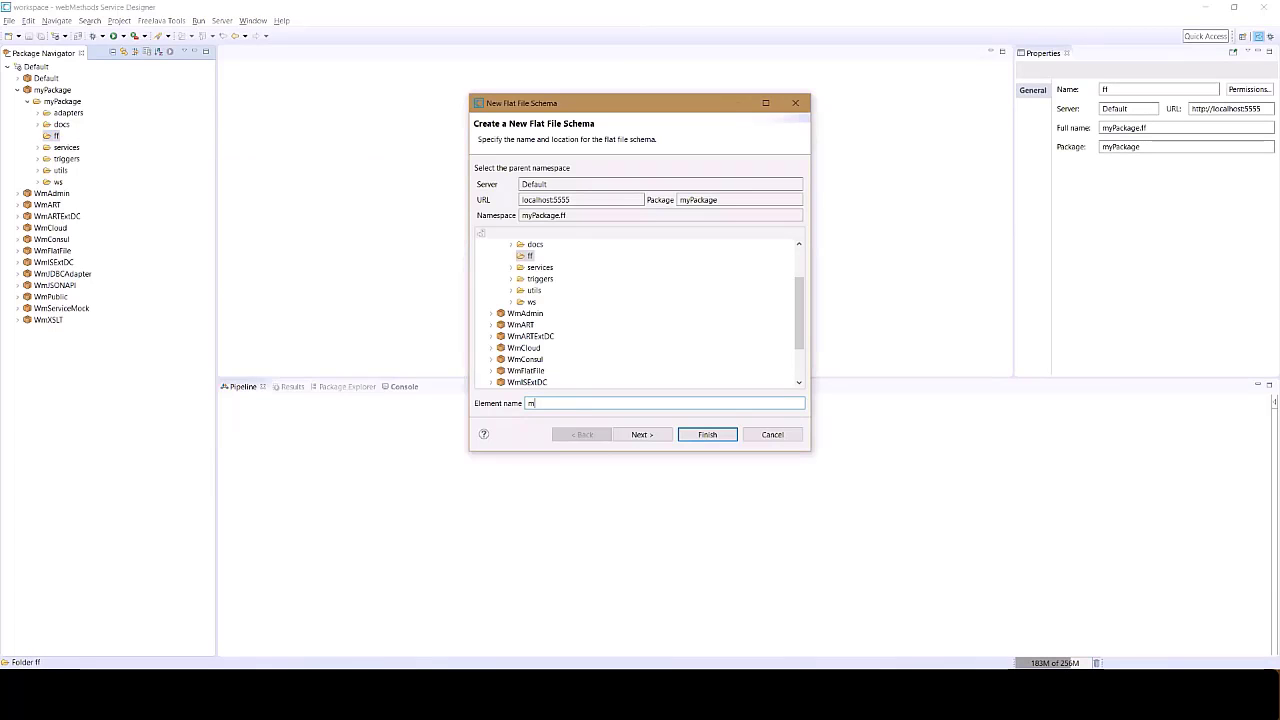
pyautogui.write('y')
pyautogui.press('BackSpace')
pyautogui.press('BackSpace')
pyautogui.write('accou')
pyautogui.click(642, 434)
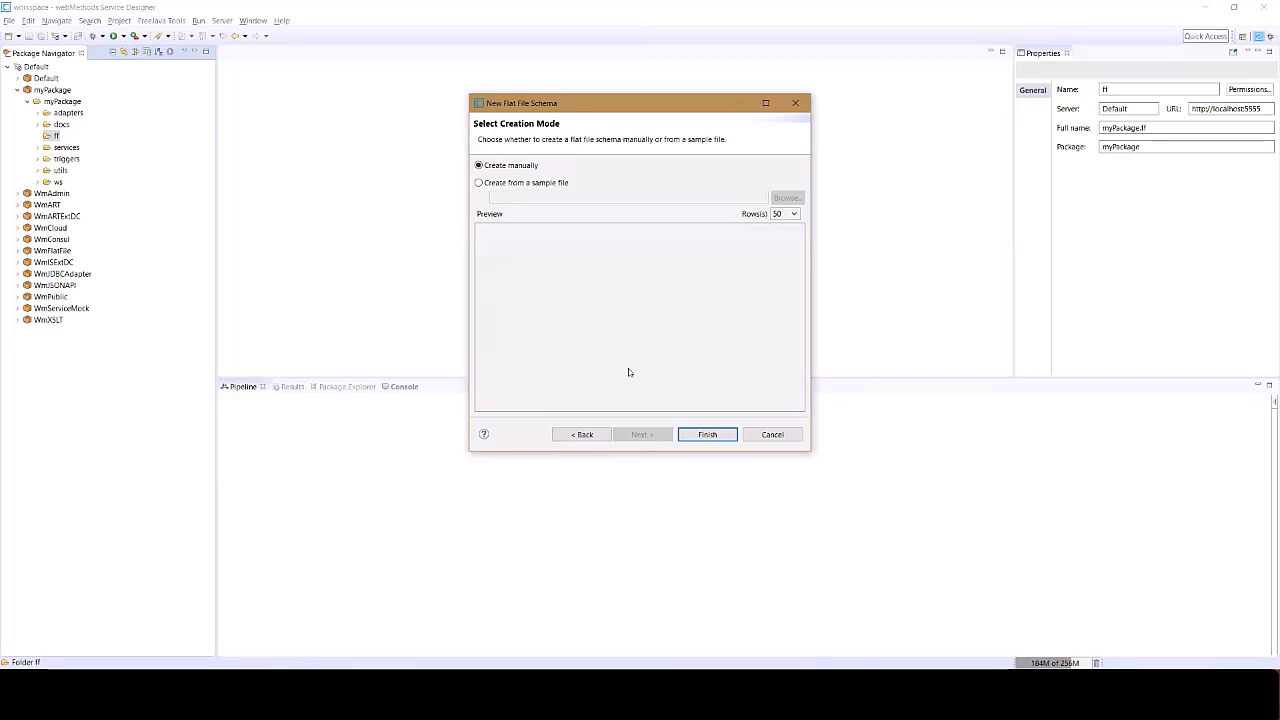
# Step: Base the schema on the sample file company1.csv, without a record identifier
pyautogui.click(553, 186)
pyautogui.click(787, 197)
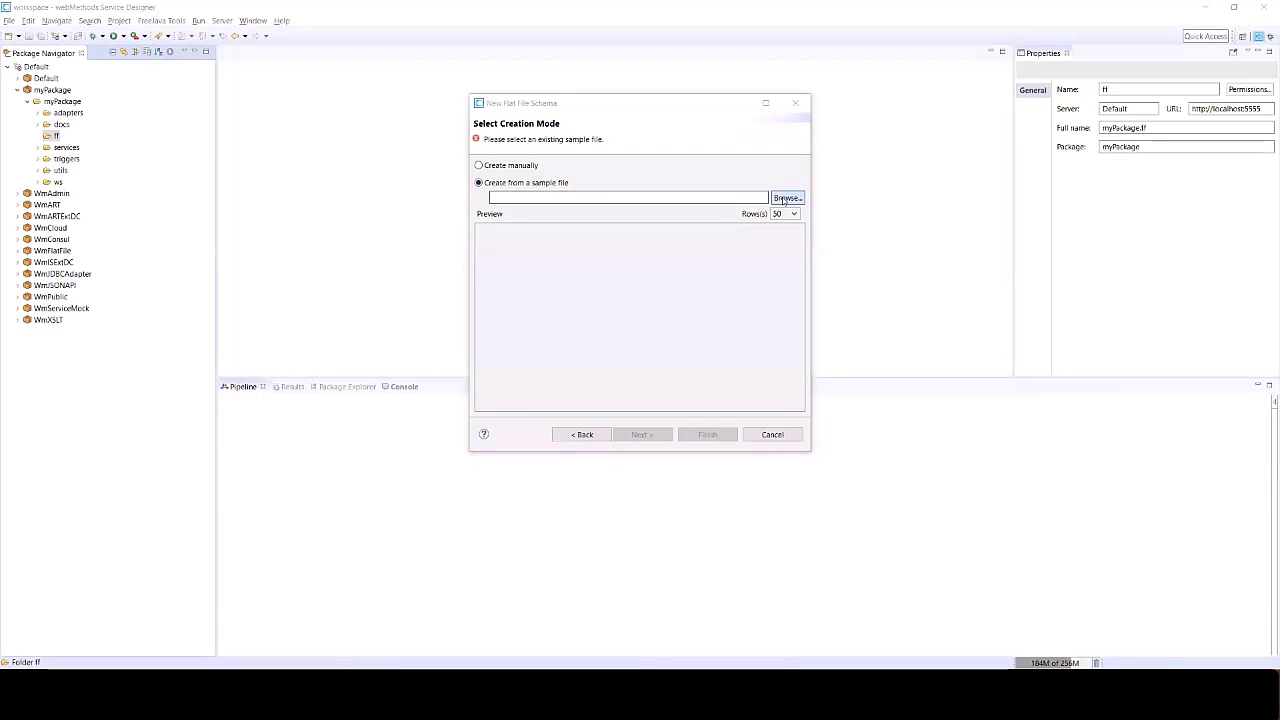
pyautogui.doubleClick(640, 199)
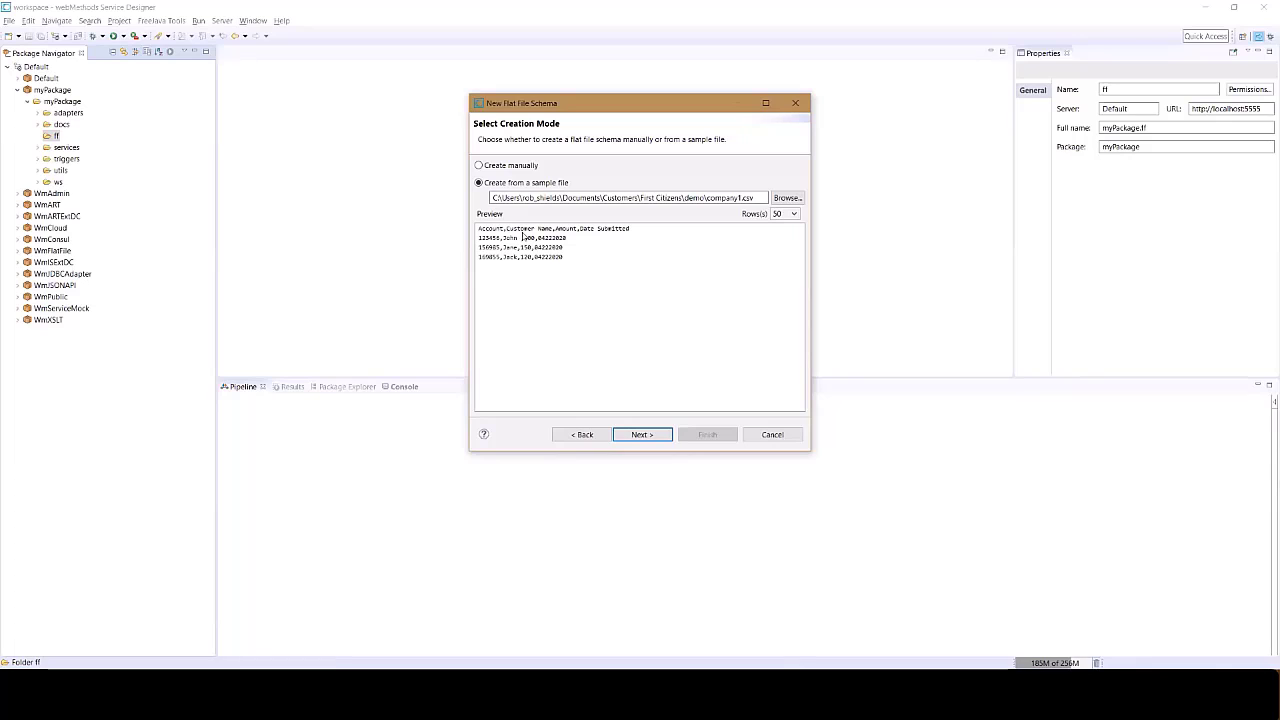
pyautogui.click(660, 434)
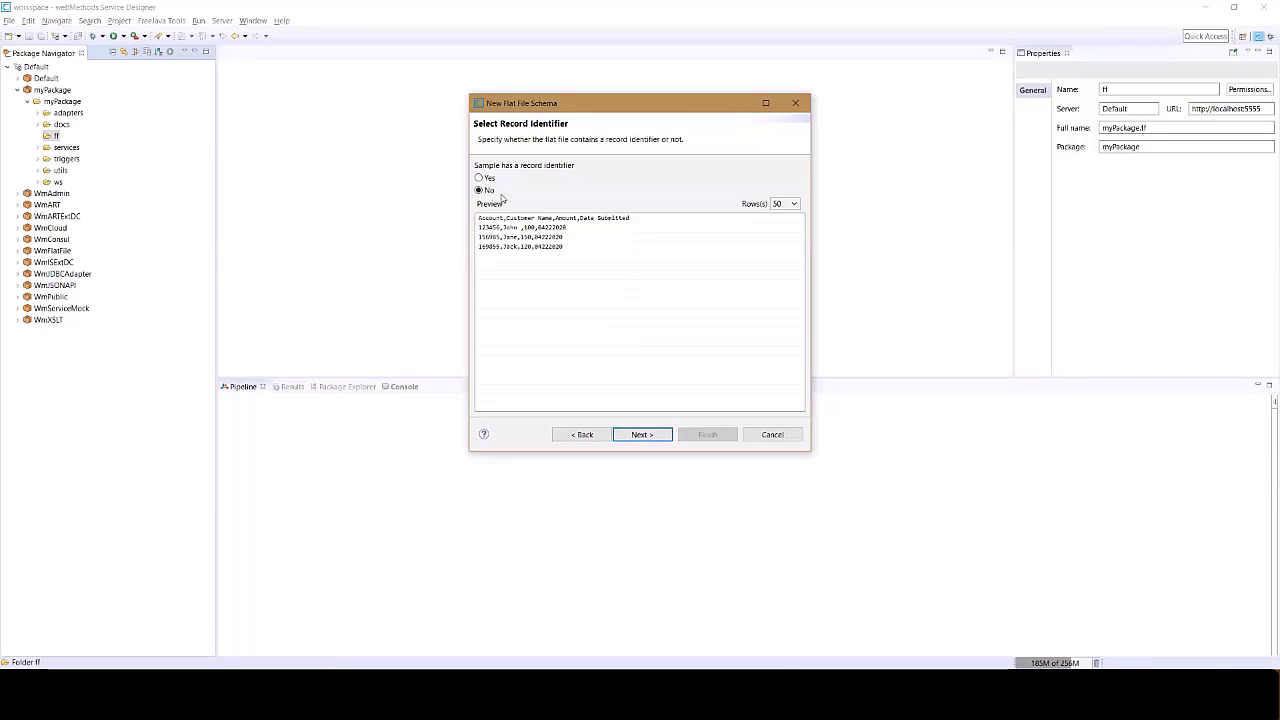
pyautogui.click(643, 434)
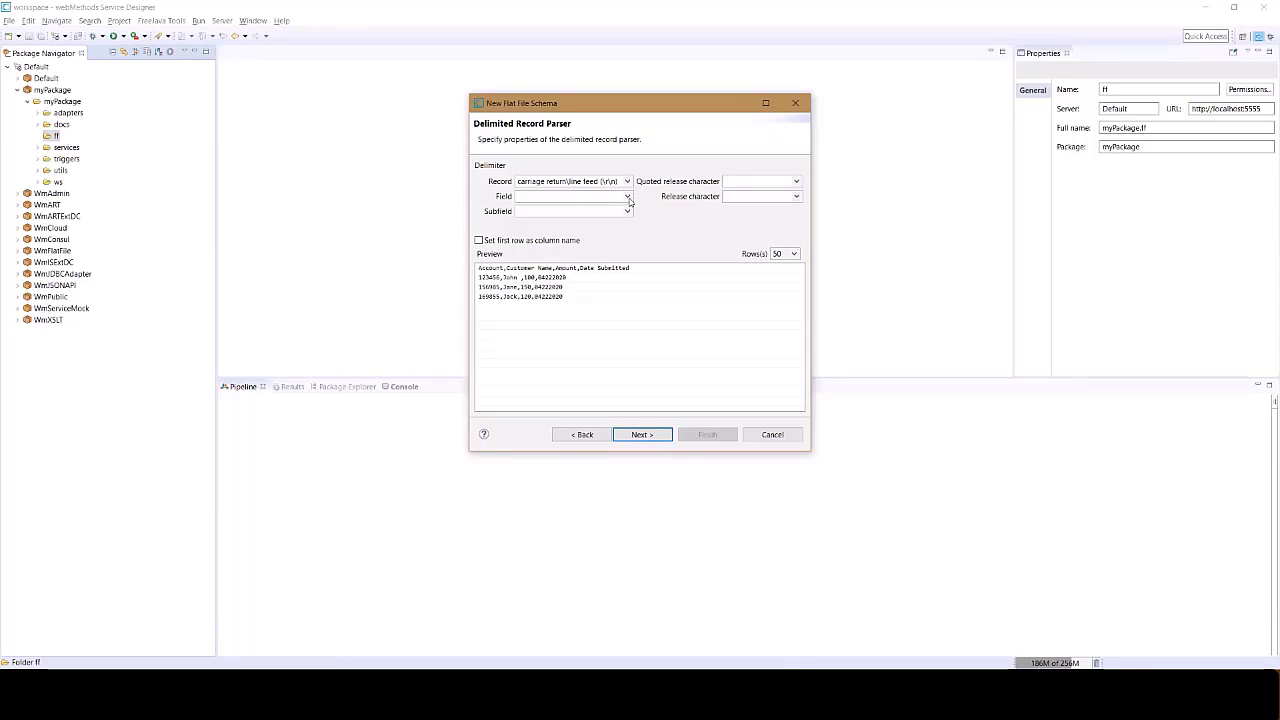
# Step: Set the field delimiter to comma, use the first row as column names and finish creating the schema
pyautogui.click(627, 198)
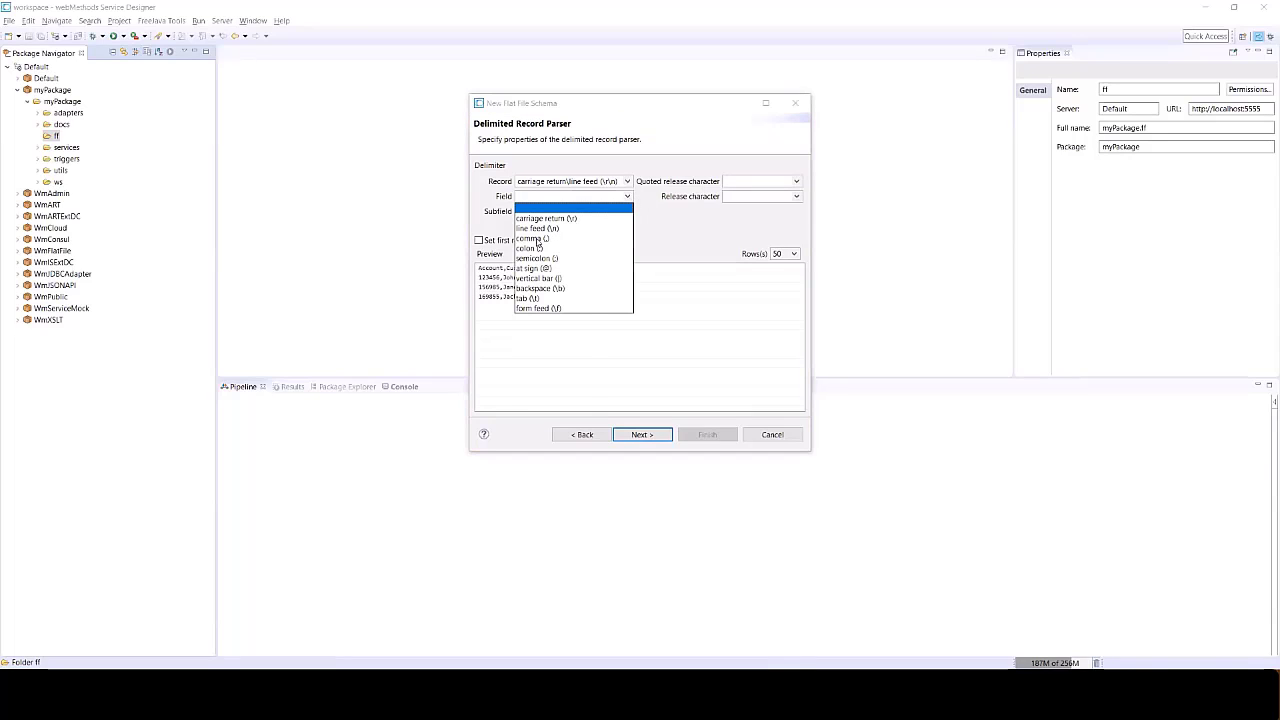
pyautogui.click(549, 237)
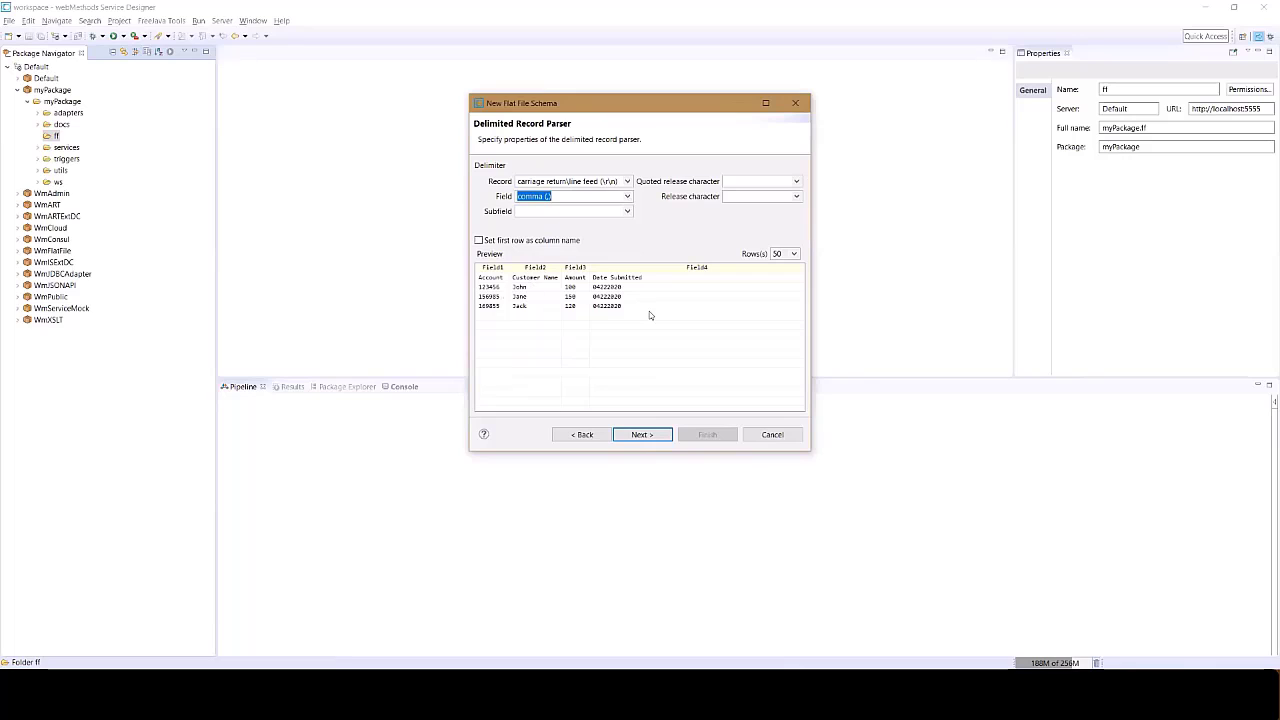
pyautogui.click(555, 241)
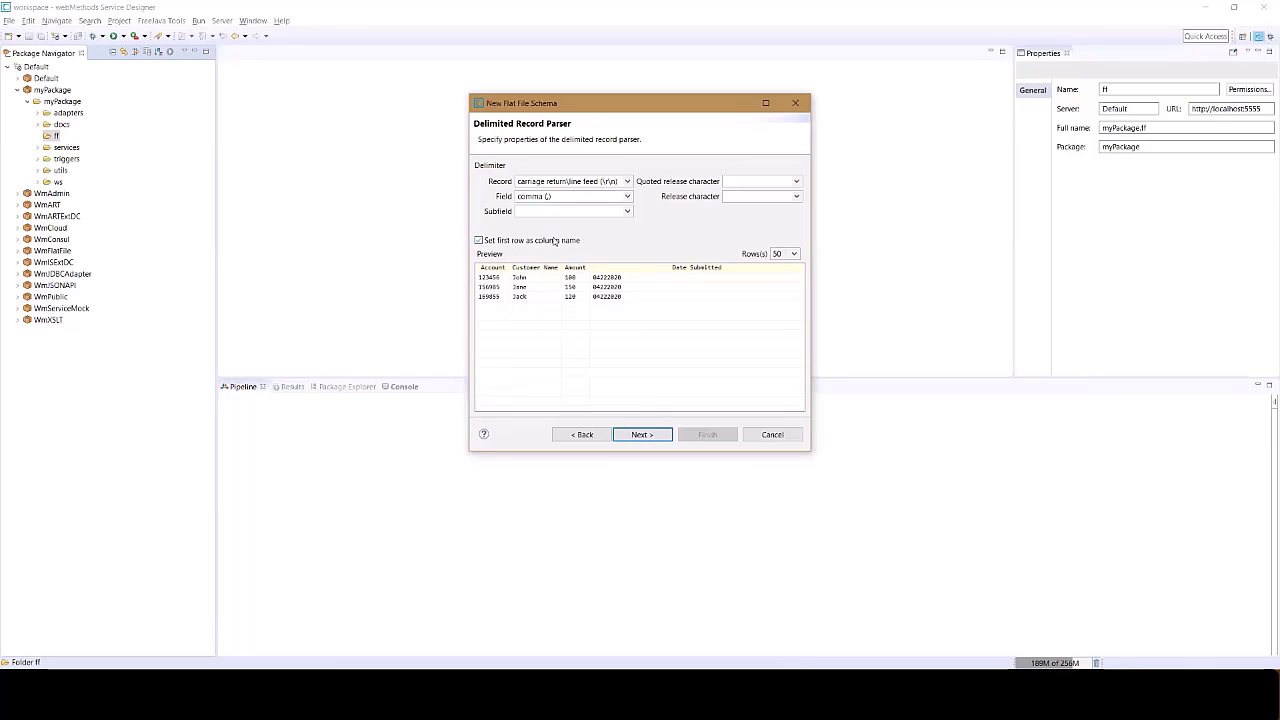
pyautogui.click(647, 436)
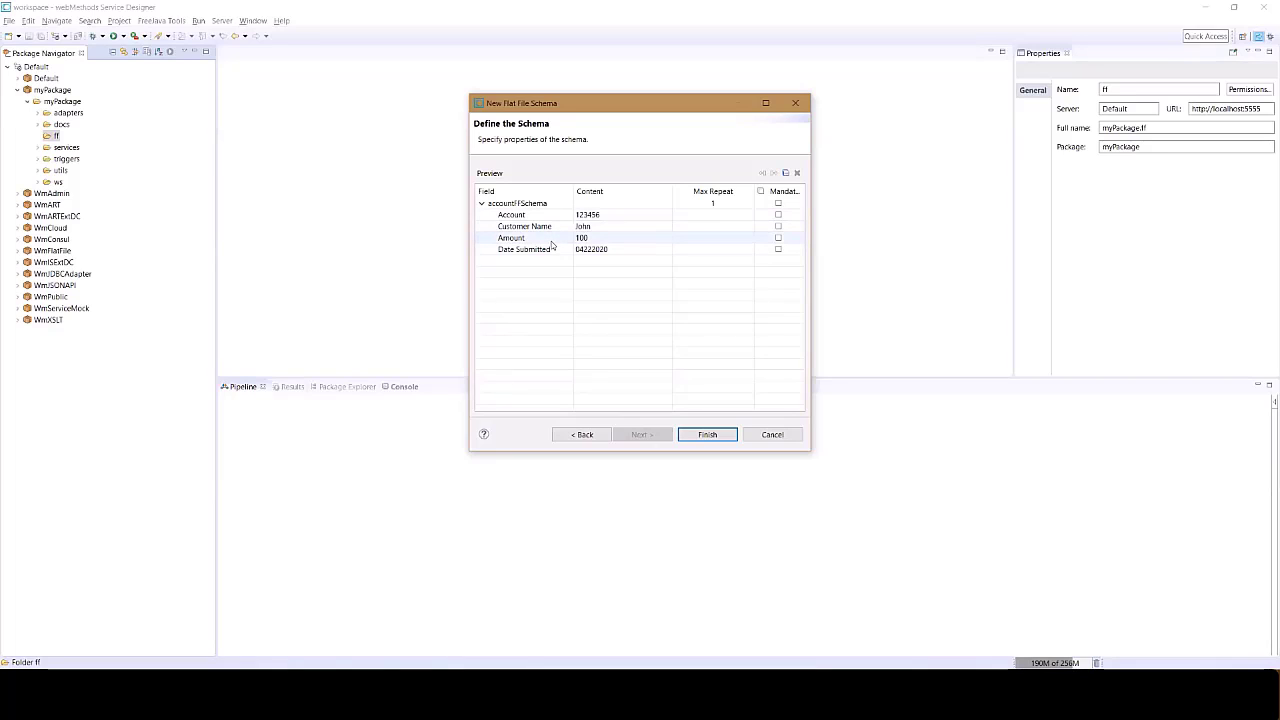
pyautogui.click(707, 434)
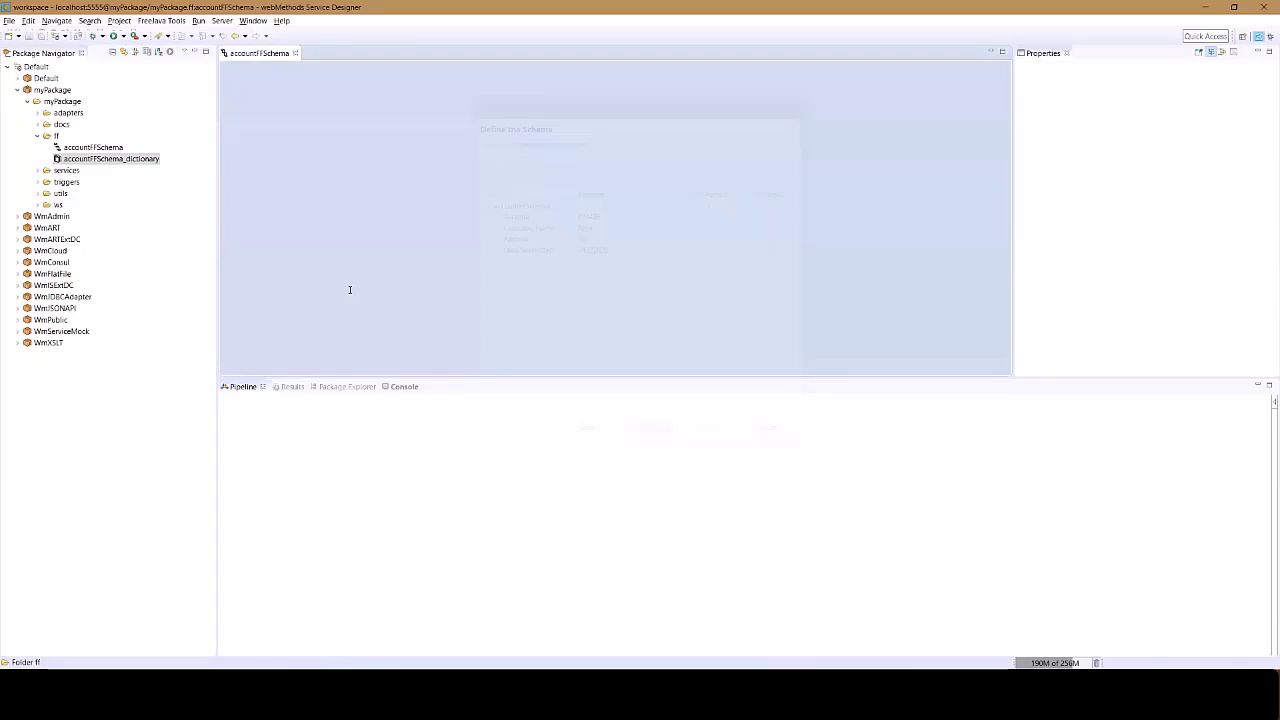
# Step: Review the accountFFSchema definition and the record fields in accountFFSchema_dictionary, and close both editors
pyautogui.scroll(-1, 387, 197)
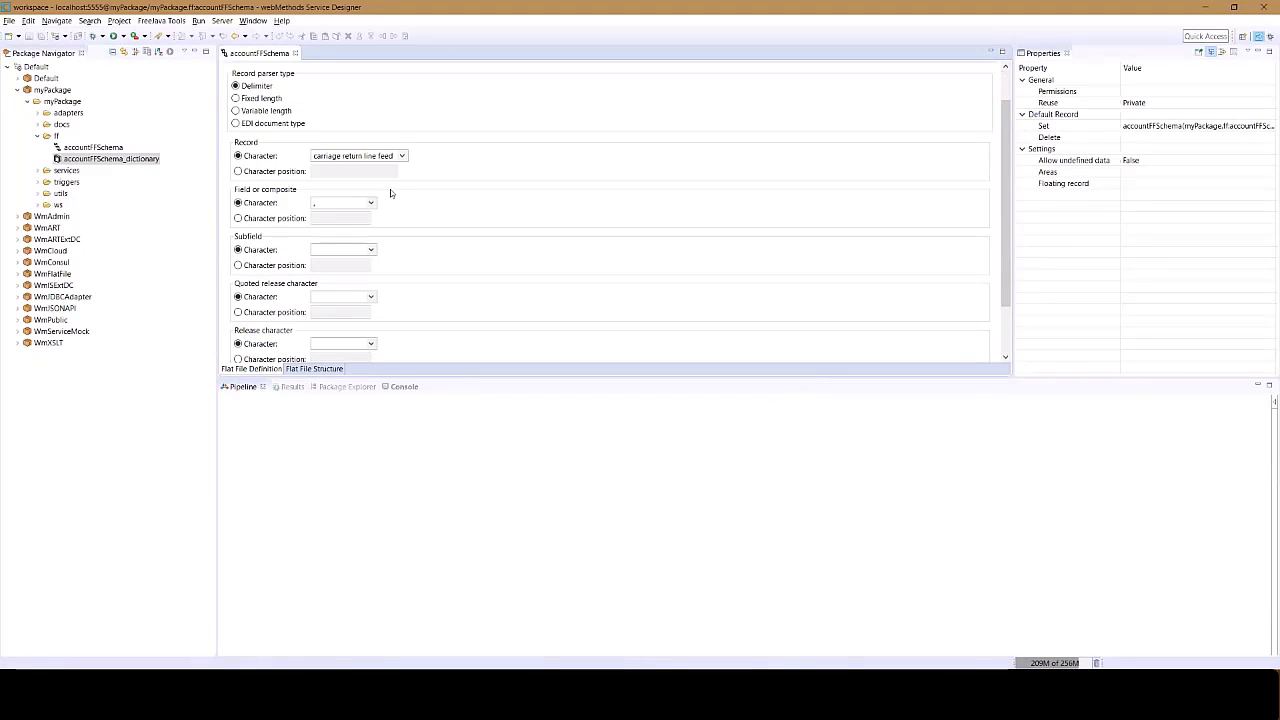
pyautogui.doubleClick(98, 162)
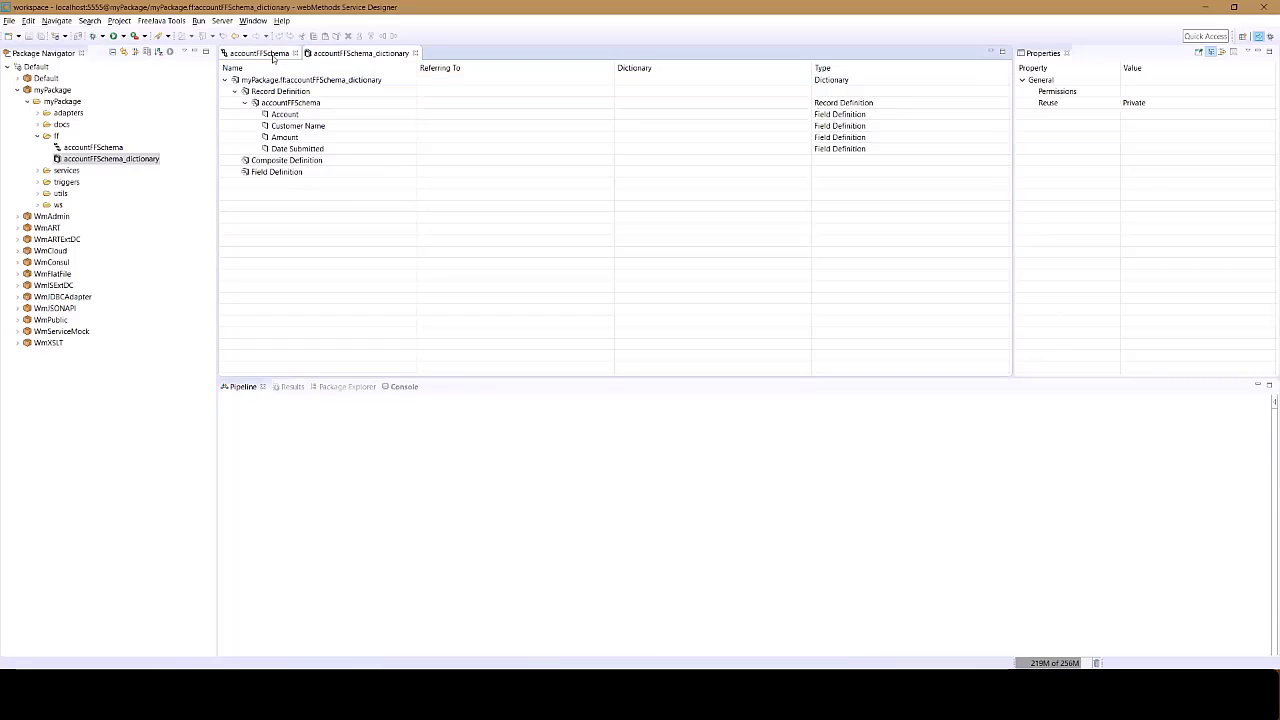
pyautogui.click(262, 53)
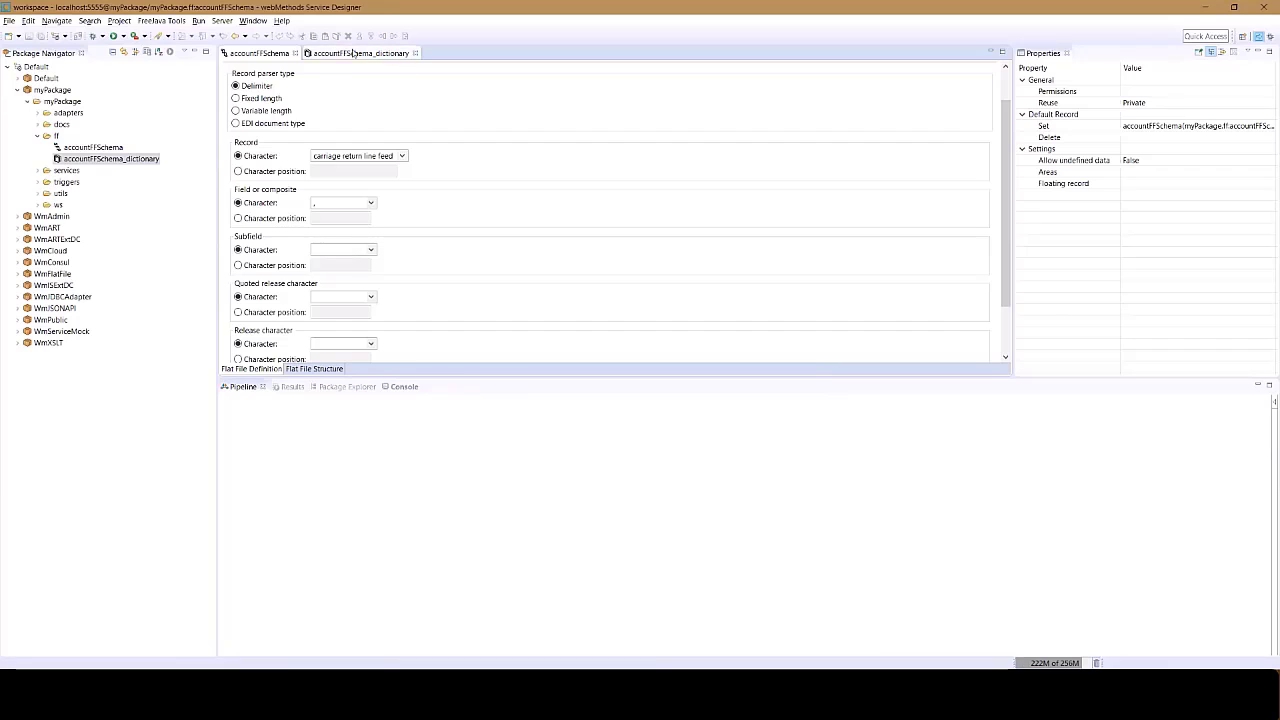
pyautogui.click(294, 54)
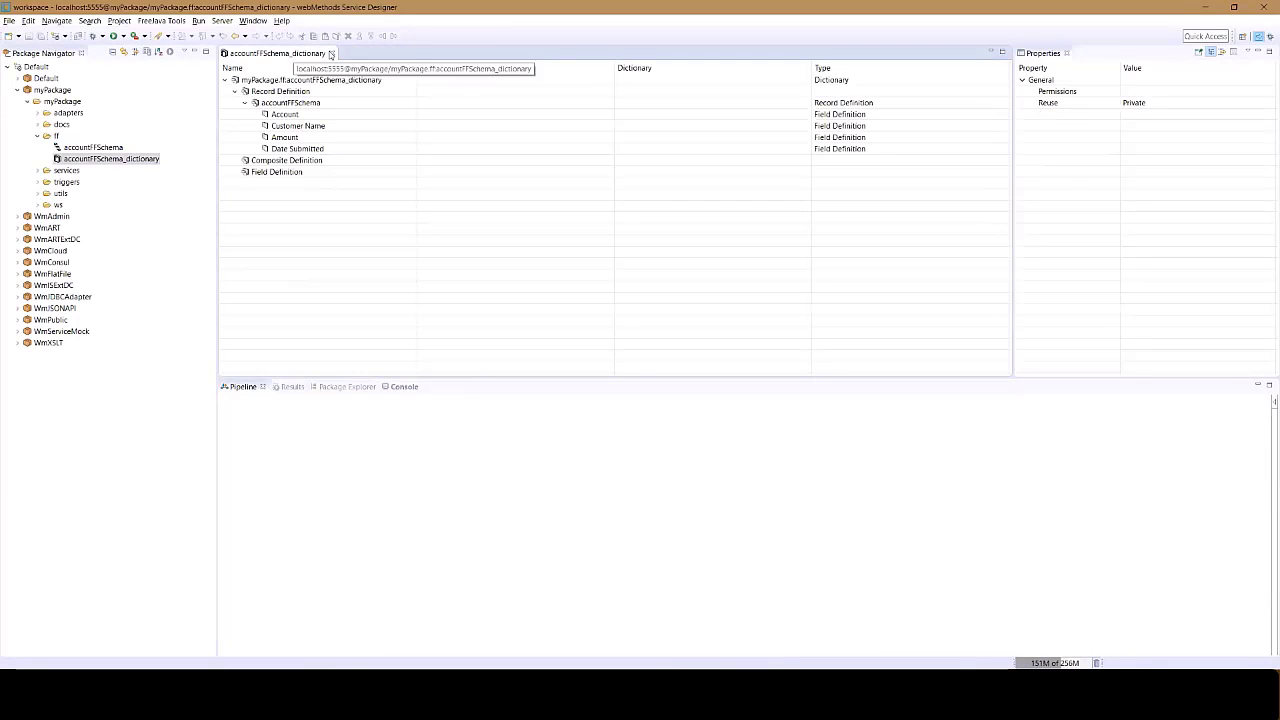
pyautogui.click(331, 54)
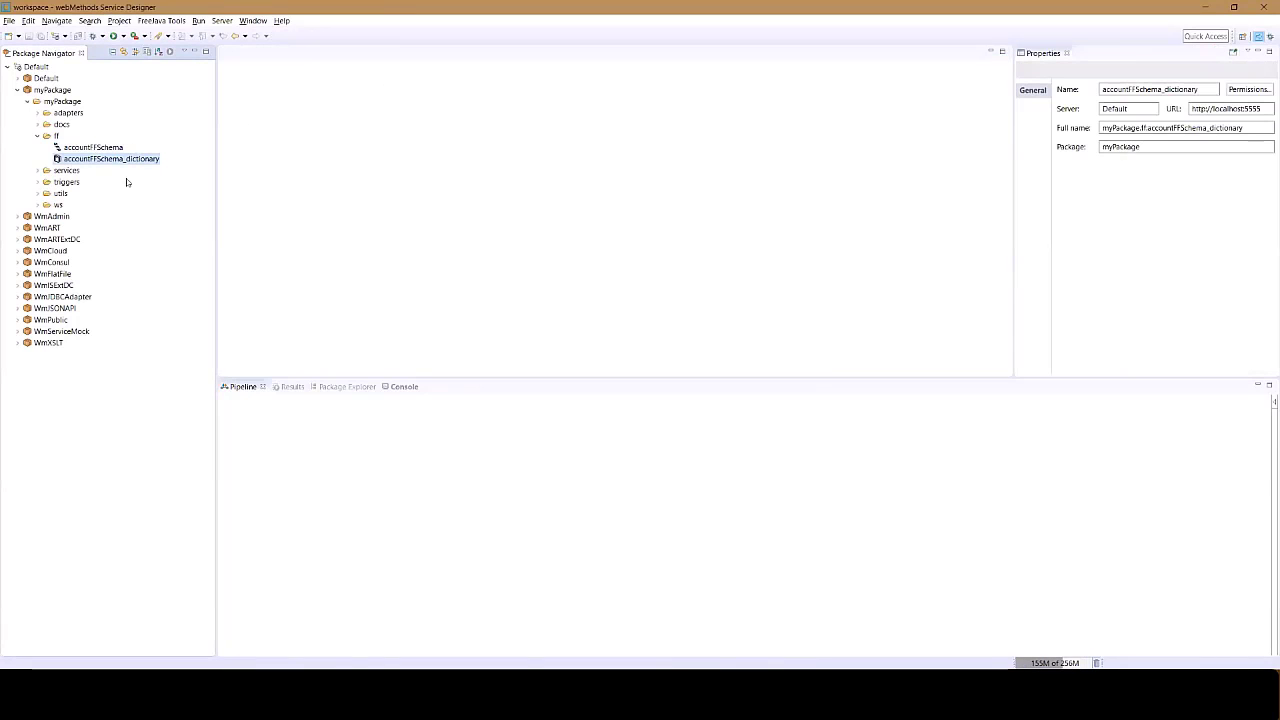
# Step: Create a folder named ftpToDB inside the myPackage folder
pyautogui.click(48, 104)
pyautogui.rightClick(48, 105)
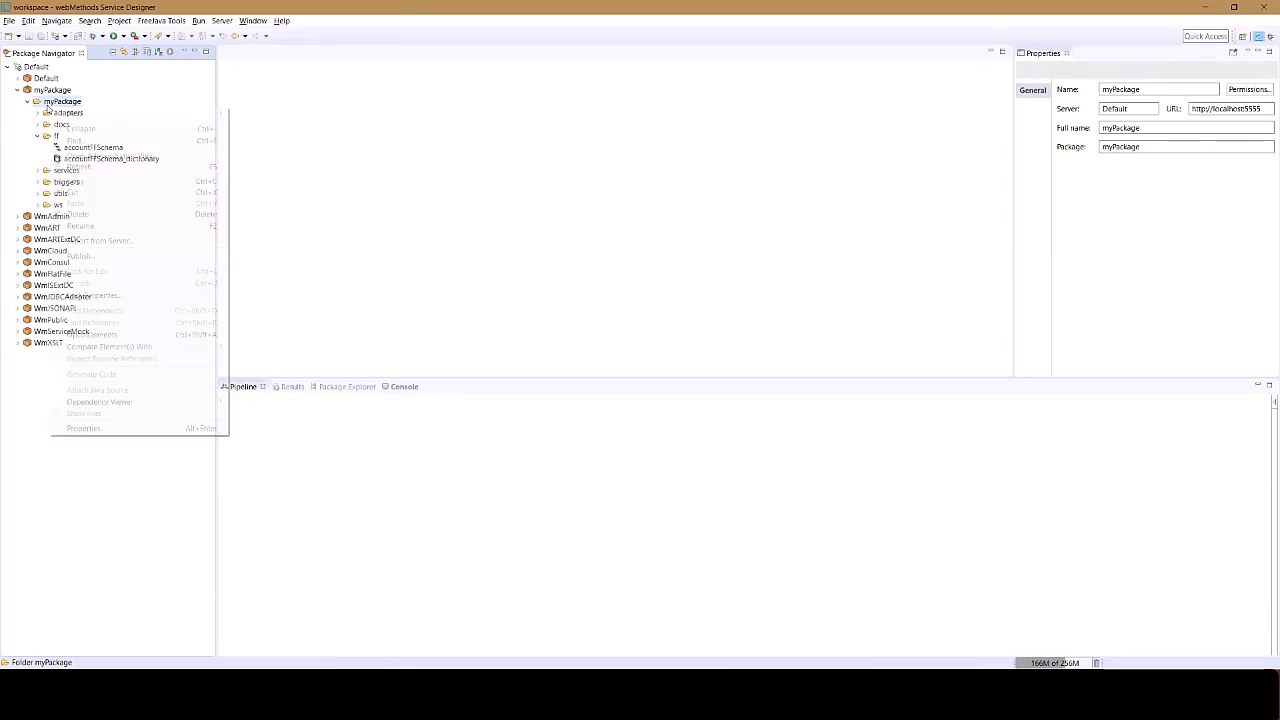
pyautogui.moveTo(150, 113)
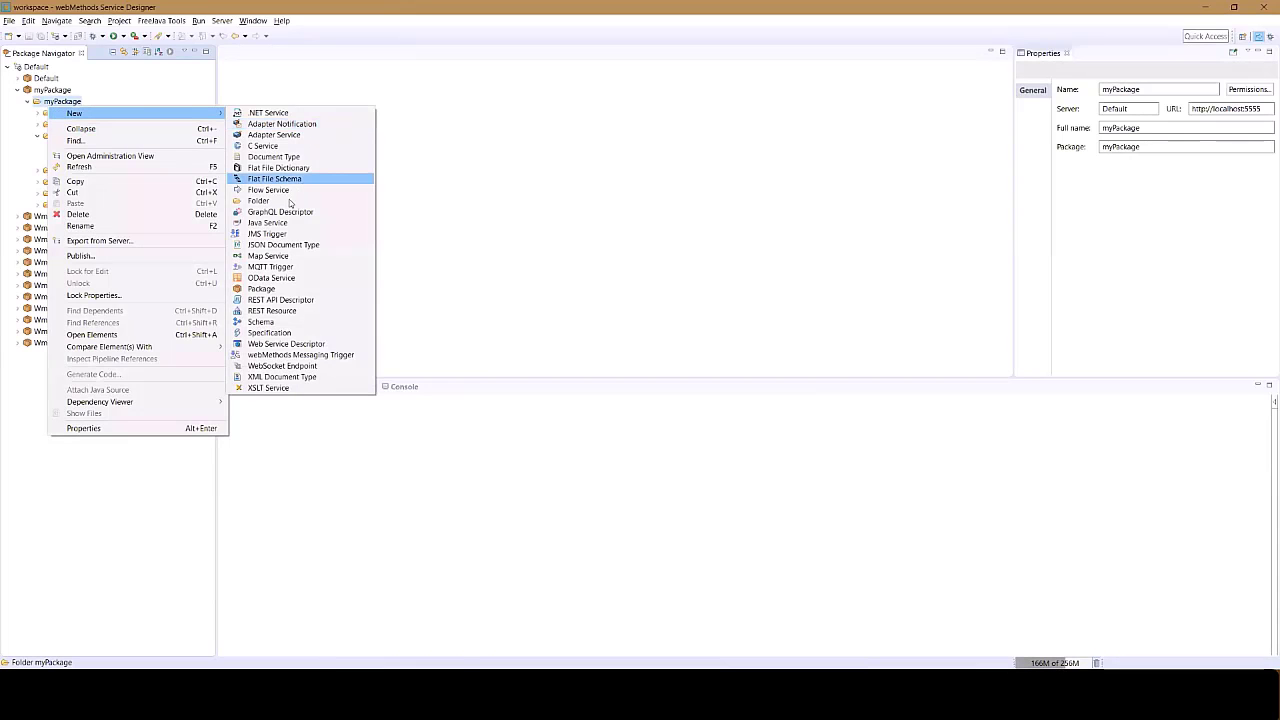
pyautogui.click(258, 201)
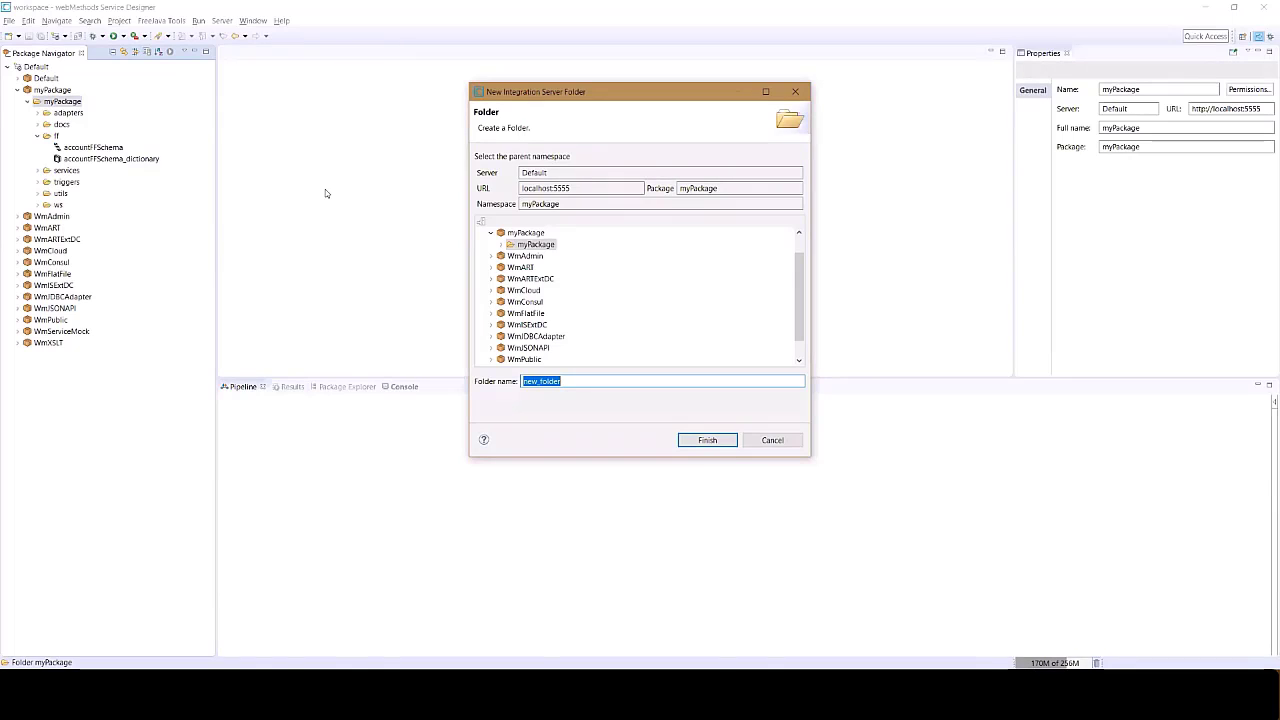
pyautogui.write('ftpToDB')
pyautogui.press('Return')
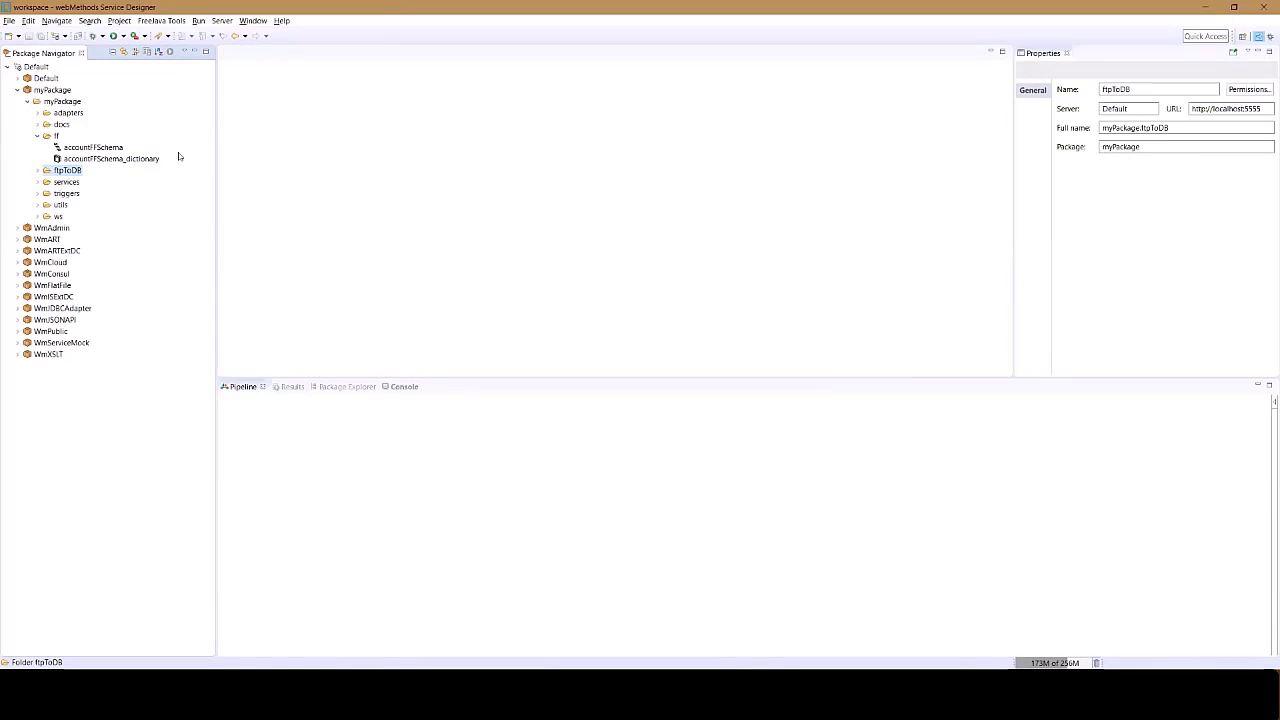
# Step: Create a flow service named ftpToDBservice in the ftpToDB folder using the Default template
pyautogui.rightClick(70, 173)
pyautogui.moveTo(120, 176)
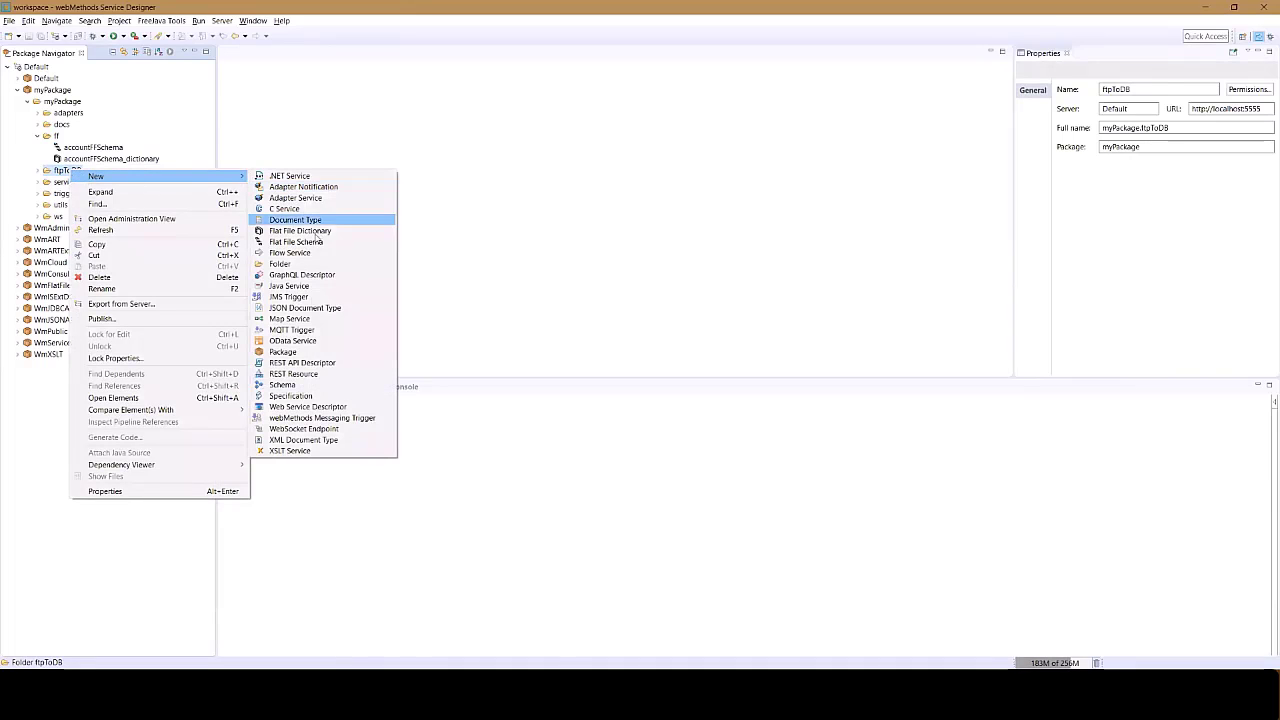
pyautogui.click(320, 253)
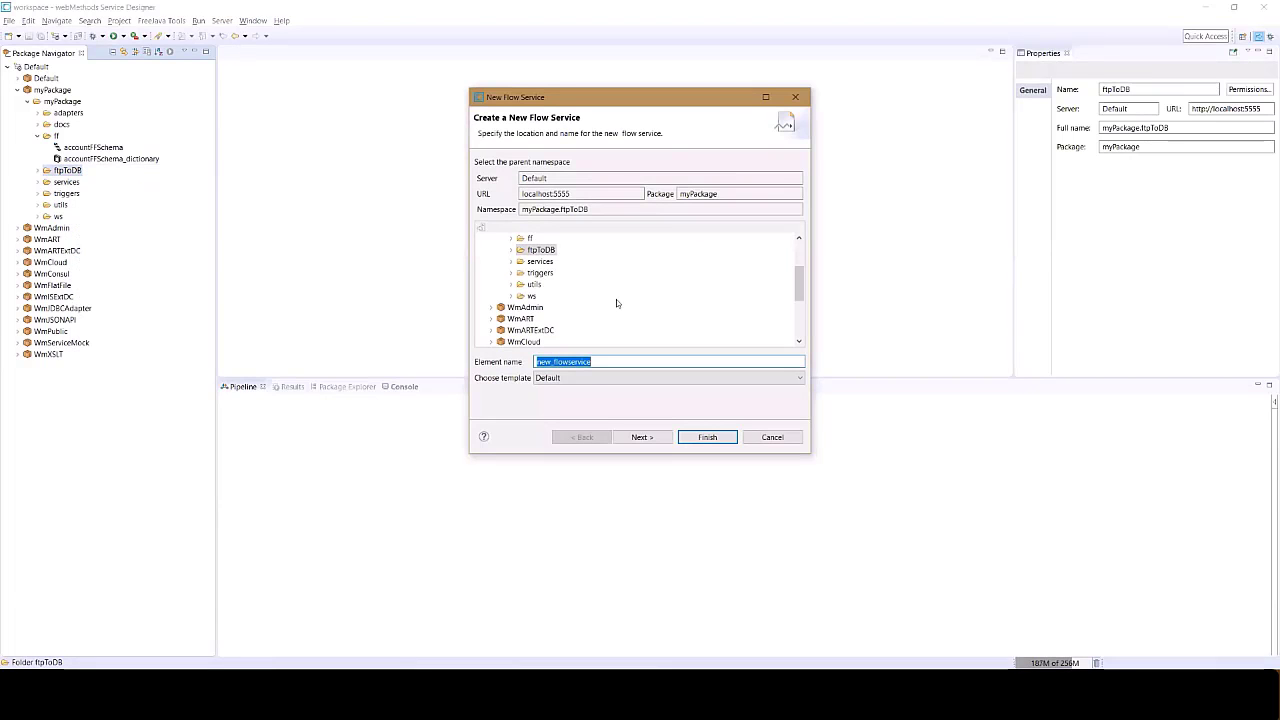
pyautogui.write('ftp')
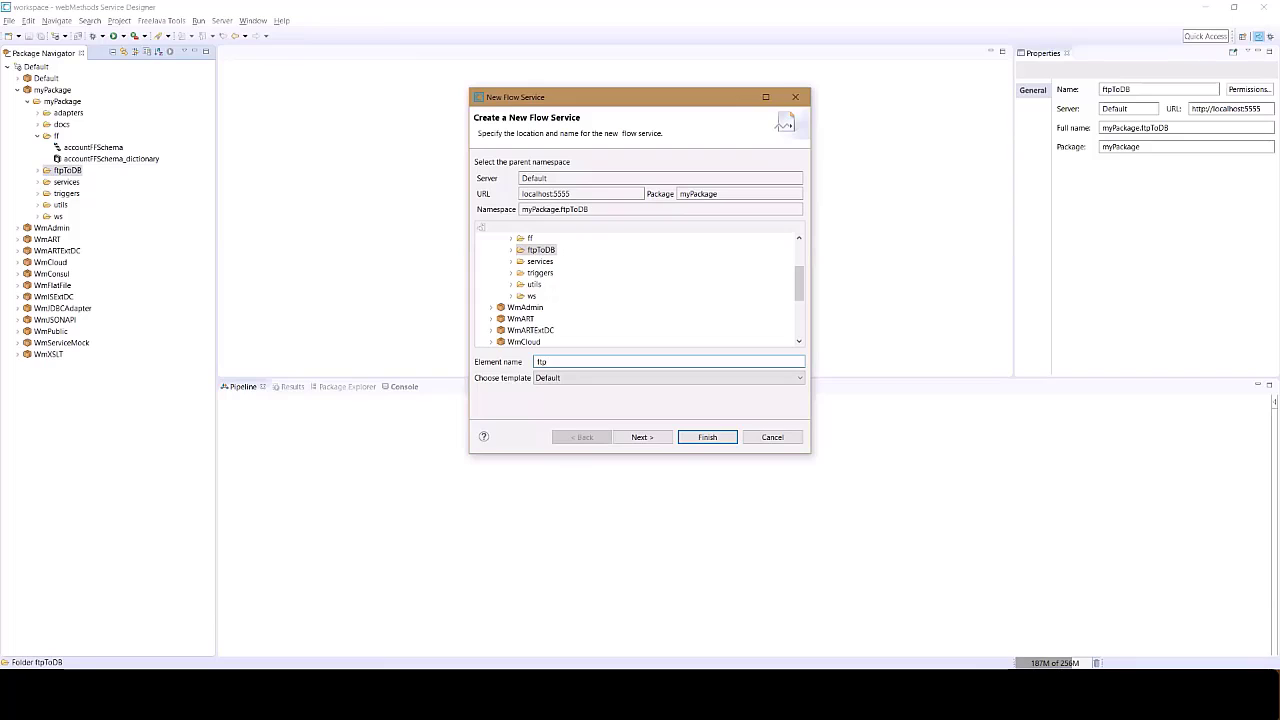
pyautogui.write('ToDBservice')
pyautogui.press('Return')
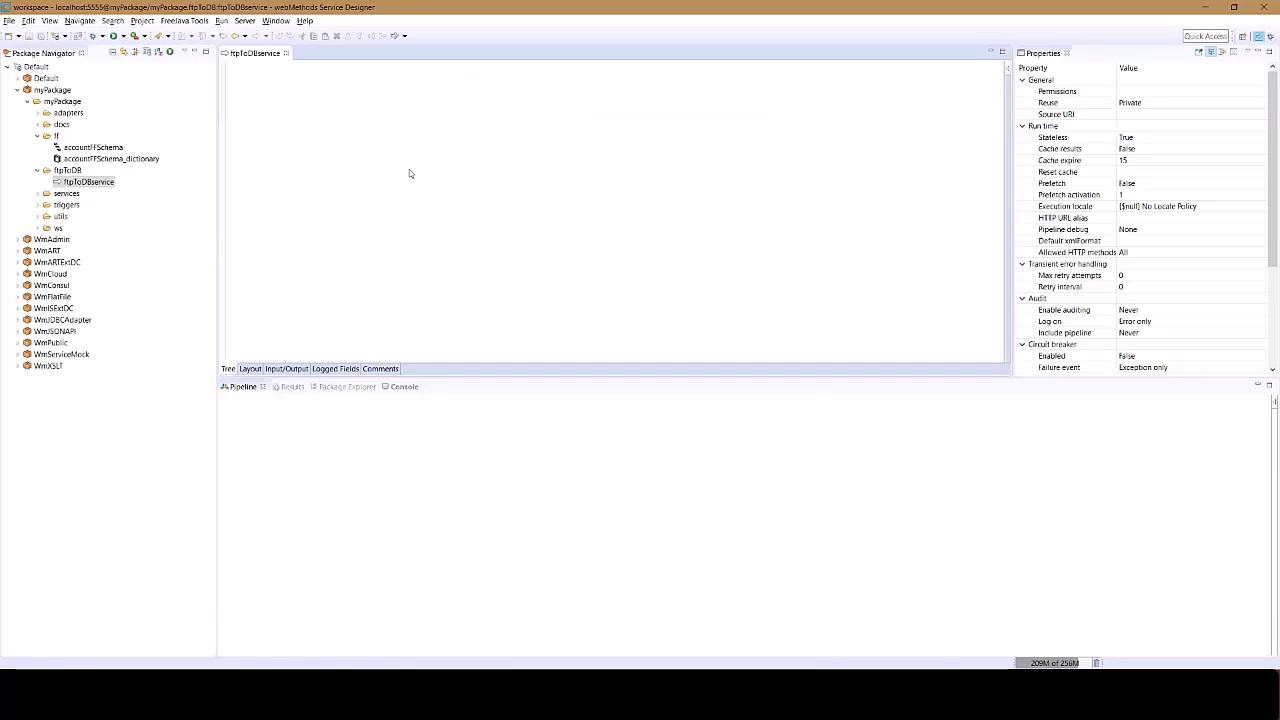
# Step: Insert an invoke of the login service from WmPublic's pub.client.ftp folder into ftpToDBservice
pyautogui.rightClick(304, 126)
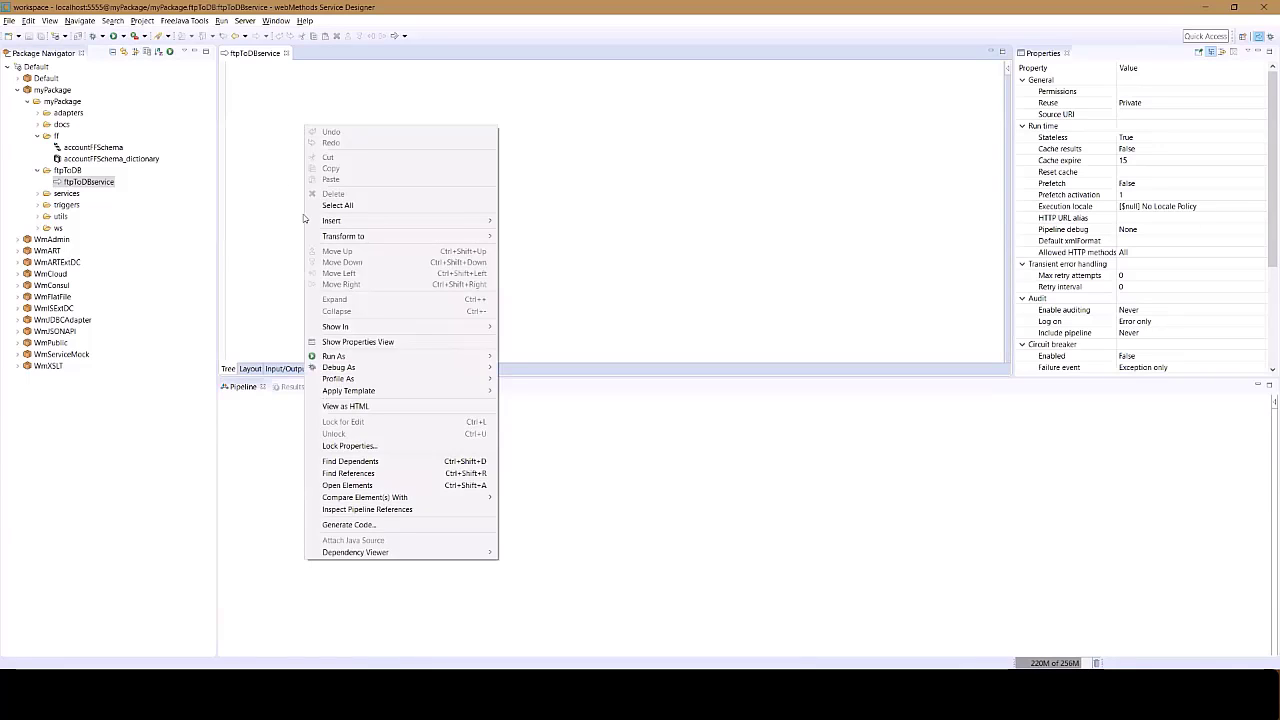
pyautogui.moveTo(330, 221)
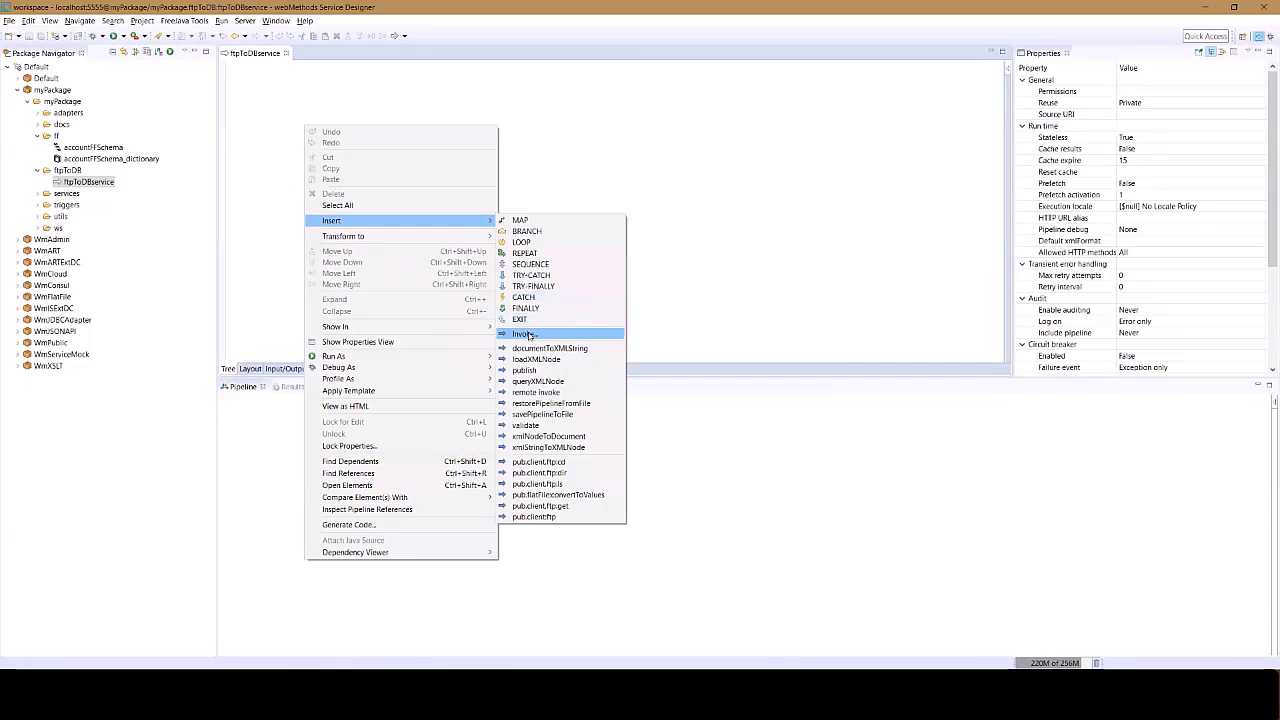
pyautogui.click(528, 334)
pyautogui.scroll(-3, 553, 305)
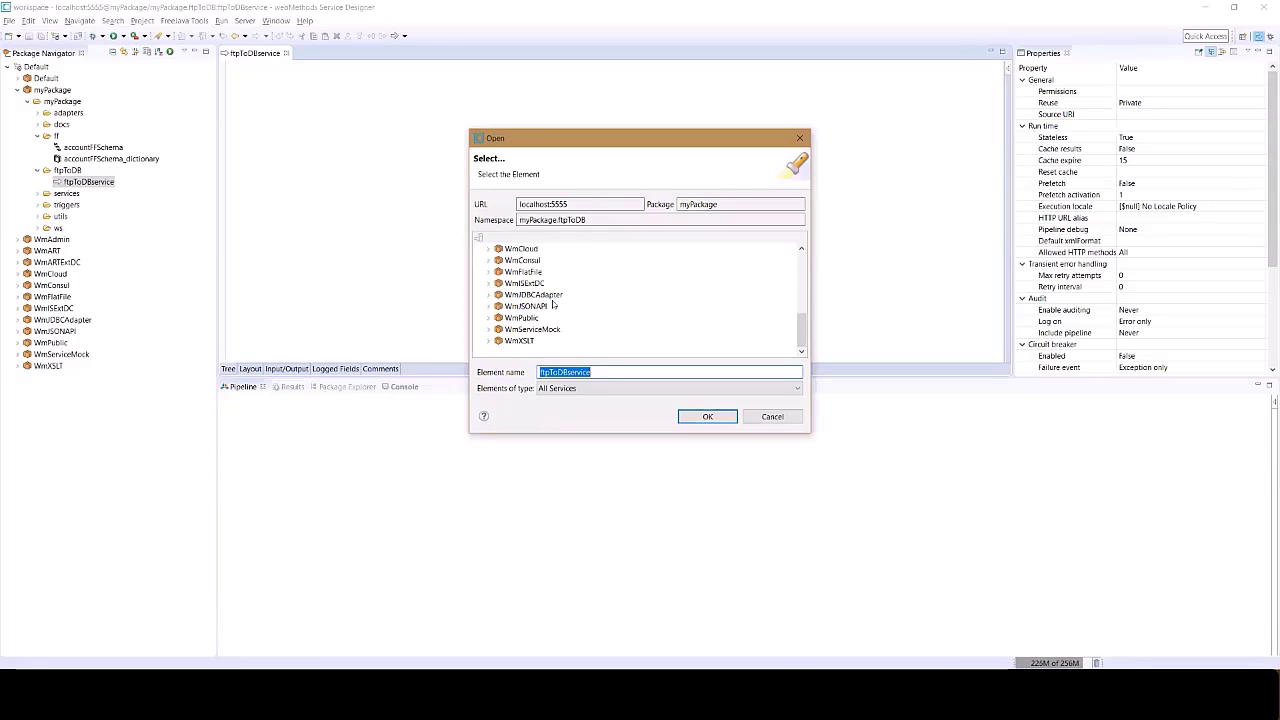
pyautogui.click(489, 318)
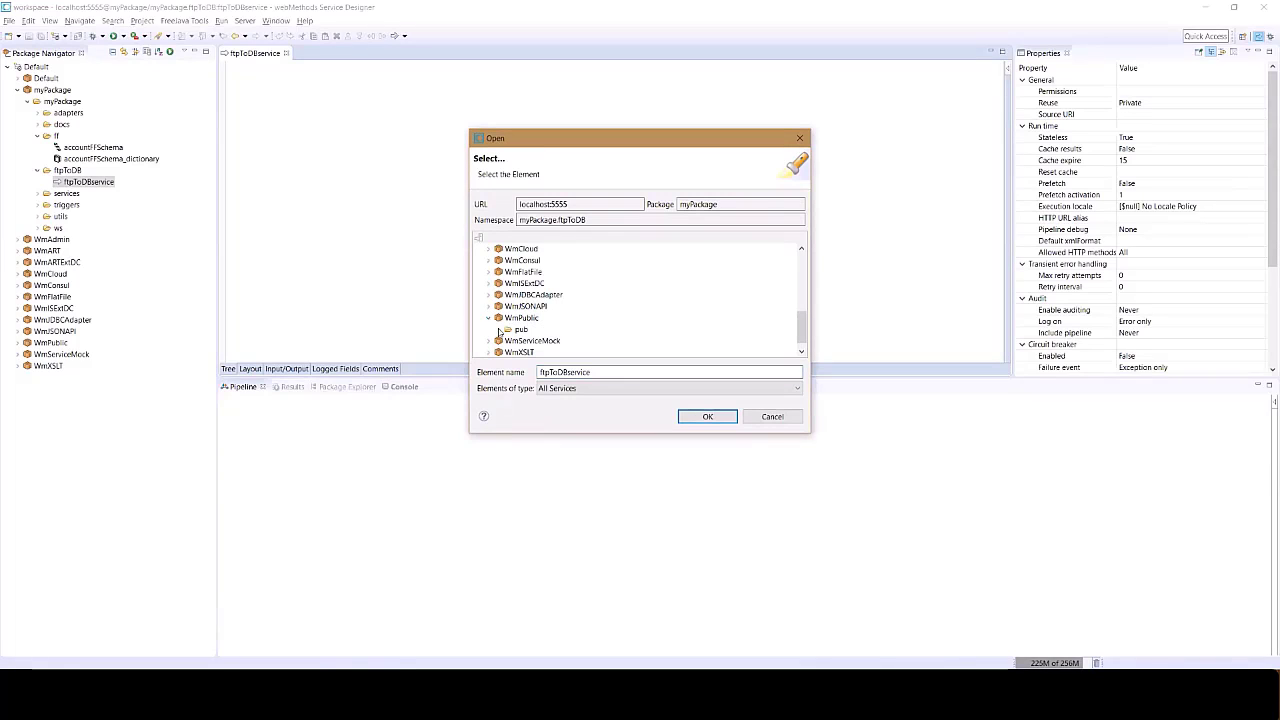
pyautogui.click(501, 329)
pyautogui.scroll(-1, 505, 329)
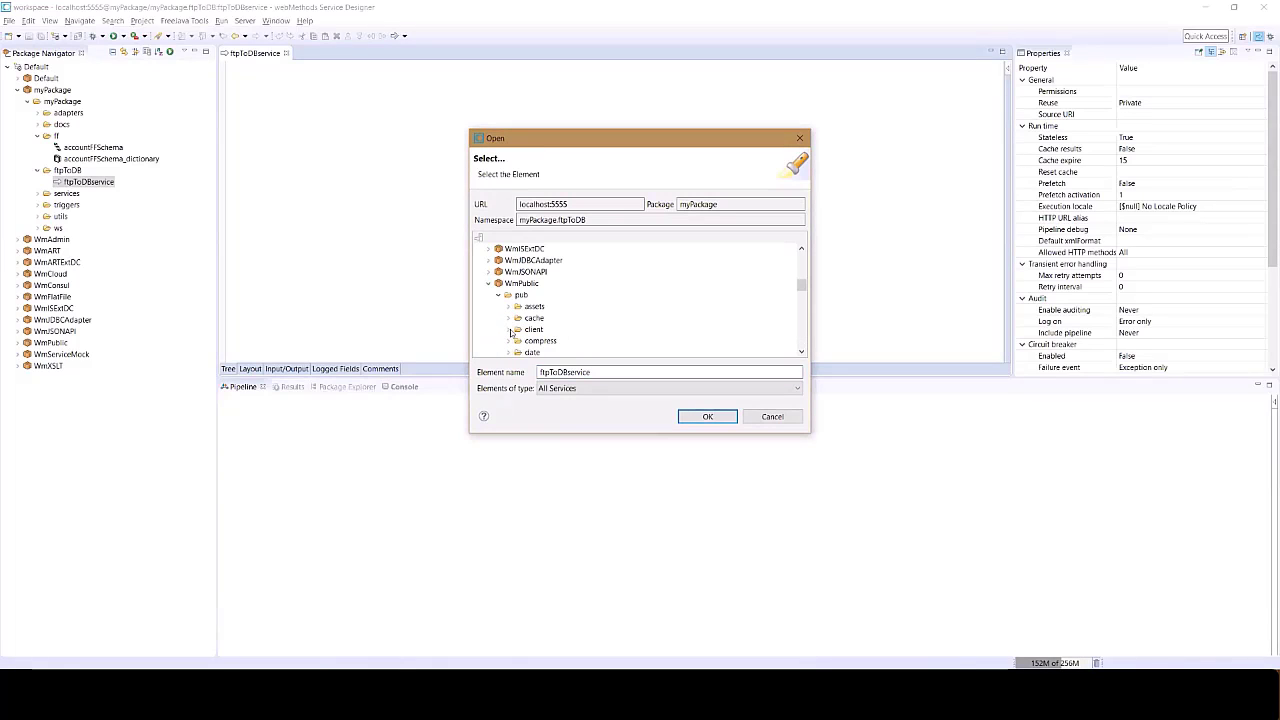
pyautogui.click(510, 330)
pyautogui.scroll(-1, 511, 330)
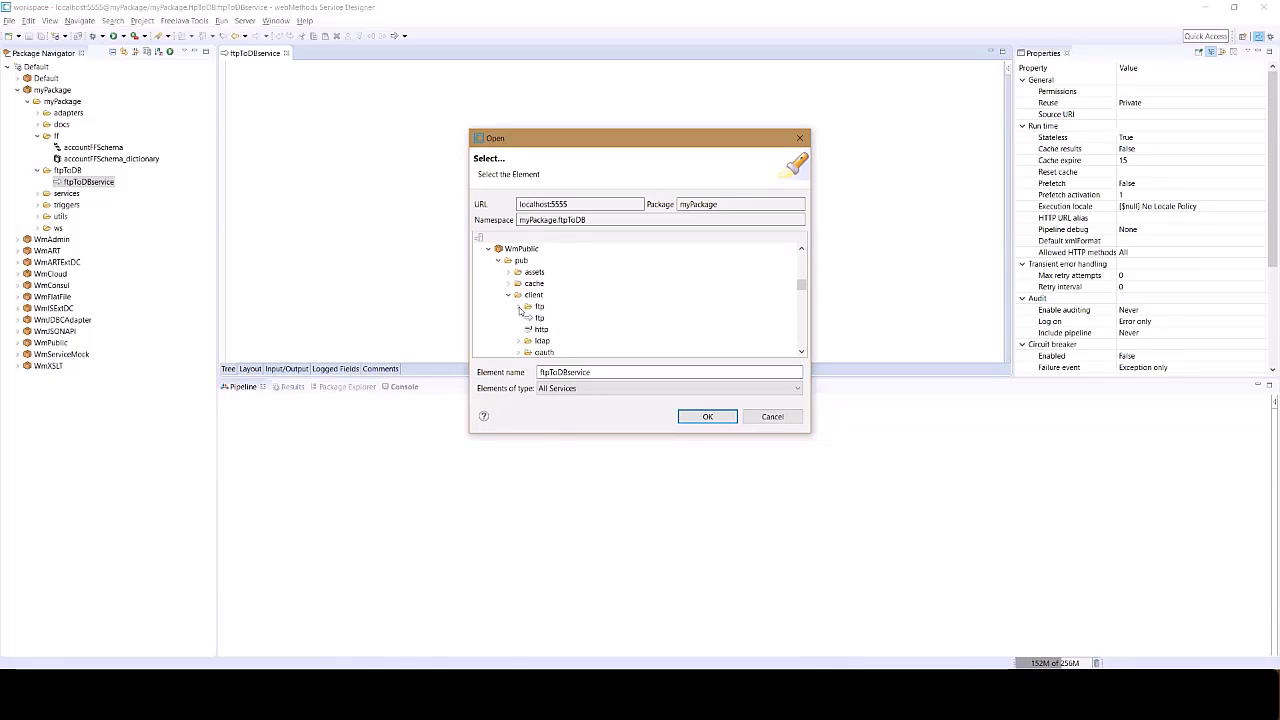
pyautogui.click(519, 308)
pyautogui.scroll(-1, 591, 330)
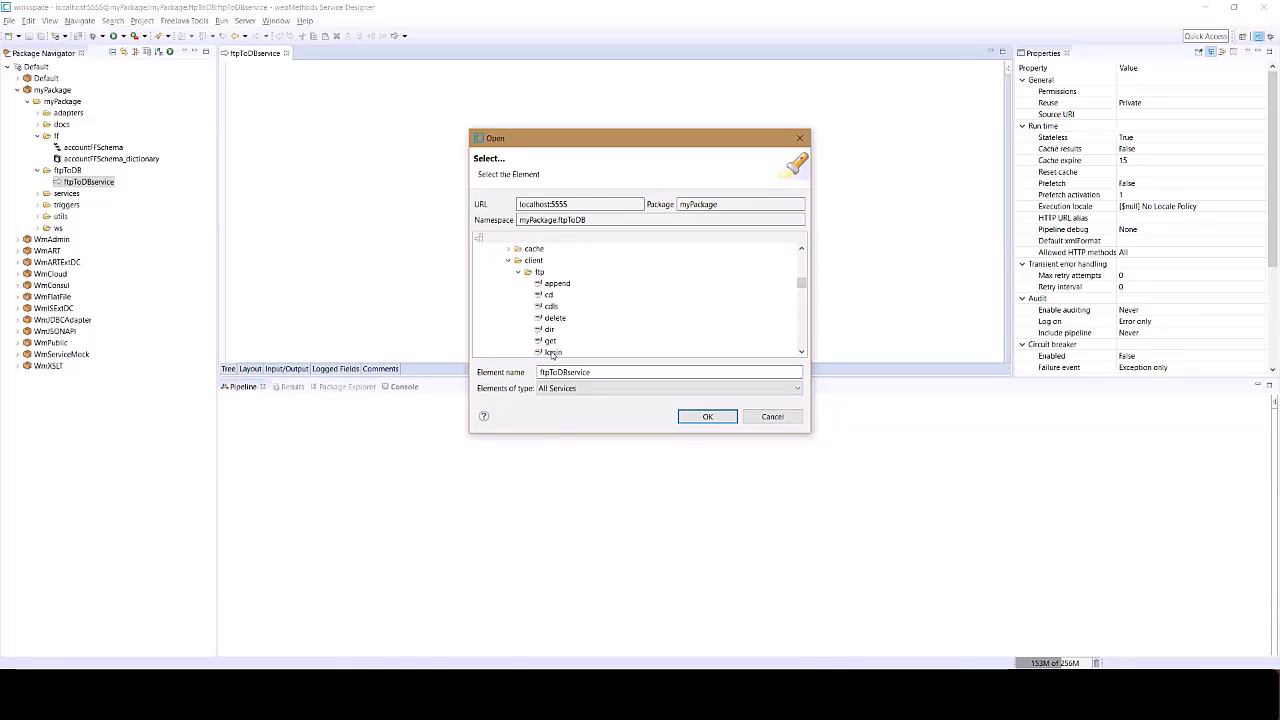
pyautogui.click(553, 352)
pyautogui.press('Return')
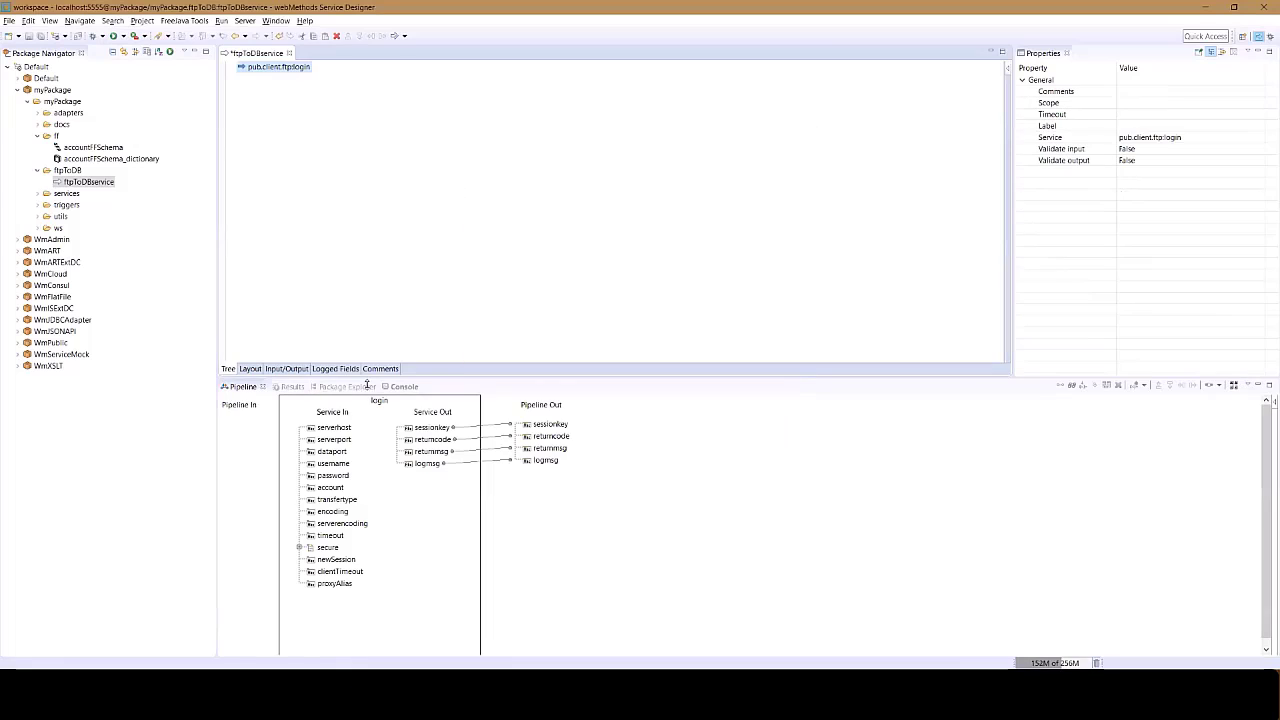
# Step: Paste the FTP server's host as the serverhost input of the login step
pyautogui.doubleClick(334, 428)
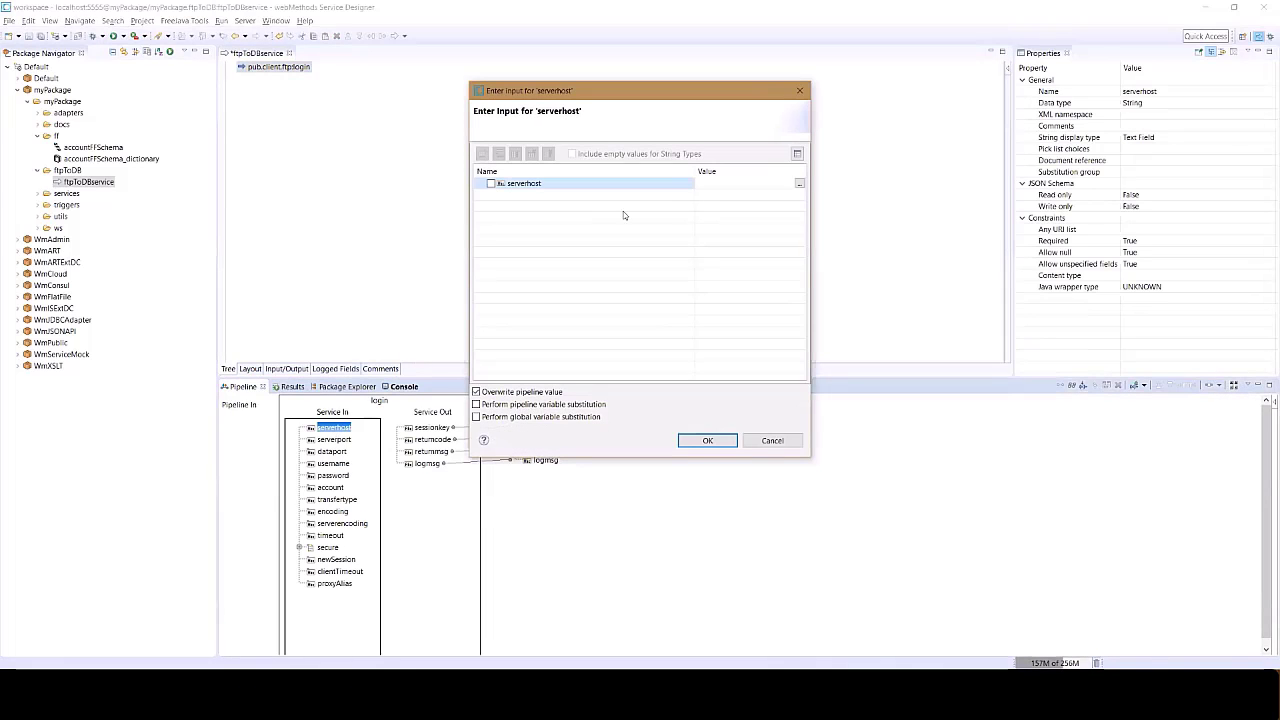
pyautogui.hotkey('ctrl', 'v')
pyautogui.press('Return')
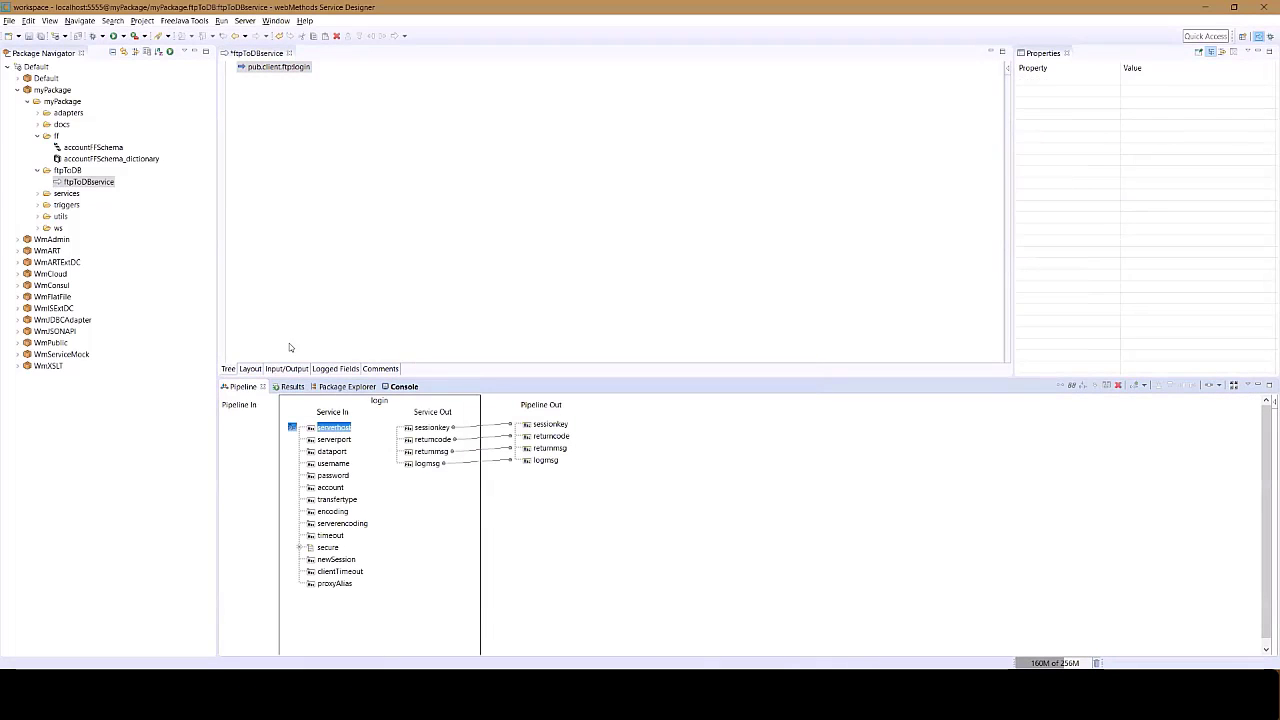
# Step: Set the login step's serverport input to 21 and fill in the FTP account's username as the username input
pyautogui.doubleClick(333, 440)
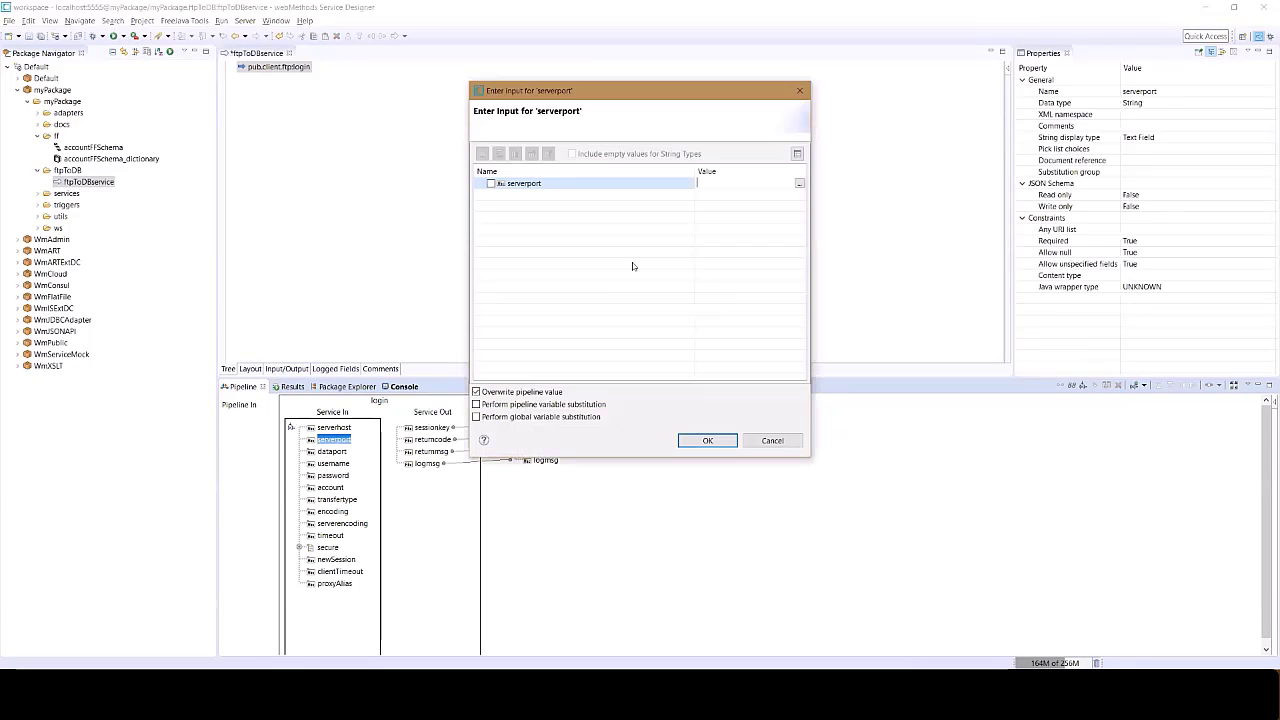
pyautogui.write('21')
pyautogui.press('Return')
pyautogui.doubleClick(333, 463)
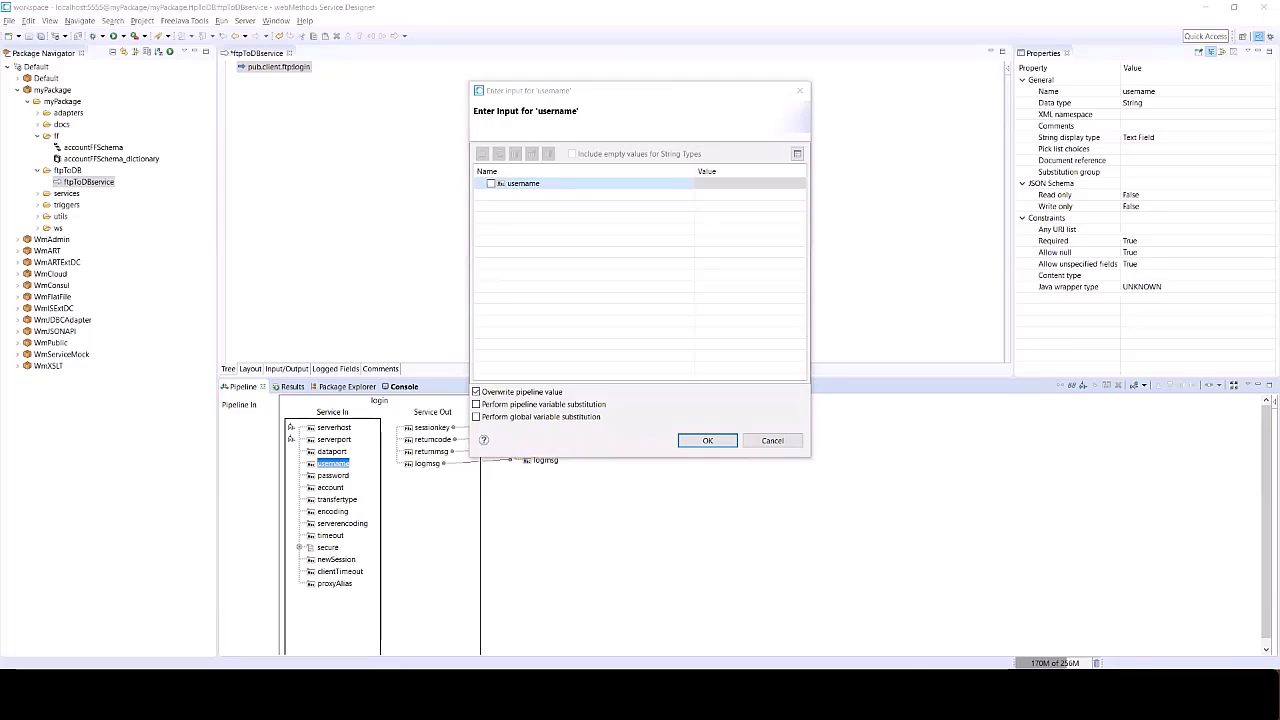
pyautogui.click(763, 182)
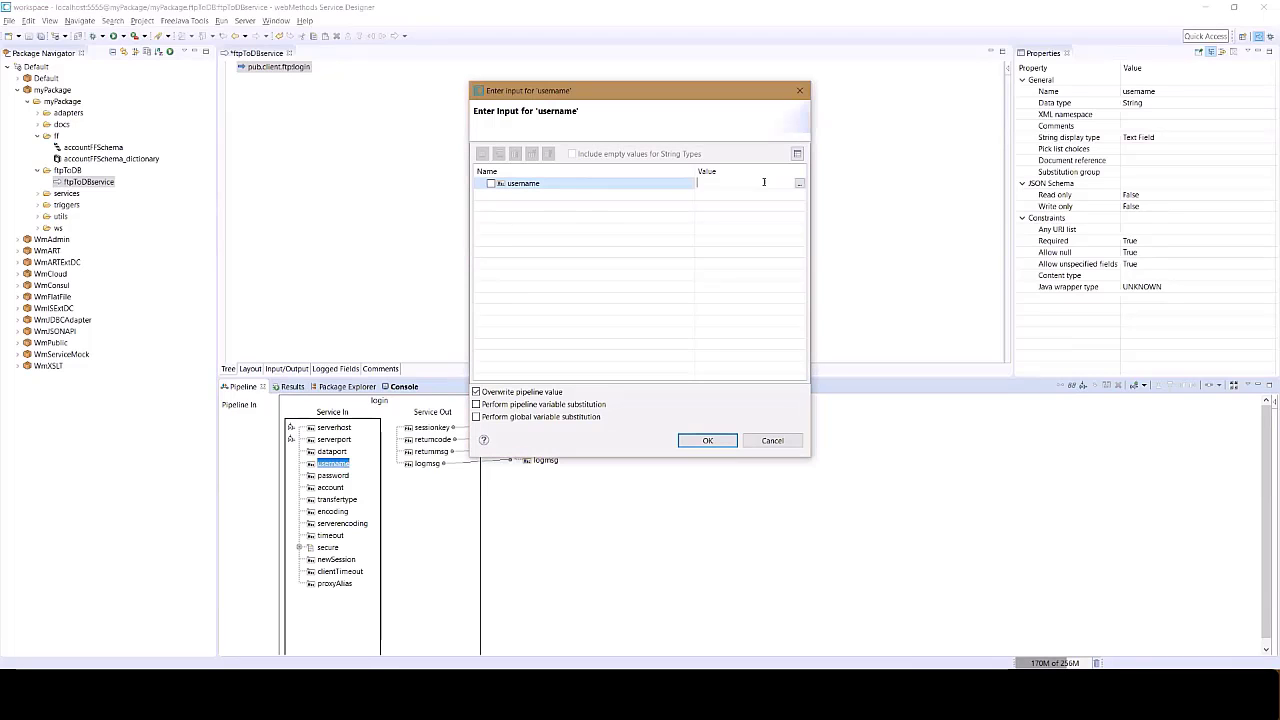
pyautogui.press('Return')
# Step: Paste the FTP account's password as the password input of the login step
pyautogui.doubleClick(333, 475)
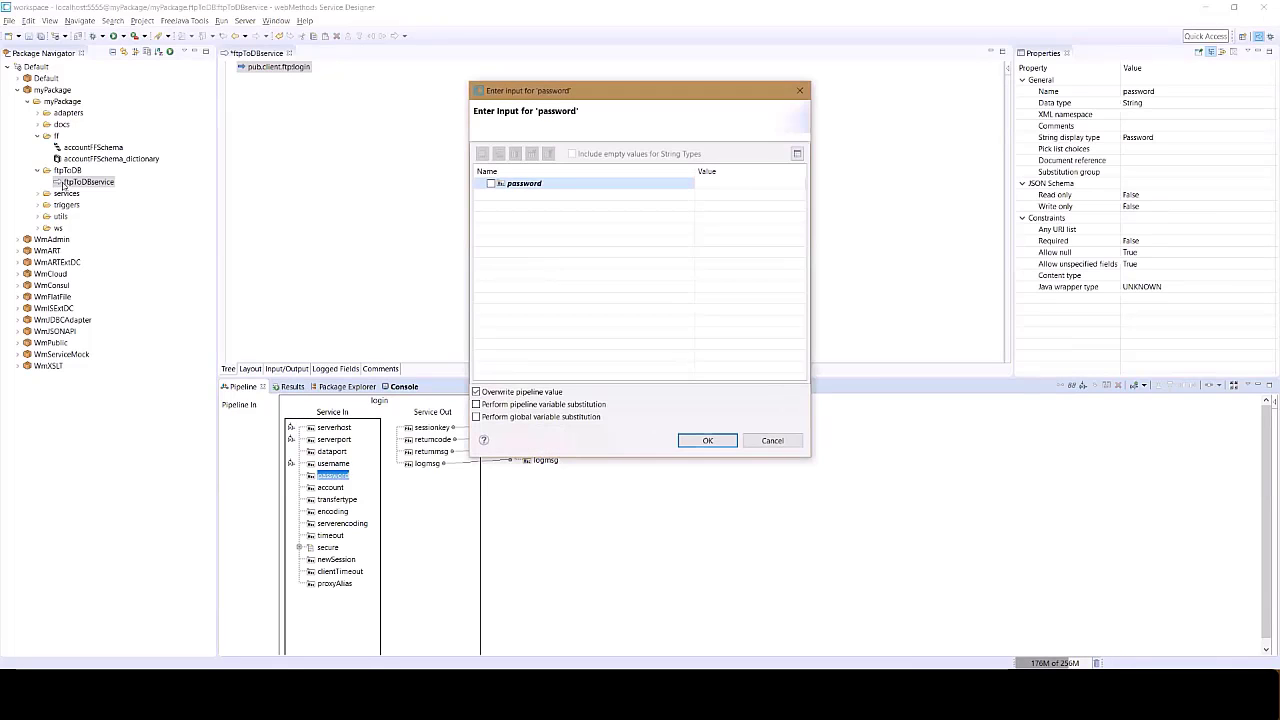
pyautogui.hotkey('alt', 'Tab')
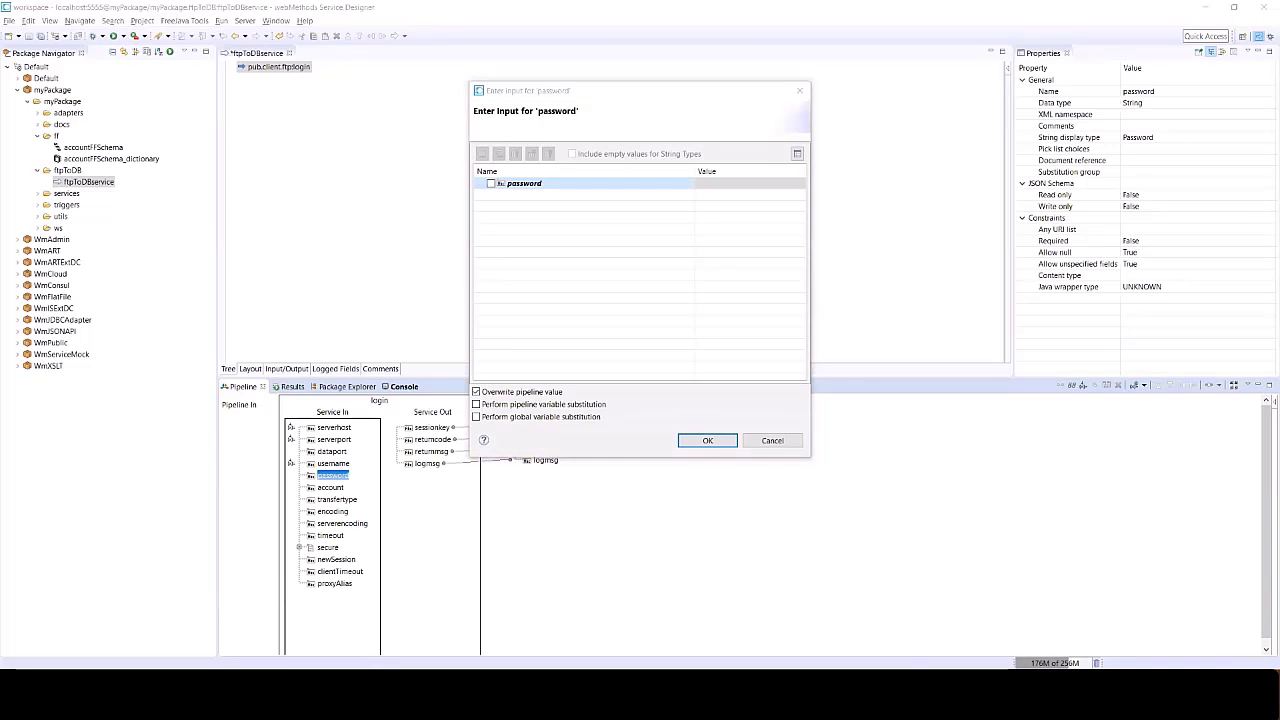
pyautogui.click(718, 183)
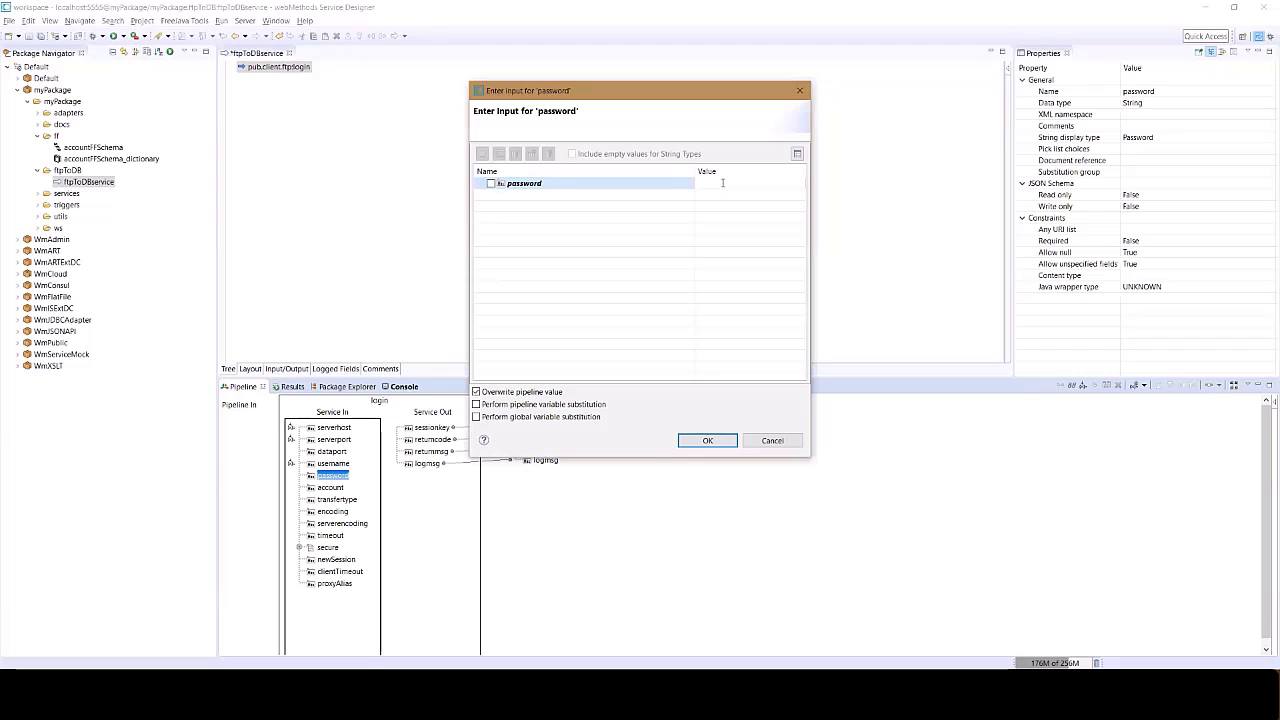
pyautogui.hotkey('ctrl', 'v')
pyautogui.press('Return')
pyautogui.press('Return')
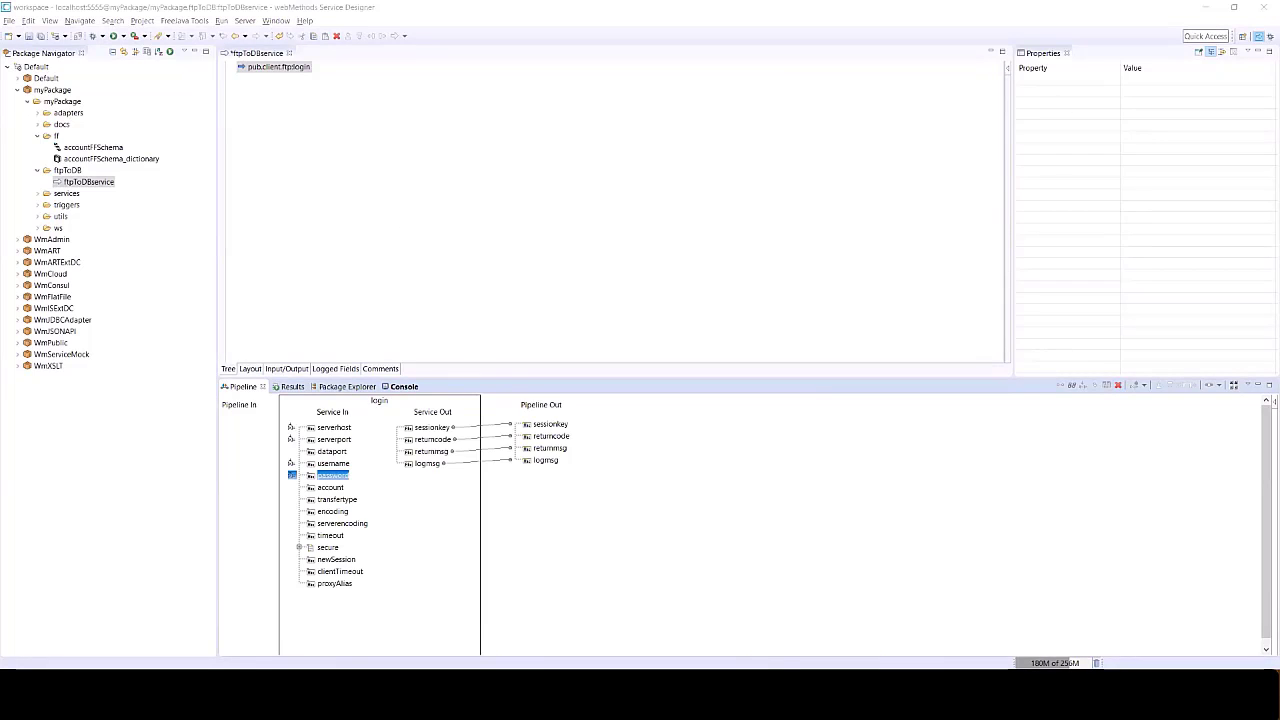
# Step: Set the login step's newSession input by choosing one of its predefined values
pyautogui.doubleClick(330, 560)
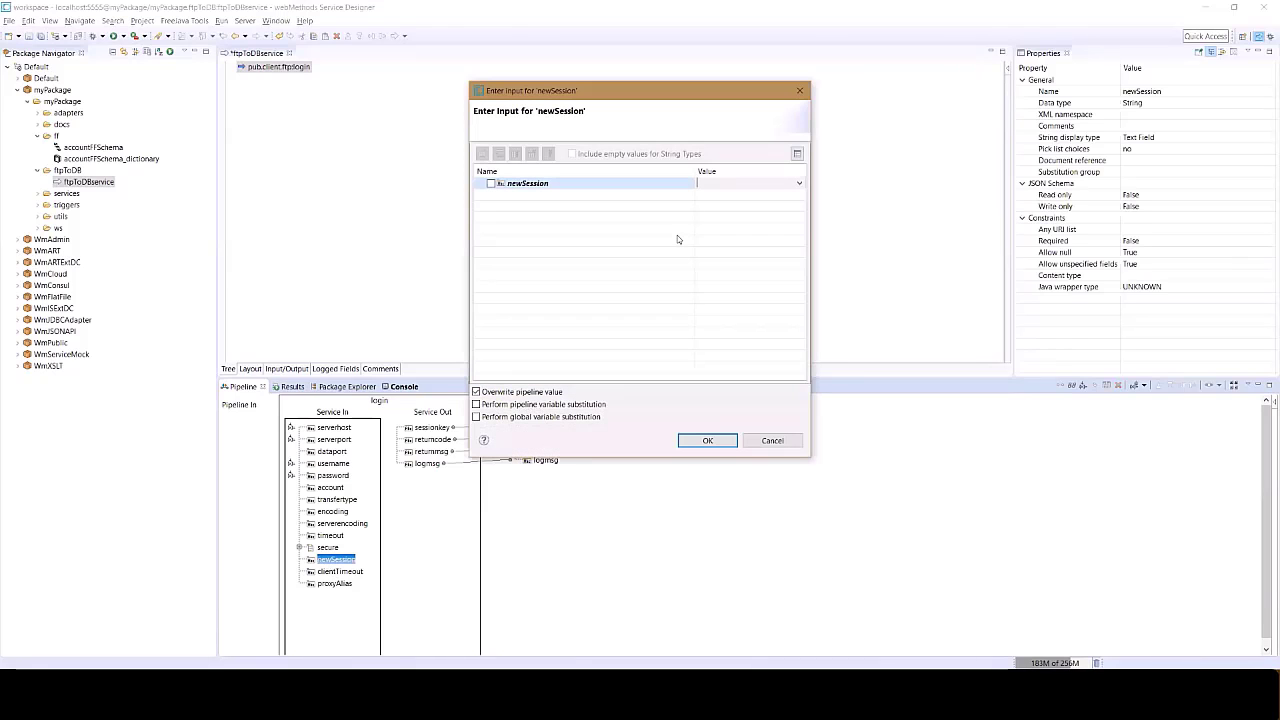
pyautogui.click(800, 185)
pyautogui.click(740, 214)
pyautogui.click(708, 441)
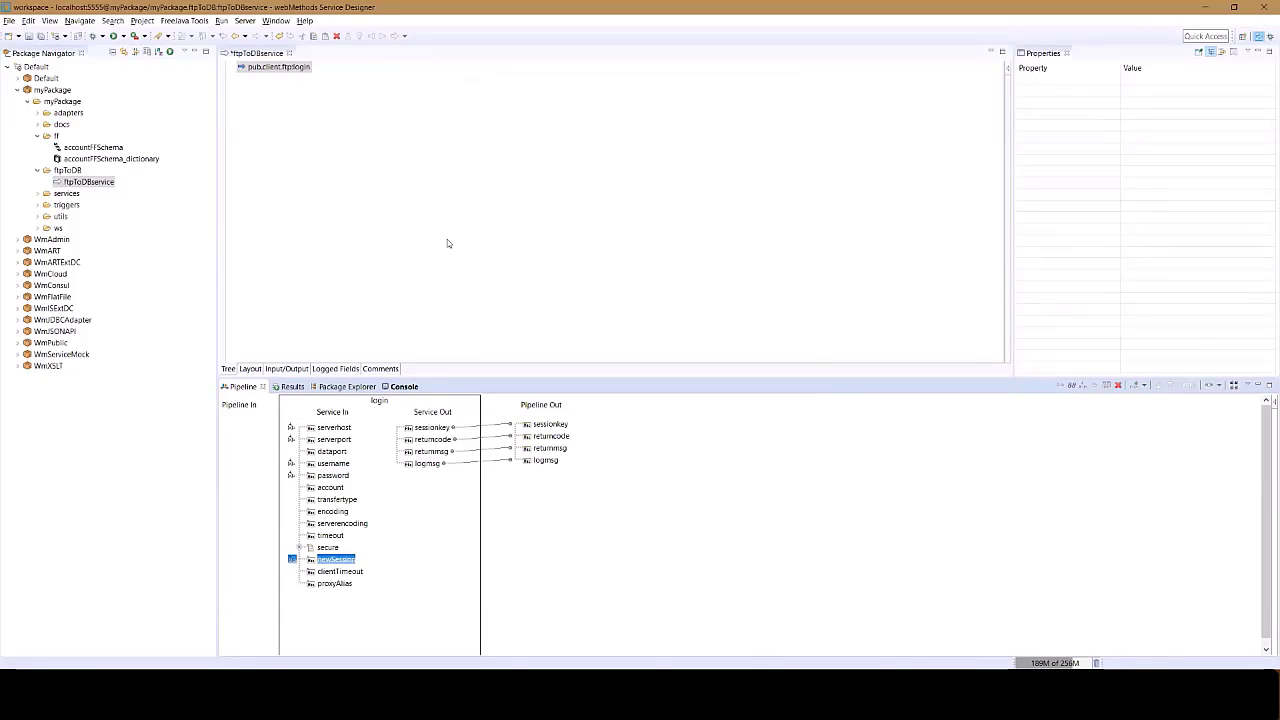
pyautogui.click(447, 240)
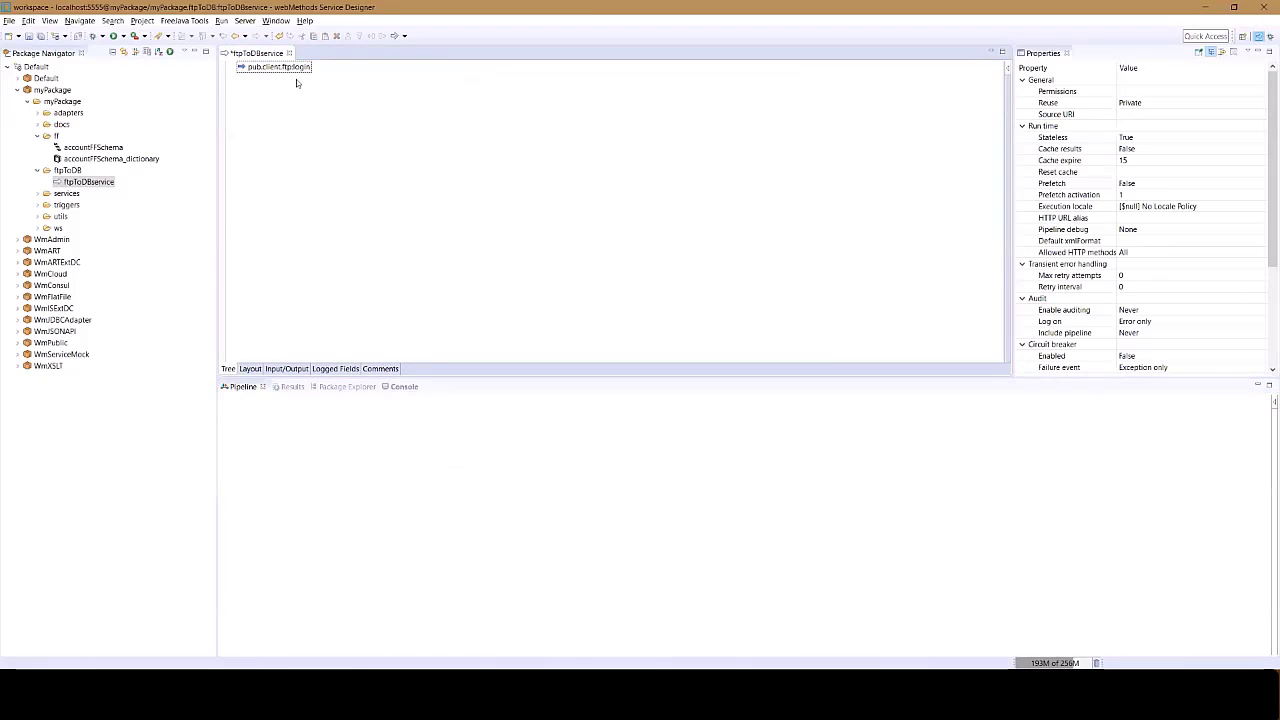
pyautogui.rightClick(296, 136)
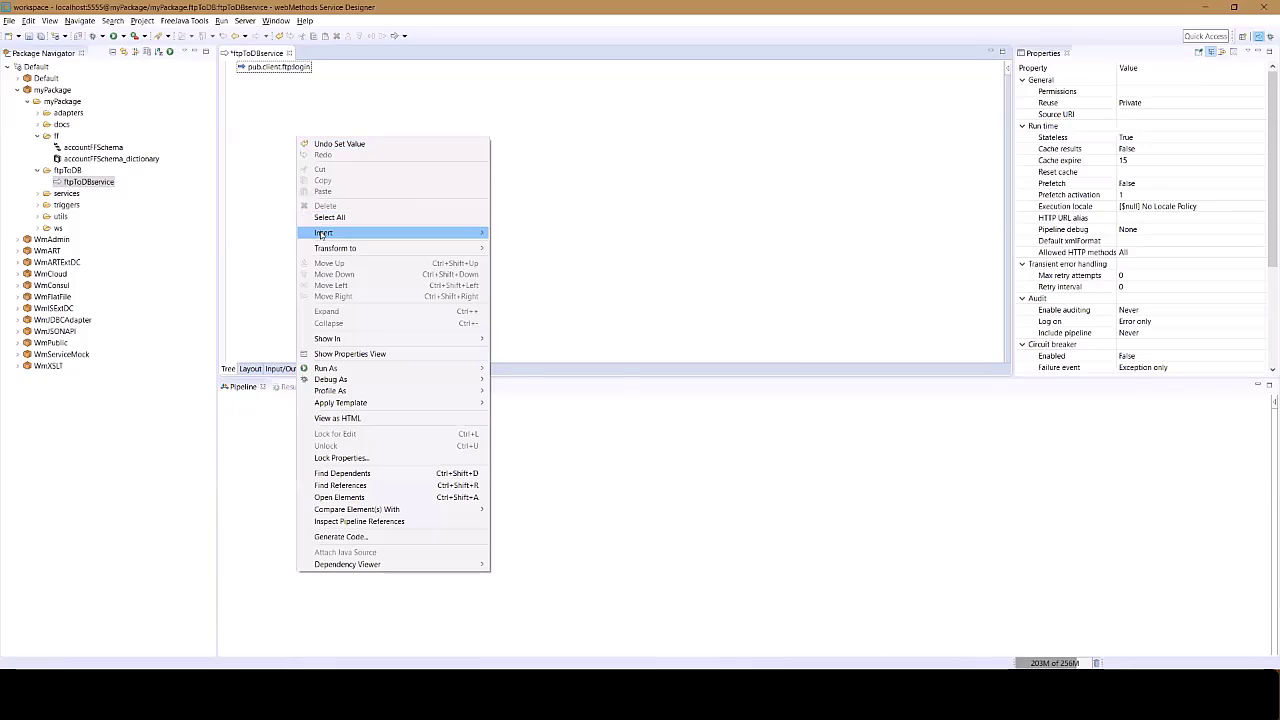
pyautogui.moveTo(322, 233)
pyautogui.click(273, 180)
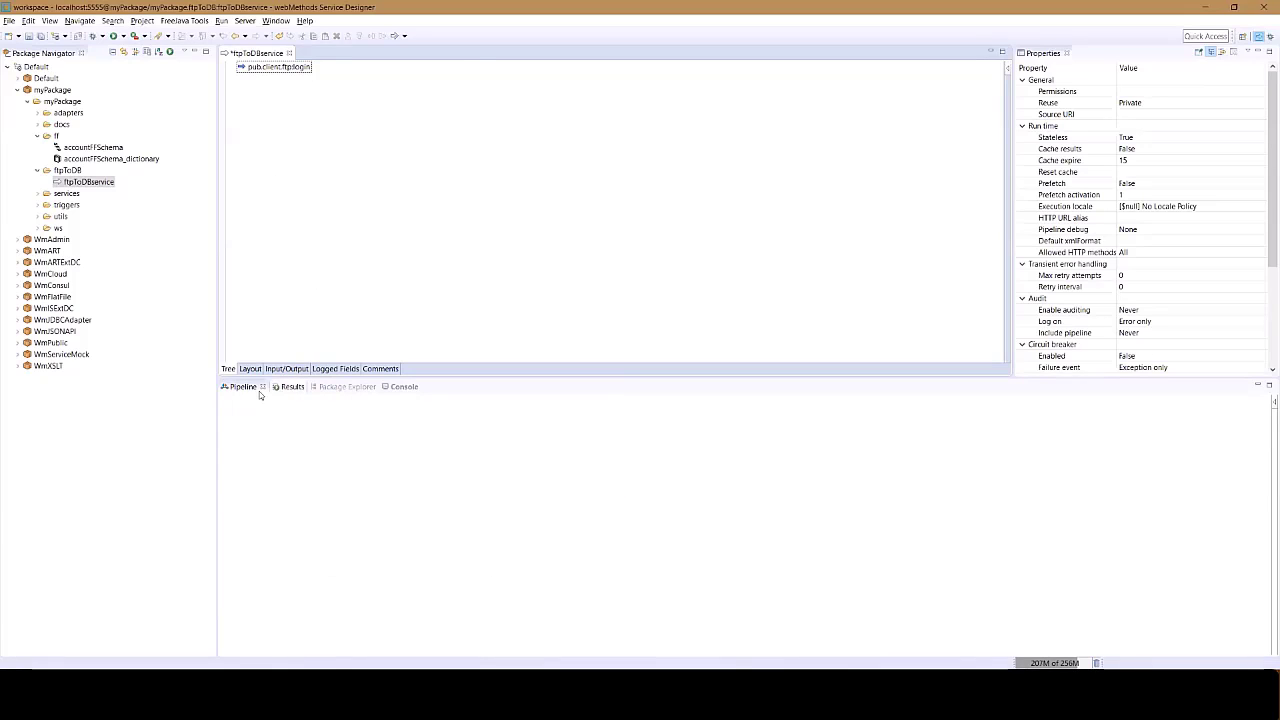
# Step: Drop returncode, returnmsg and logmsg from the login step's pipeline output
pyautogui.click(278, 67)
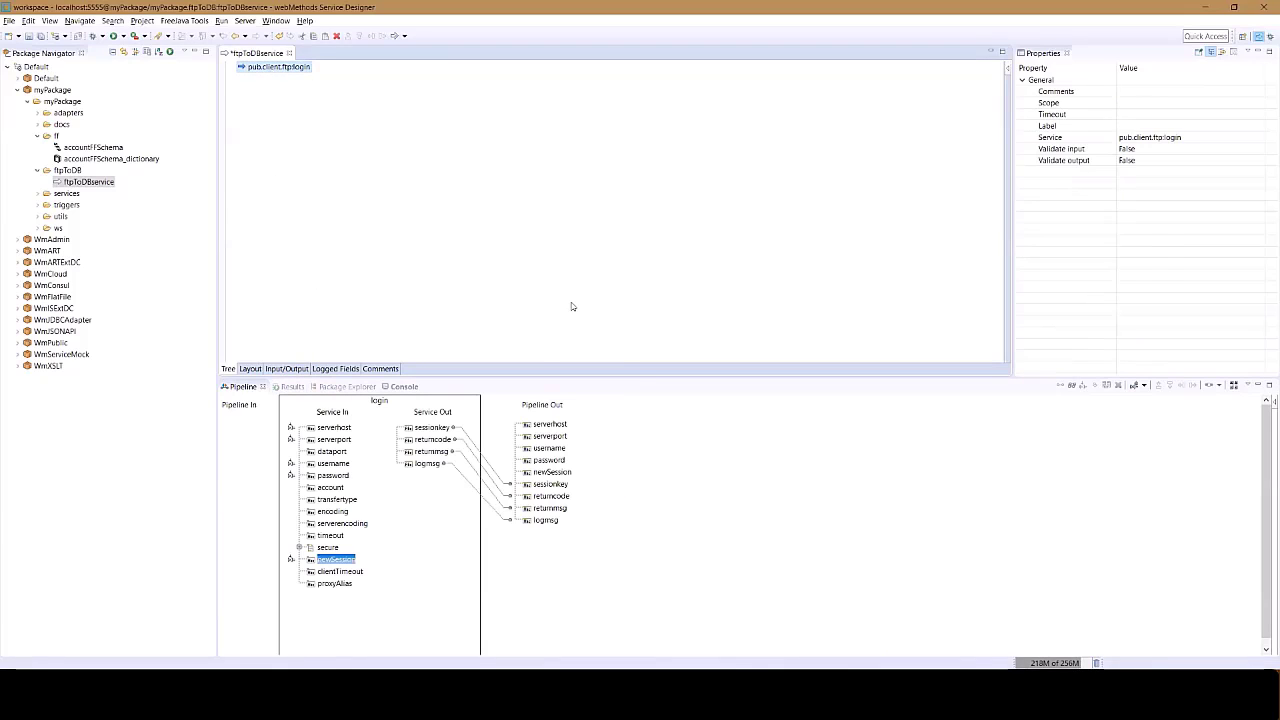
pyautogui.click(548, 496)
pyautogui.keyDown('shift'); pyautogui.click(545, 520); pyautogui.keyUp('shift')
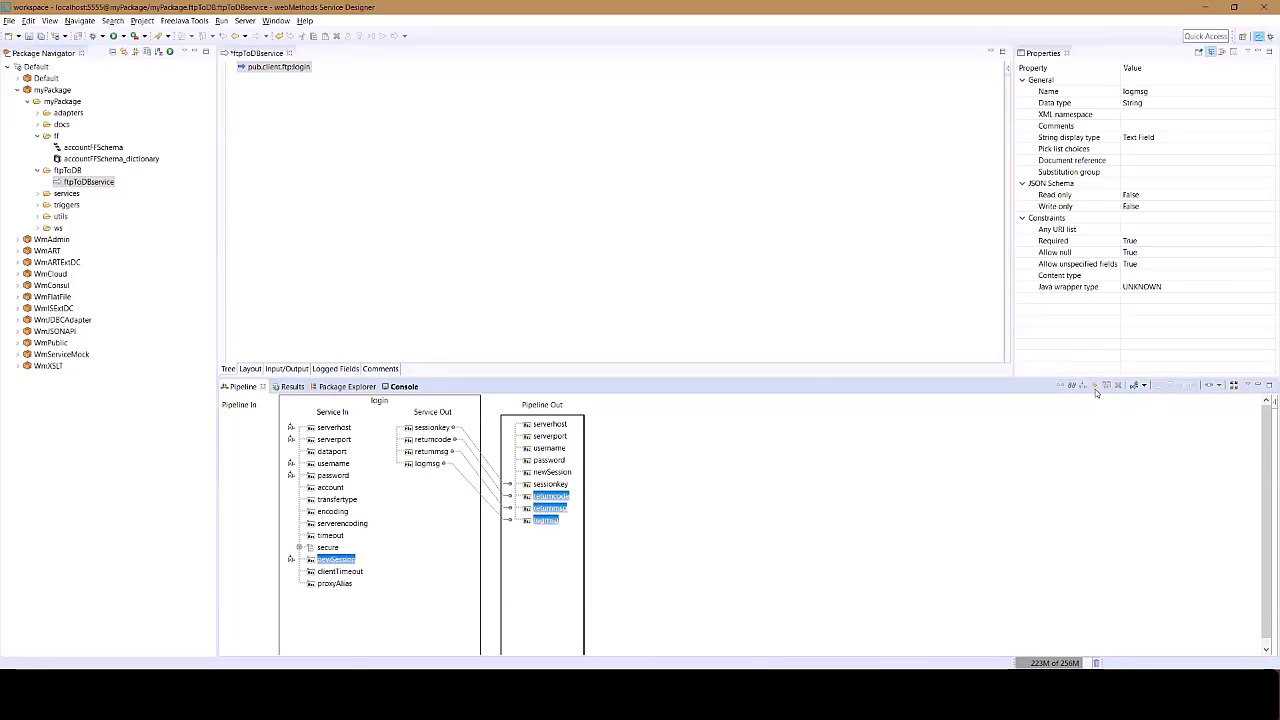
pyautogui.click(1095, 387)
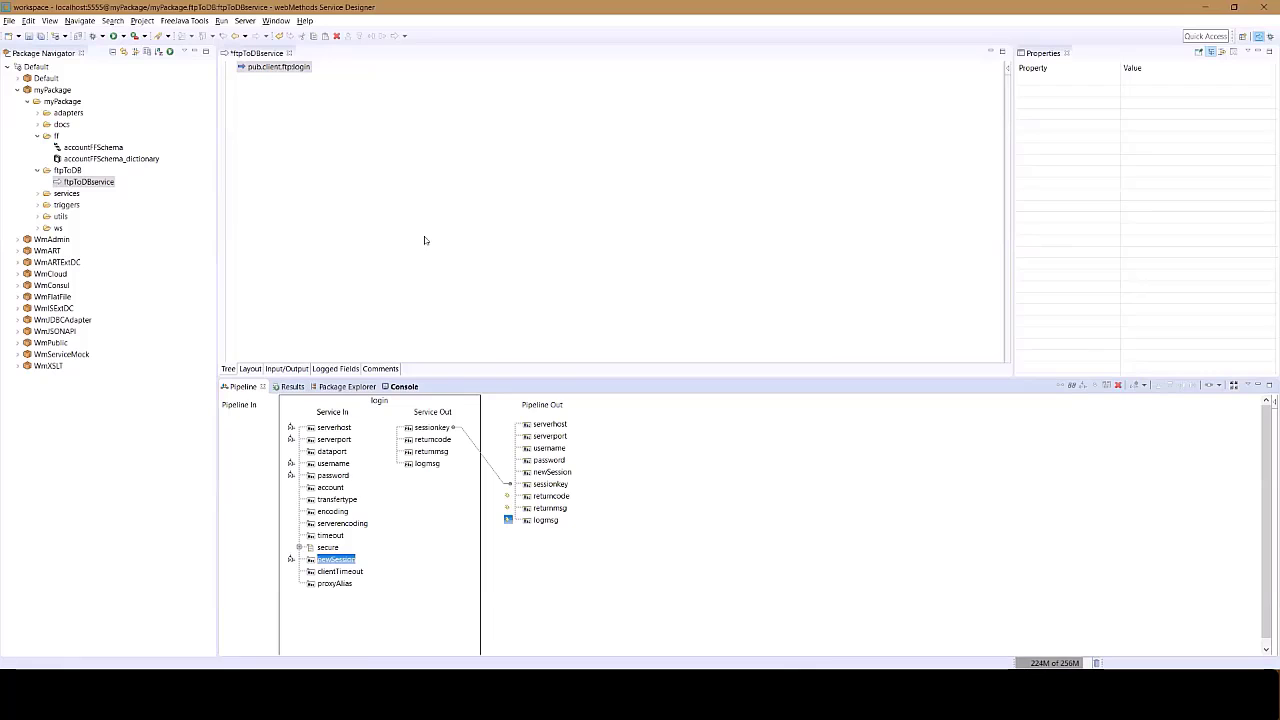
# Step: Insert an invoke of the cd service from WmPublic's pub.client.ftp folder after the login step
pyautogui.click(280, 121)
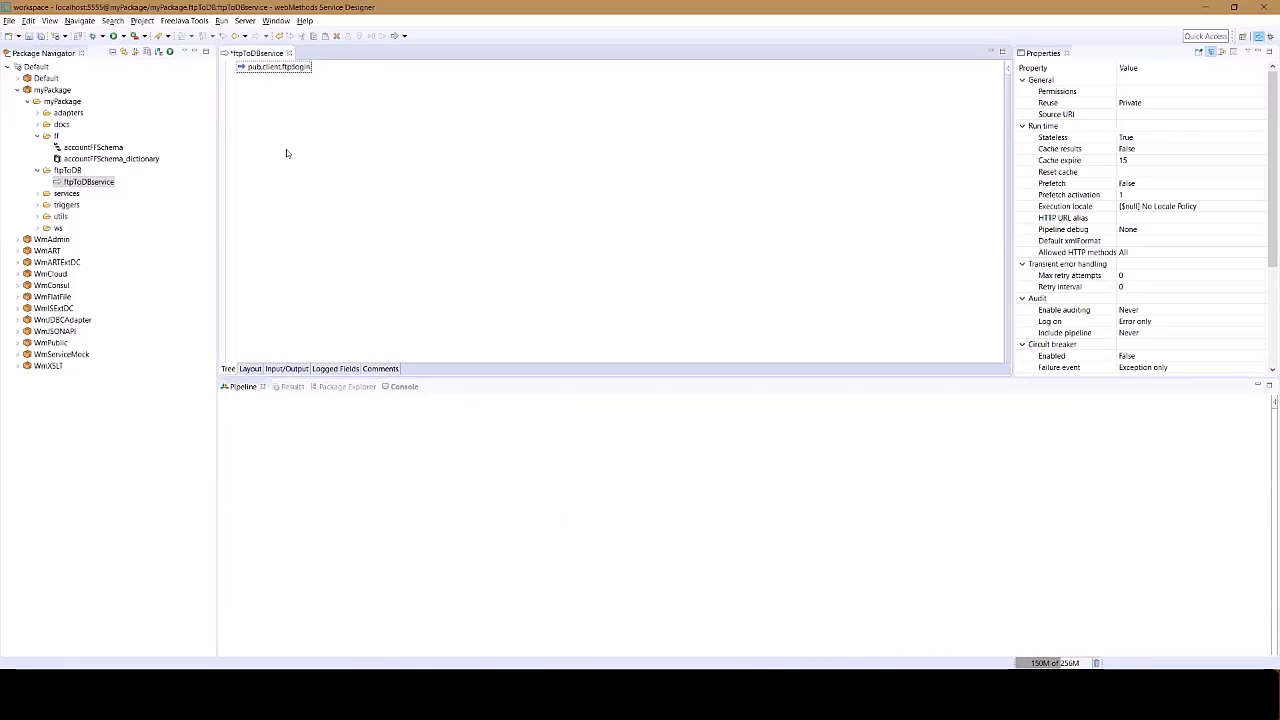
pyautogui.rightClick(286, 153)
pyautogui.moveTo(330, 245)
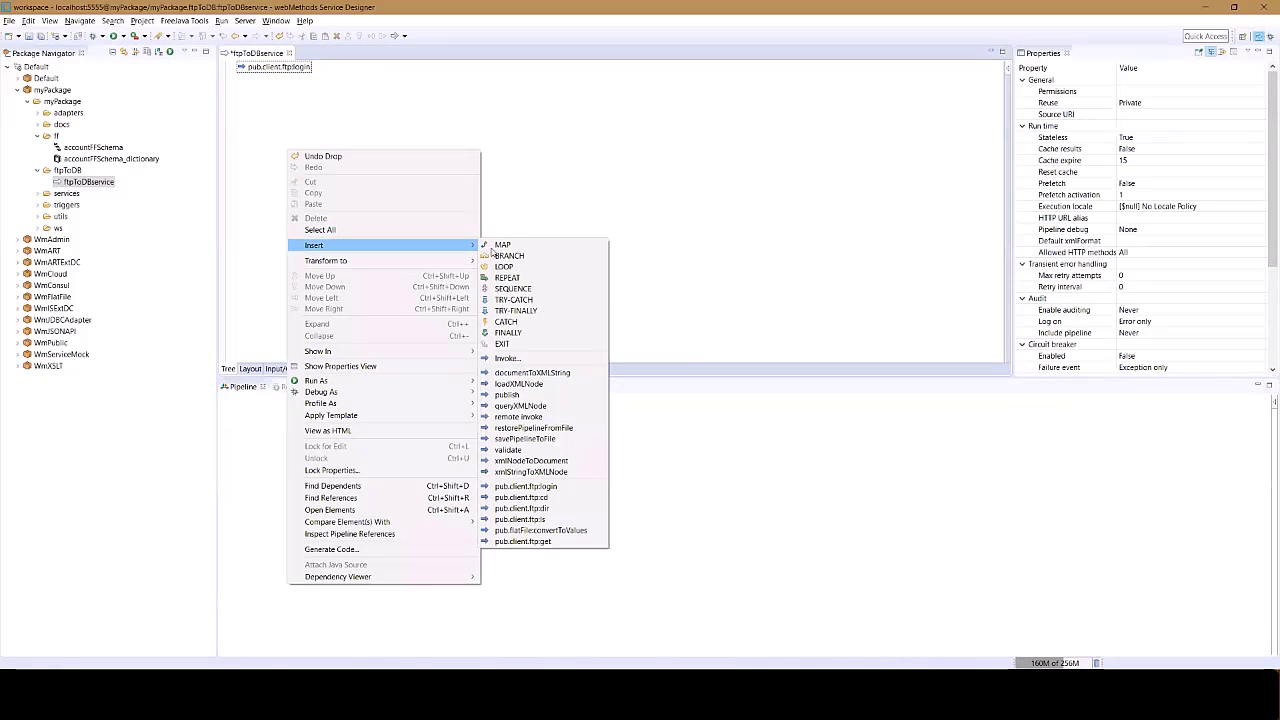
pyautogui.click(521, 358)
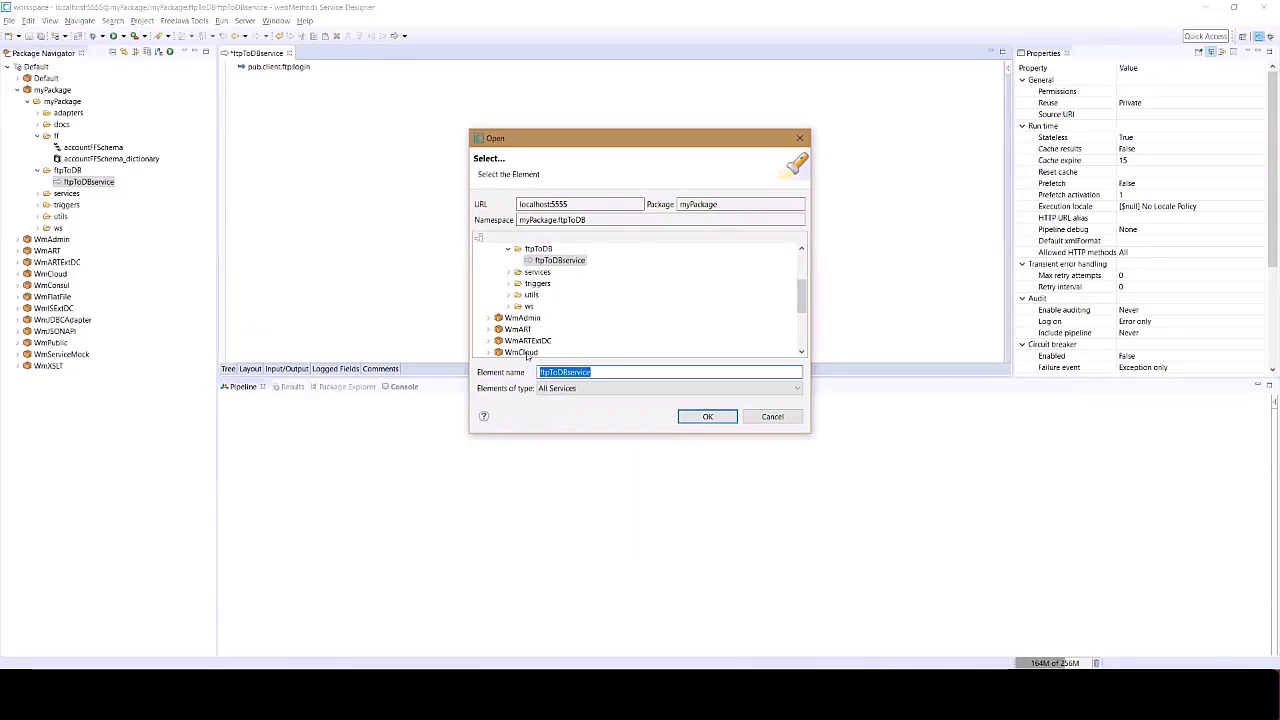
pyautogui.scroll(-2, 527, 355)
pyautogui.click(498, 330)
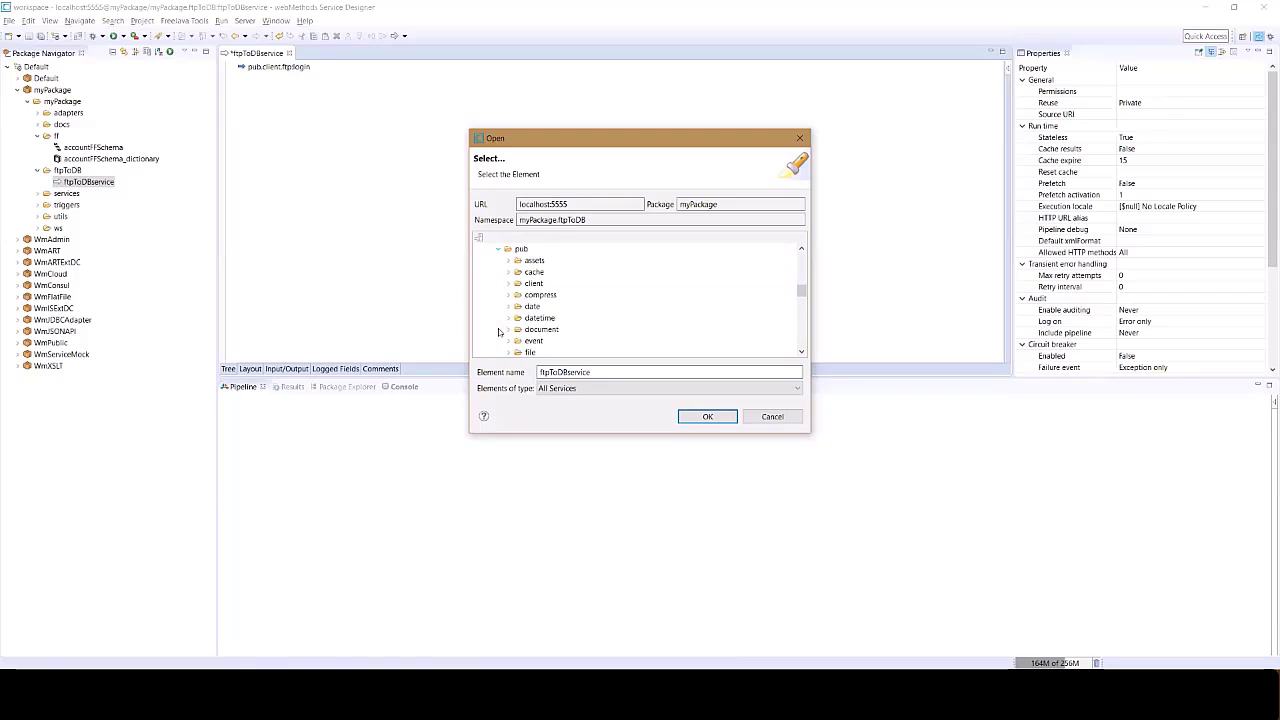
pyautogui.click(512, 284)
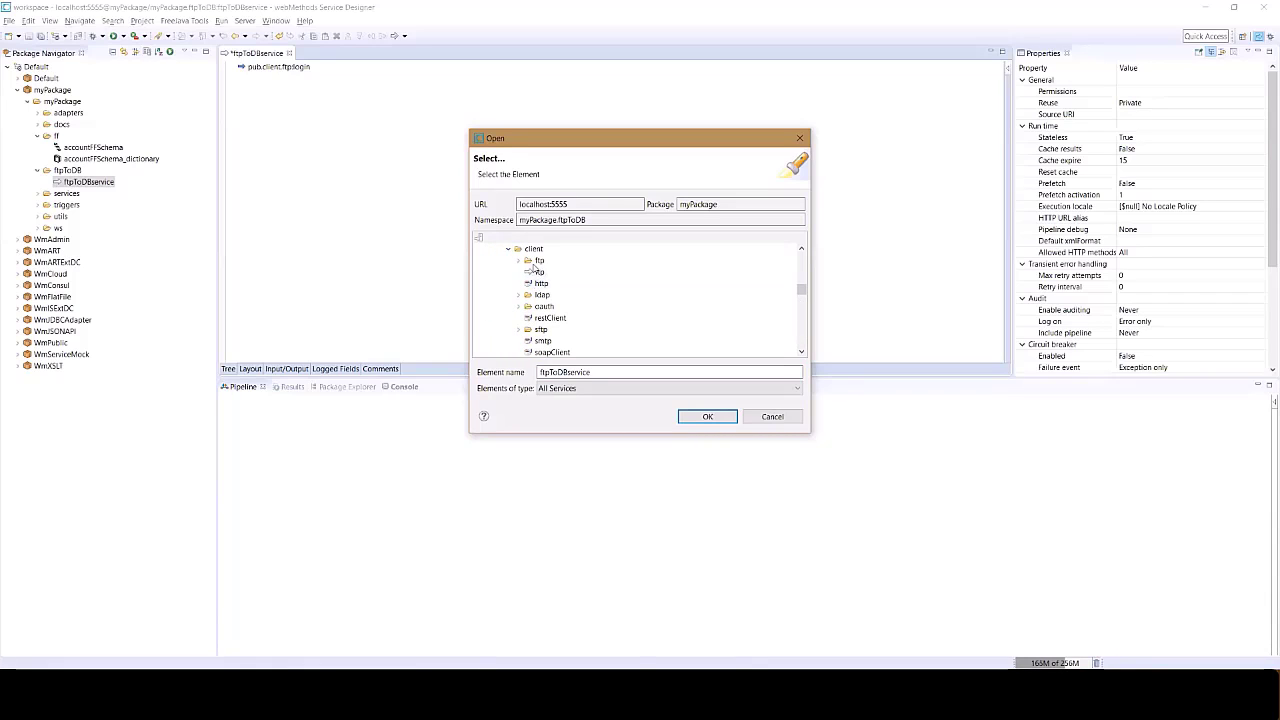
pyautogui.click(523, 266)
pyautogui.click(548, 272)
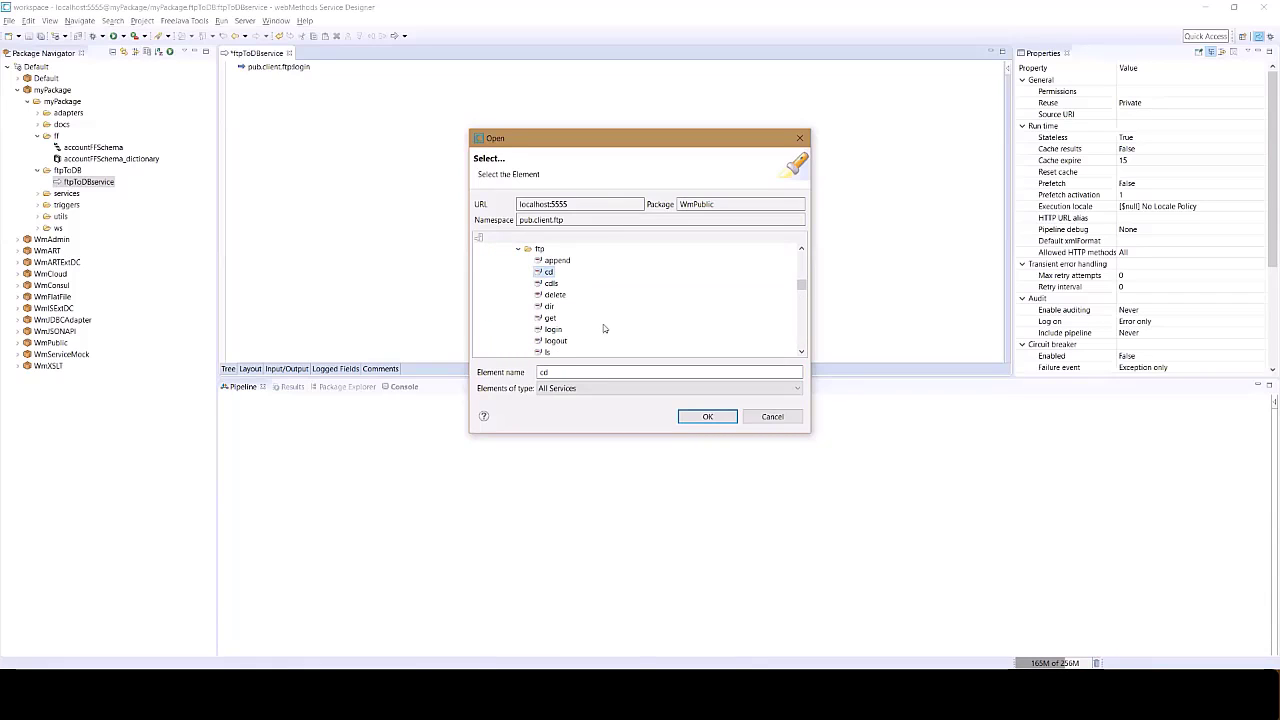
pyautogui.click(707, 416)
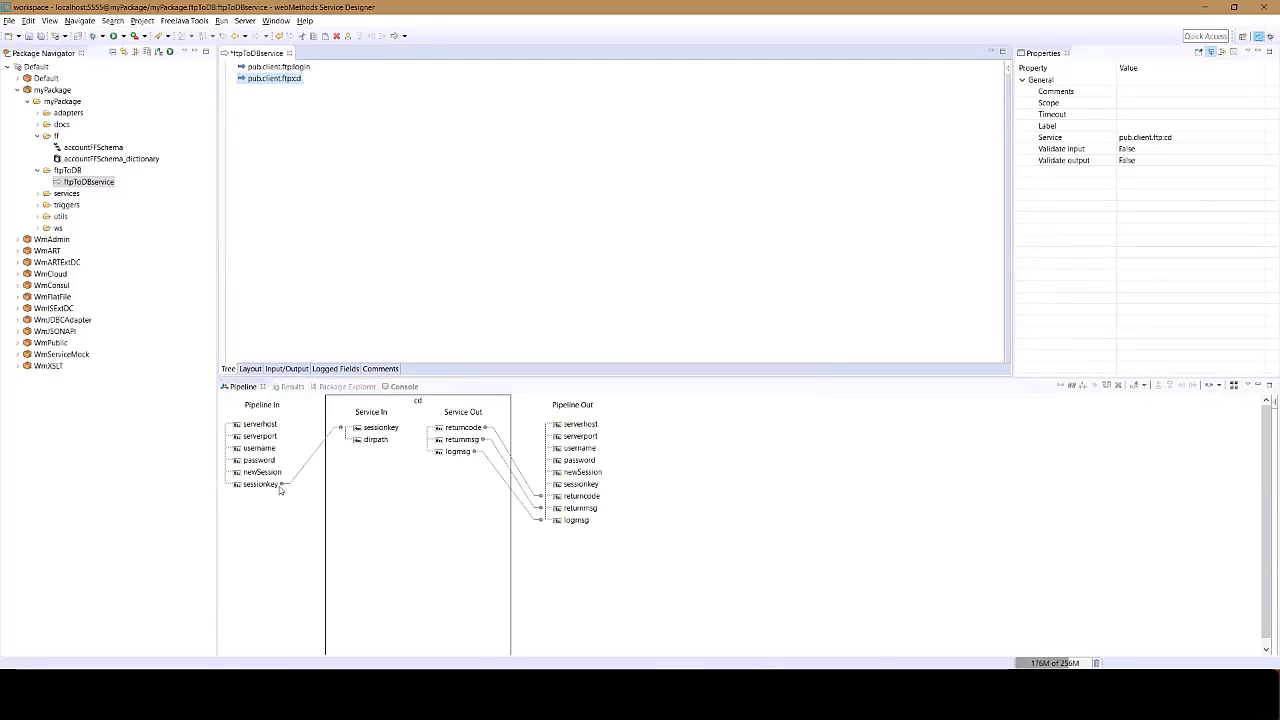
# Step: Set the cd step's dirpath input to shields
pyautogui.click(376, 441)
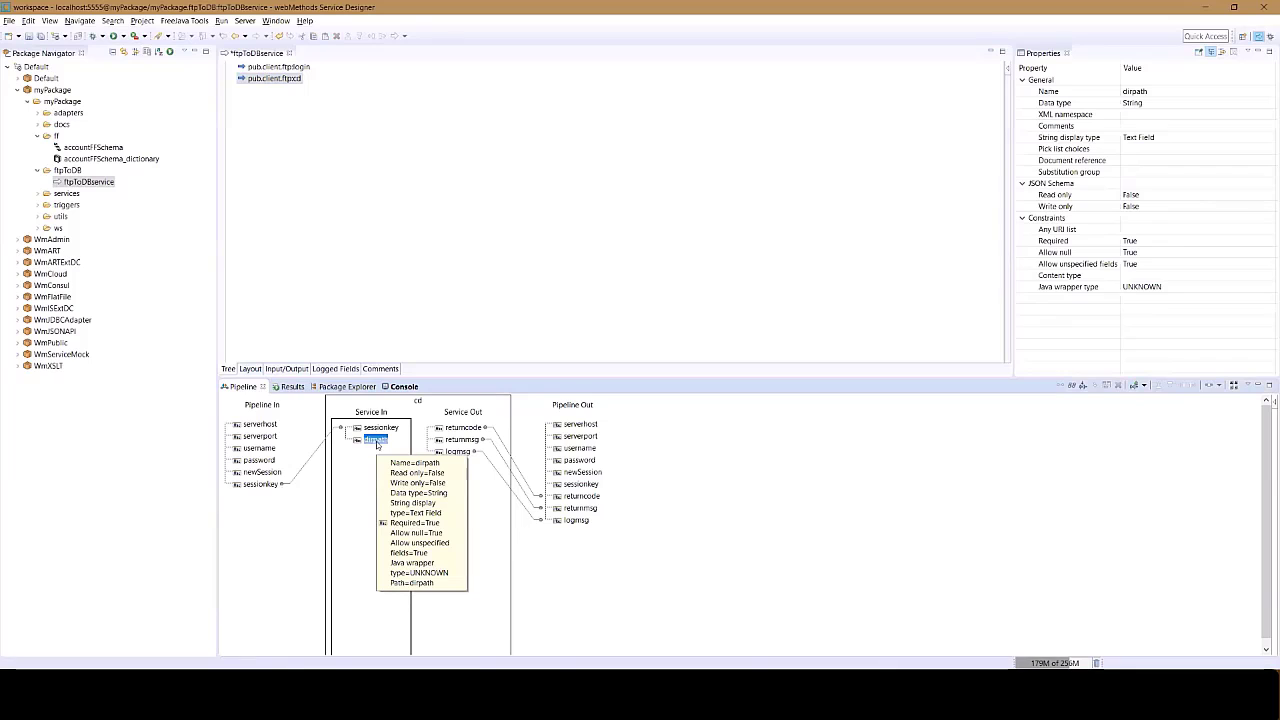
pyautogui.doubleClick(376, 441)
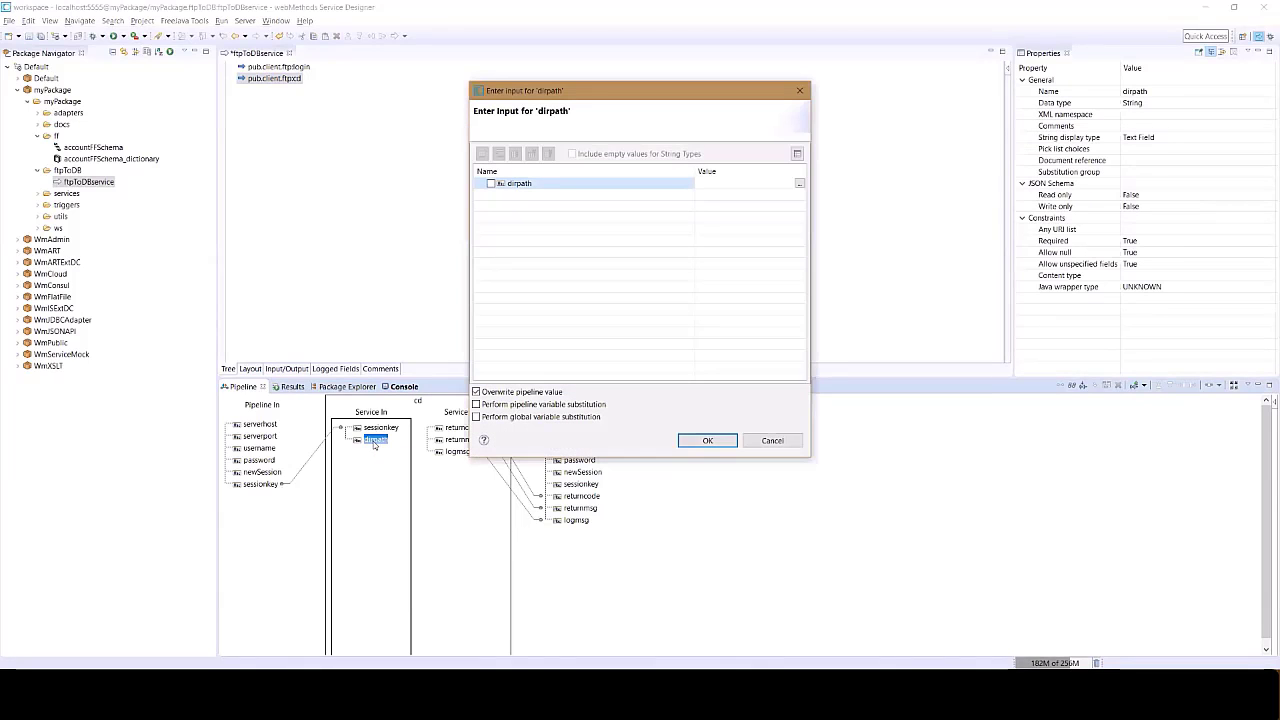
pyautogui.write('shields')
pyautogui.press('Return')
pyautogui.press('Return')
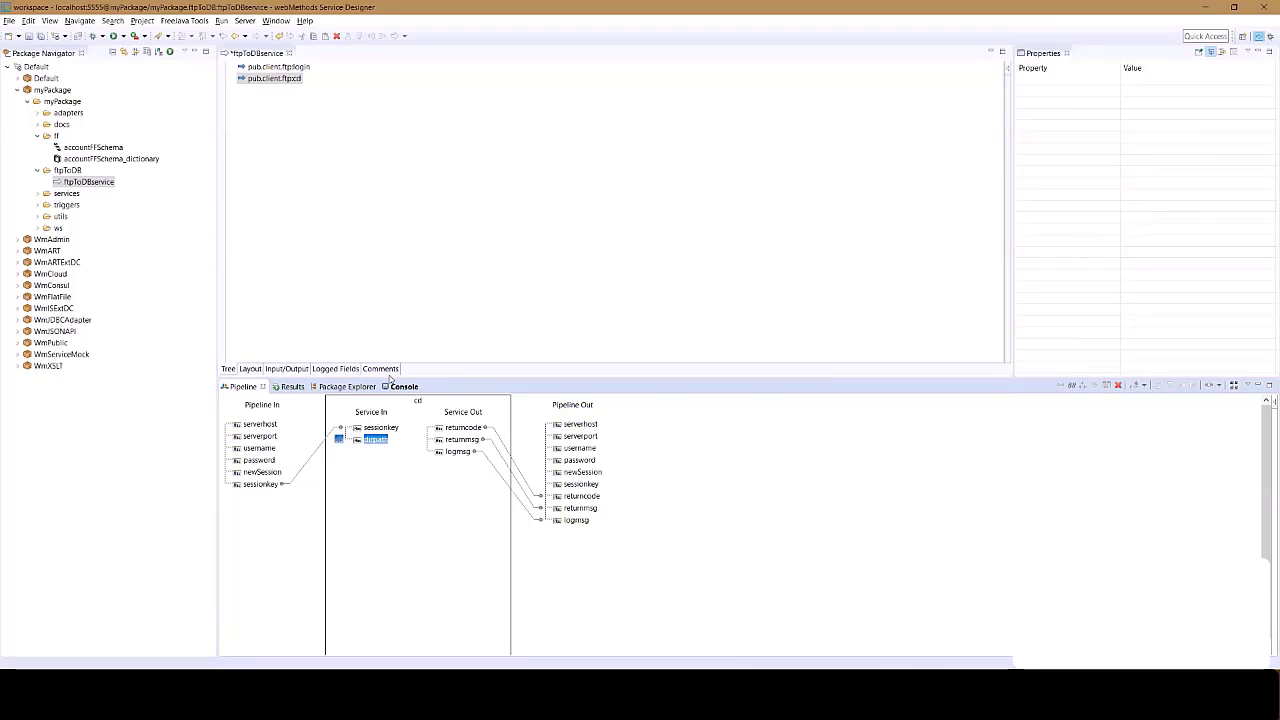
# Step: Drop dirpath, returncode, returnmsg and logmsg from the cd step's pipeline output
pyautogui.click(277, 68)
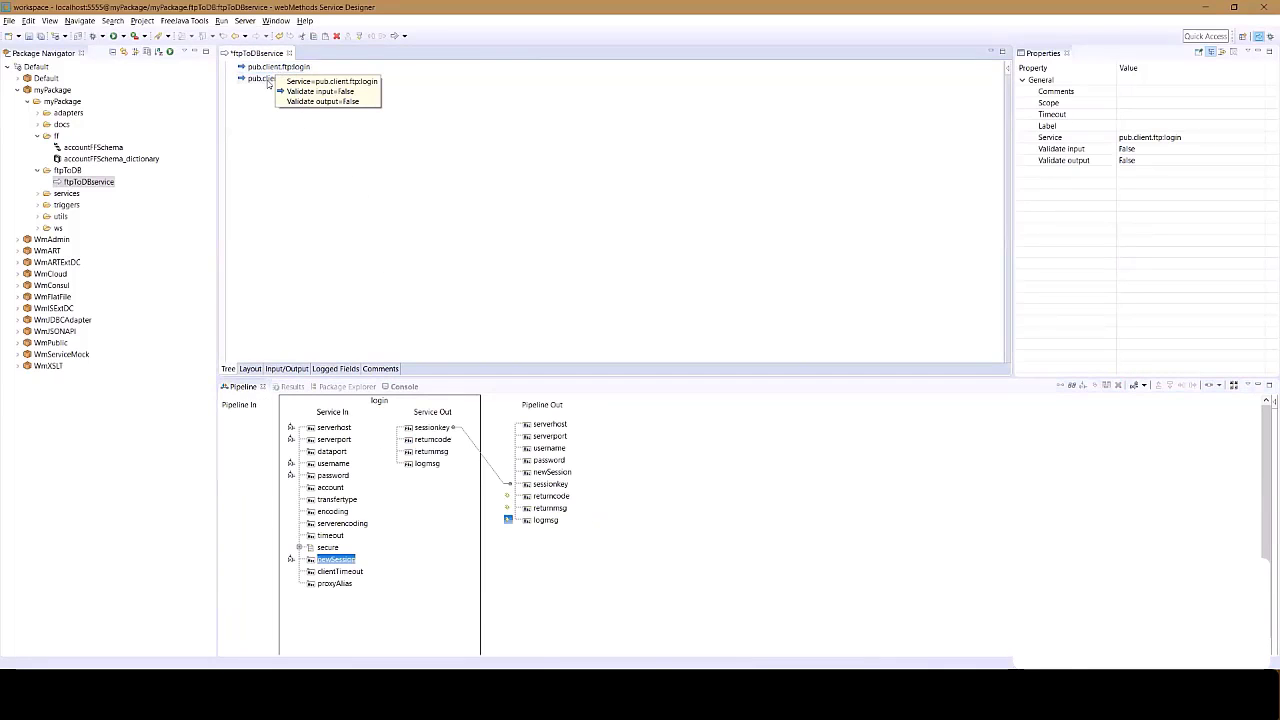
pyautogui.click(266, 79)
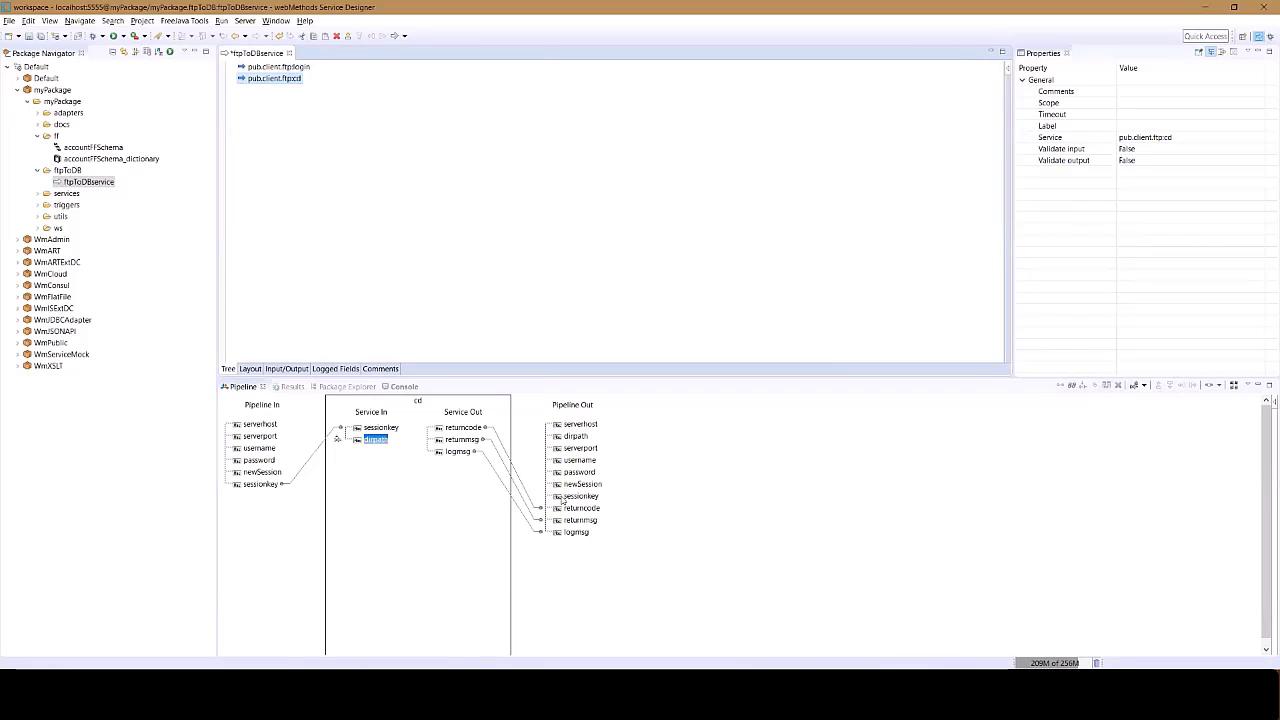
pyautogui.rightClick(579, 440)
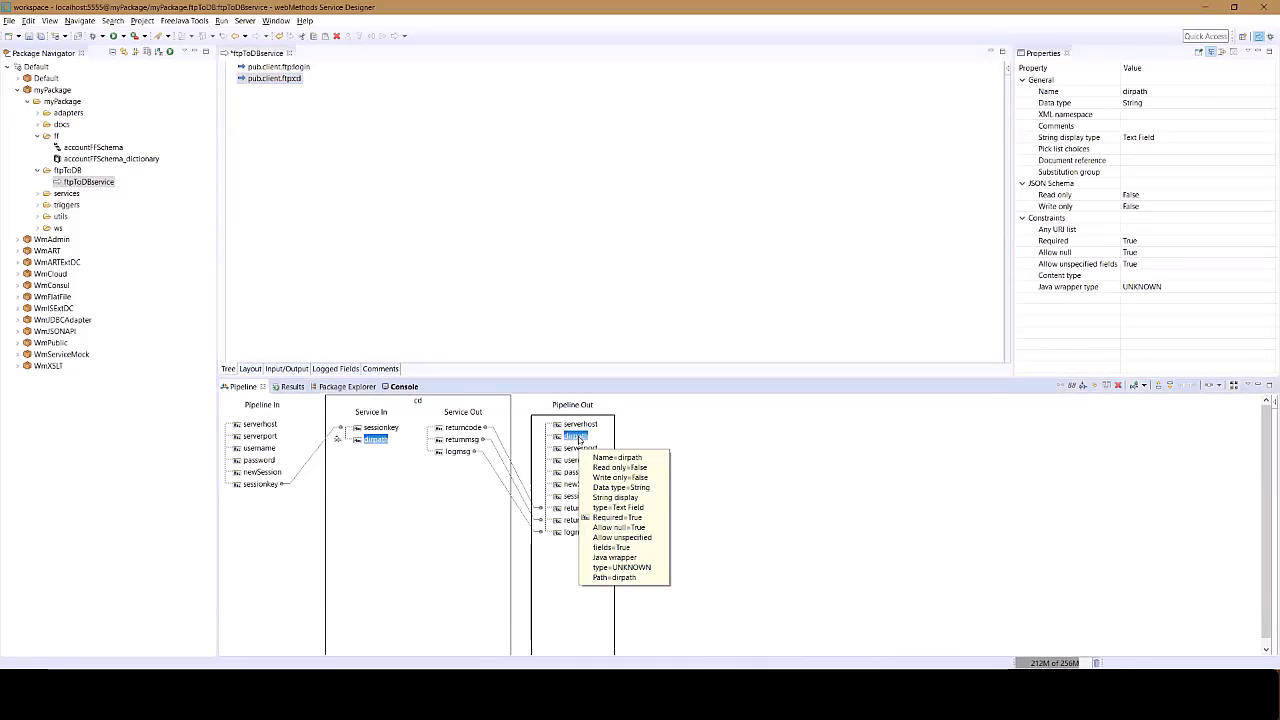
pyautogui.click(454, 415)
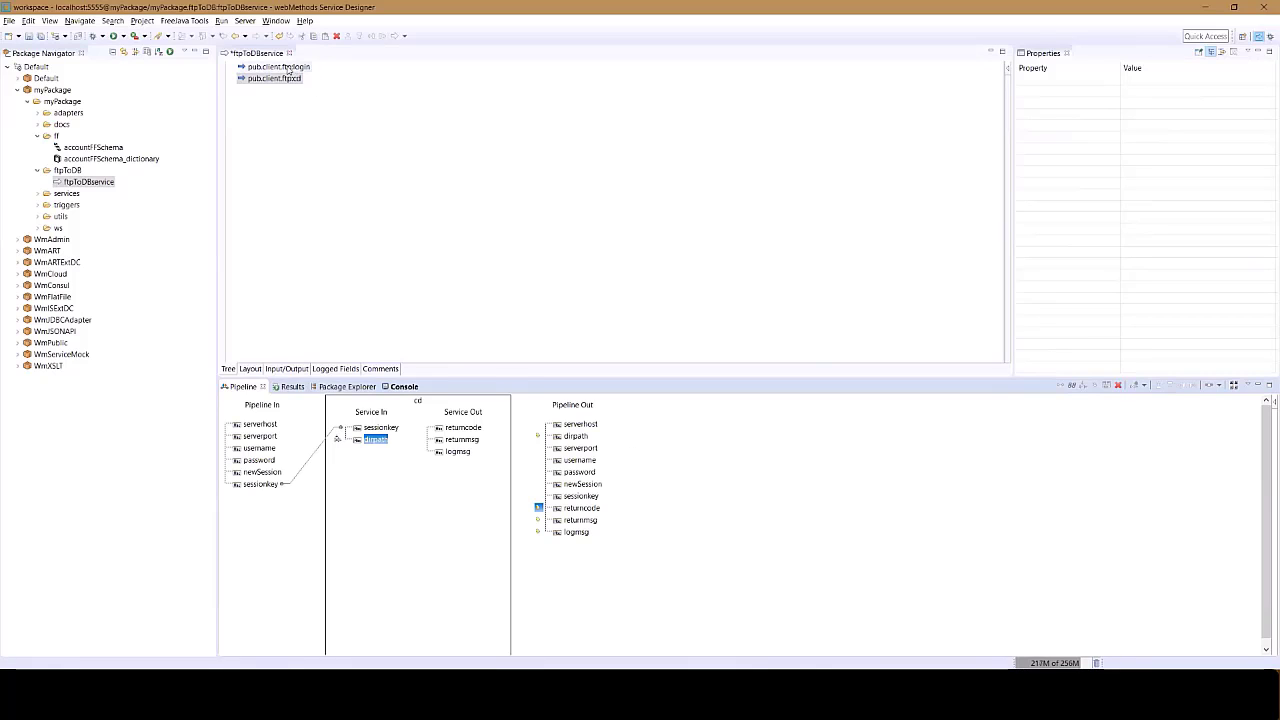
# Step: Drop serverhost, serverport, username, password and newSession from the login step's pipeline output, keeping only sessionkey for the cd step
pyautogui.press('Up')
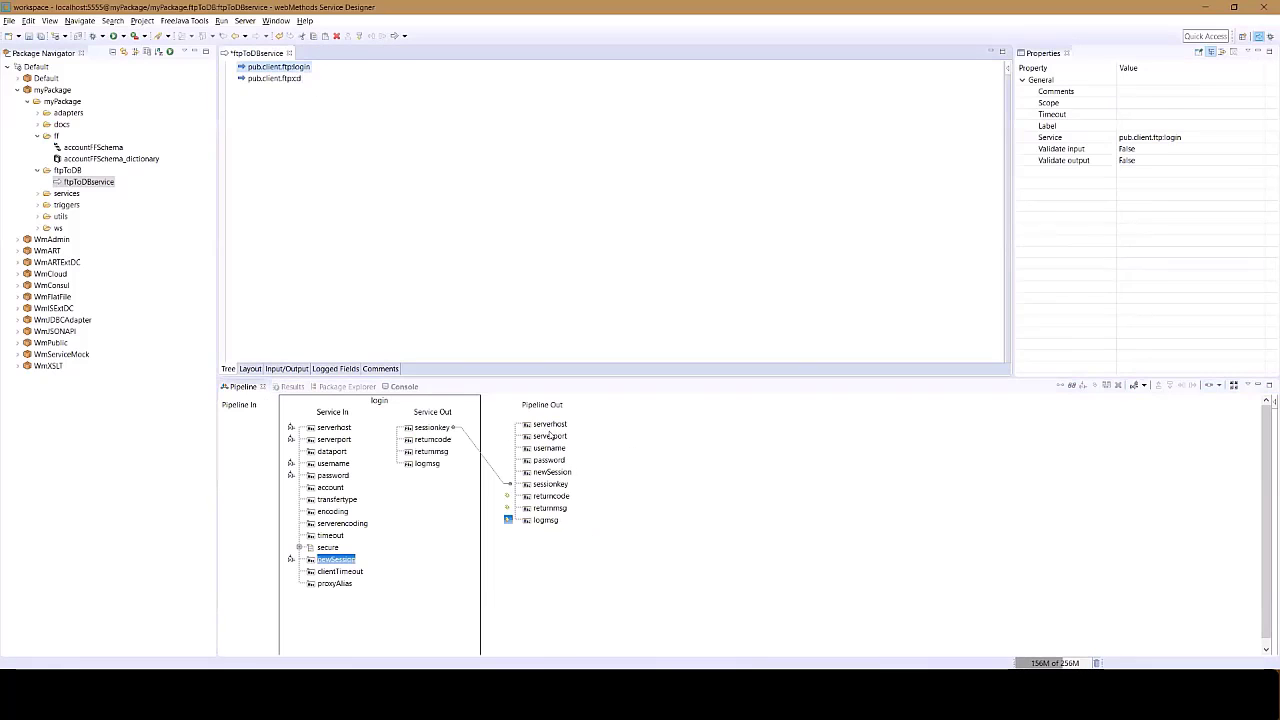
pyautogui.click(549, 425)
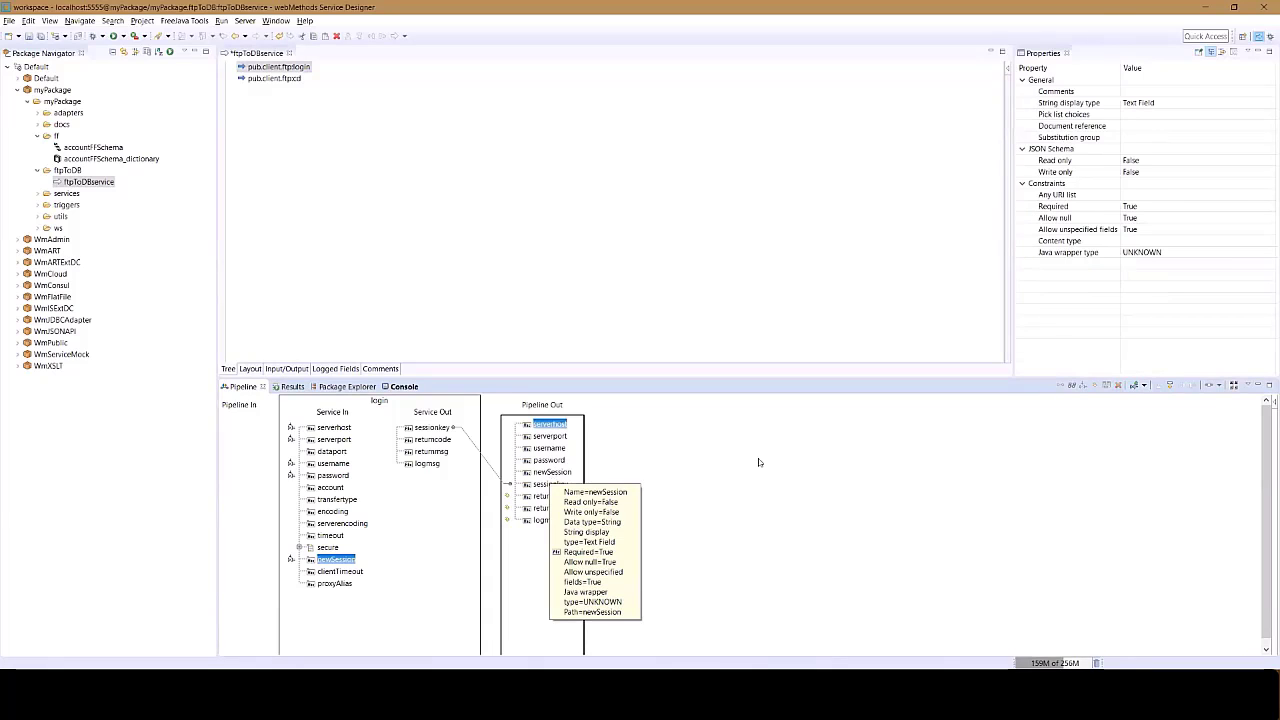
pyautogui.click(434, 182)
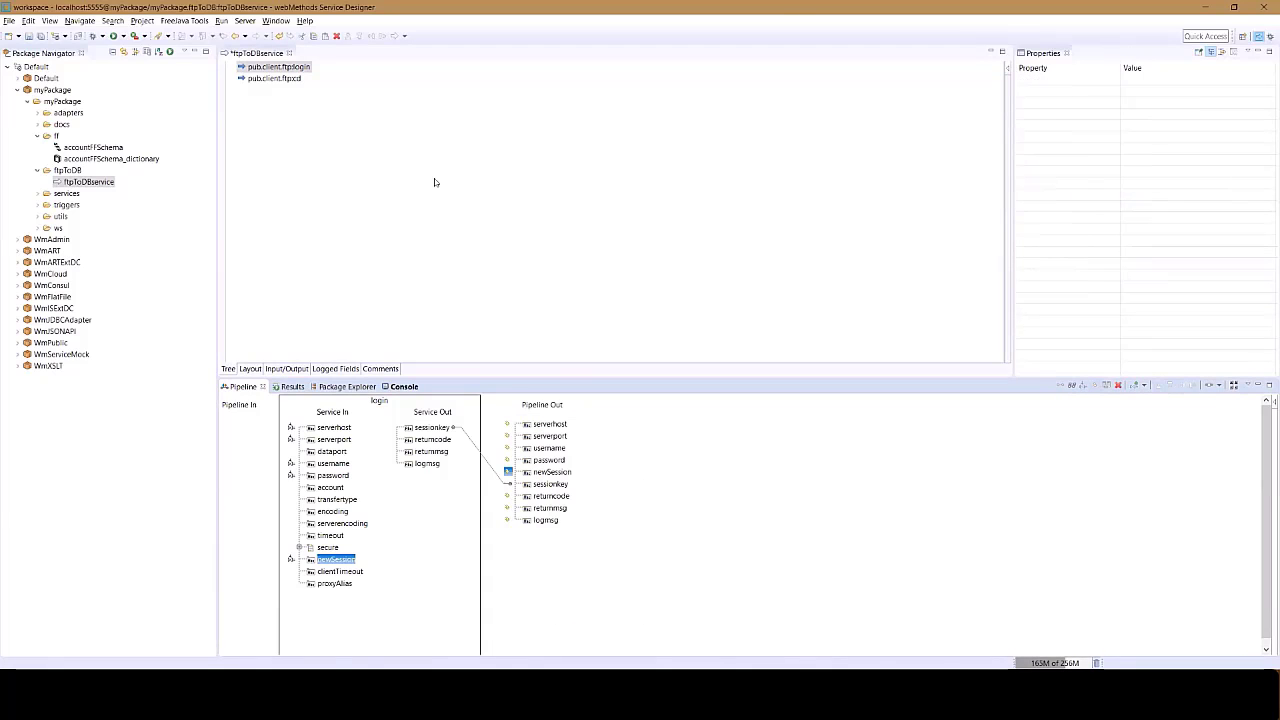
pyautogui.click(280, 80)
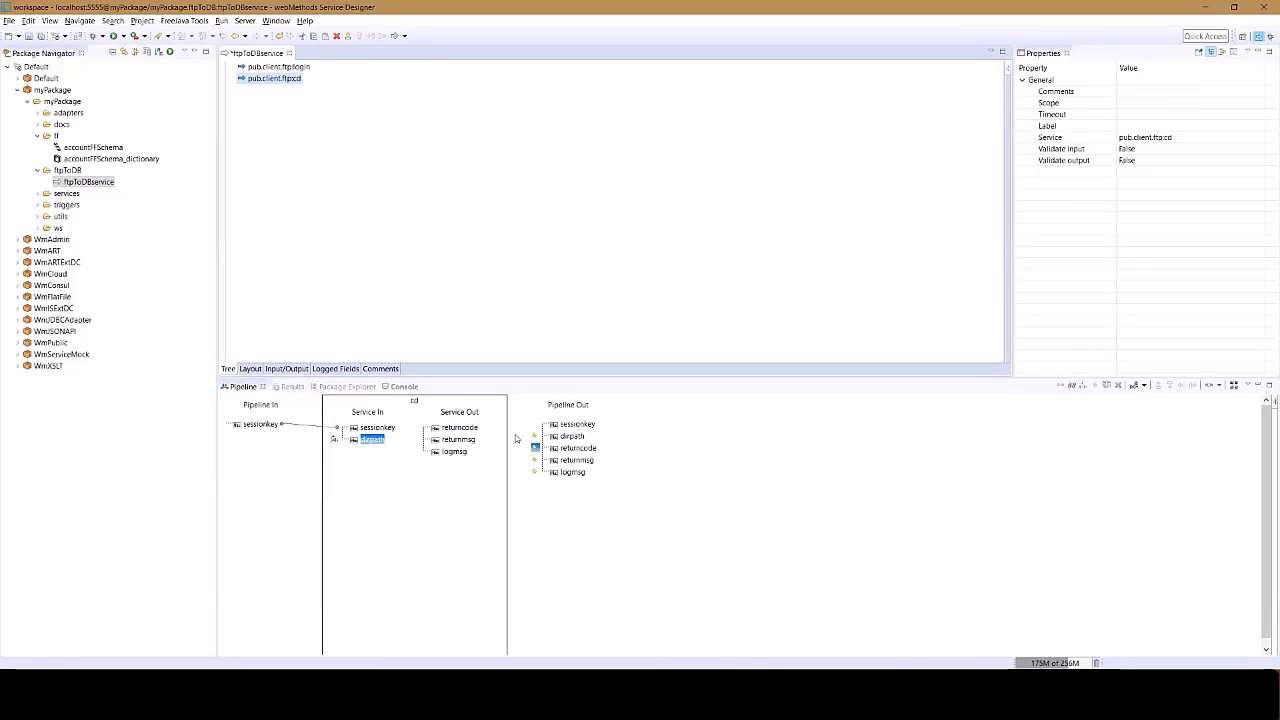
# Step: Insert an invoke of the ls service from WmPublic's pub.client.ftp folder after the cd step
pyautogui.click(298, 133)
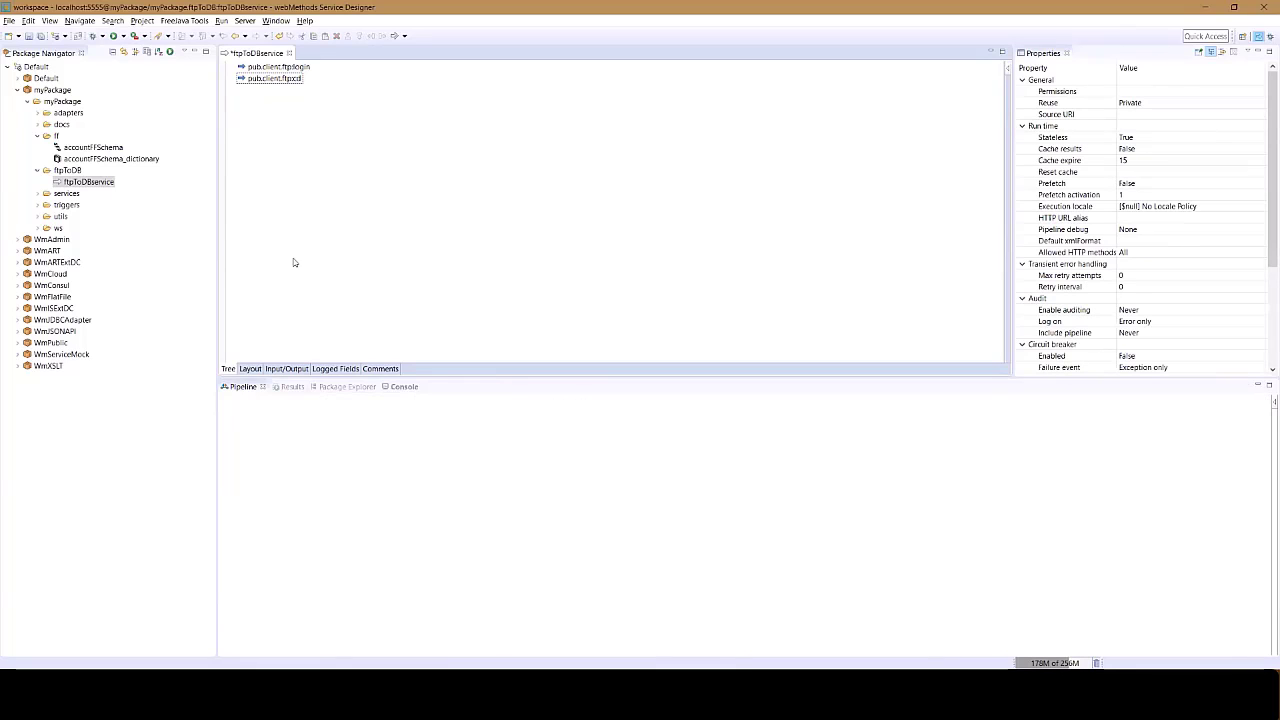
pyautogui.rightClick(309, 166)
pyautogui.moveTo(337, 262)
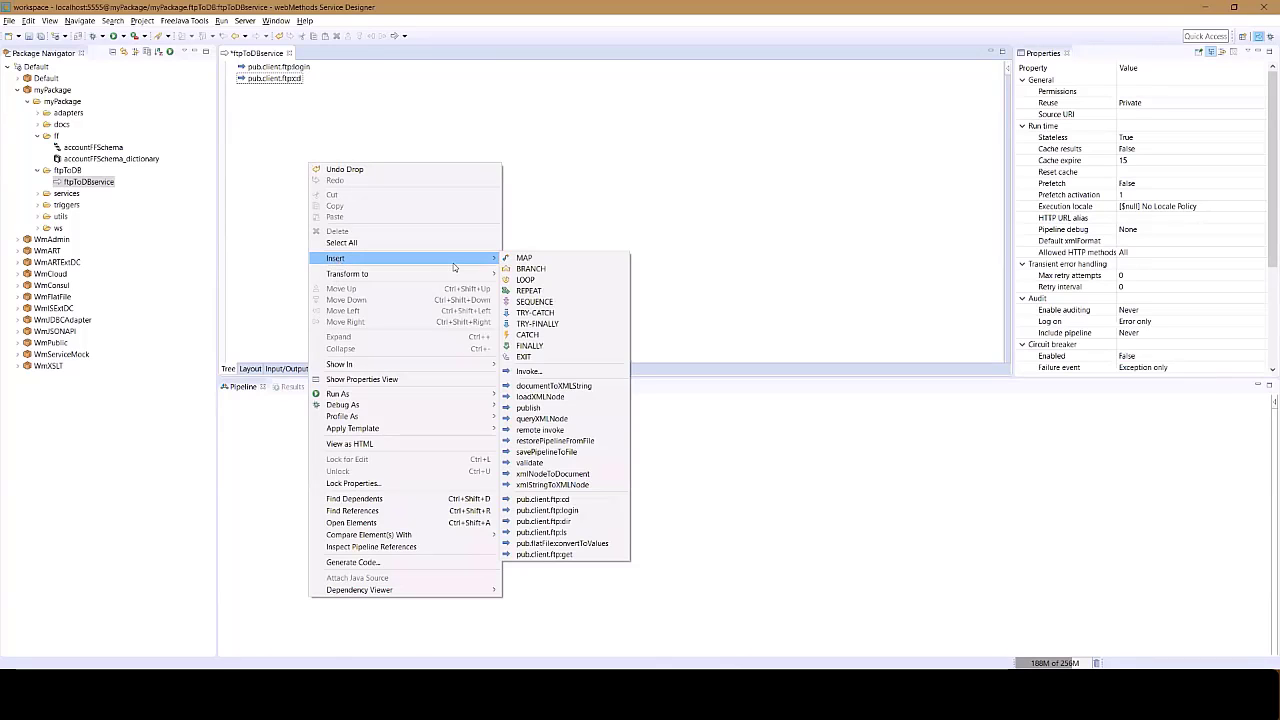
pyautogui.click(544, 366)
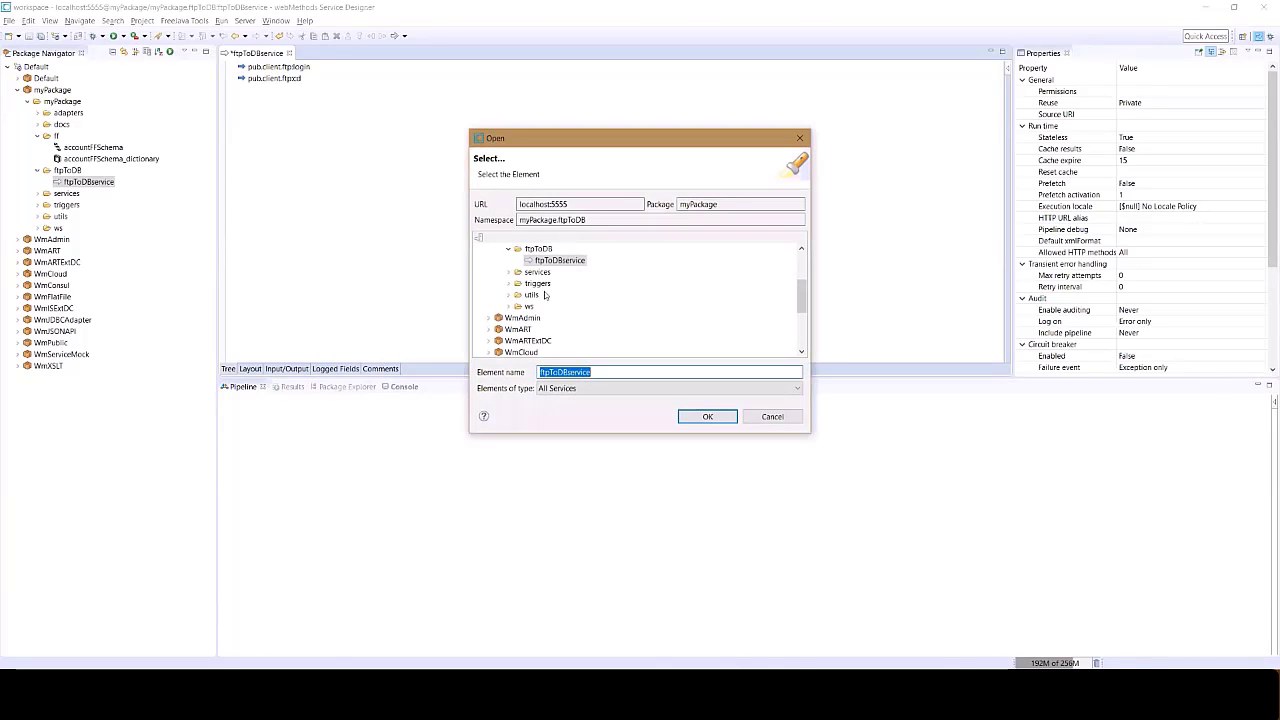
pyautogui.scroll(-3, 490, 318)
pyautogui.click(490, 319)
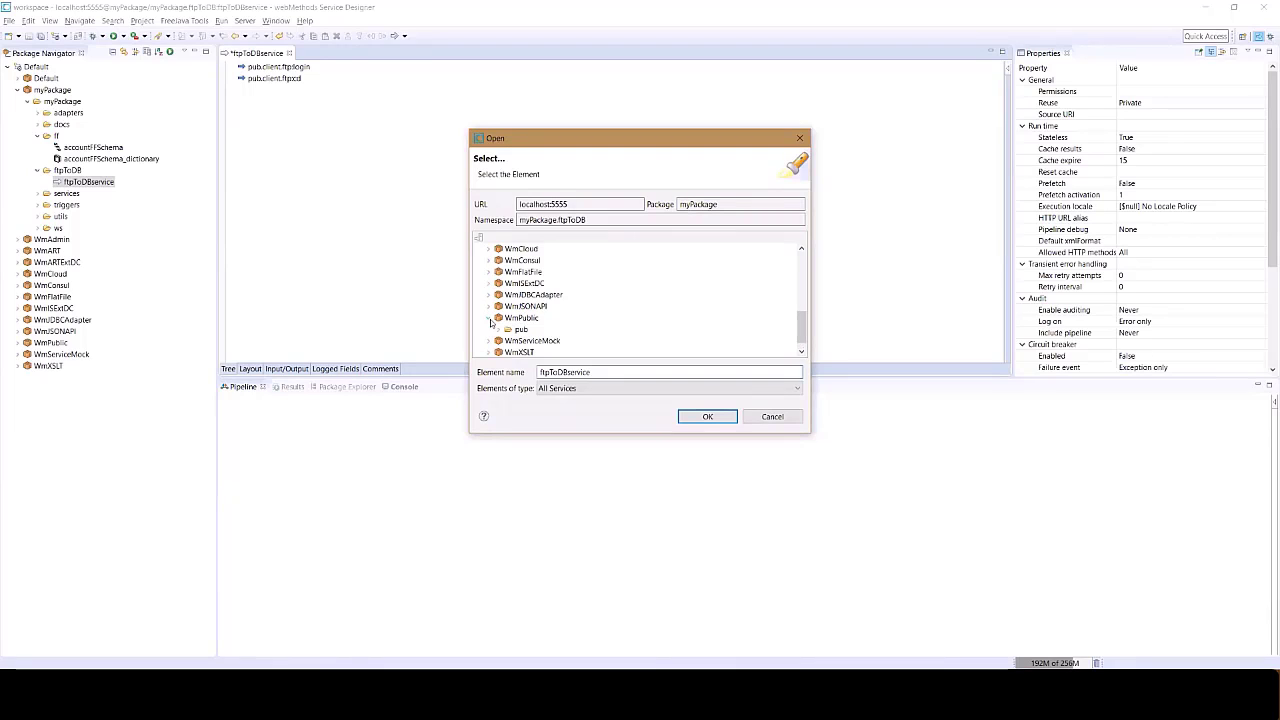
pyautogui.click(499, 331)
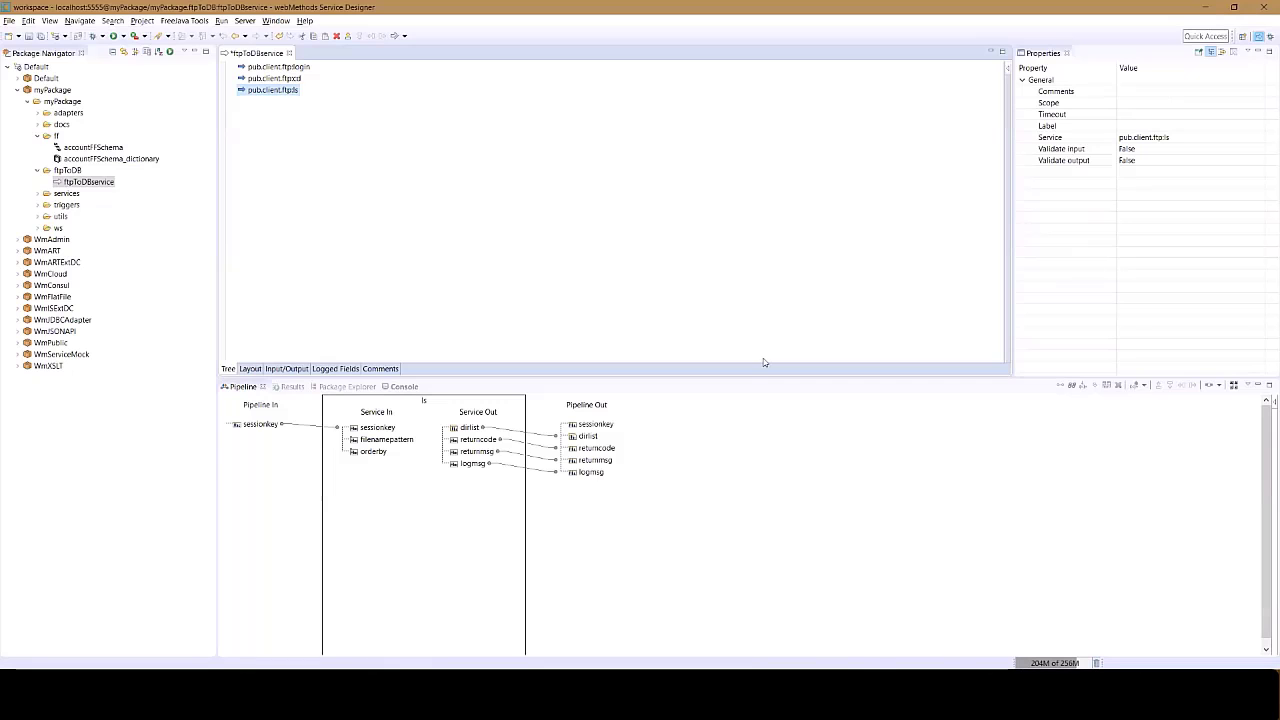
# Step: Set the ls step's filenamepattern input to *.csv
pyautogui.rightClick(380, 445)
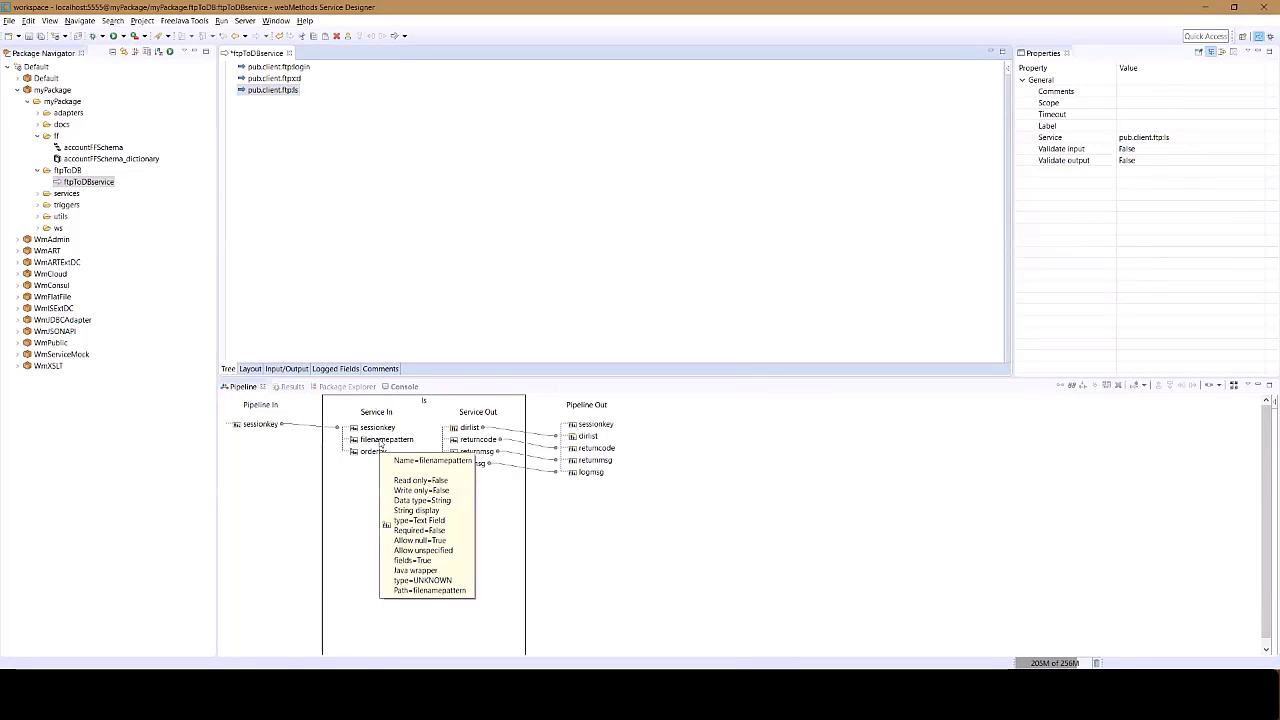
pyautogui.click(418, 449)
pyautogui.write('*')
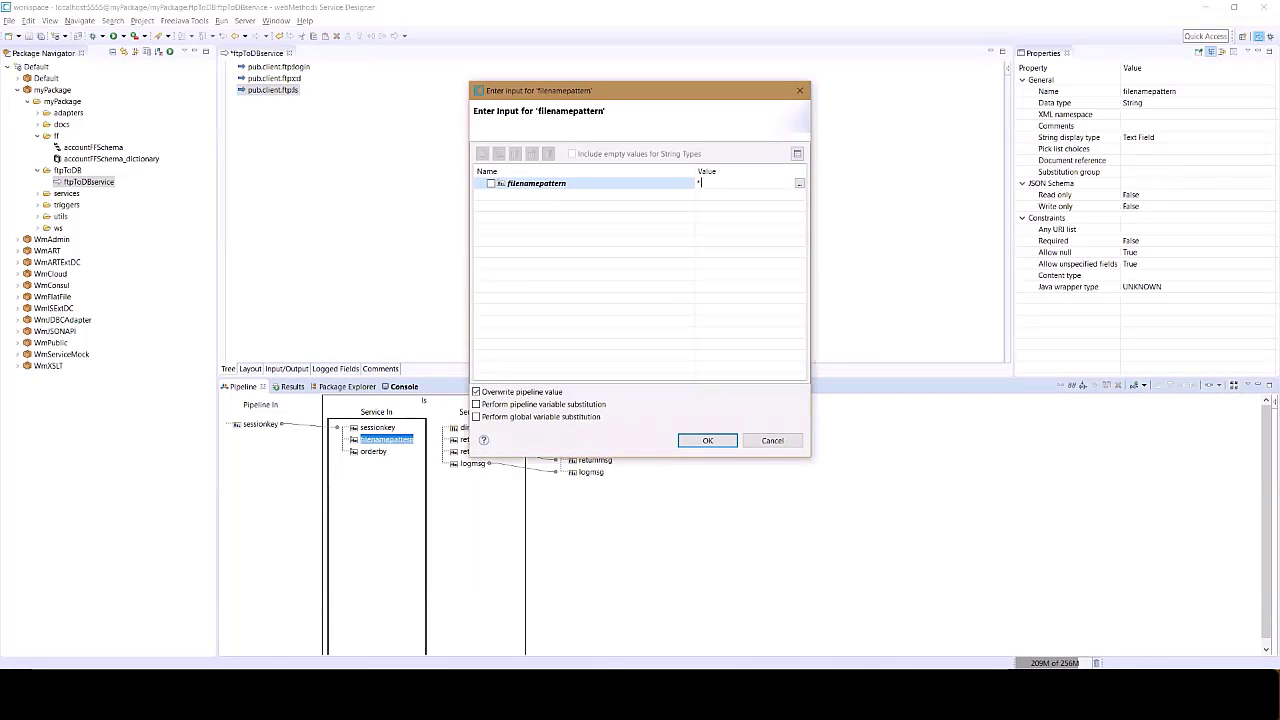
pyautogui.write('.csv')
pyautogui.press('Return')
pyautogui.press('Return')
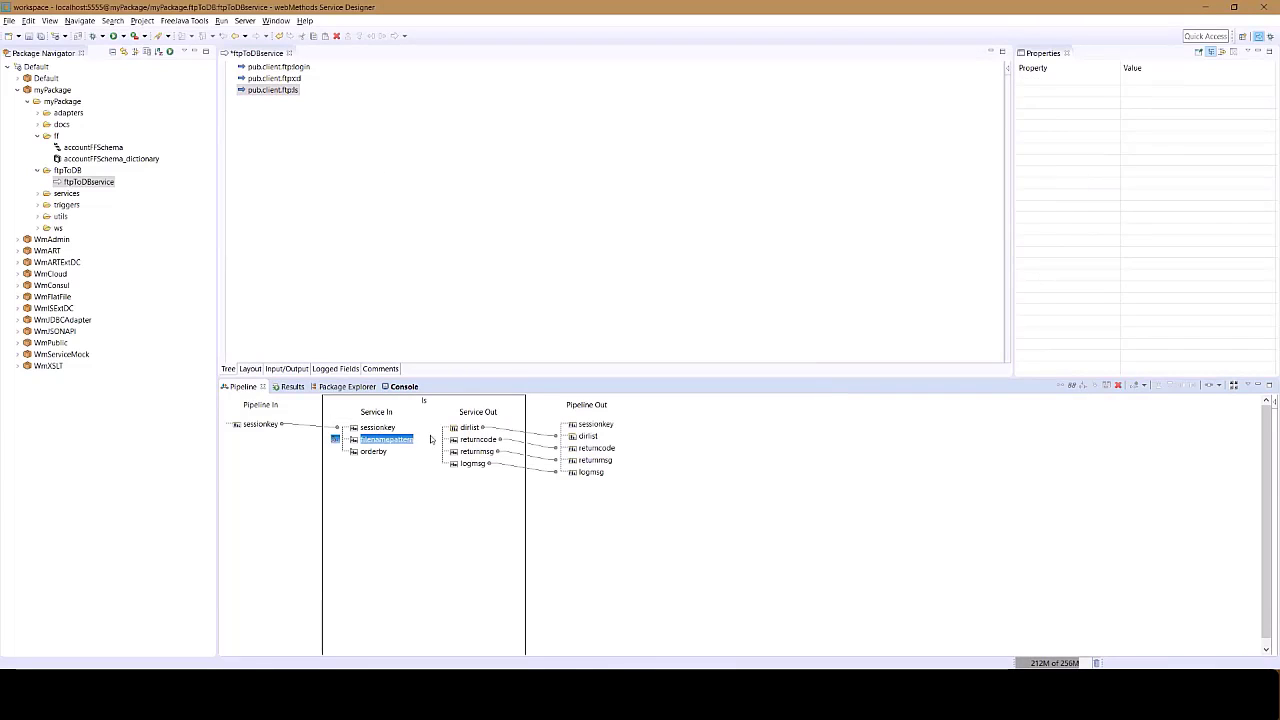
# Step: Drop returncode, returnmsg, logmsg and filenamepattern from the ls step's pipeline output, keeping sessionkey and dirlist
pyautogui.click(594, 449)
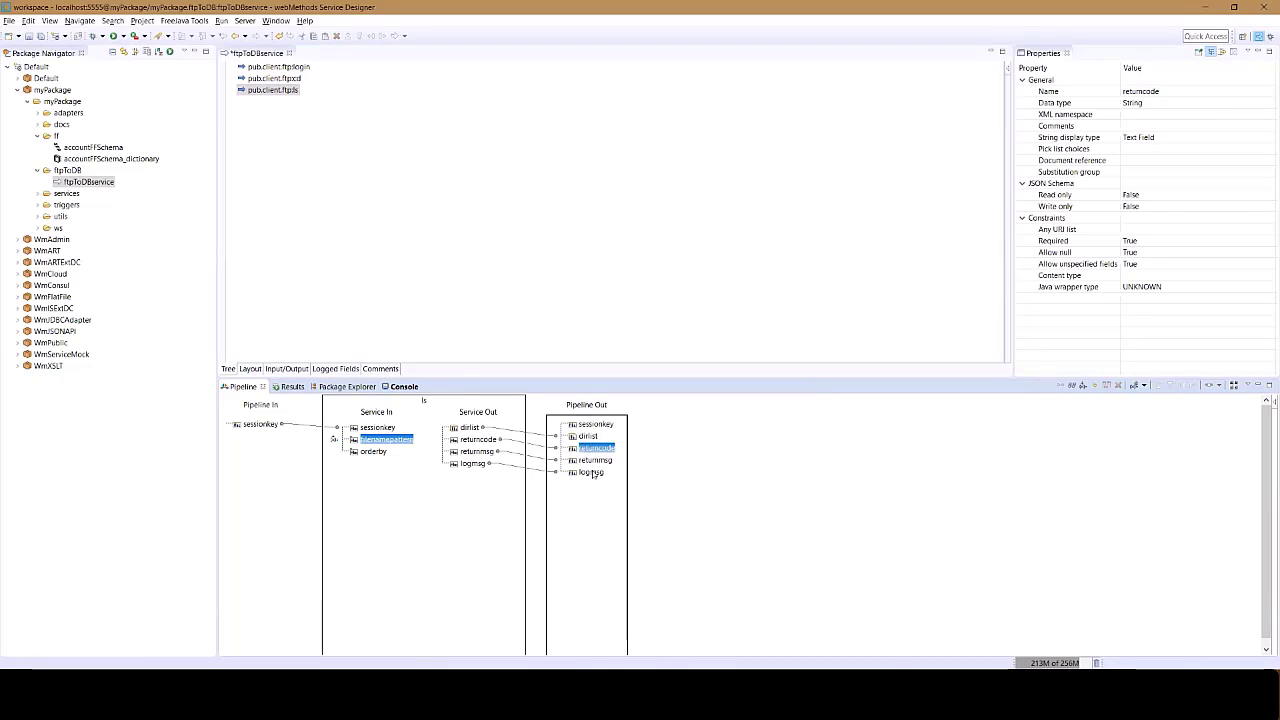
pyautogui.keyDown('shift'); pyautogui.click(591, 472); pyautogui.keyUp('shift')
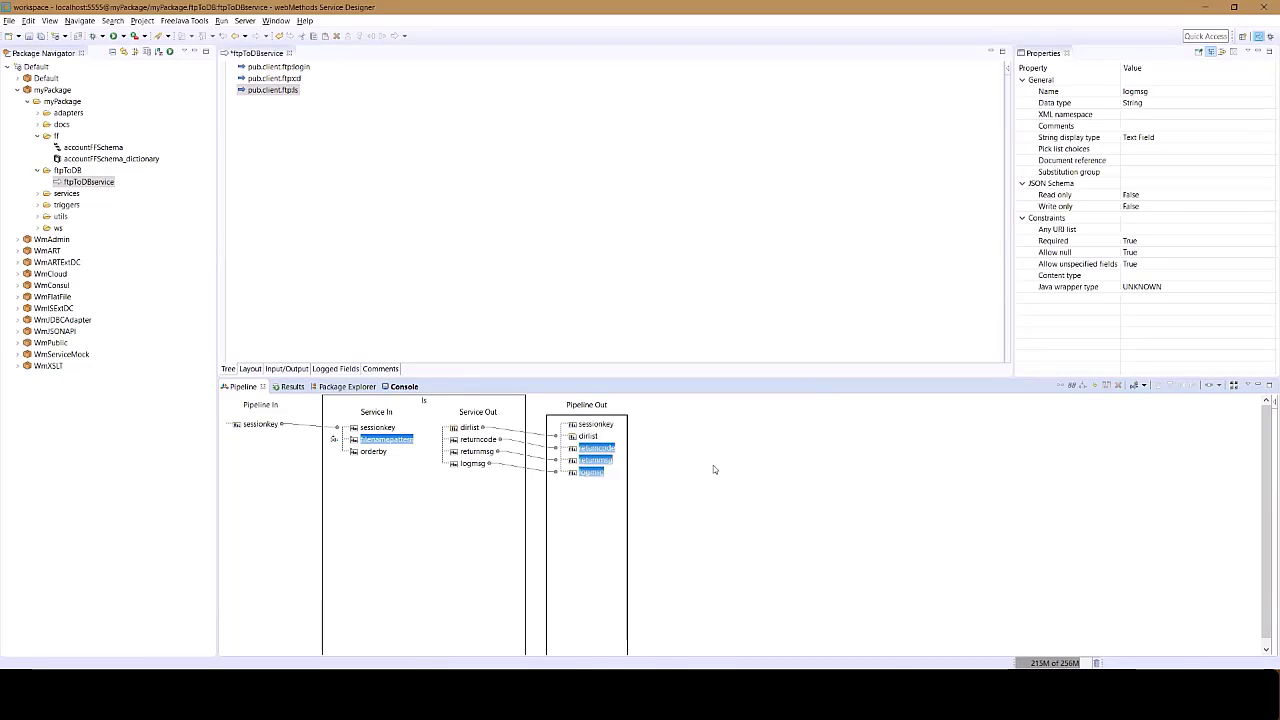
pyautogui.click(1096, 386)
pyautogui.click(378, 198)
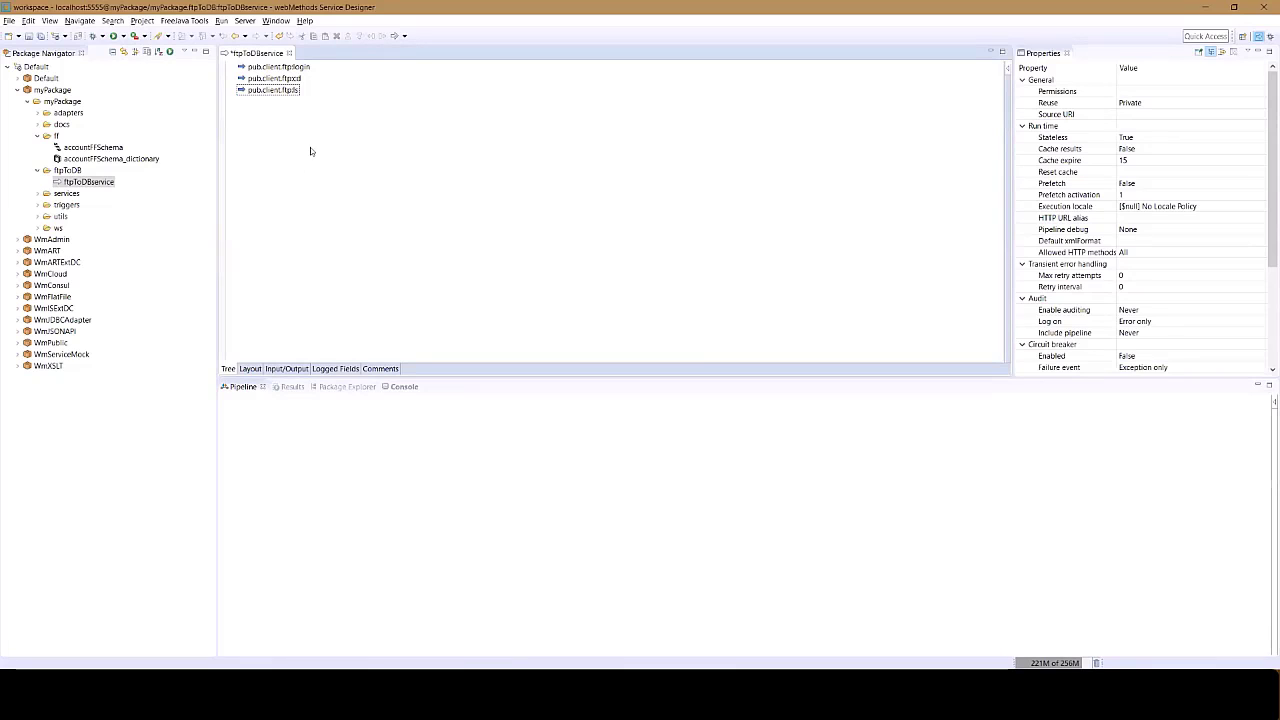
pyautogui.click(276, 79)
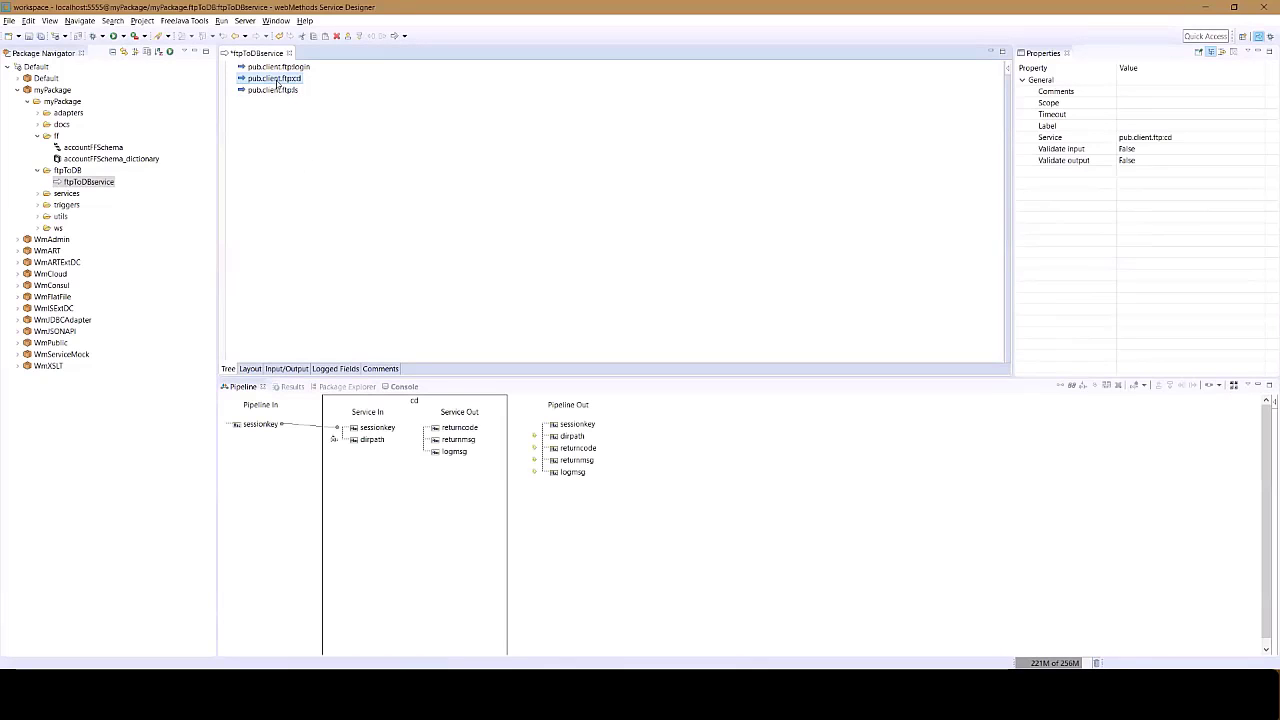
pyautogui.click(275, 90)
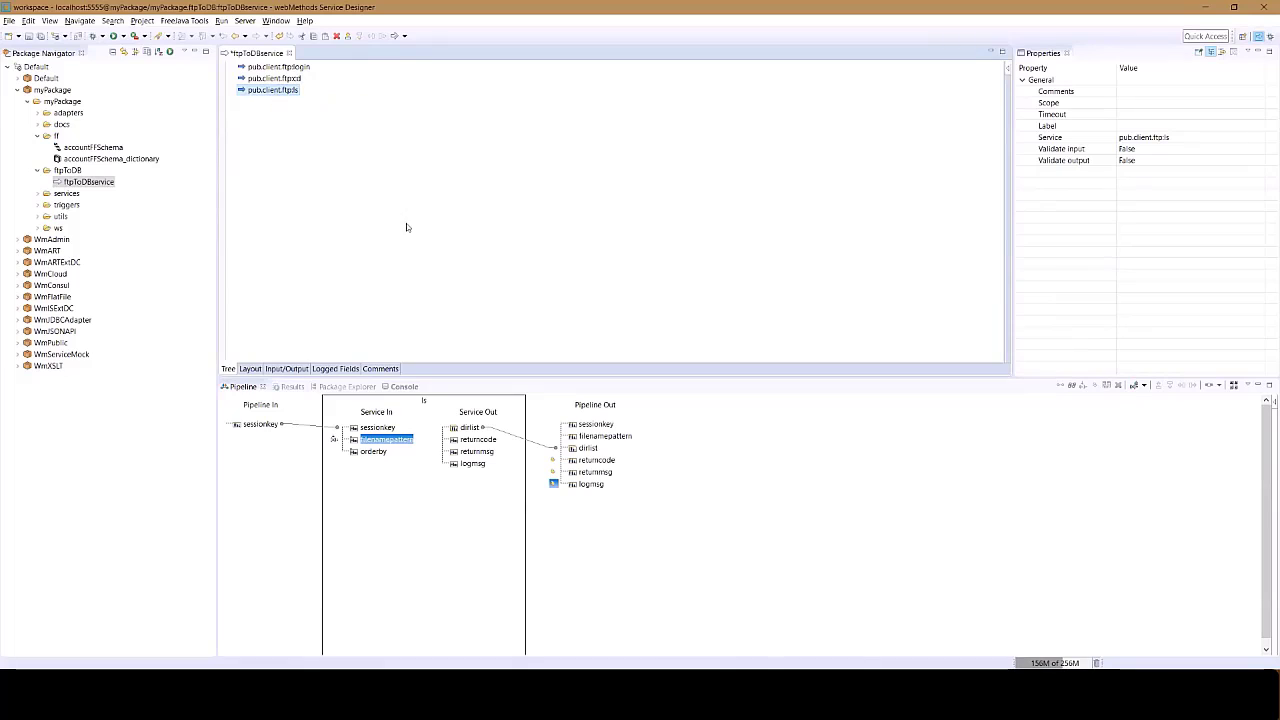
pyautogui.click(596, 437)
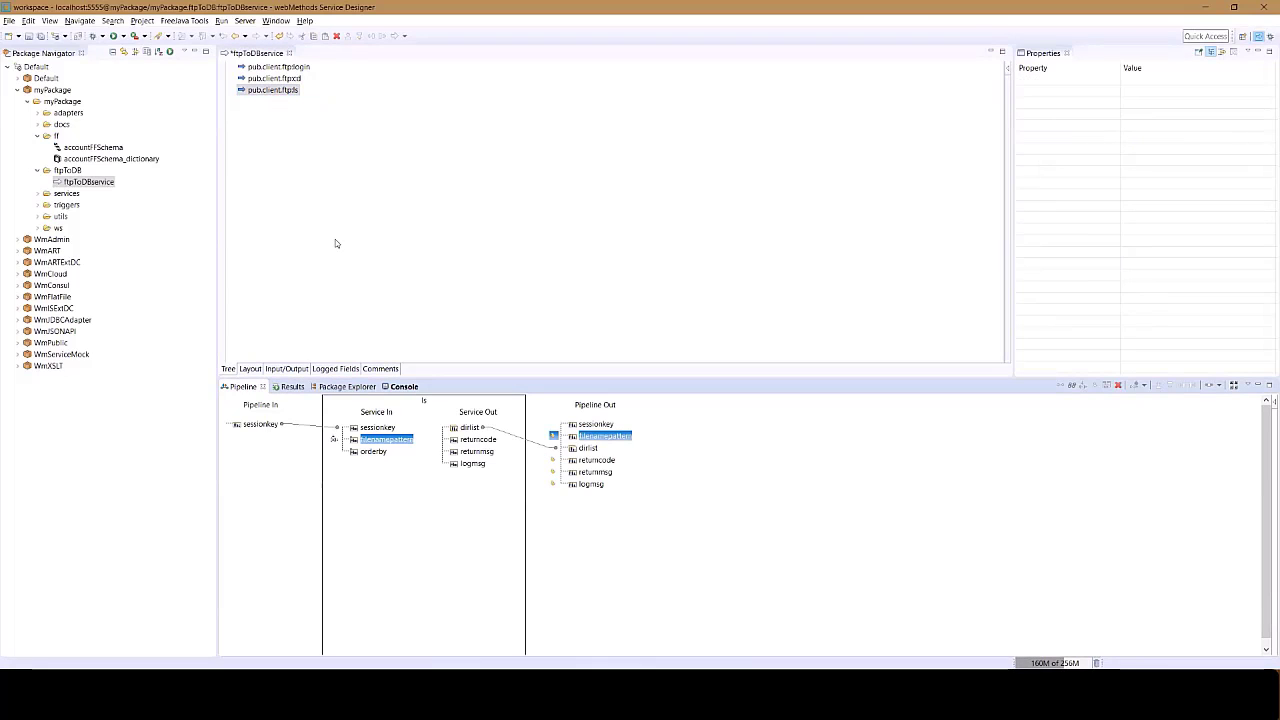
# Step: Insert a LOOP step after the ls step
pyautogui.click(279, 117)
pyautogui.rightClick(281, 117)
pyautogui.moveTo(333, 210)
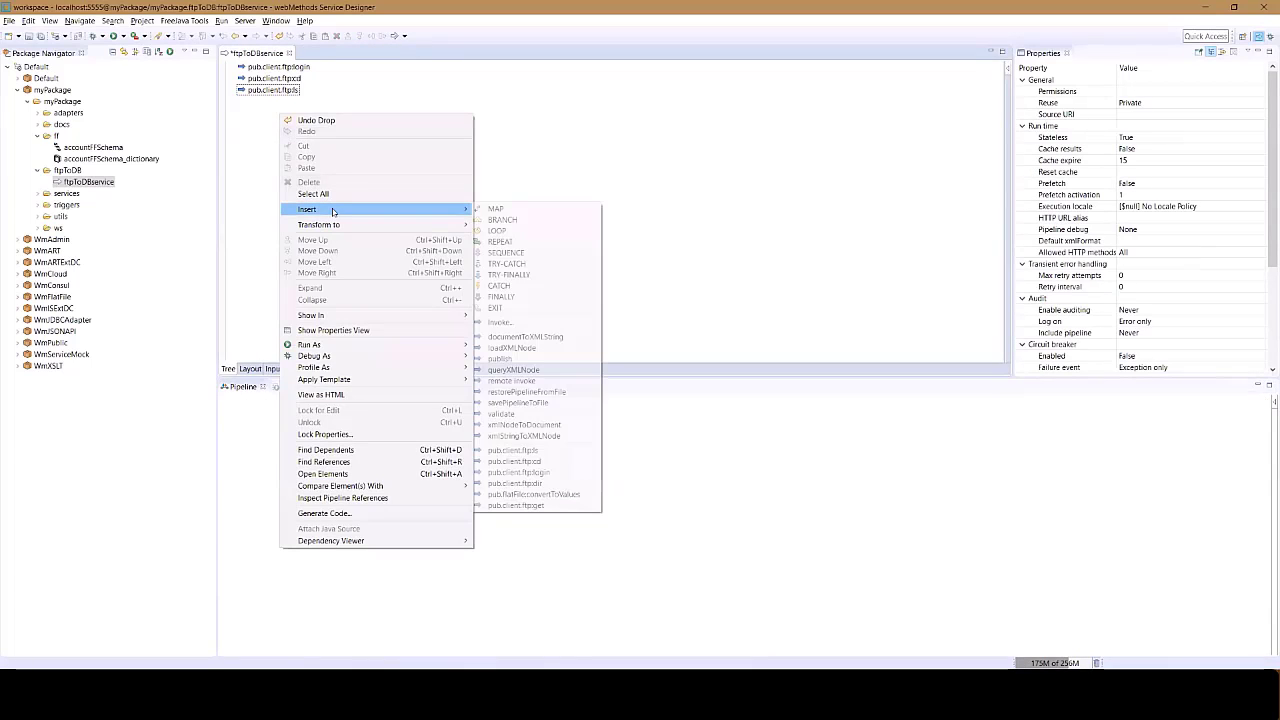
pyautogui.click(498, 230)
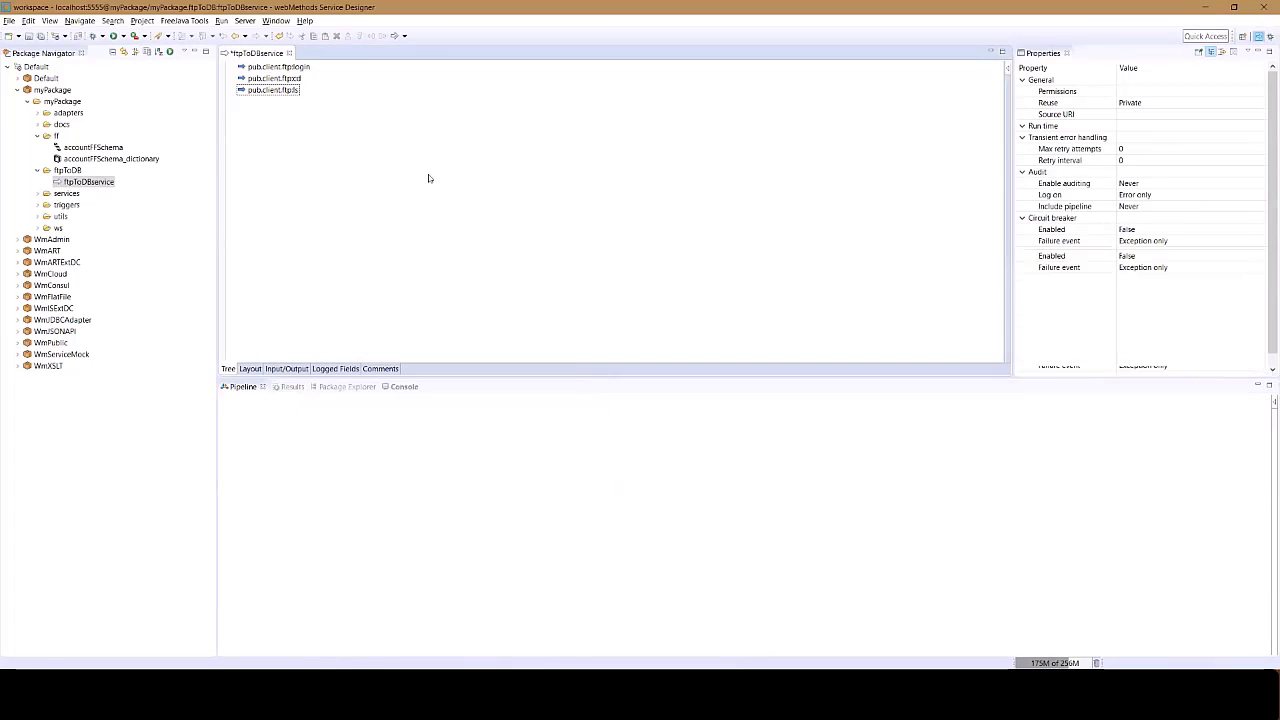
# Step: Copy the dirlist variable from the ls step's pipeline output and set the LOOP's input array to dirlist
pyautogui.click(288, 91)
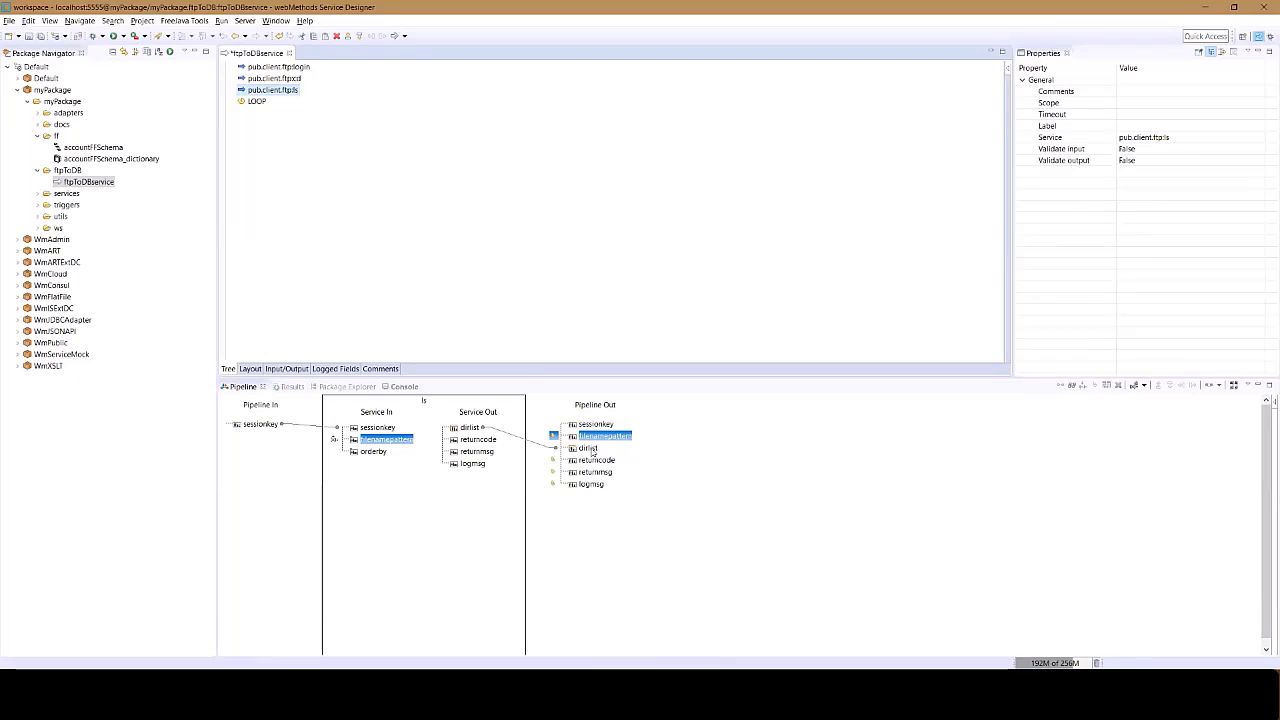
pyautogui.click(590, 449)
pyautogui.rightClick(590, 449)
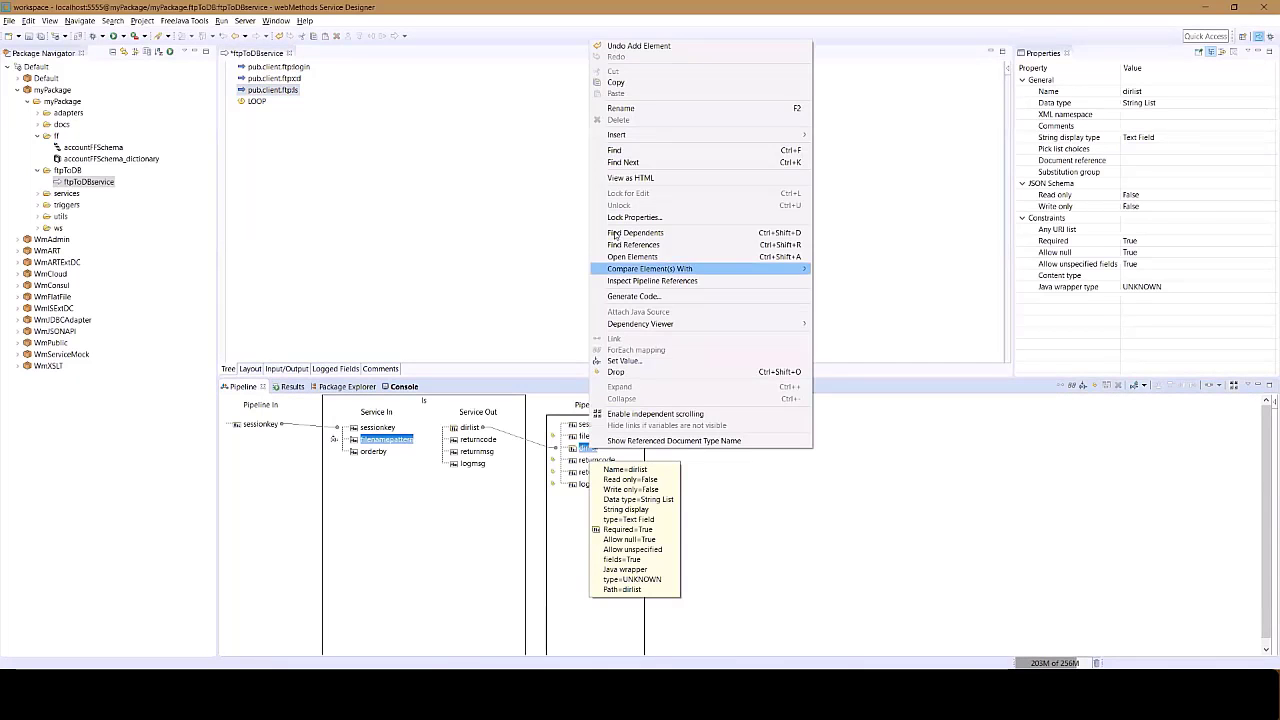
pyautogui.click(616, 82)
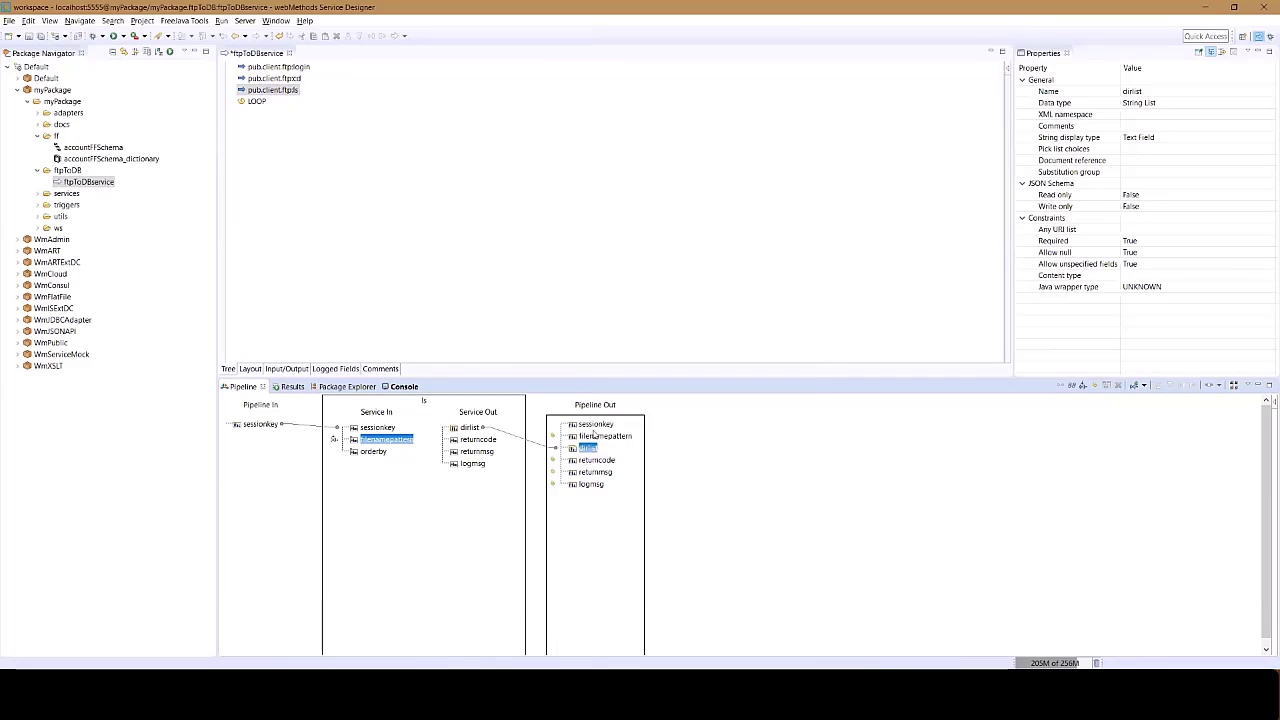
pyautogui.click(258, 102)
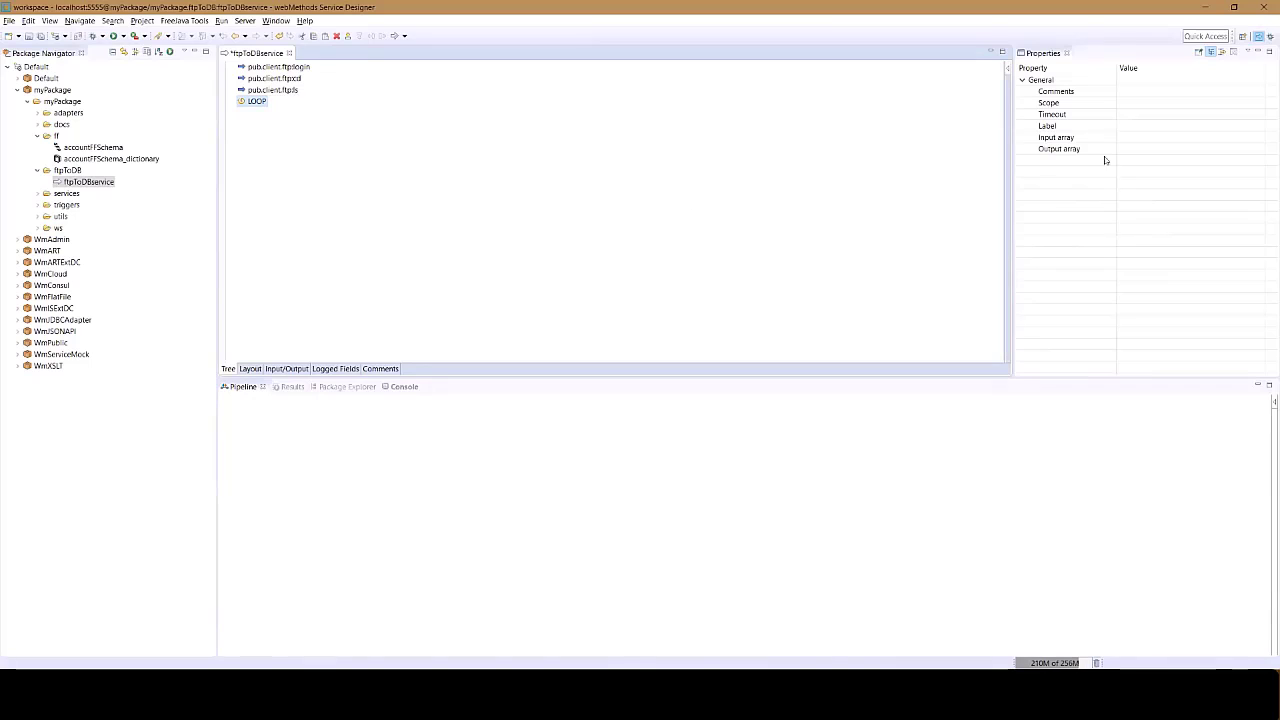
pyautogui.click(1132, 136)
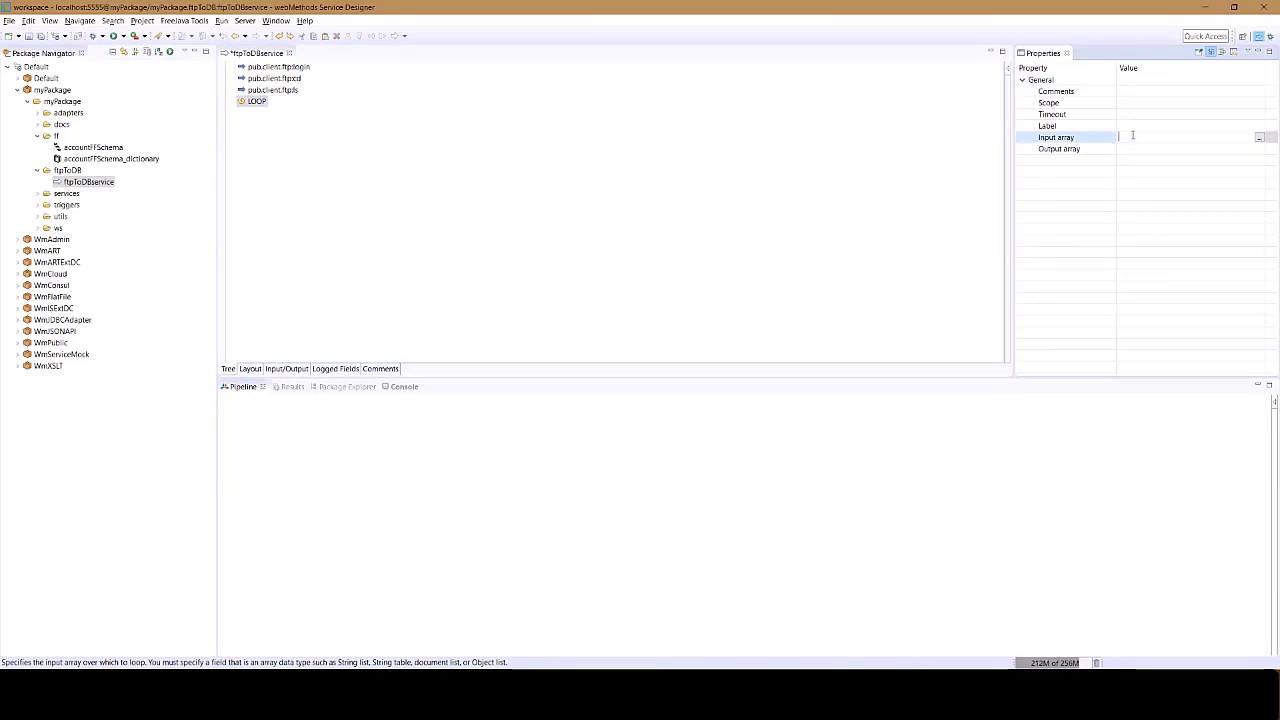
pyautogui.write('dirlist')
pyautogui.press('Return')
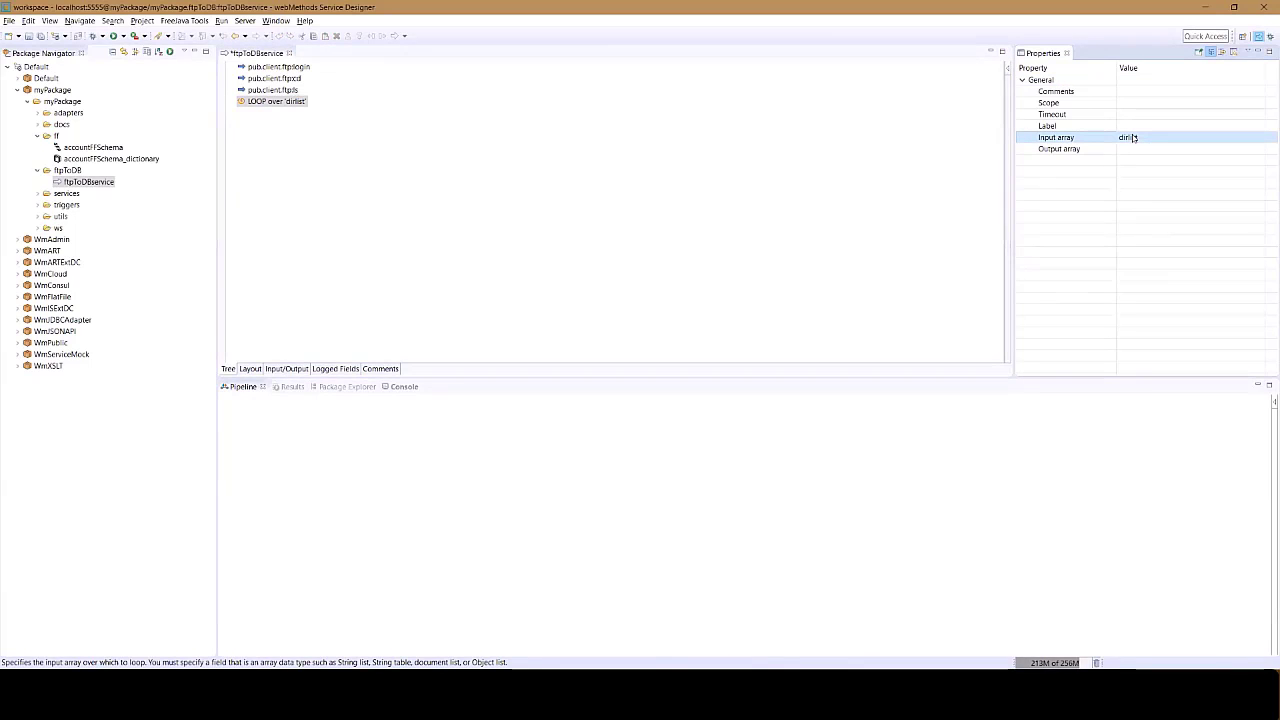
# Step: Insert an invoke of the get service from WmPublic's pub.client.ftp folder and nest it inside the LOOP over dirlist
pyautogui.rightClick(314, 145)
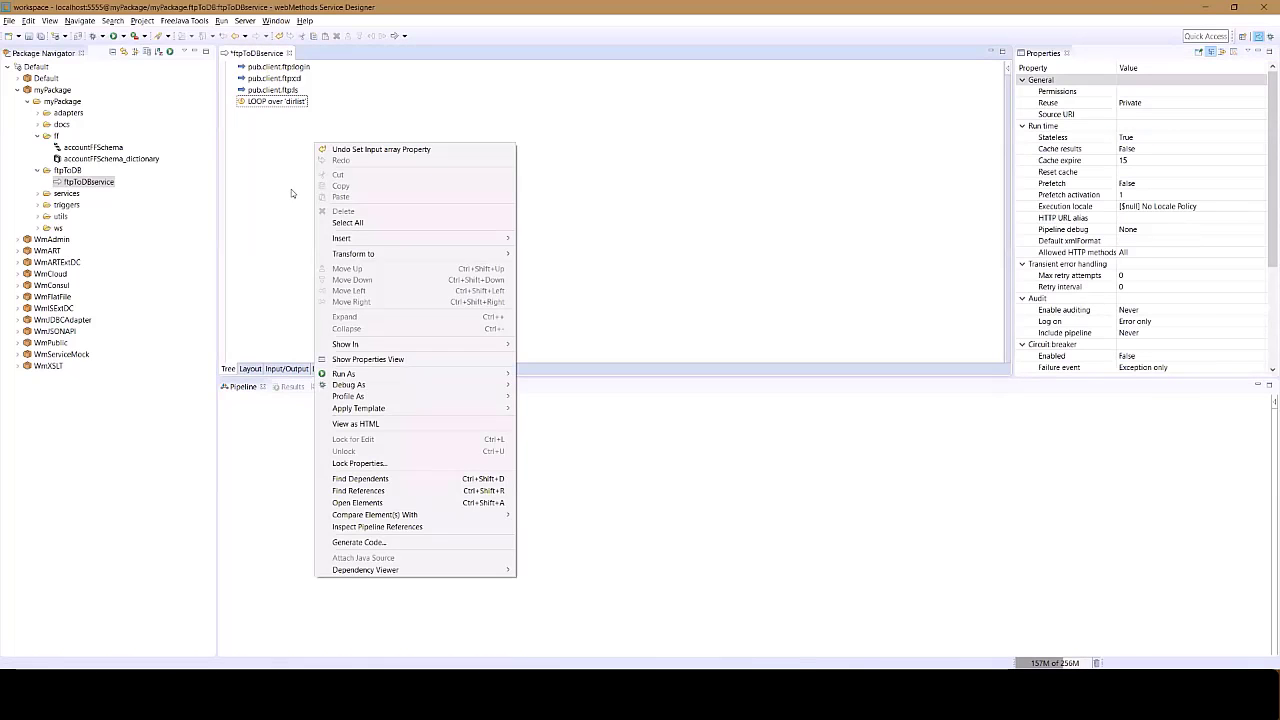
pyautogui.moveTo(341, 238)
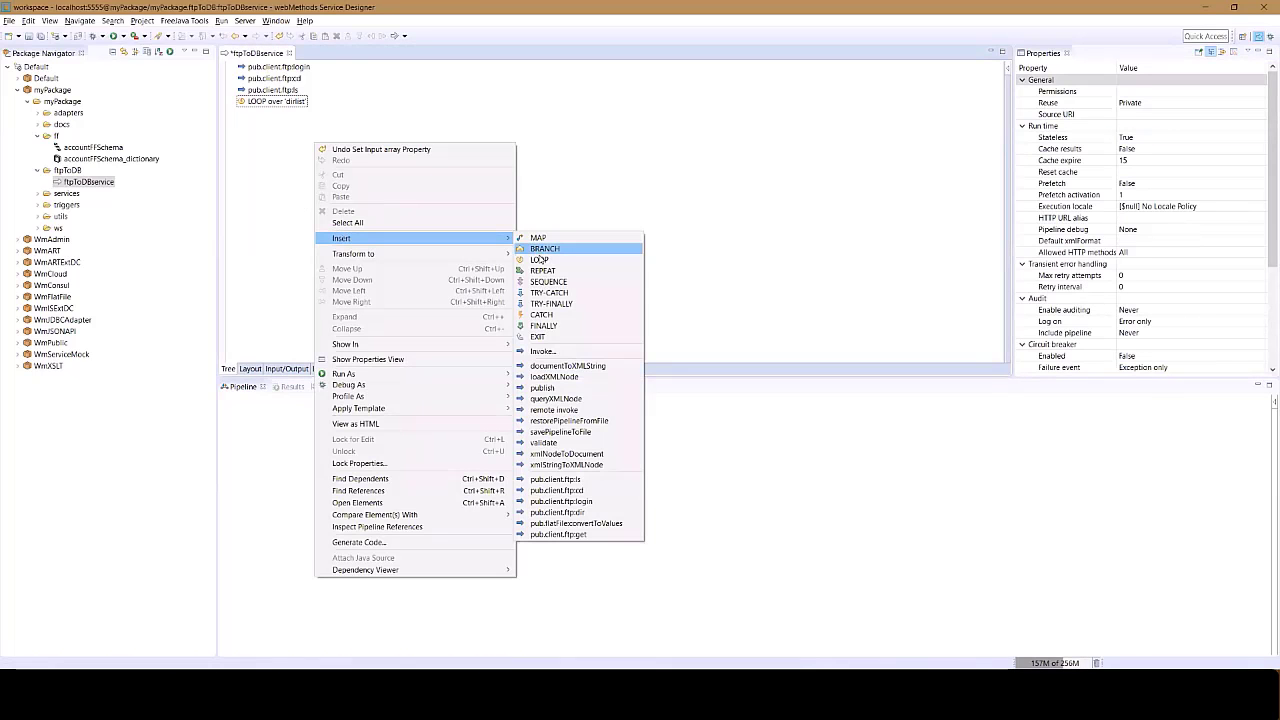
pyautogui.click(542, 351)
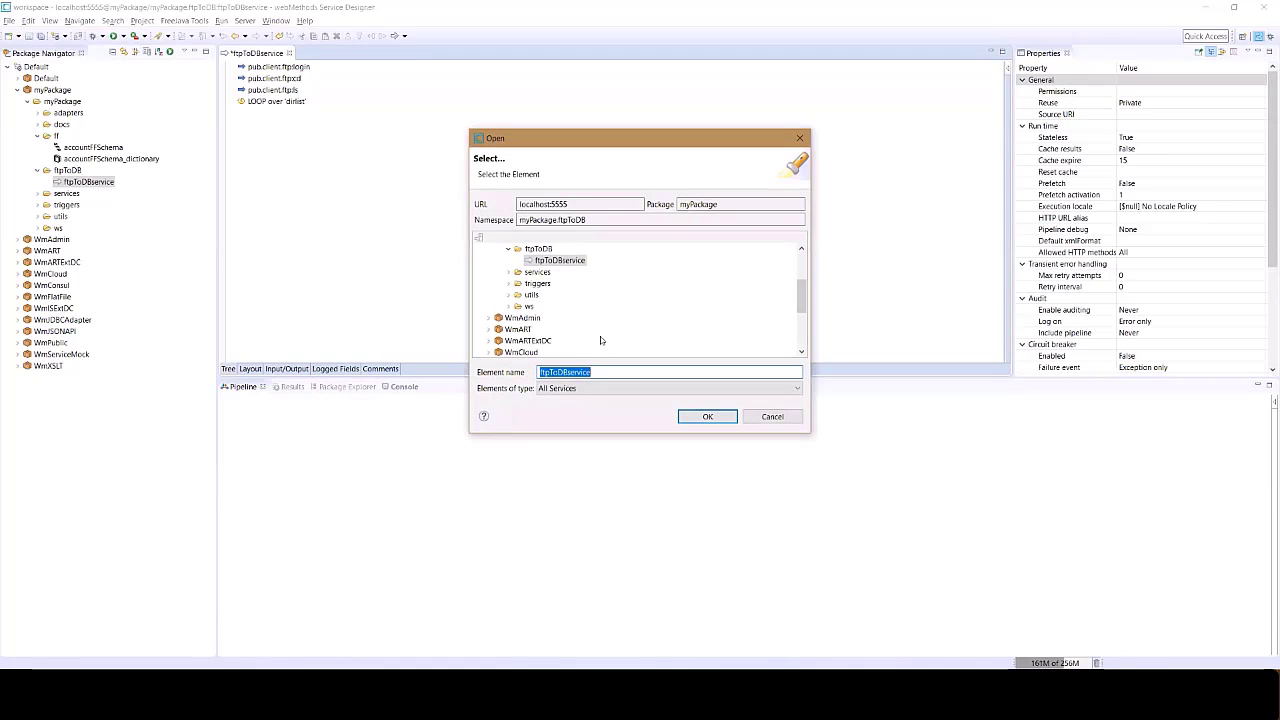
pyautogui.scroll(-2, 551, 297)
pyautogui.click(490, 320)
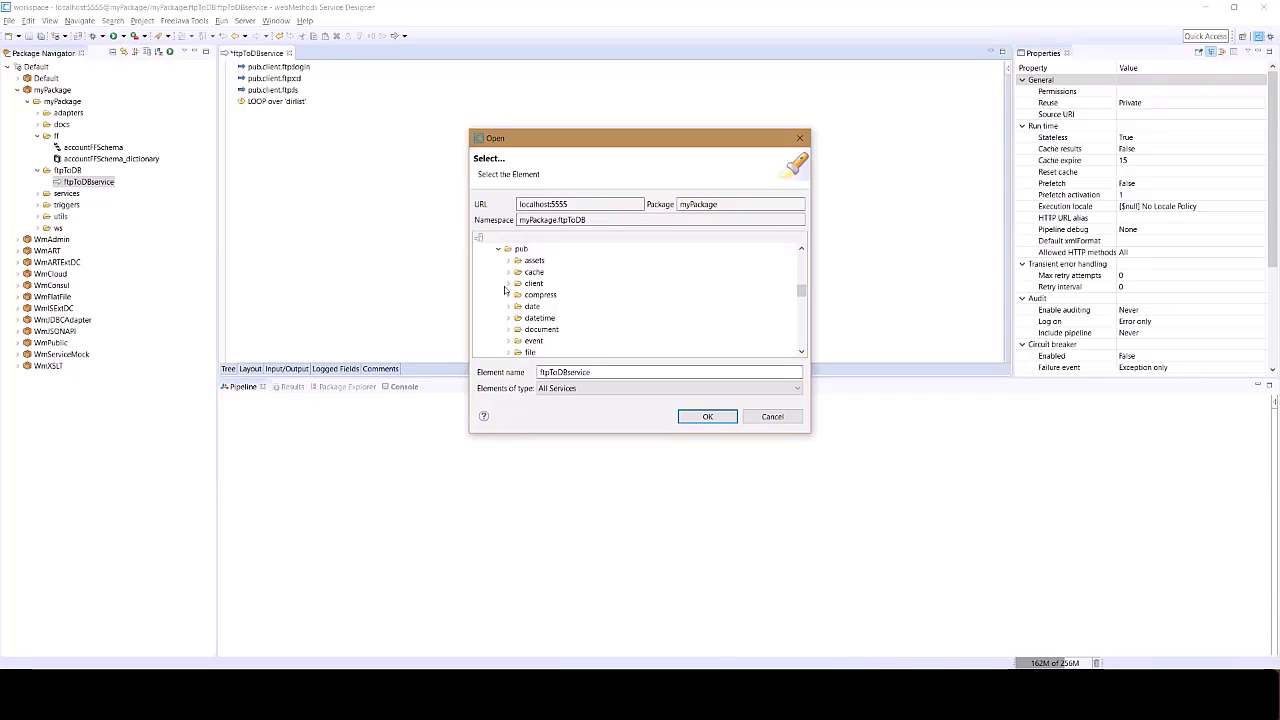
pyautogui.click(508, 283)
pyautogui.click(519, 262)
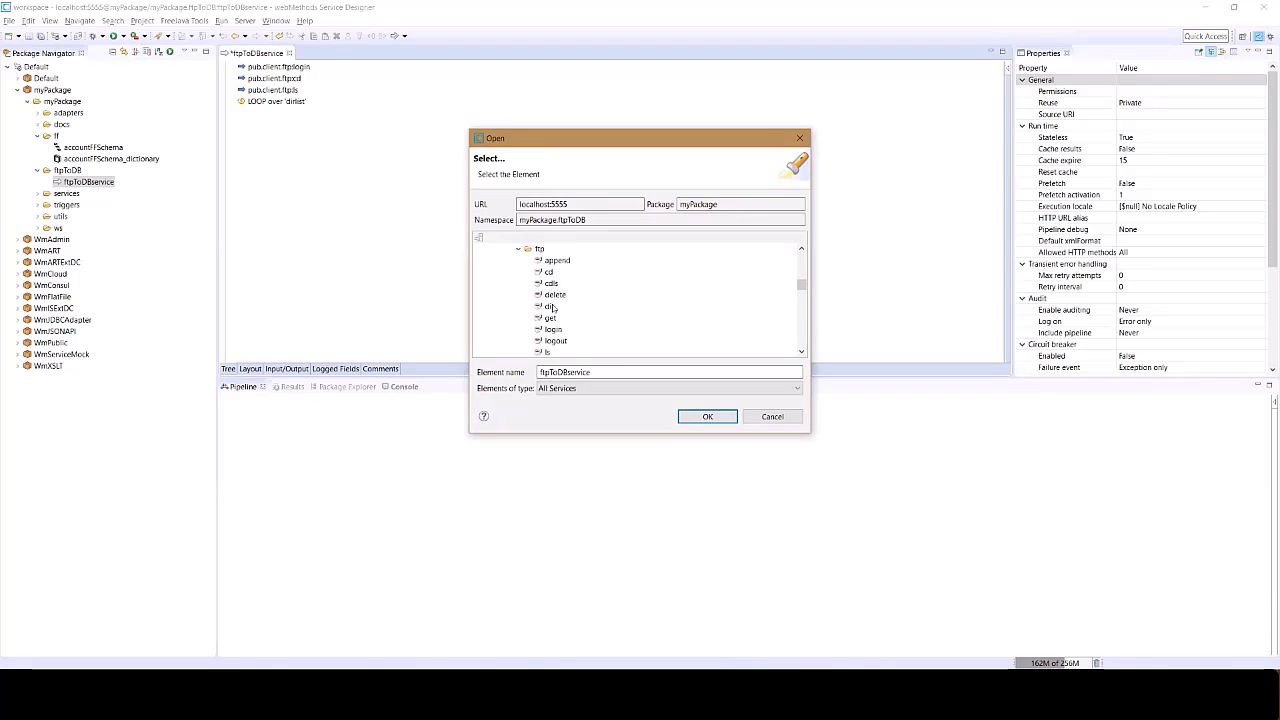
pyautogui.click(553, 316)
pyautogui.click(705, 416)
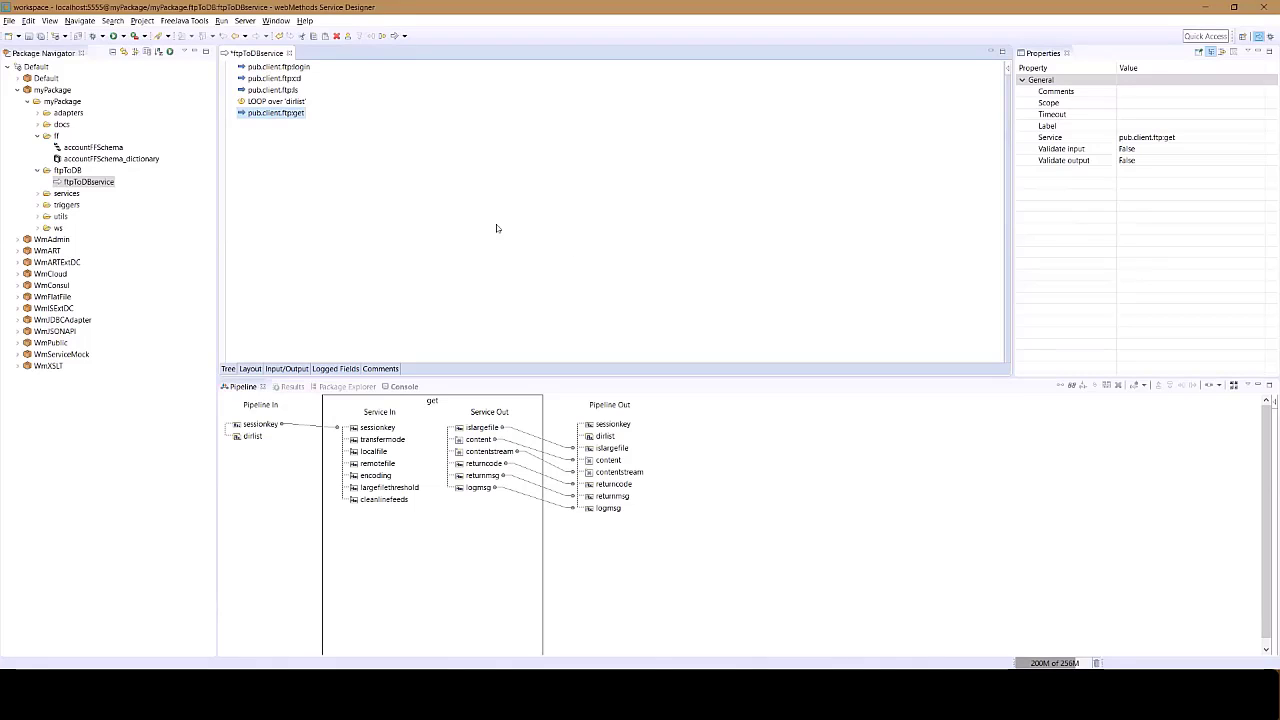
pyautogui.click(381, 37)
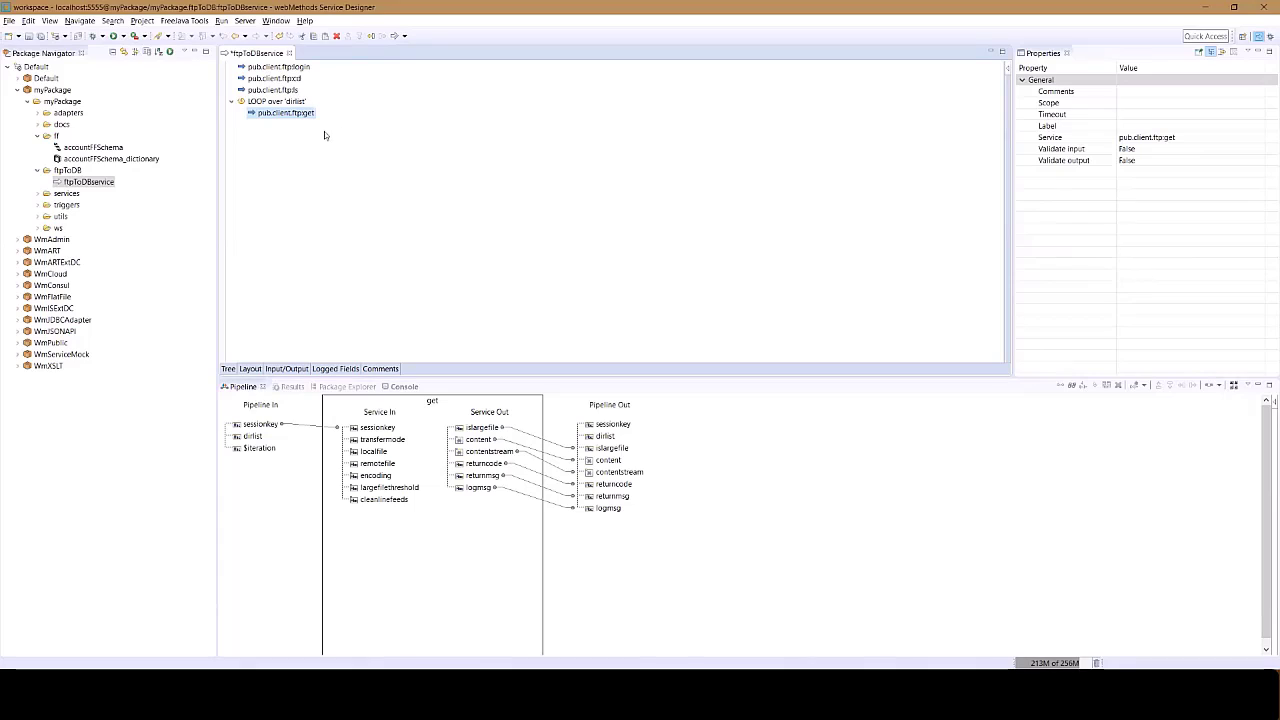
# Step: Map dirlist to the get step's remotefile input and drop islargefile, contentstream, returncode, returnmsg and logmsg from its pipeline output, keeping content
pyautogui.click(254, 437)
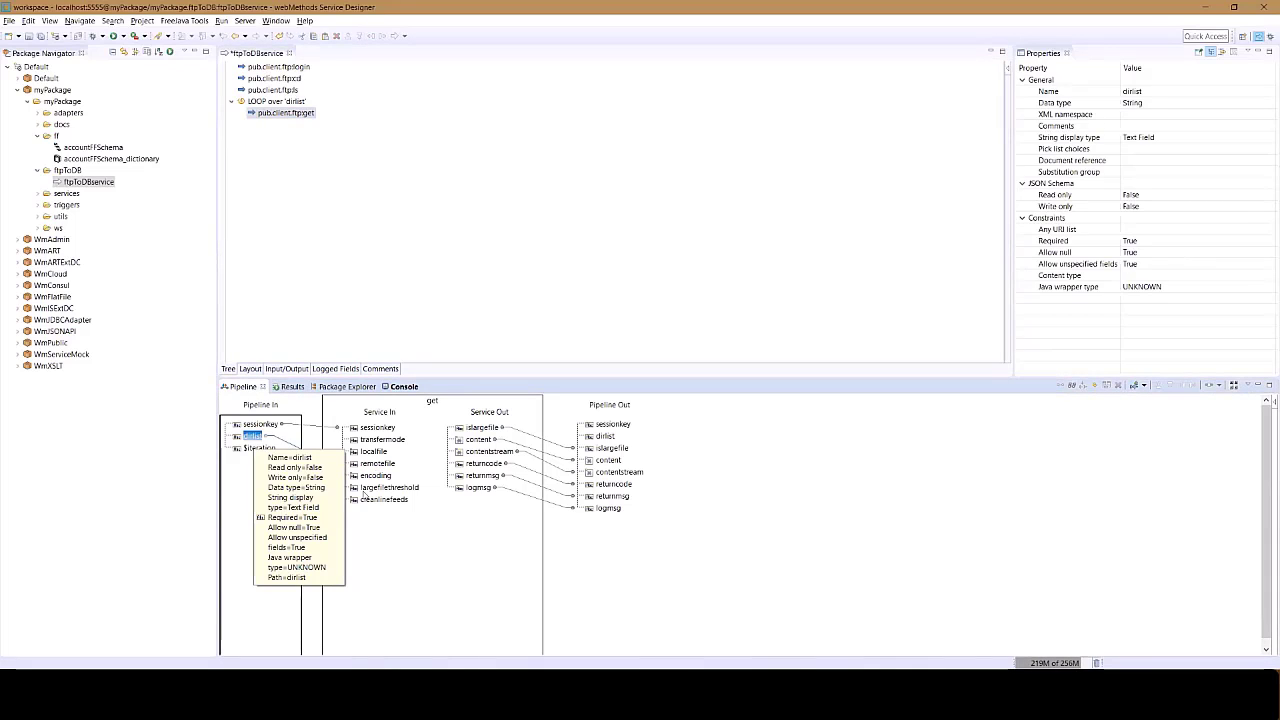
pyautogui.moveTo(365, 493); pyautogui.dragTo(373, 464)
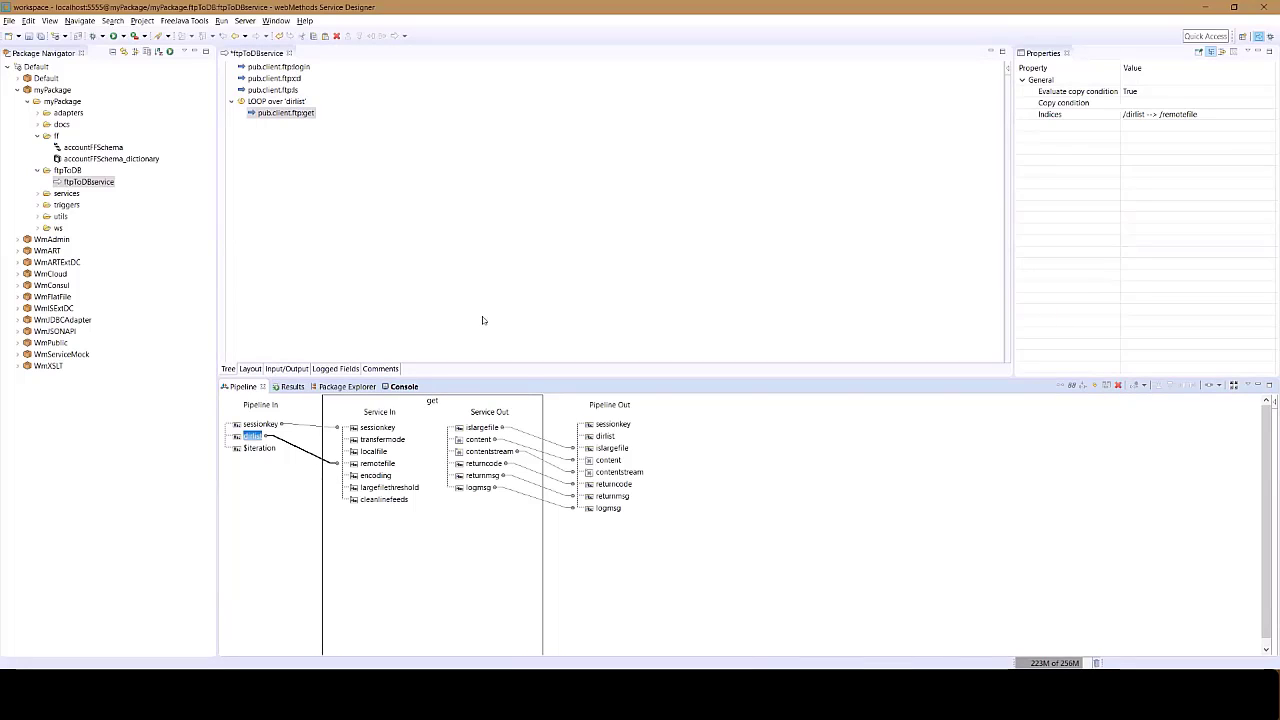
pyautogui.click(611, 449)
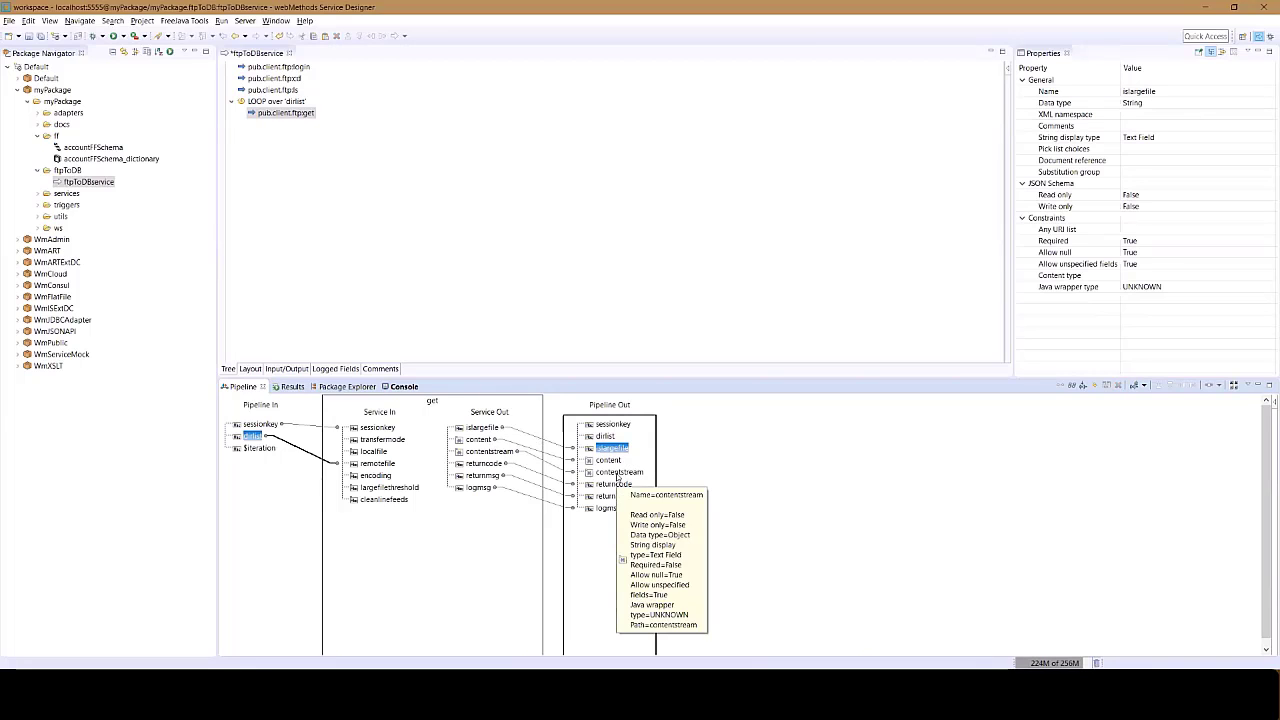
pyautogui.keyDown('ctrl'); pyautogui.click(617, 475); pyautogui.keyUp('ctrl')
pyautogui.keyDown('ctrl'); pyautogui.click(609, 486); pyautogui.keyUp('ctrl')
pyautogui.keyDown('ctrl'); pyautogui.click(606, 498); pyautogui.keyUp('ctrl')
pyautogui.keyDown('ctrl'); pyautogui.click(606, 509); pyautogui.keyUp('ctrl')
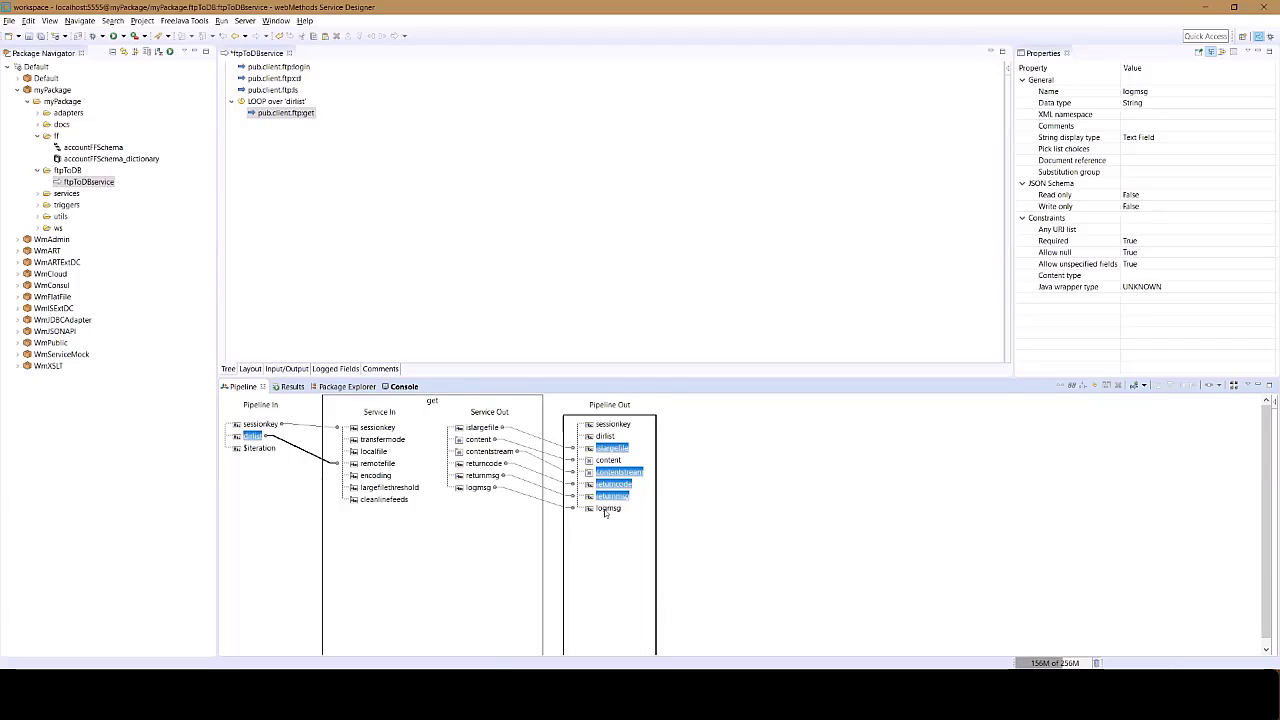
pyautogui.click(1100, 388)
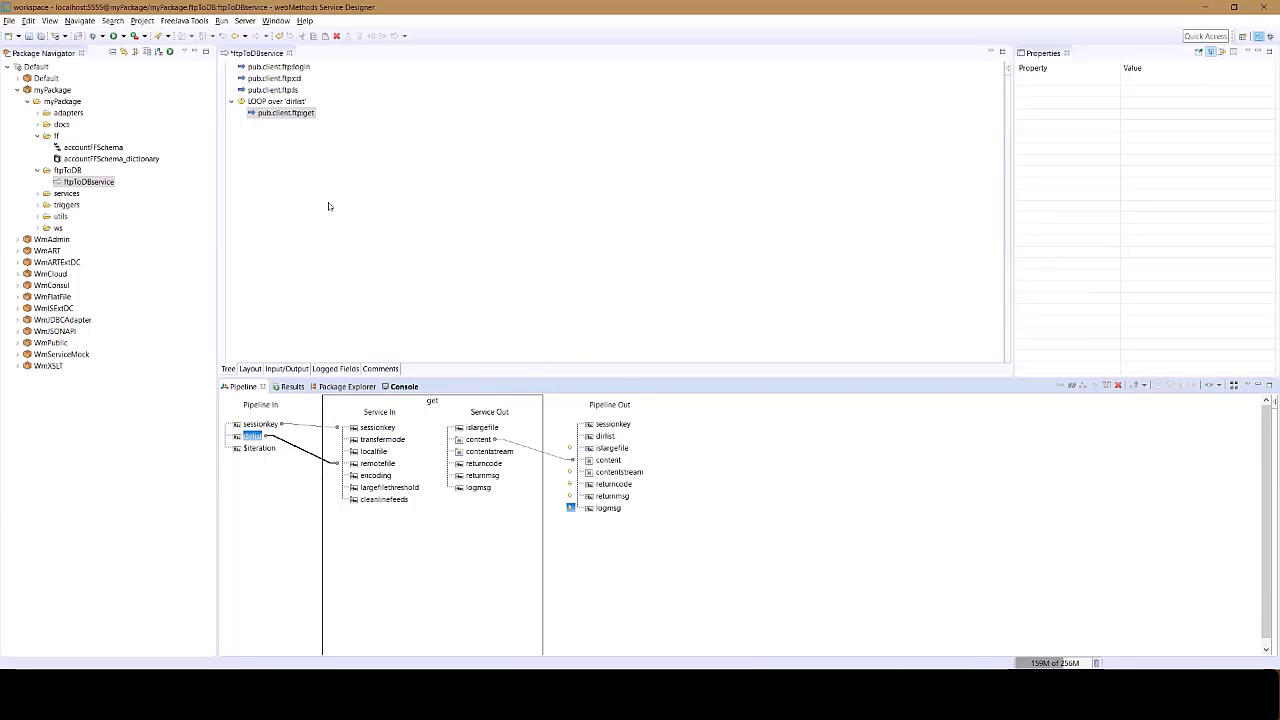
# Step: Insert an invoke of convertToValues from WmFlatFile's pub.flatFile folder and nest it inside the LOOP after the get step
pyautogui.click(294, 157)
pyautogui.rightClick(288, 148)
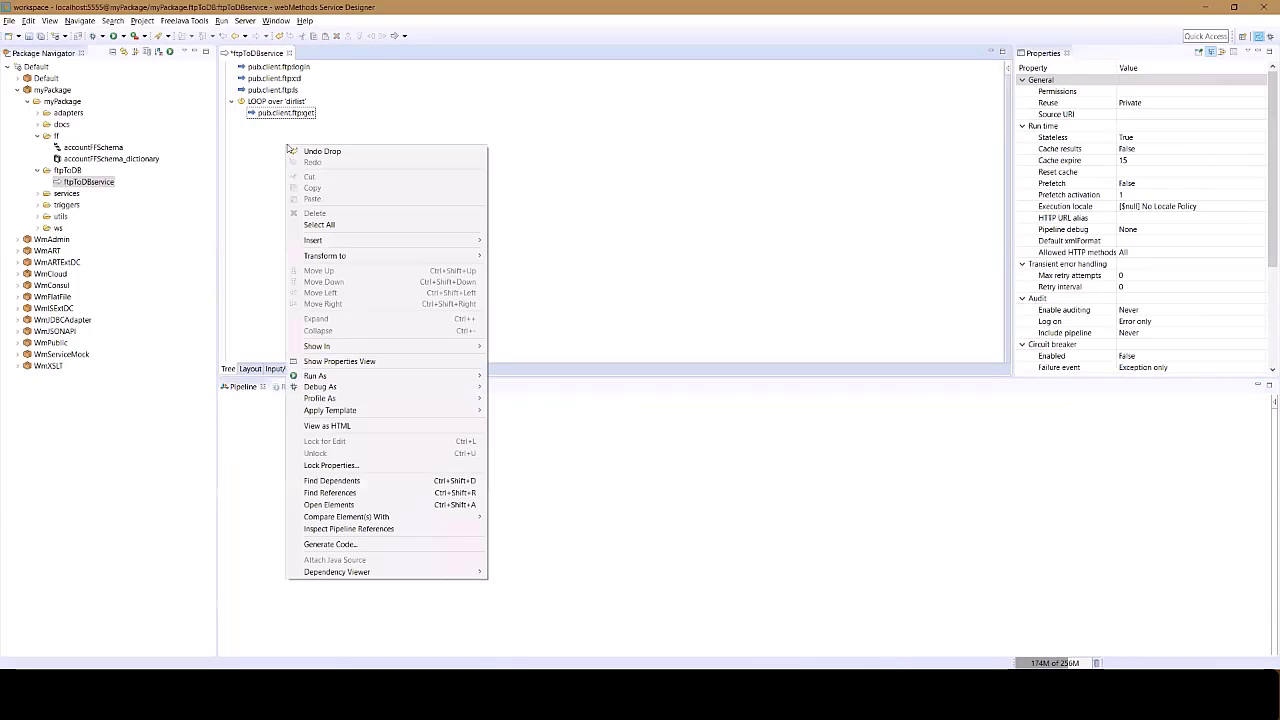
pyautogui.moveTo(336, 238)
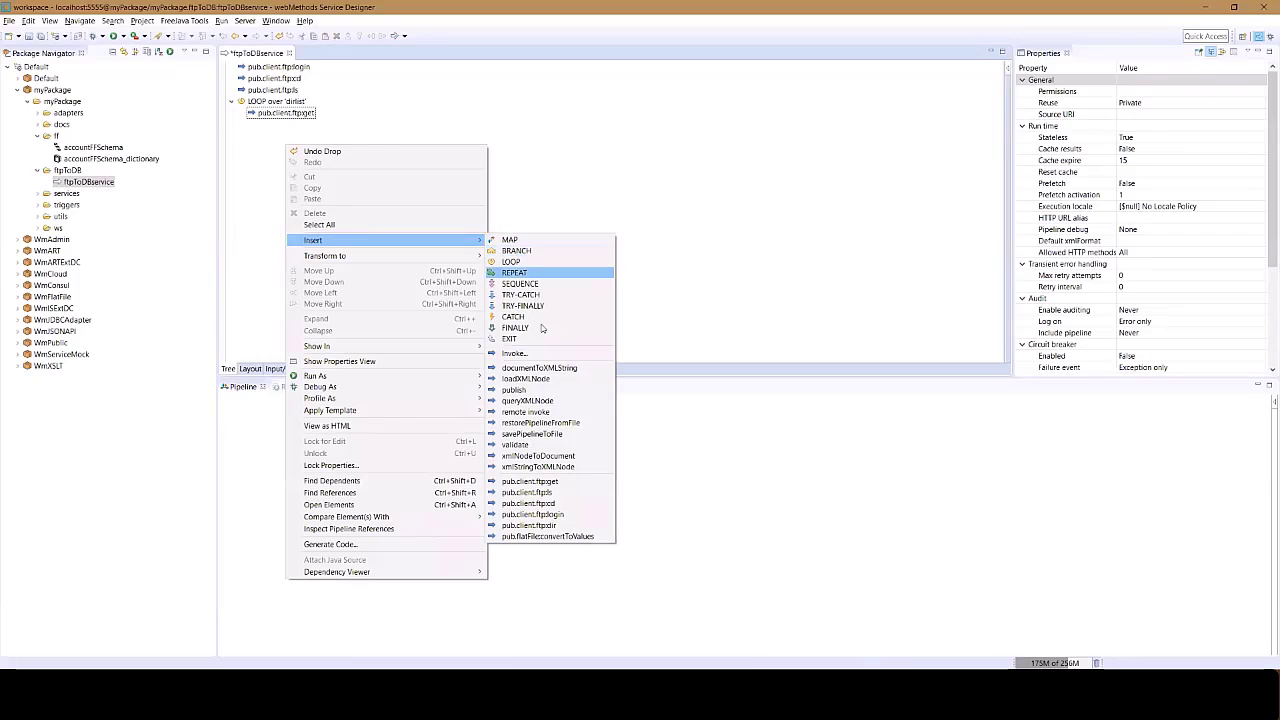
pyautogui.click(543, 356)
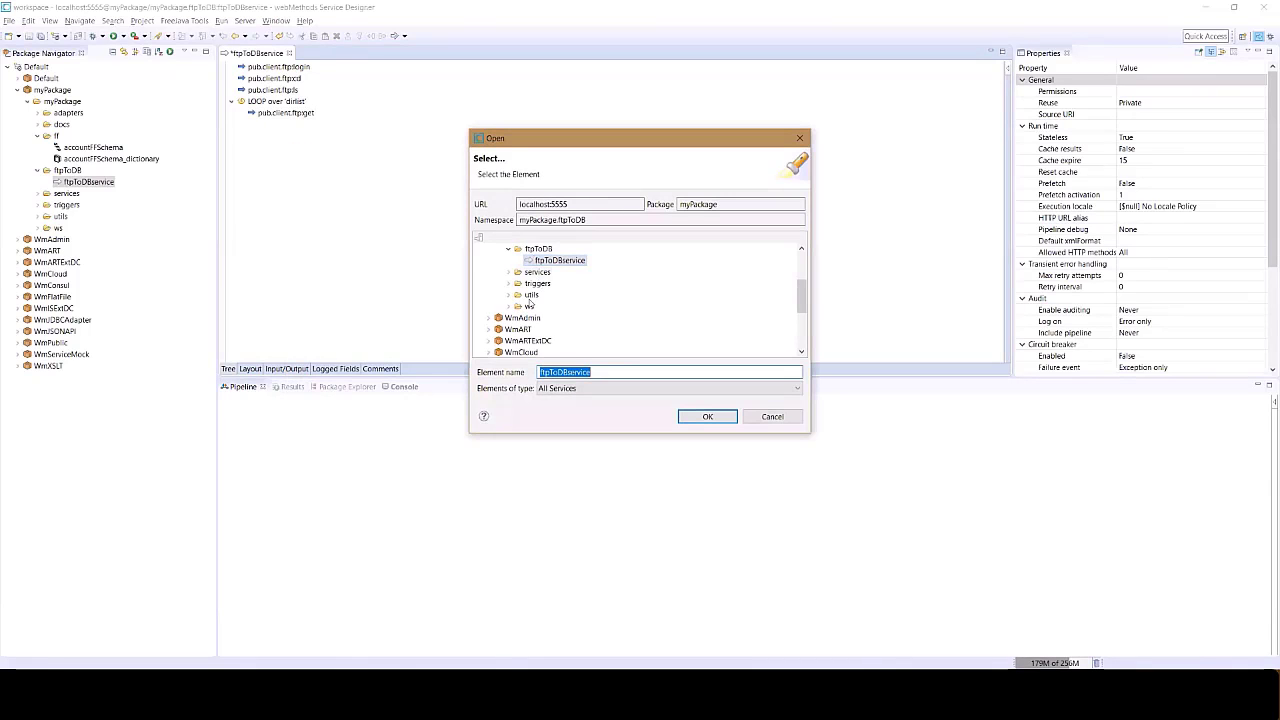
pyautogui.scroll(-5, 528, 305)
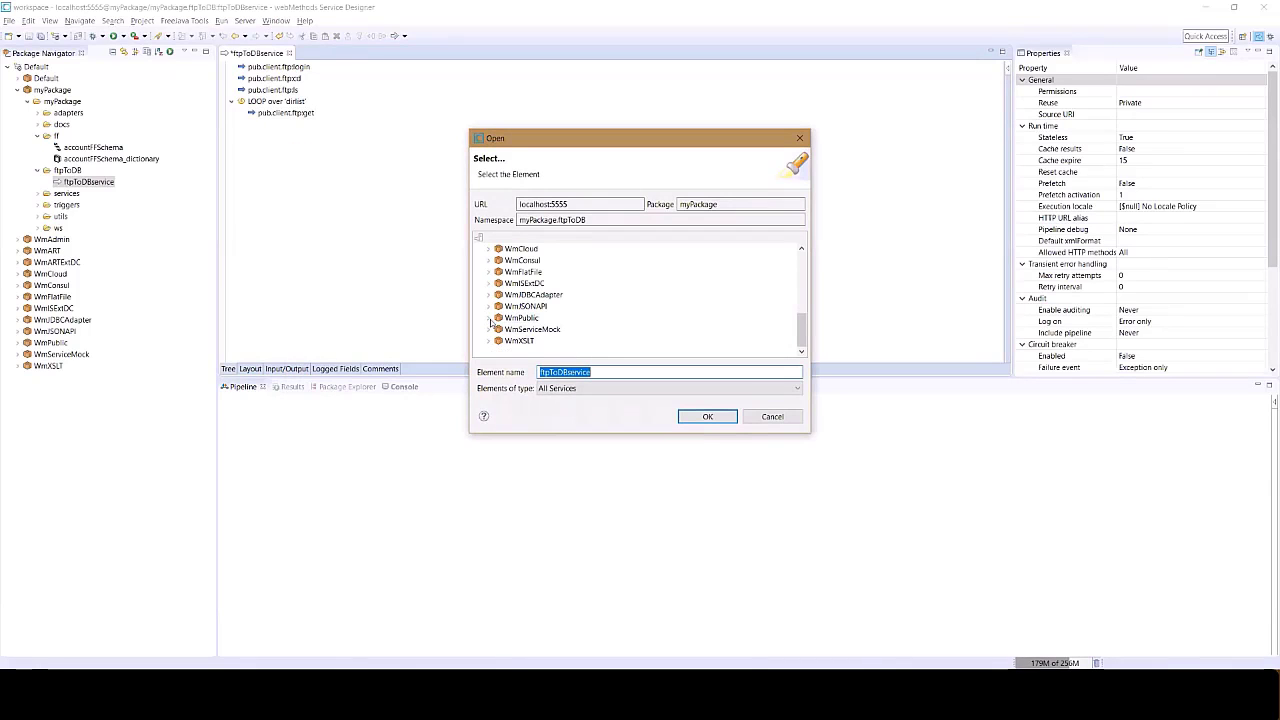
pyautogui.click(489, 318)
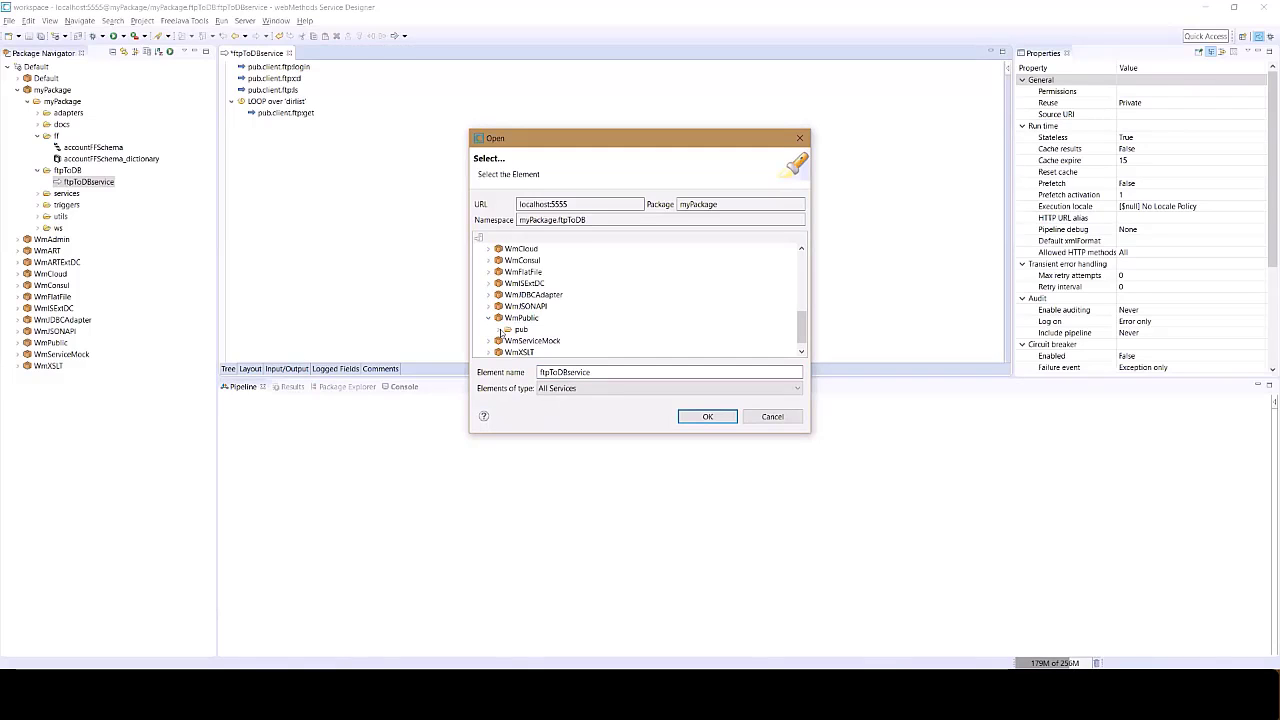
pyautogui.click(488, 272)
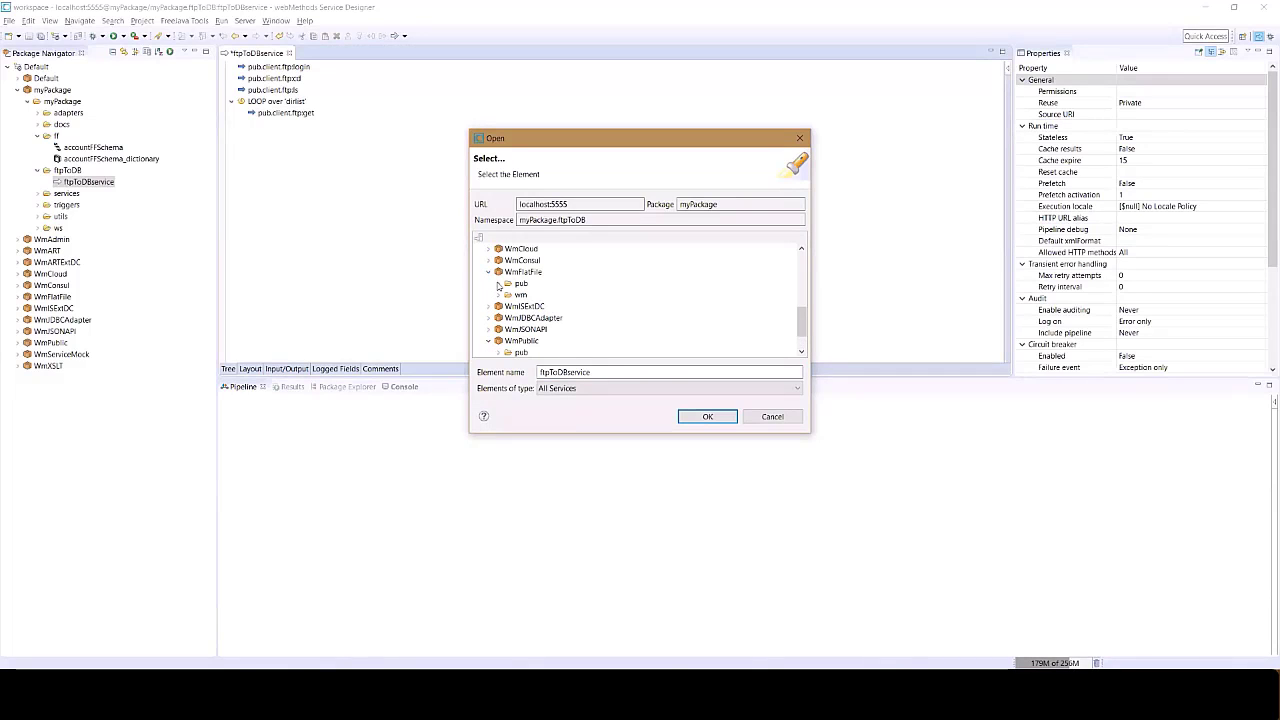
pyautogui.click(498, 284)
pyautogui.click(508, 295)
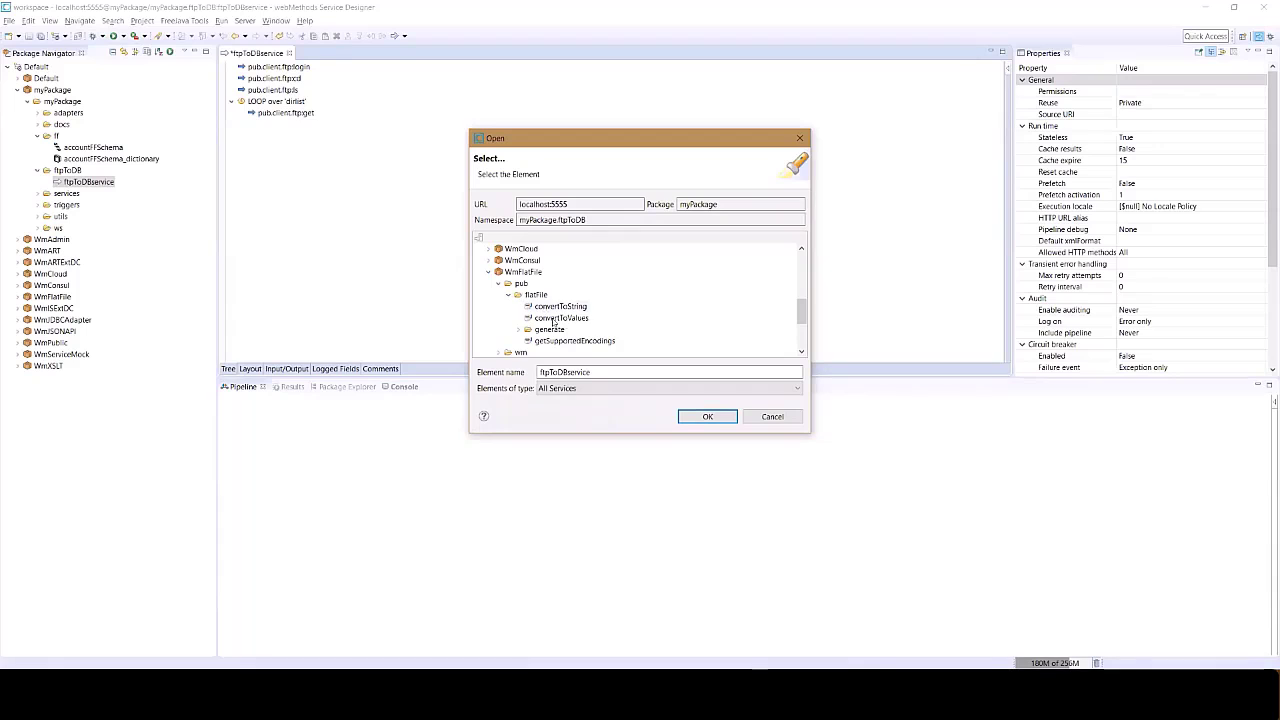
pyautogui.doubleClick(560, 318)
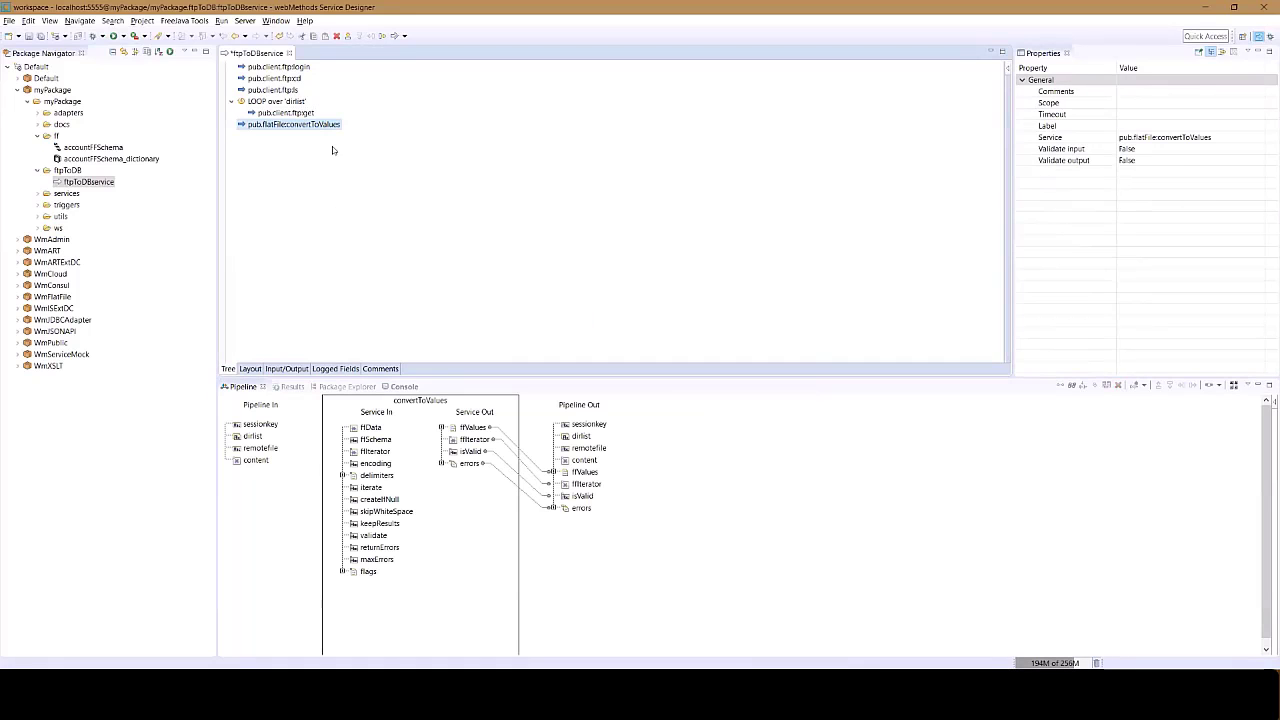
pyautogui.click(392, 36)
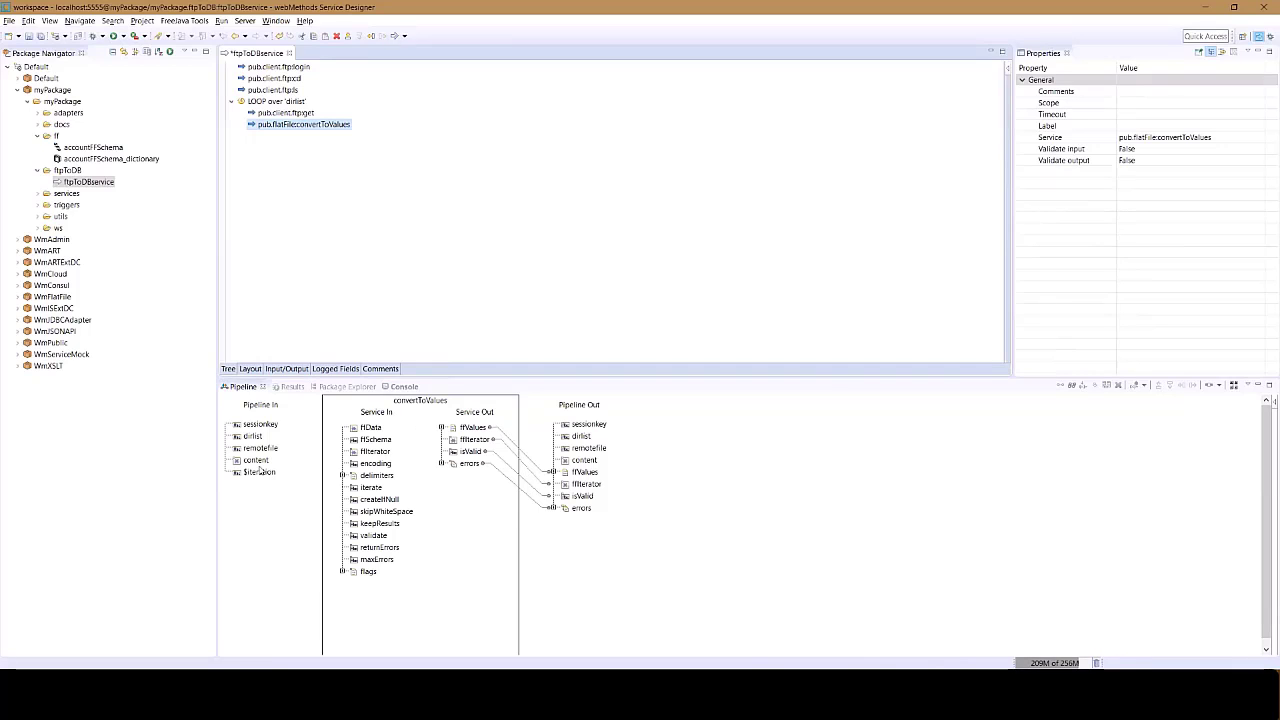
# Step: Map content to convertToValues' ffData input and set its ffSchema input to the copied name of the accountFFSchema flat file schema
pyautogui.moveTo(257, 460); pyautogui.dragTo(370, 428)
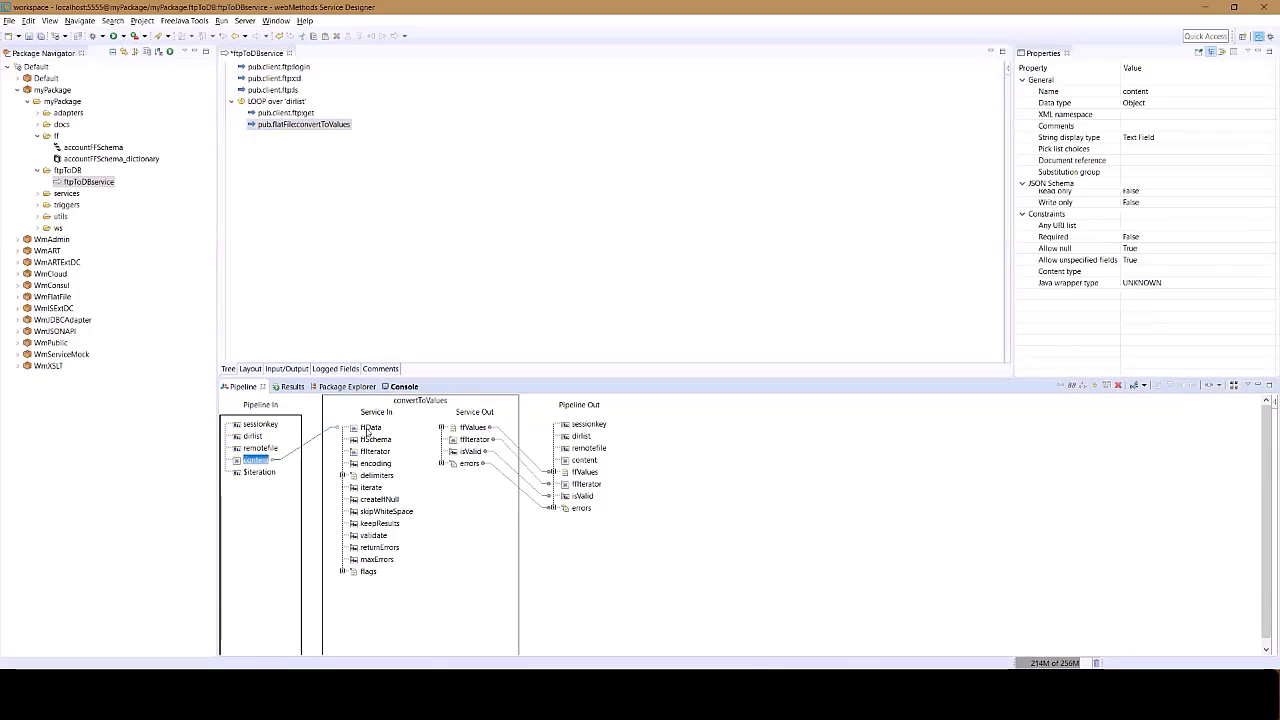
pyautogui.click(375, 441)
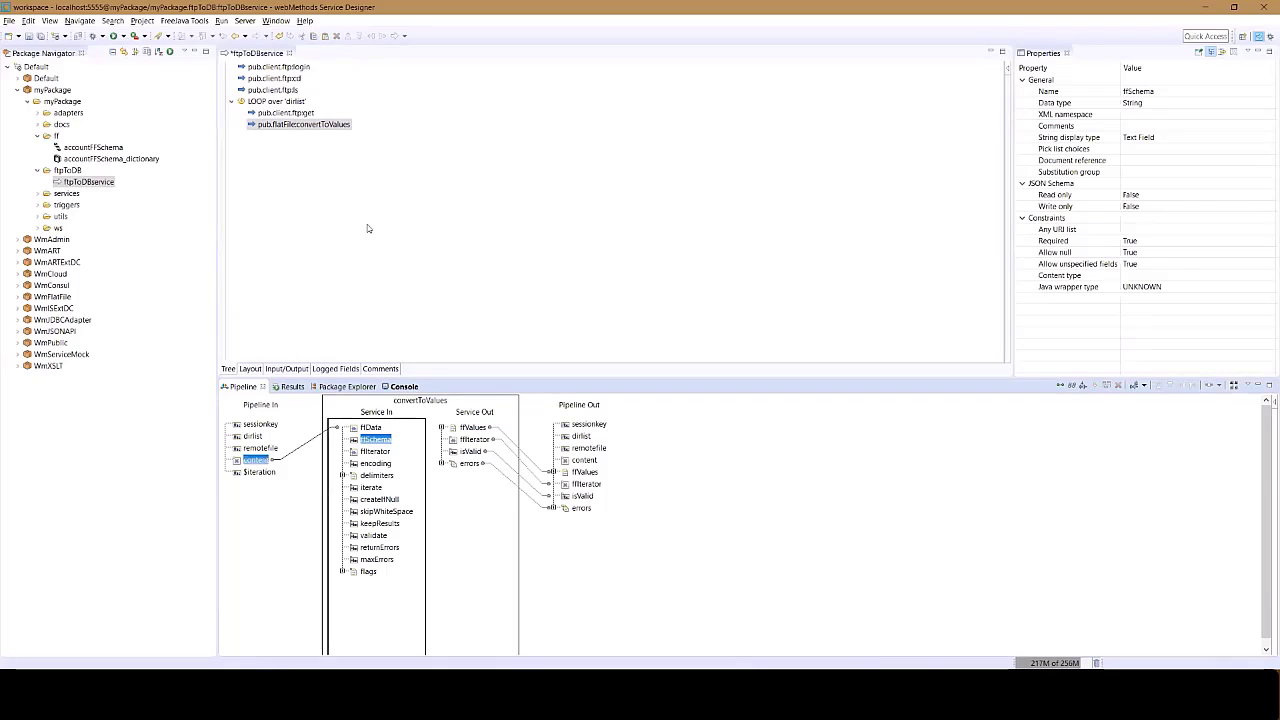
pyautogui.click(110, 148)
pyautogui.rightClick(110, 148)
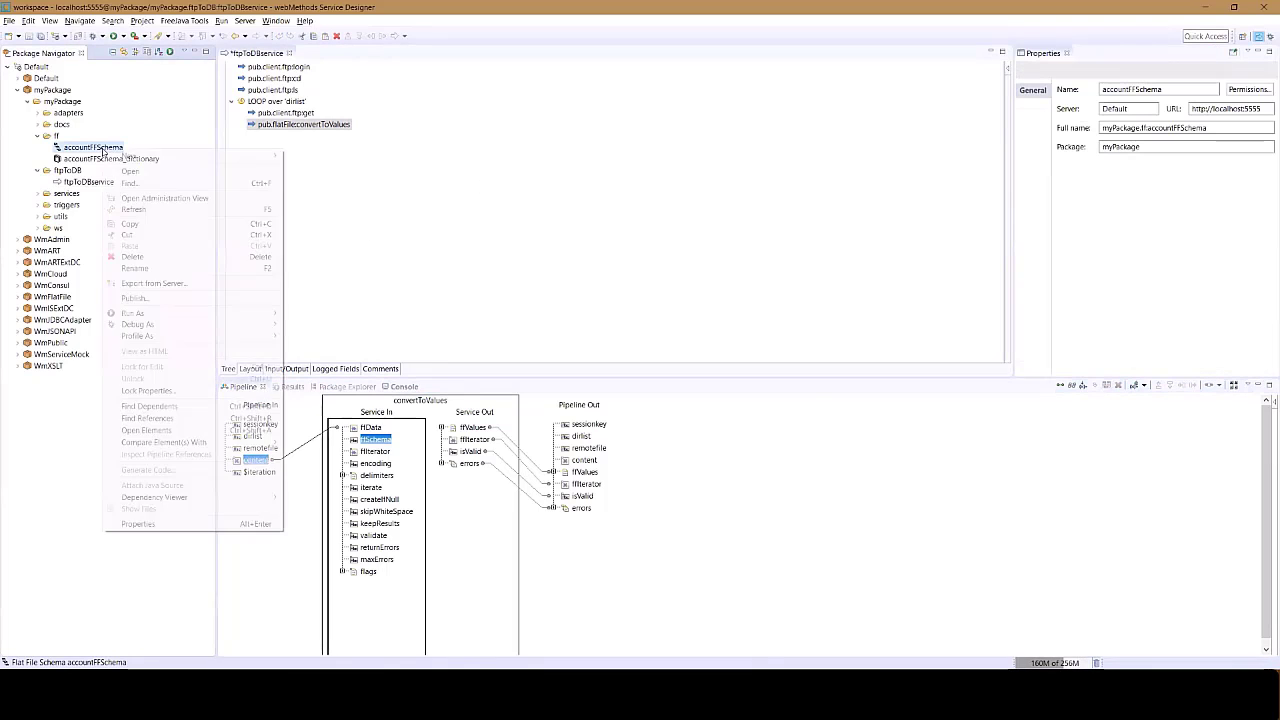
pyautogui.click(131, 224)
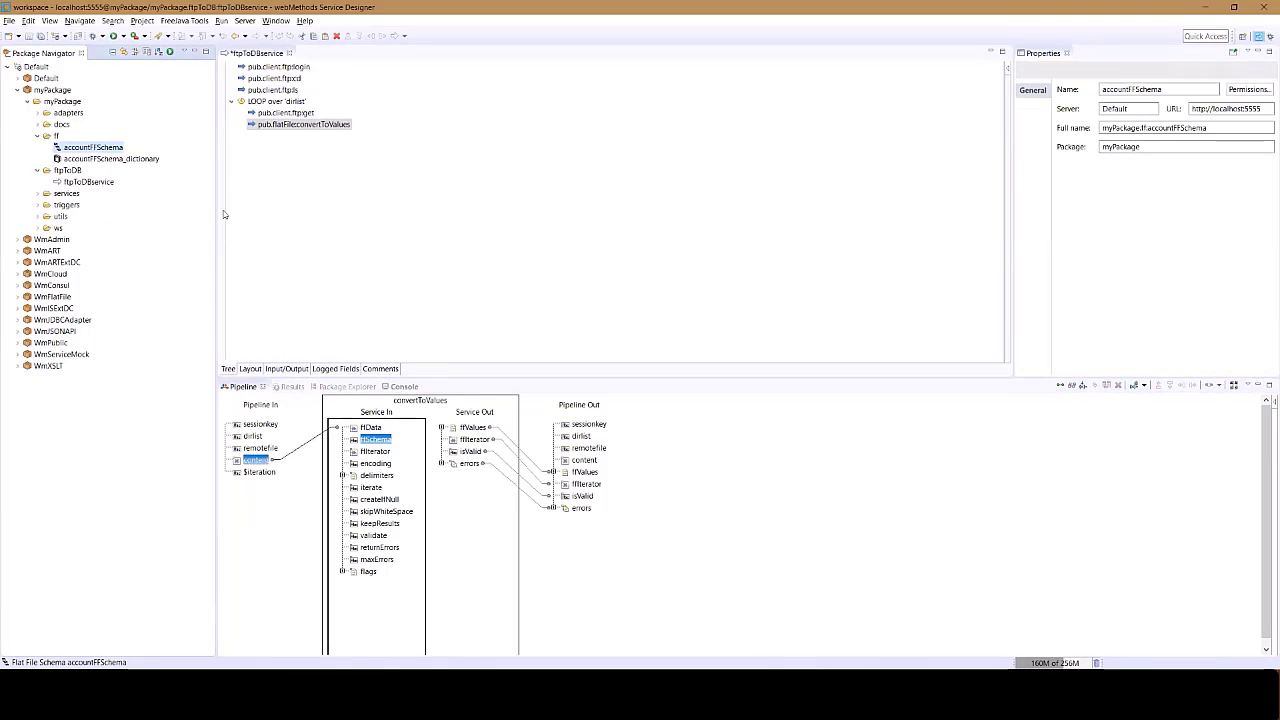
pyautogui.click(409, 398)
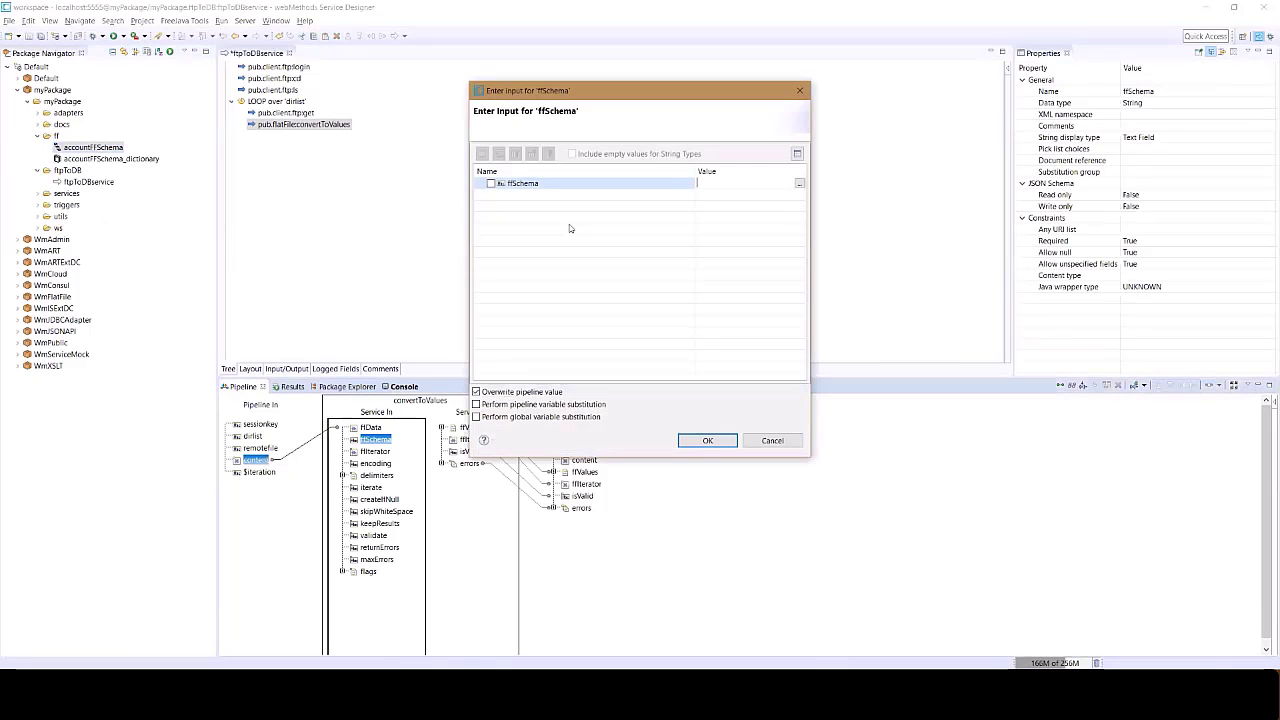
pyautogui.click(714, 183)
pyautogui.hotkey('ctrl', 'v')
pyautogui.press('Return')
pyautogui.press('Return')
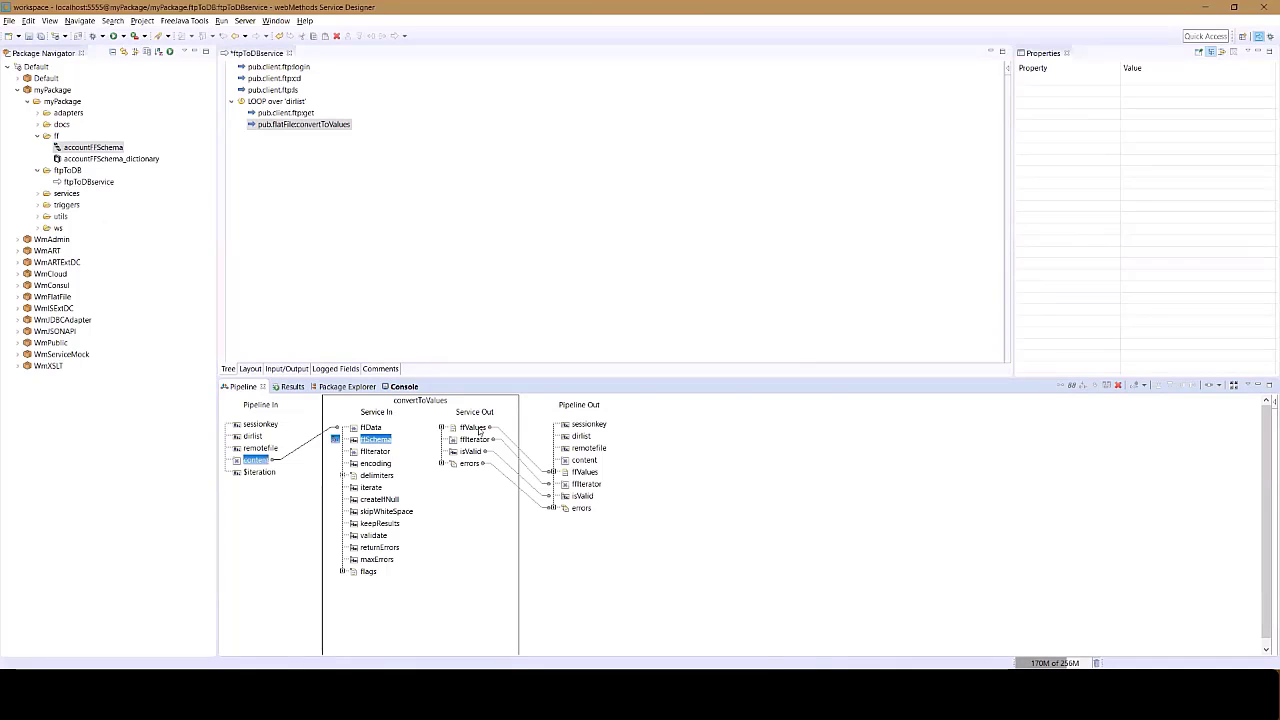
# Step: Drop ffIterator, isValid and errors from the convertToValues step's pipeline output, keeping ffValues
pyautogui.click(588, 484)
pyautogui.click(961, 472)
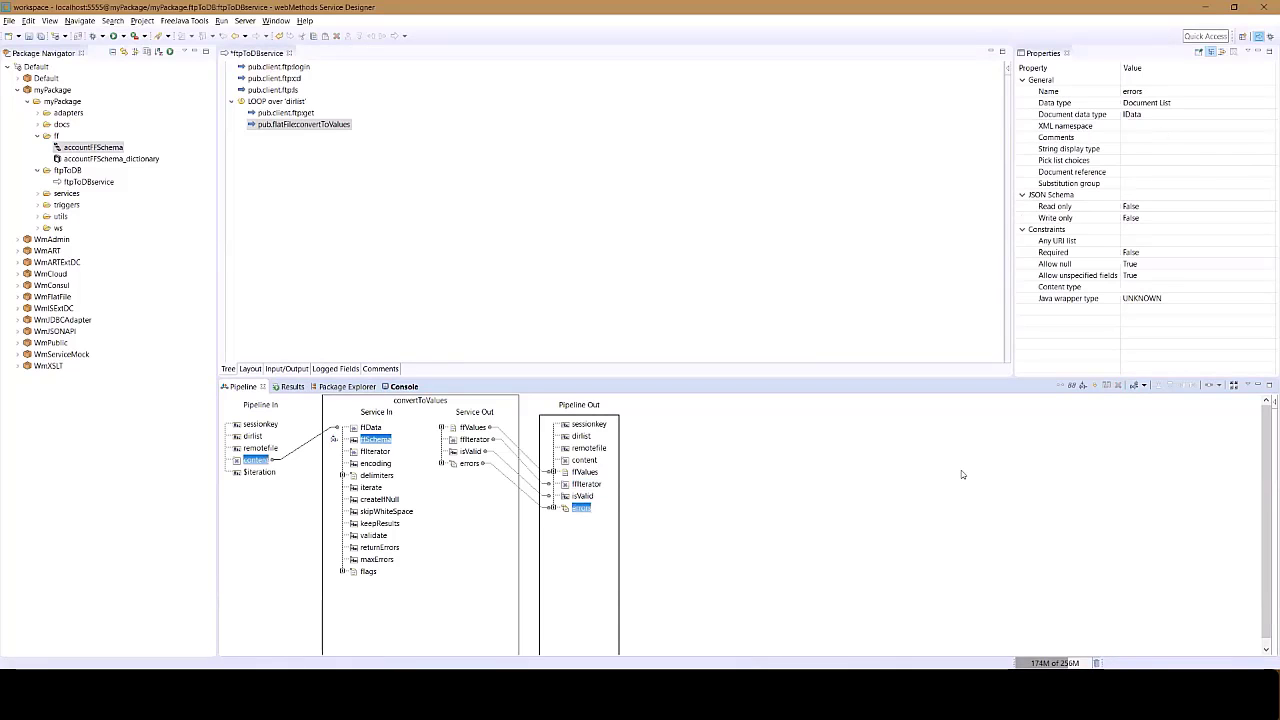
pyautogui.click(588, 487)
pyautogui.click(588, 484)
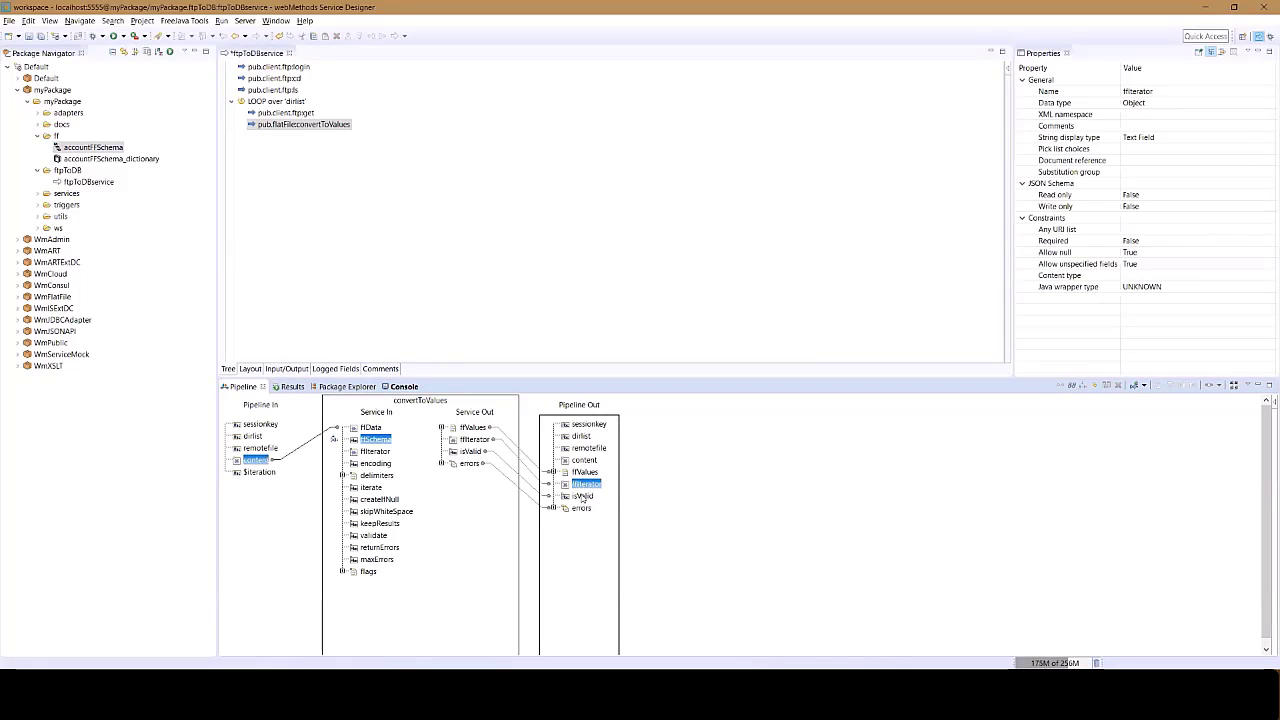
pyautogui.keyDown('shift'); pyautogui.click(582, 508); pyautogui.keyUp('shift')
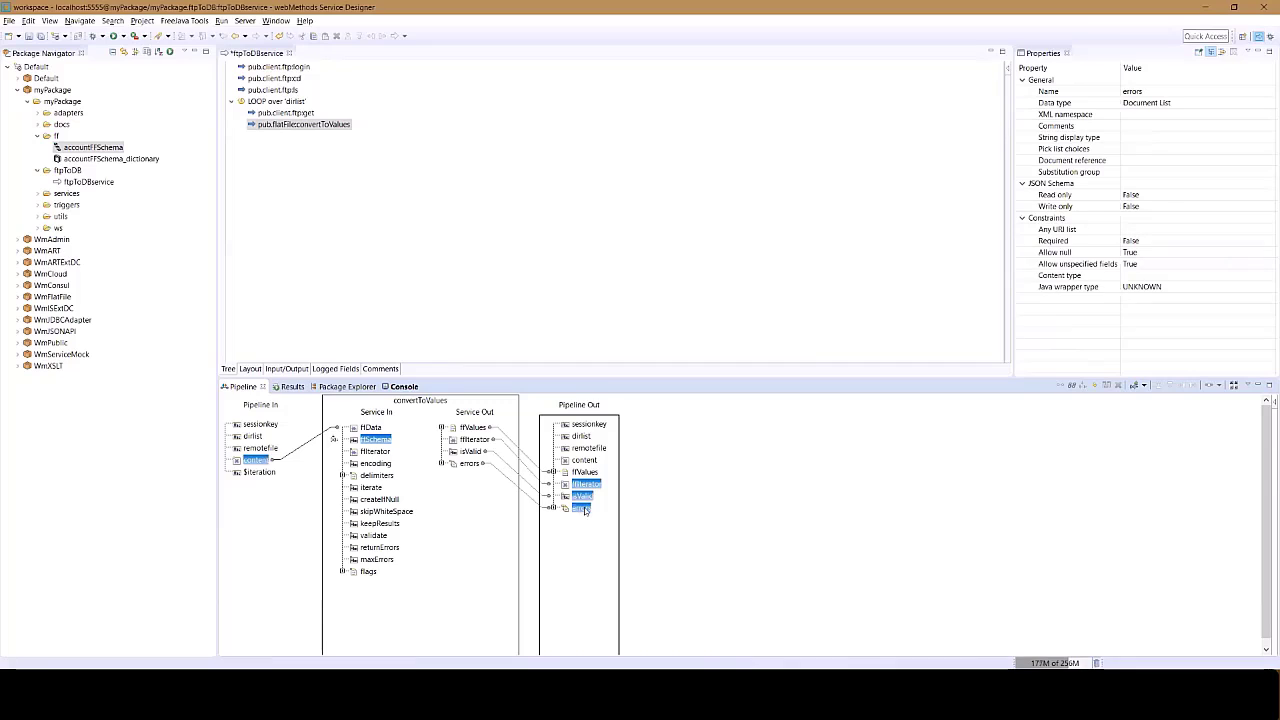
pyautogui.click(1095, 385)
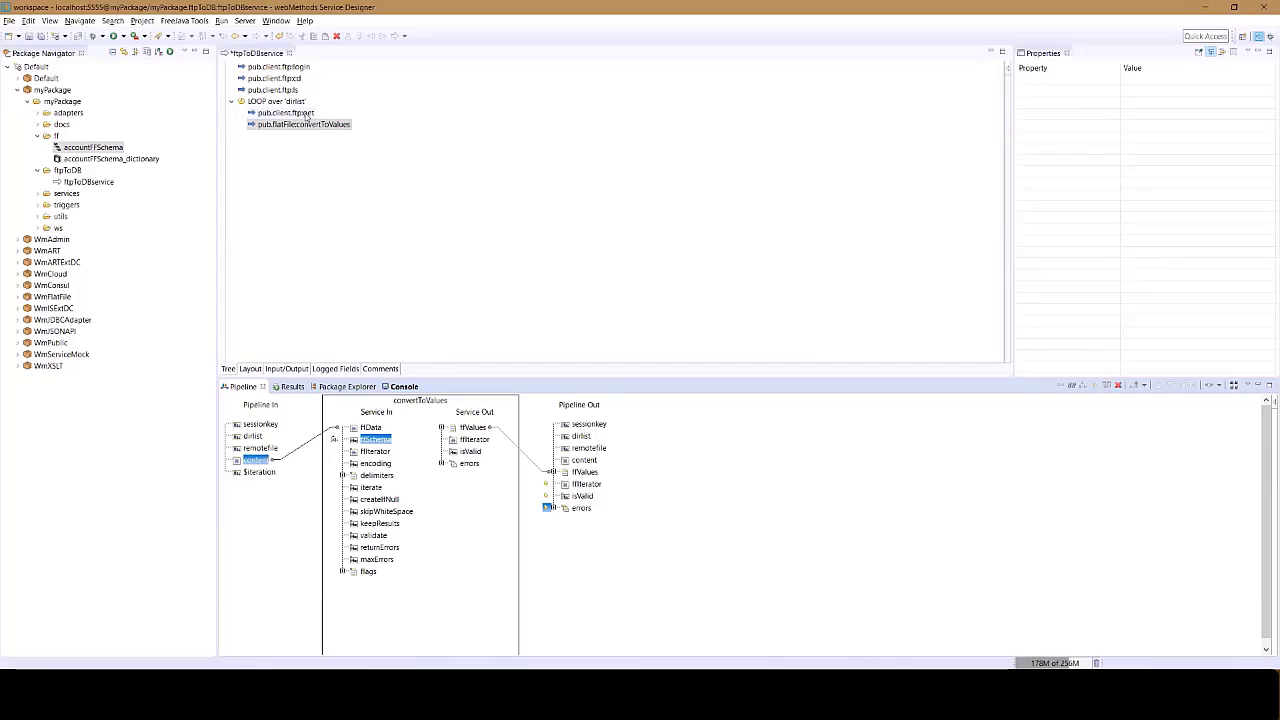
# Step: Drop remotefile from the pipeline output of the get step inside the LOOP
pyautogui.click(285, 112)
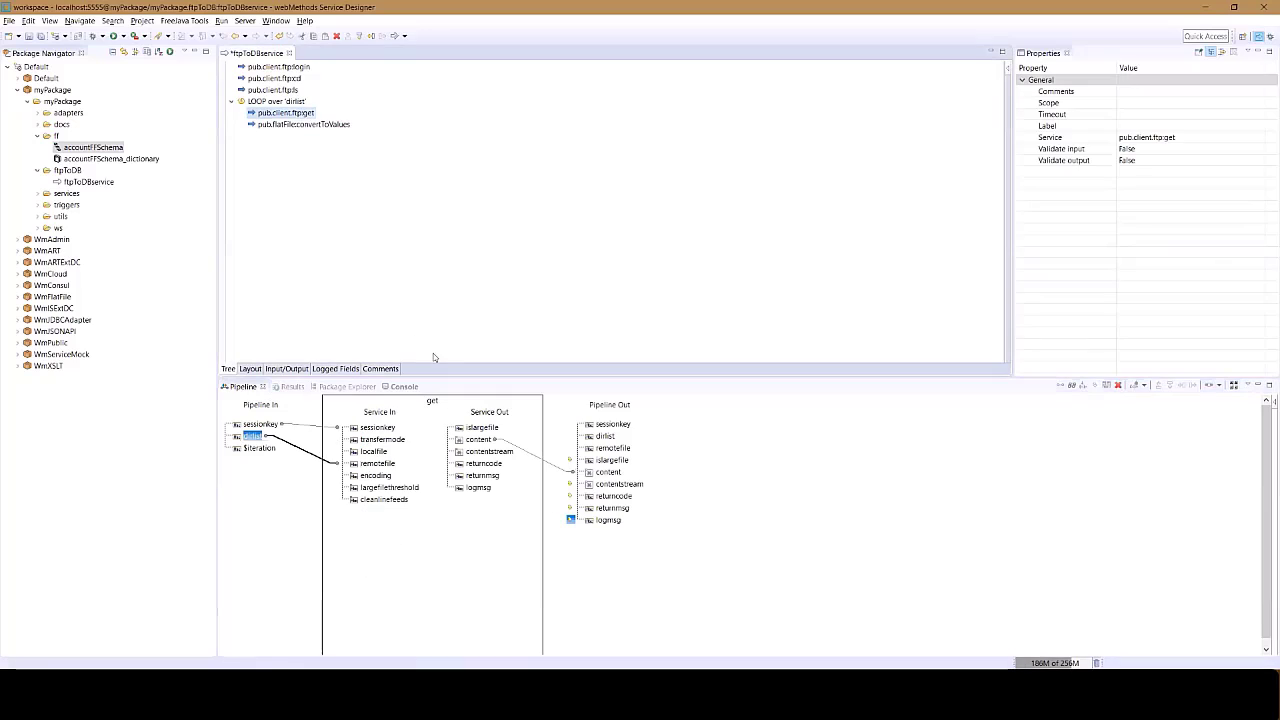
pyautogui.rightClick(627, 452)
pyautogui.press('Escape')
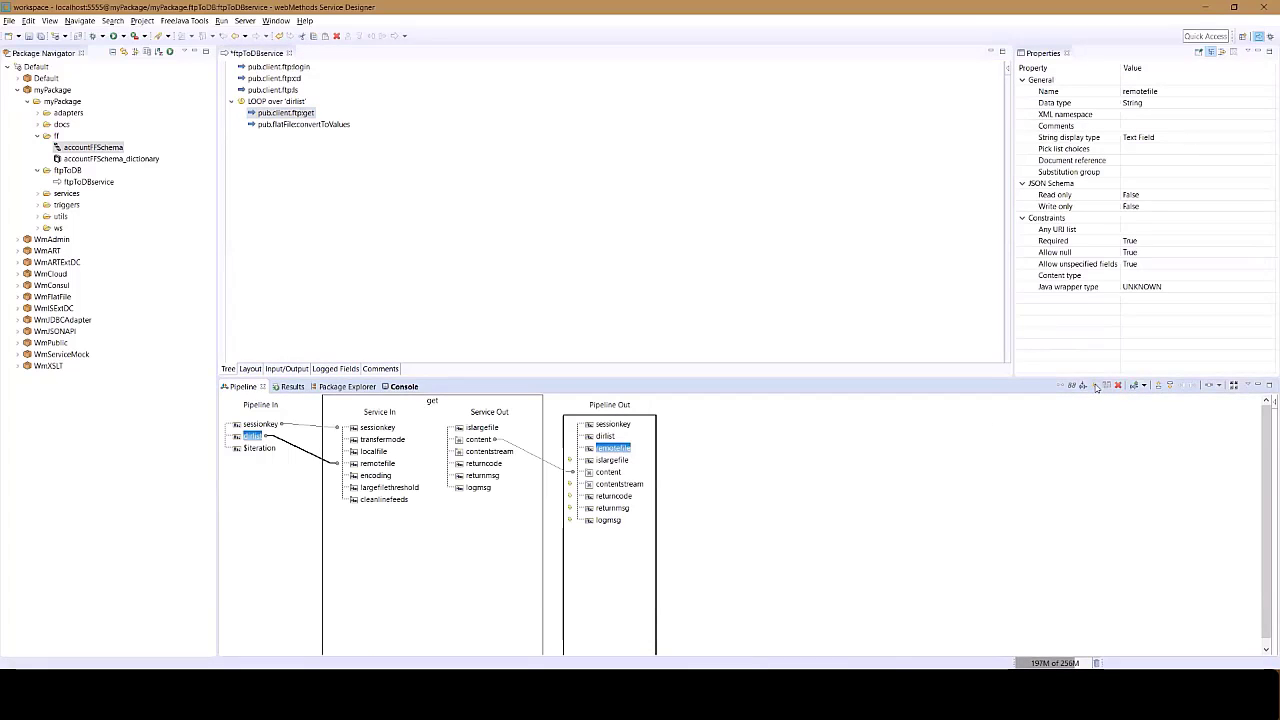
pyautogui.click(1095, 386)
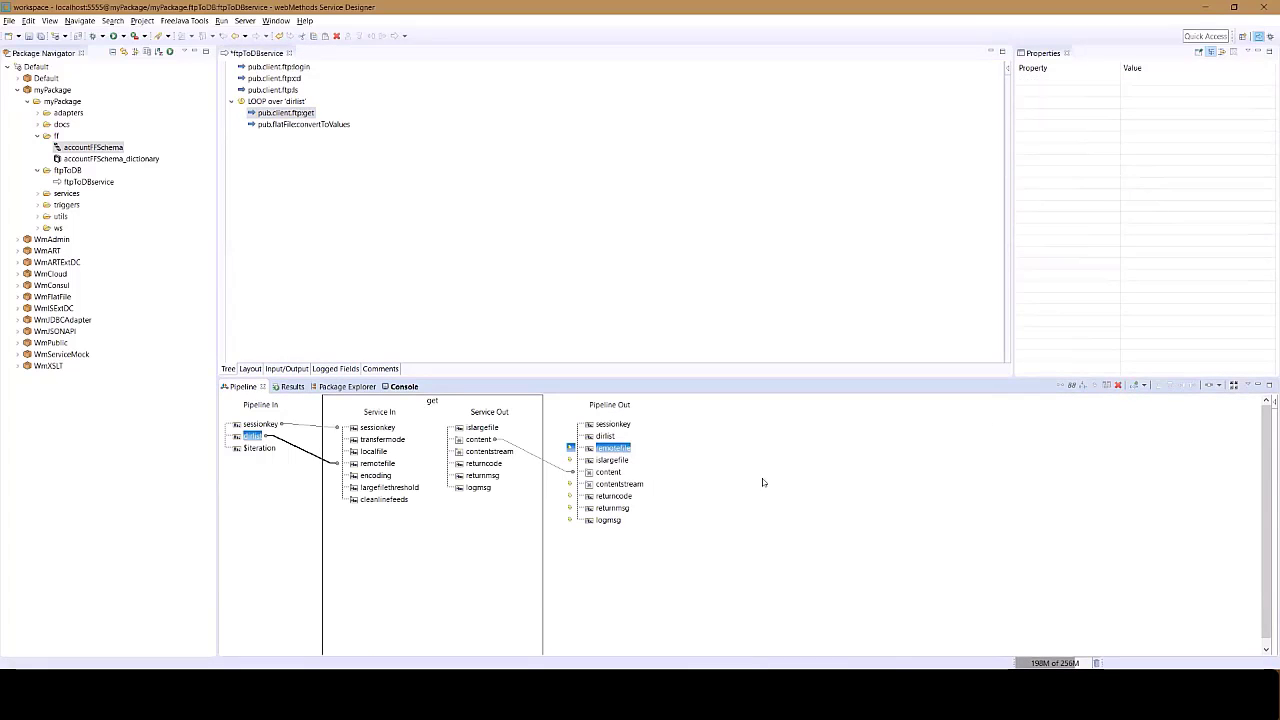
# Step: Drop ffData, ffSchema and content from the convertToValues step's pipeline output
pyautogui.click(340, 125)
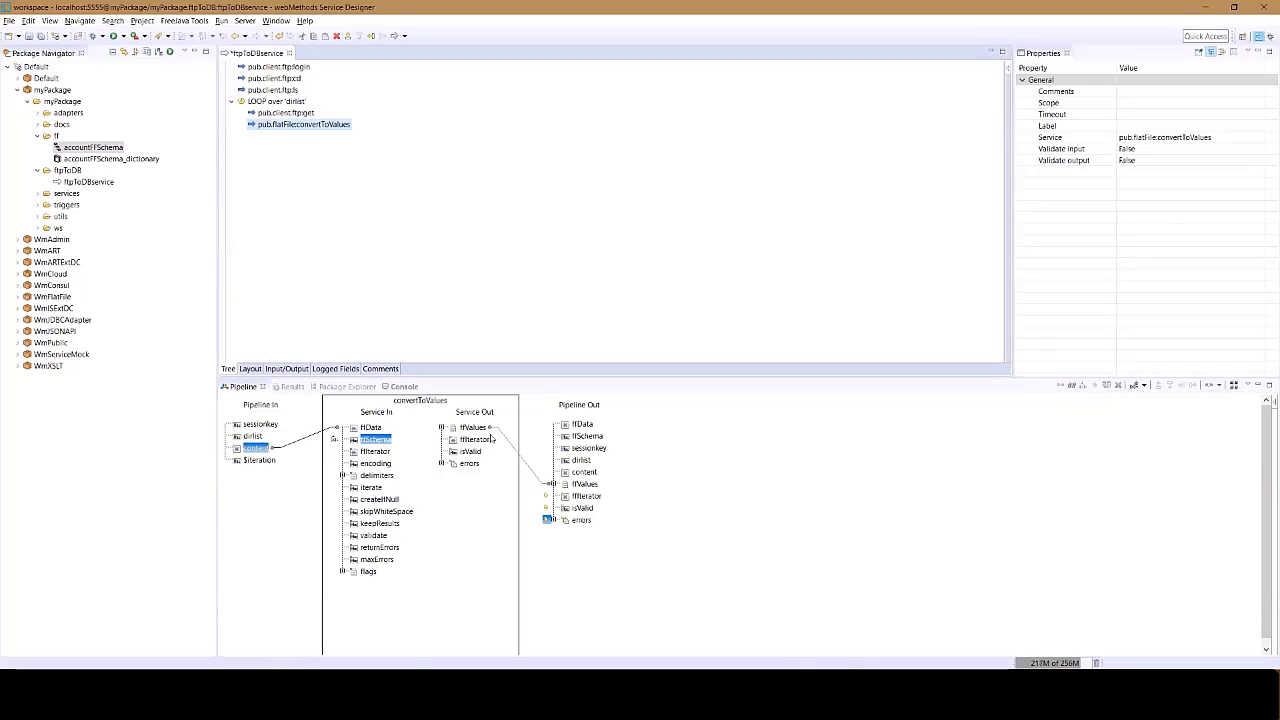
pyautogui.click(584, 426)
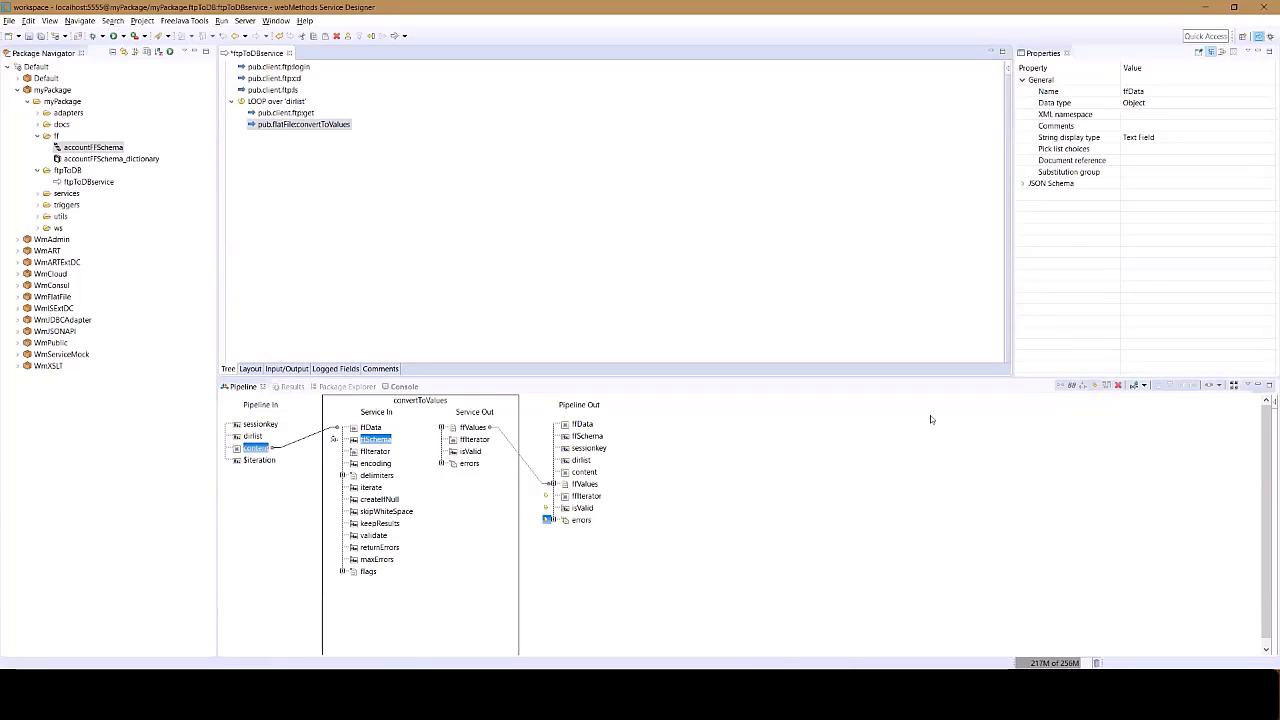
pyautogui.click(1095, 386)
pyautogui.click(600, 438)
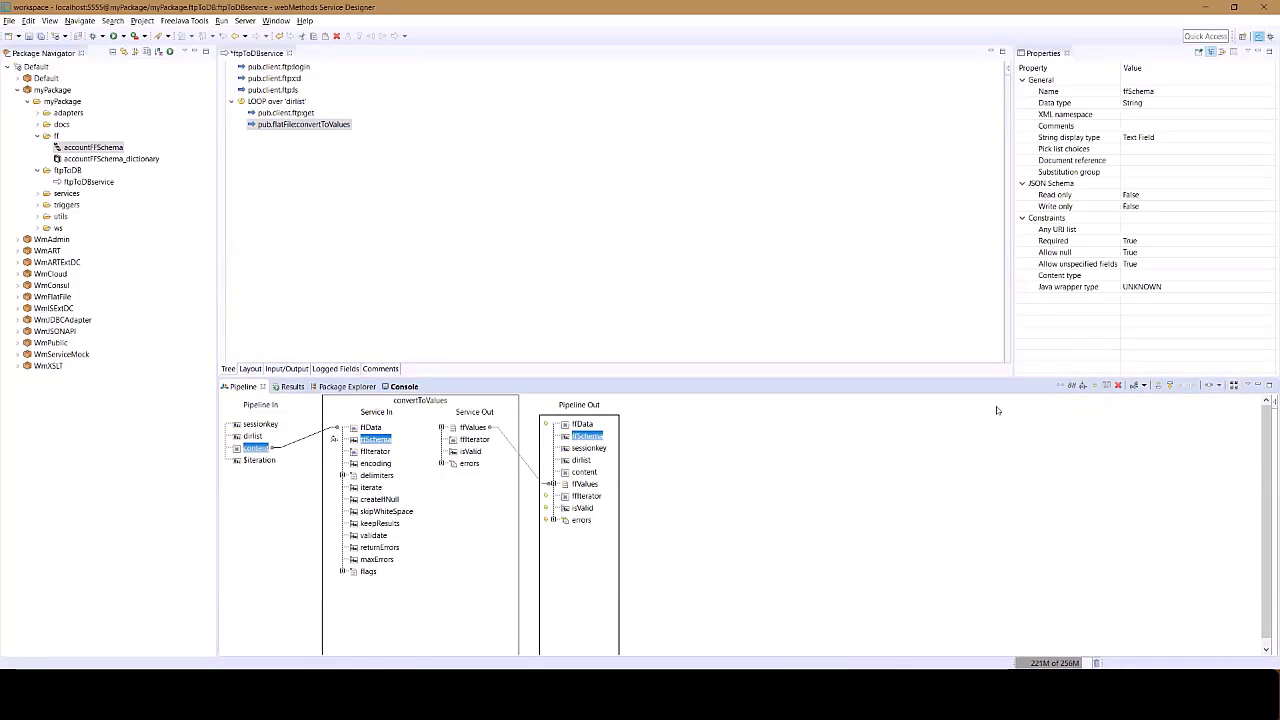
pyautogui.click(1095, 386)
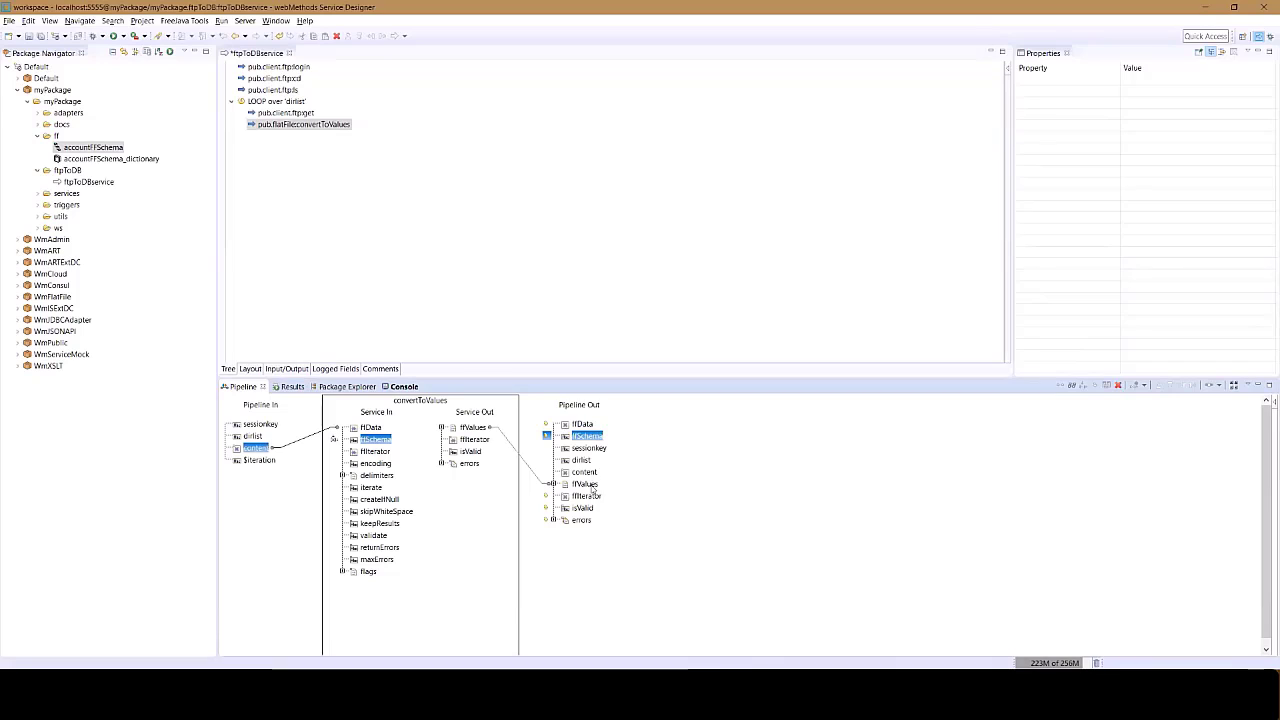
pyautogui.click(583, 472)
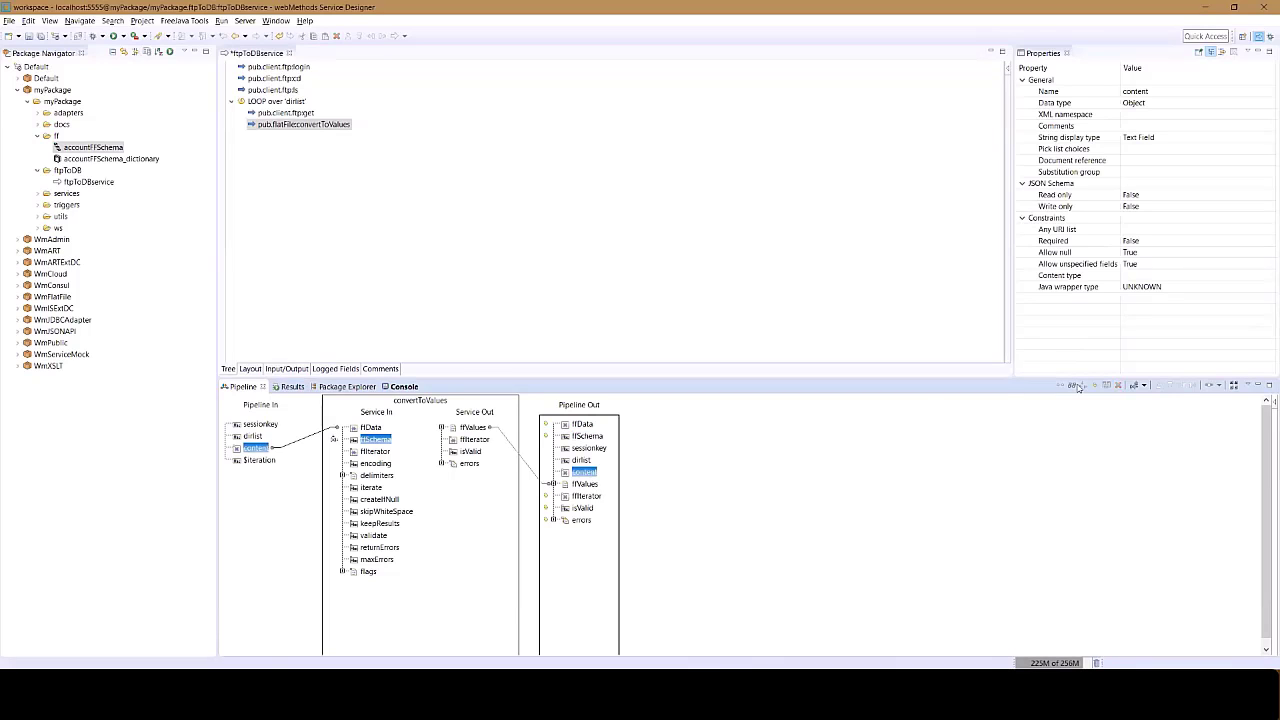
pyautogui.click(555, 485)
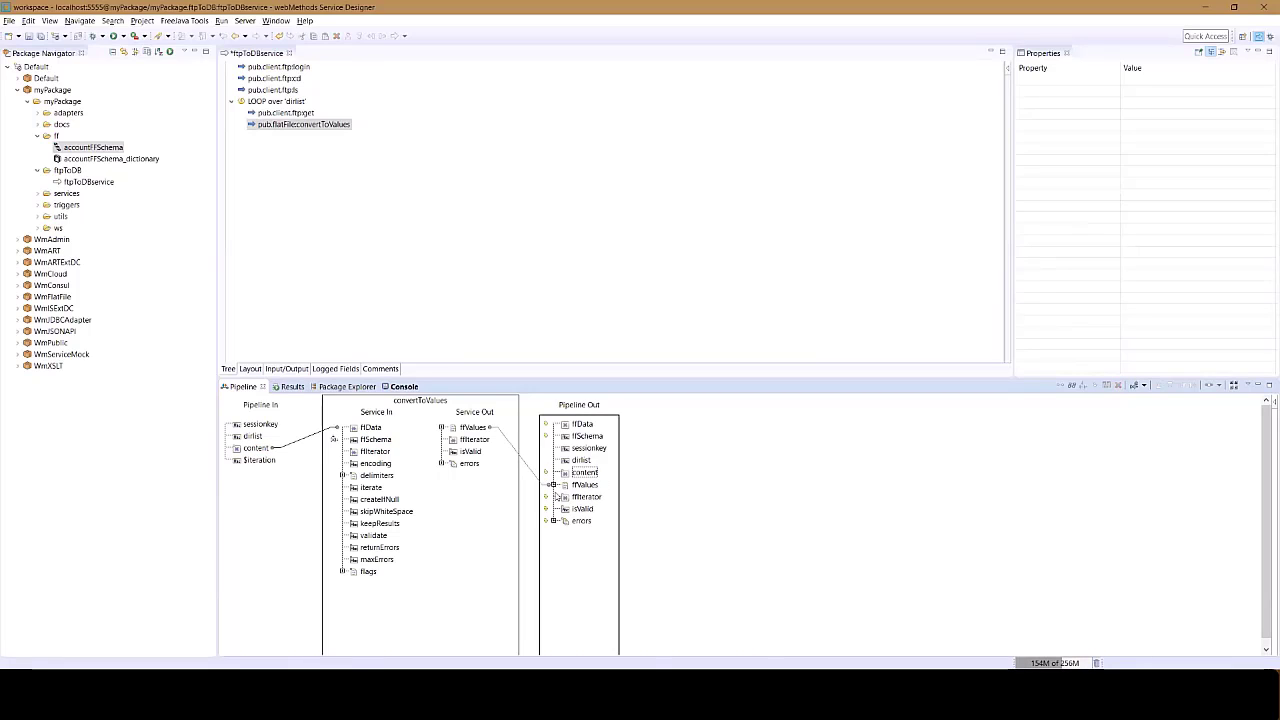
pyautogui.click(555, 485)
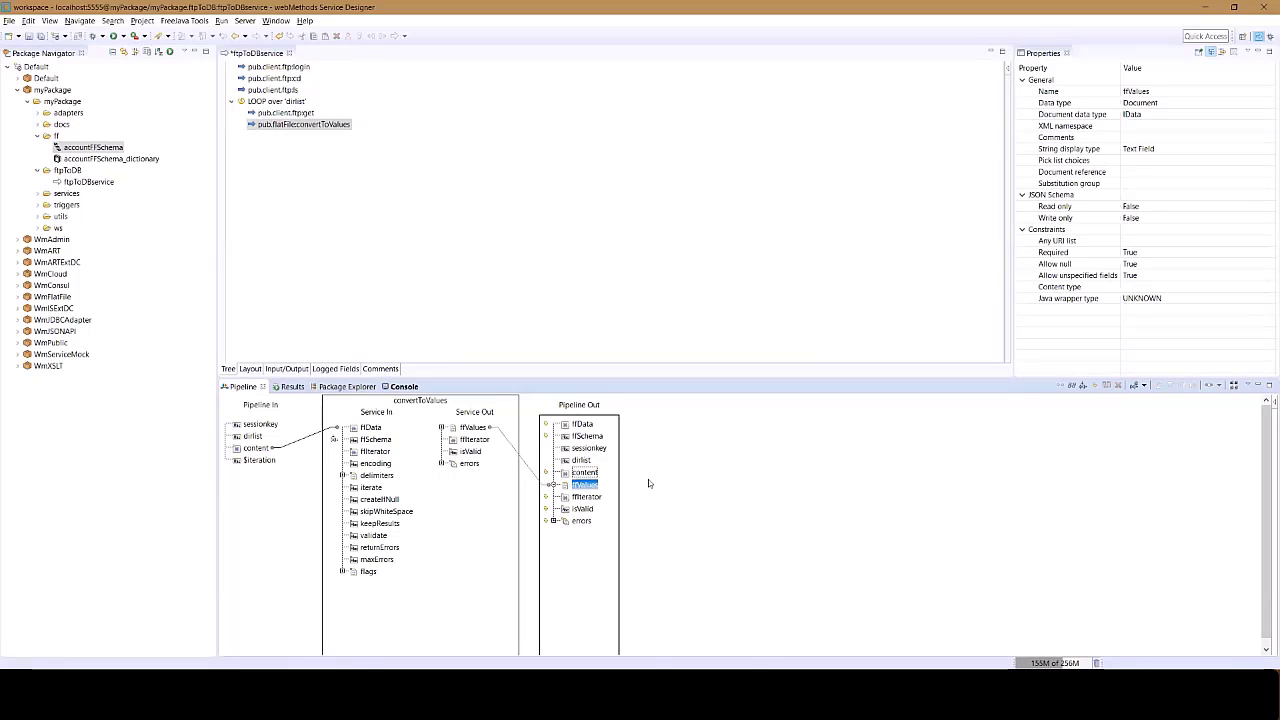
# Step: Save ftpToDBservice and run it as a flow service
pyautogui.click(411, 242)
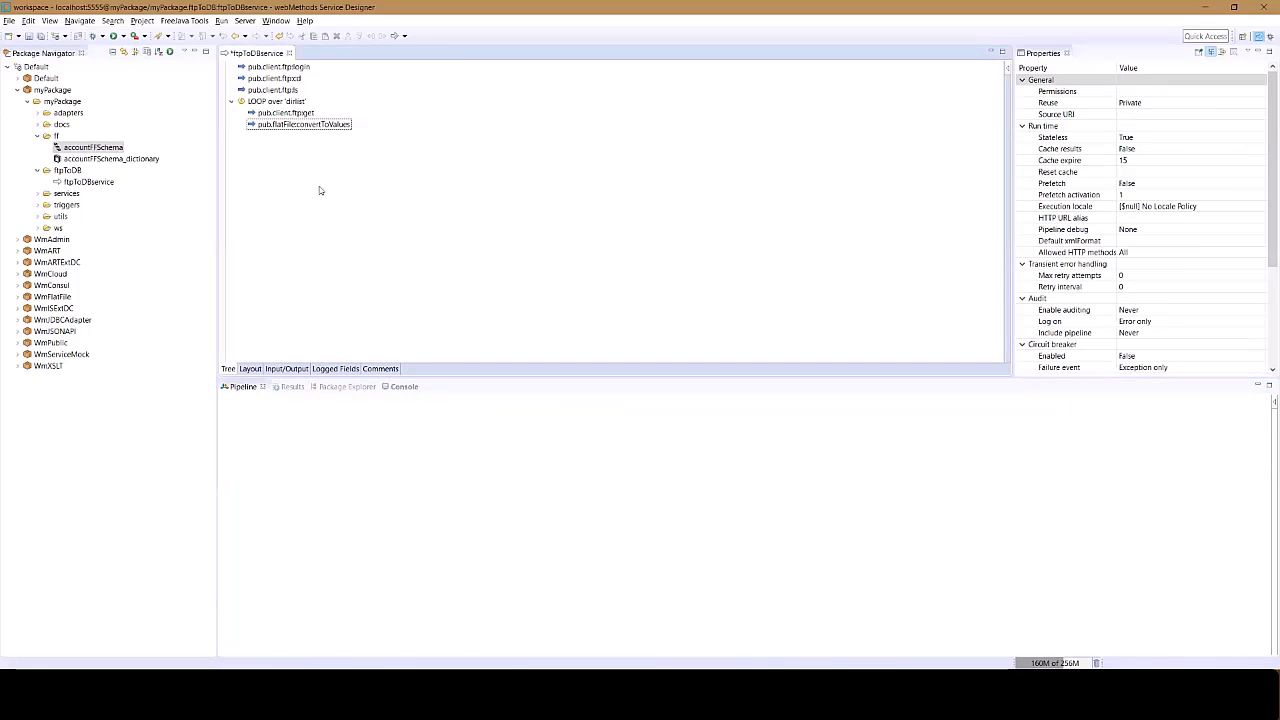
pyautogui.click(28, 35)
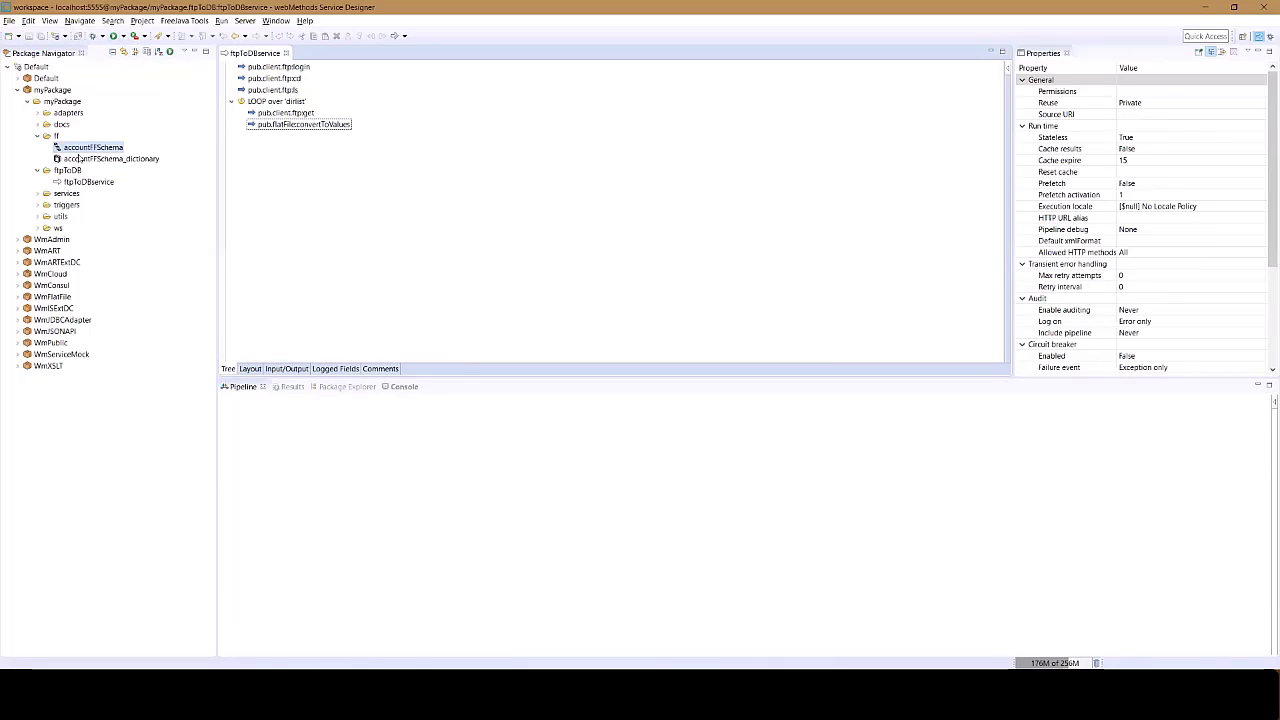
pyautogui.click(84, 183)
pyautogui.rightClick(84, 183)
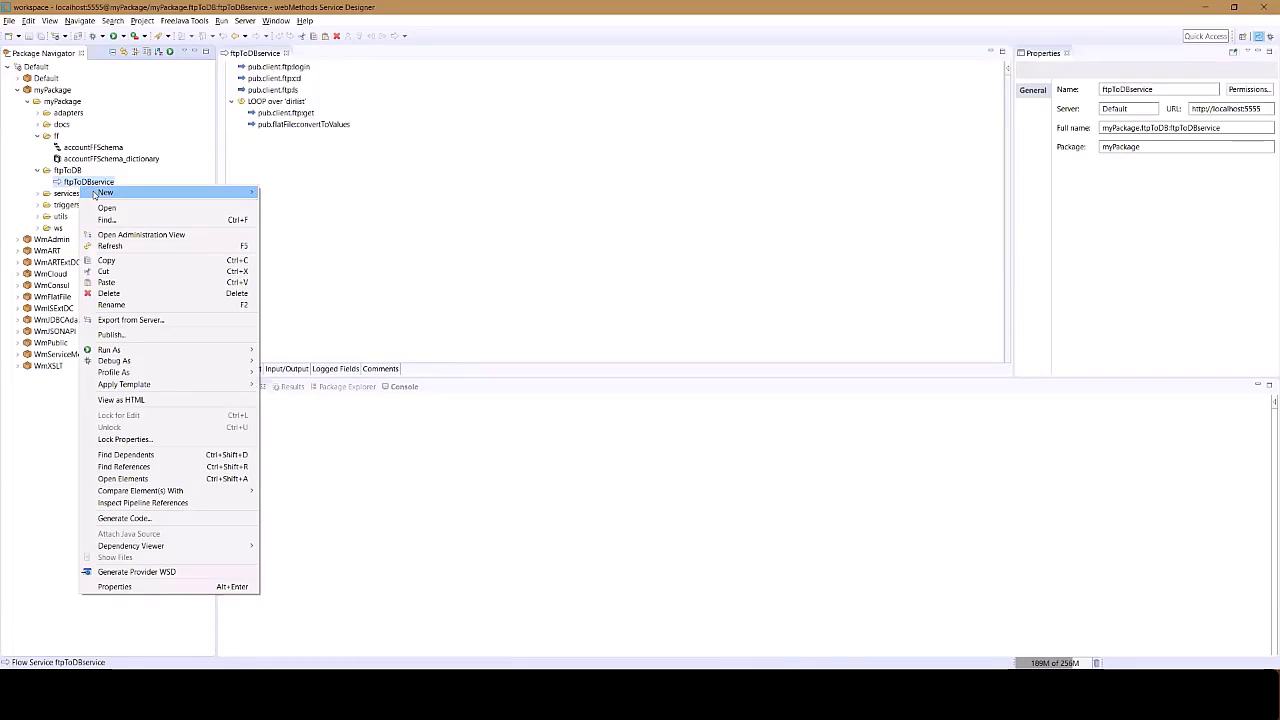
pyautogui.moveTo(94, 194)
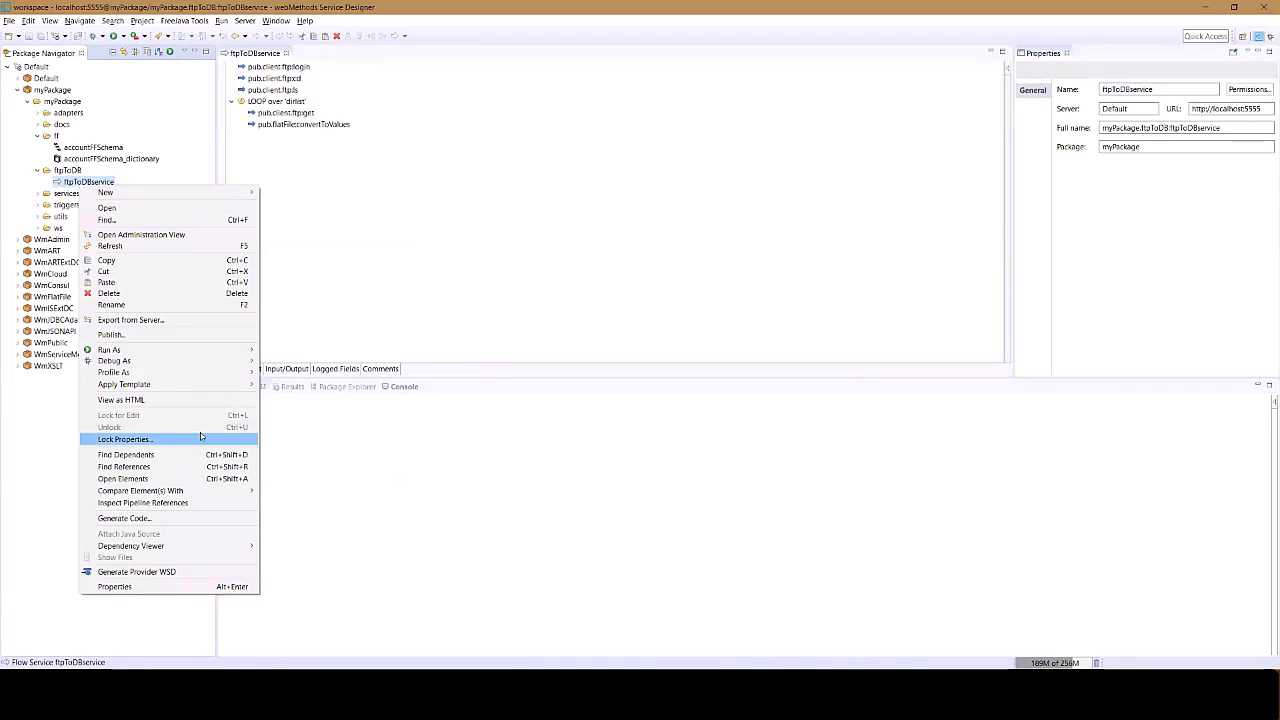
pyautogui.moveTo(200, 349)
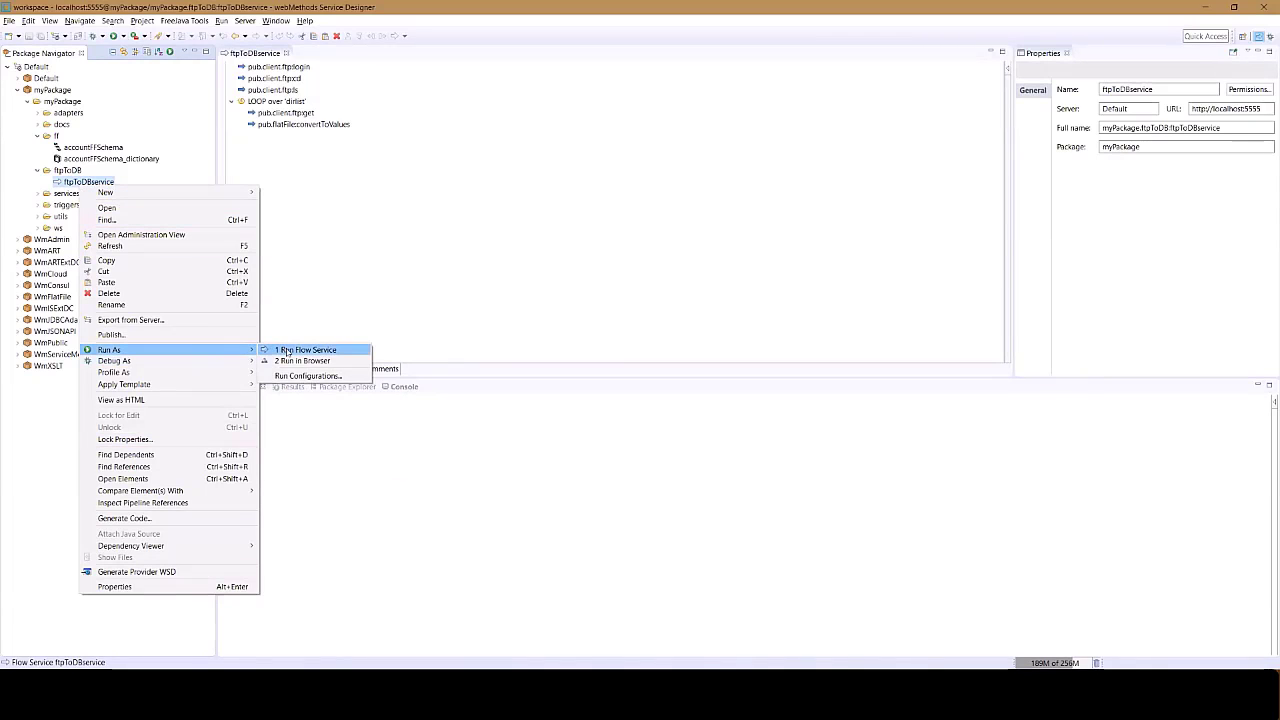
pyautogui.click(305, 349)
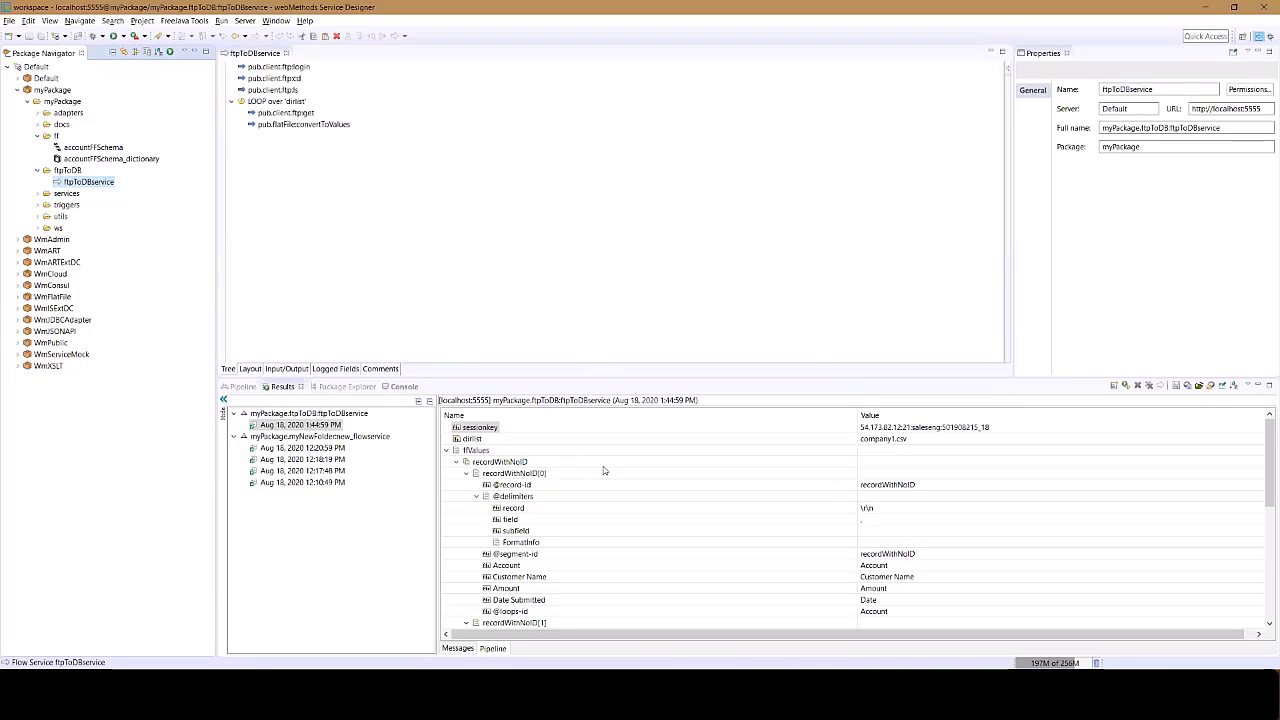
# Step: Create a new document type named accountsType in the docs folder of myPackage
pyautogui.click(60, 125)
pyautogui.rightClick(60, 128)
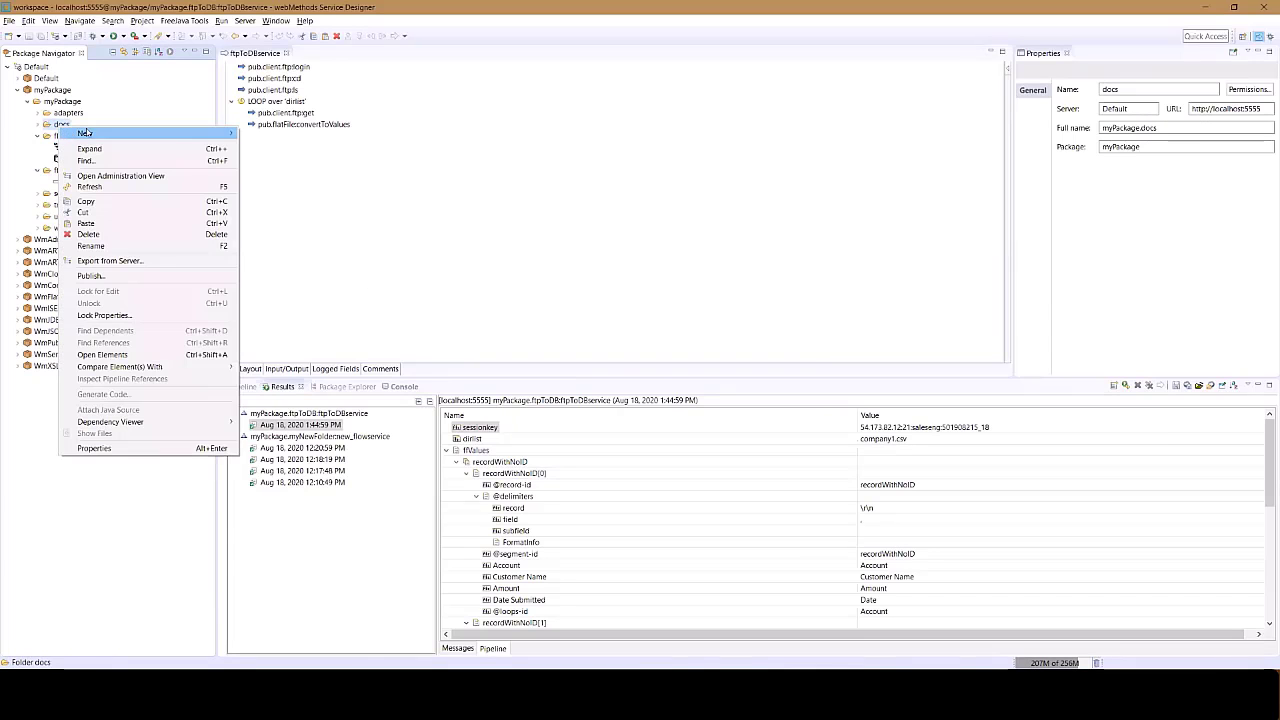
pyautogui.moveTo(90, 133)
pyautogui.click(288, 176)
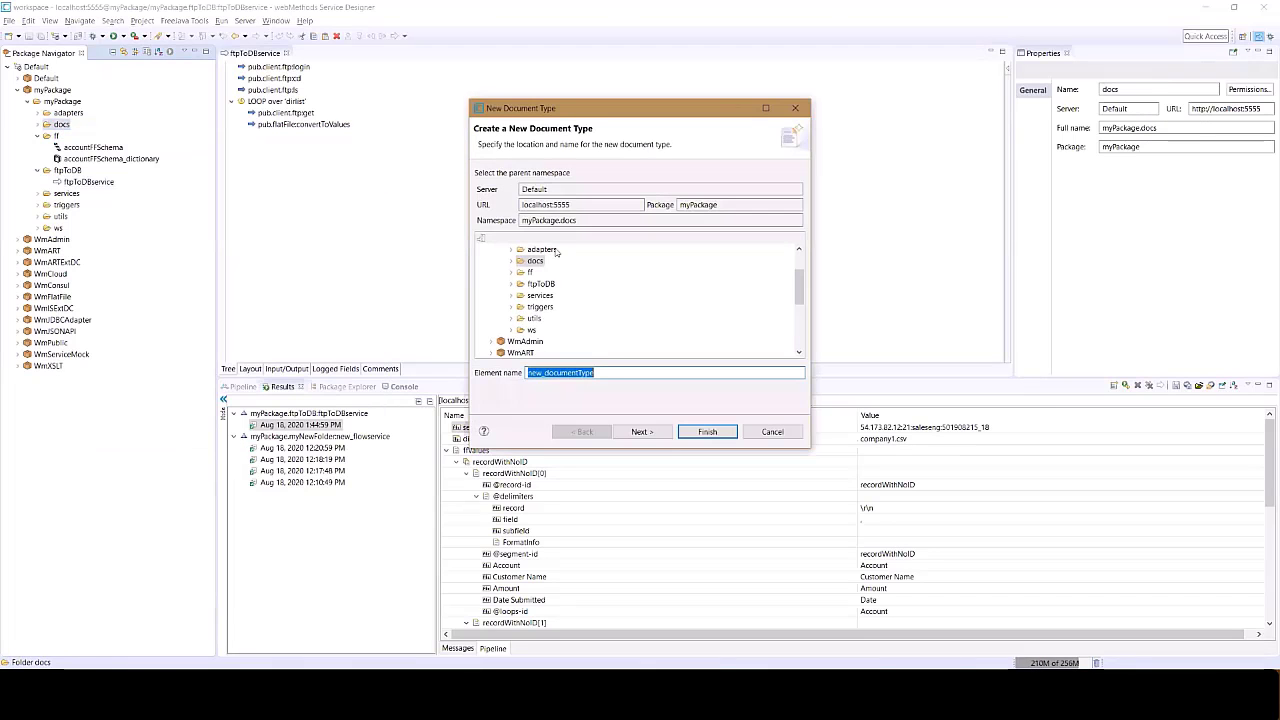
pyautogui.write('accoun')
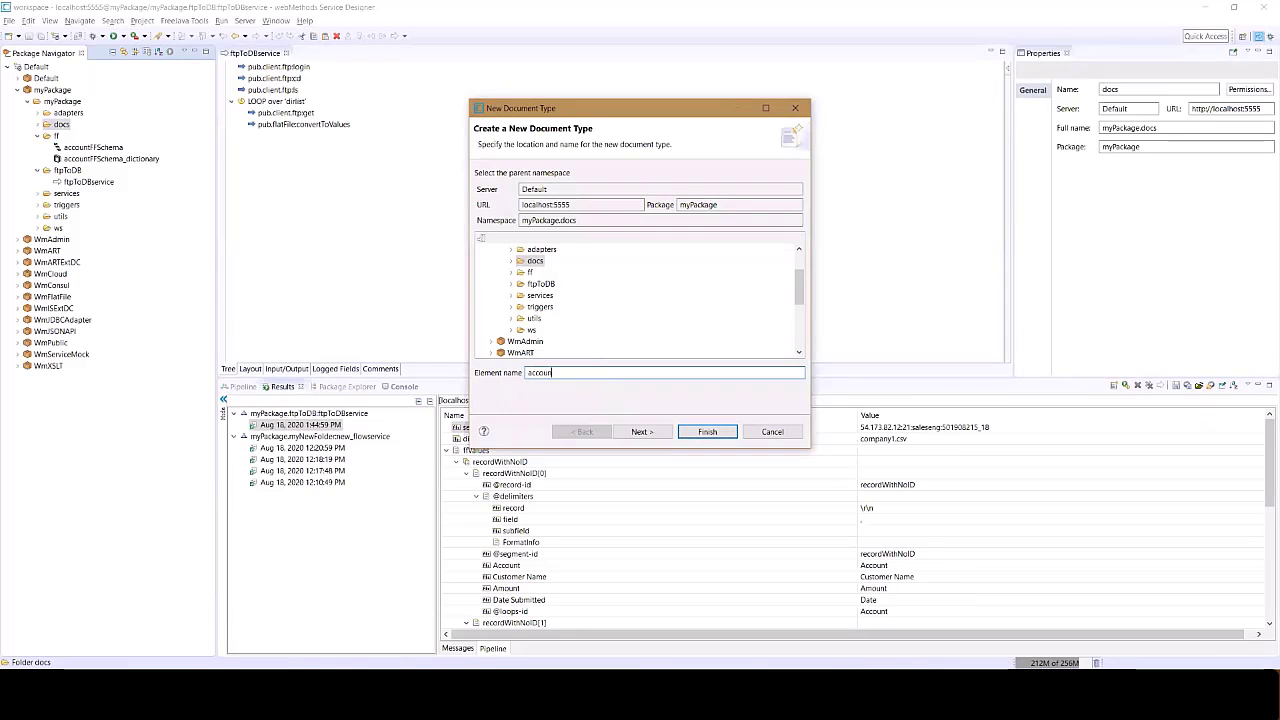
pyautogui.write('tsType')
pyautogui.press('Return')
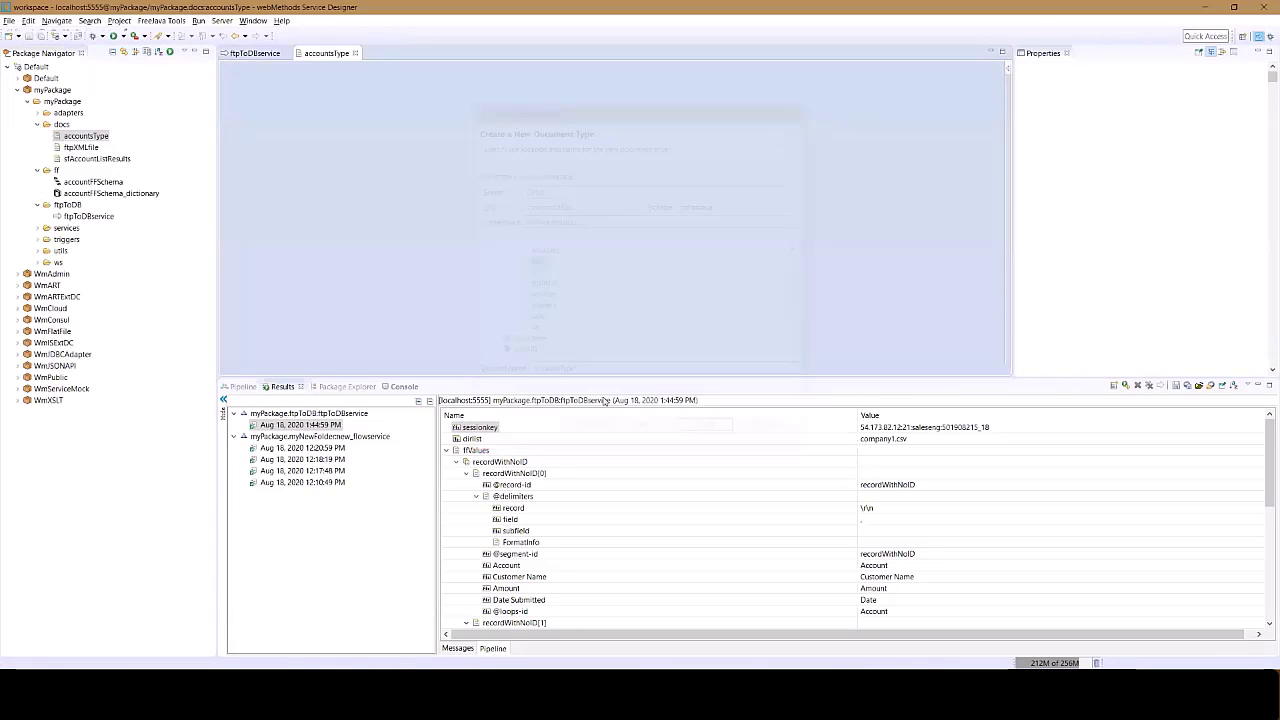
# Step: Insert a Document field named accounts into accountsType and save the document type
pyautogui.rightClick(364, 153)
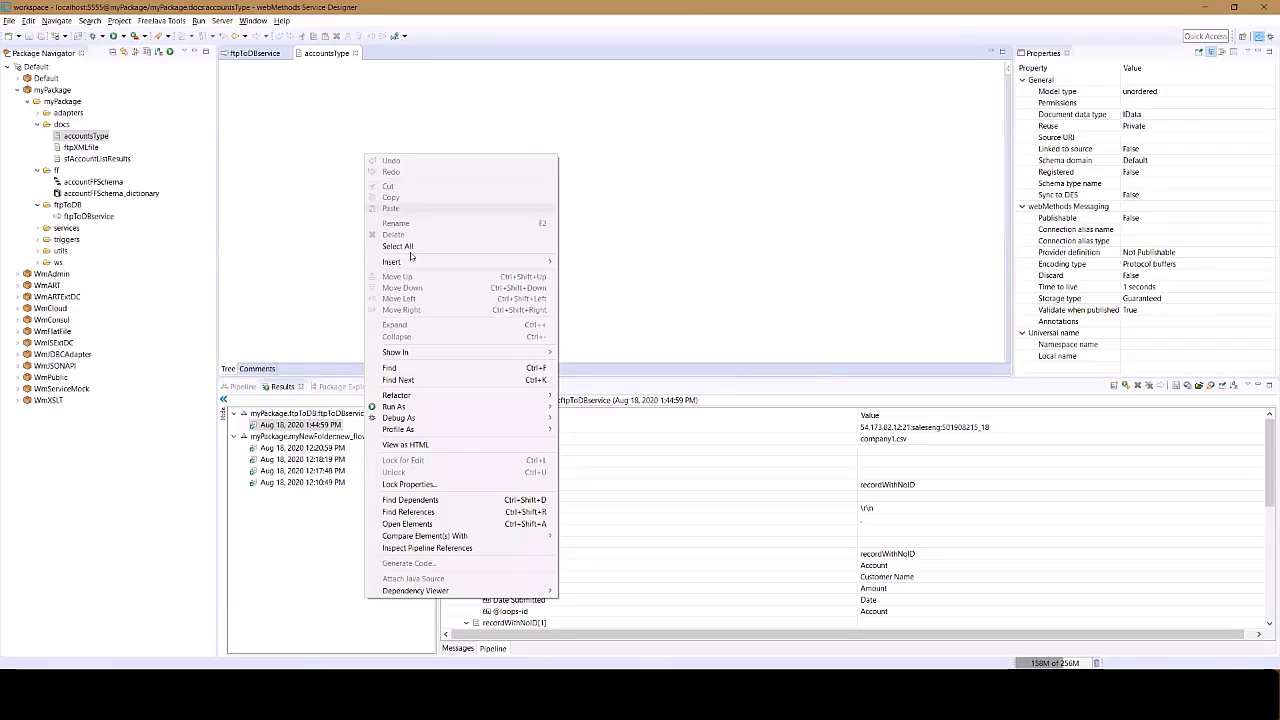
pyautogui.moveTo(490, 270)
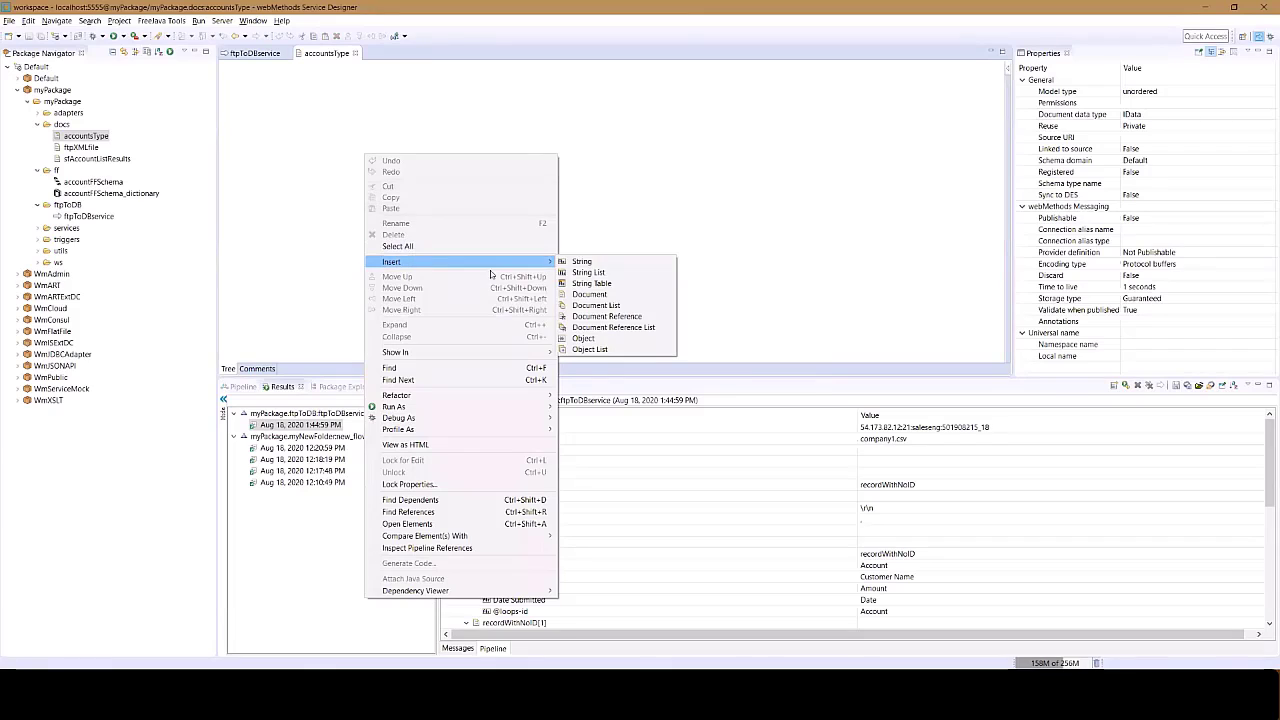
pyautogui.click(601, 295)
pyautogui.write('accounts')
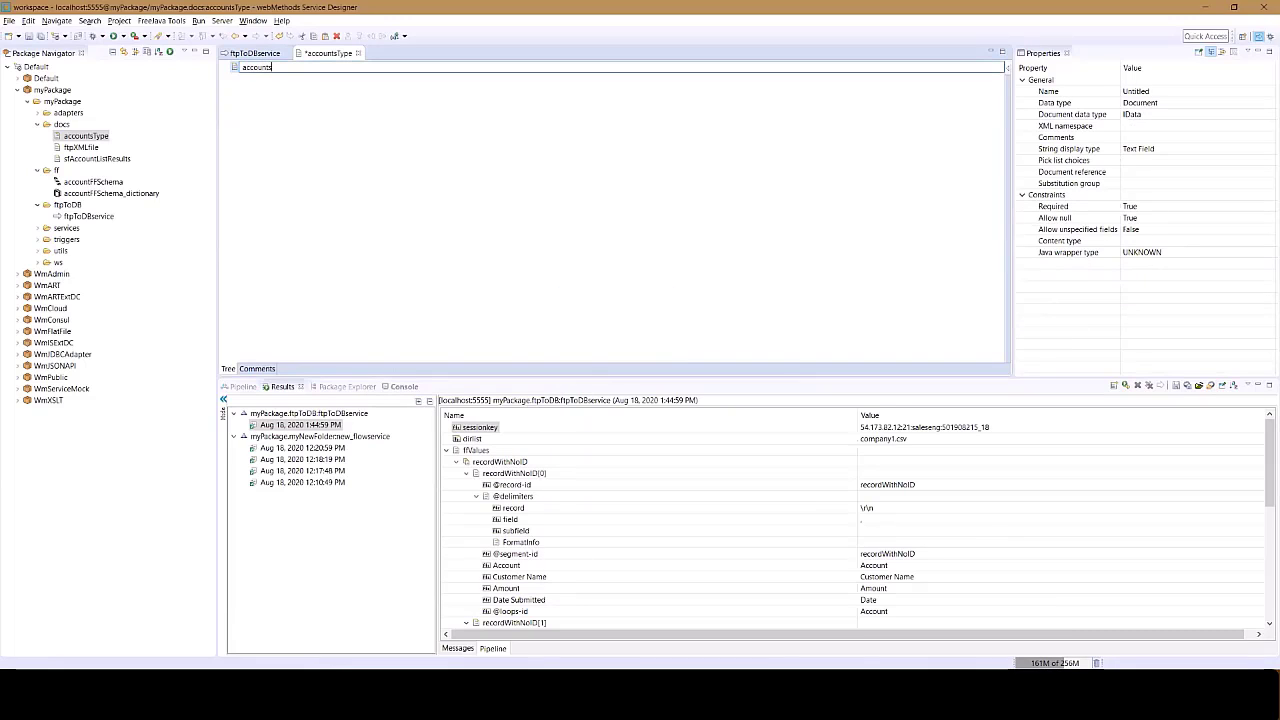
pyautogui.press('Return')
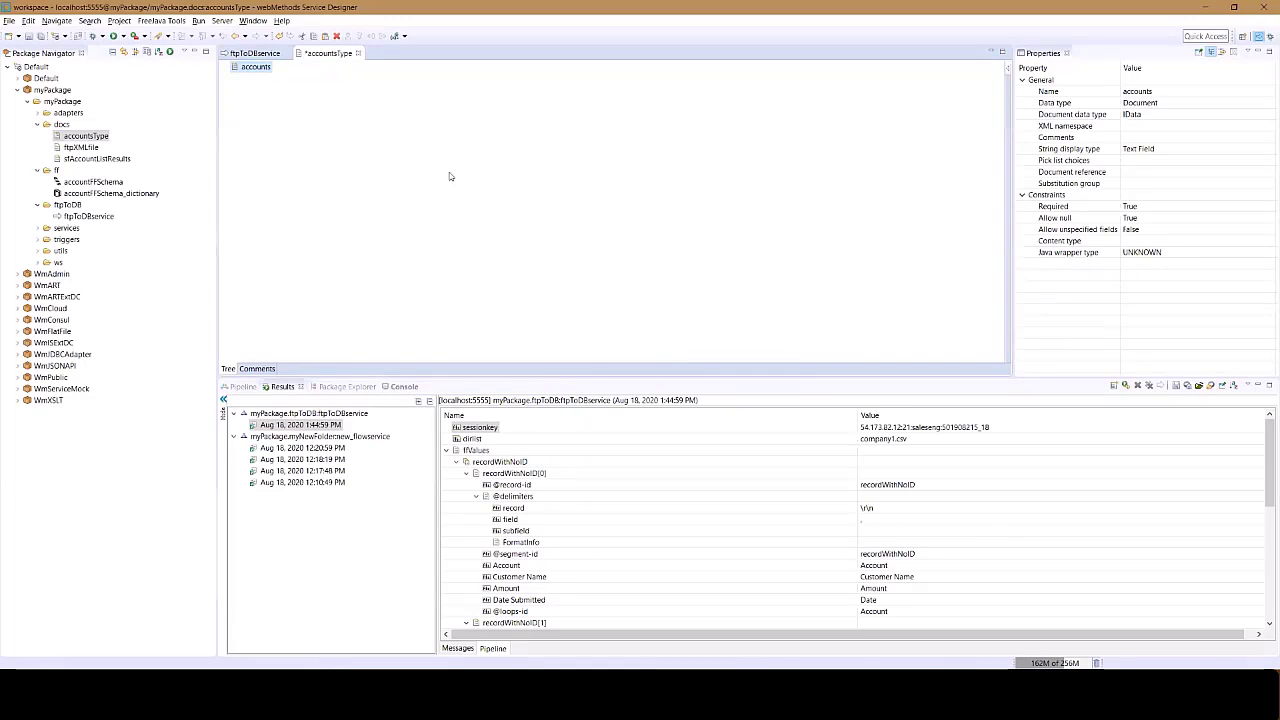
pyautogui.hotkey('ctrl', 's')
# Step: Copy the recordWithNoID document list from the run results and paste it into accountsType
pyautogui.click(255, 53)
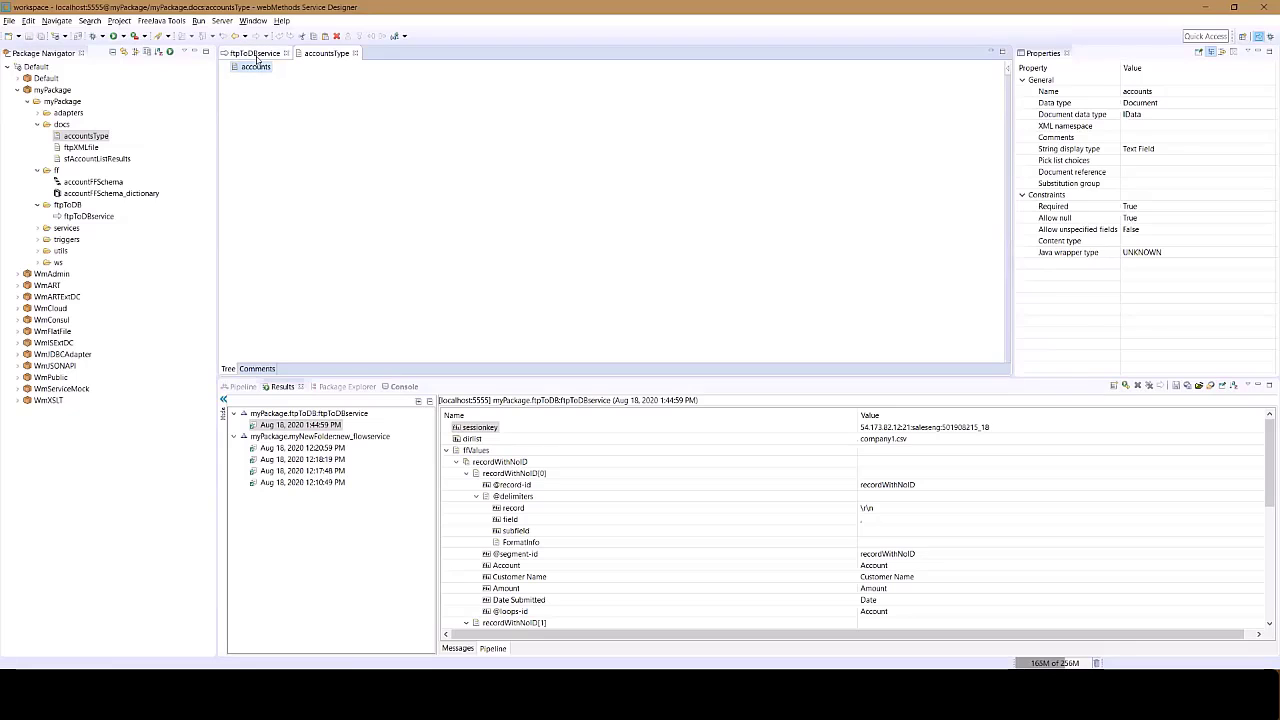
pyautogui.click(325, 53)
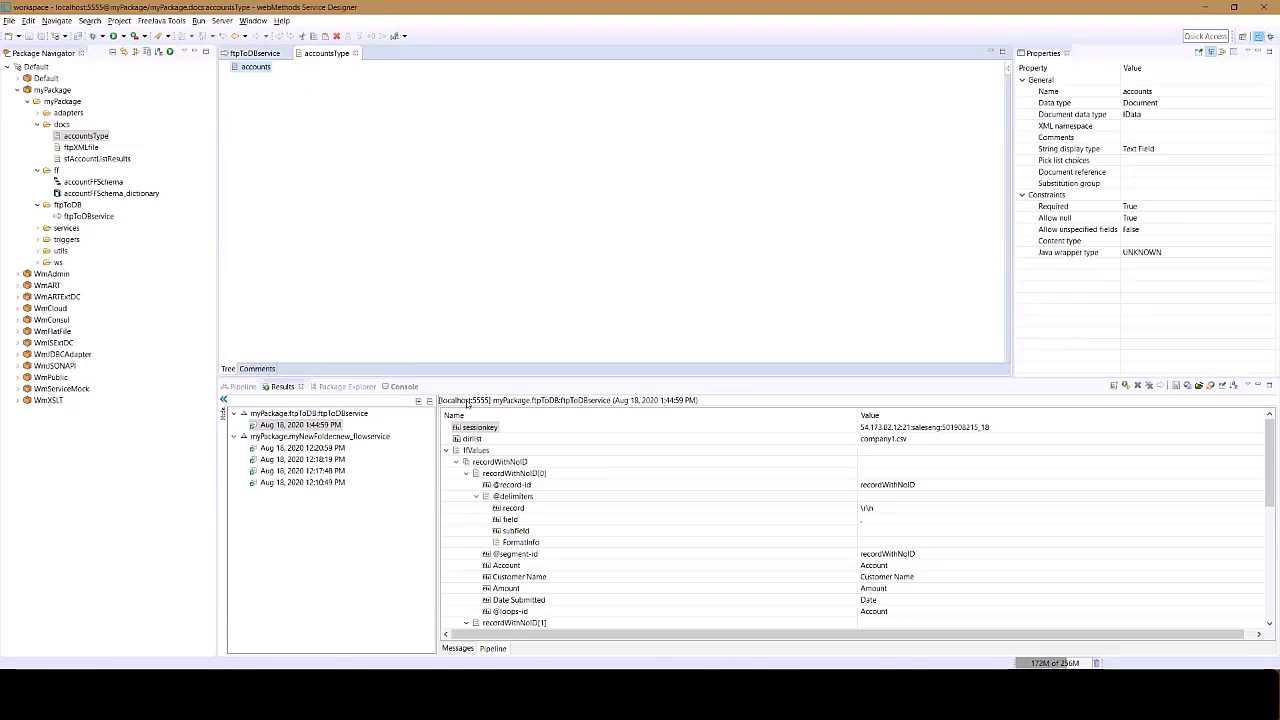
pyautogui.click(500, 464)
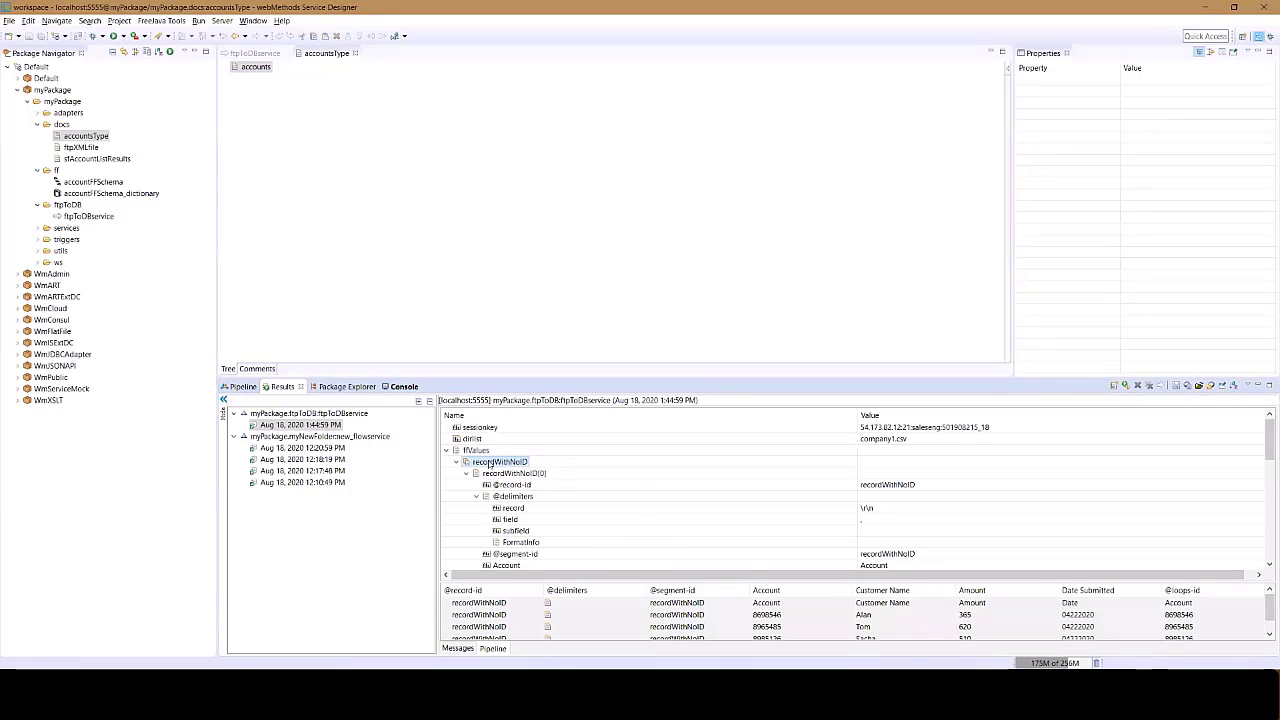
pyautogui.rightClick(492, 463)
pyautogui.click(514, 482)
pyautogui.rightClick(298, 153)
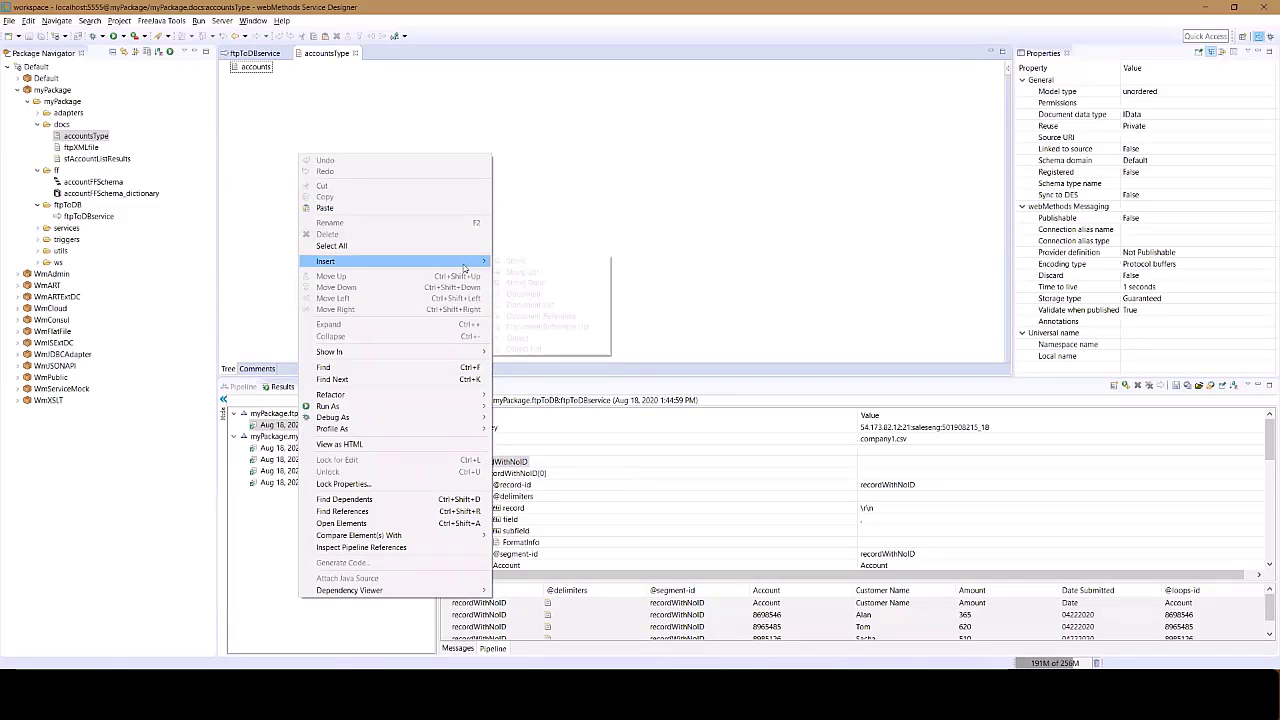
pyautogui.click(349, 207)
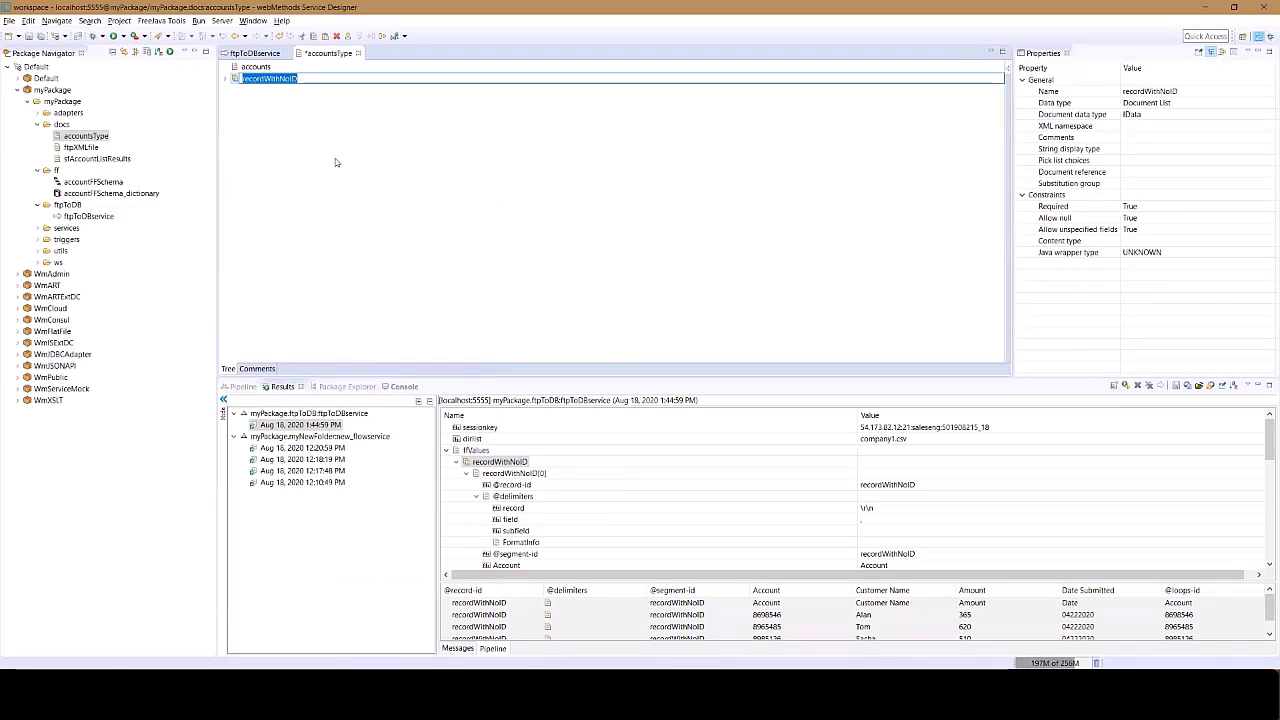
pyautogui.click(336, 162)
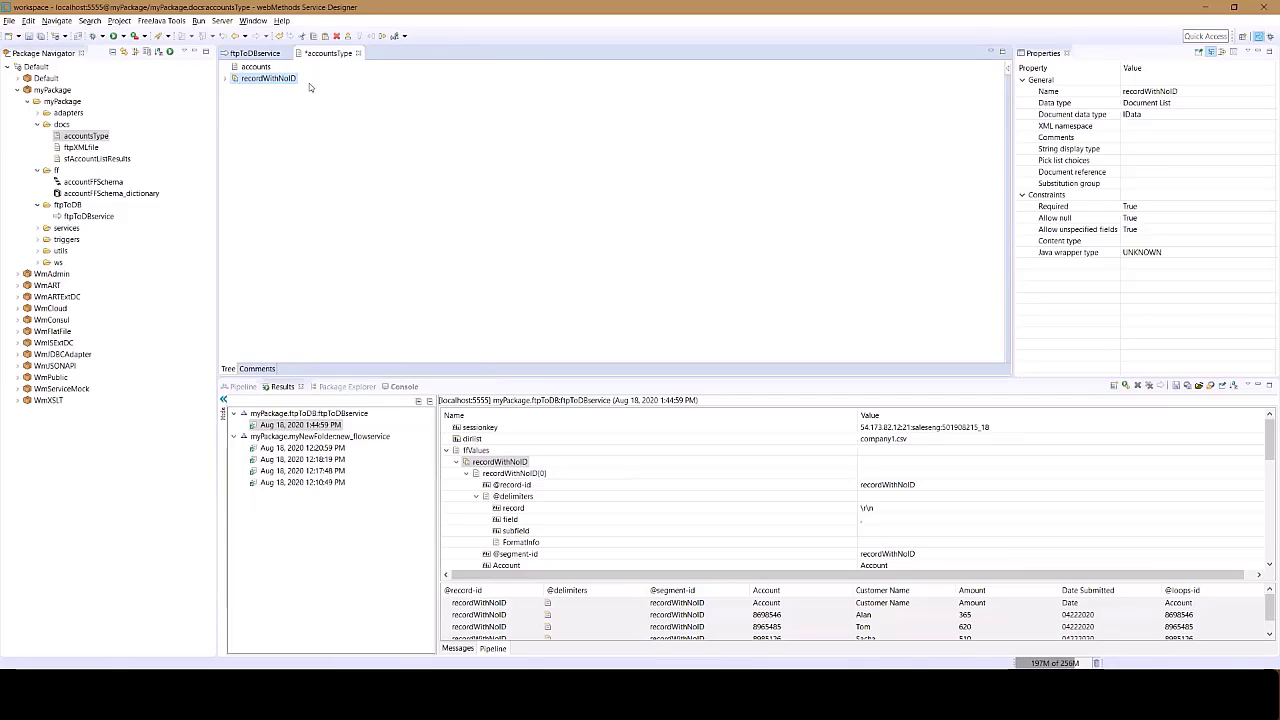
pyautogui.click(383, 37)
pyautogui.click(237, 79)
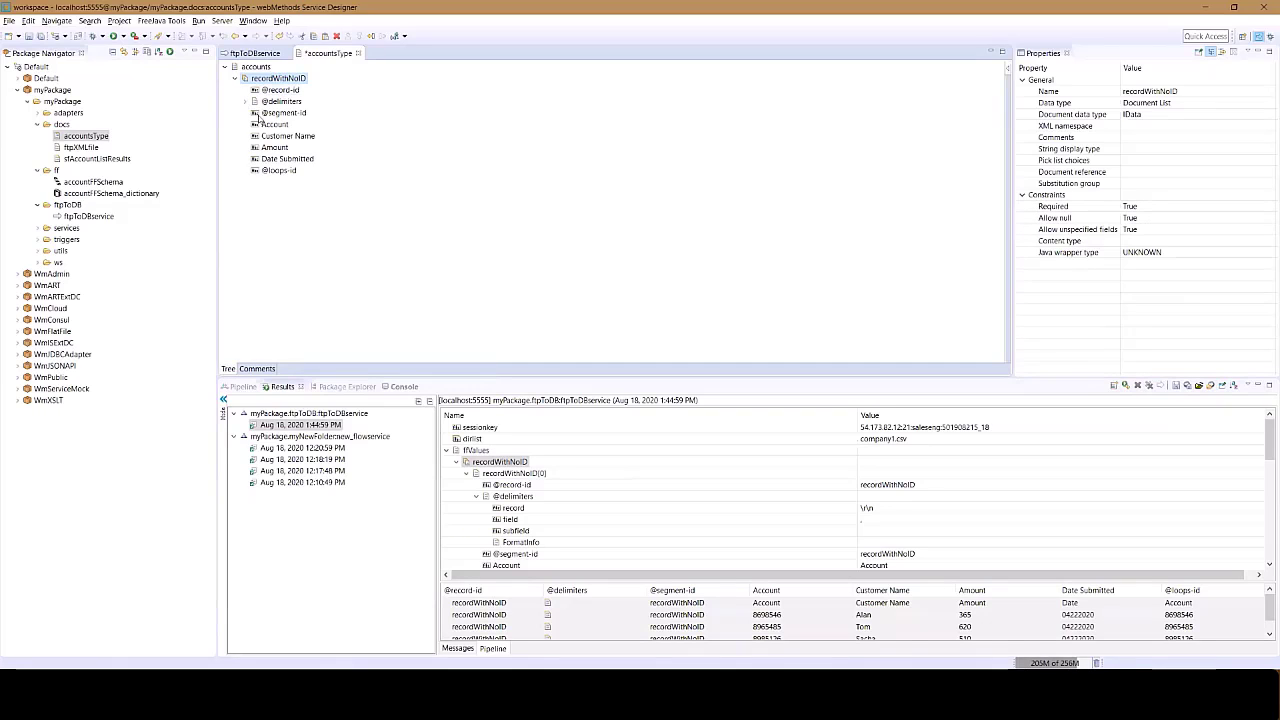
pyautogui.click(245, 101)
pyautogui.click(355, 239)
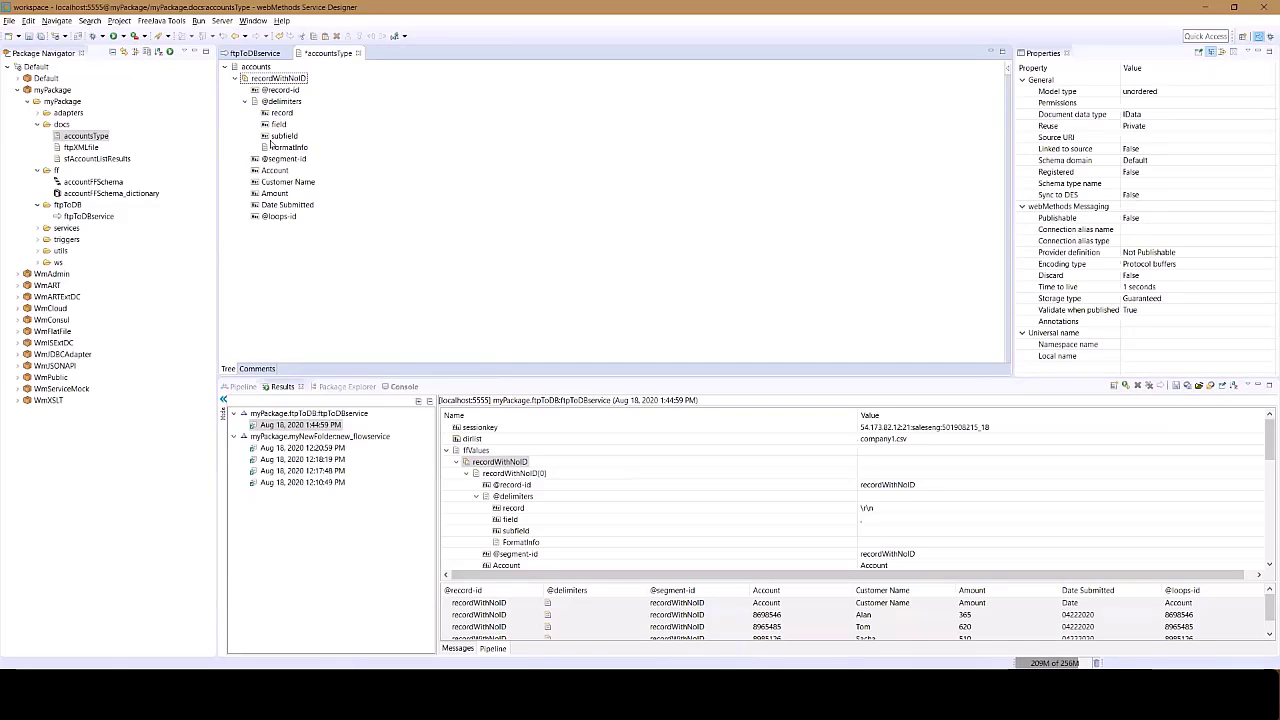
pyautogui.hotkey('ctrl', 's')
# Step: Add an accountsType document reference named accounts to the pipeline output of ftpToDBservice's convertToValues step
pyautogui.click(255, 53)
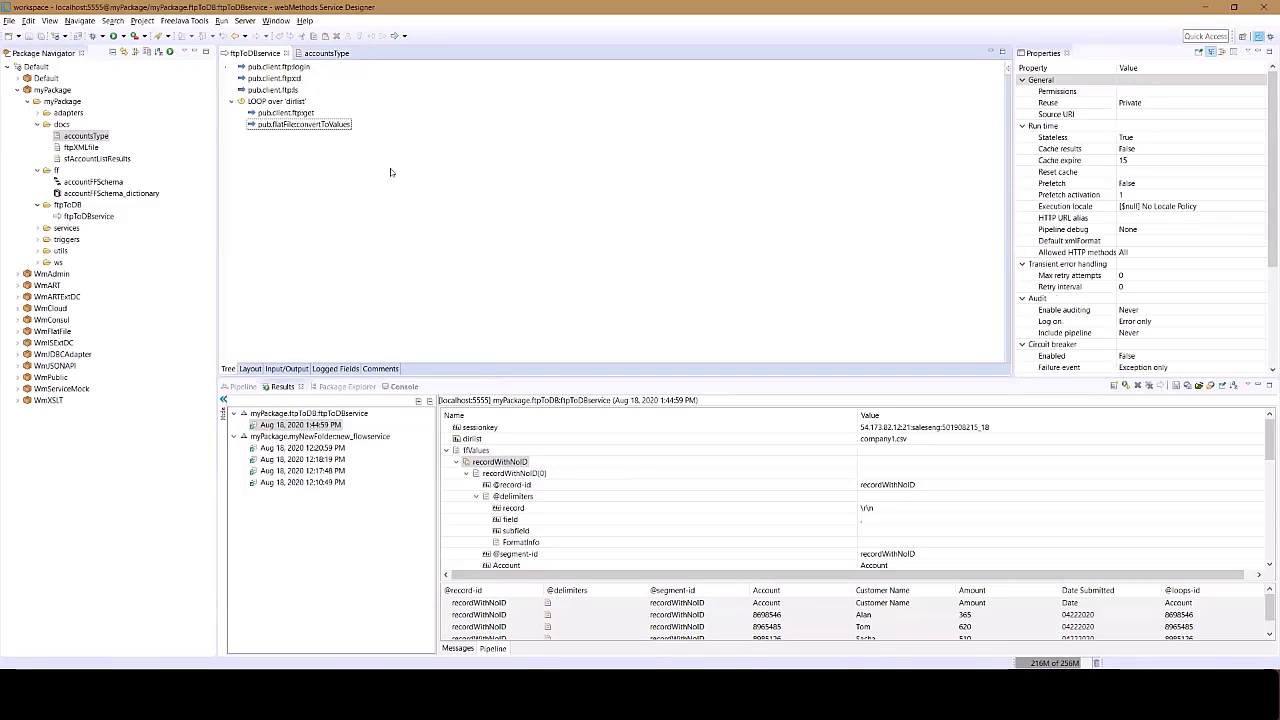
pyautogui.click(340, 127)
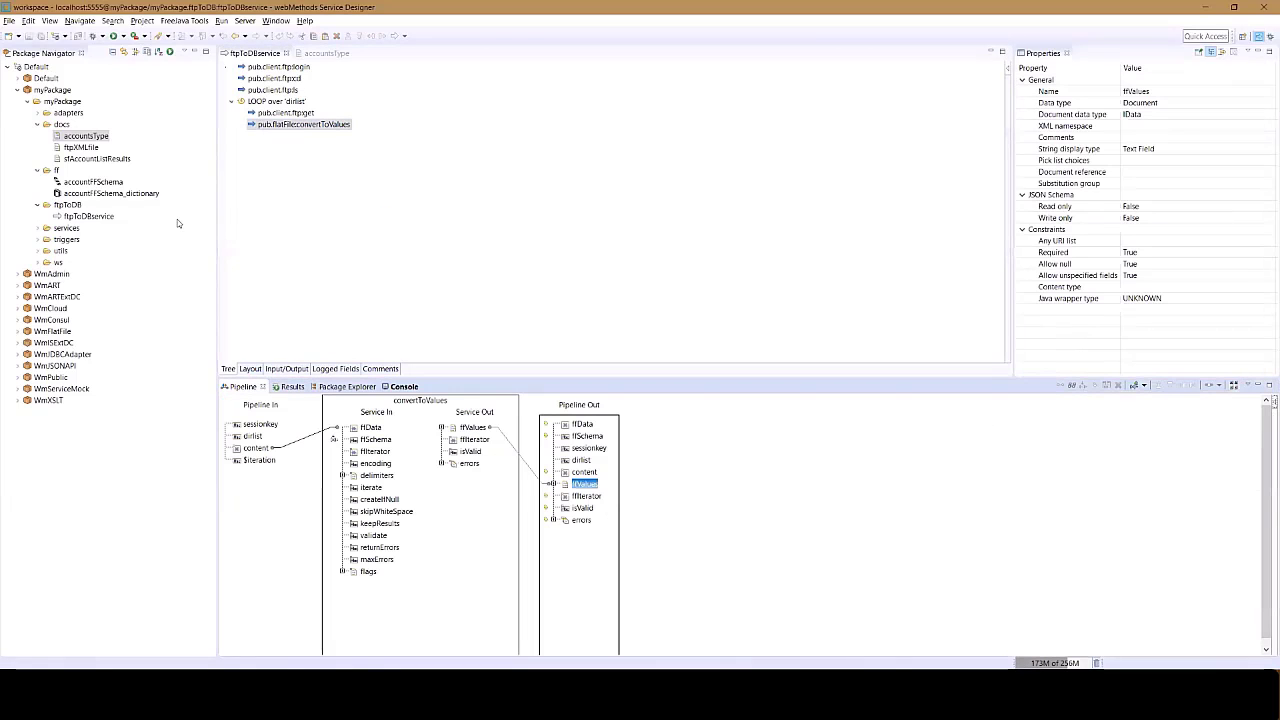
pyautogui.moveTo(85, 136); pyautogui.dragTo(586, 574)
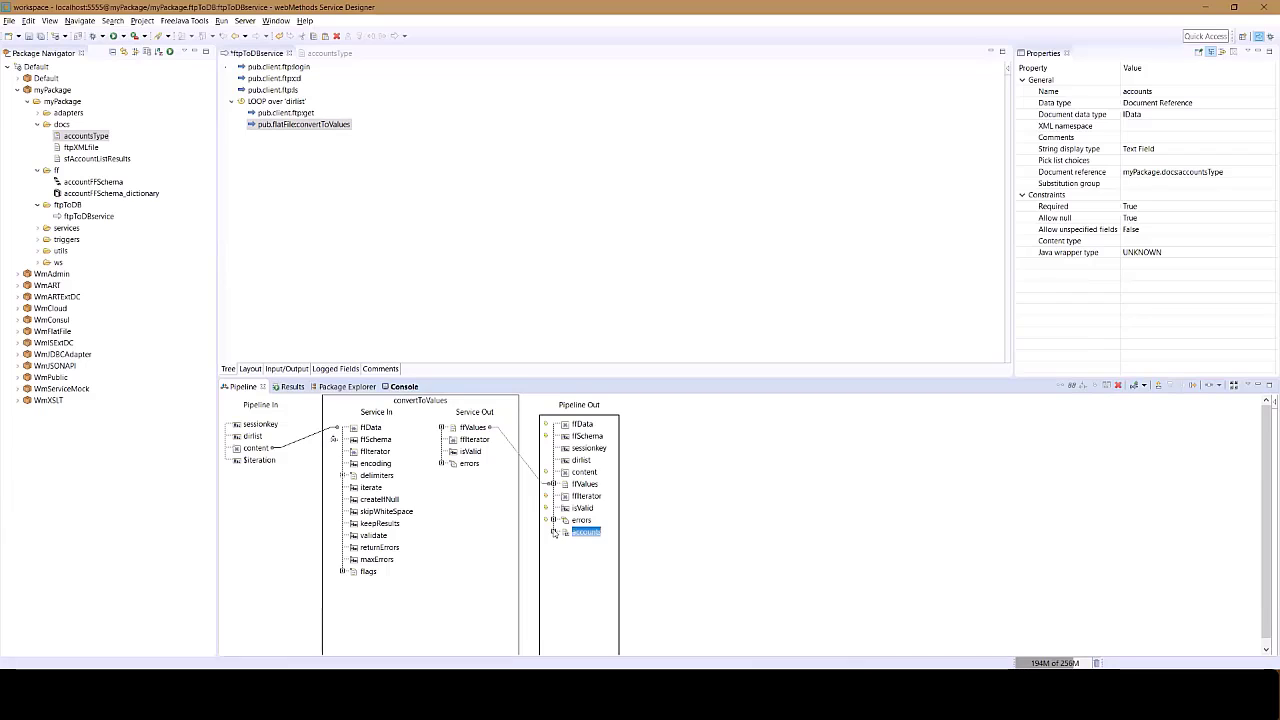
# Step: Map the convertToValues output ffValues to the inner accounts document and drop ffValues from the pipeline output
pyautogui.click(554, 532)
pyautogui.click(565, 546)
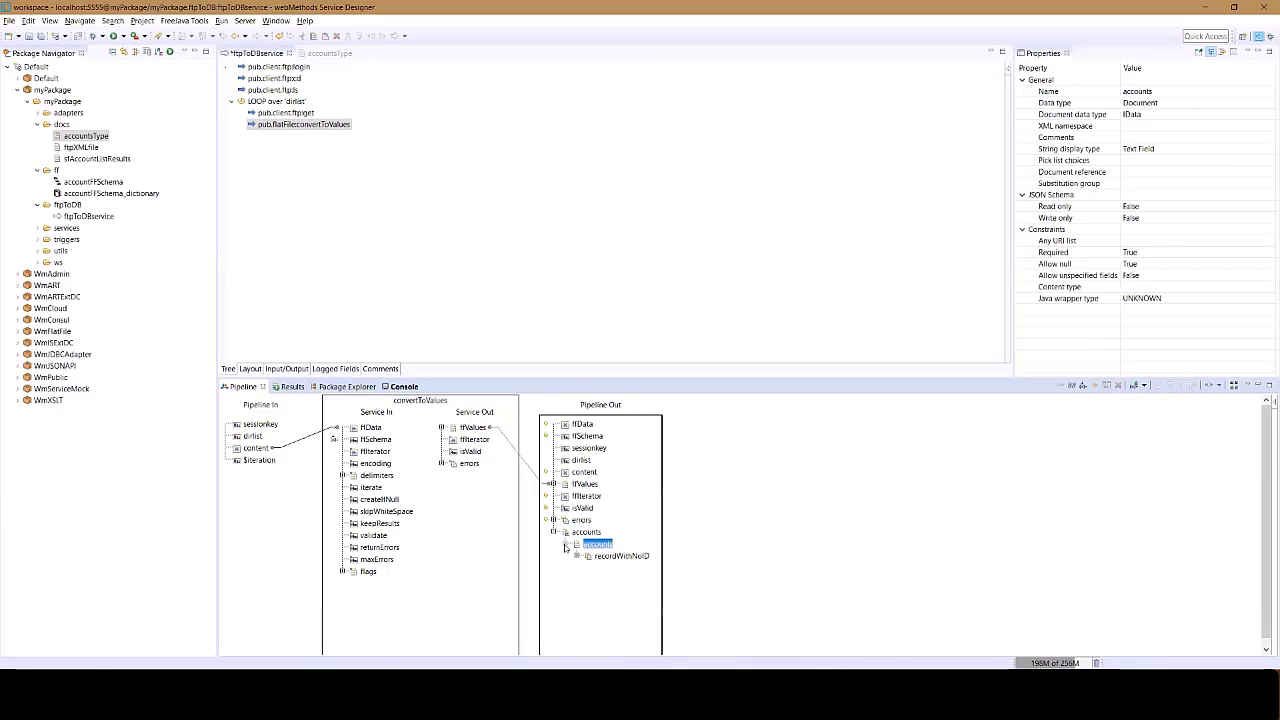
pyautogui.moveTo(489, 427)
pyautogui.mouseDown()
pyautogui.moveTo(543, 522)
pyautogui.moveTo(592, 543)
pyautogui.mouseUp()
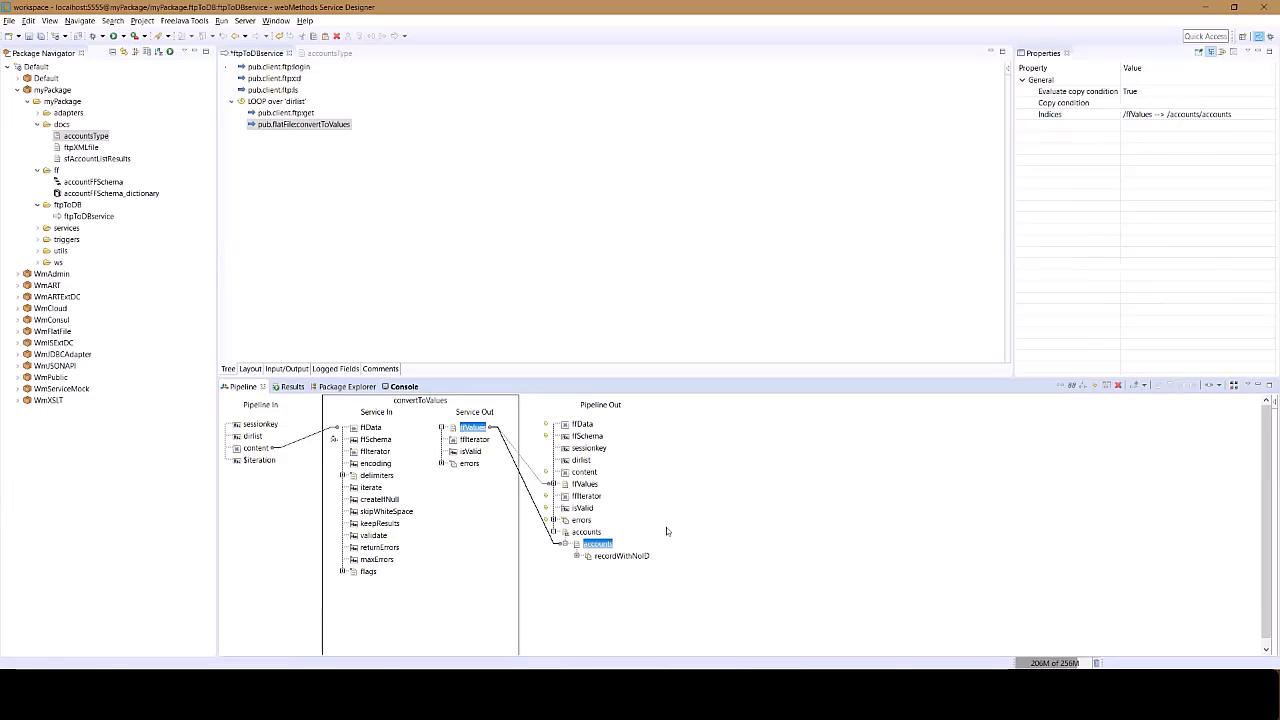
pyautogui.click(586, 484)
pyautogui.click(1093, 387)
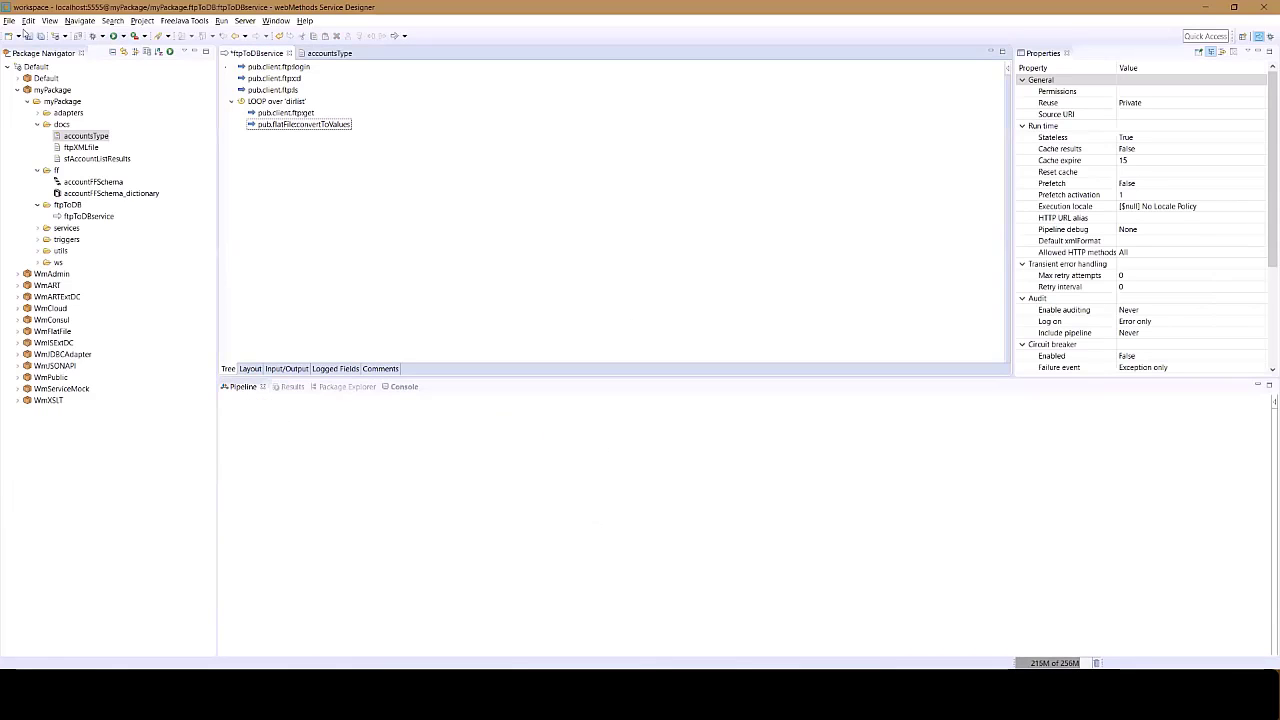
# Step: Save and run ftpToDBservice, and display the recordWithNoID rows in an enlarged results table
pyautogui.click(29, 37)
pyautogui.click(113, 36)
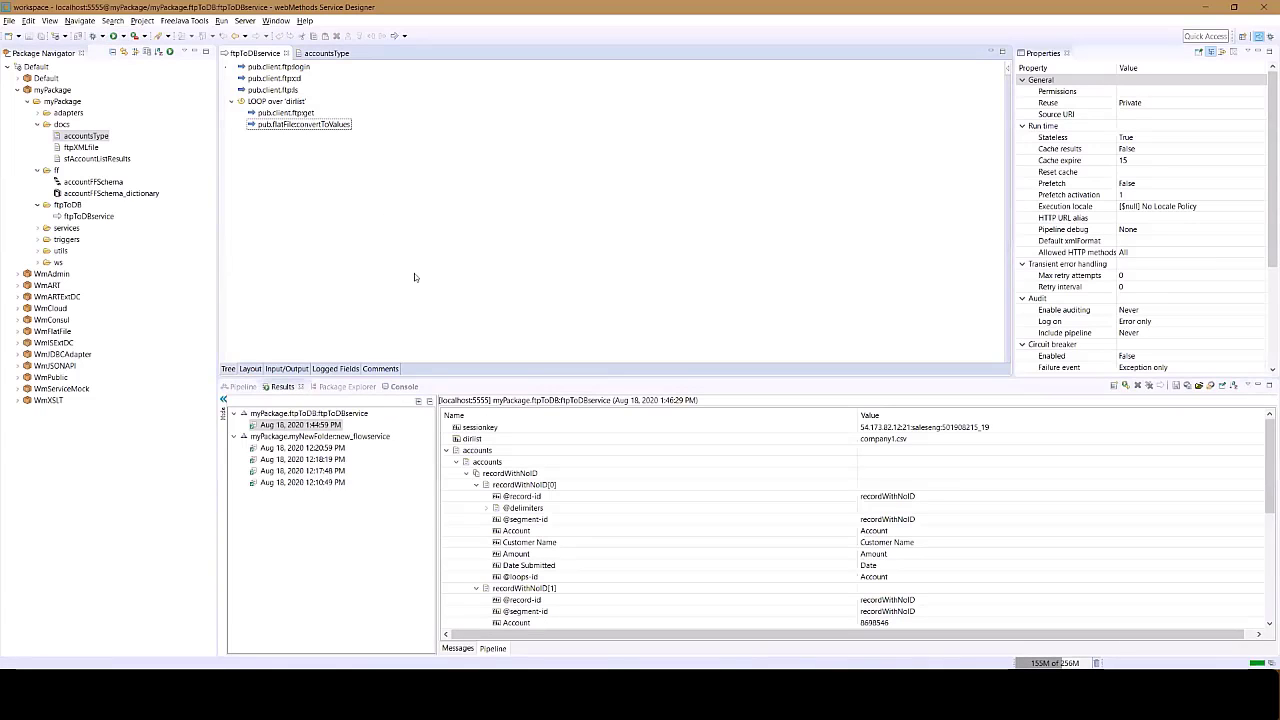
pyautogui.click(512, 474)
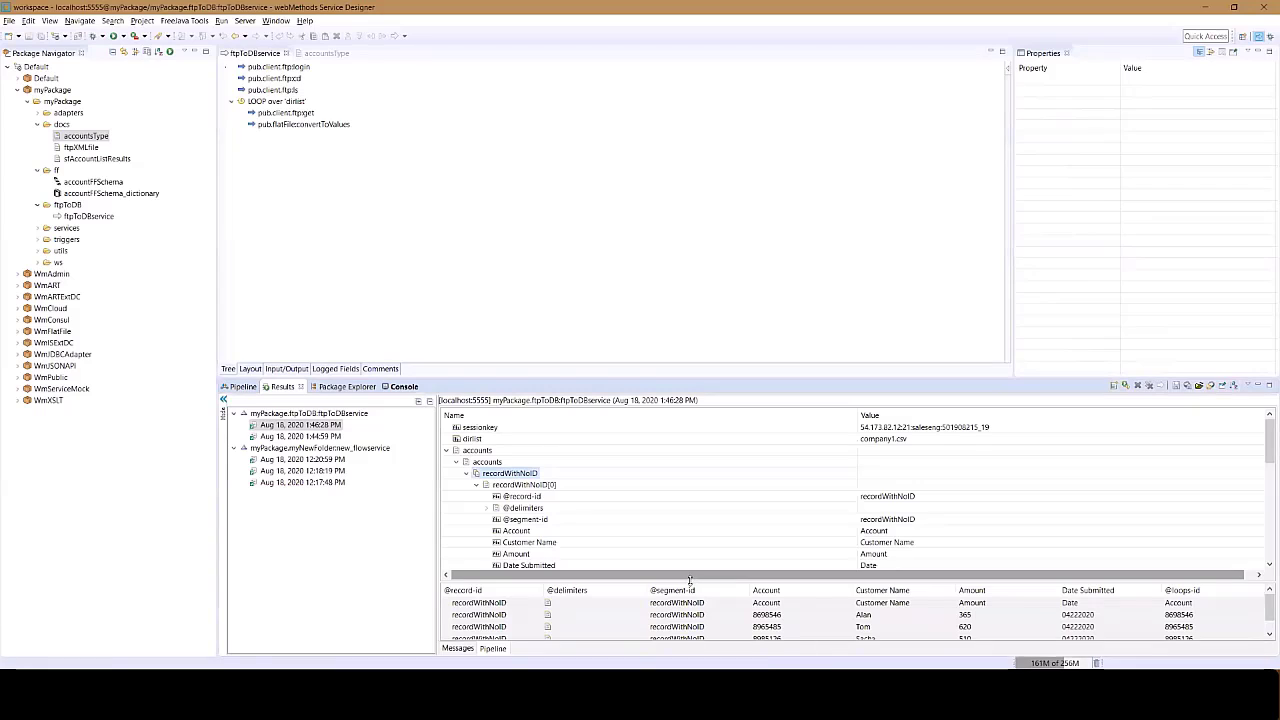
pyautogui.moveTo(690, 582); pyautogui.dragTo(690, 514)
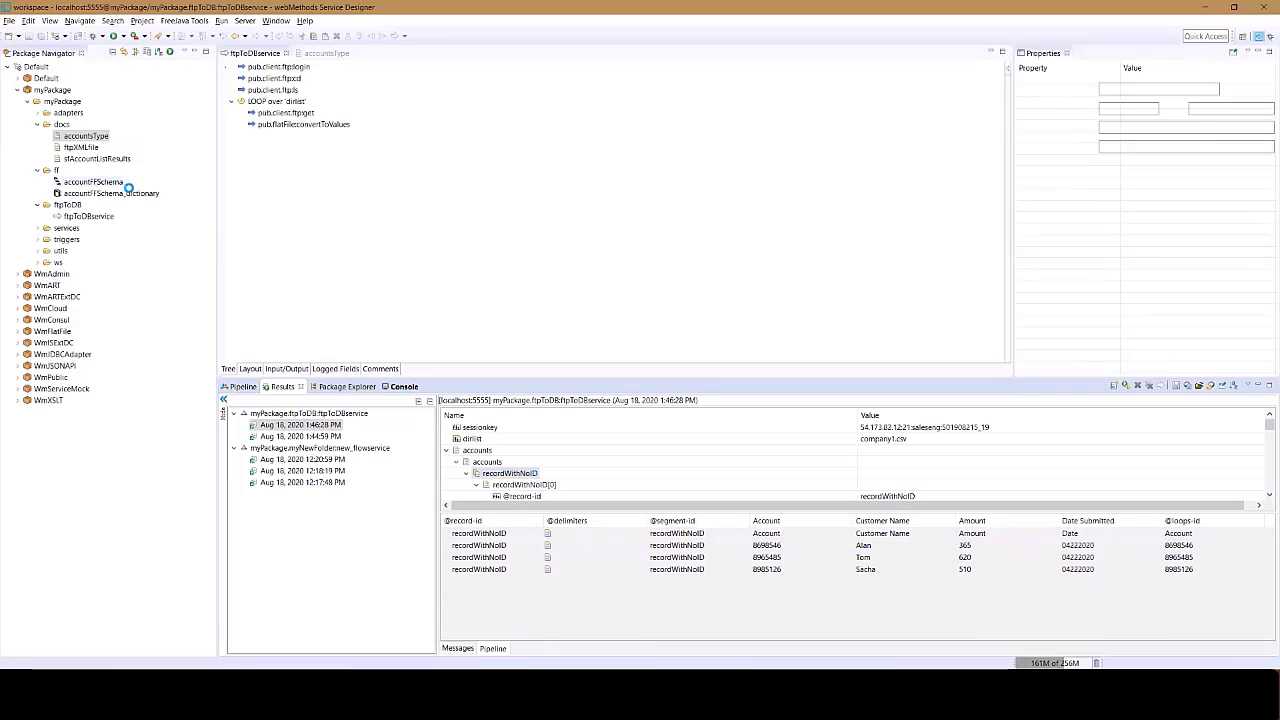
# Step: Review accountFFSchema and accountFFSchema_dictionary, and close both along with accountsType
pyautogui.click(128, 187)
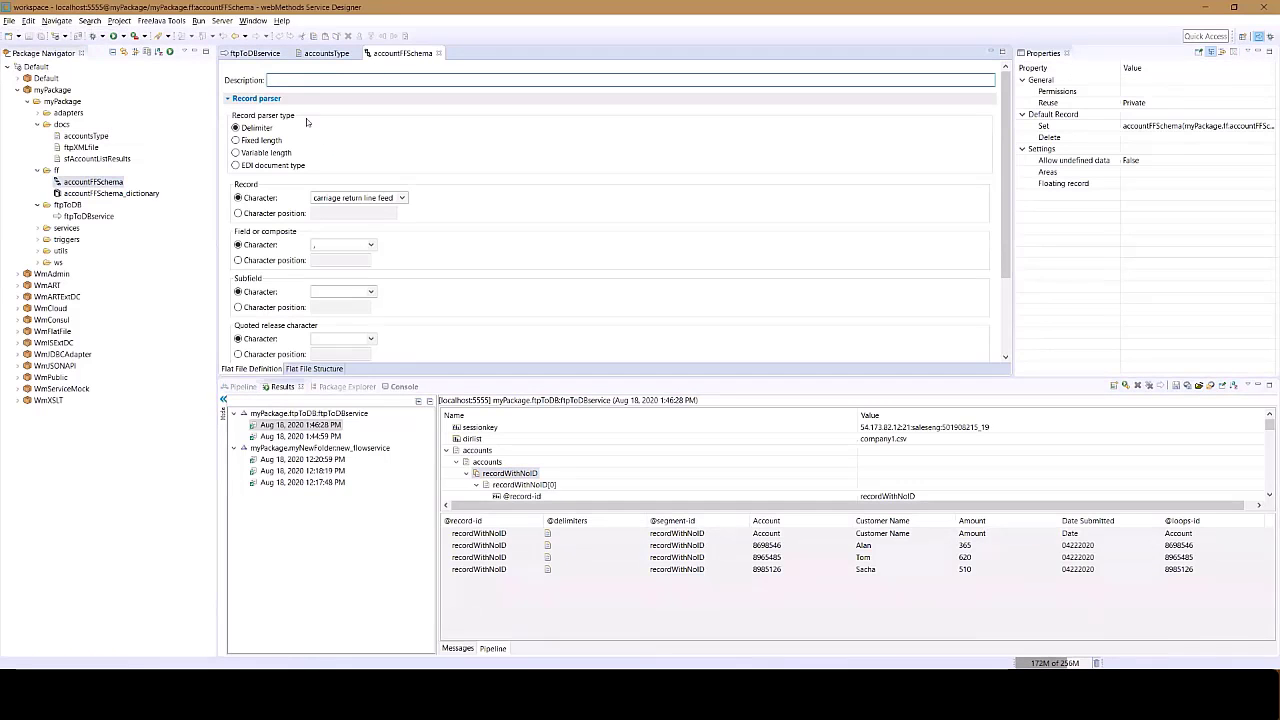
pyautogui.doubleClick(84, 195)
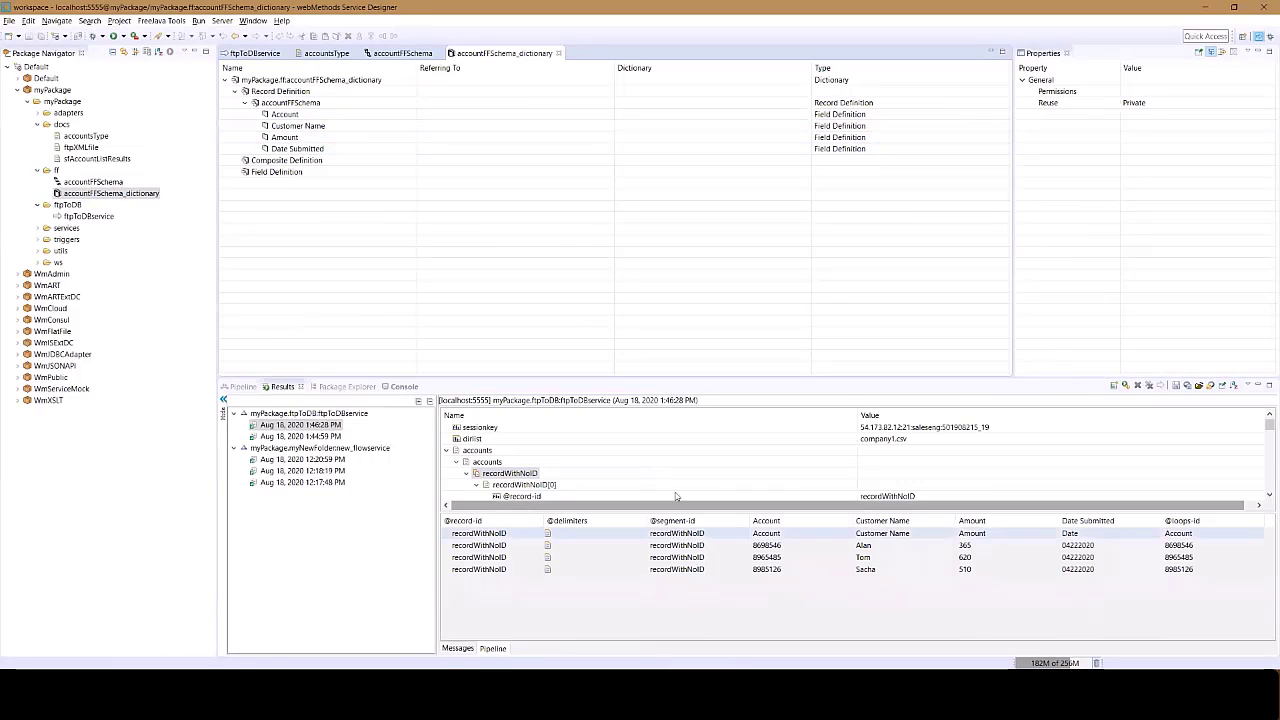
pyautogui.click(559, 53)
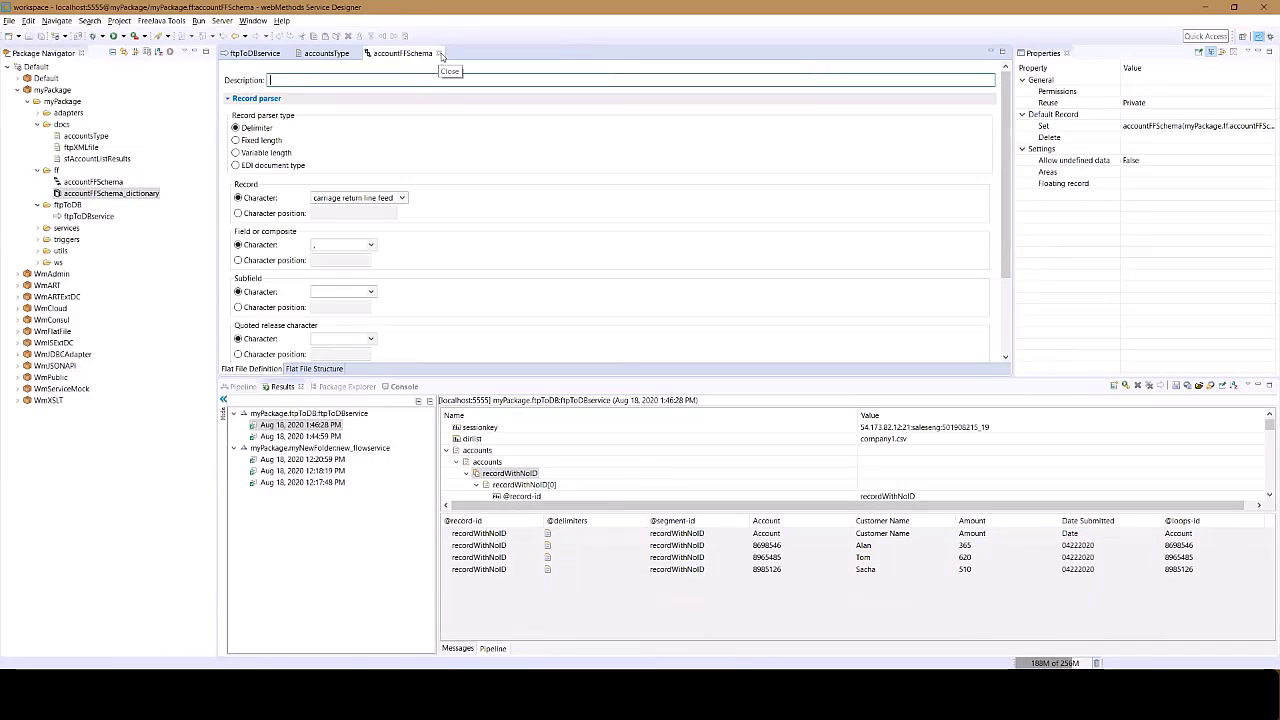
pyautogui.click(441, 55)
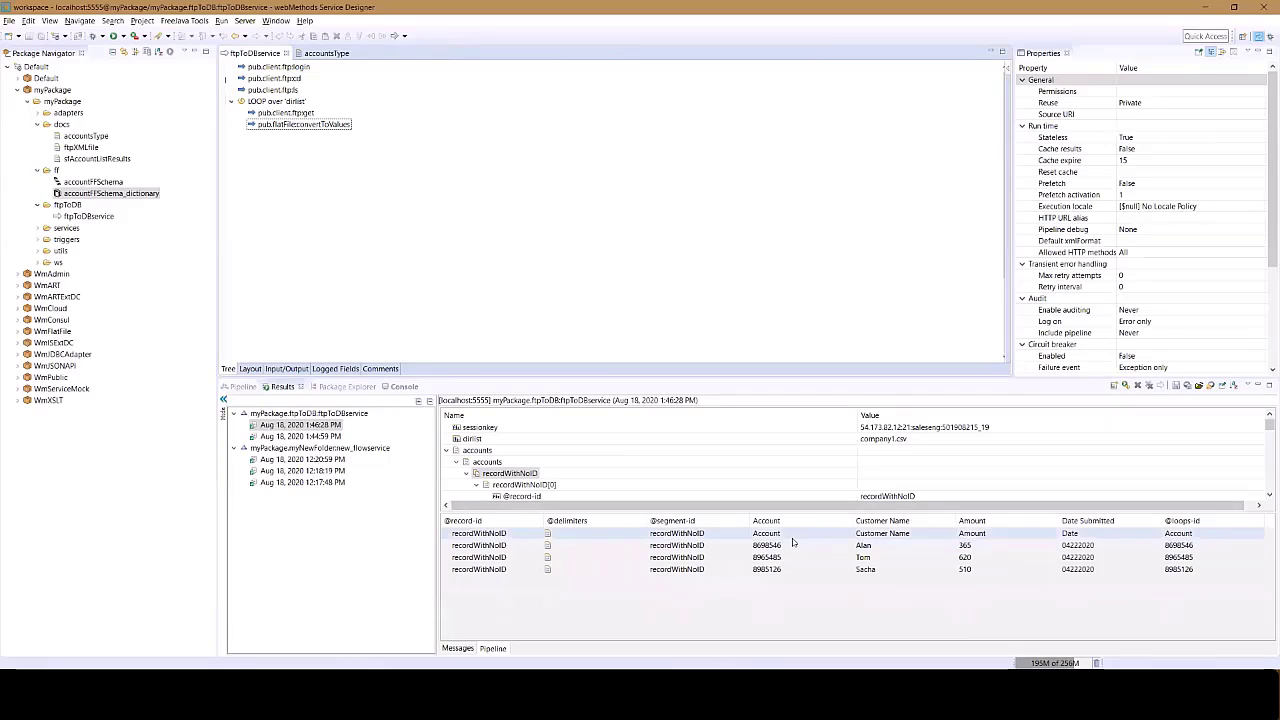
pyautogui.click(330, 53)
pyautogui.click(355, 53)
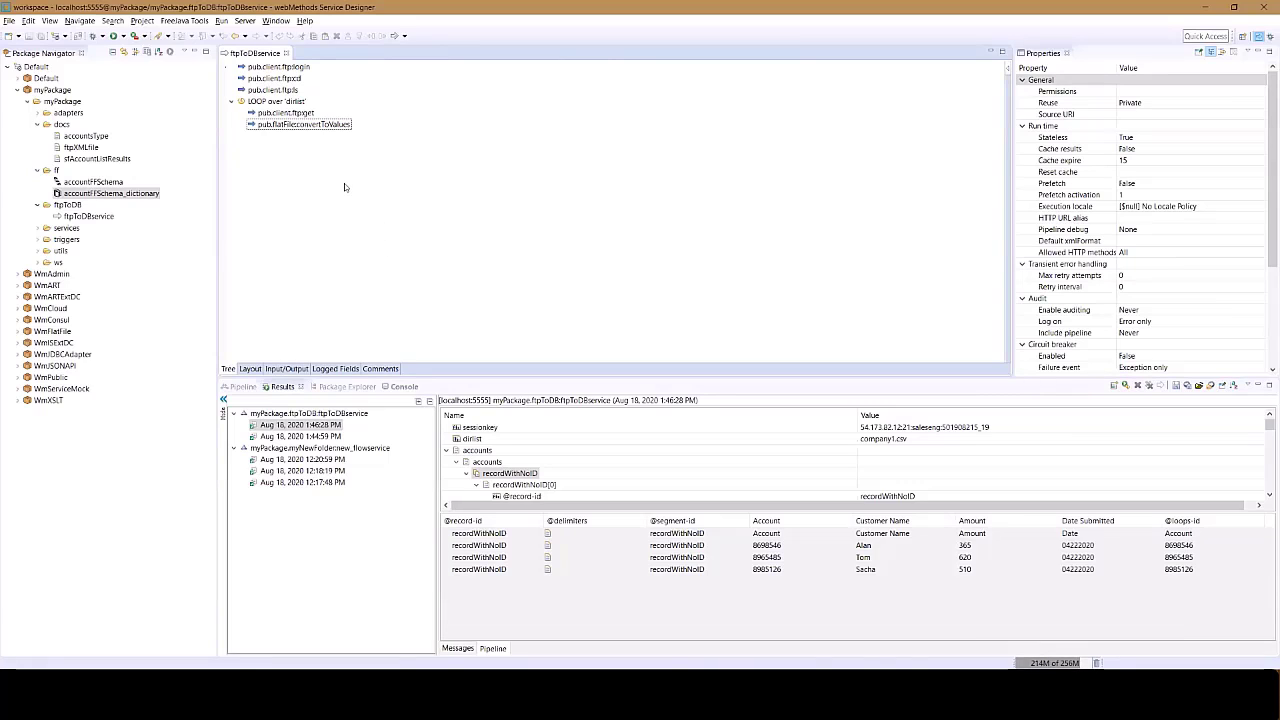
# Step: Insert a MAP step after convertToValues and nest it inside the LOOP over dirlist
pyautogui.click(316, 126)
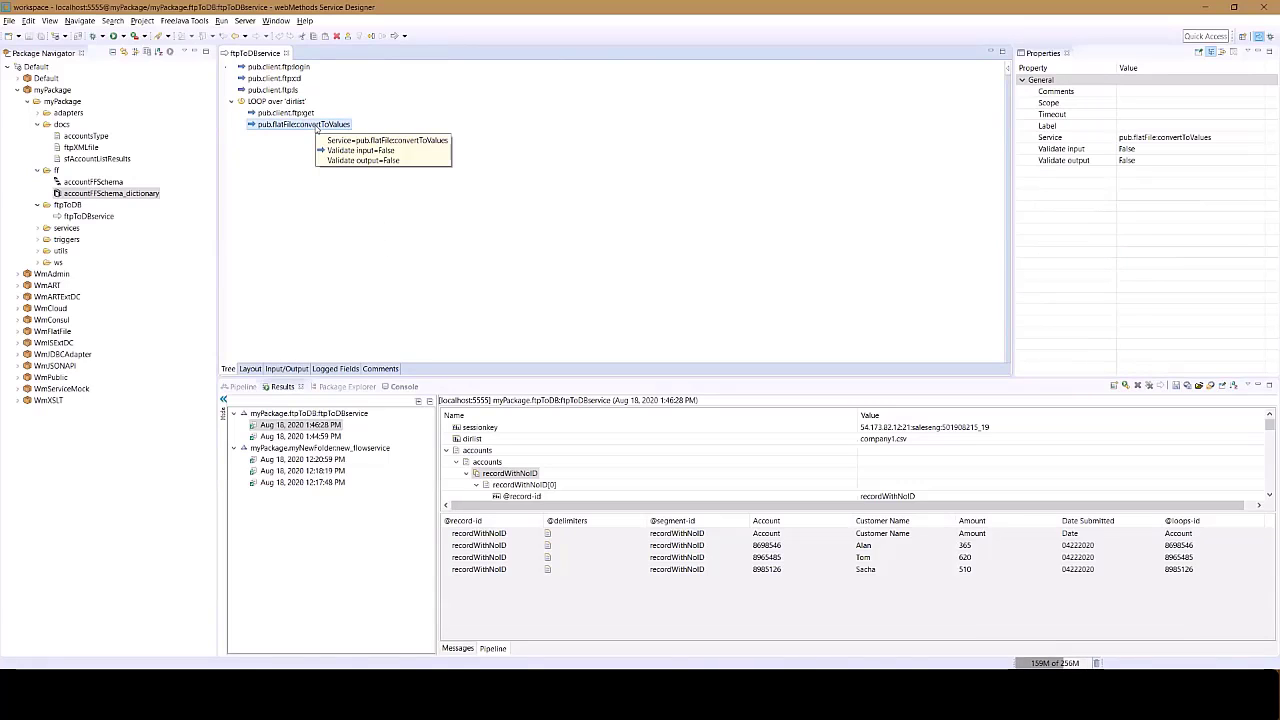
pyautogui.rightClick(306, 123)
pyautogui.click(291, 153)
pyautogui.rightClick(291, 153)
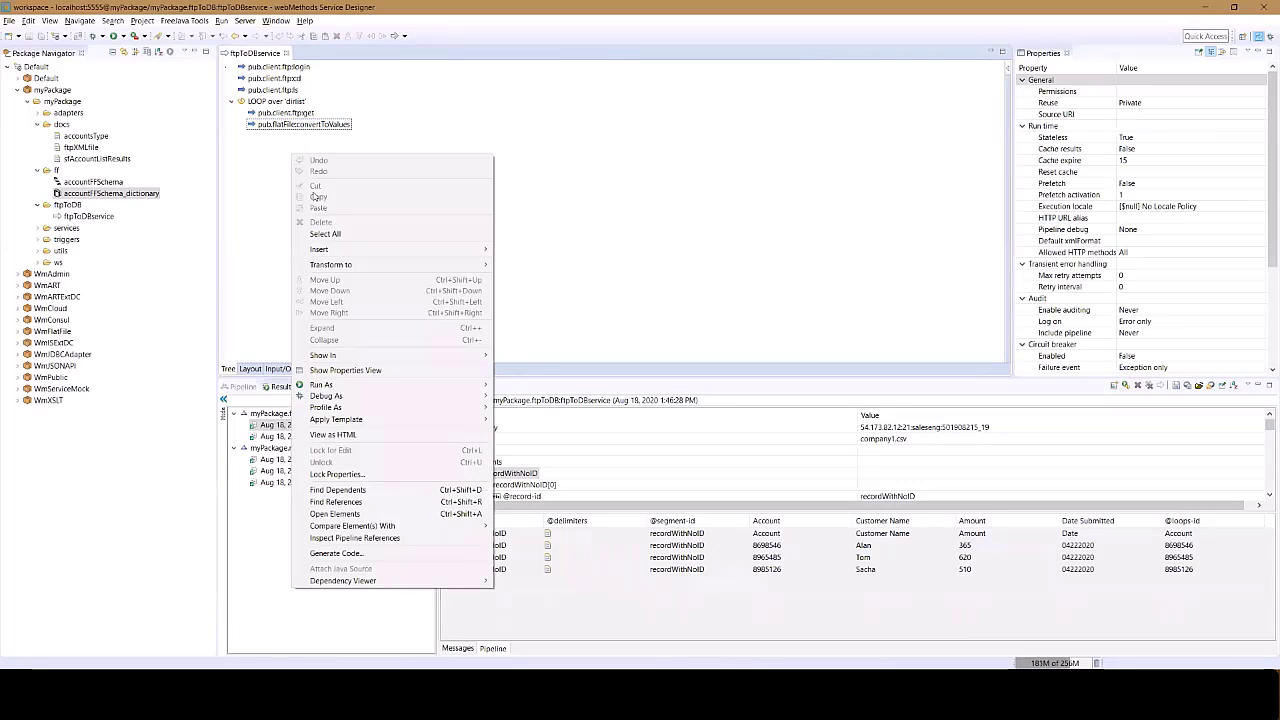
pyautogui.moveTo(470, 250)
pyautogui.click(510, 249)
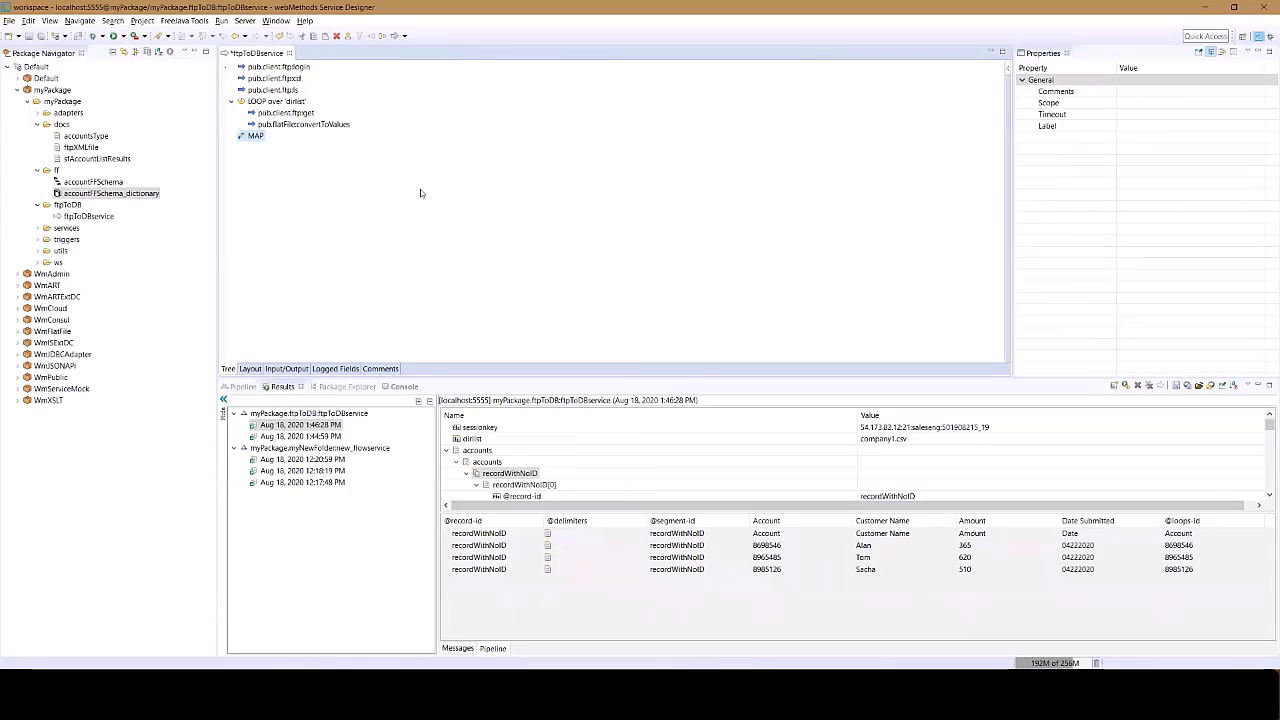
pyautogui.click(380, 37)
# Step: In the MAP step's pipeline, create a ForEach mapping from the input recordWithNoID list to the output recordWithNoID list
pyautogui.click(240, 388)
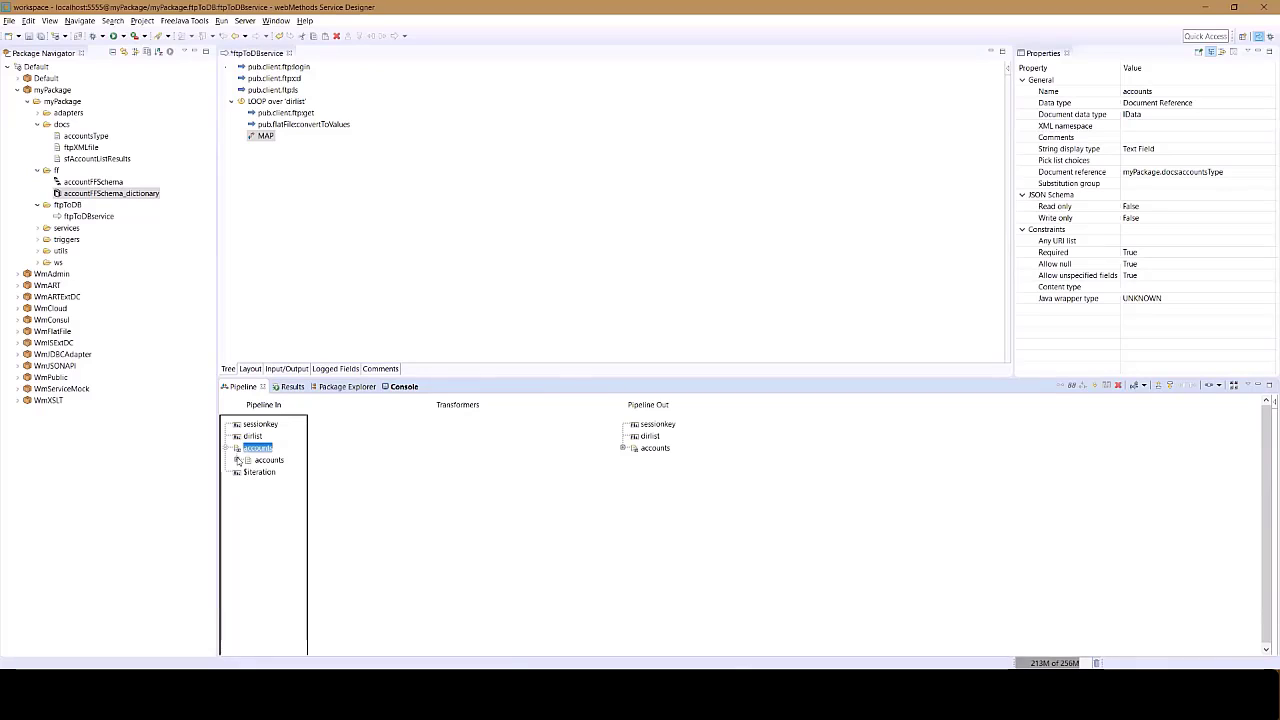
pyautogui.click(238, 461)
pyautogui.click(277, 474)
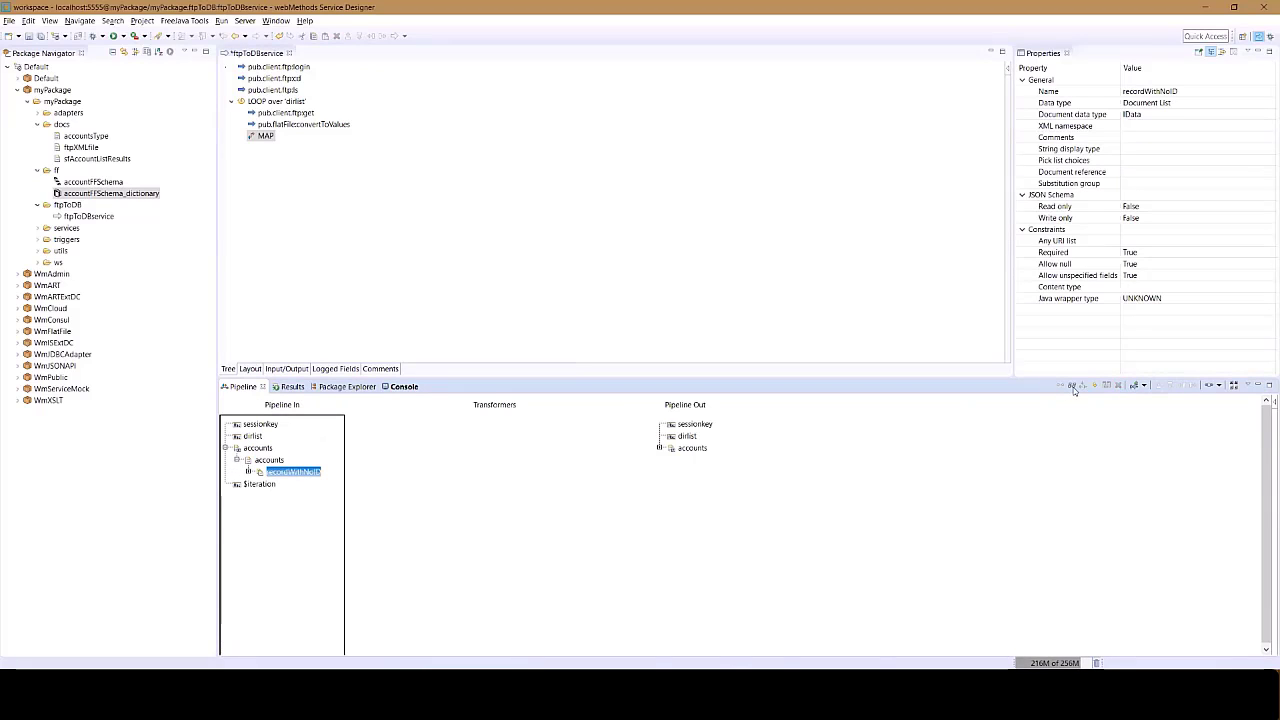
pyautogui.click(659, 447)
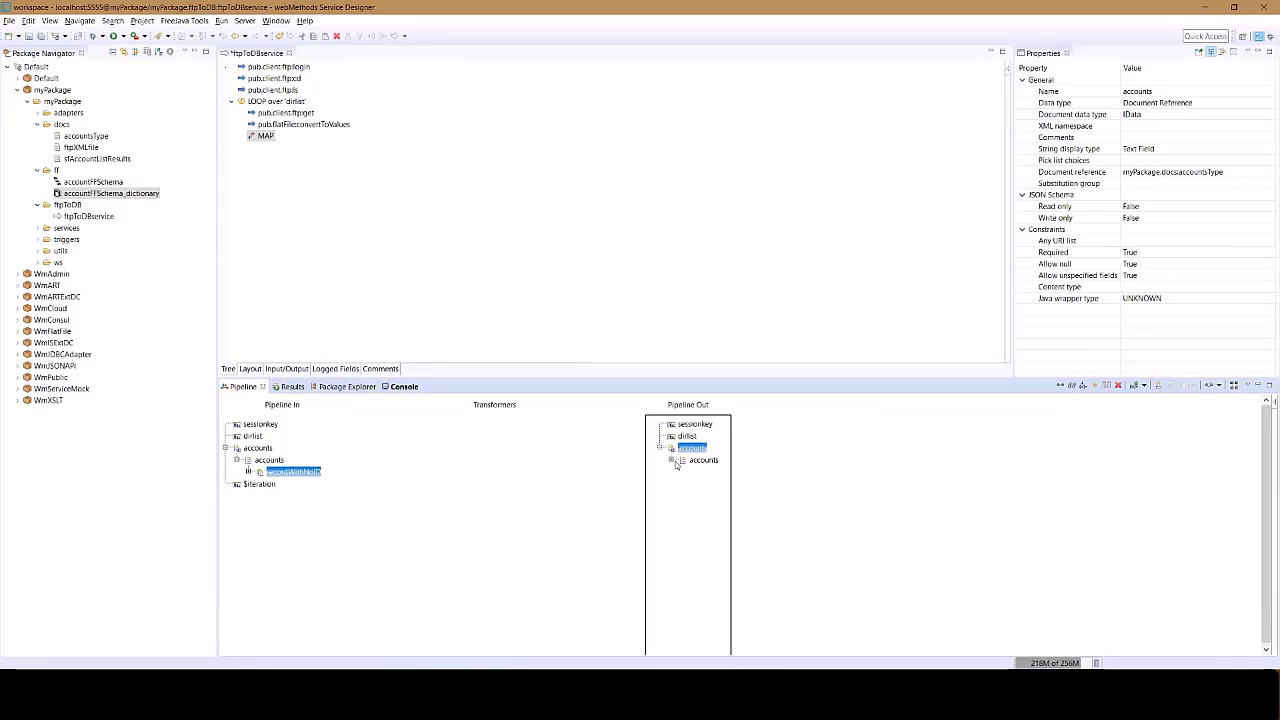
pyautogui.click(673, 461)
pyautogui.click(708, 474)
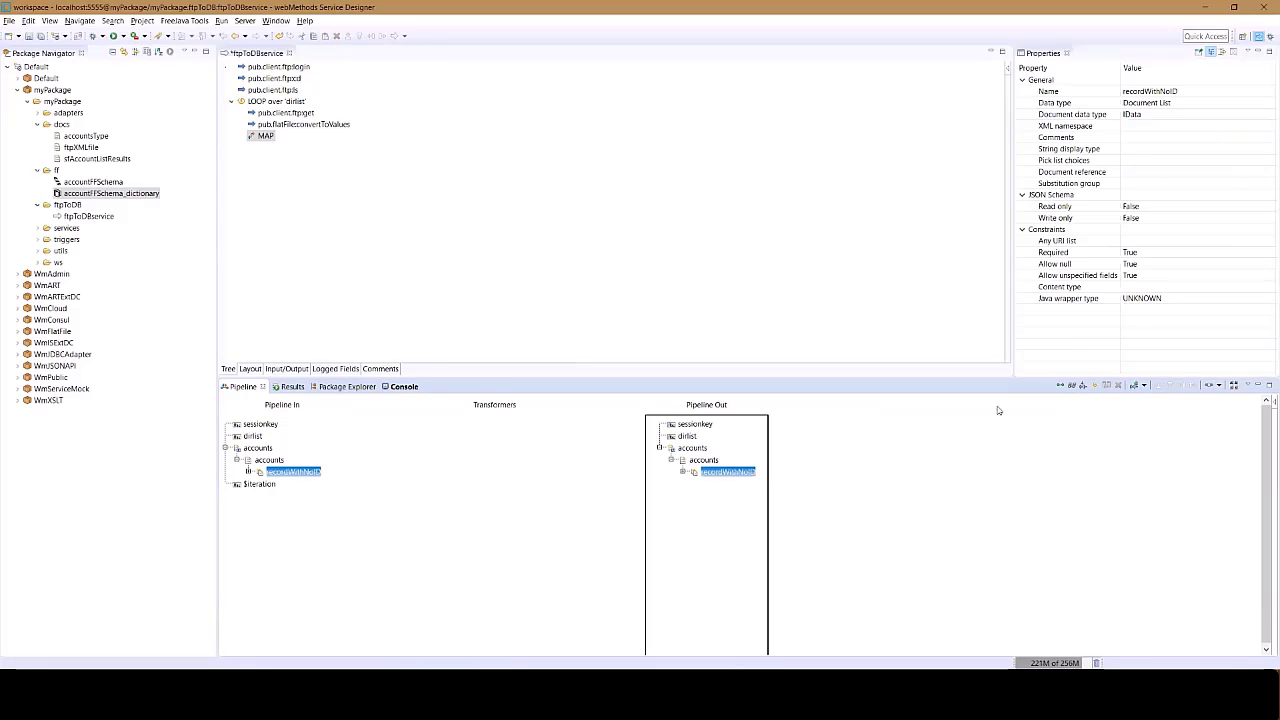
pyautogui.click(1074, 386)
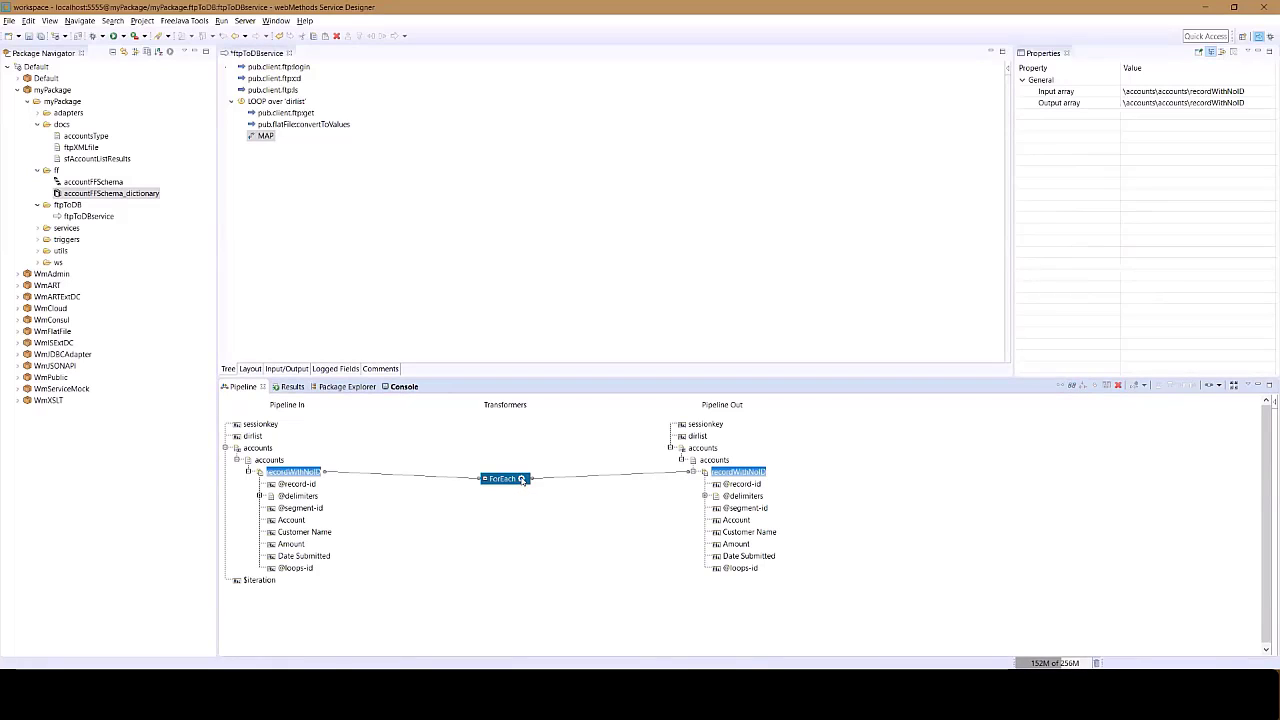
pyautogui.moveTo(521, 479)
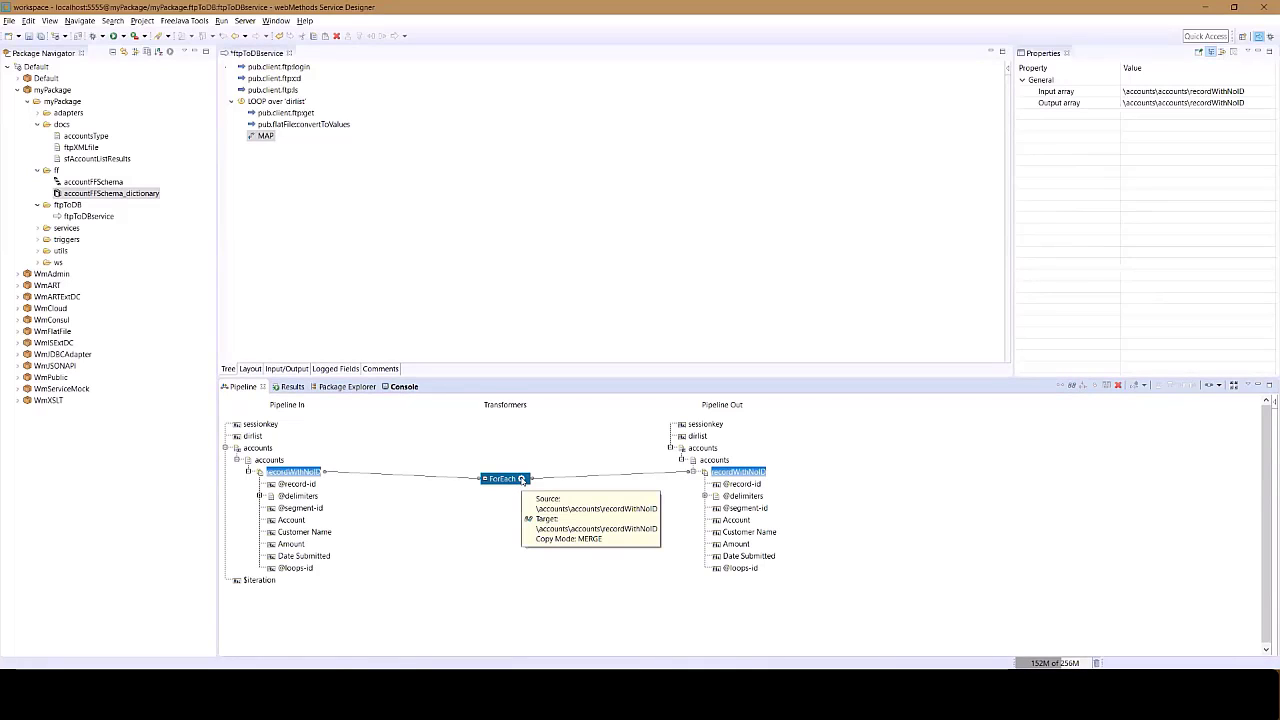
pyautogui.doubleClick(521, 479)
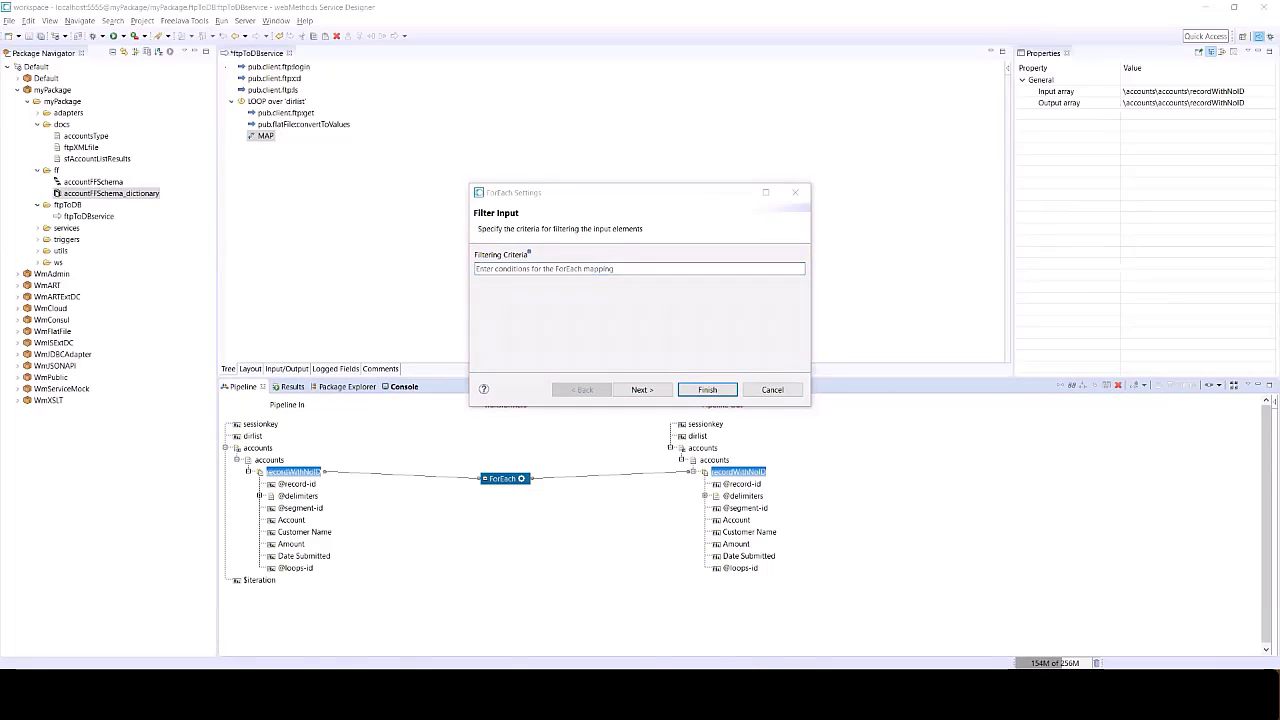
pyautogui.click(549, 272)
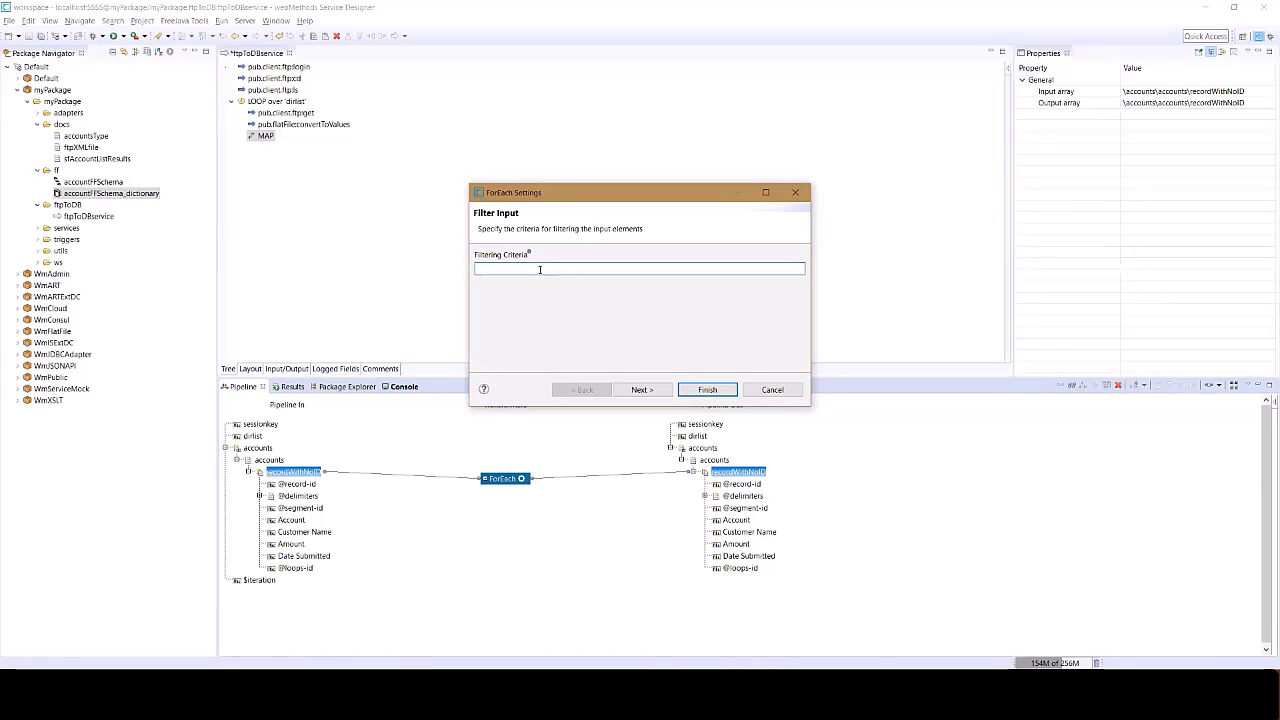
pyautogui.click(772, 391)
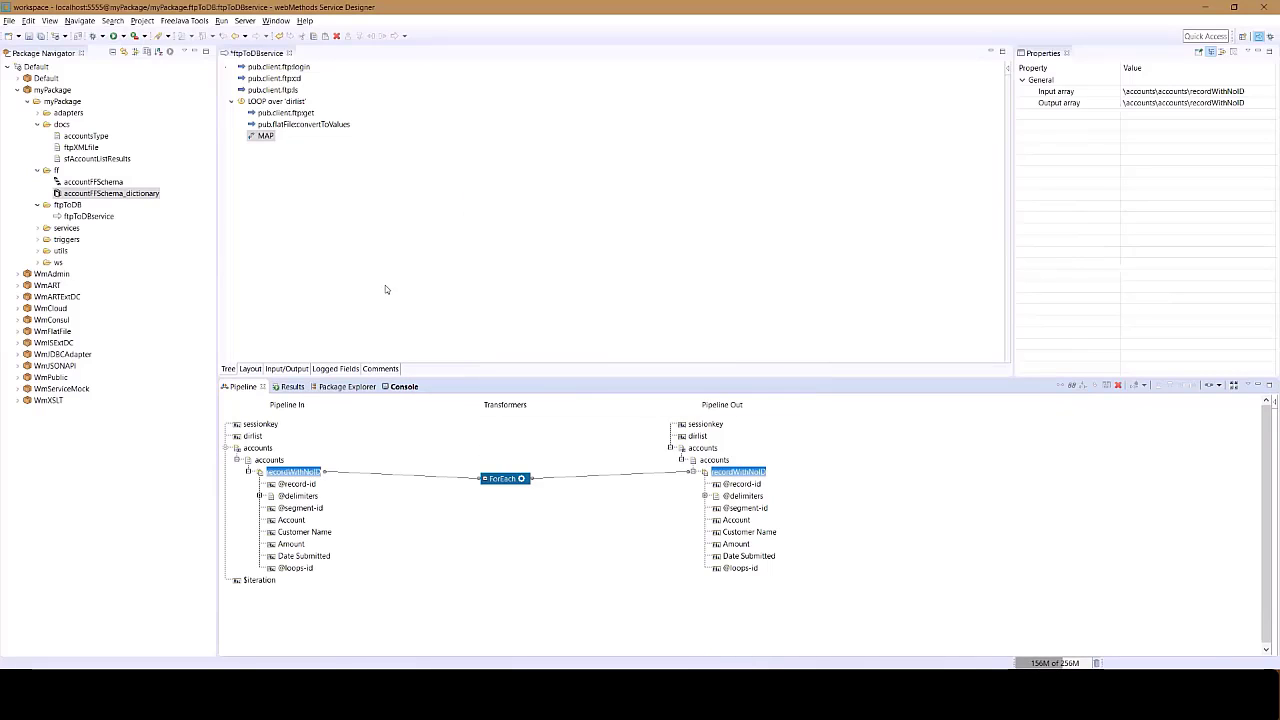
# Step: Copy the path of the Account field under recordWithNoID in the MAP step's pipeline input
pyautogui.rightClick(300, 477)
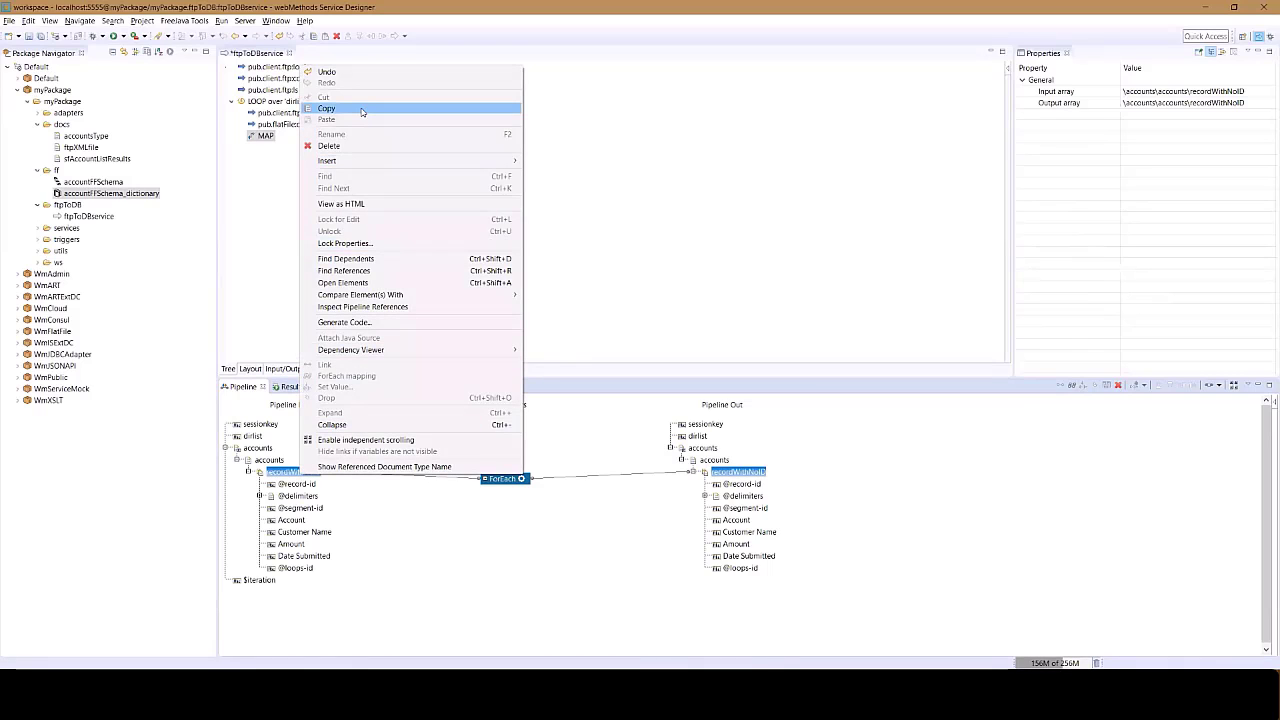
pyautogui.click(301, 522)
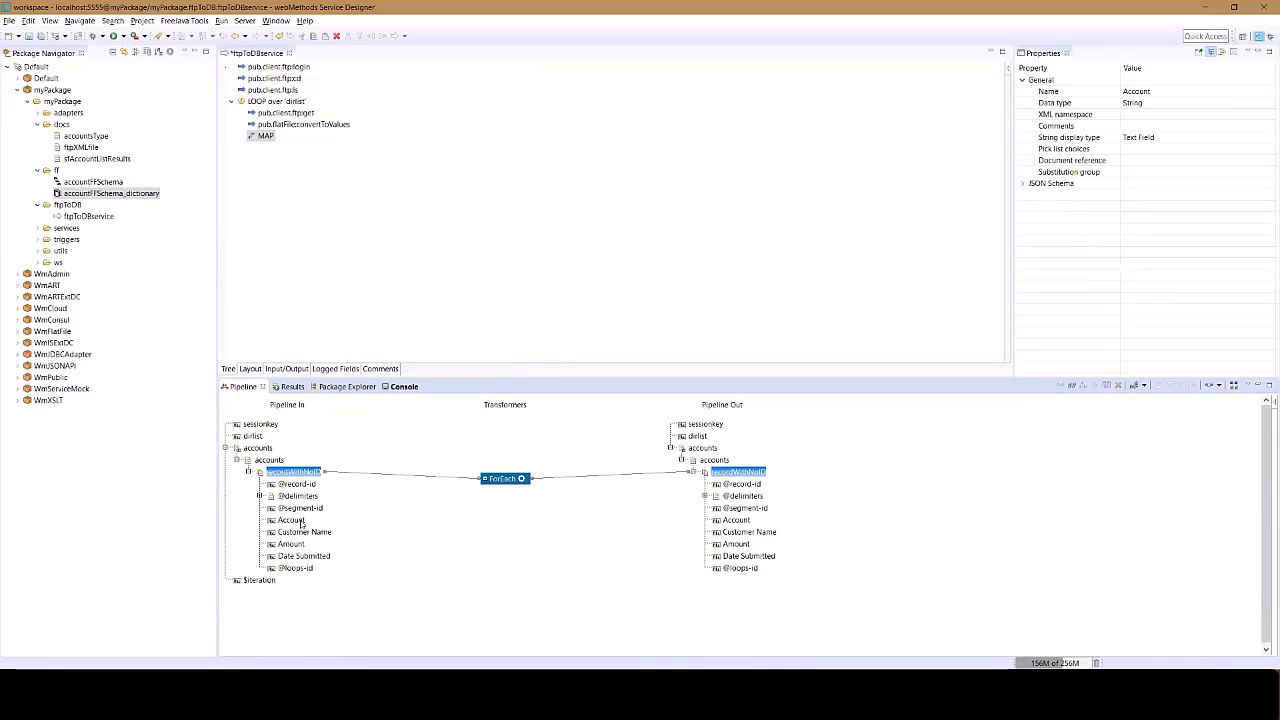
pyautogui.rightClick(301, 522)
pyautogui.click(531, 481)
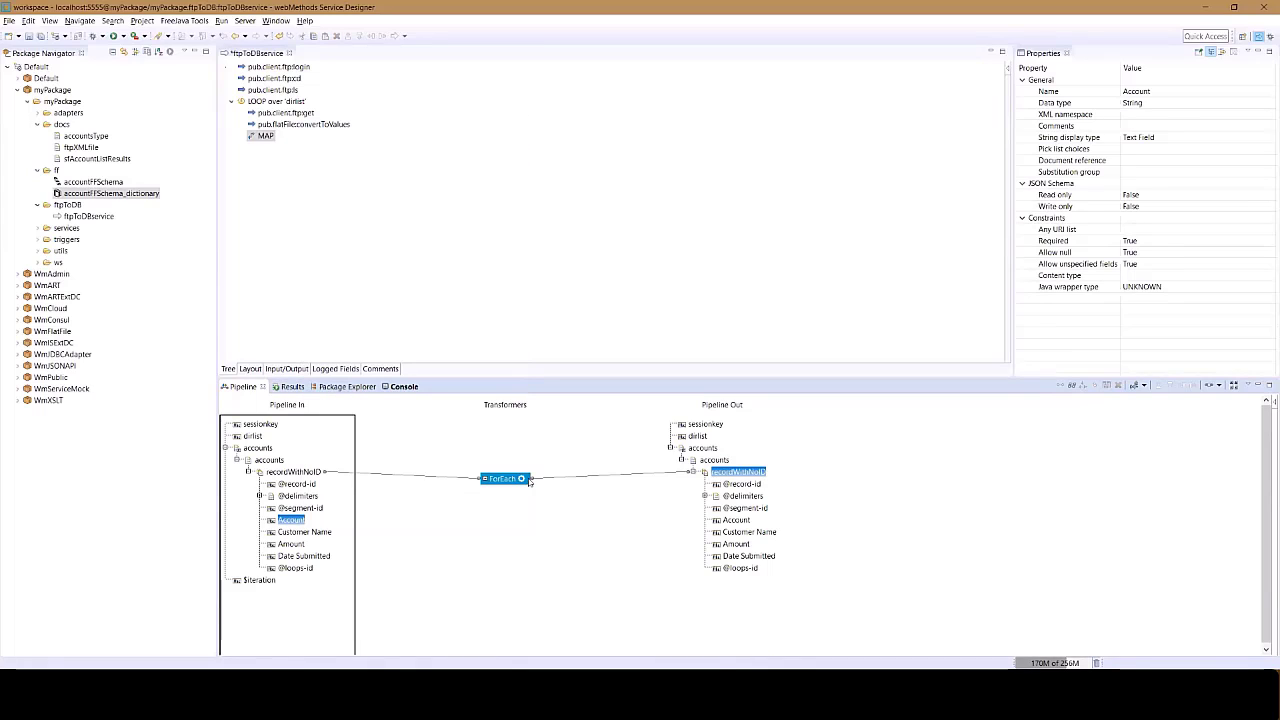
# Step: Set the ForEach mapping's filtering criteria to %accounts/accounts/recordWithNoID/Account% != "Account"
pyautogui.doubleClick(523, 480)
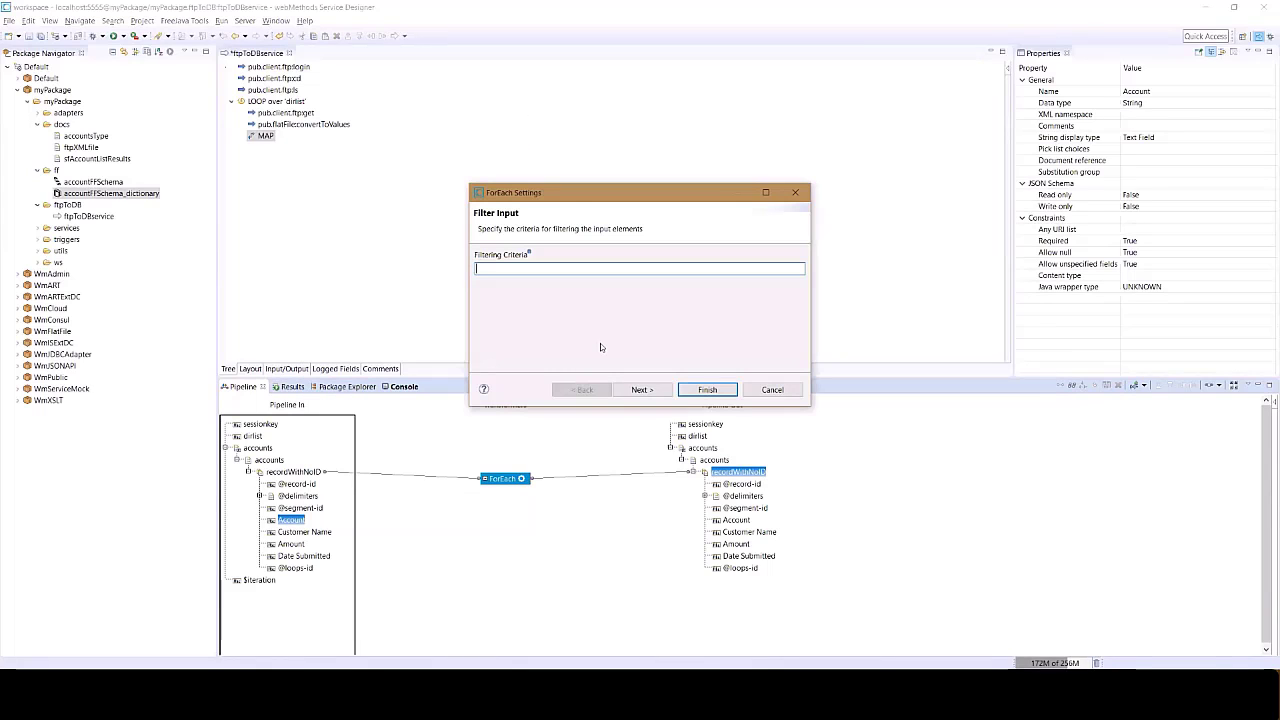
pyautogui.write('%')
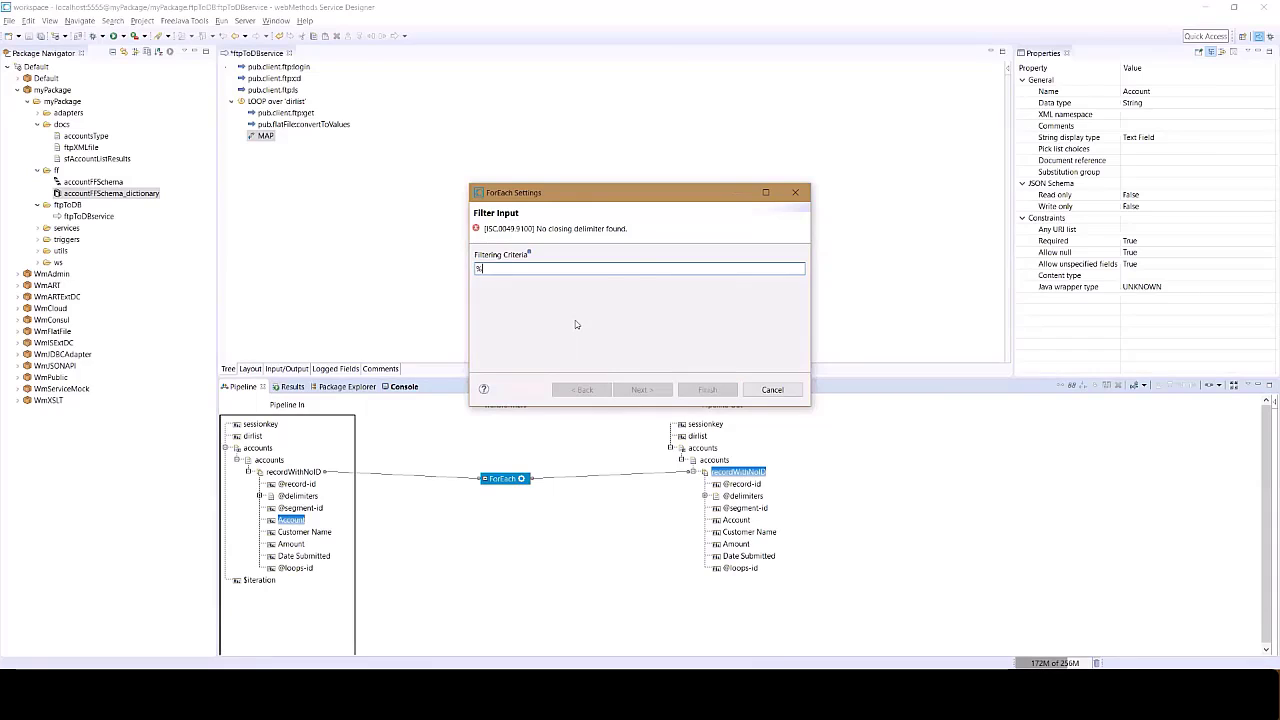
pyautogui.hotkey('ctrl', 'v')
pyautogui.write('%')
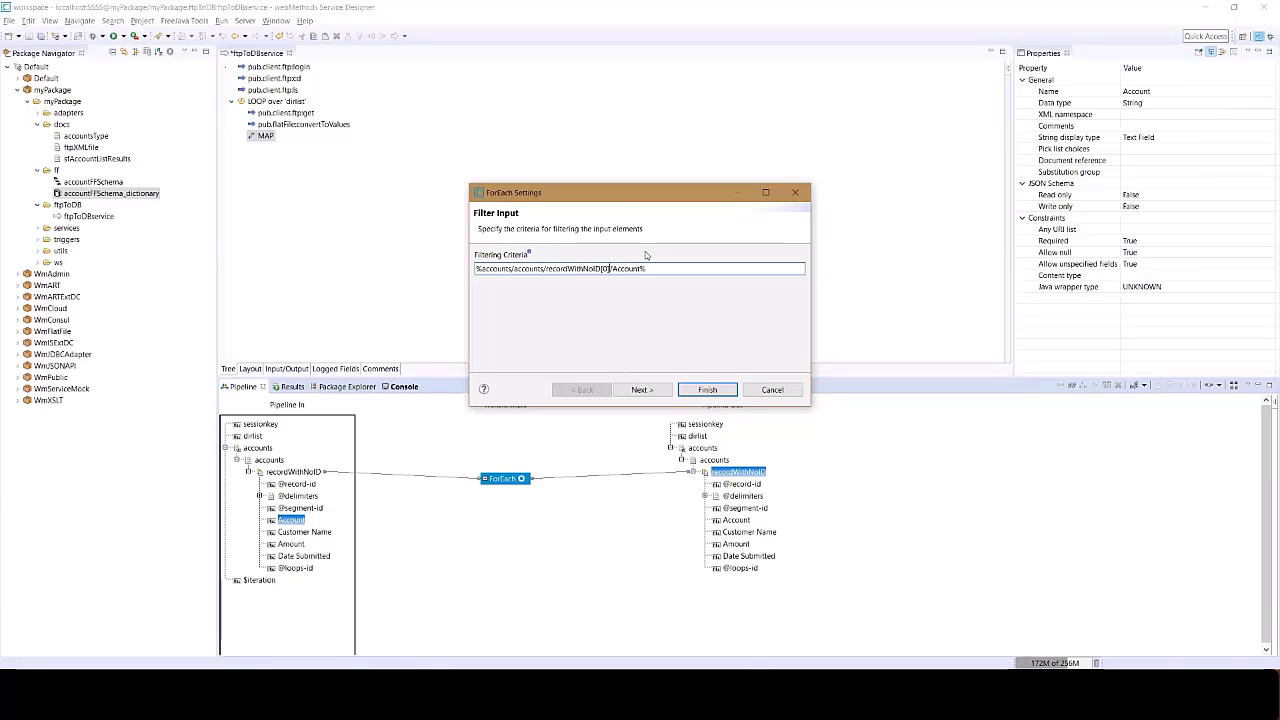
pyautogui.press('BackSpace')
pyautogui.press('BackSpace')
pyautogui.press('BackSpace')
pyautogui.write('!=')
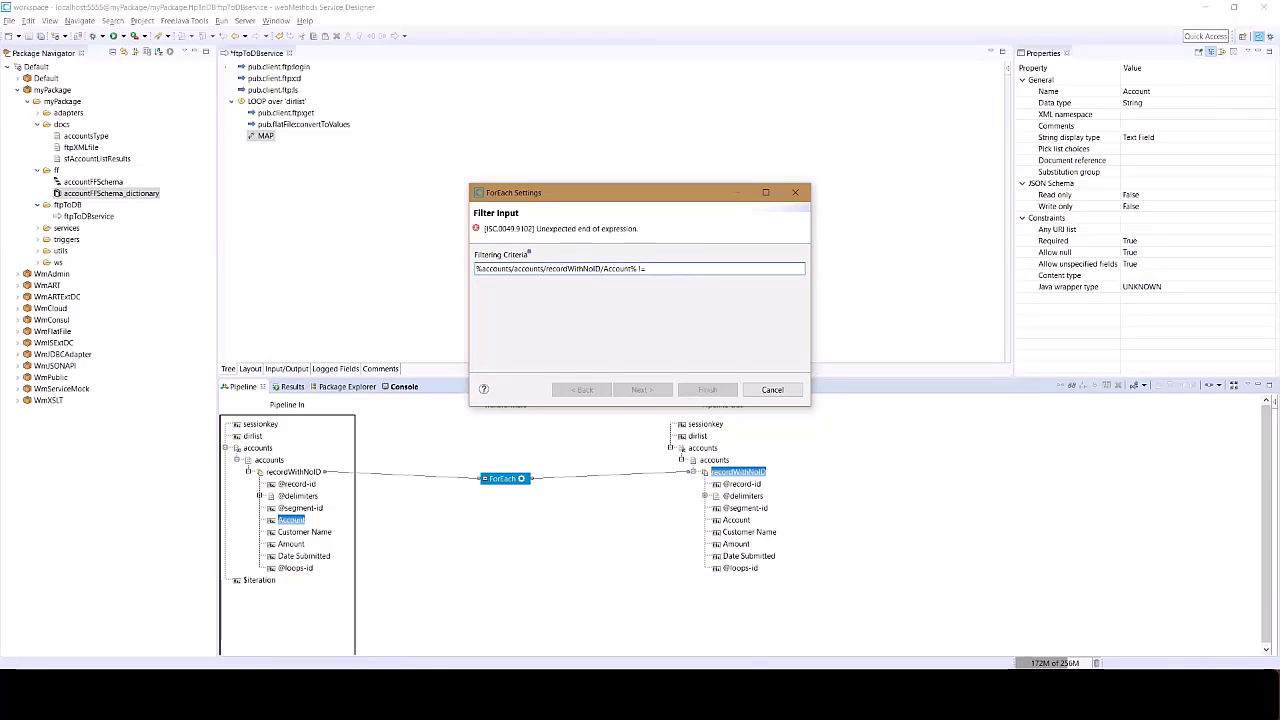
pyautogui.write(' "Account"')
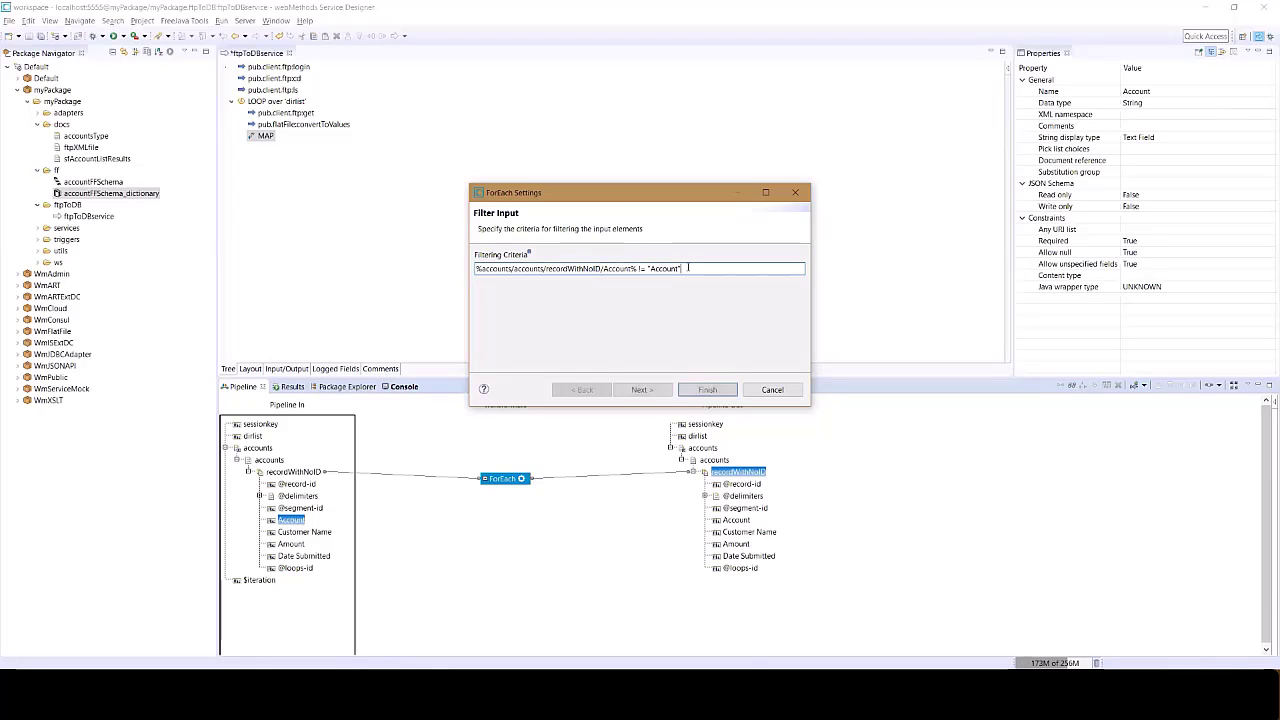
# Step: Set the ForEach copy mode action to OVERWRITE, finish the settings without an index, and reselect the MAP step
pyautogui.click(641, 389)
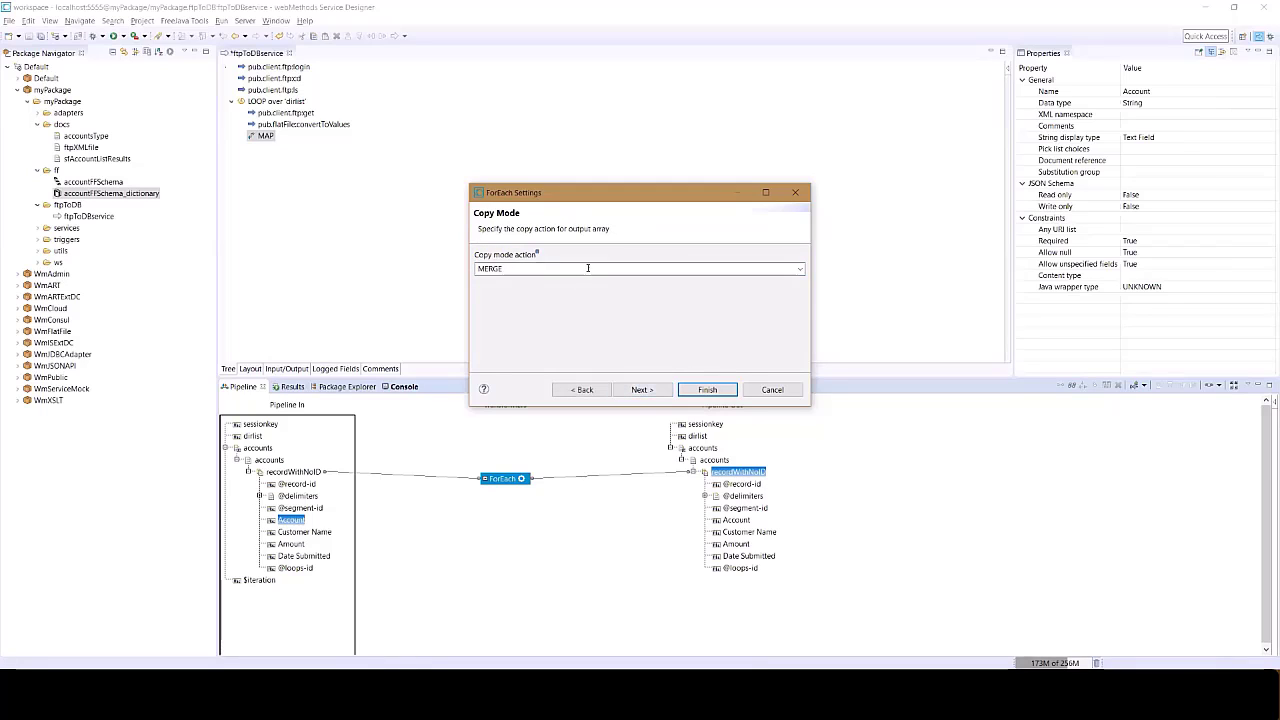
pyautogui.click(587, 268)
pyautogui.click(800, 269)
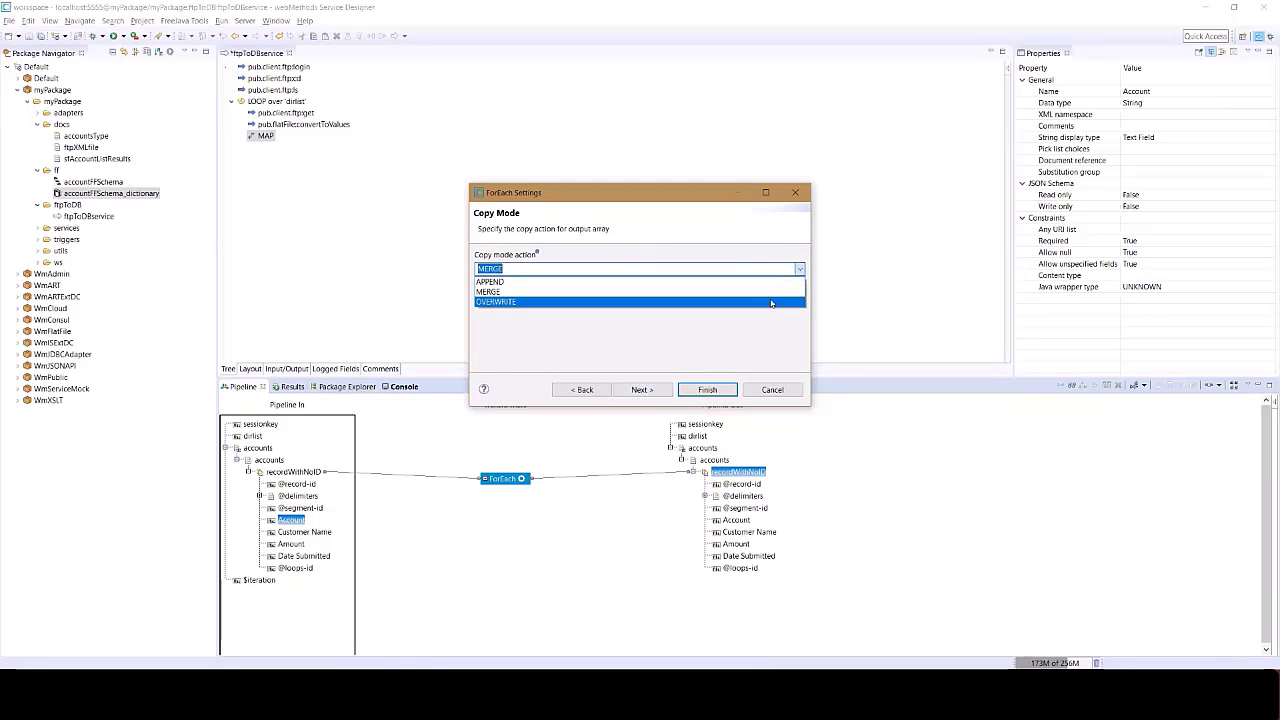
pyautogui.click(771, 302)
pyautogui.click(641, 389)
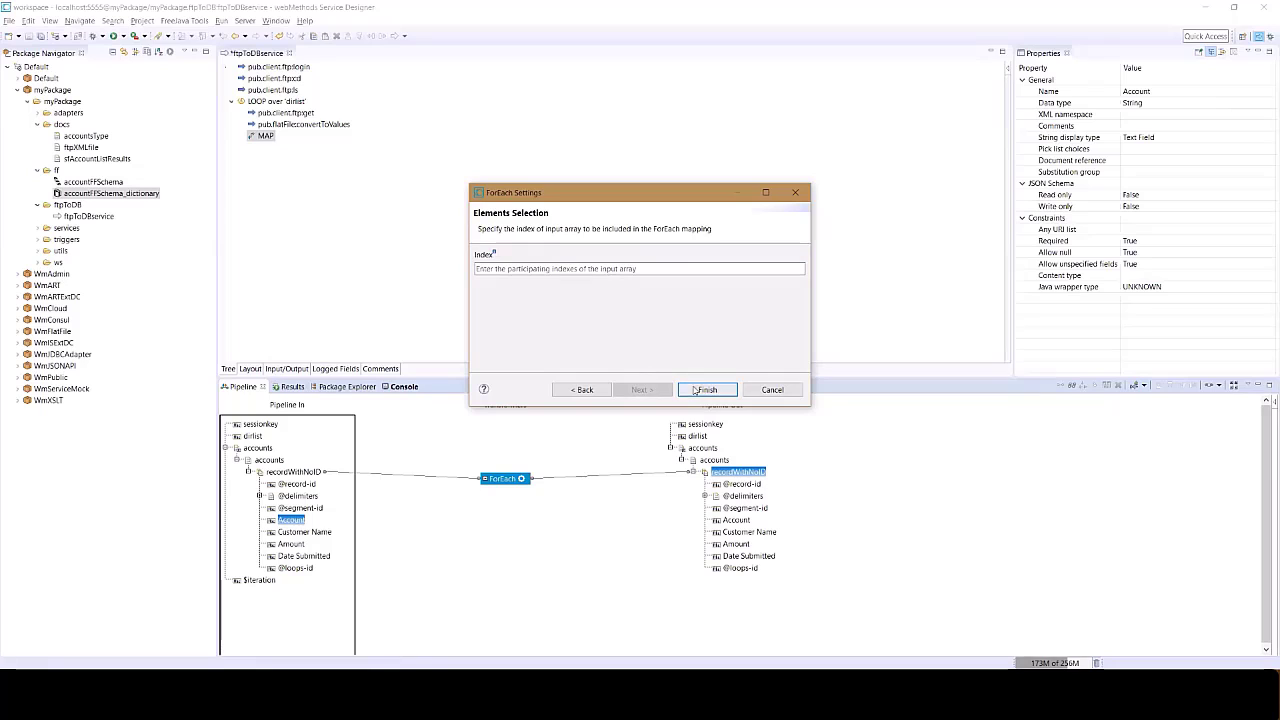
pyautogui.click(703, 390)
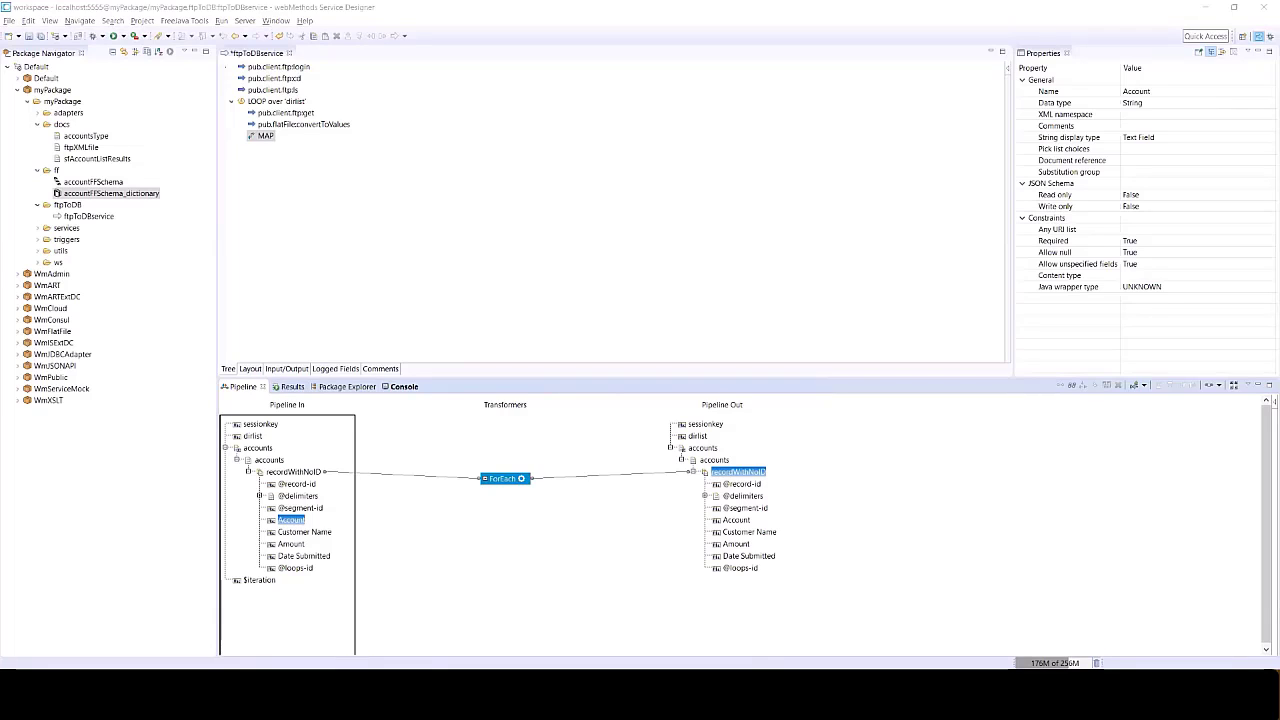
pyautogui.click(294, 163)
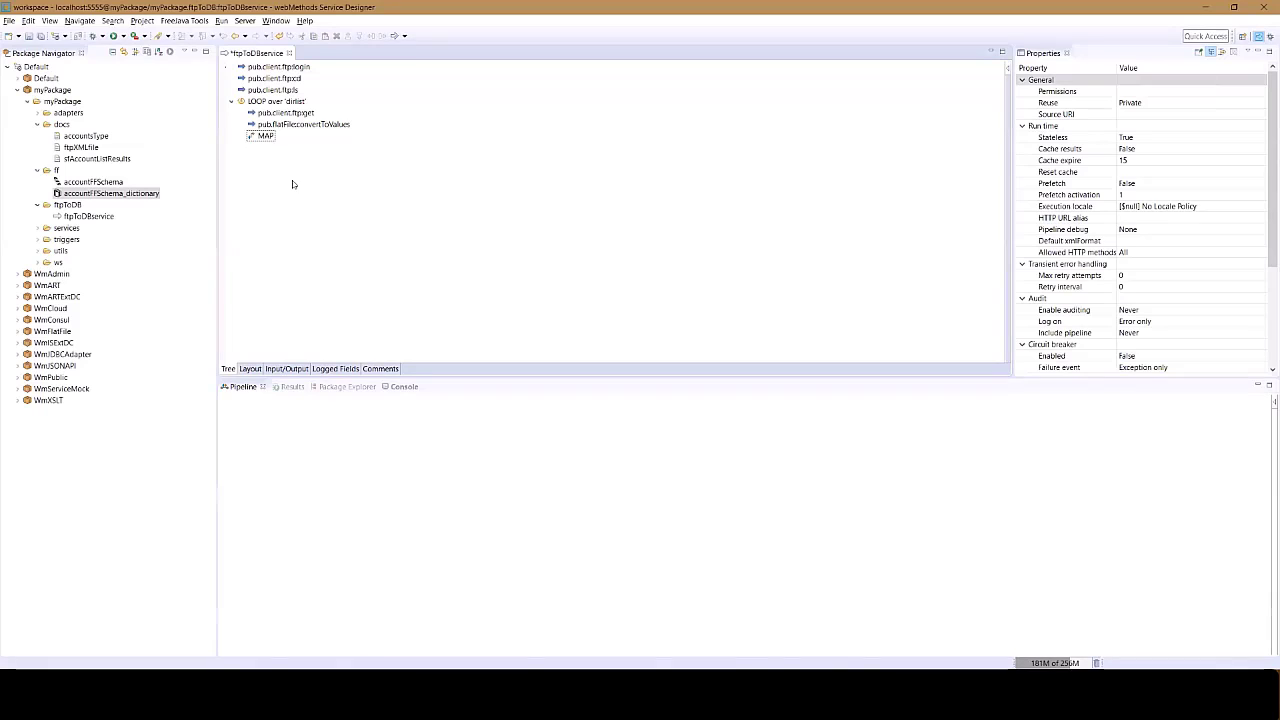
pyautogui.click(270, 139)
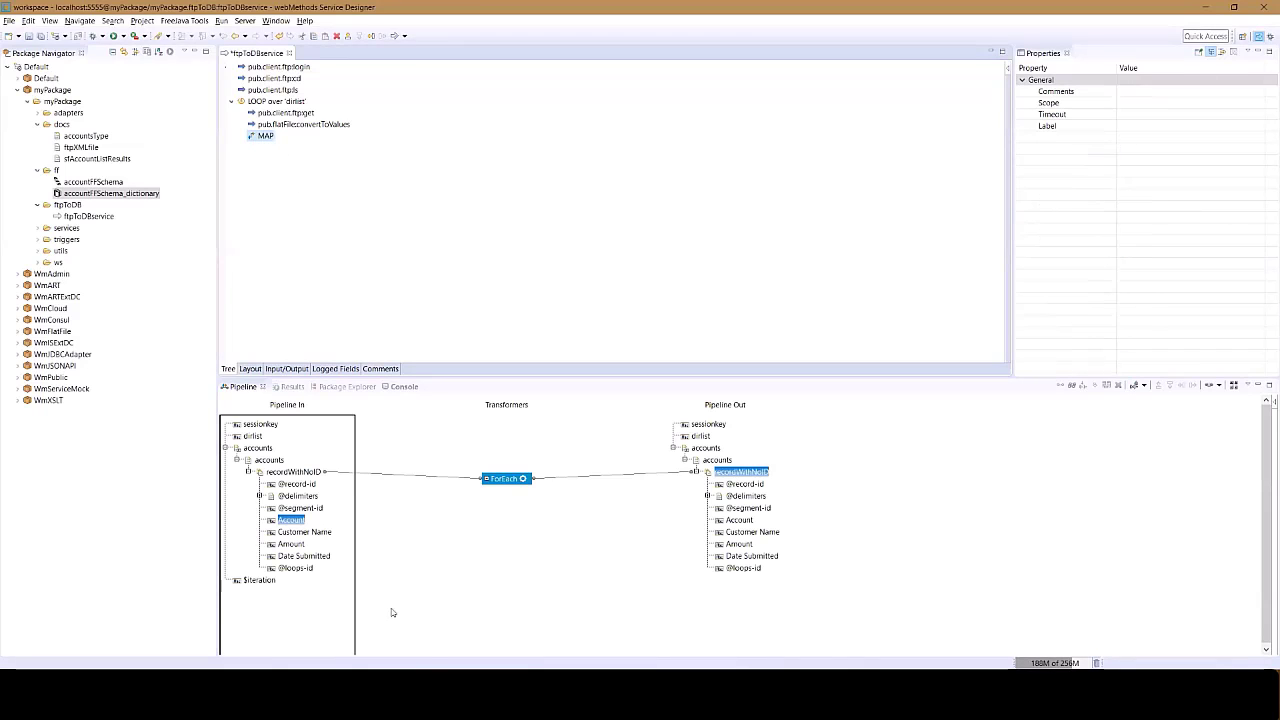
# Step: Switch to the Microservices Runtime administration page in the browser and start a new webMethods Adapter for JDBC connection in package myPackage
pyautogui.click(320, 692)
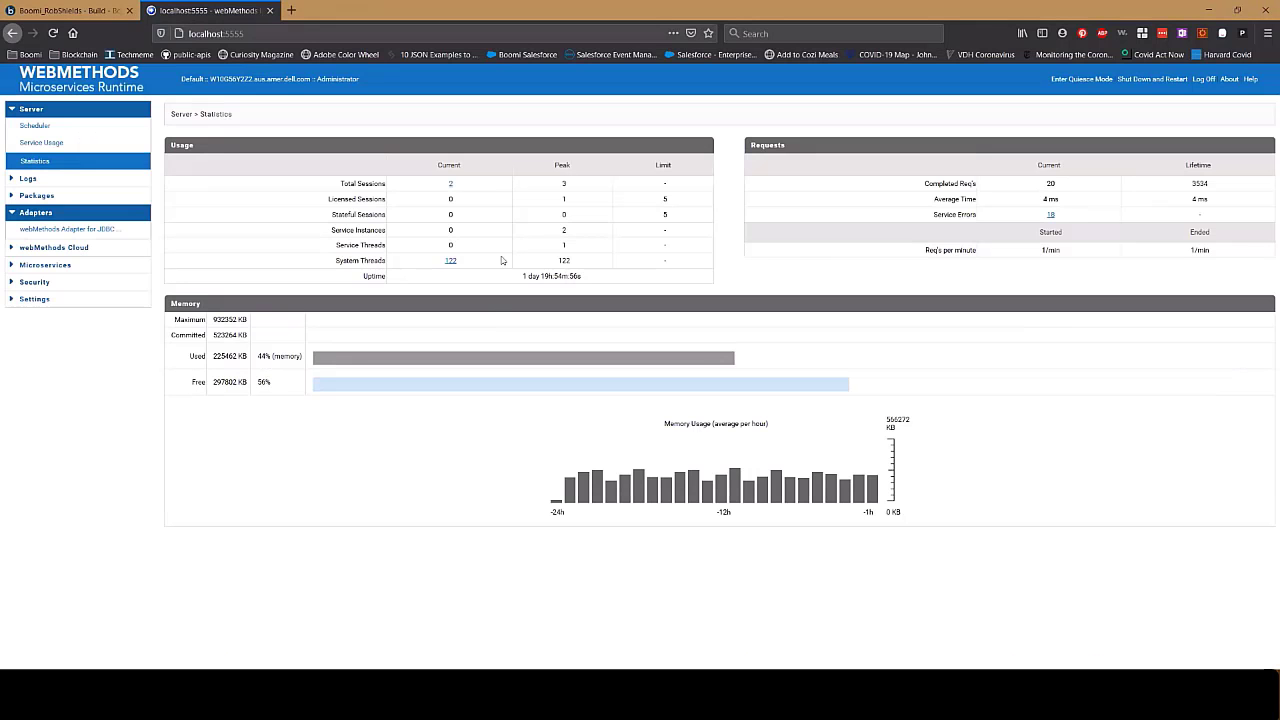
pyautogui.click(70, 229)
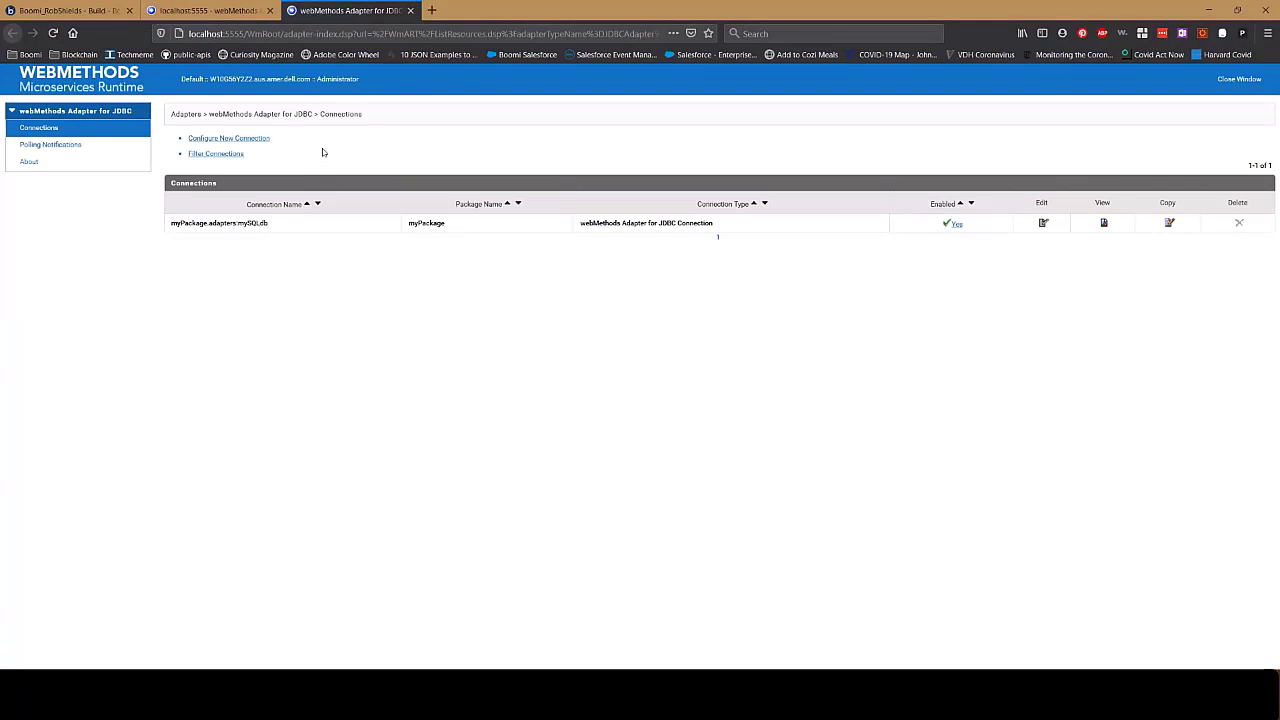
pyautogui.click(248, 140)
pyautogui.click(285, 199)
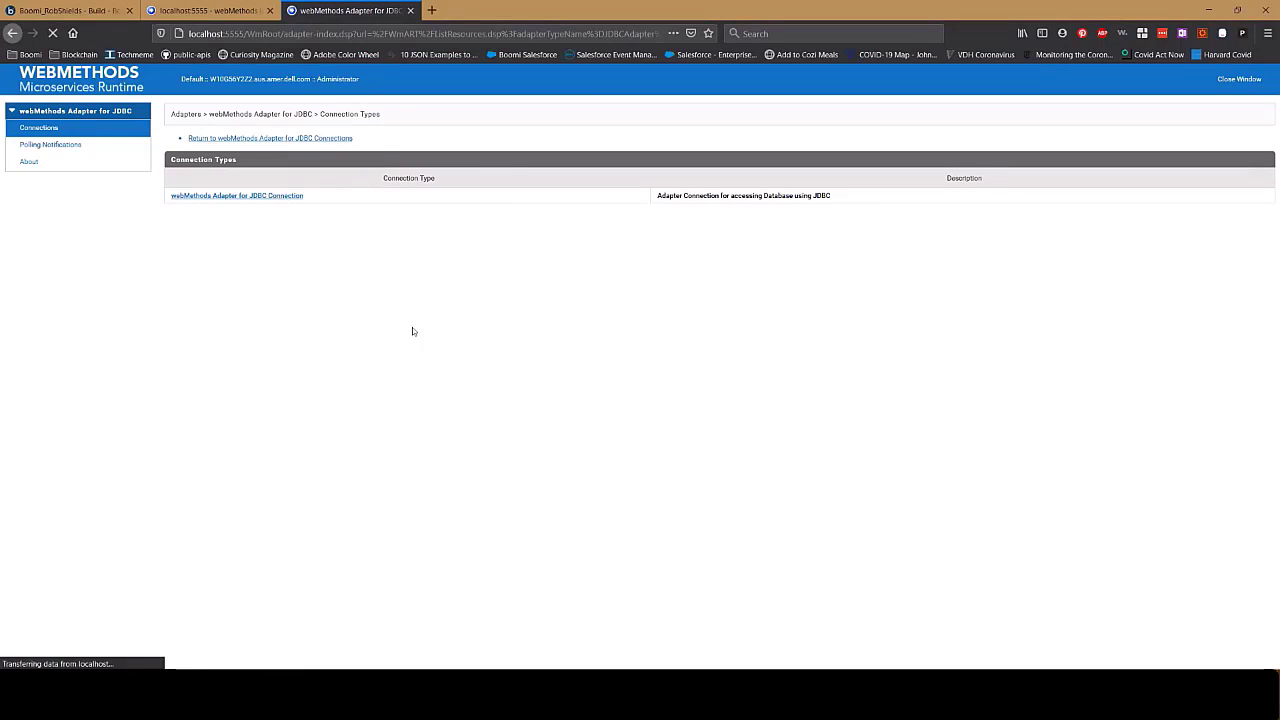
pyautogui.click(525, 177)
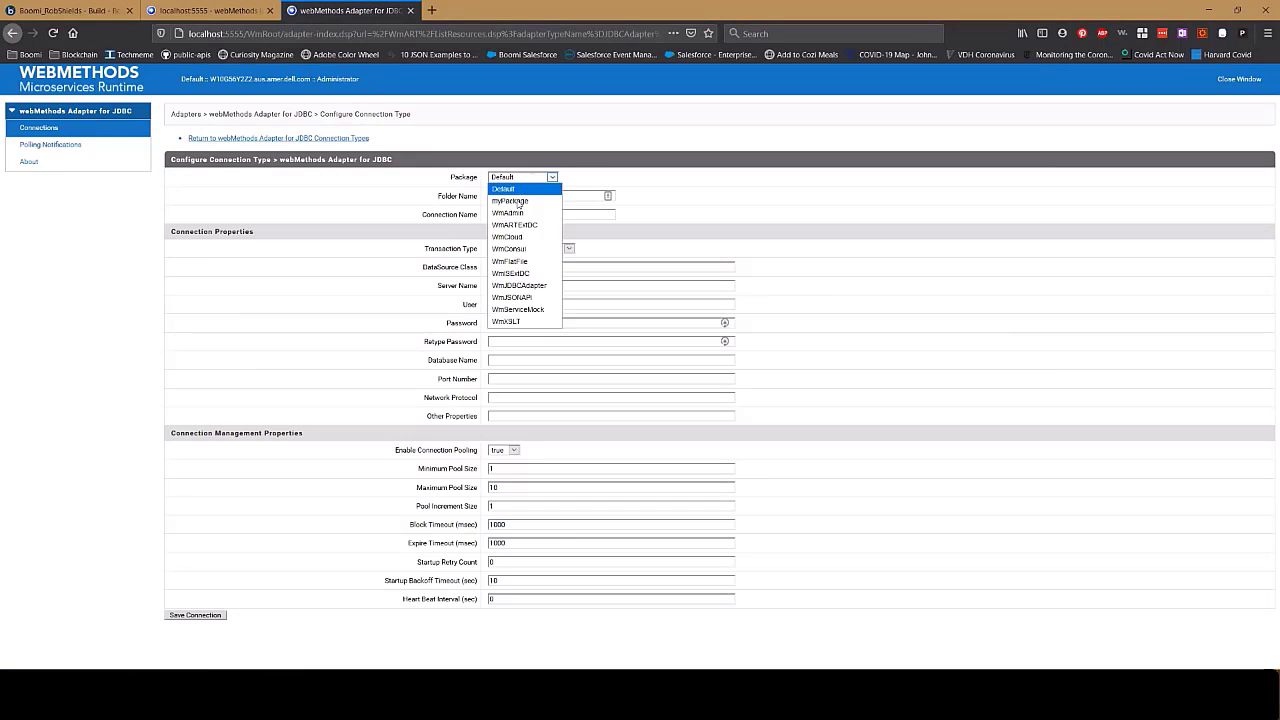
pyautogui.click(520, 201)
pyautogui.click(521, 196)
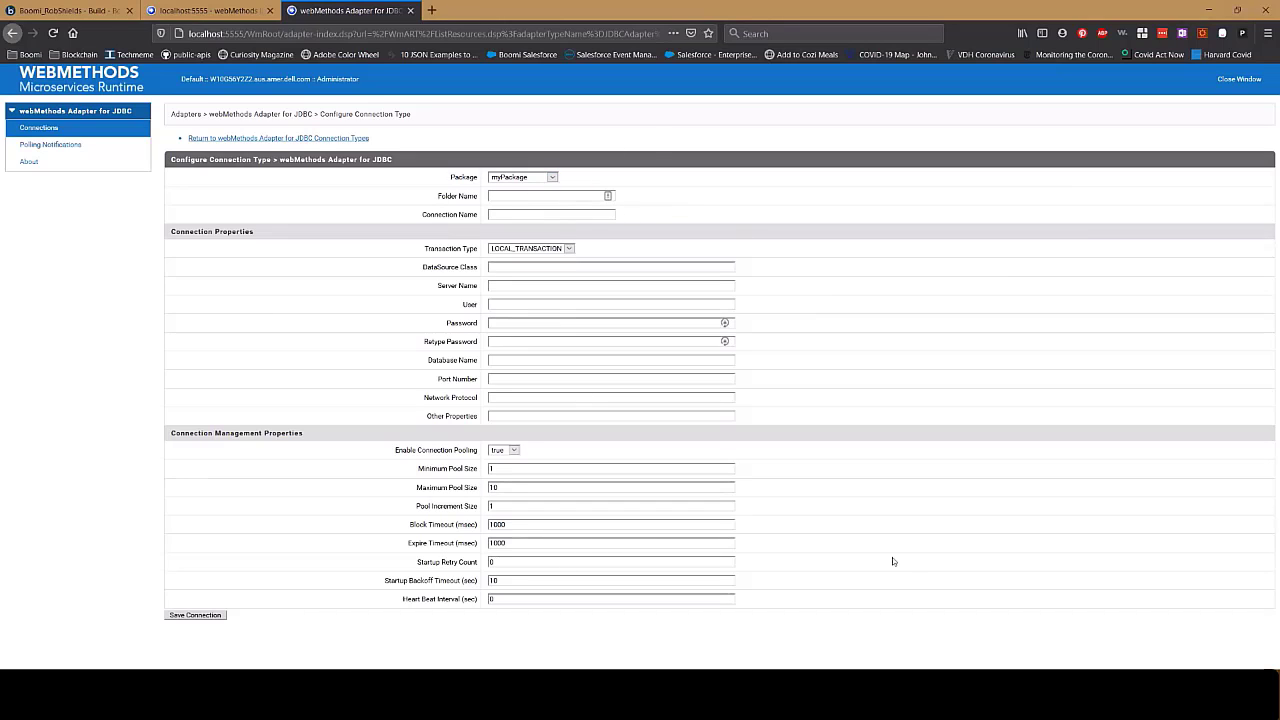
# Step: Switch to Service Designer and copy the ftpToDB folder in myPackage
pyautogui.click(968, 704)
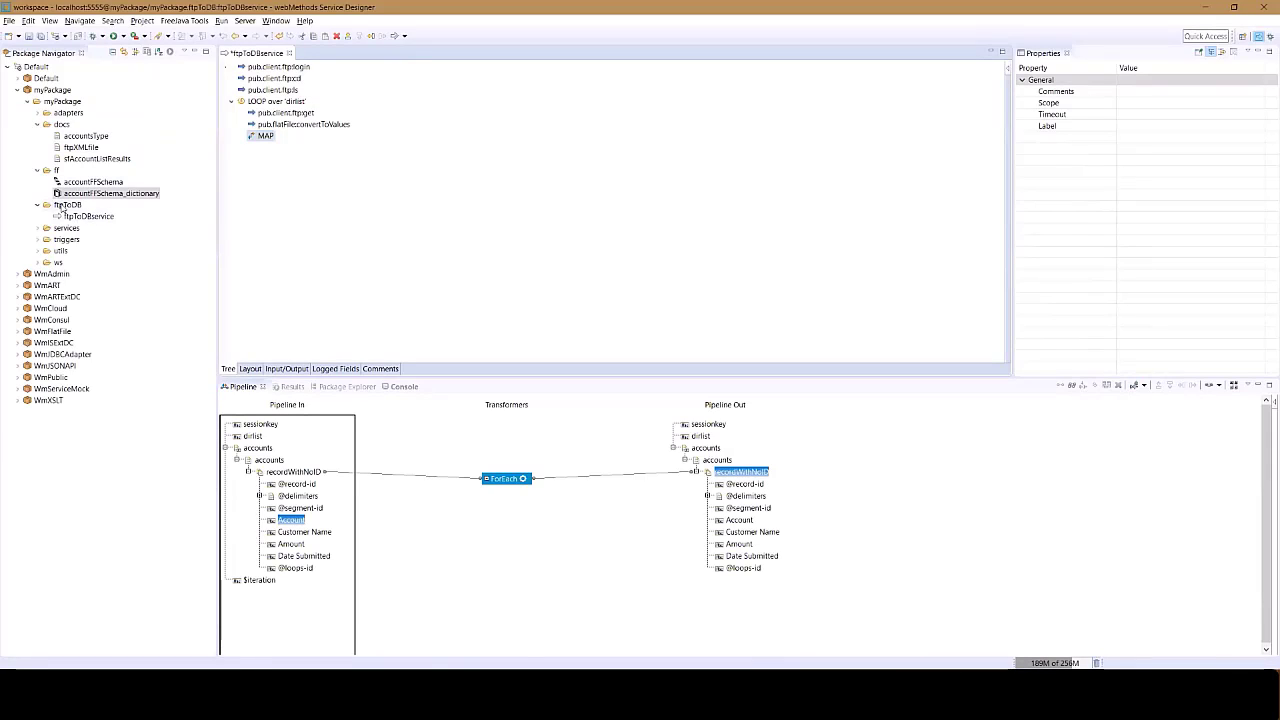
pyautogui.click(63, 206)
pyautogui.rightClick(63, 206)
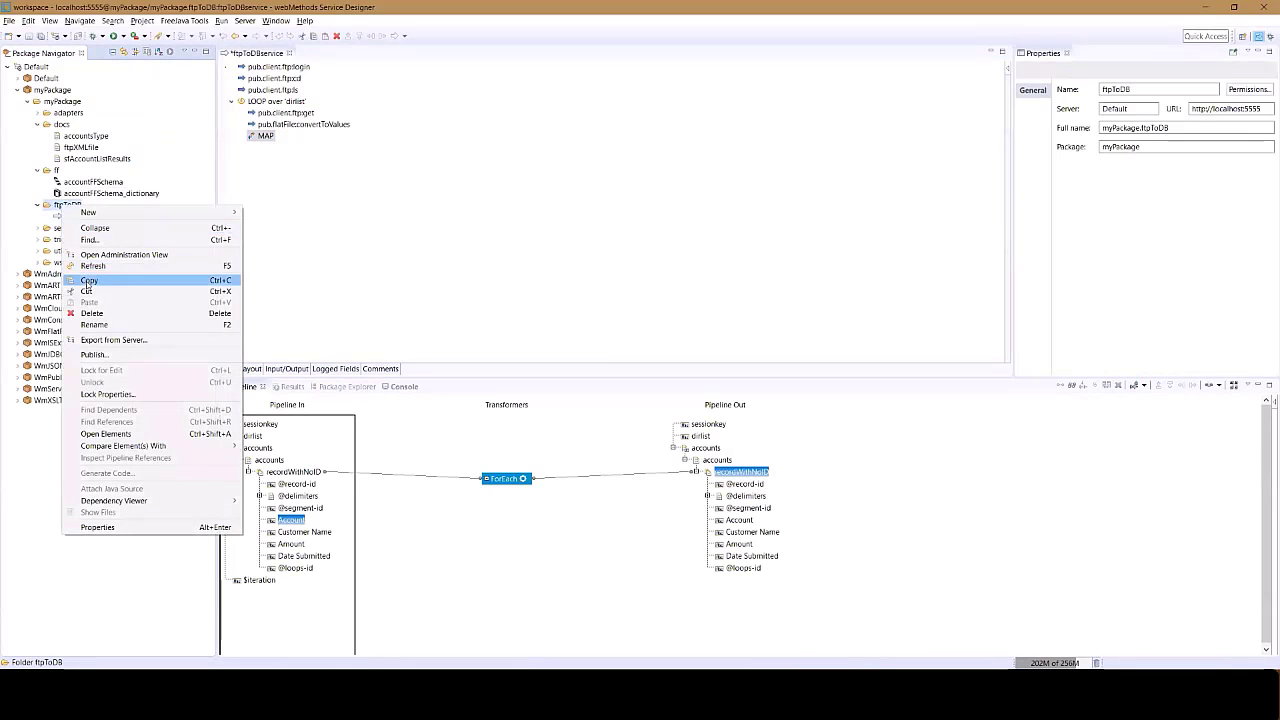
pyautogui.click(150, 283)
# Step: Back in the browser, set the JDBC connection's folder name to myPackage.ftpToDB and its connection name to myDBConnection
pyautogui.hotkey('alt', 'Tab')
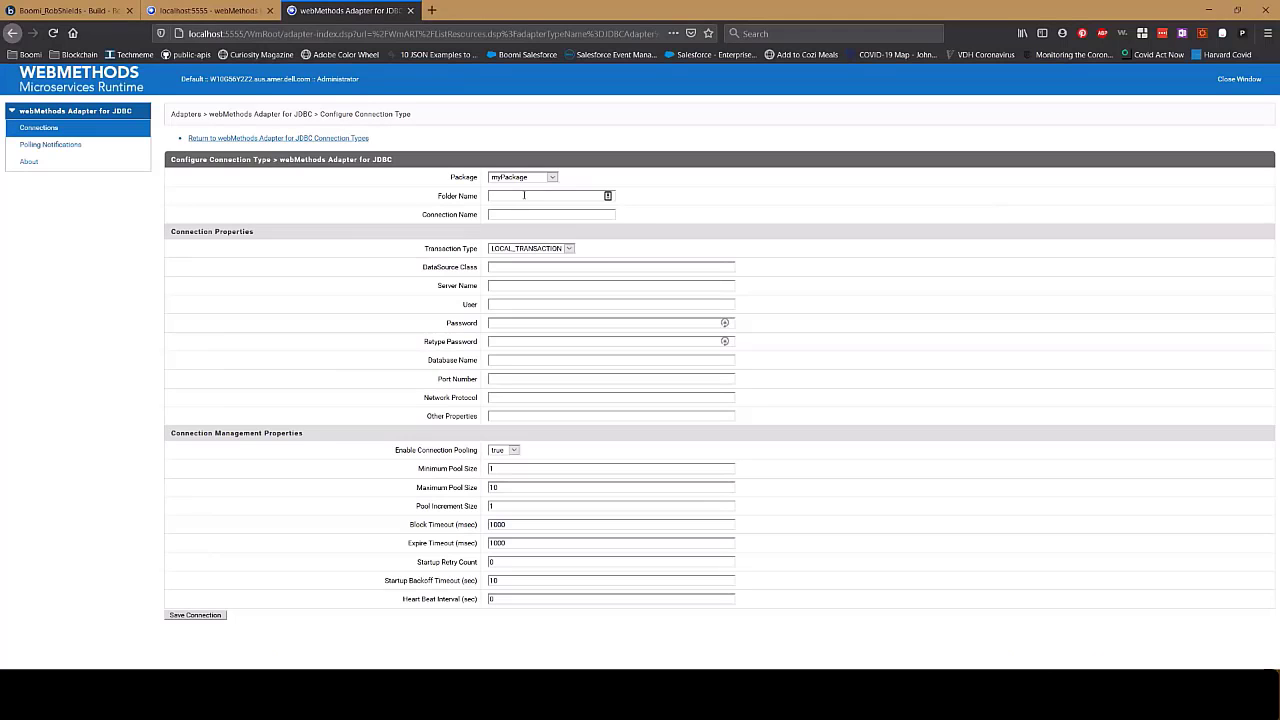
pyautogui.click(524, 196)
pyautogui.write('myPackage.ftpToDB')
pyautogui.write('myDBConnection')
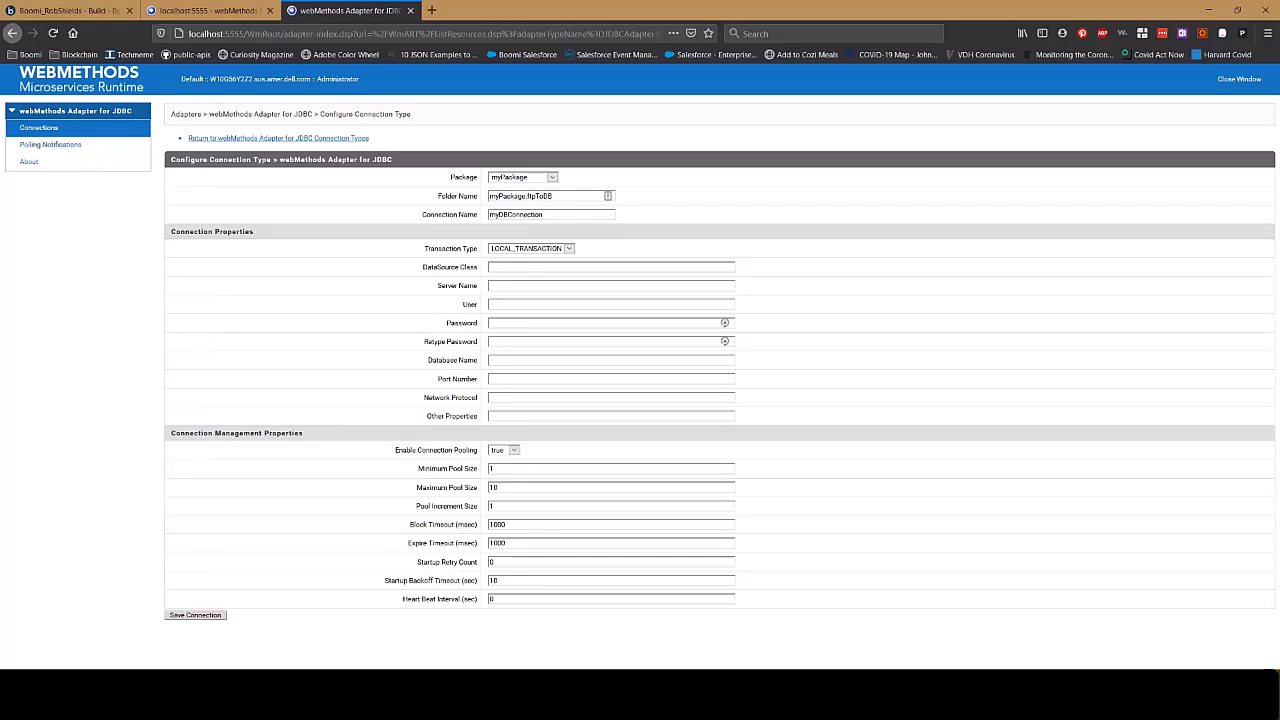
# Step: Set the connection's DataSource Class to com.mysql.jdbc.jdbc2.optional.MysqlConnectionPoolDataSource
pyautogui.hotkey('alt', 'Tab')
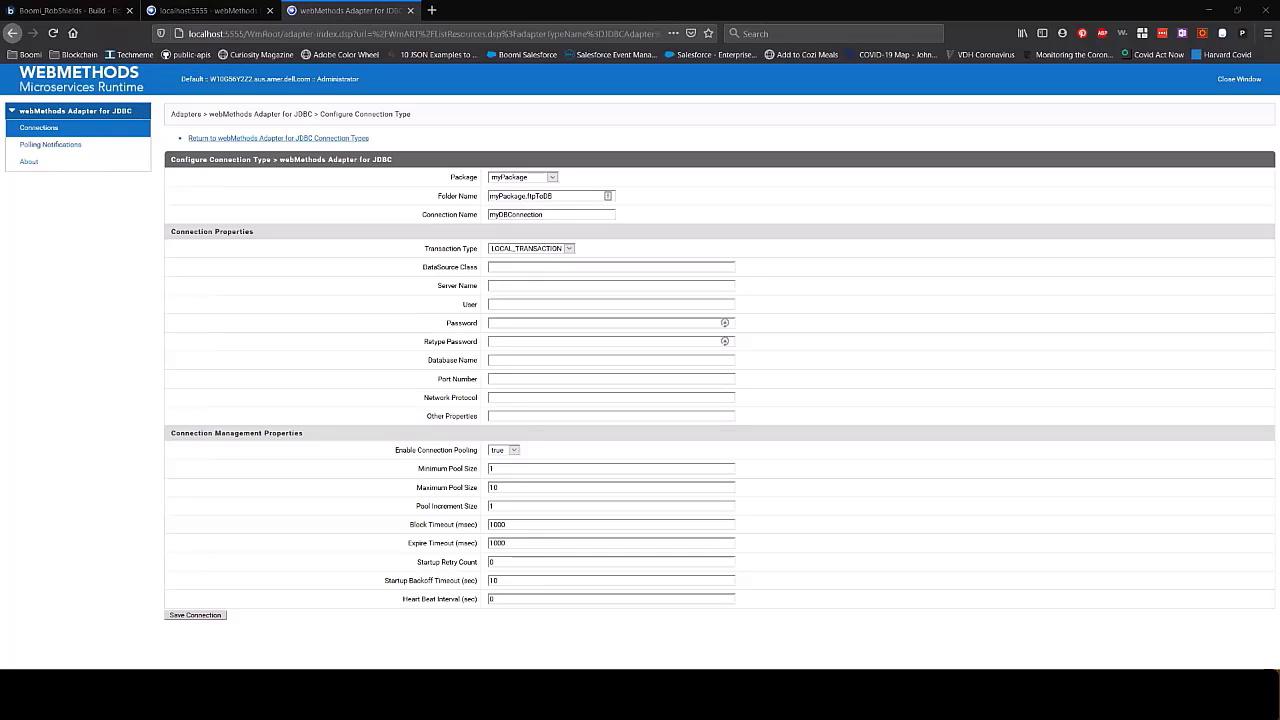
pyautogui.click(492, 267)
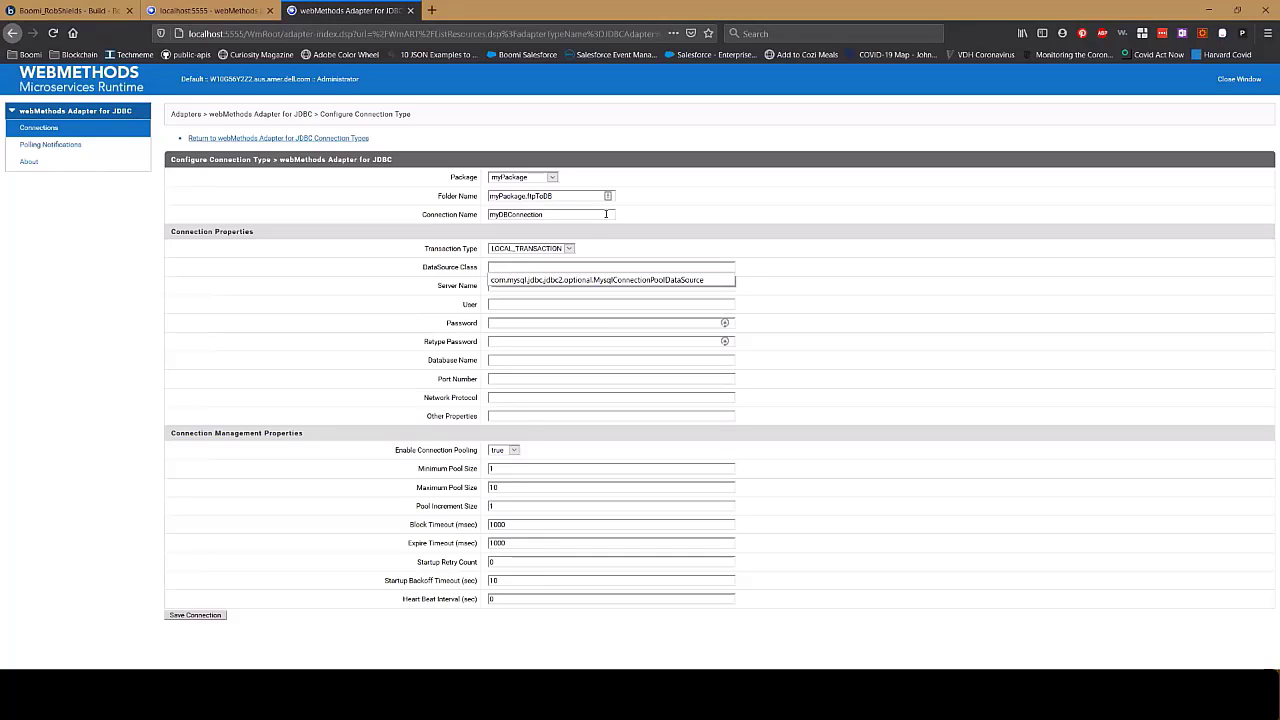
pyautogui.press('Down')
pyautogui.press('Return')
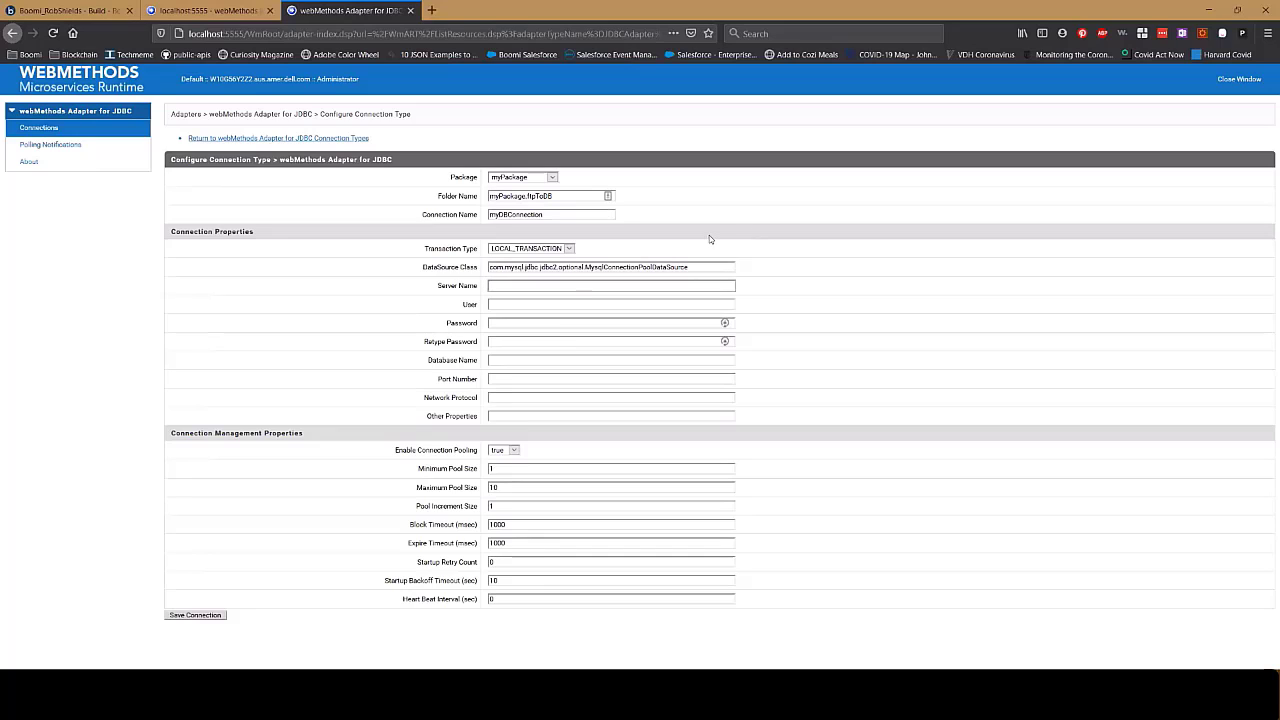
# Step: Set the JDBC connection's server name to localhost and its user to root
pyautogui.press('Down')
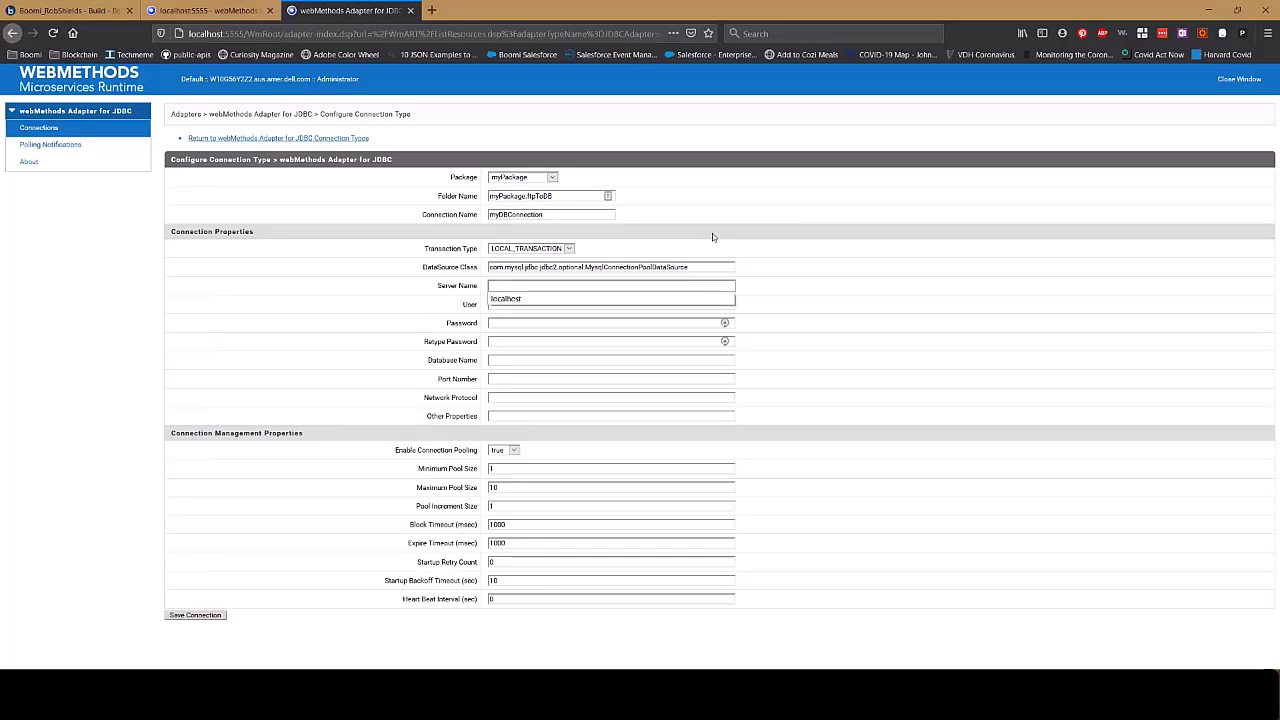
pyautogui.press('Down')
pyautogui.press('Return')
pyautogui.press('Tab')
pyautogui.press('Down')
pyautogui.press('Down')
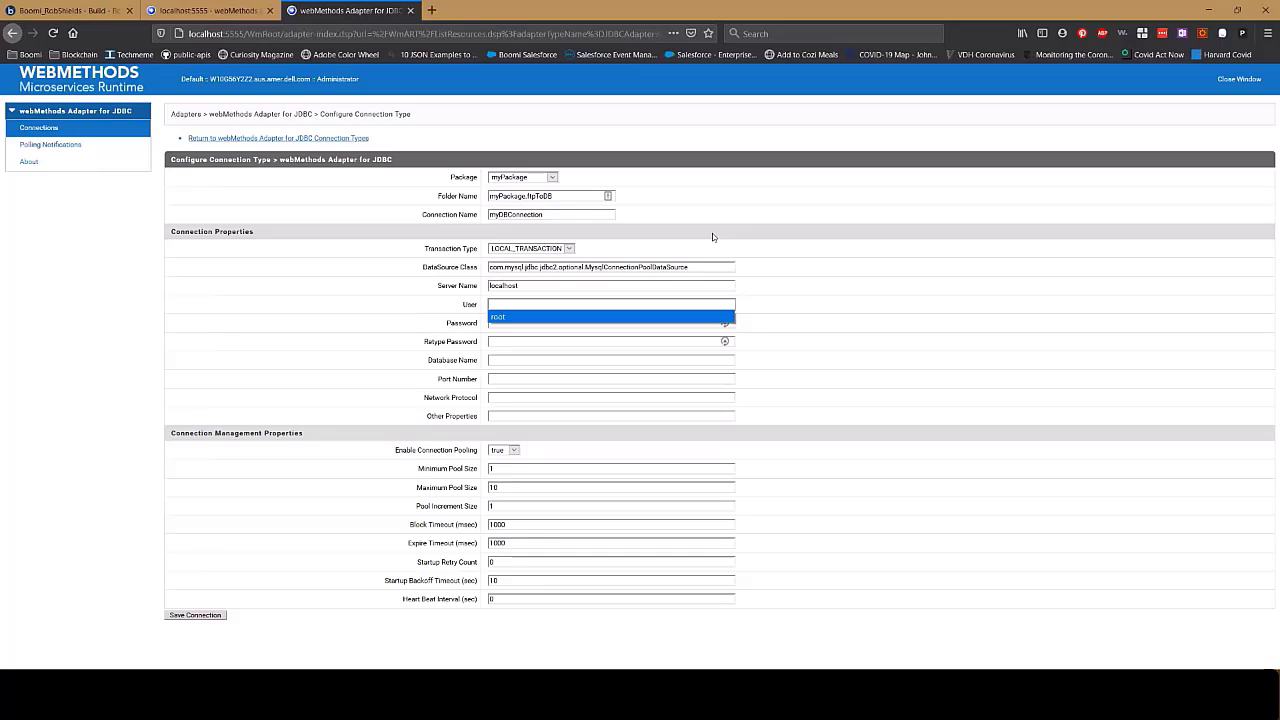
pyautogui.press('Return')
# Step: Enter the database password for the connection and repeat it in the Retype Password field
pyautogui.press('Tab')
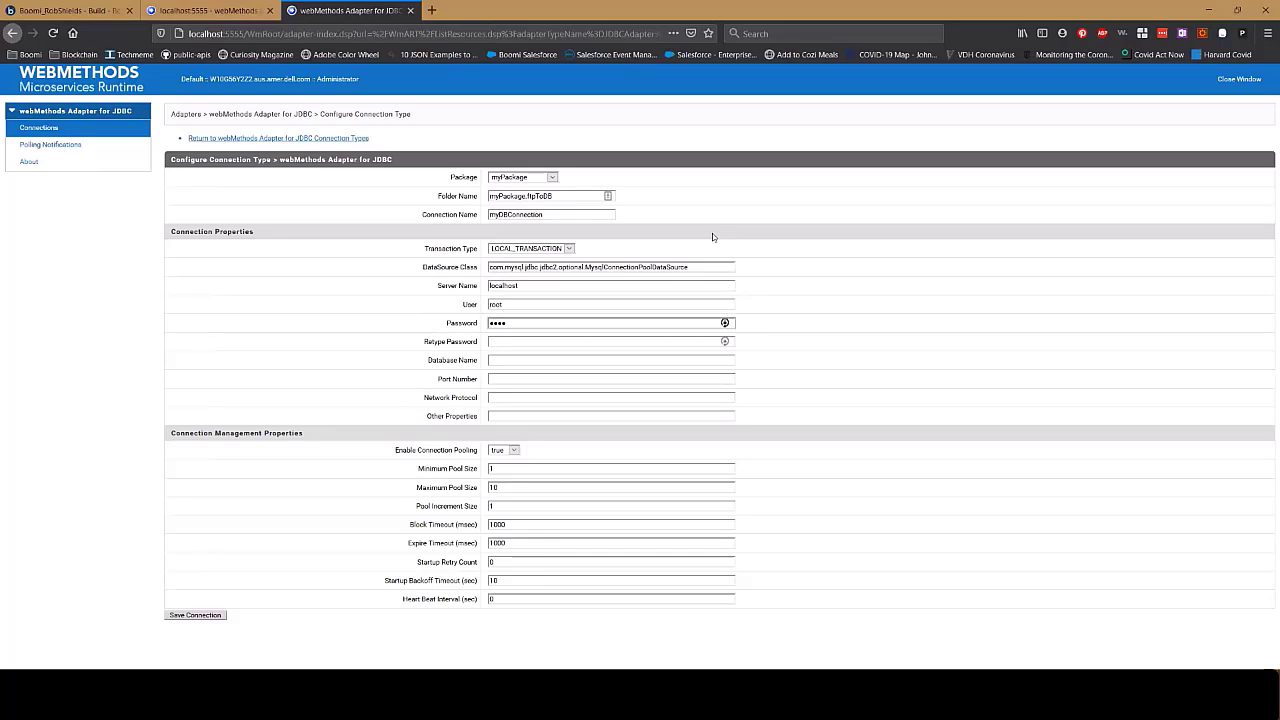
pyautogui.write('***********')
pyautogui.press('Tab')
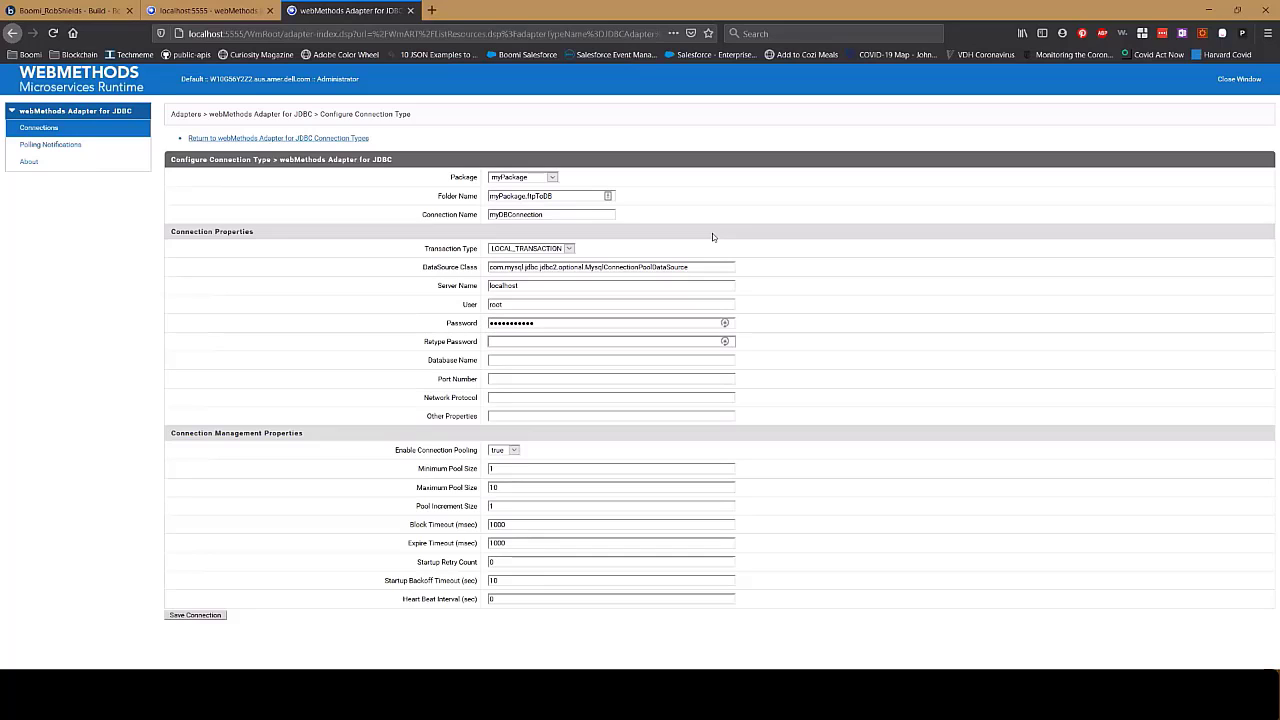
pyautogui.write('************')
pyautogui.press('Tab')
# Step: Set the connection's database name to stagingSQLserver and its port number to 3306
pyautogui.write('stat')
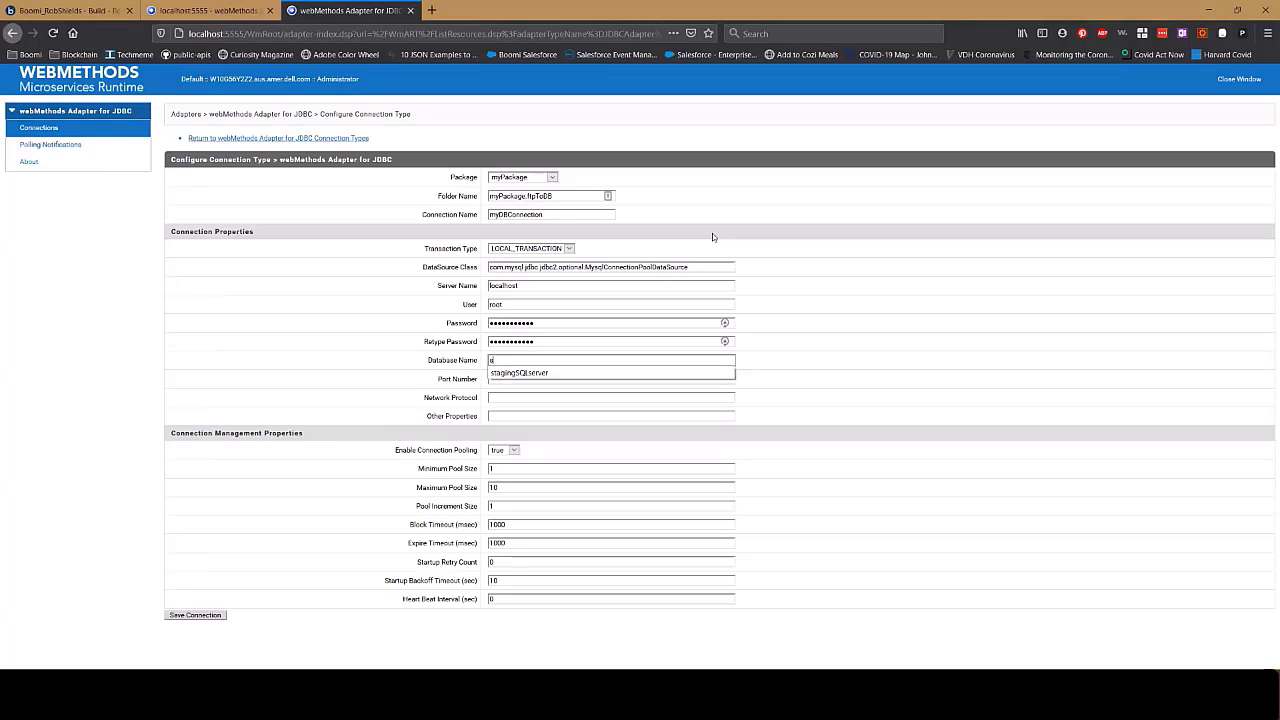
pyautogui.press('Down')
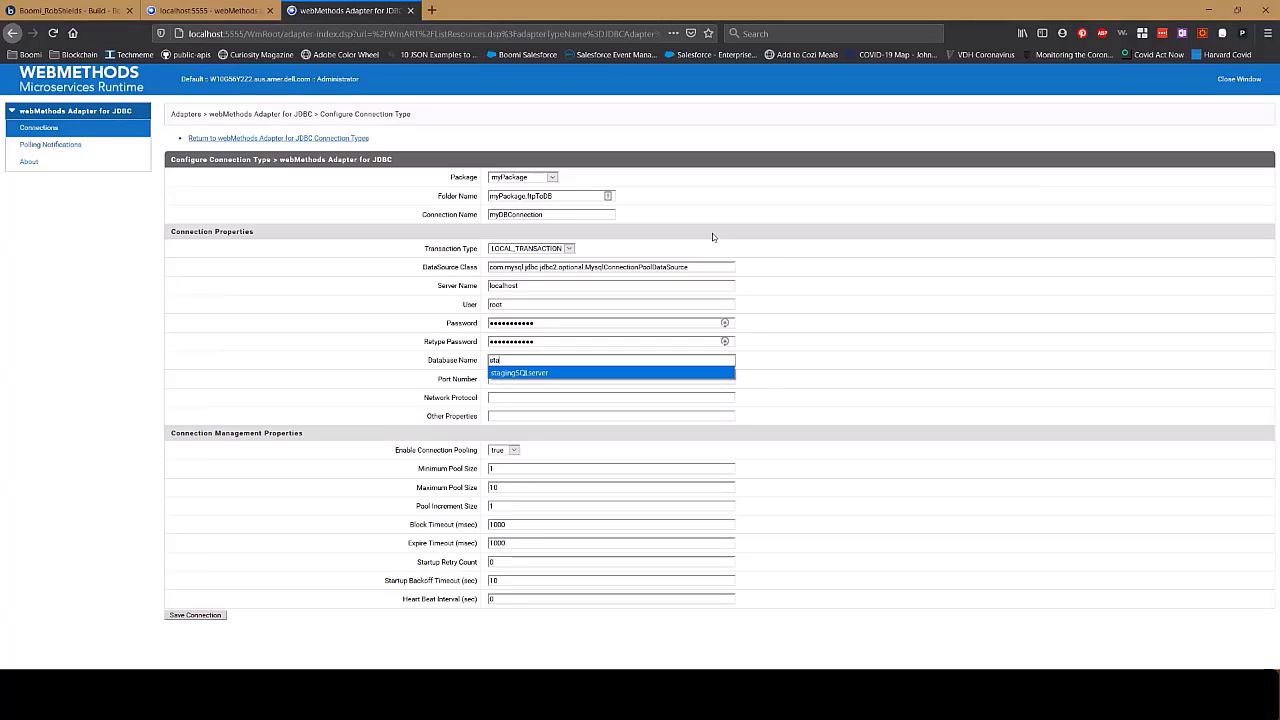
pyautogui.press('Return')
pyautogui.press('Tab')
pyautogui.press('Down')
pyautogui.press('Return')
pyautogui.press('Tab')
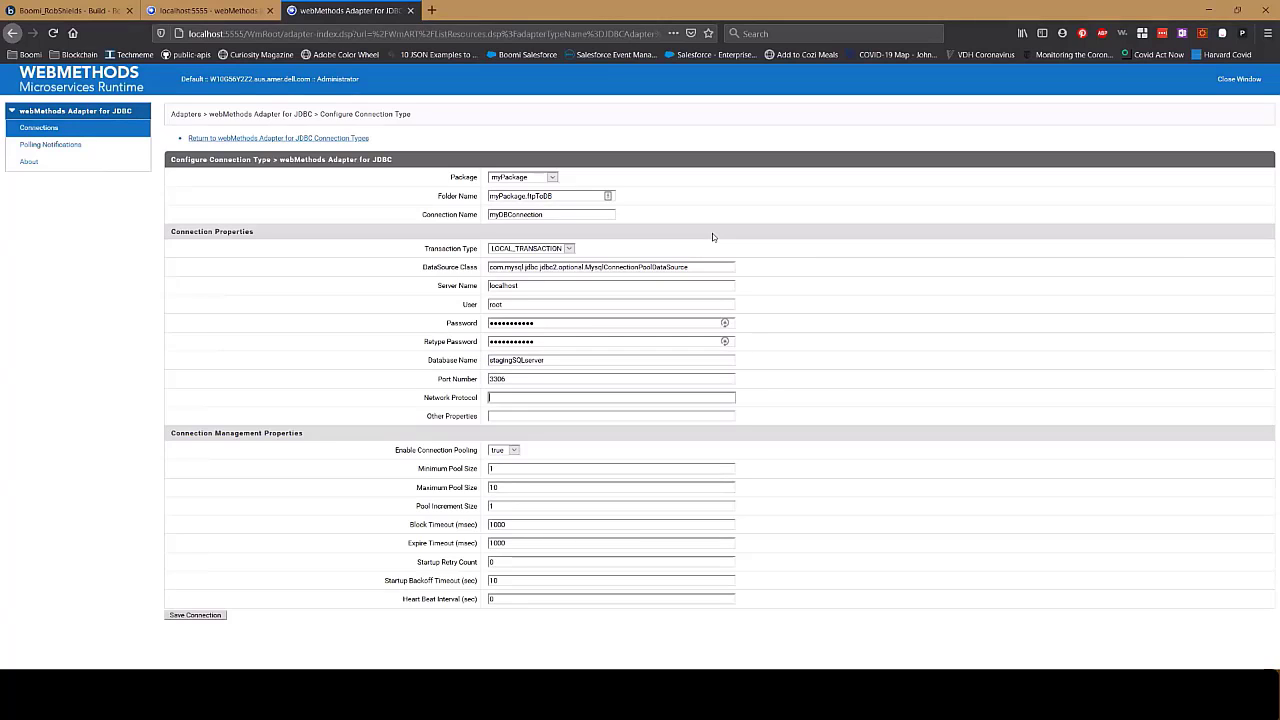
# Step: Save the JDBC connection and enable myPackage.ftpToDB:myDBConnection
pyautogui.click(198, 615)
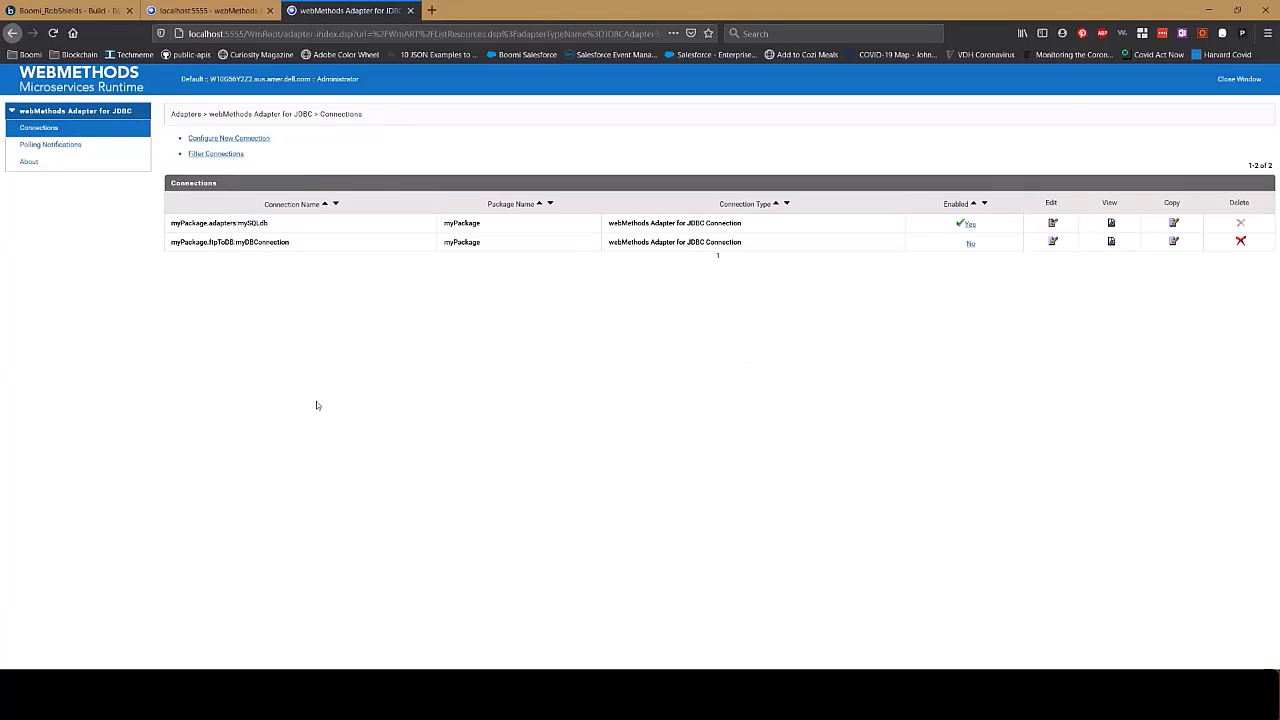
pyautogui.click(1185, 161)
pyautogui.click(970, 244)
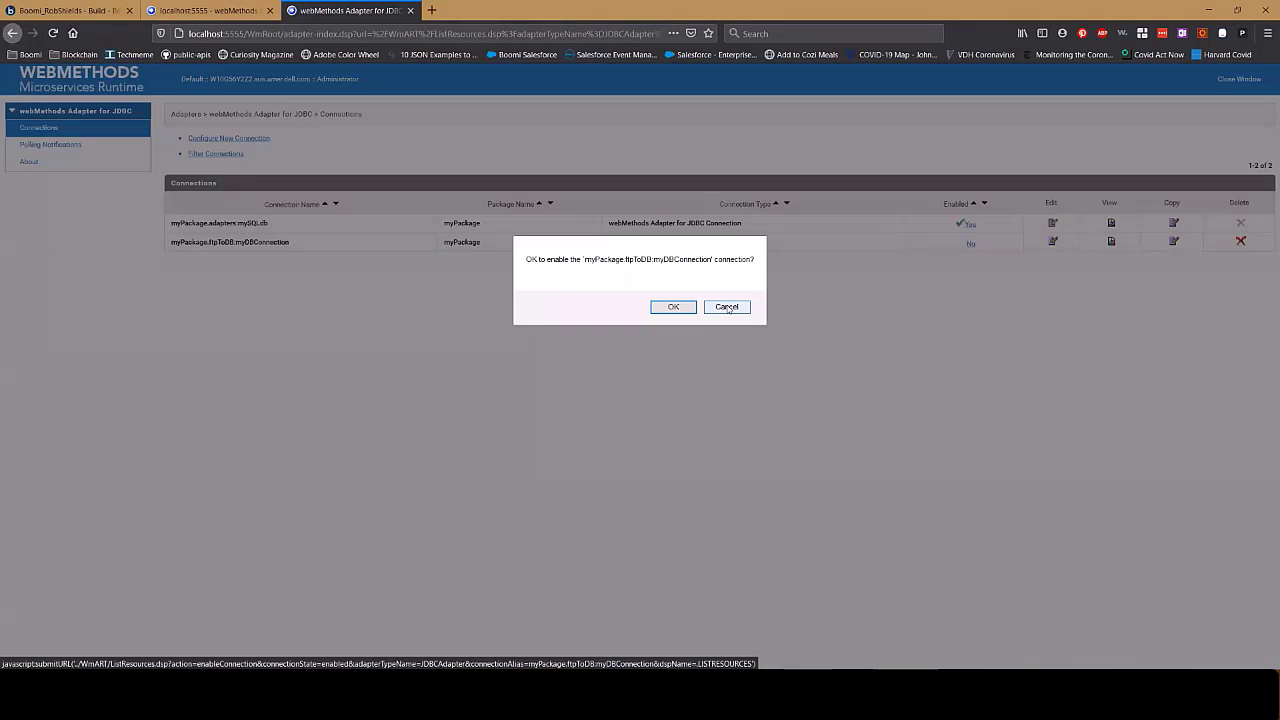
pyautogui.click(672, 308)
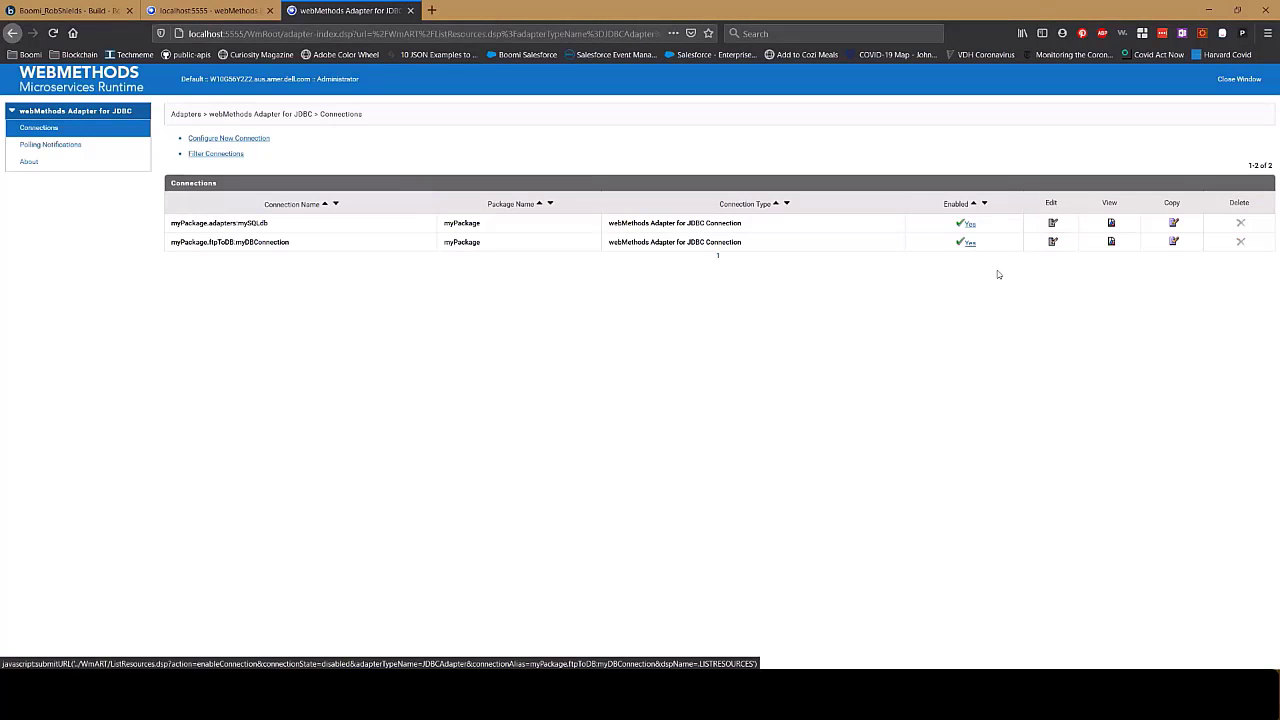
# Step: Close the JDBC adapter page, switch to Service Designer, and refresh the package contents, saving the modified ftpToDBservice
pyautogui.click(410, 10)
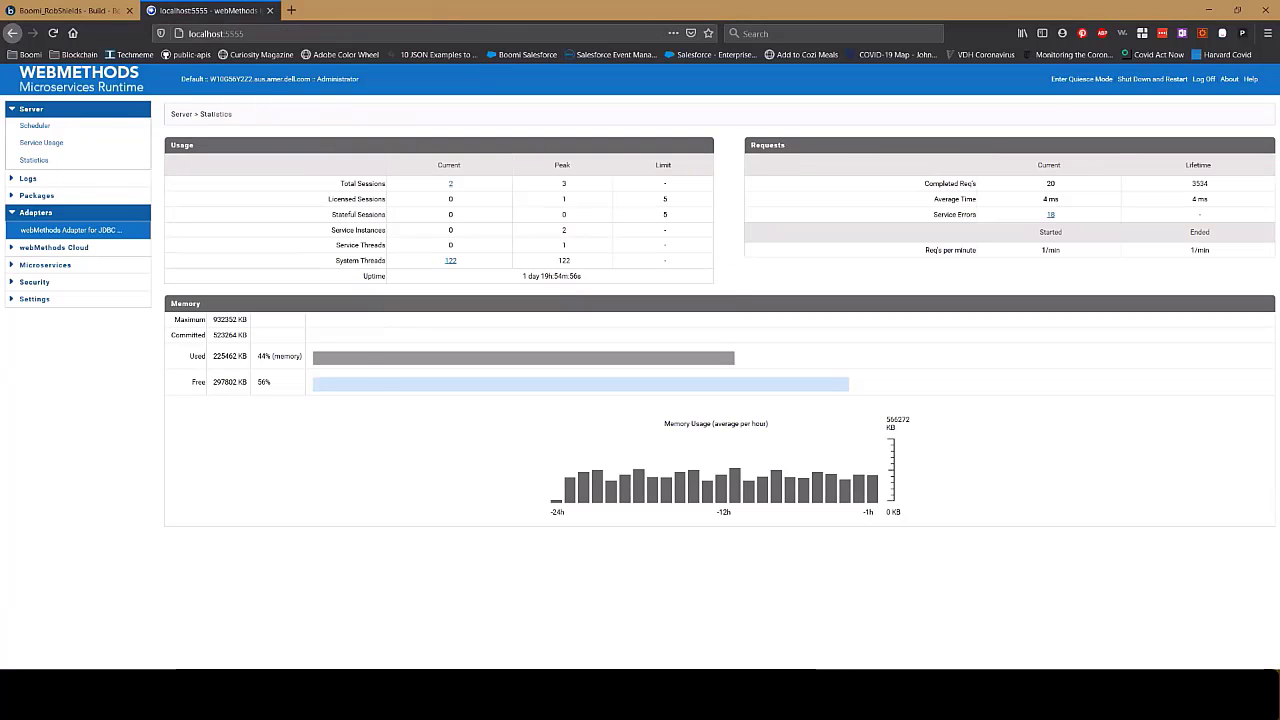
pyautogui.hotkey('alt', 'Tab')
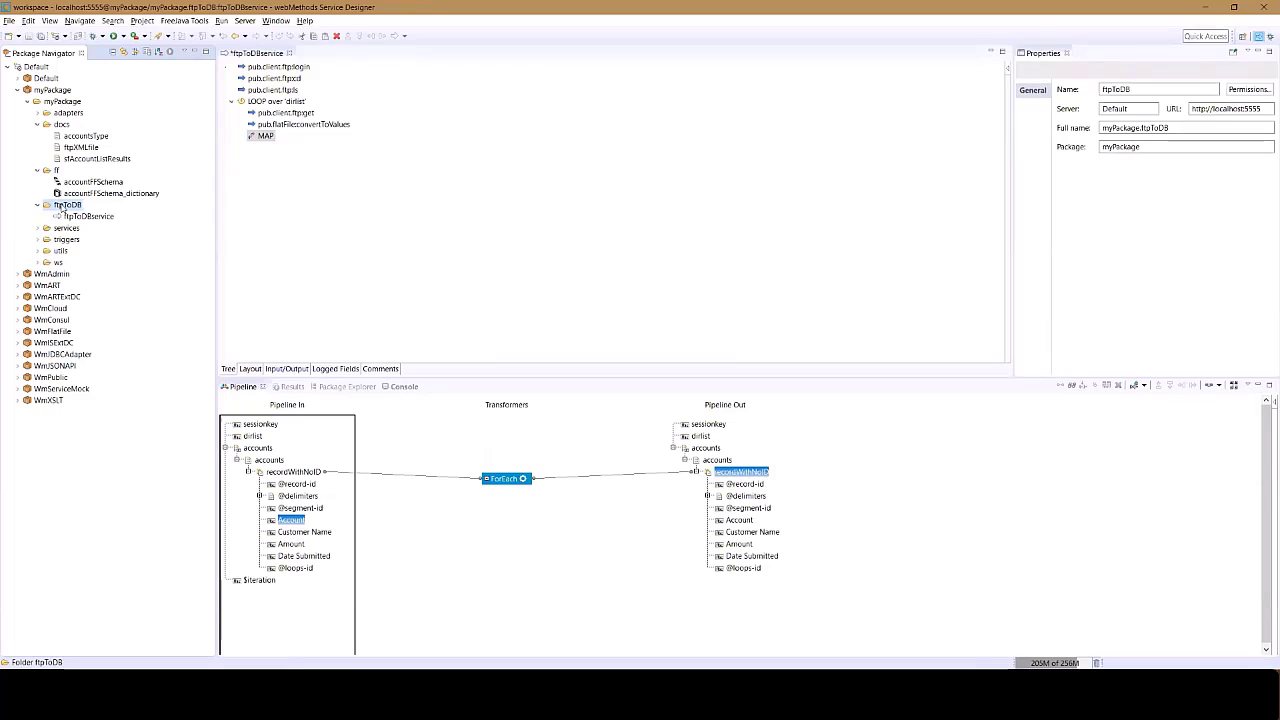
pyautogui.click(62, 208)
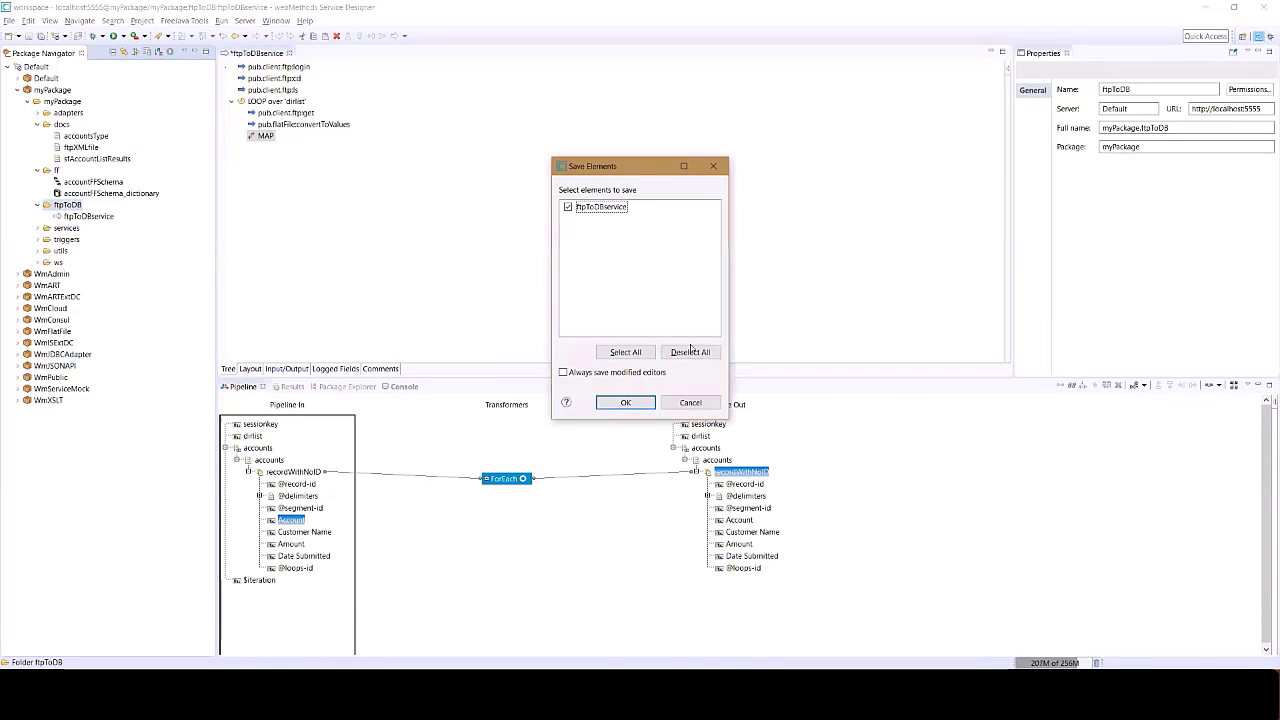
pyautogui.click(680, 405)
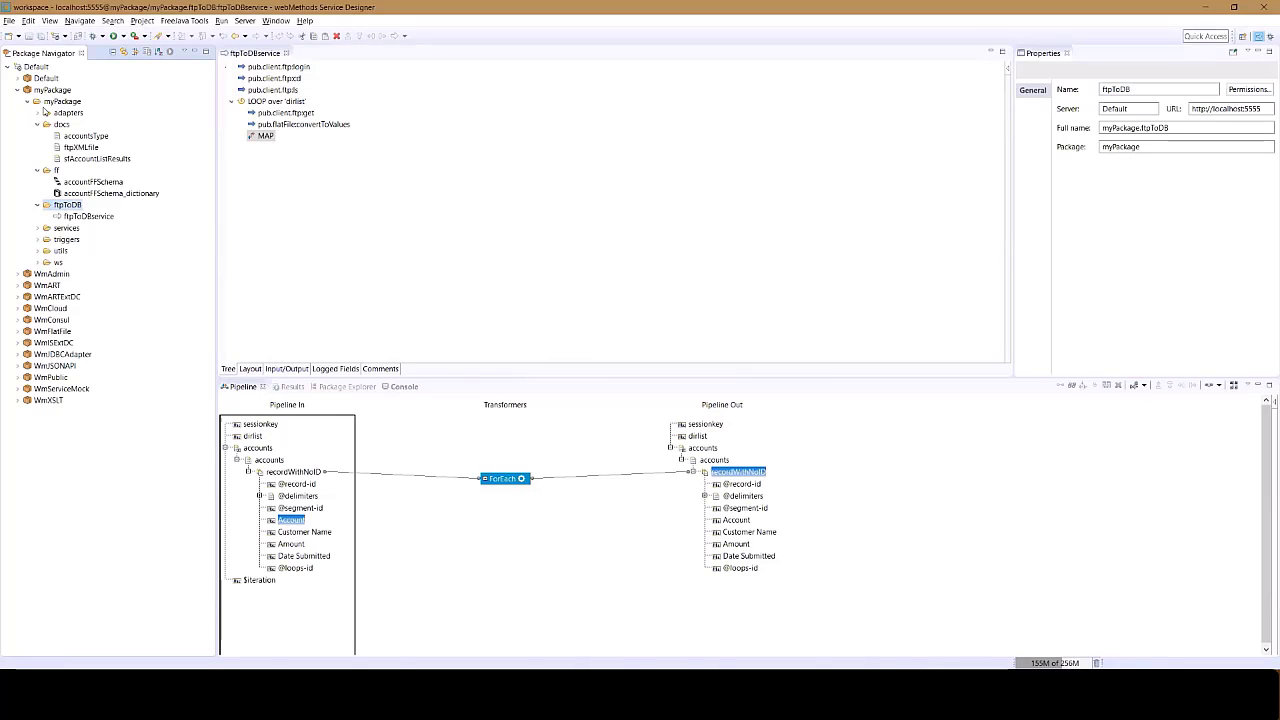
pyautogui.press('F5')
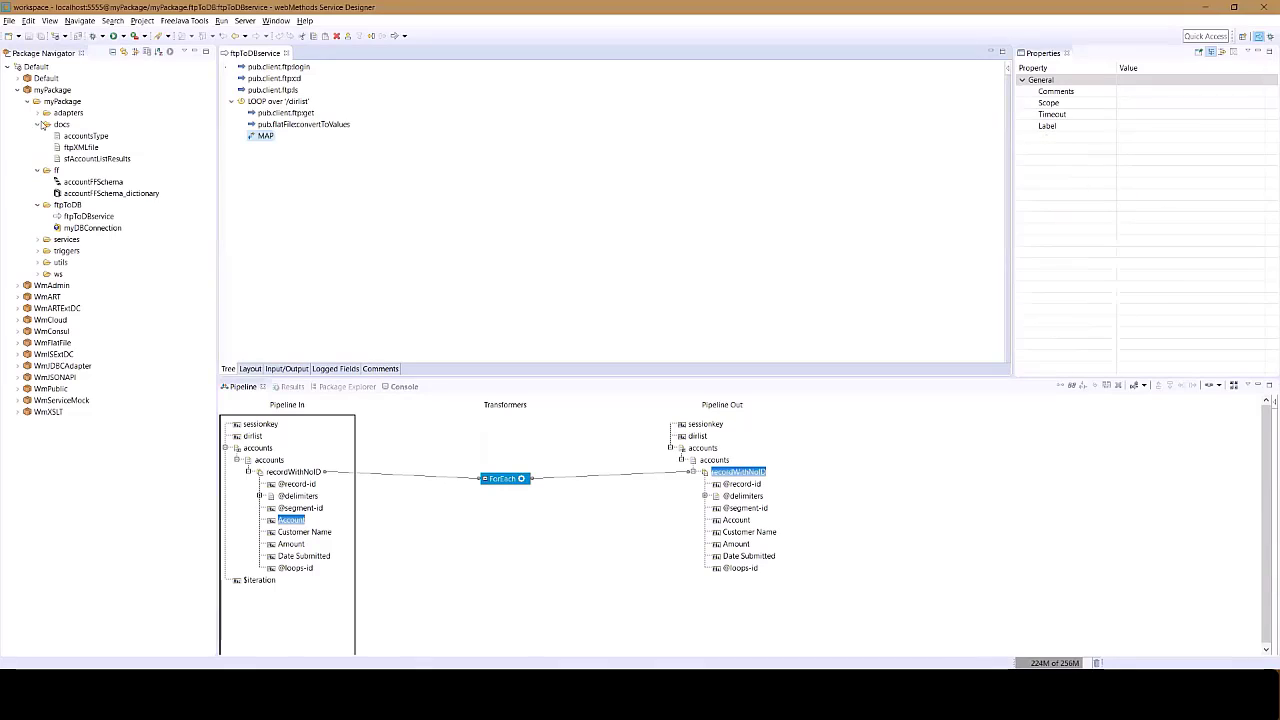
pyautogui.click(38, 113)
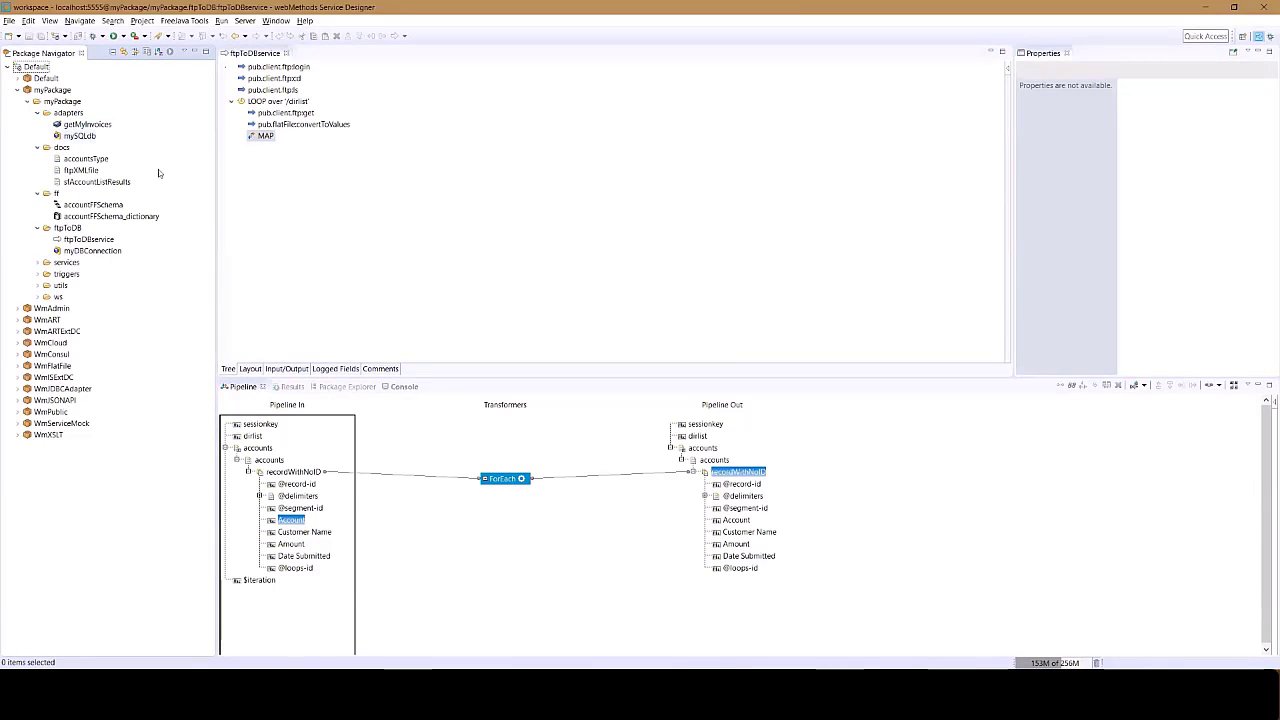
pyautogui.click(102, 251)
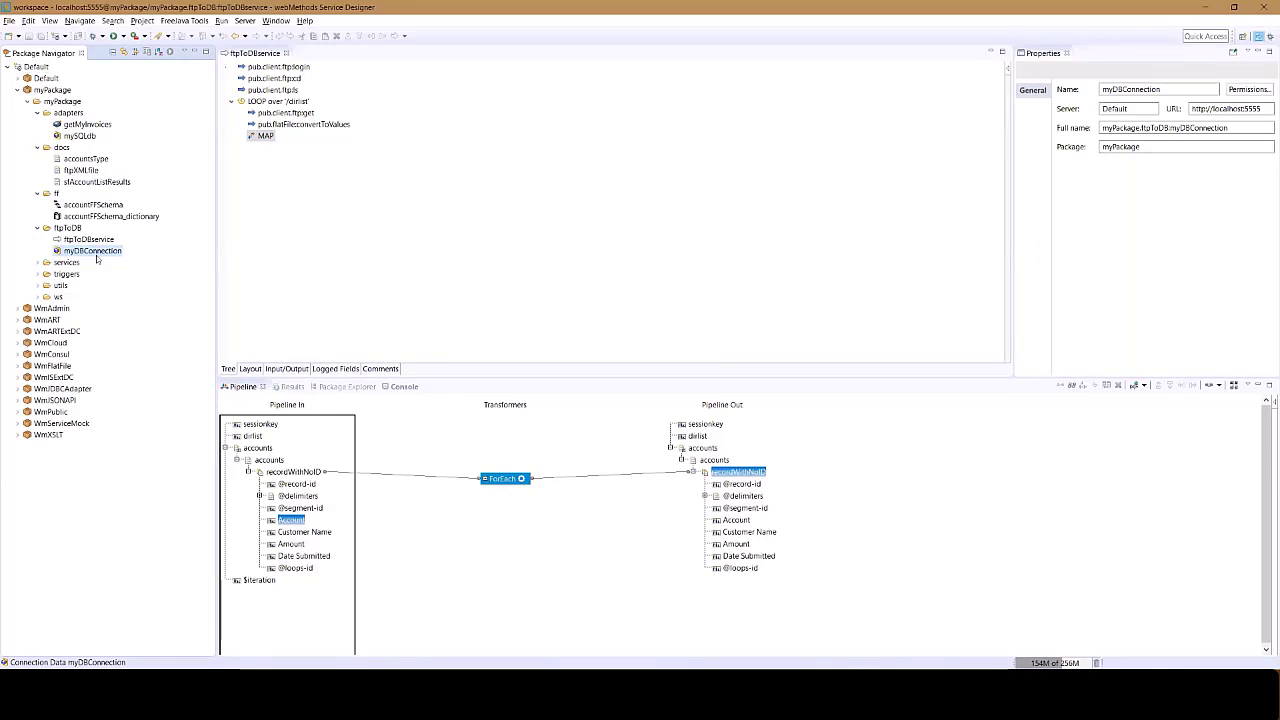
pyautogui.click(38, 114)
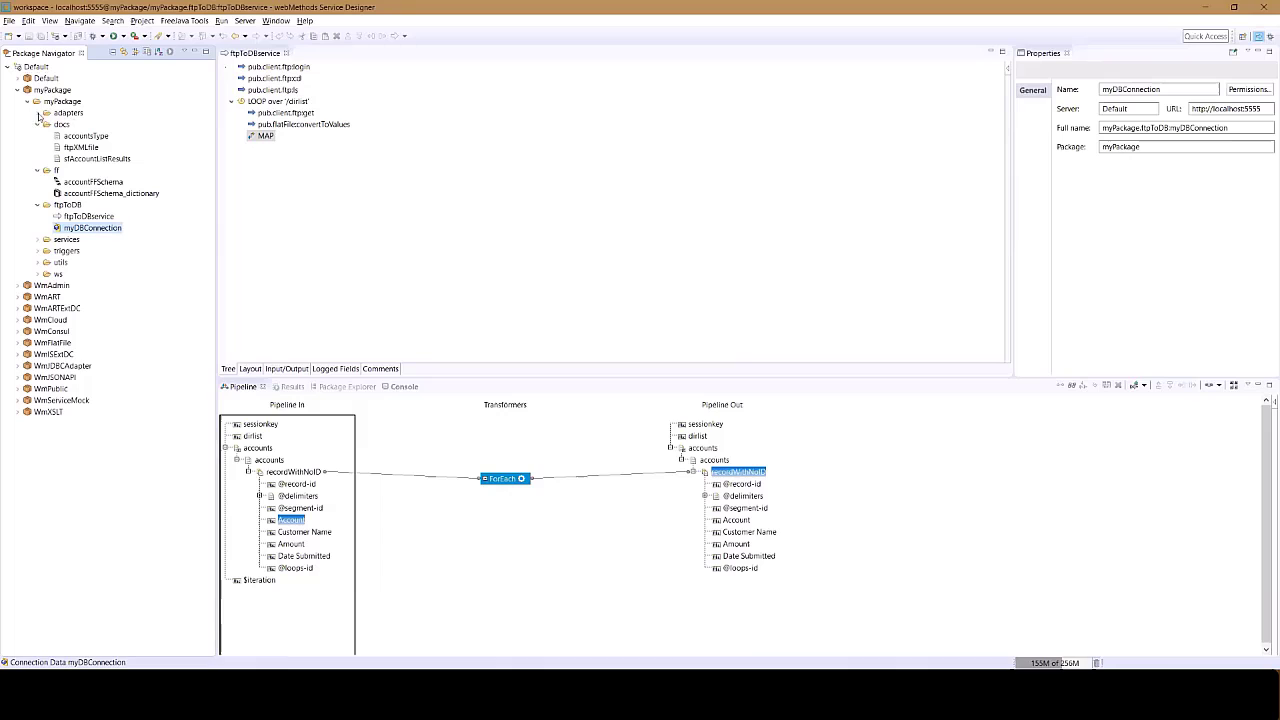
# Step: Start a new adapter service named bulkInsertAccounts in the ftpToDB folder of myPackage
pyautogui.click(68, 205)
pyautogui.rightClick(75, 207)
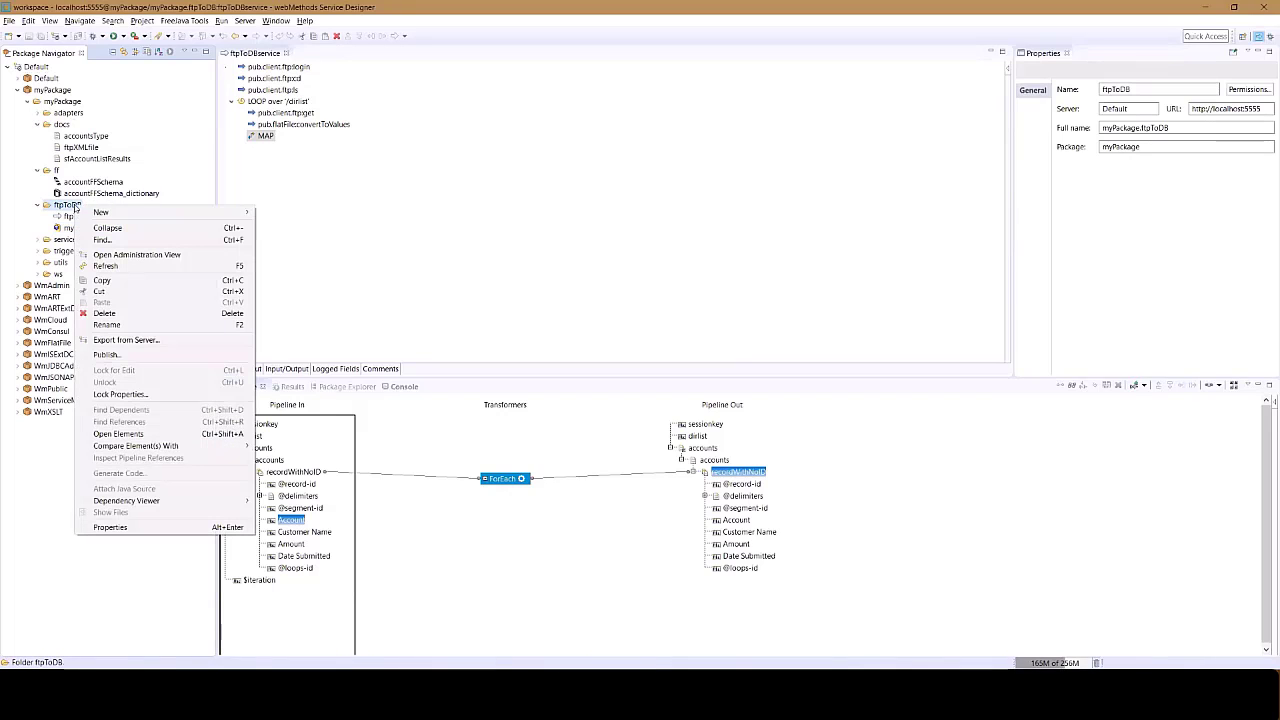
pyautogui.moveTo(130, 212)
pyautogui.click(296, 234)
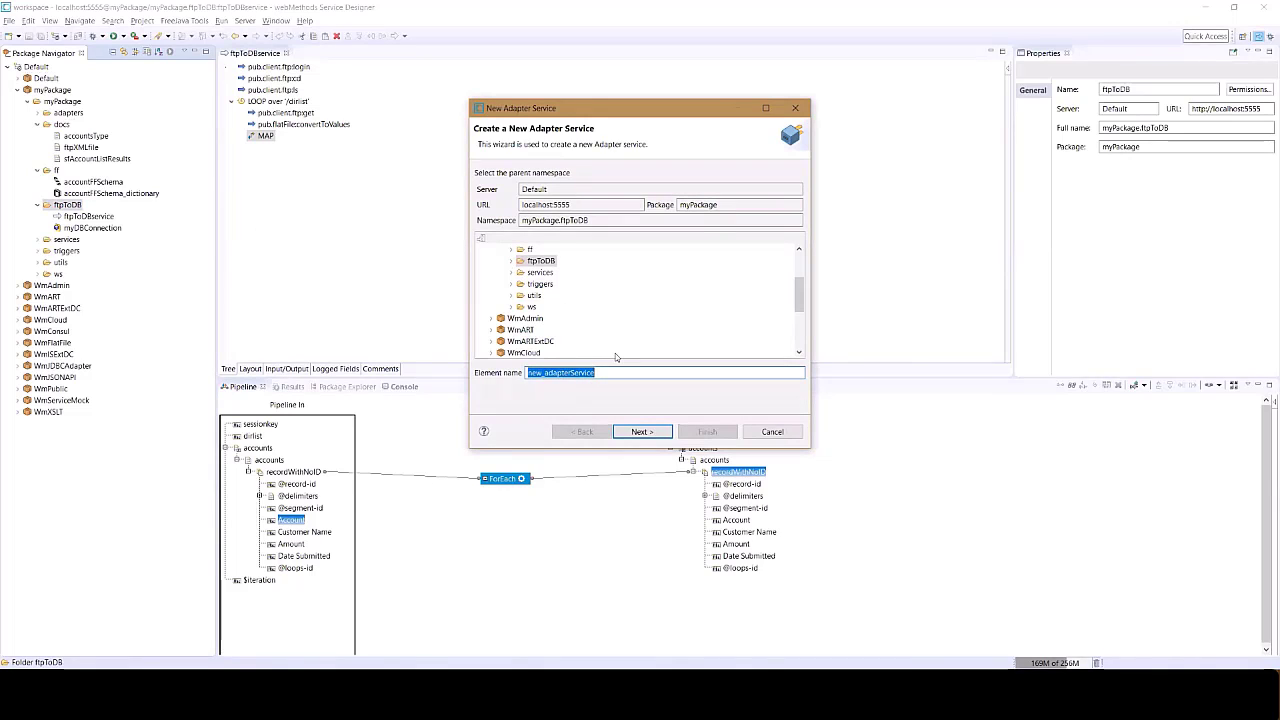
pyautogui.write('b')
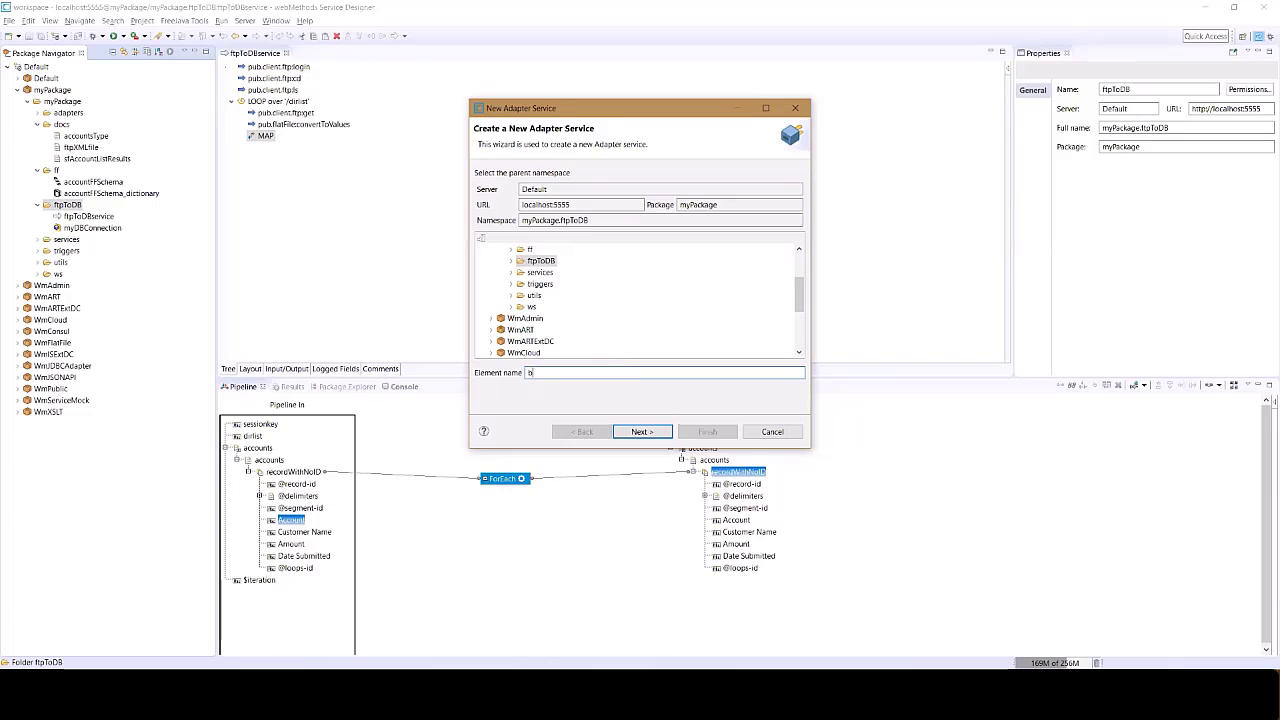
pyautogui.write('ulkInsertAccounts')
pyautogui.press('Return')
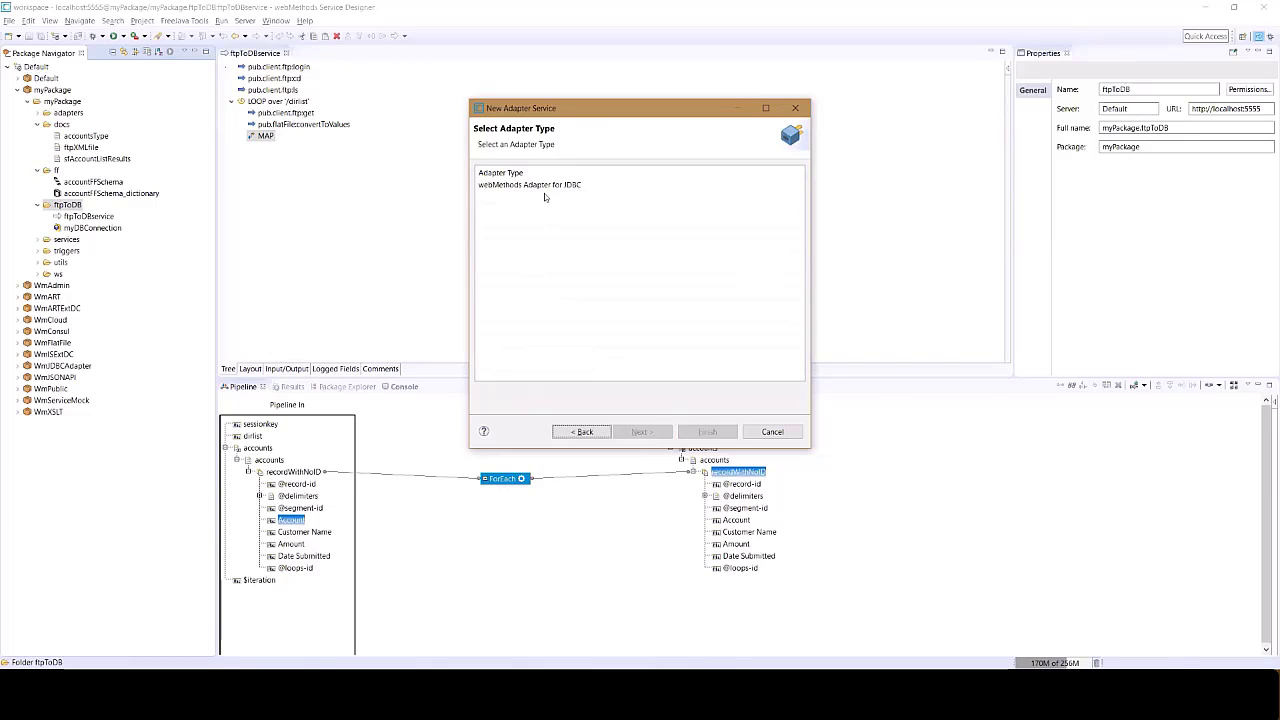
# Step: Create the adapter service with webMethods Adapter for JDBC, connection myPackage.ftpToDB:myDBConnection and the BatchInsertSQL template
pyautogui.click(545, 186)
pyautogui.click(642, 431)
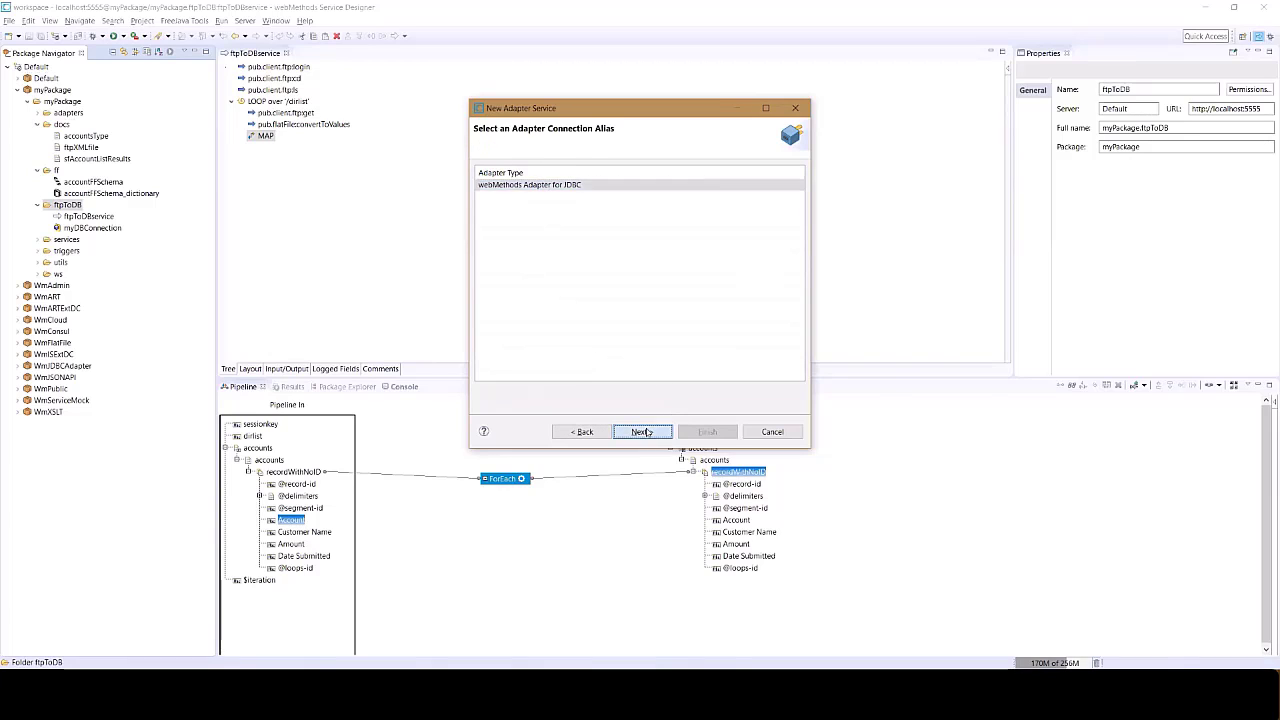
pyautogui.click(574, 186)
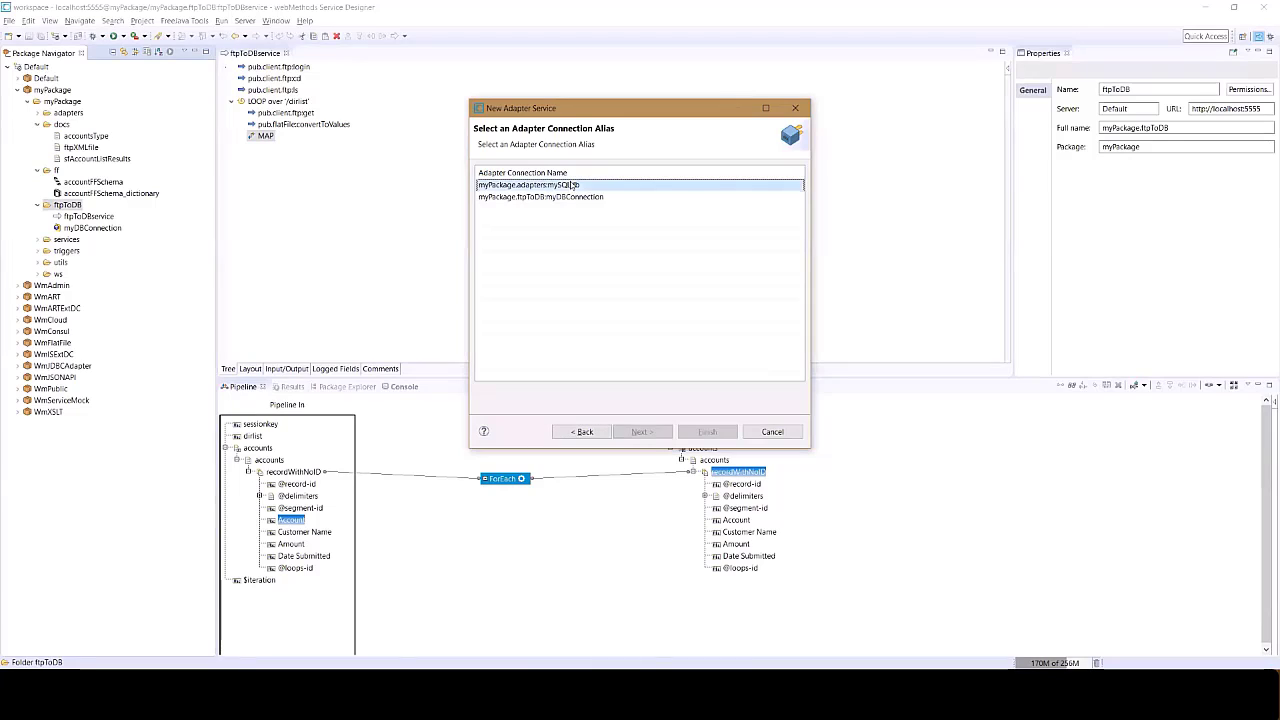
pyautogui.click(590, 198)
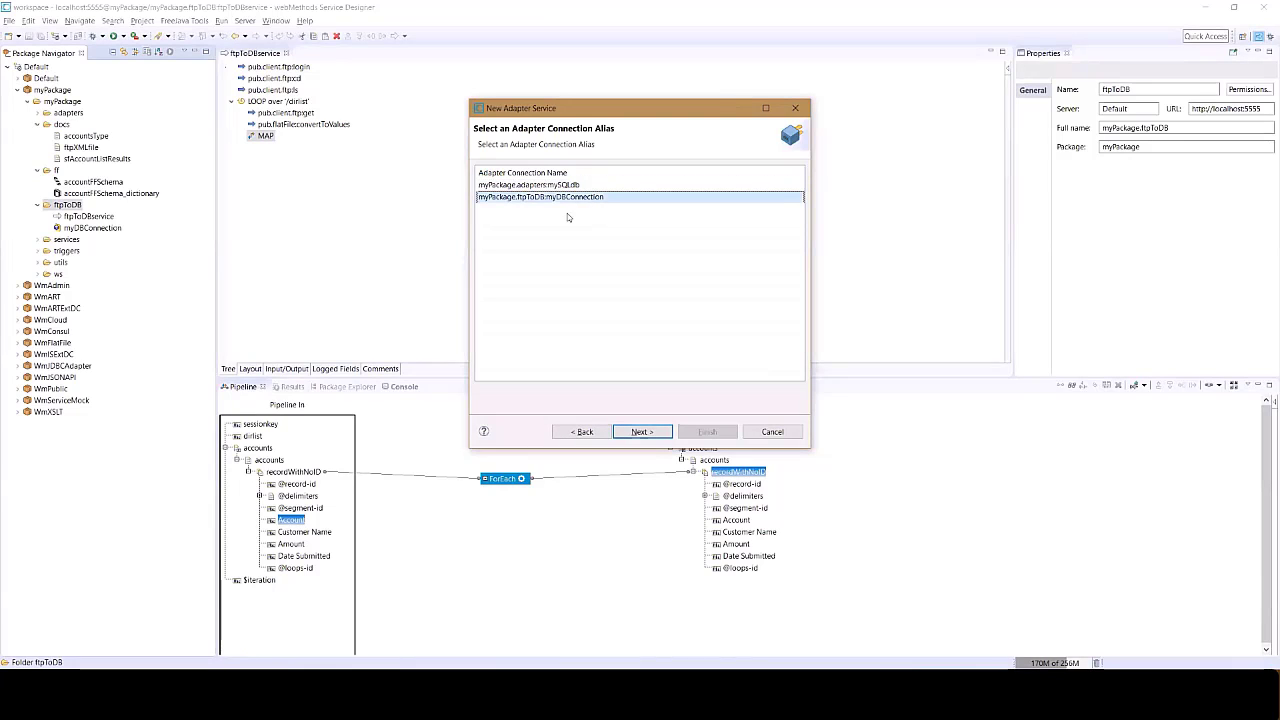
pyautogui.click(642, 431)
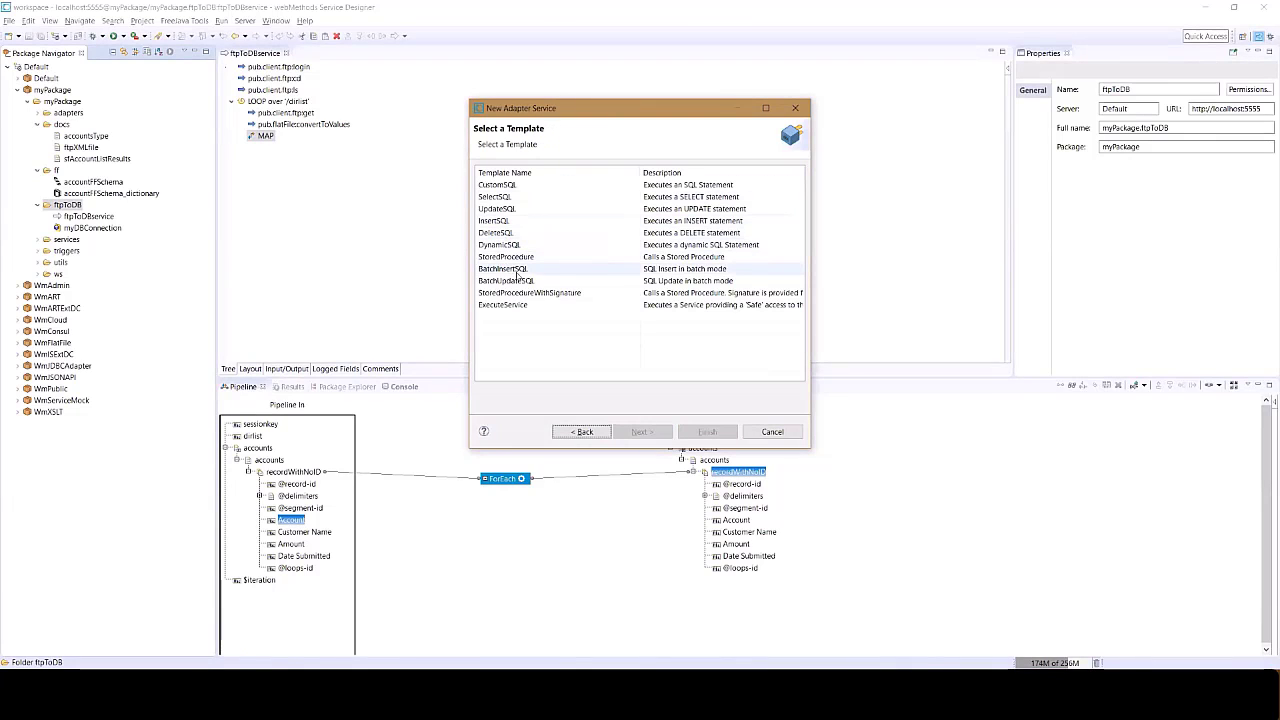
pyautogui.click(521, 269)
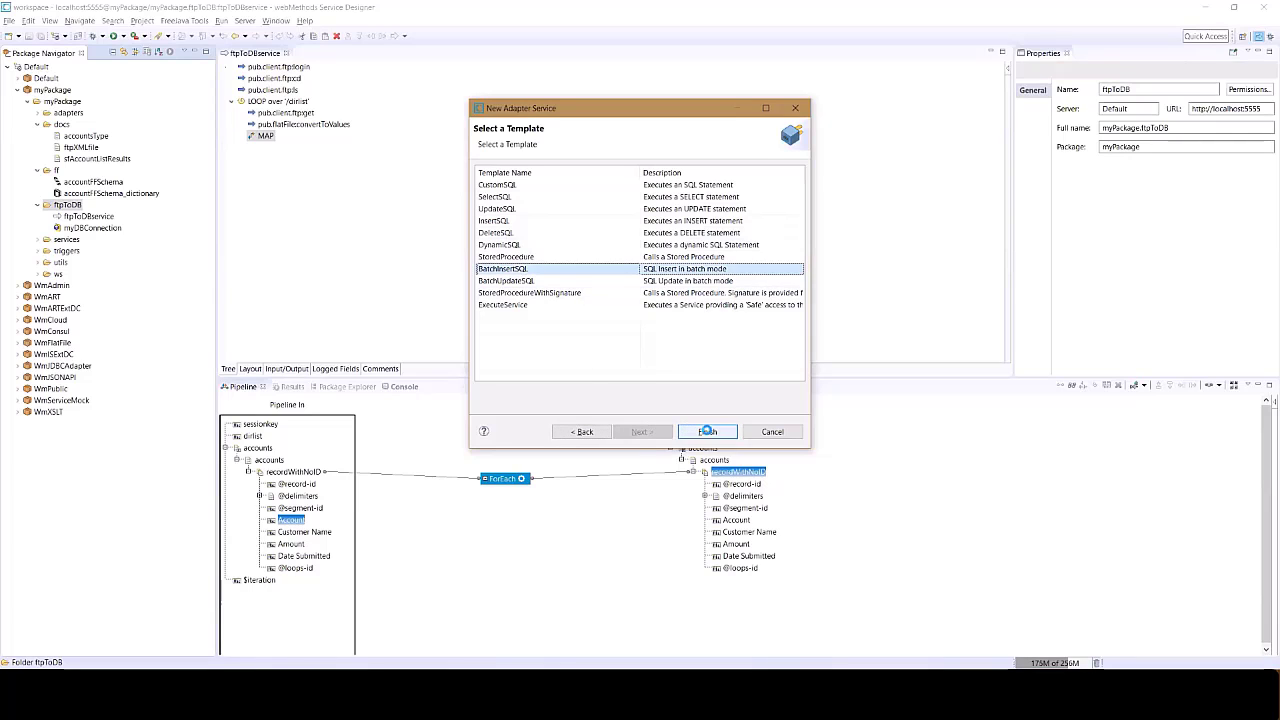
pyautogui.click(707, 431)
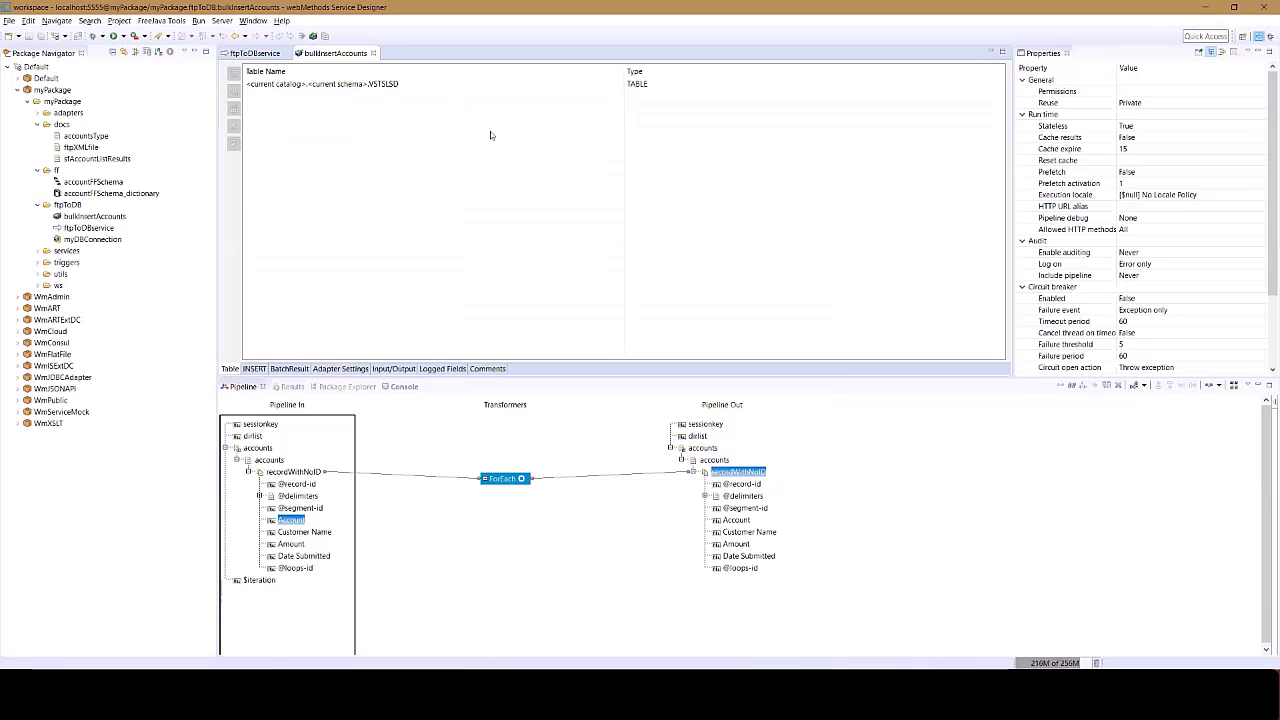
# Step: Set the table of bulkInsertAccounts to accounts in stagingSQLserver's current schema and add all its columns to the INSERT
pyautogui.click(599, 85)
pyautogui.click(619, 84)
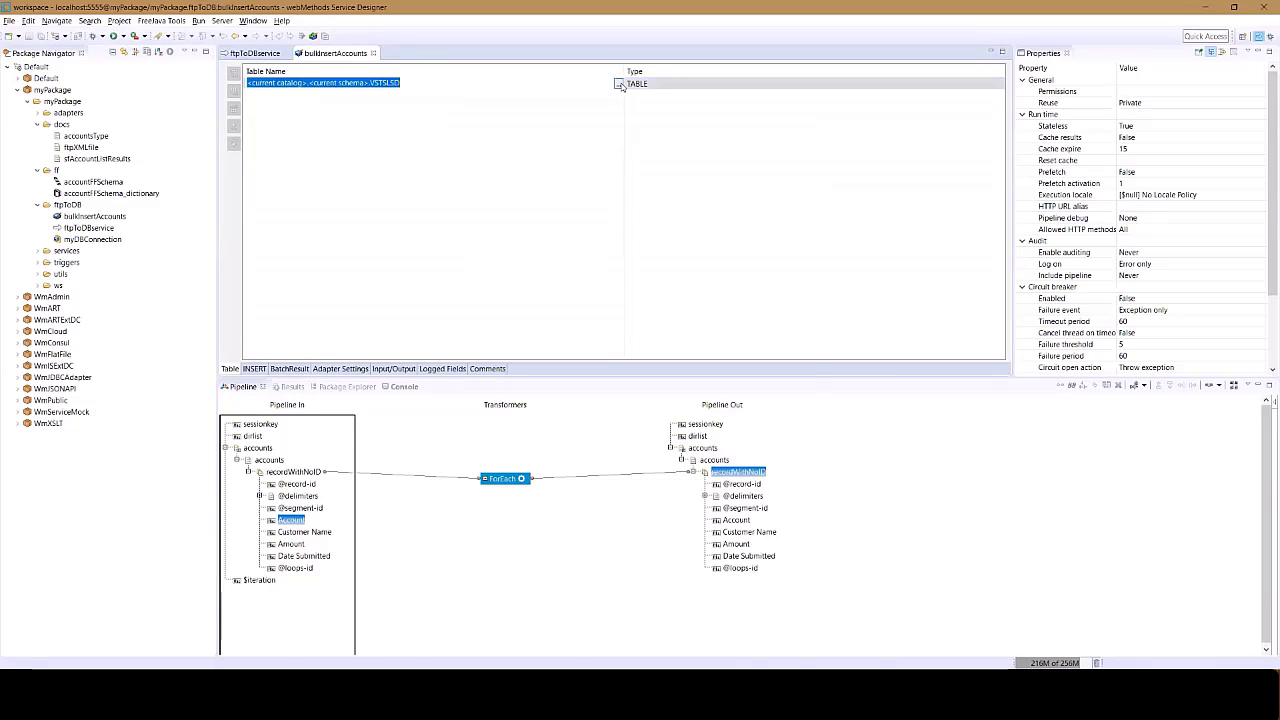
pyautogui.click(474, 311)
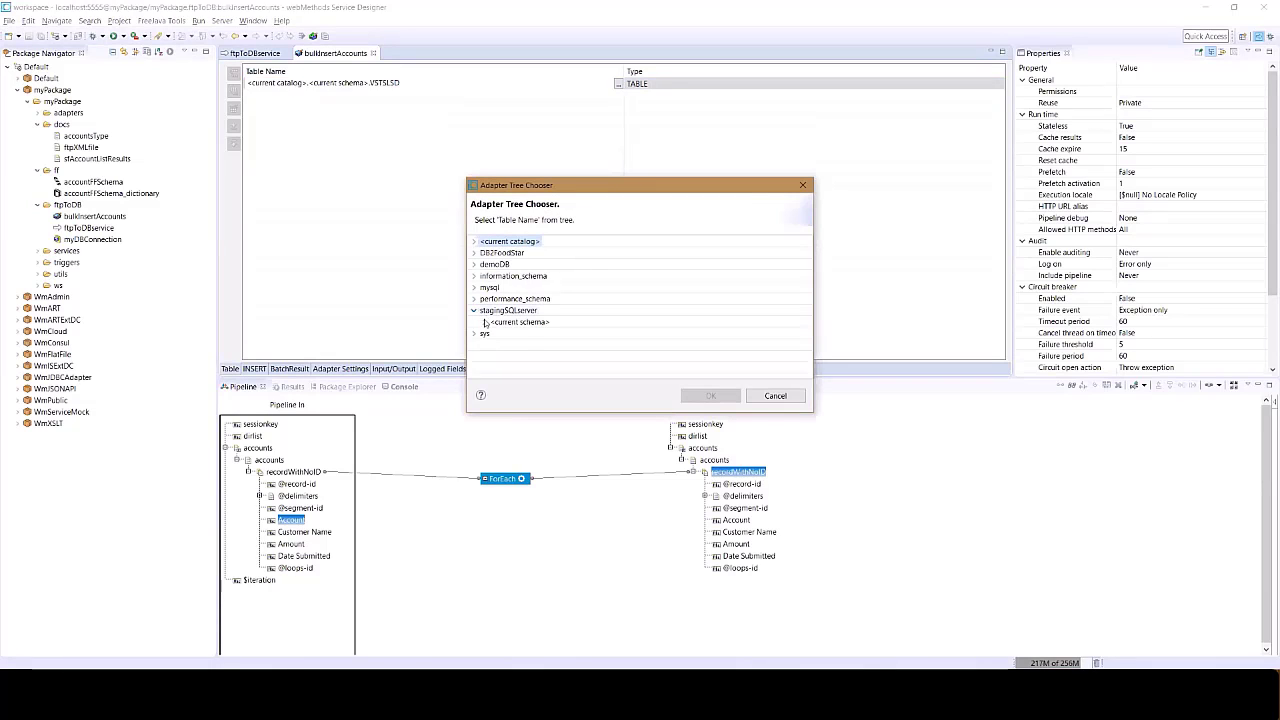
pyautogui.click(484, 322)
pyautogui.click(510, 345)
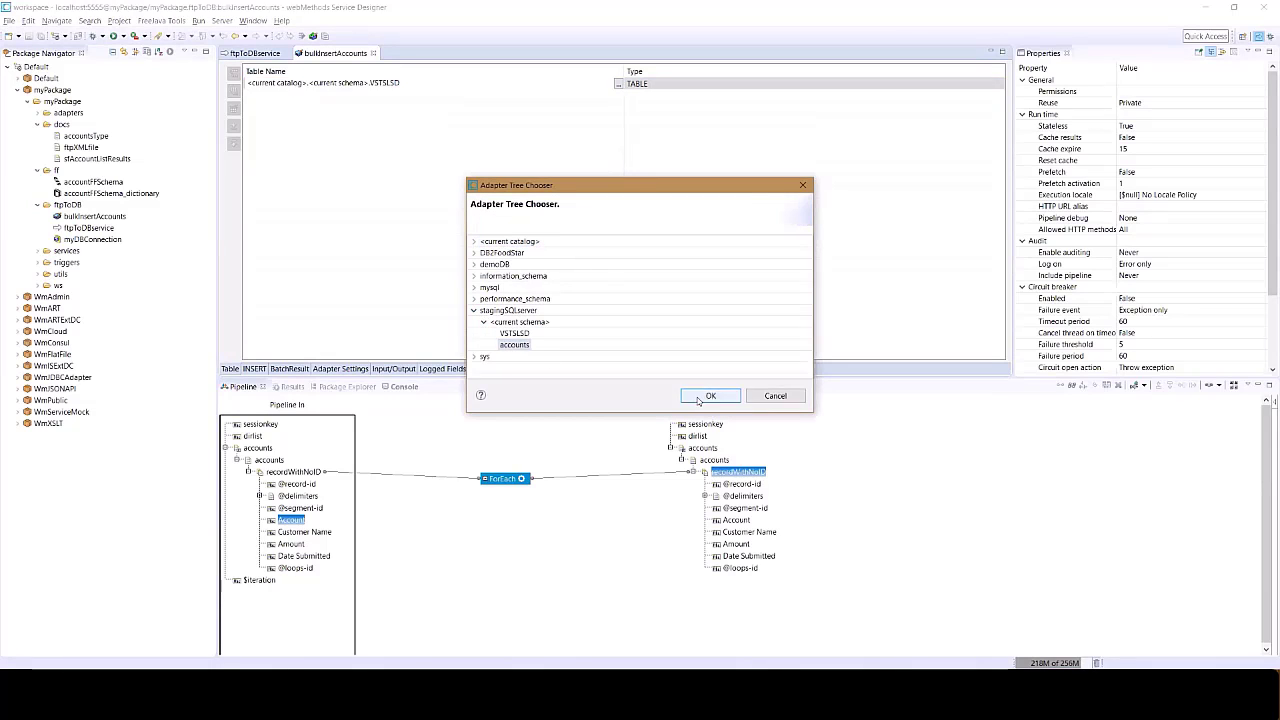
pyautogui.click(710, 396)
pyautogui.click(255, 369)
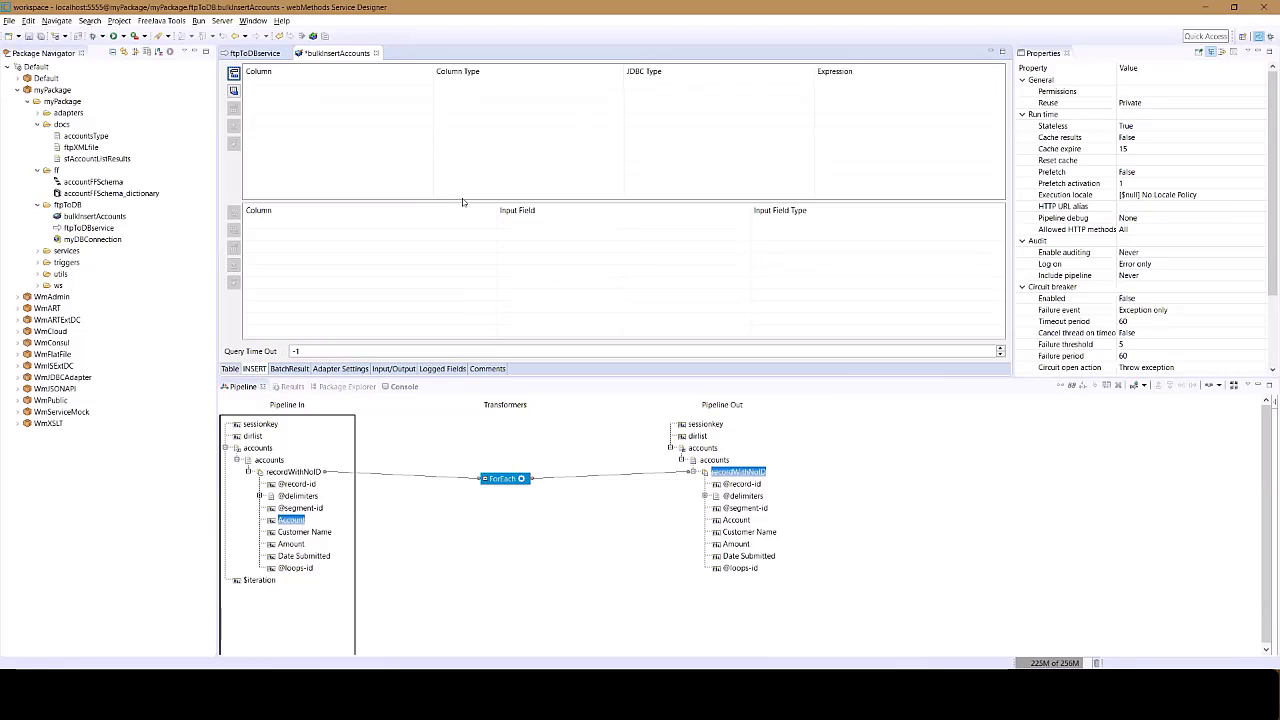
pyautogui.click(233, 90)
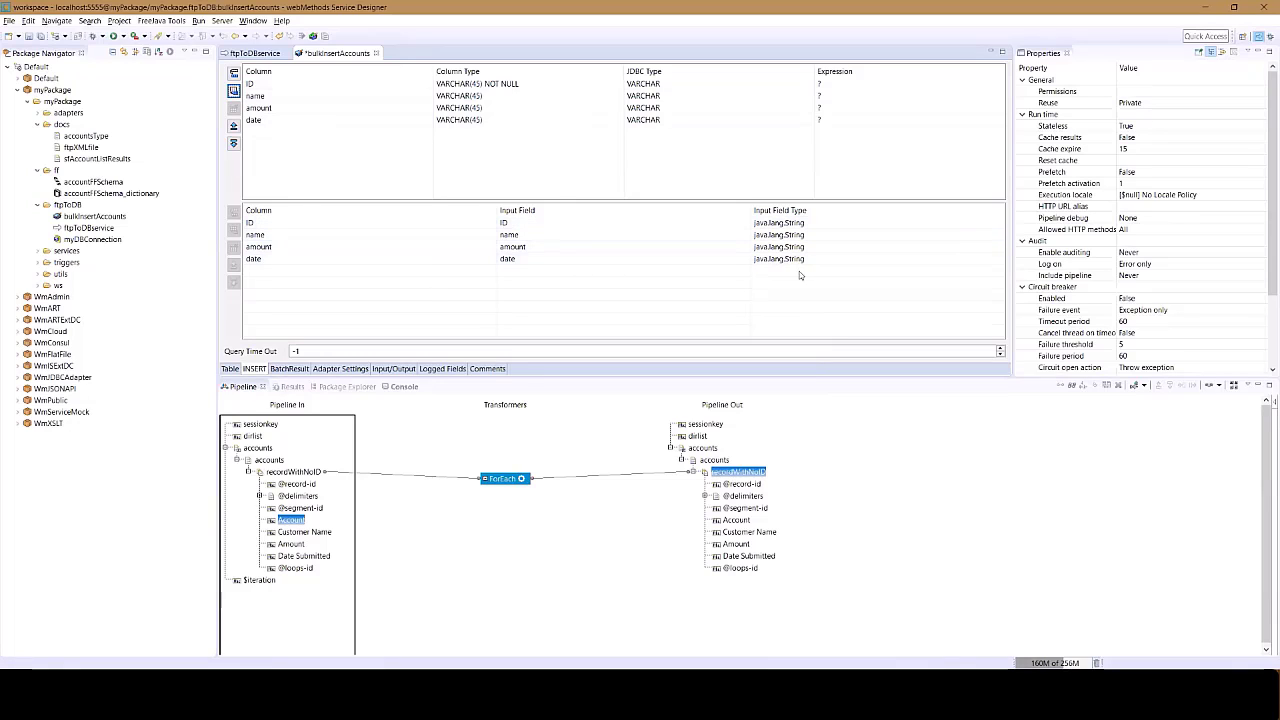
# Step: Set the Batch Result Output Name to result and save bulkInsertAccounts
pyautogui.click(292, 369)
pyautogui.write('result')
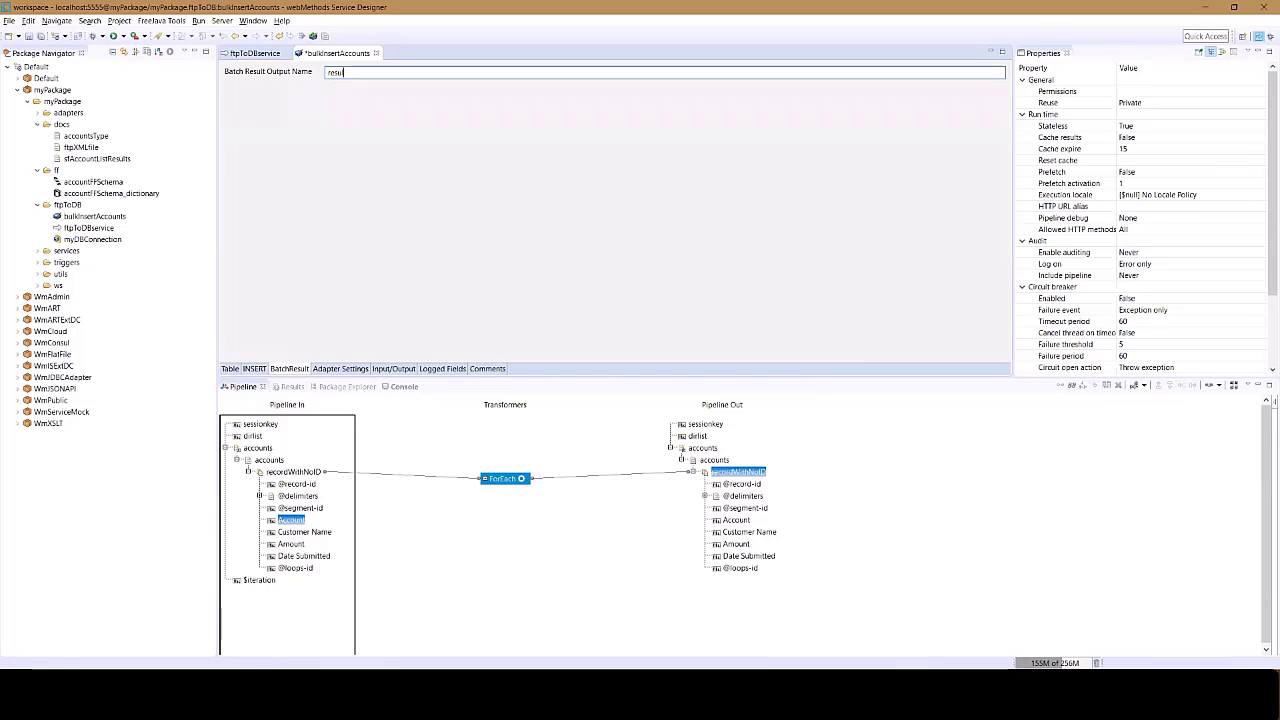
pyautogui.click(22, 36)
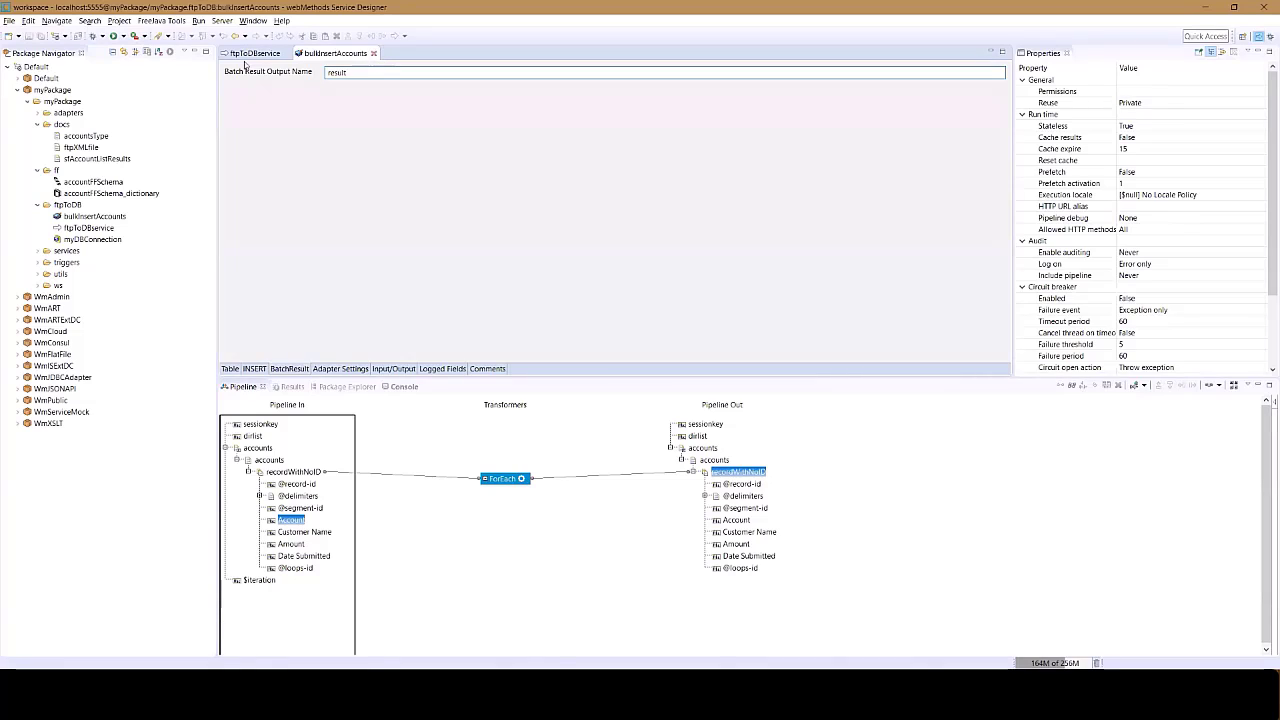
# Step: Add the bulkInsertAccounts service after the MAP step inside the ftpToDBservice loop and expand its inputs document
pyautogui.click(371, 53)
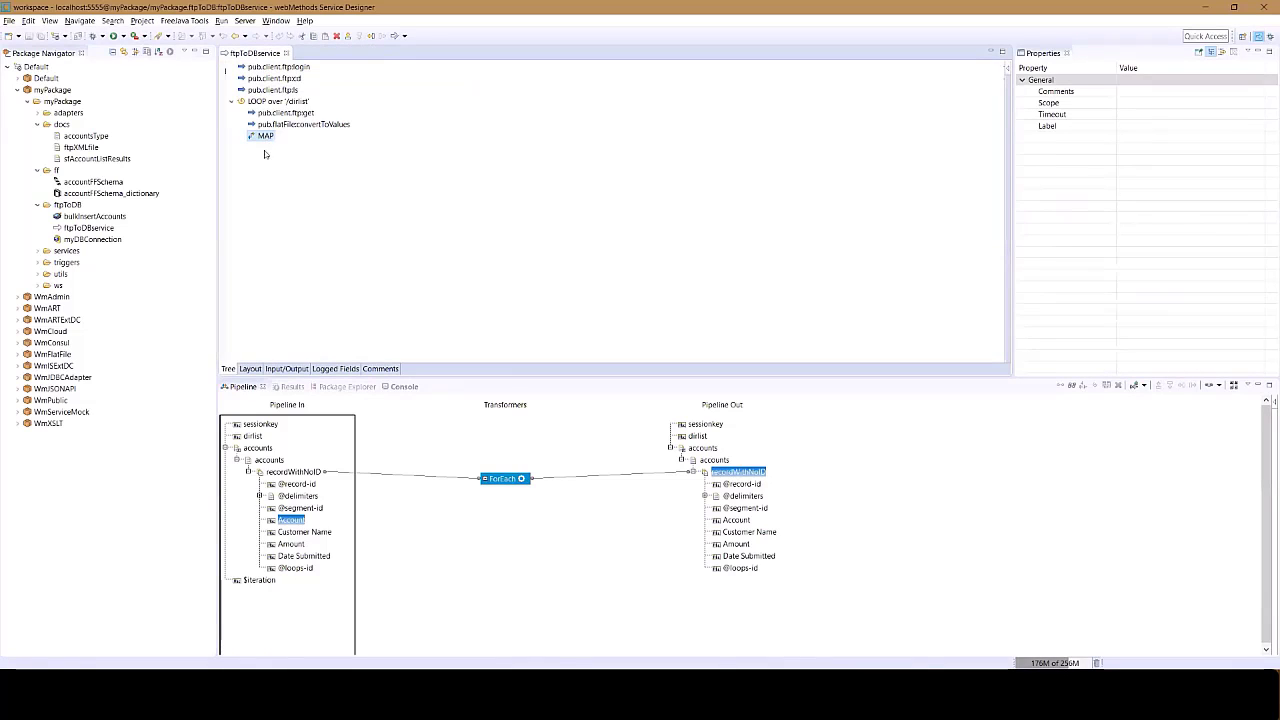
pyautogui.moveTo(96, 217); pyautogui.dragTo(270, 150)
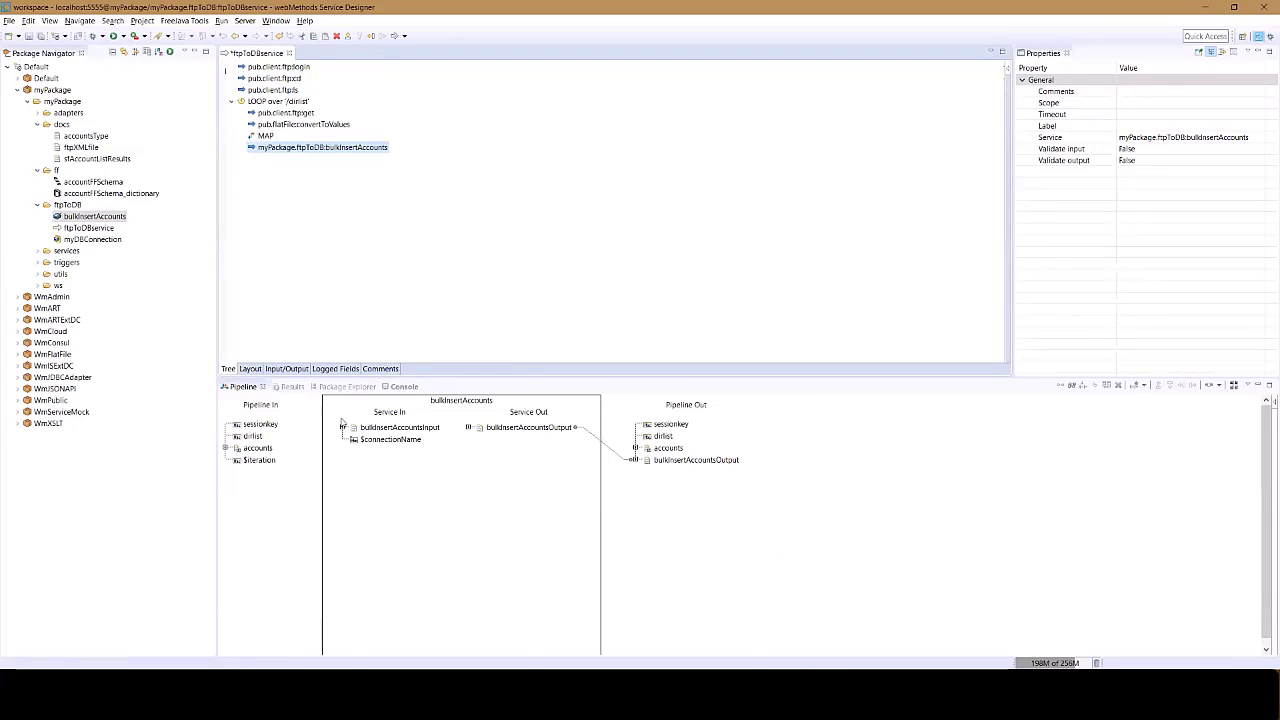
pyautogui.click(343, 428)
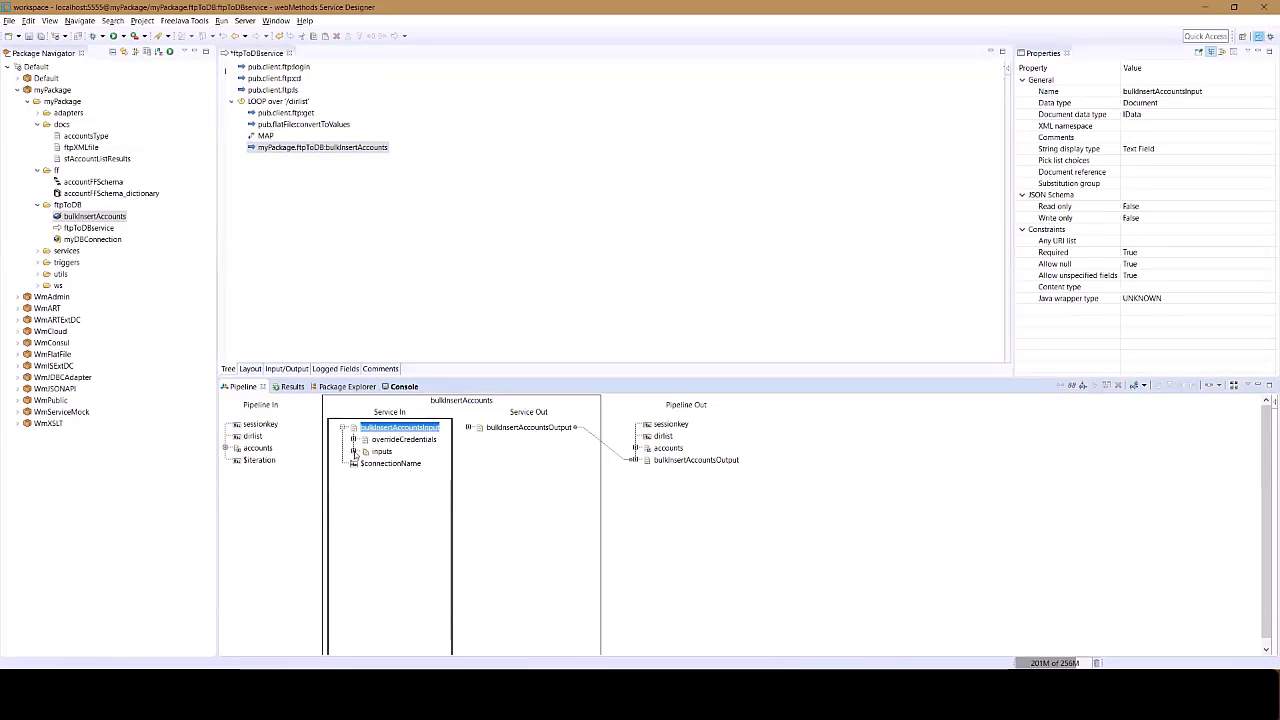
pyautogui.click(353, 451)
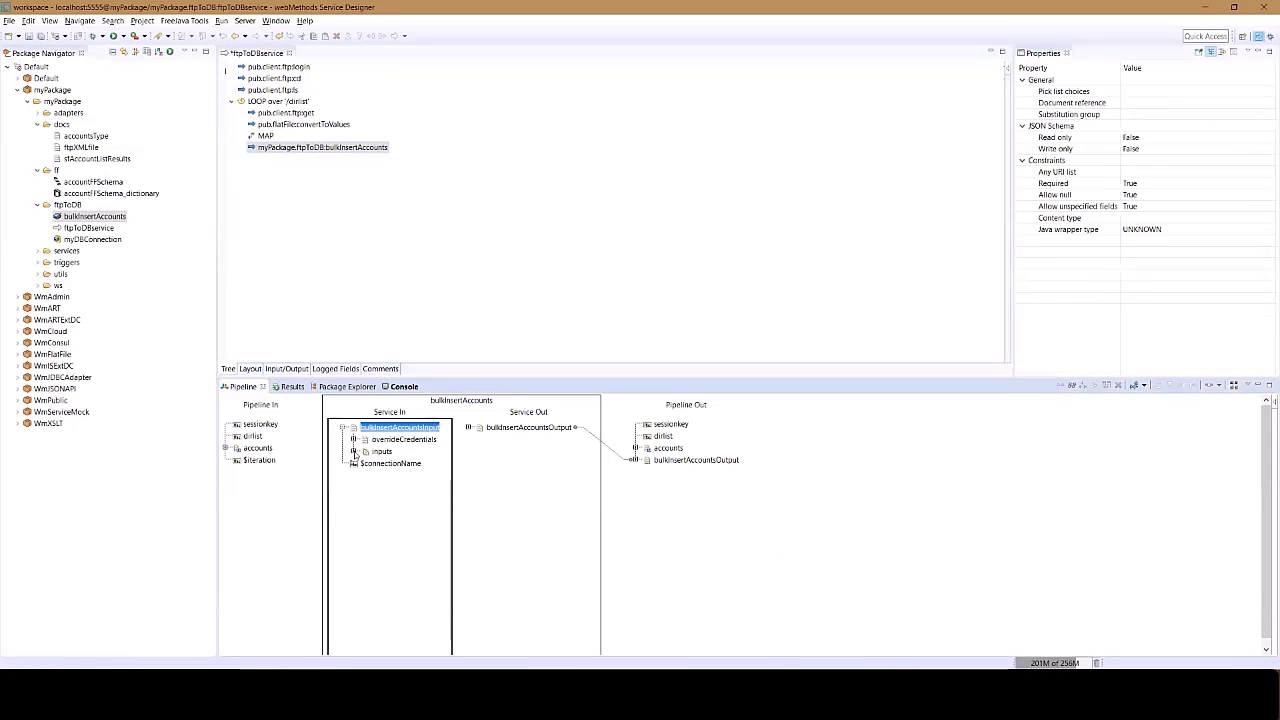
# Step: Map Account, Customer Name, Amount and Date Submitted from recordWithNoID to the bulkInsertAccounts inputs ID, name, amount and date
pyautogui.click(228, 448)
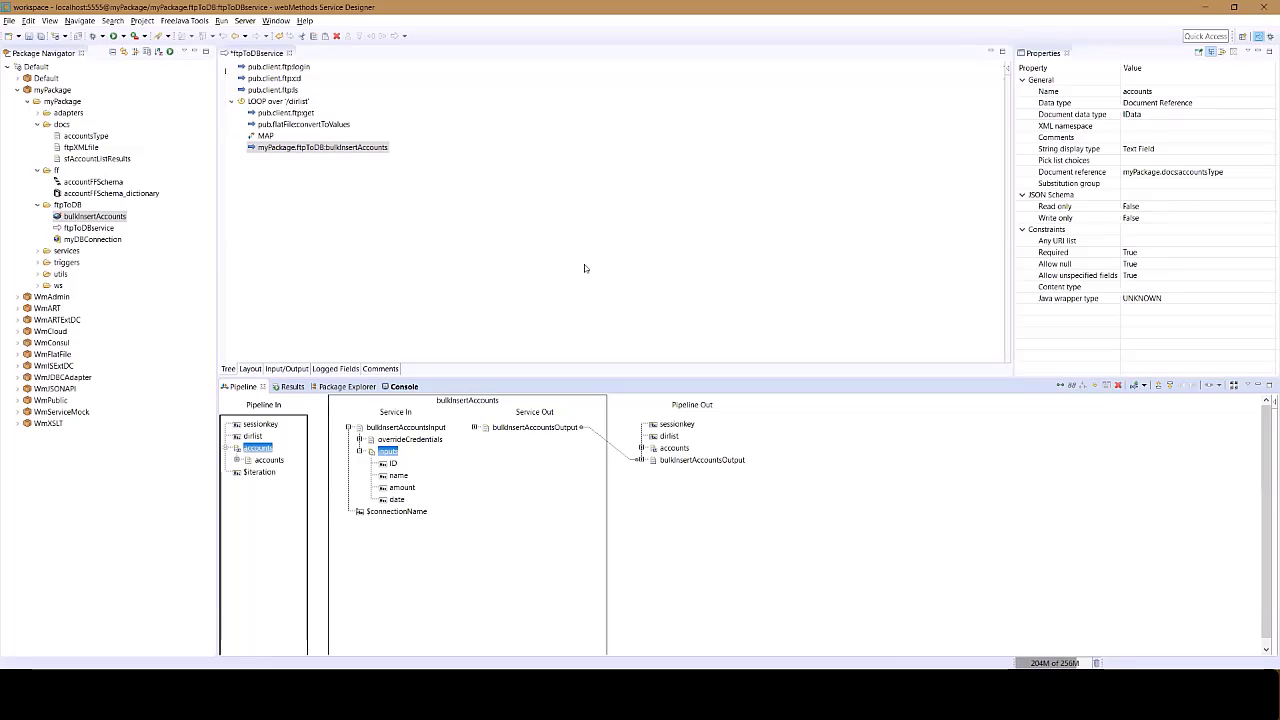
pyautogui.click(238, 461)
pyautogui.click(248, 473)
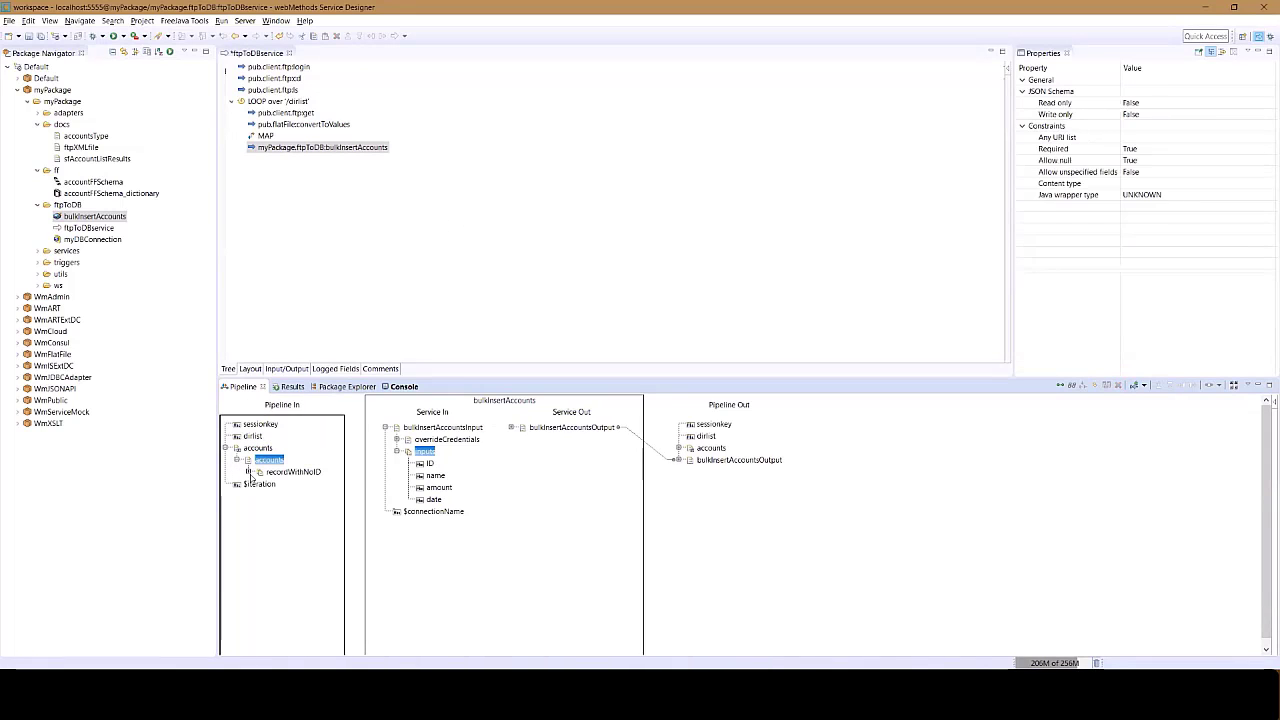
pyautogui.click(250, 475)
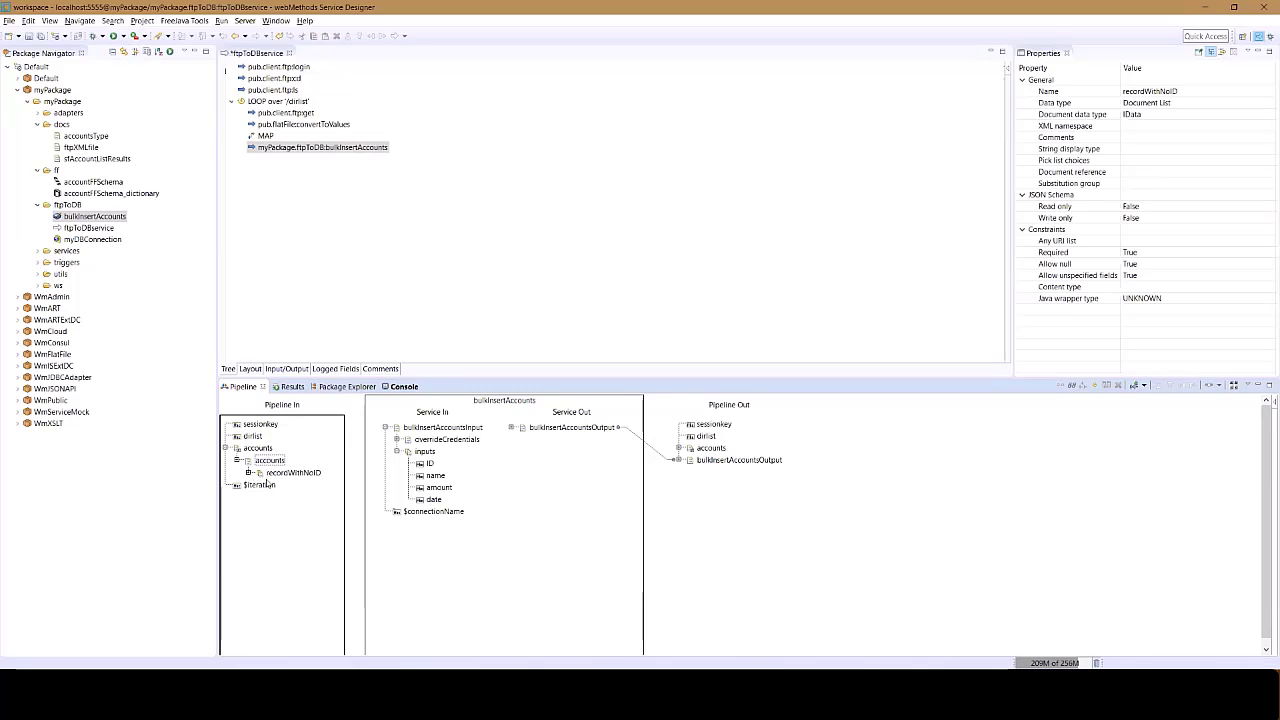
pyautogui.moveTo(290, 524); pyautogui.dragTo(434, 466)
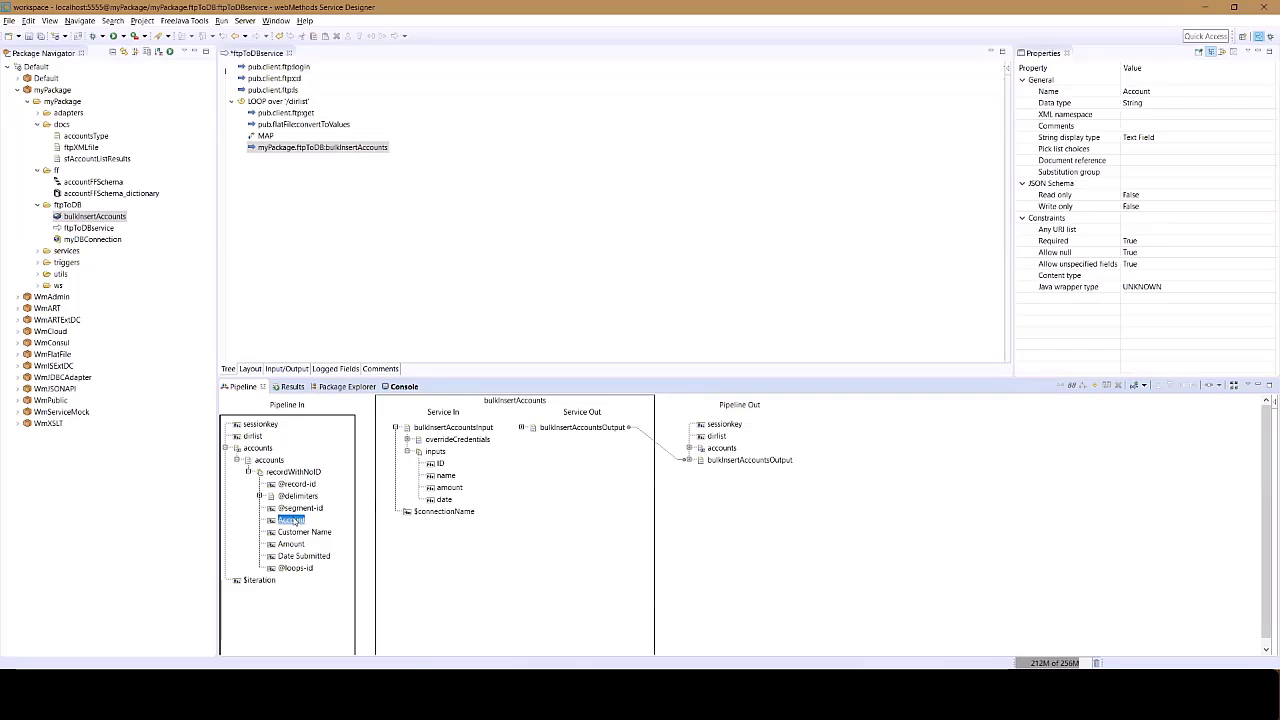
pyautogui.moveTo(294, 521); pyautogui.dragTo(439, 467)
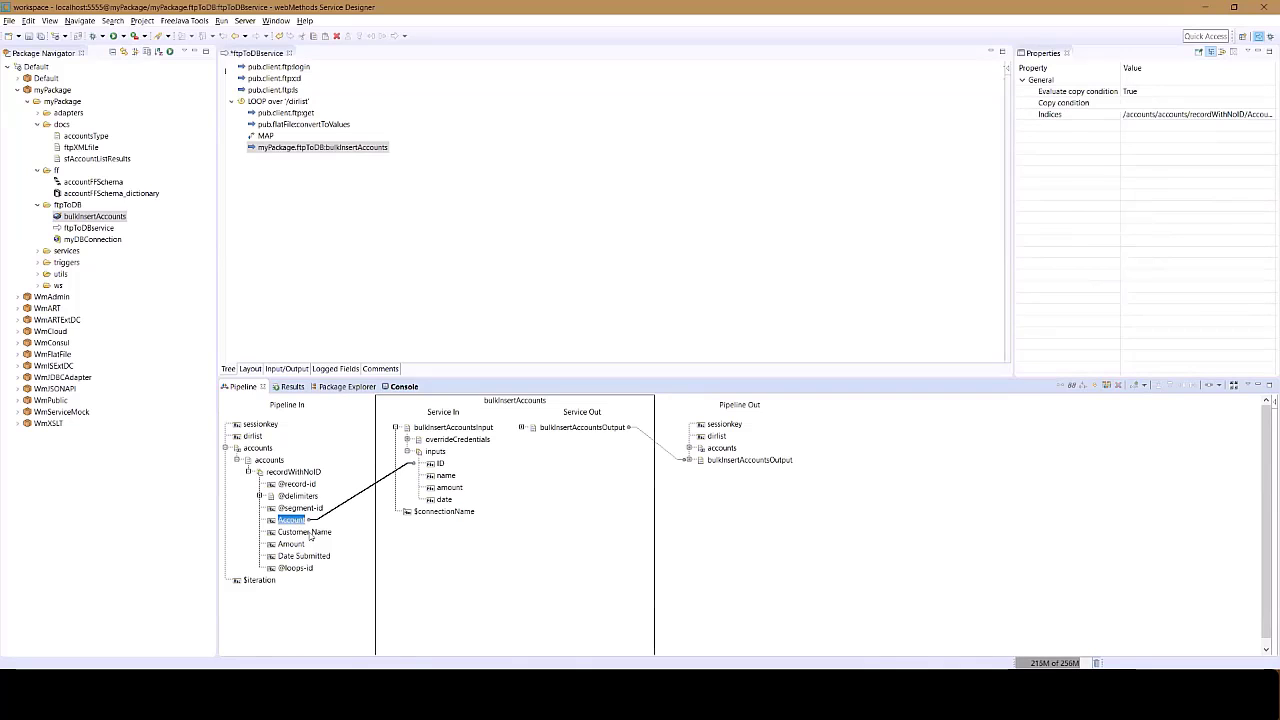
pyautogui.moveTo(305, 532); pyautogui.dragTo(431, 476)
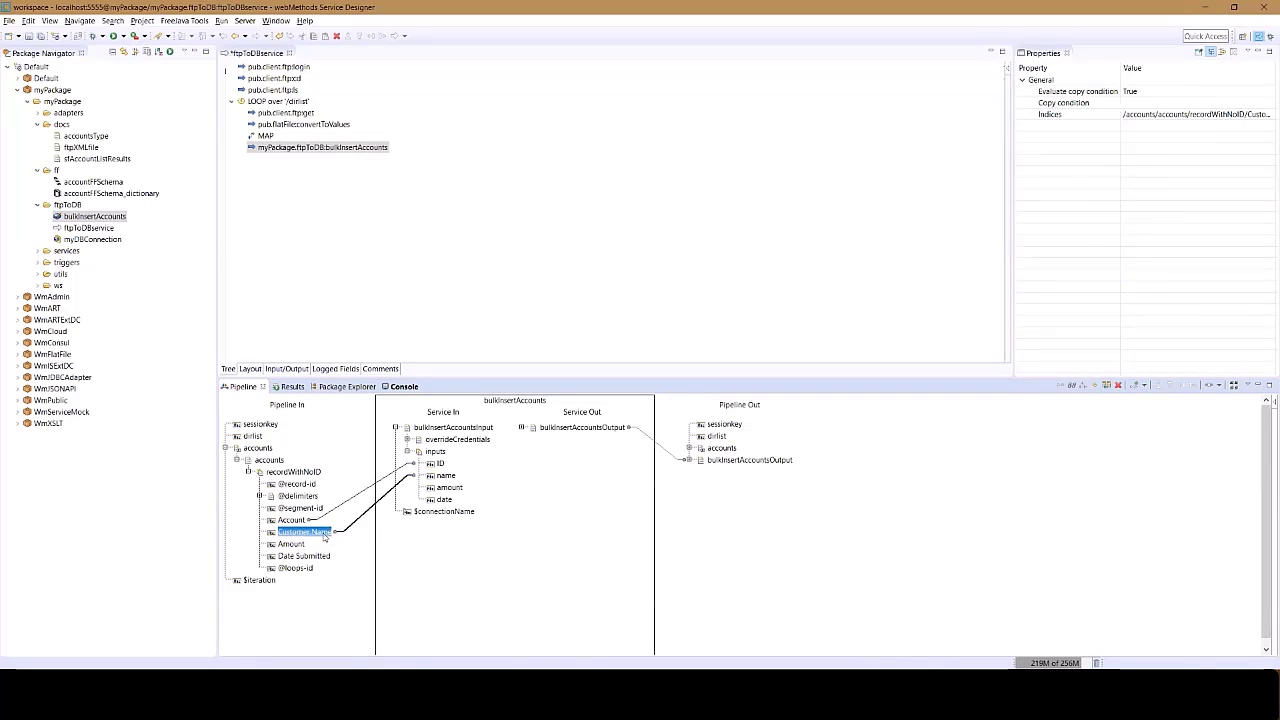
pyautogui.moveTo(291, 545); pyautogui.dragTo(428, 488)
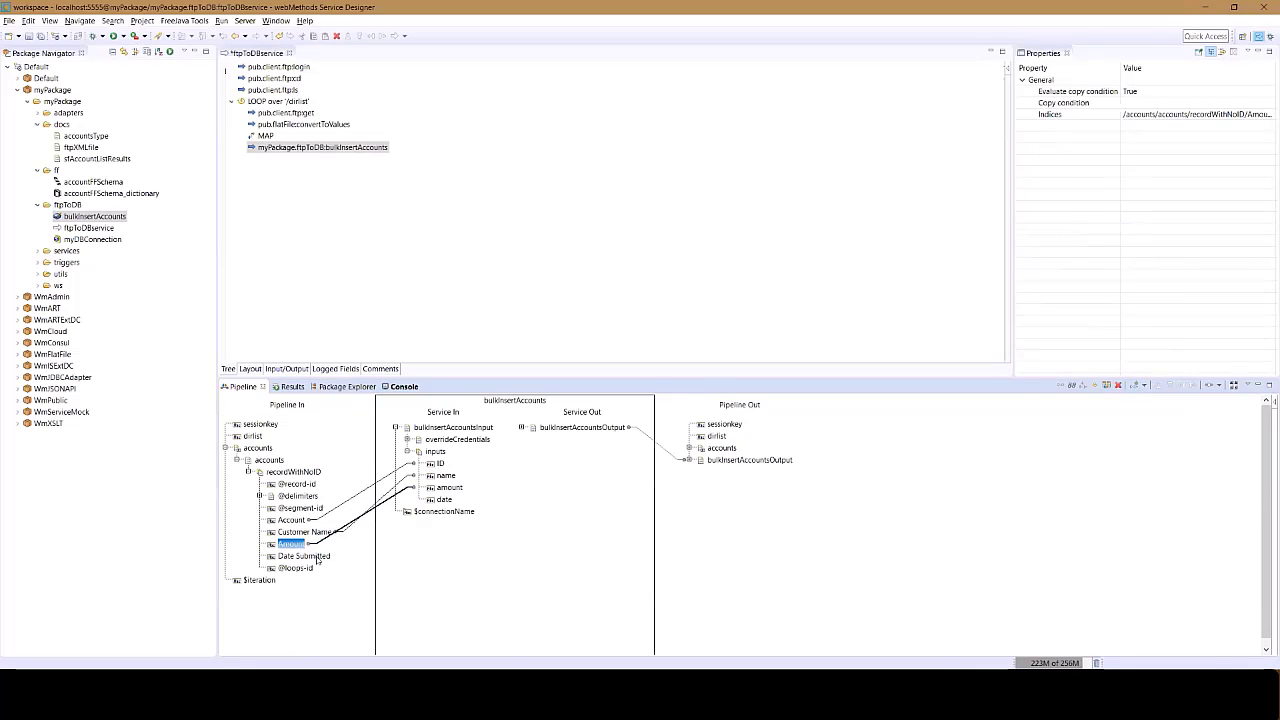
pyautogui.moveTo(319, 556); pyautogui.dragTo(436, 500)
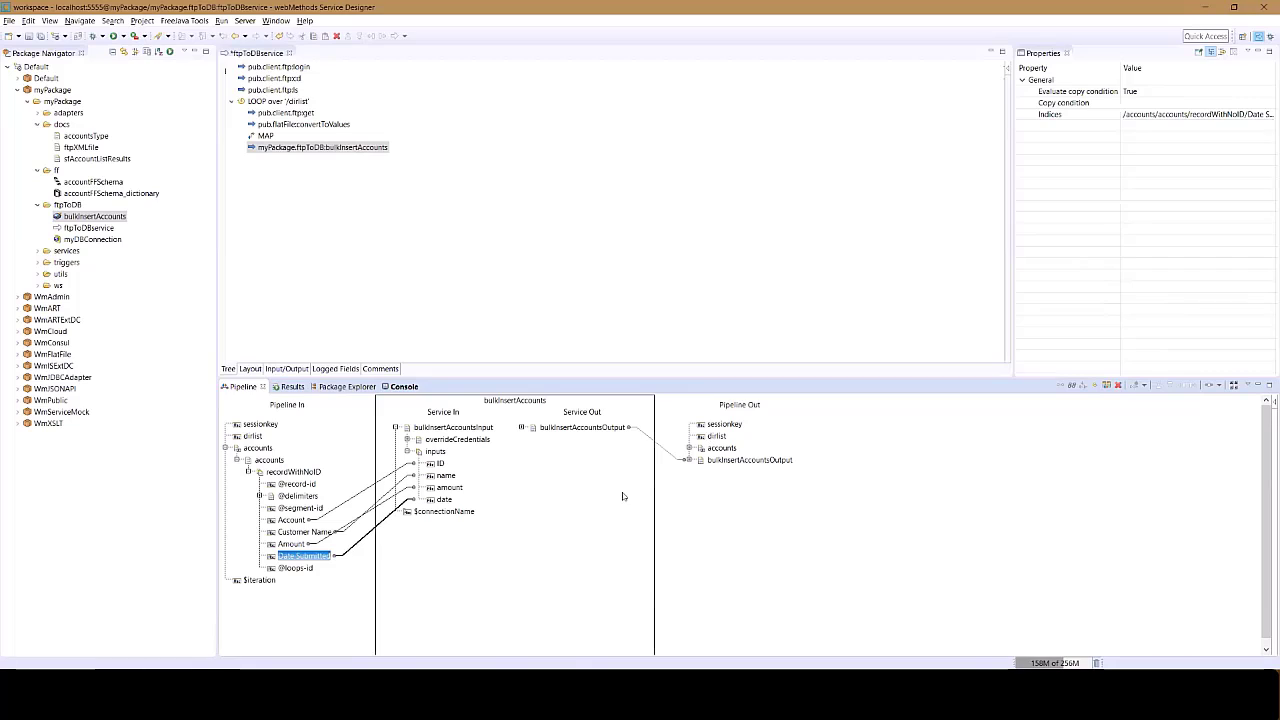
# Step: Drop the bulkInsertAccountsInput and accounts documents from the Pipeline Out of the bulkInsertAccounts step
pyautogui.rightClick(719, 449)
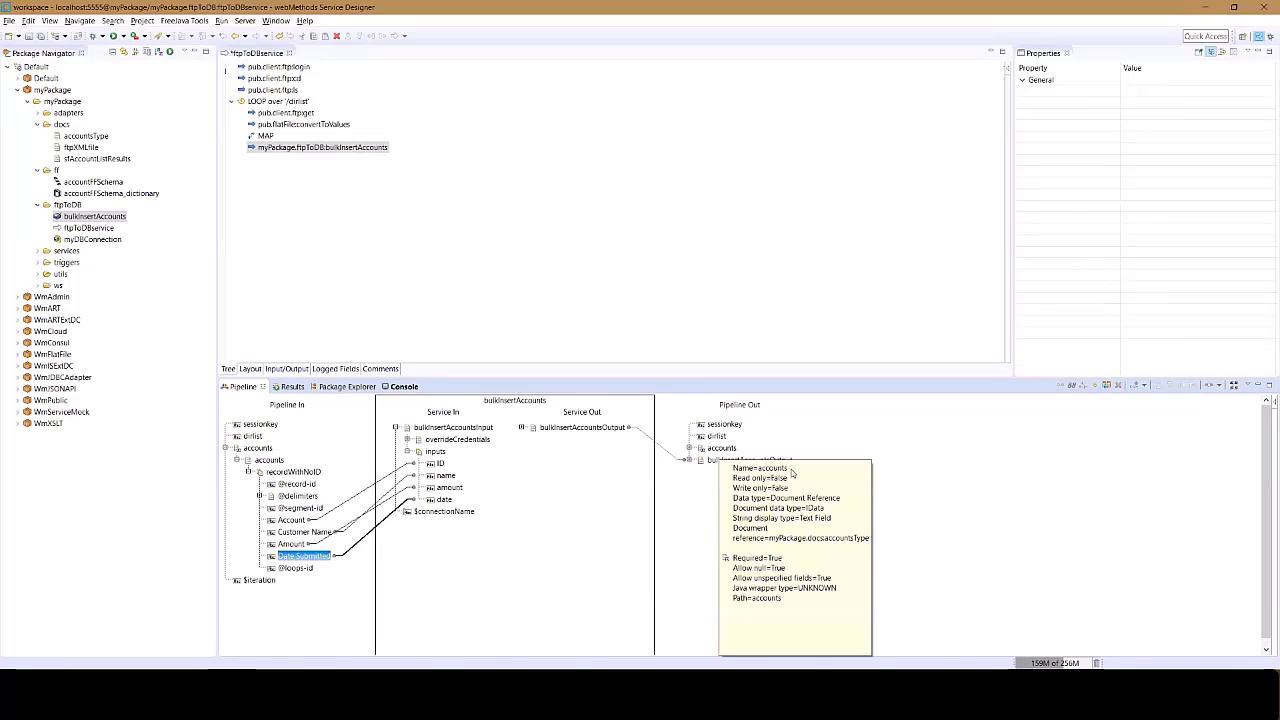
pyautogui.click(690, 462)
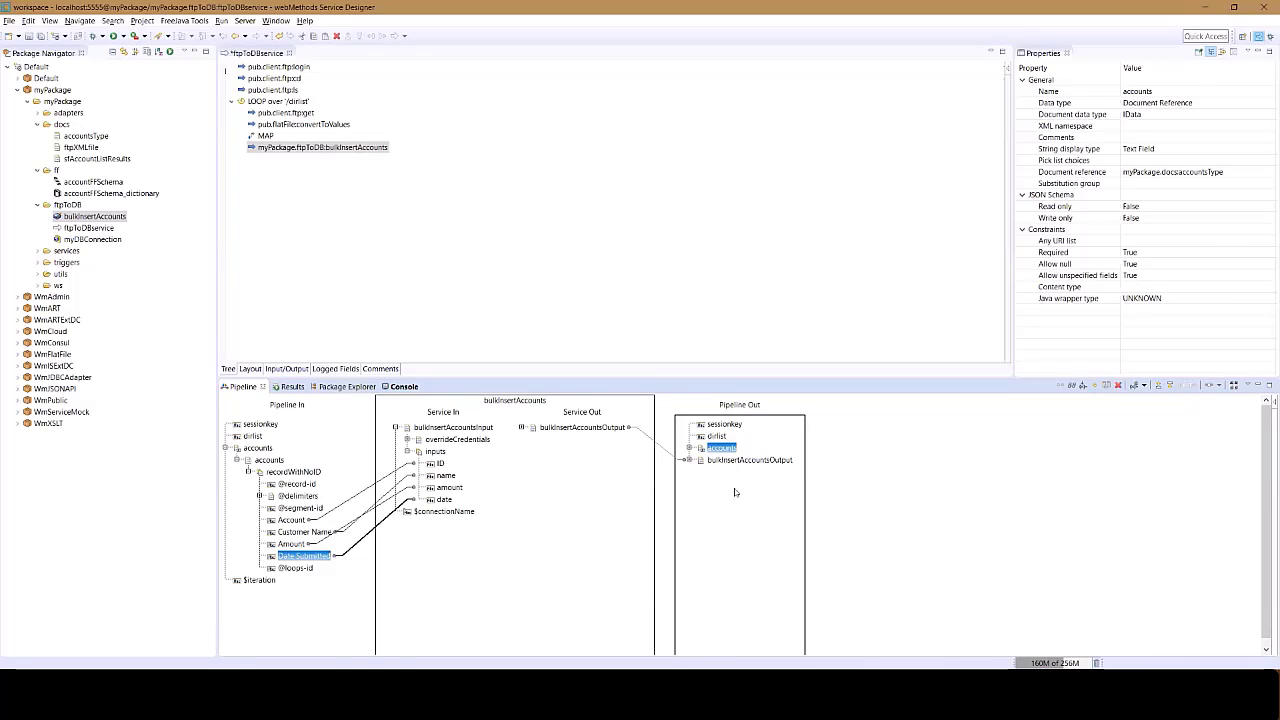
pyautogui.click(346, 174)
pyautogui.click(266, 137)
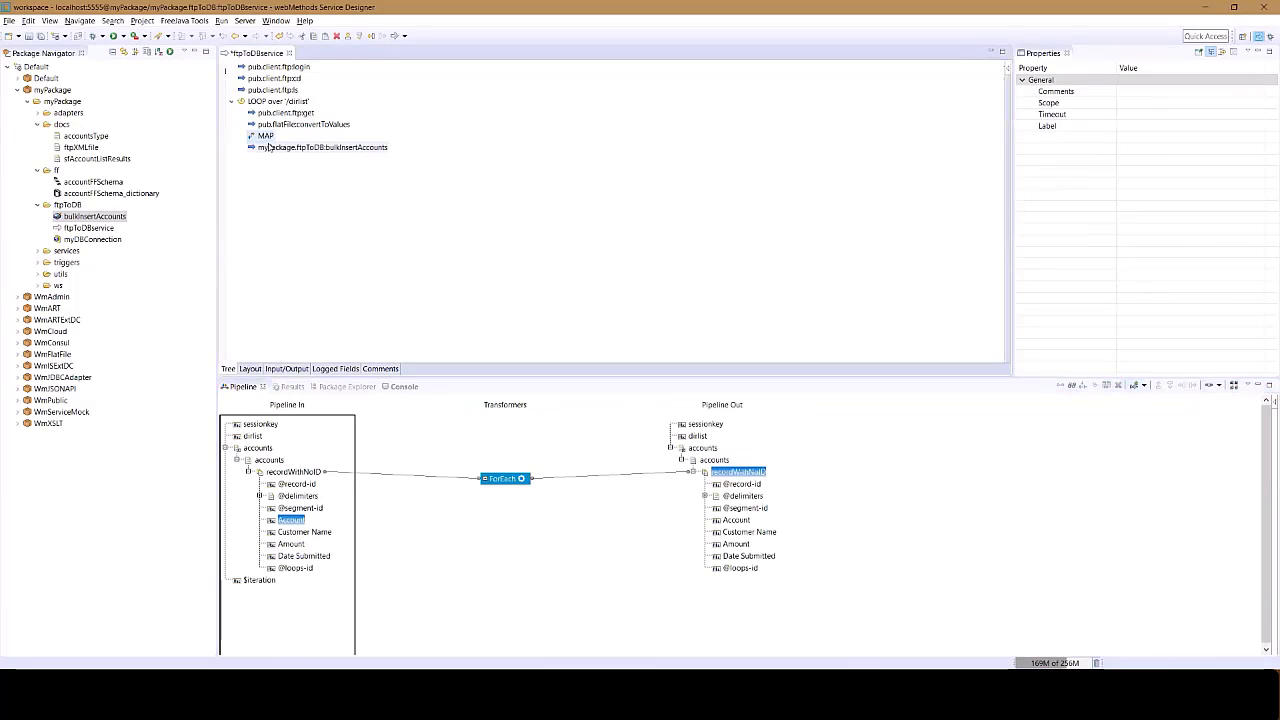
pyautogui.click(270, 147)
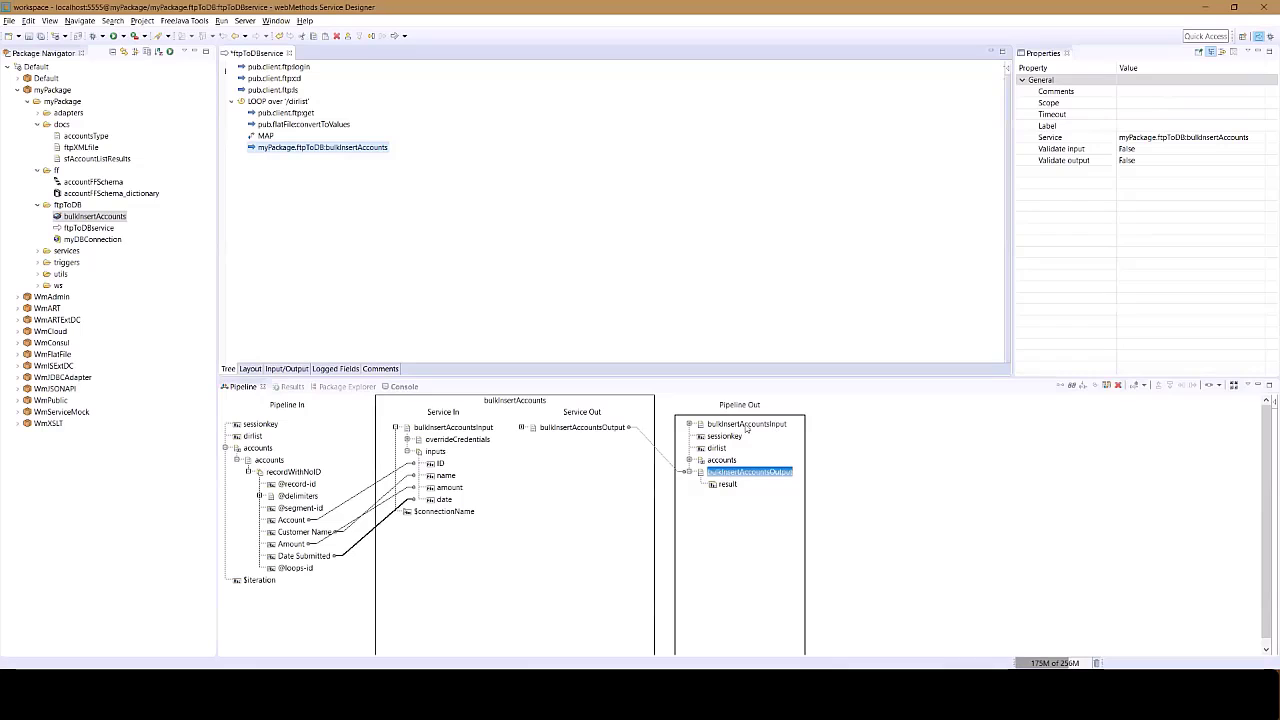
pyautogui.rightClick(746, 425)
pyautogui.click(744, 513)
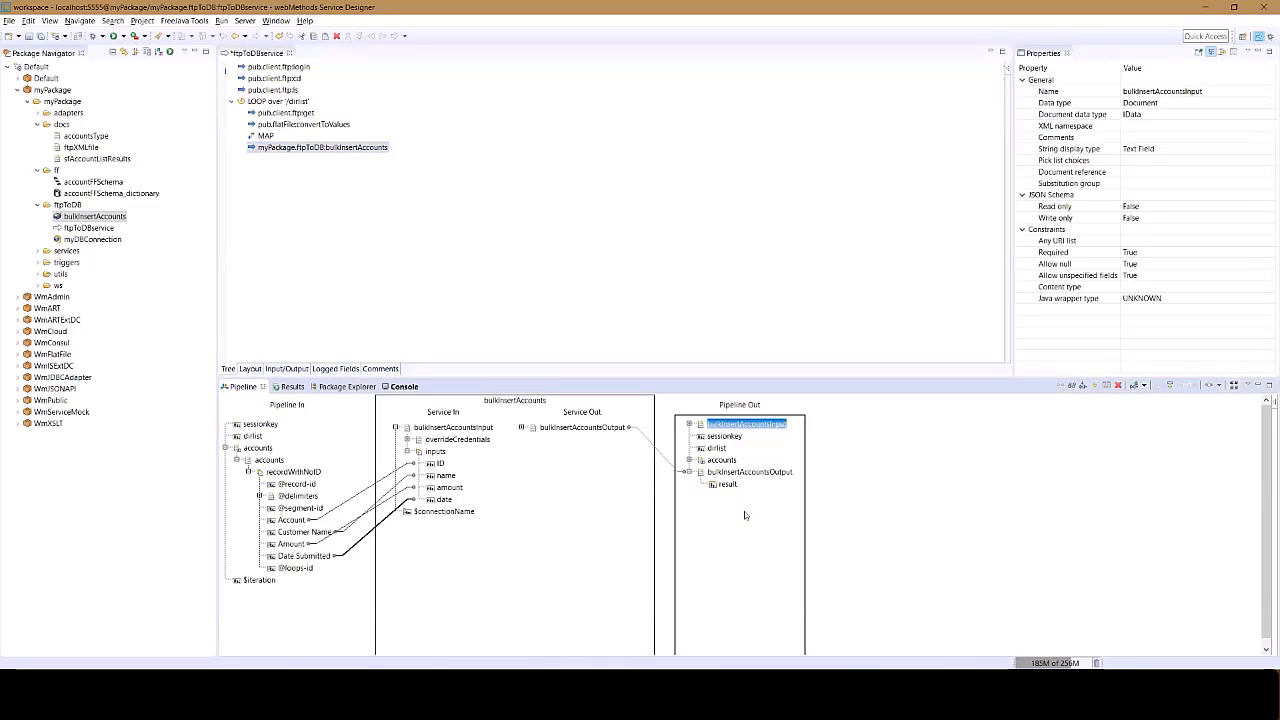
pyautogui.click(1095, 386)
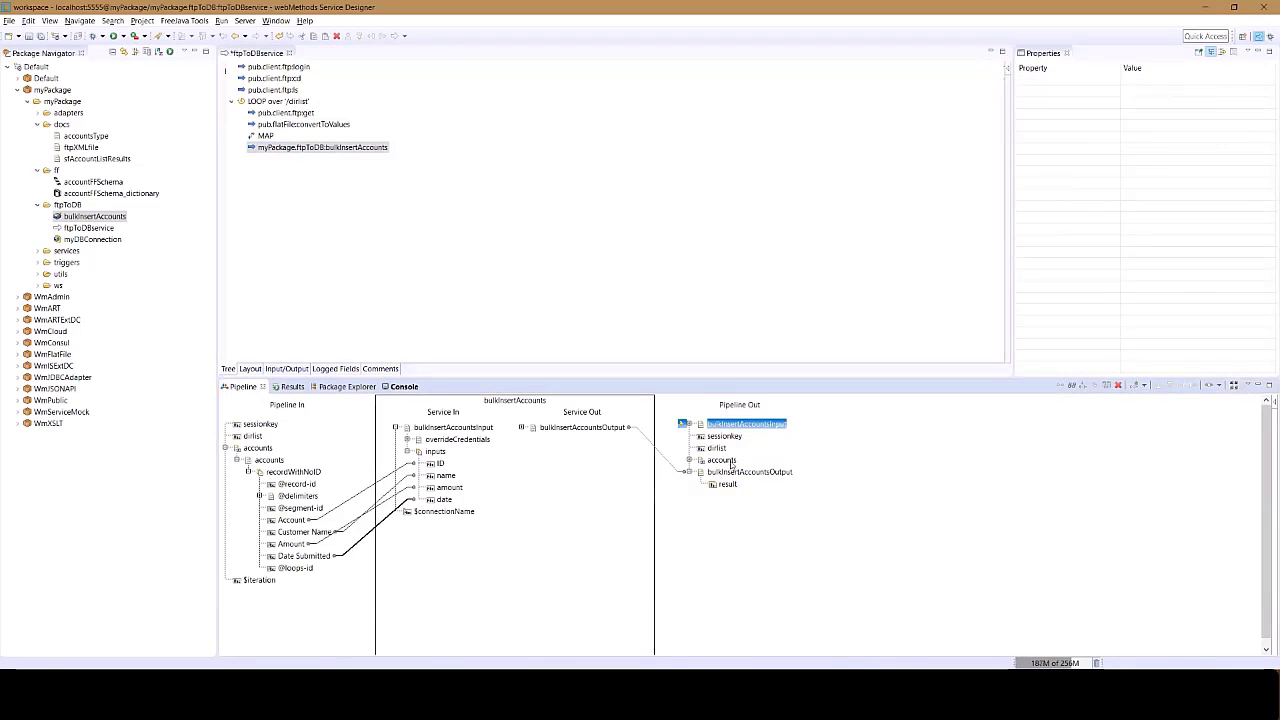
pyautogui.click(730, 462)
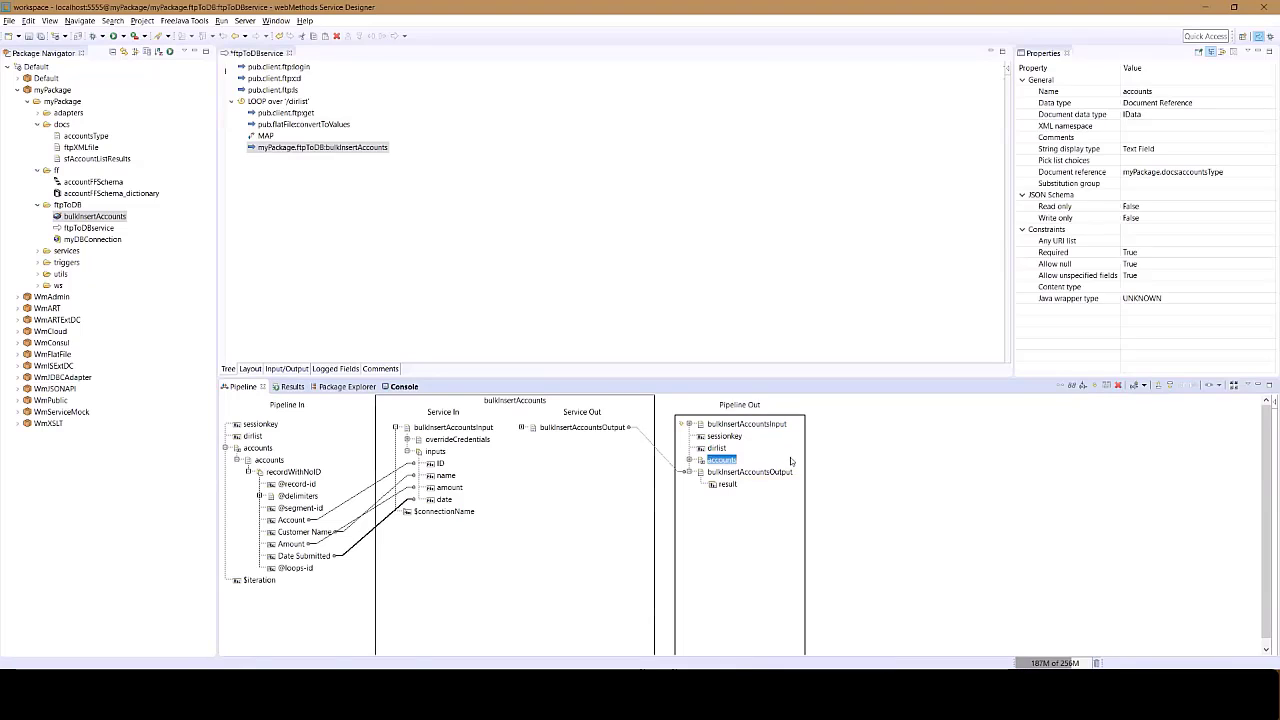
pyautogui.click(1095, 386)
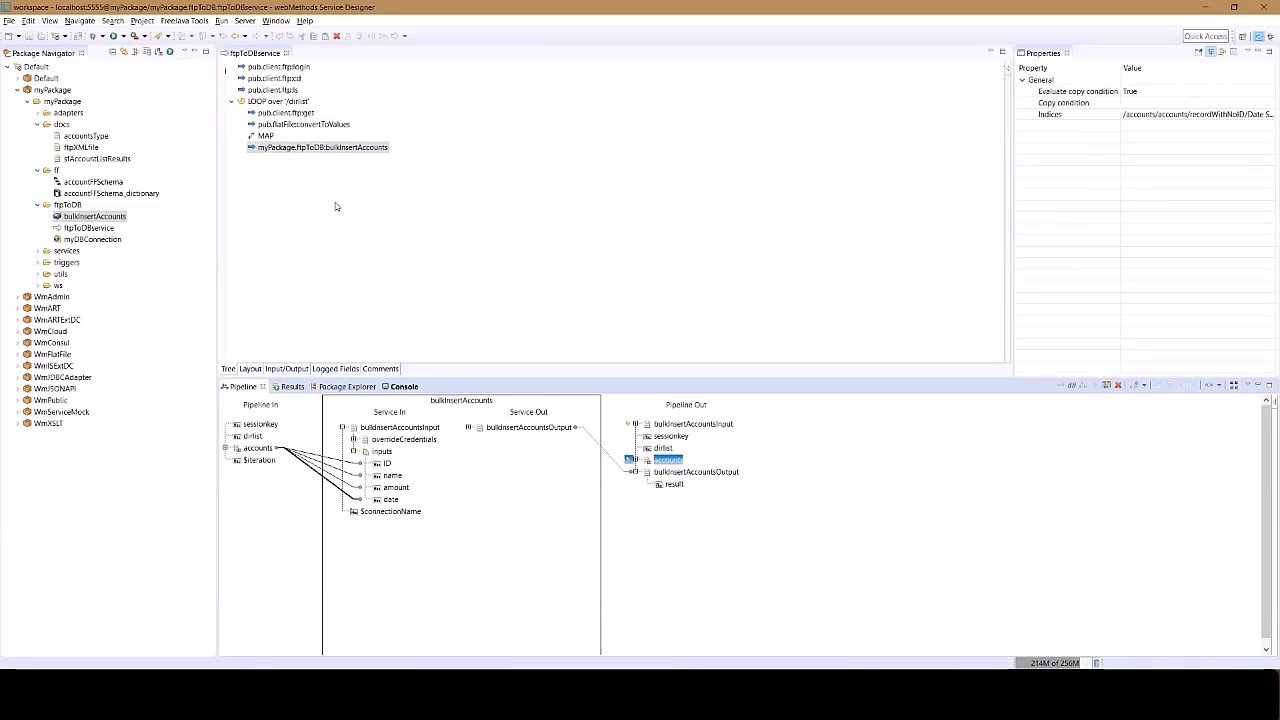
# Step: Run ftpToDBservice and rerun the SELECT query on stagingSQLserver.accounts in MySQL Workbench
pyautogui.click(114, 37)
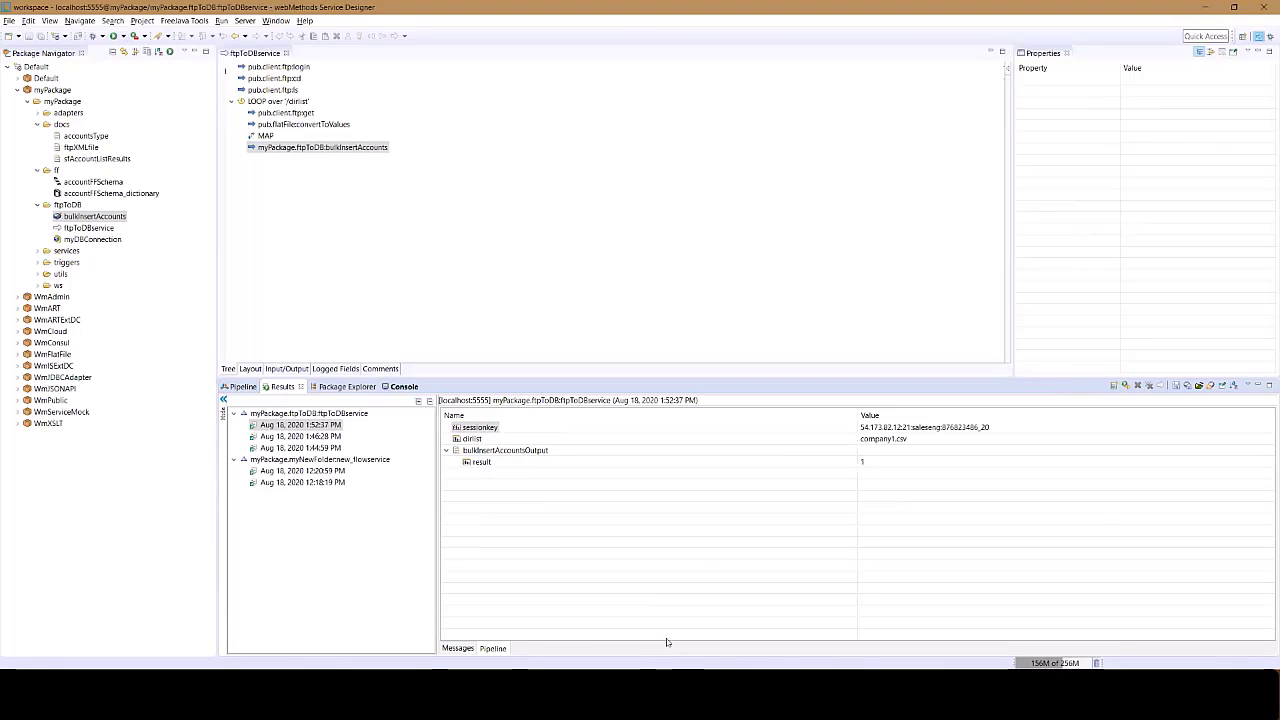
pyautogui.click(668, 688)
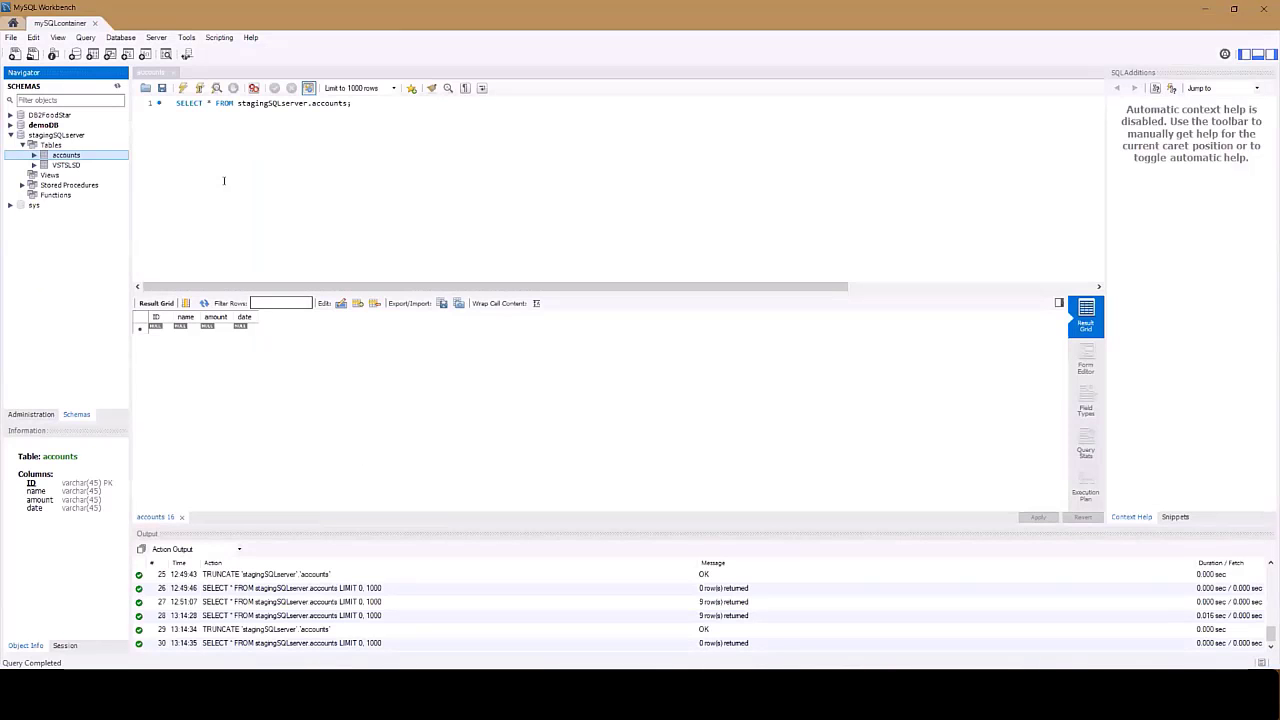
pyautogui.click(199, 88)
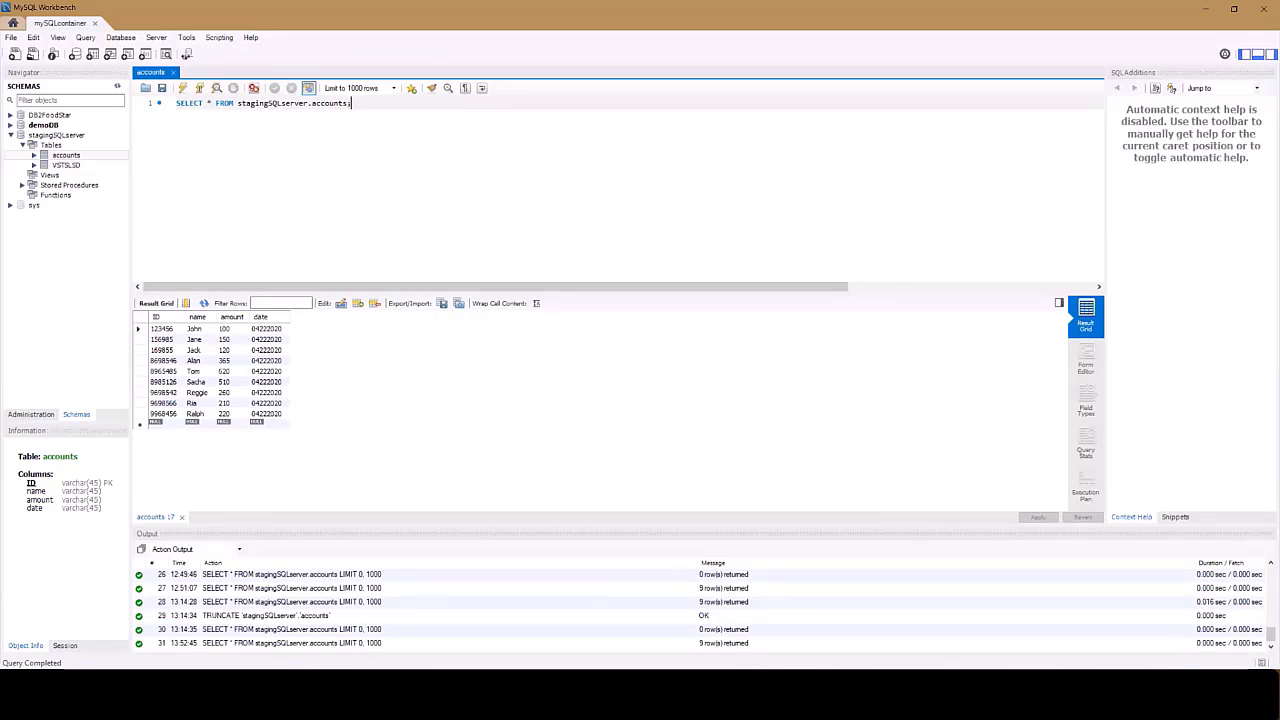
# Step: Check the source CSV files on the FTP server in WinSCP and return to webMethods Service Designer
pyautogui.hotkey('alt', 'Tab')
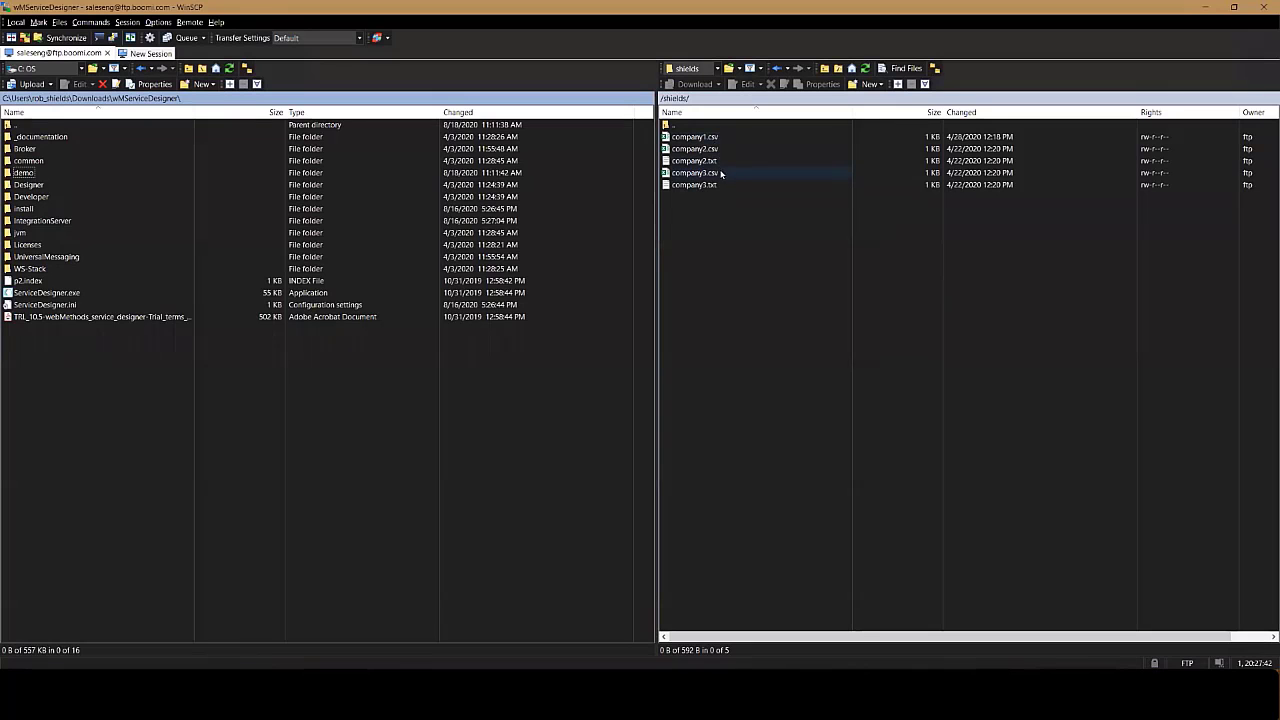
pyautogui.hotkey('alt', 'Tab')
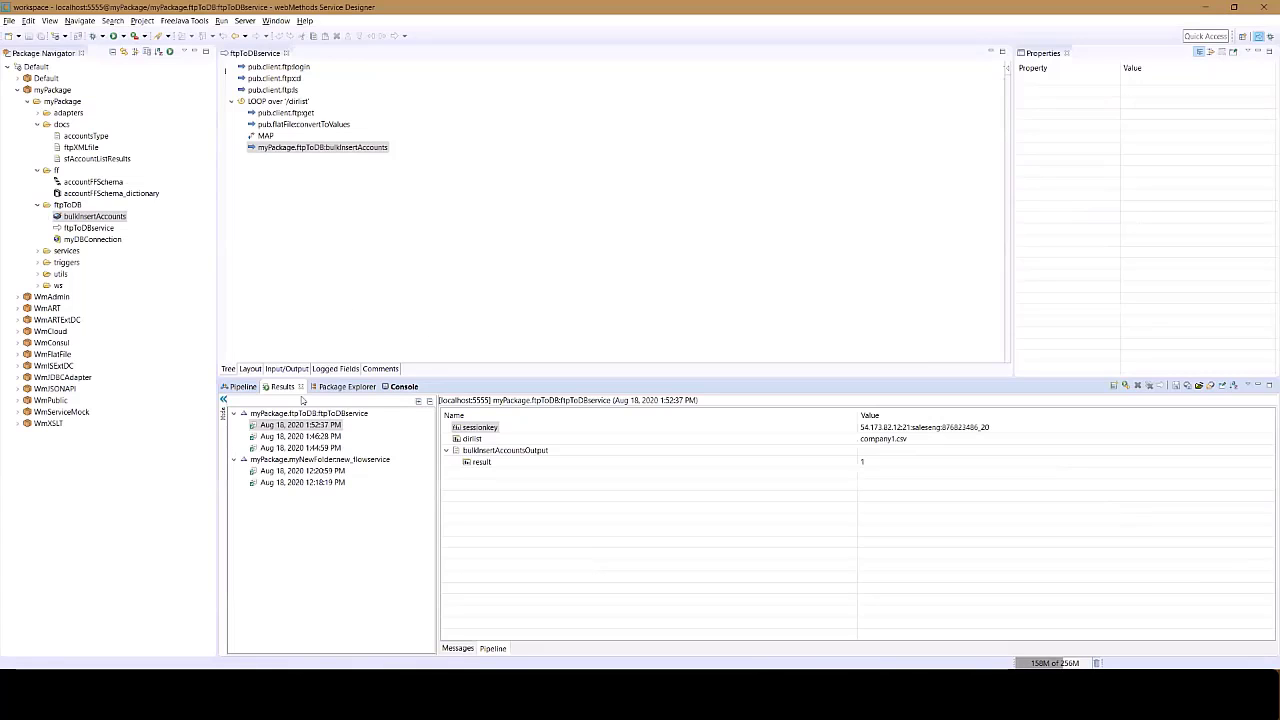
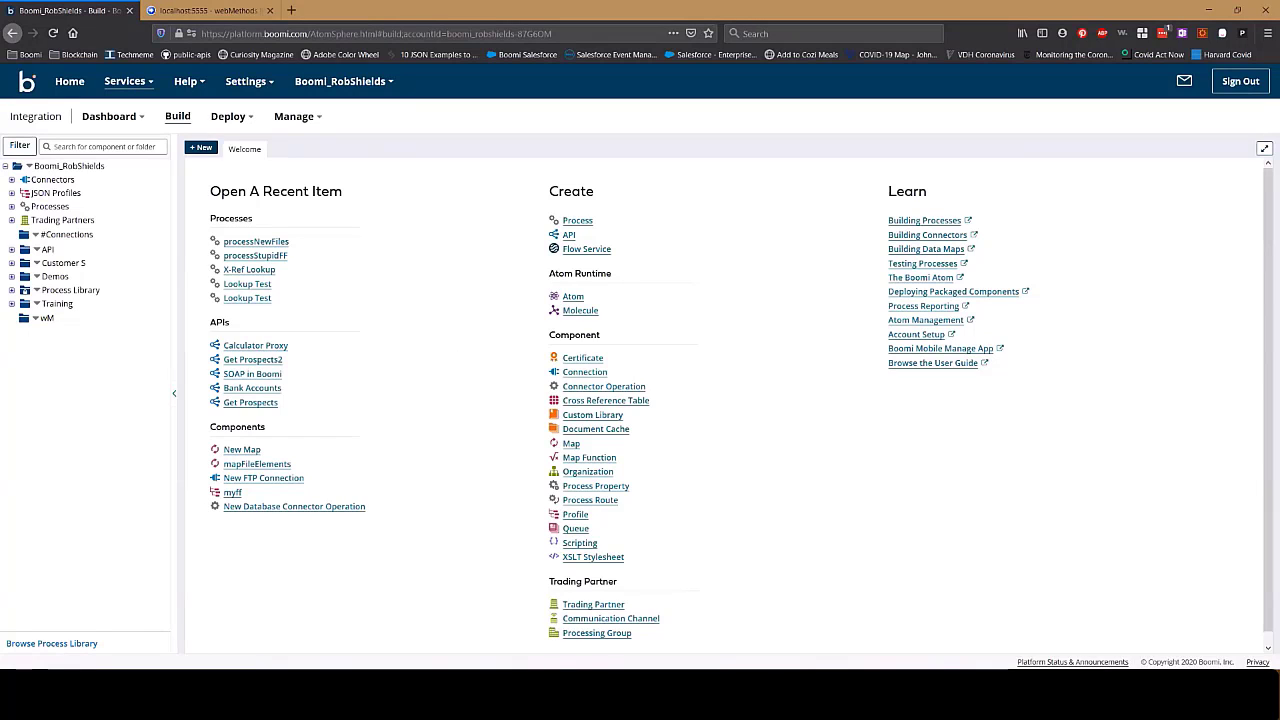
# Step: Check the Docker containers and the accounts table in MySQL Workbench, and return to Boomi's Build page in the browser
pyautogui.hotkey('alt', 'Tab')
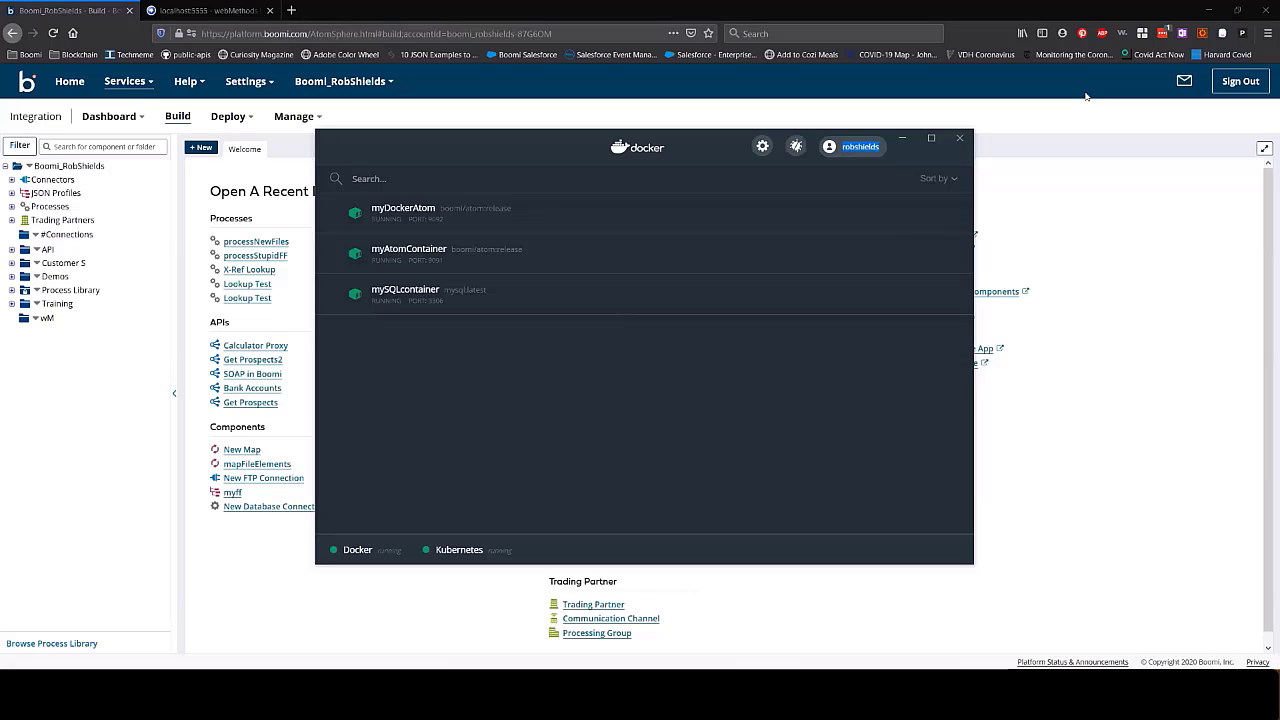
pyautogui.click(971, 5)
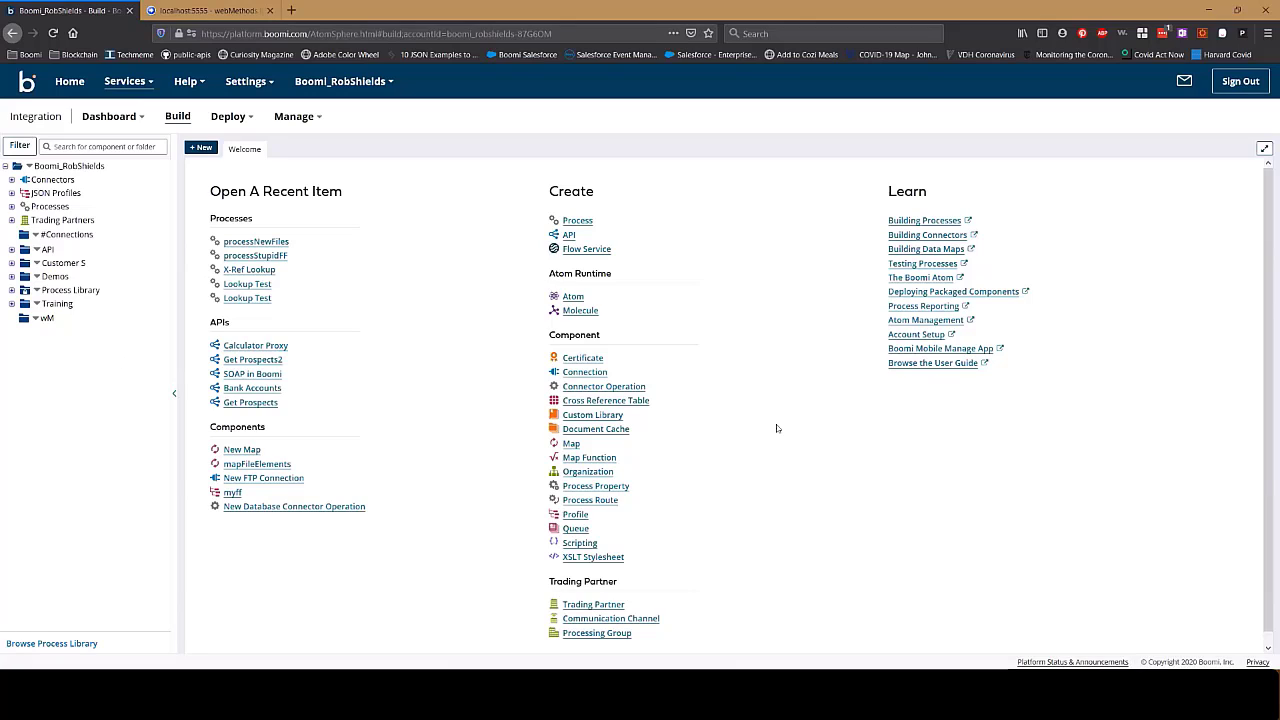
pyautogui.moveTo(672, 686)
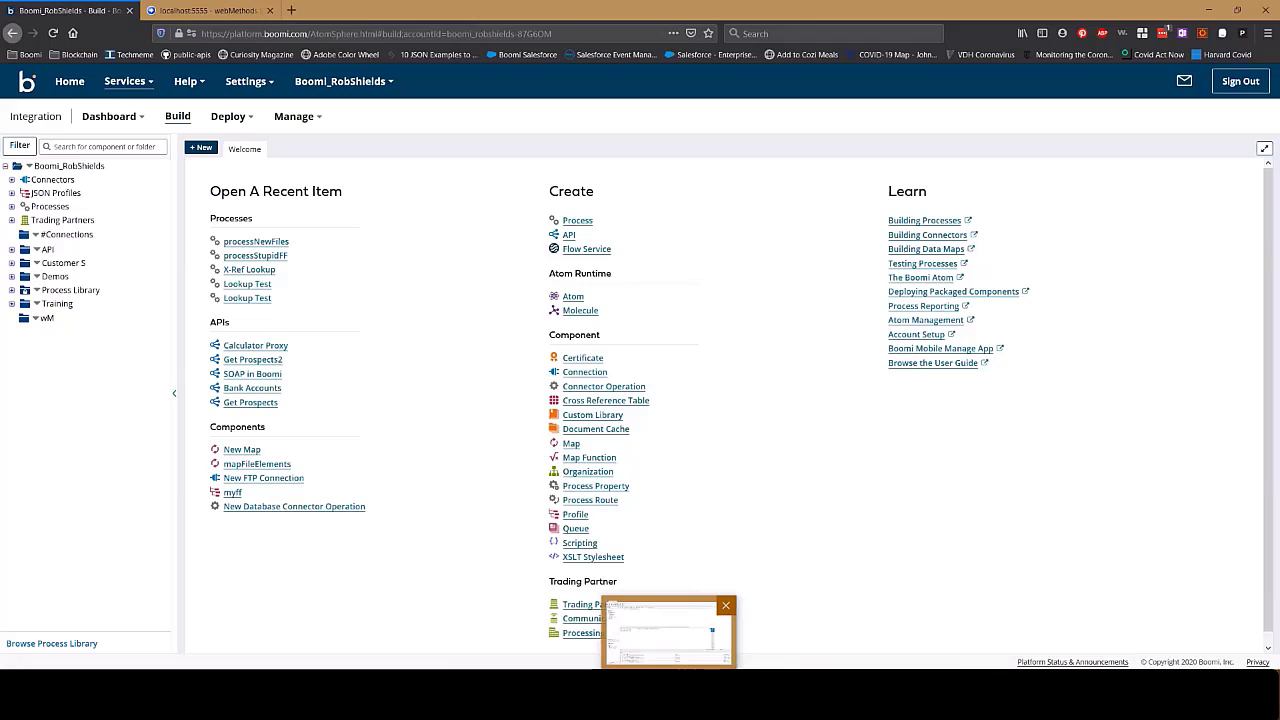
pyautogui.click(711, 629)
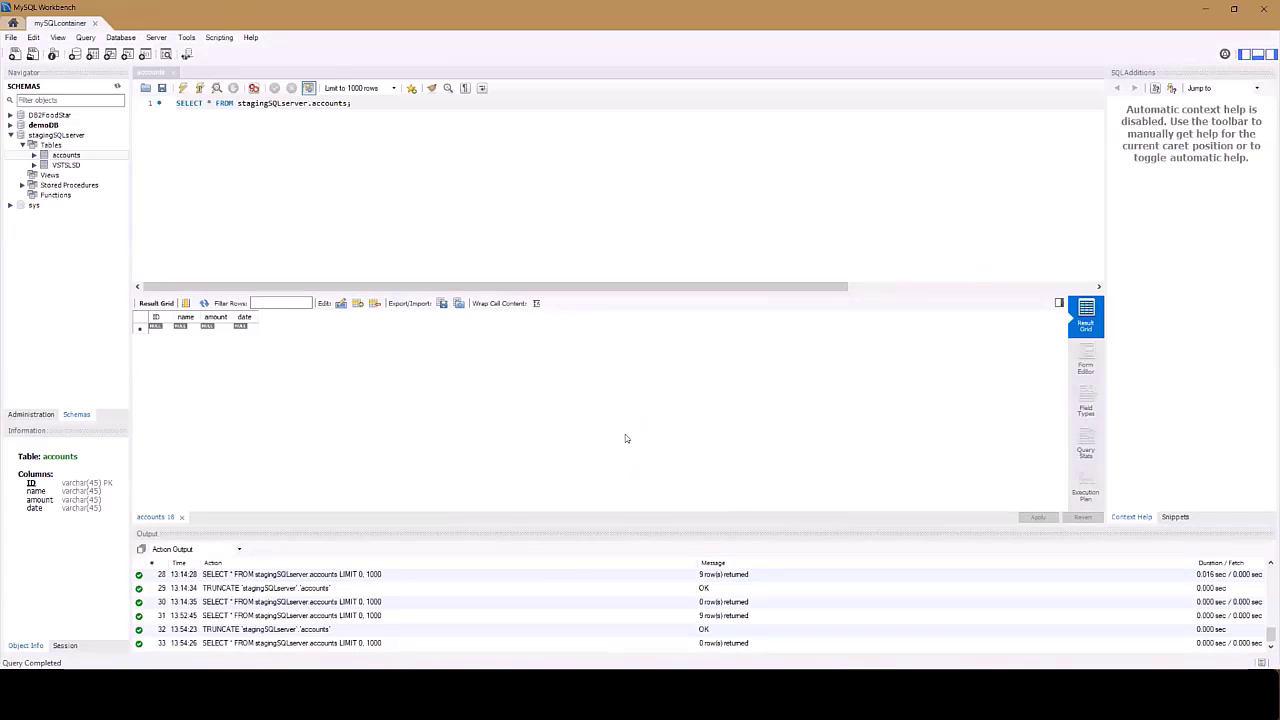
pyautogui.hotkey('alt', 'Tab')
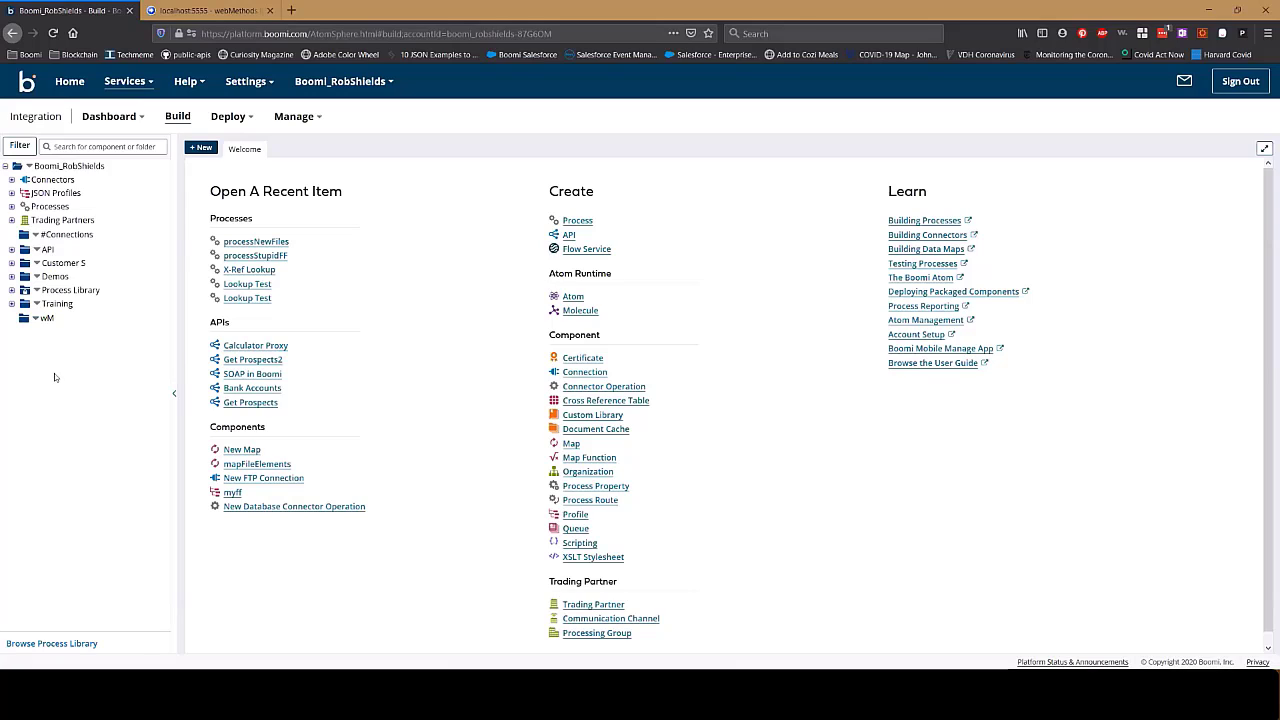
# Step: Create a Profile component named myFFProfile in the wM folder with the Flat File profile format
pyautogui.rightClick(34, 322)
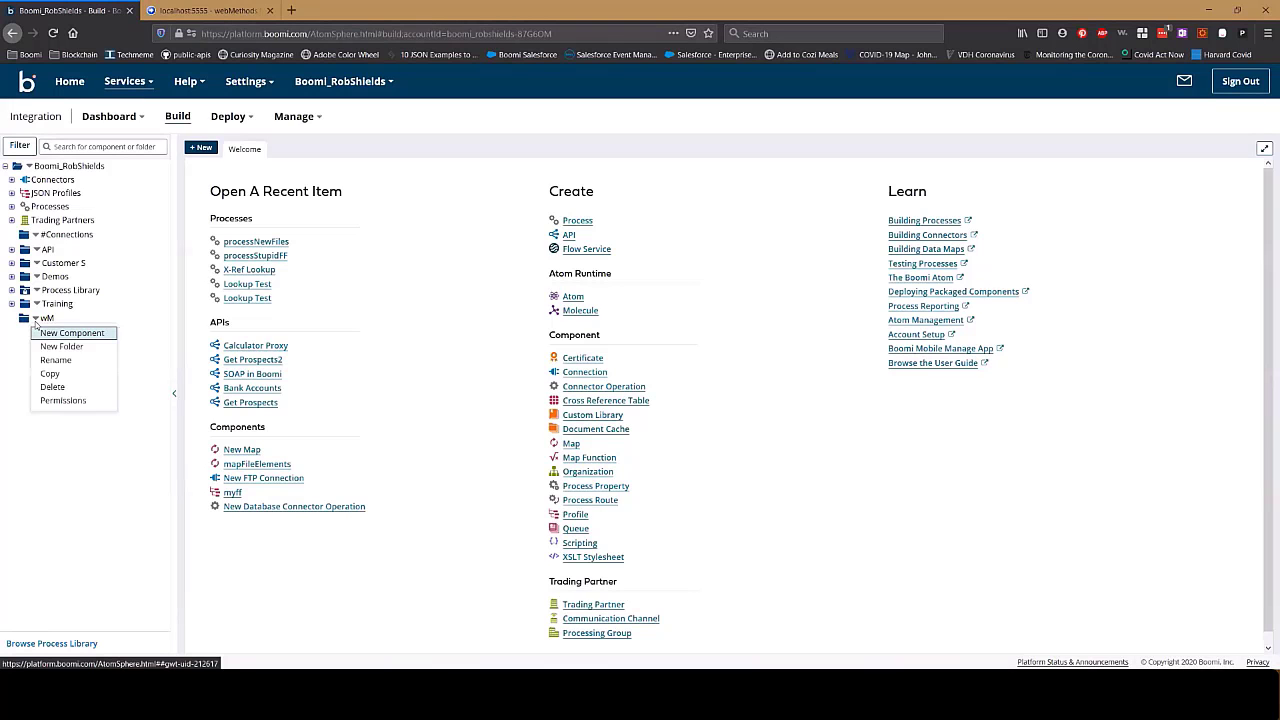
pyautogui.click(46, 334)
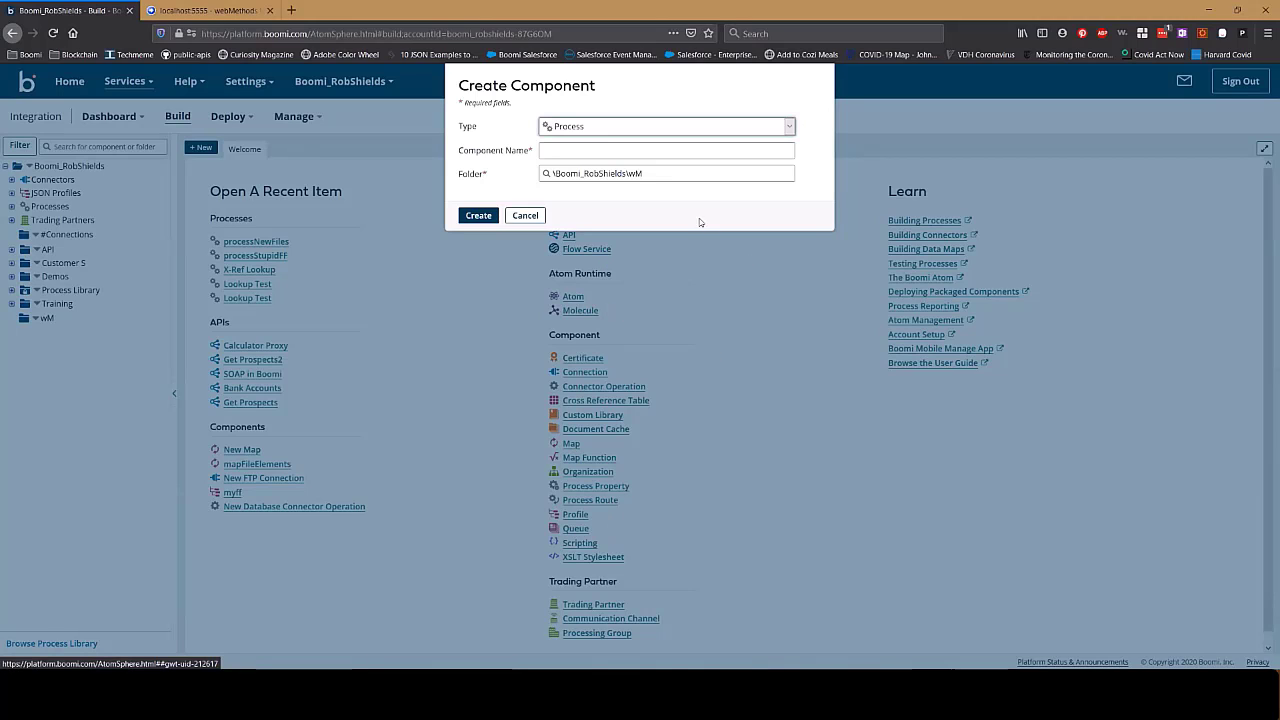
pyautogui.click(608, 127)
pyautogui.scroll(-5, 600, 240)
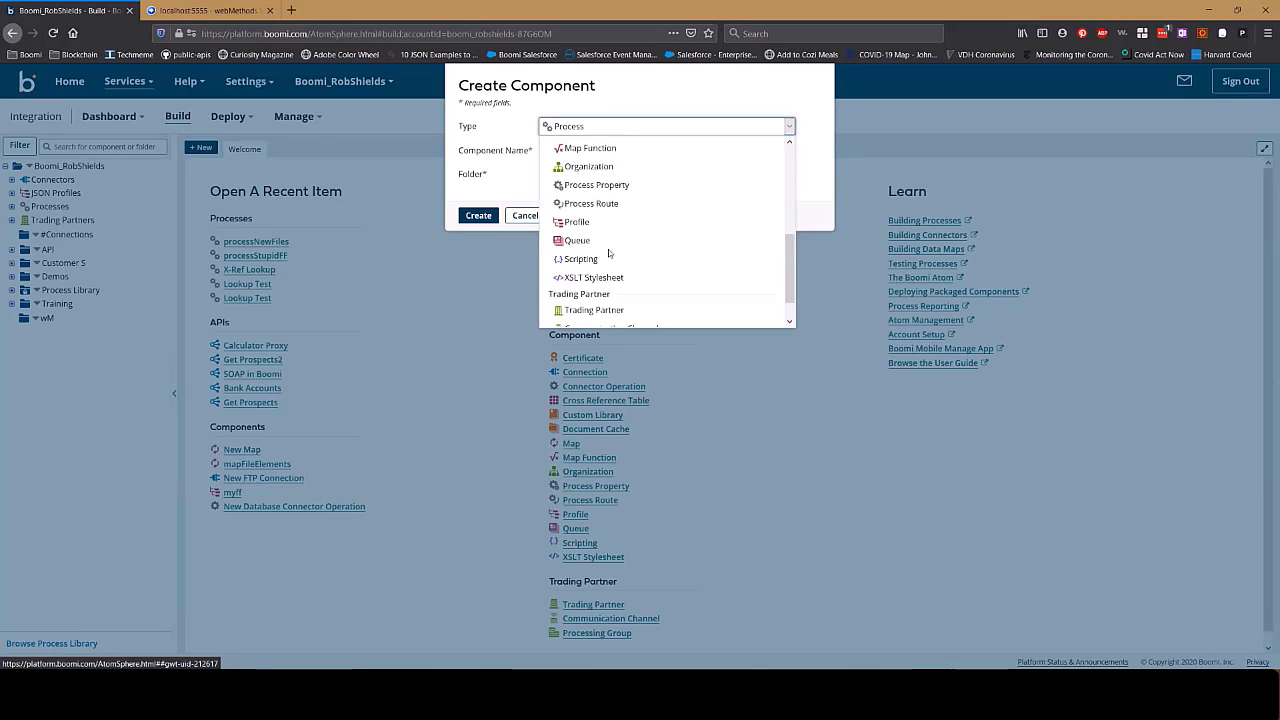
pyautogui.click(591, 222)
pyautogui.click(572, 150)
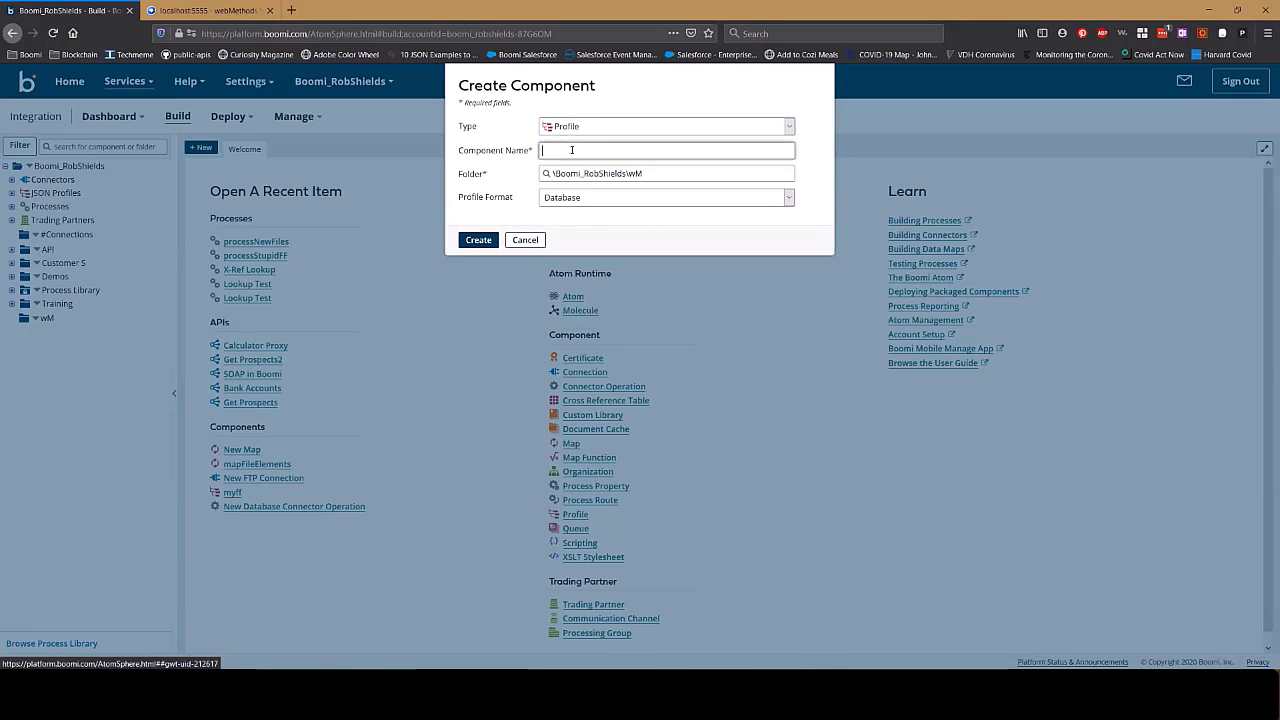
pyautogui.write('myFFProfile')
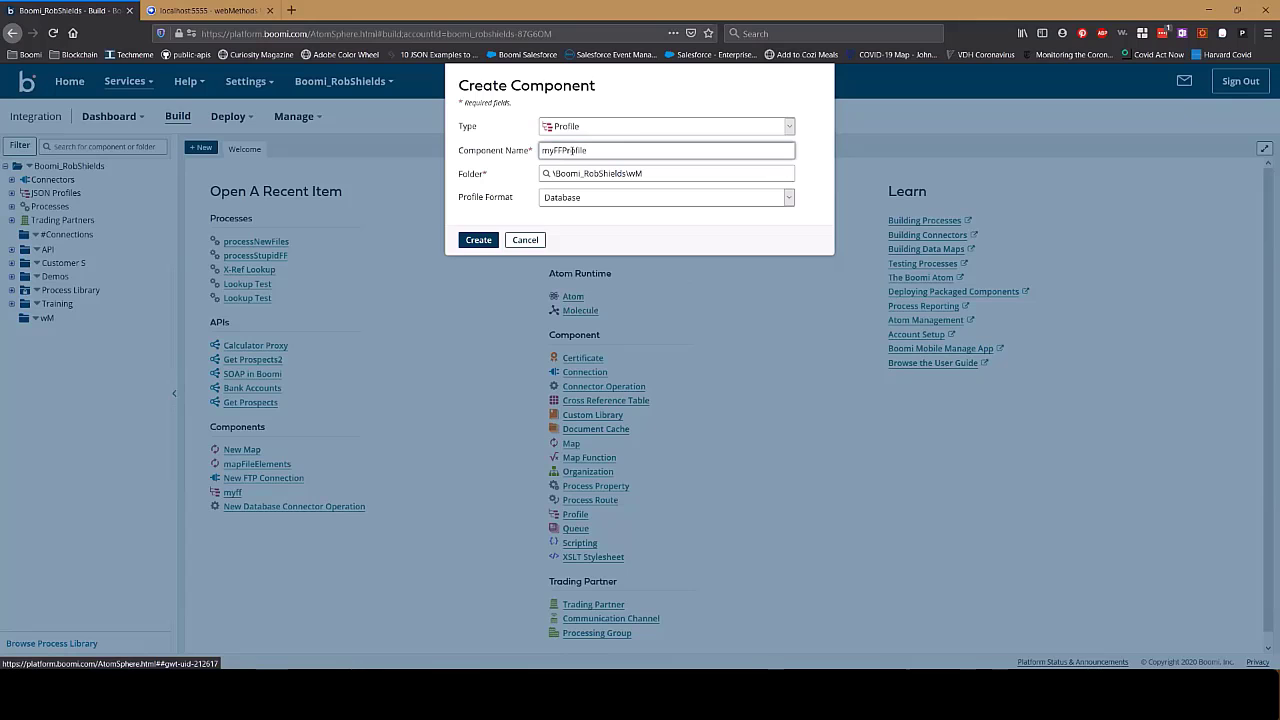
pyautogui.click(572, 197)
pyautogui.click(576, 240)
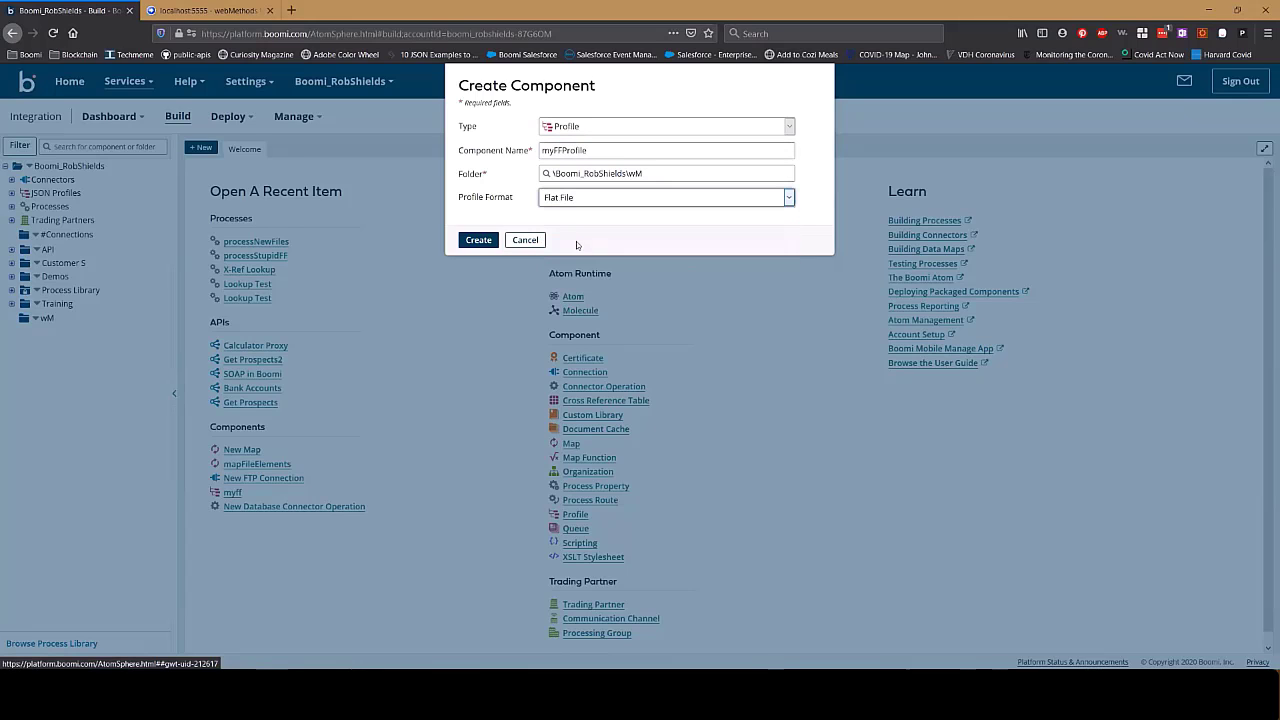
pyautogui.click(489, 242)
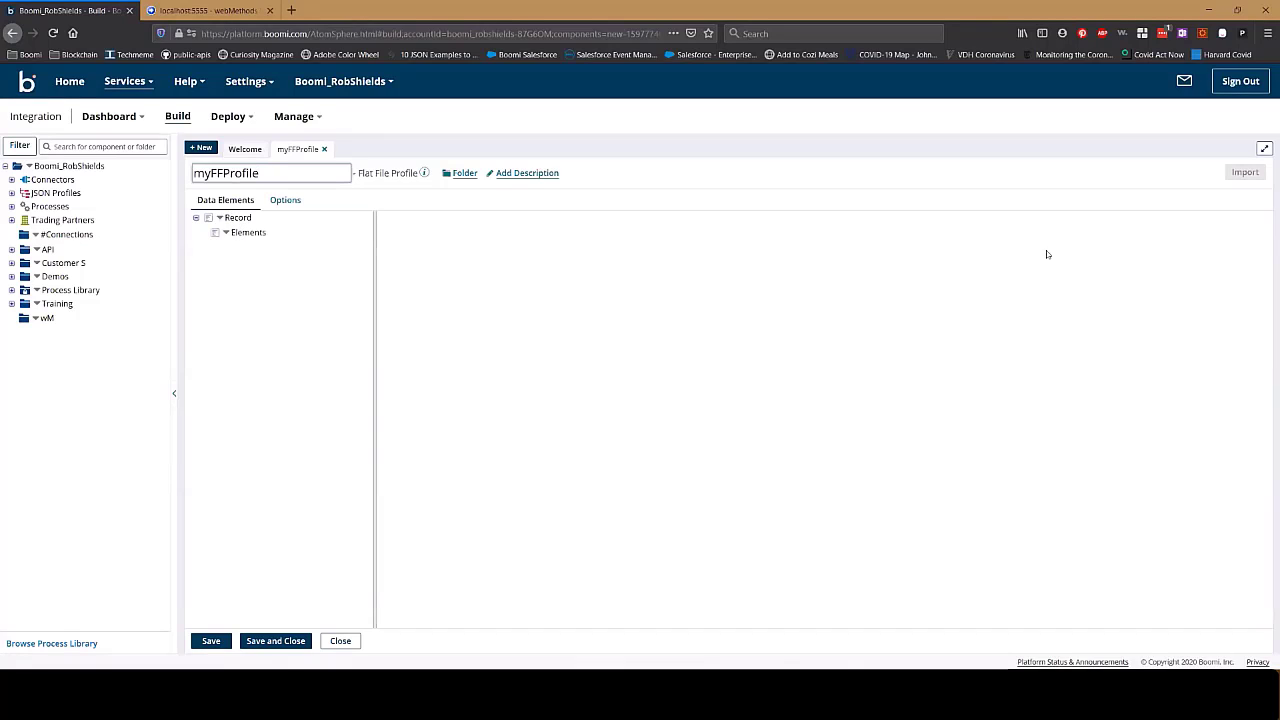
pyautogui.click(237, 218)
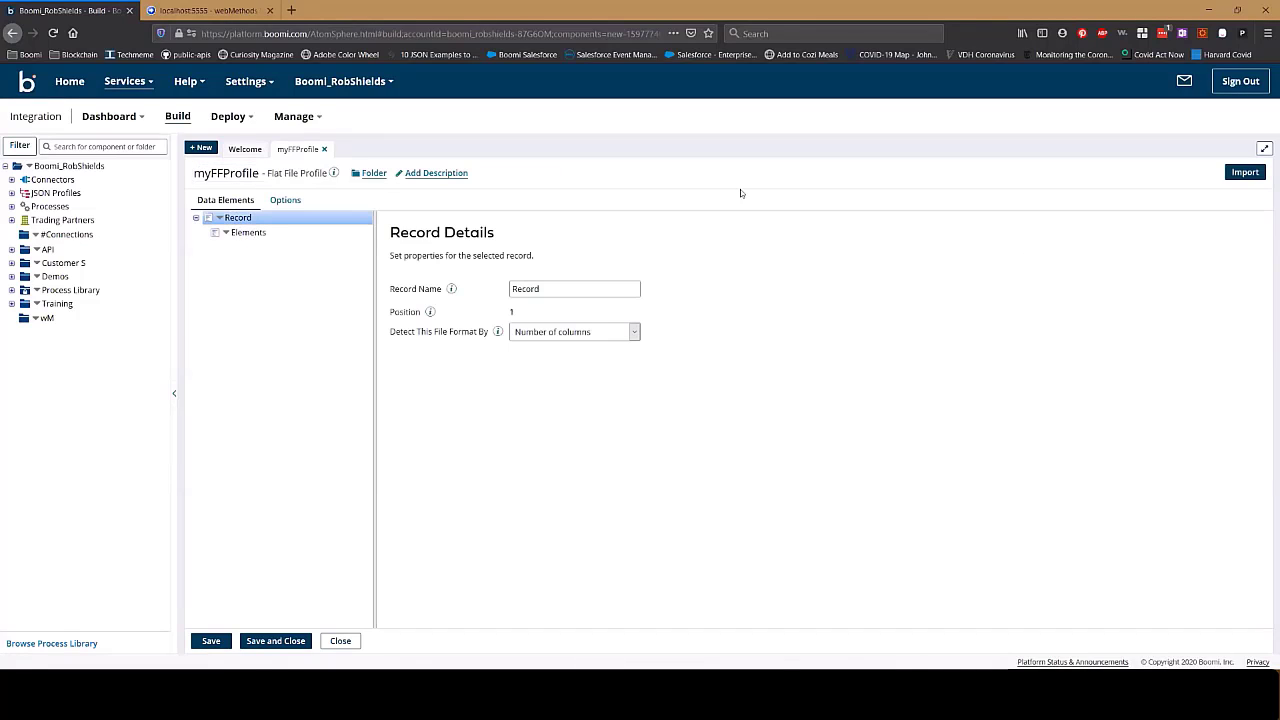
pyautogui.click(1245, 172)
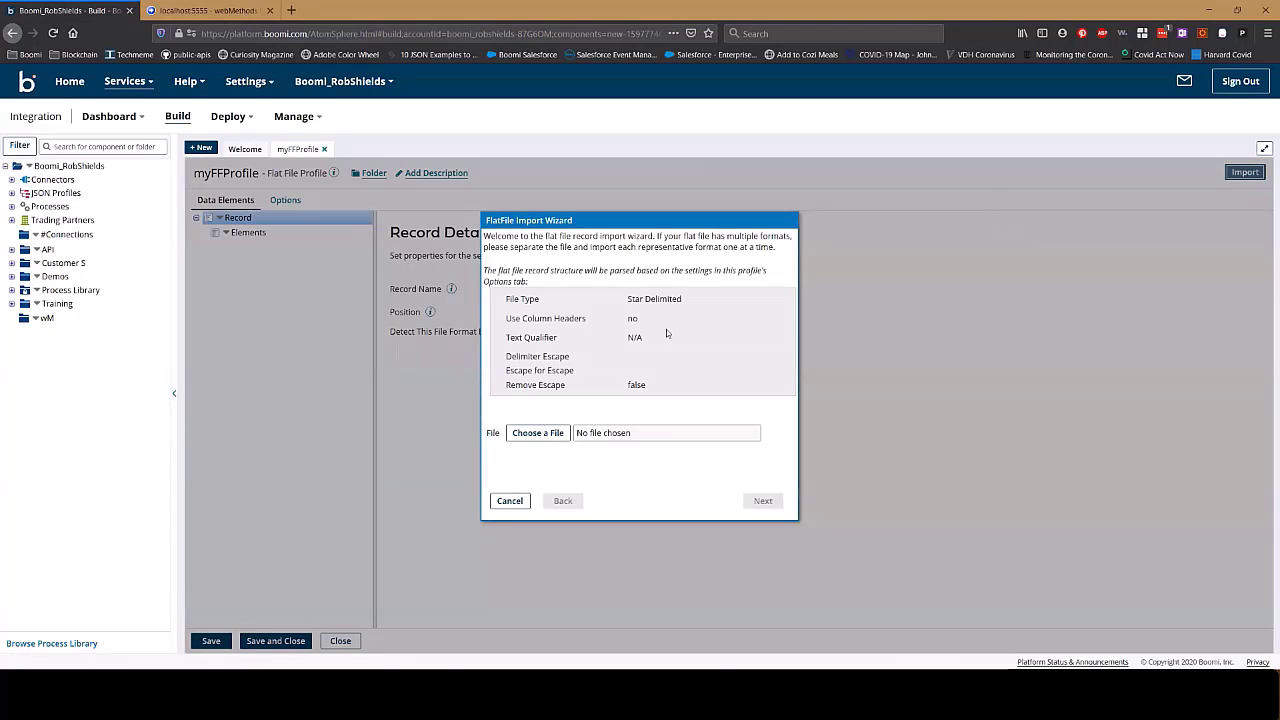
pyautogui.click(540, 436)
pyautogui.click(490, 287)
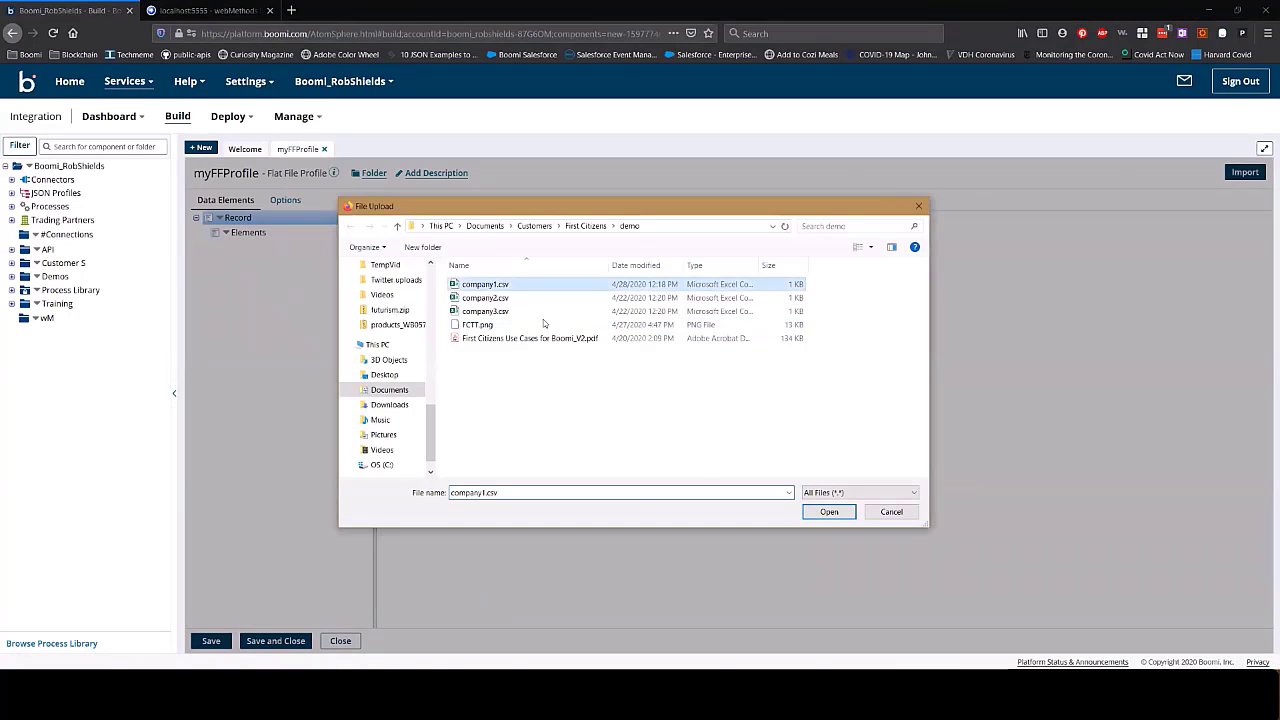
pyautogui.click(823, 507)
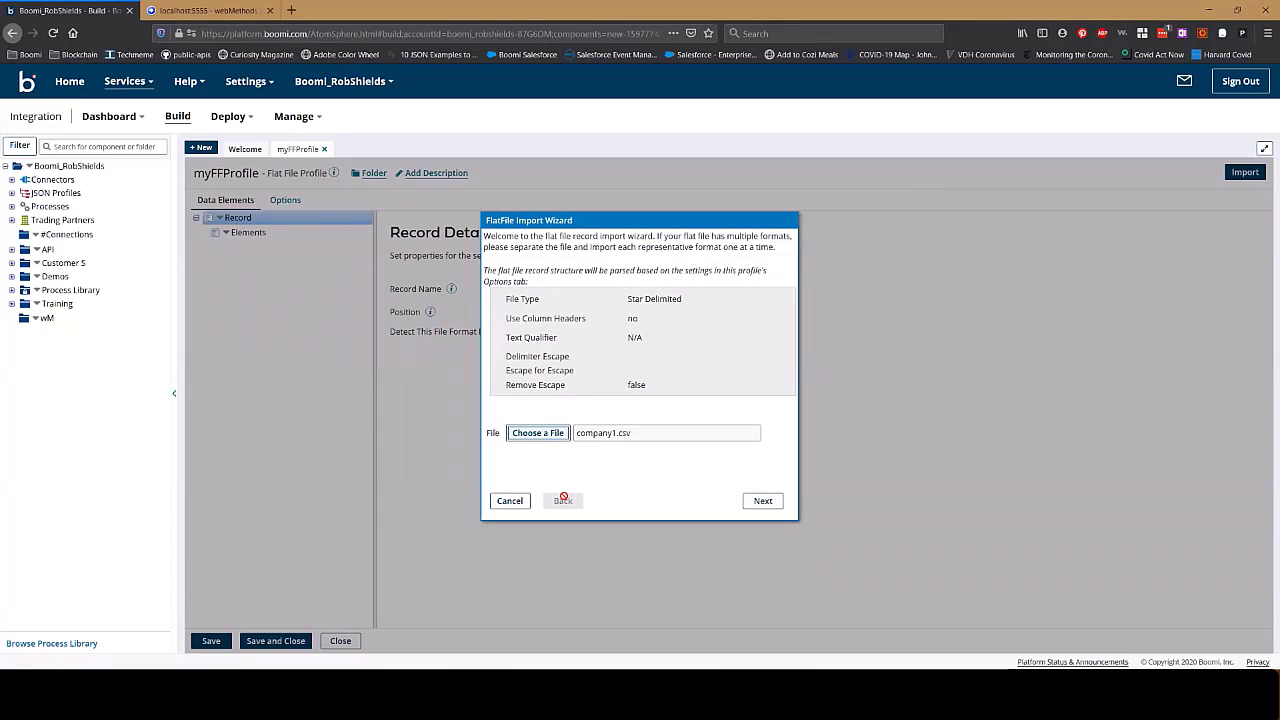
pyautogui.click(763, 501)
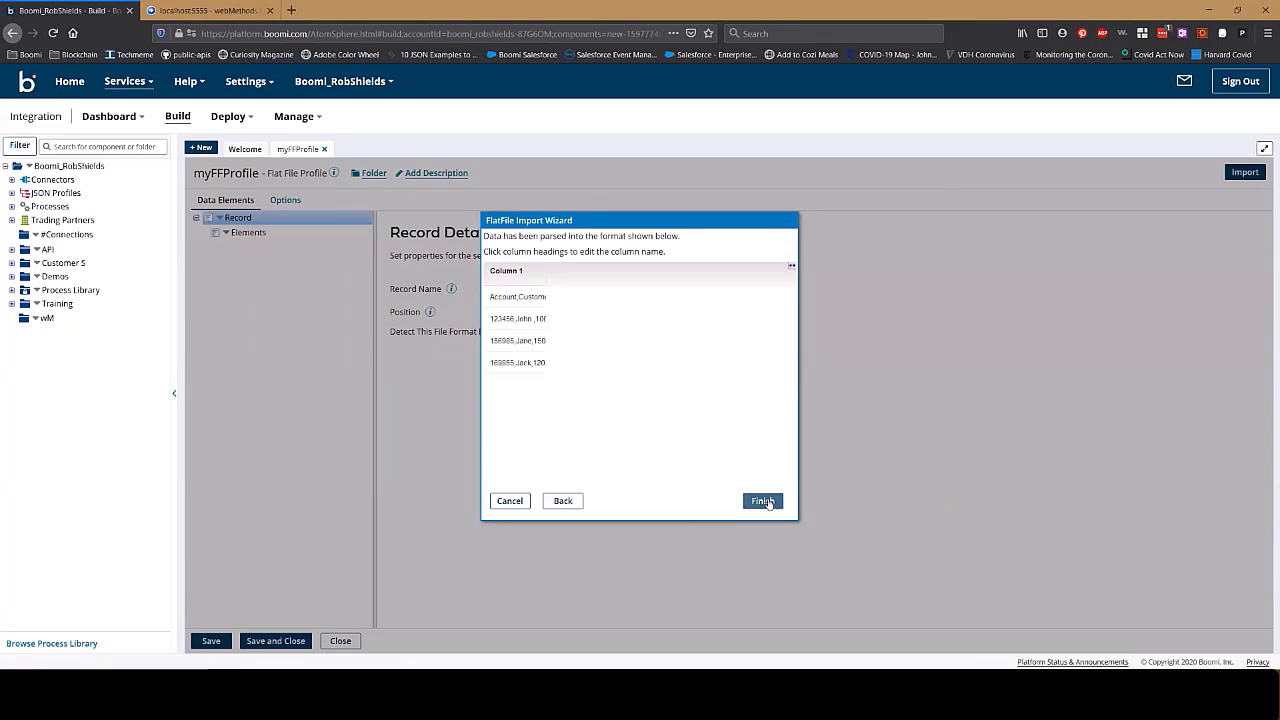
pyautogui.click(519, 503)
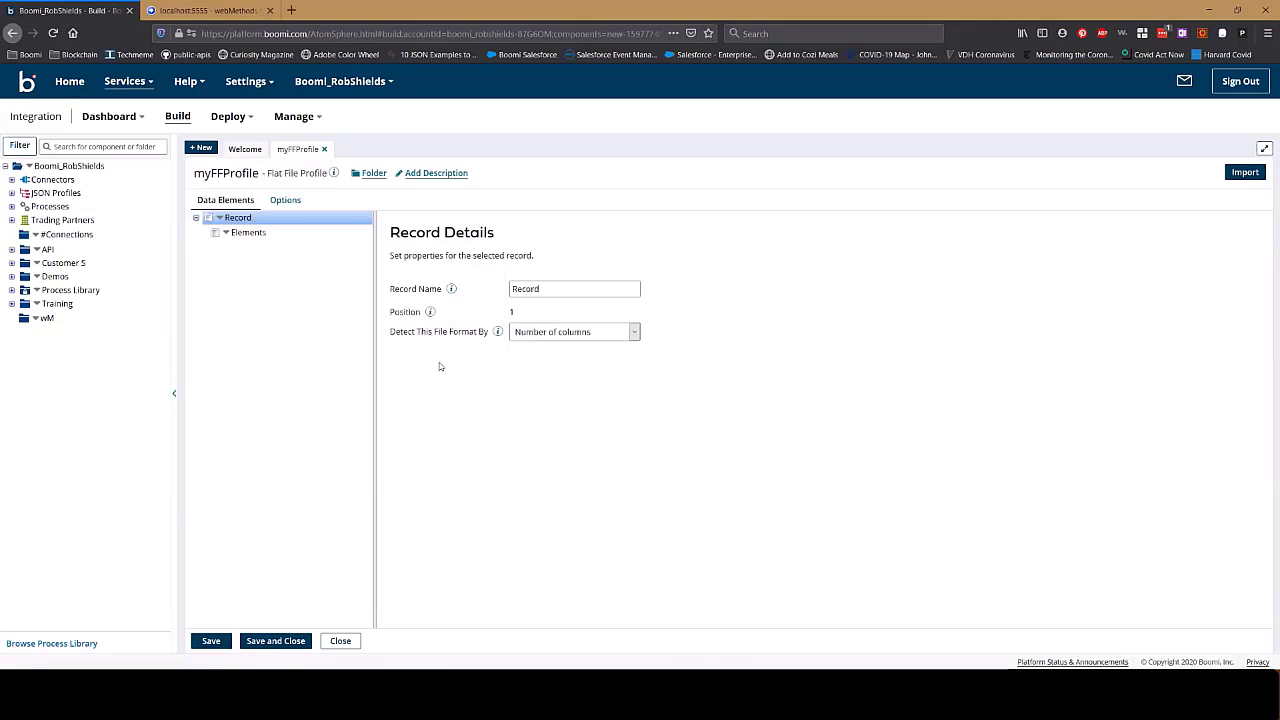
# Step: Set the flat file profile's delimiter to Comma Delimited and enable the use of column headers
pyautogui.click(287, 203)
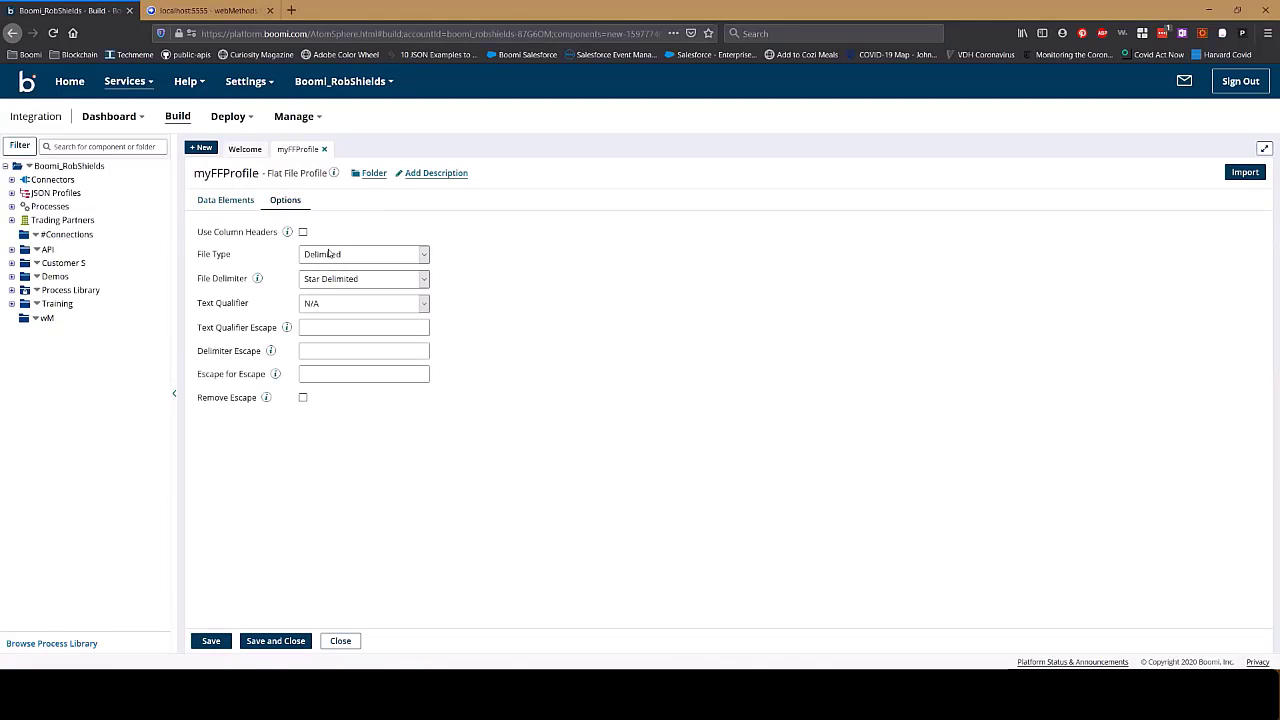
pyautogui.click(328, 254)
pyautogui.click(330, 255)
pyautogui.click(336, 278)
pyautogui.click(335, 310)
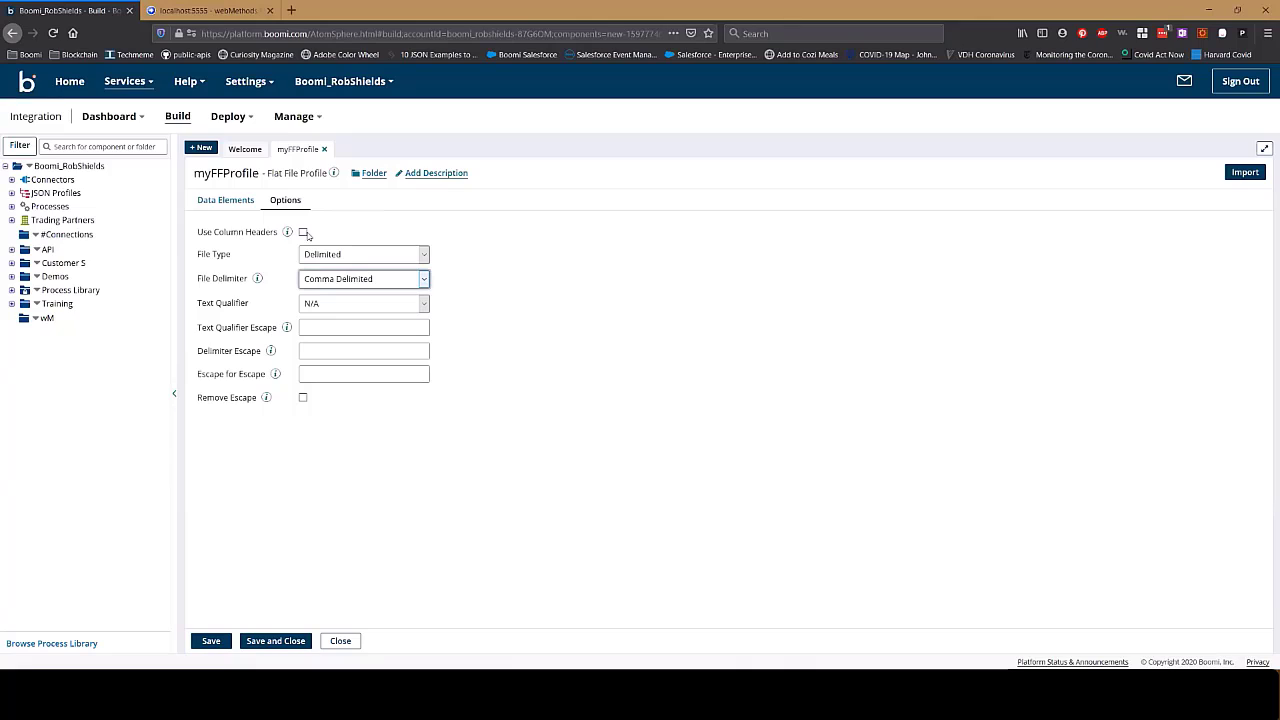
pyautogui.click(303, 233)
# Step: Import the record structure of company1.csv into the flat file profile
pyautogui.click(1249, 175)
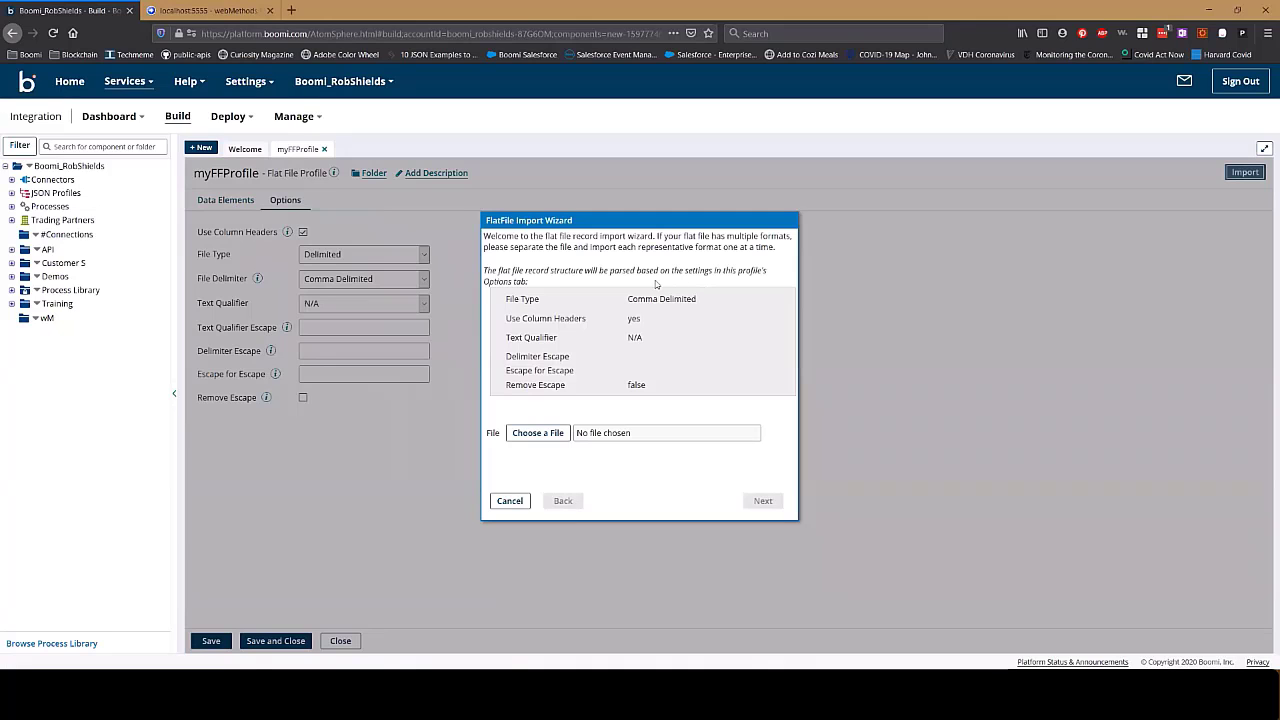
pyautogui.click(558, 432)
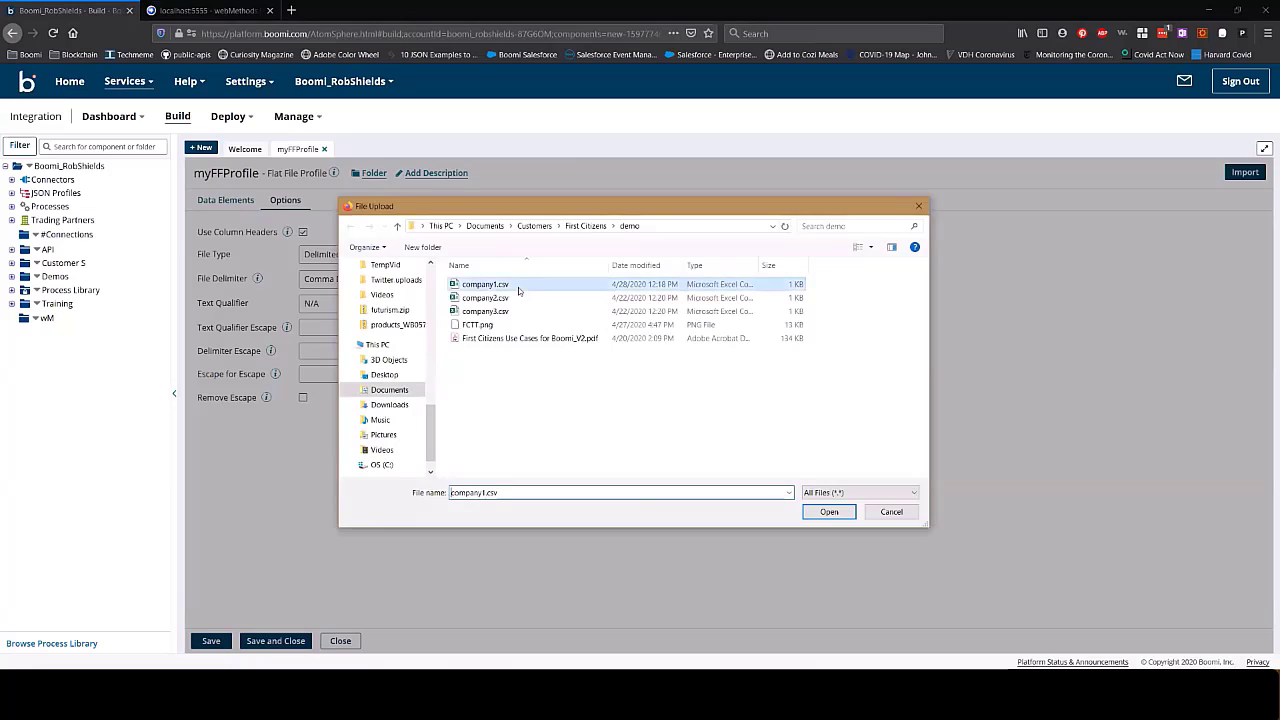
pyautogui.doubleClick(490, 287)
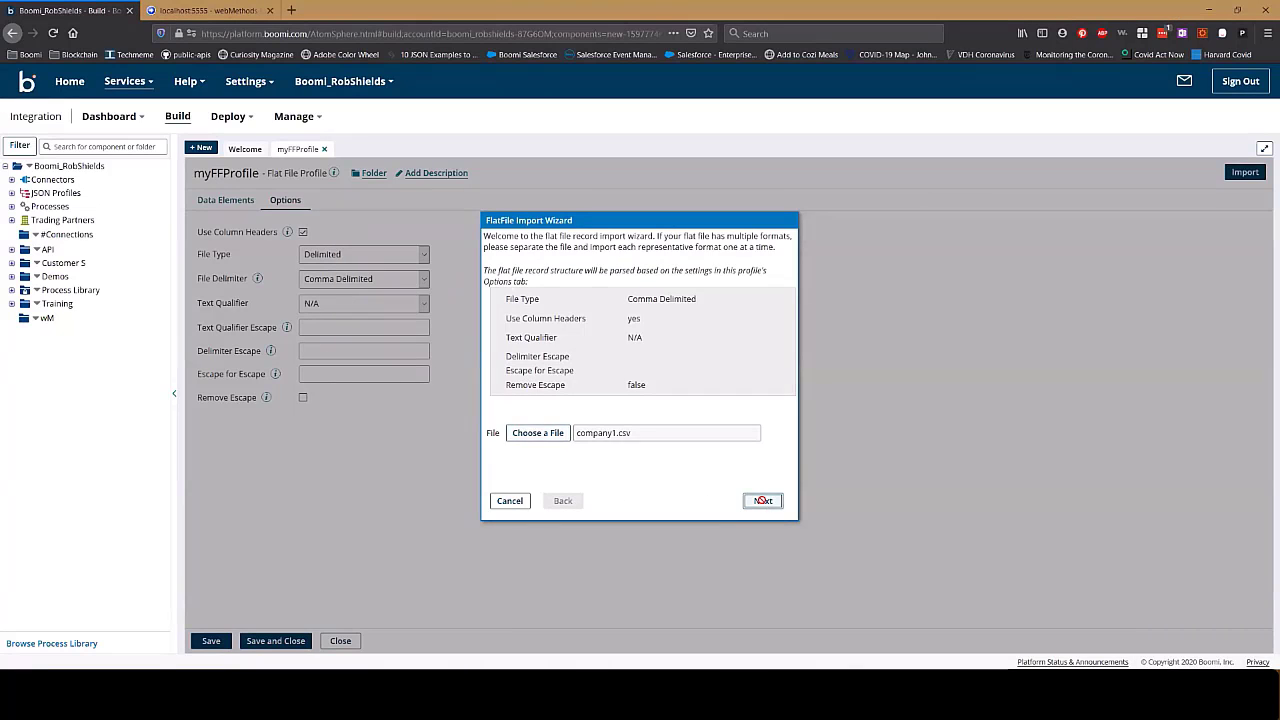
pyautogui.click(764, 500)
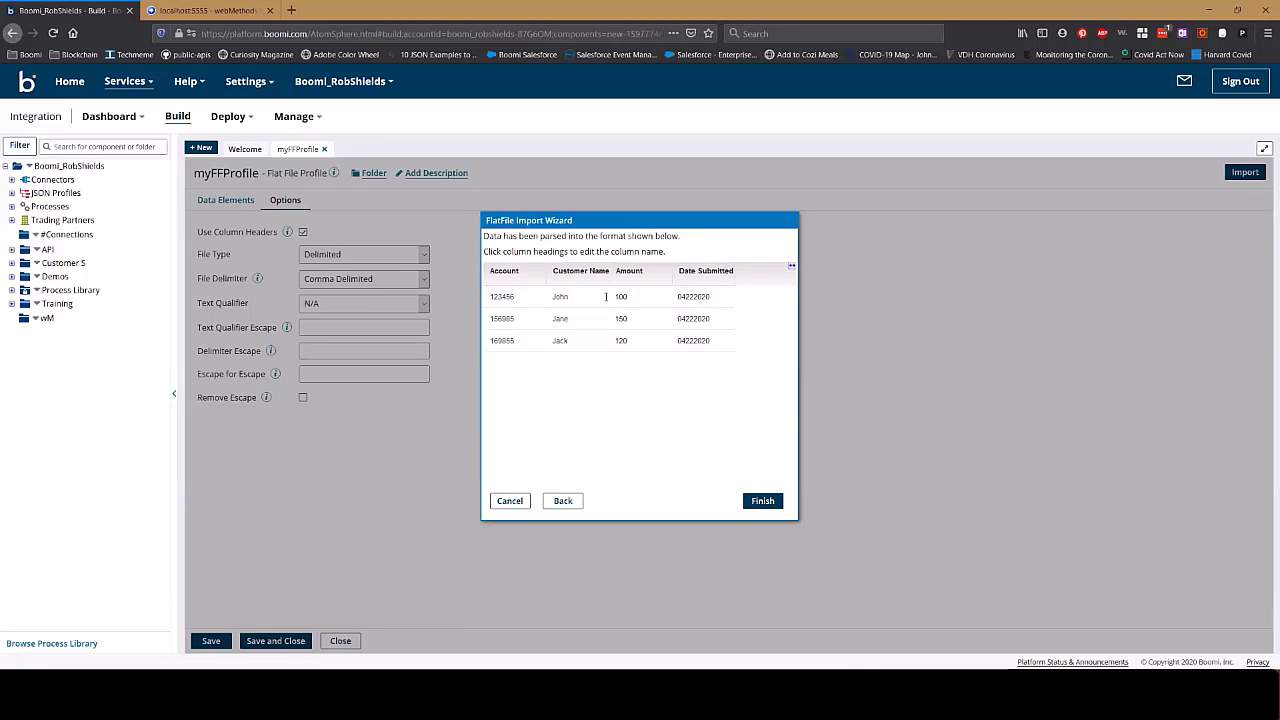
pyautogui.click(763, 500)
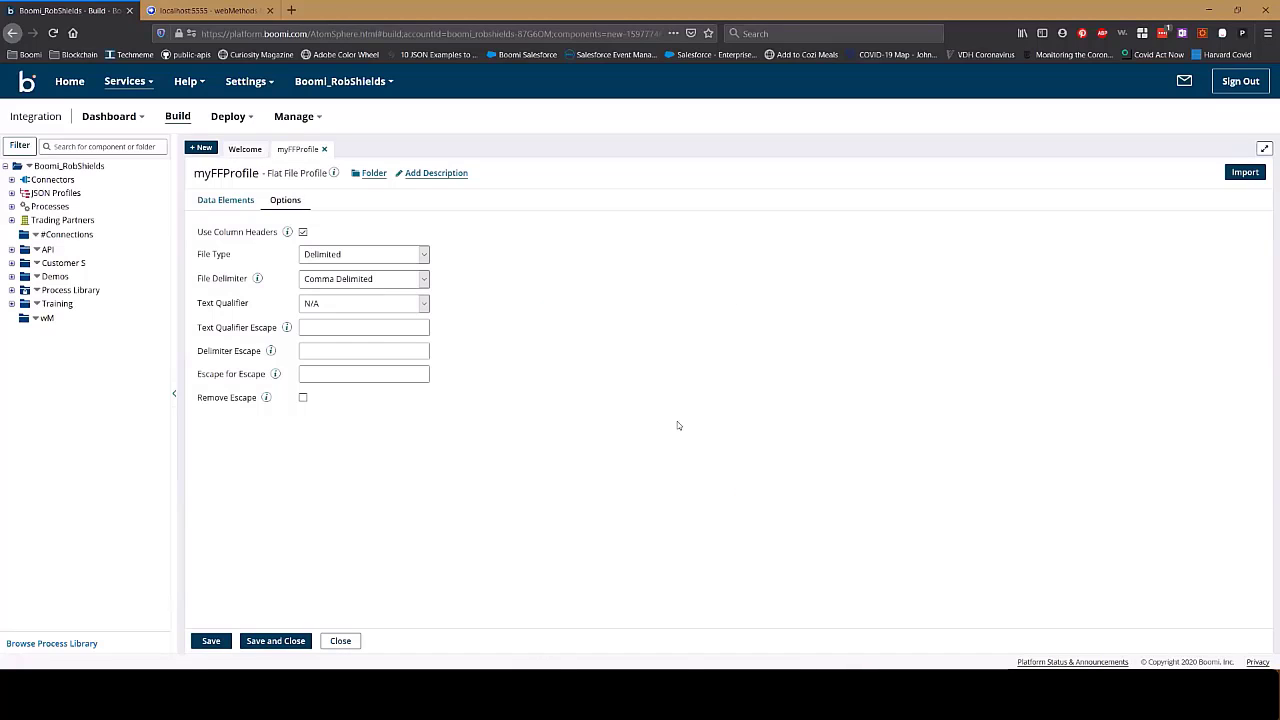
# Step: Expand the record's Elements in the profile's data elements, and save and close myFFProfile
pyautogui.click(228, 200)
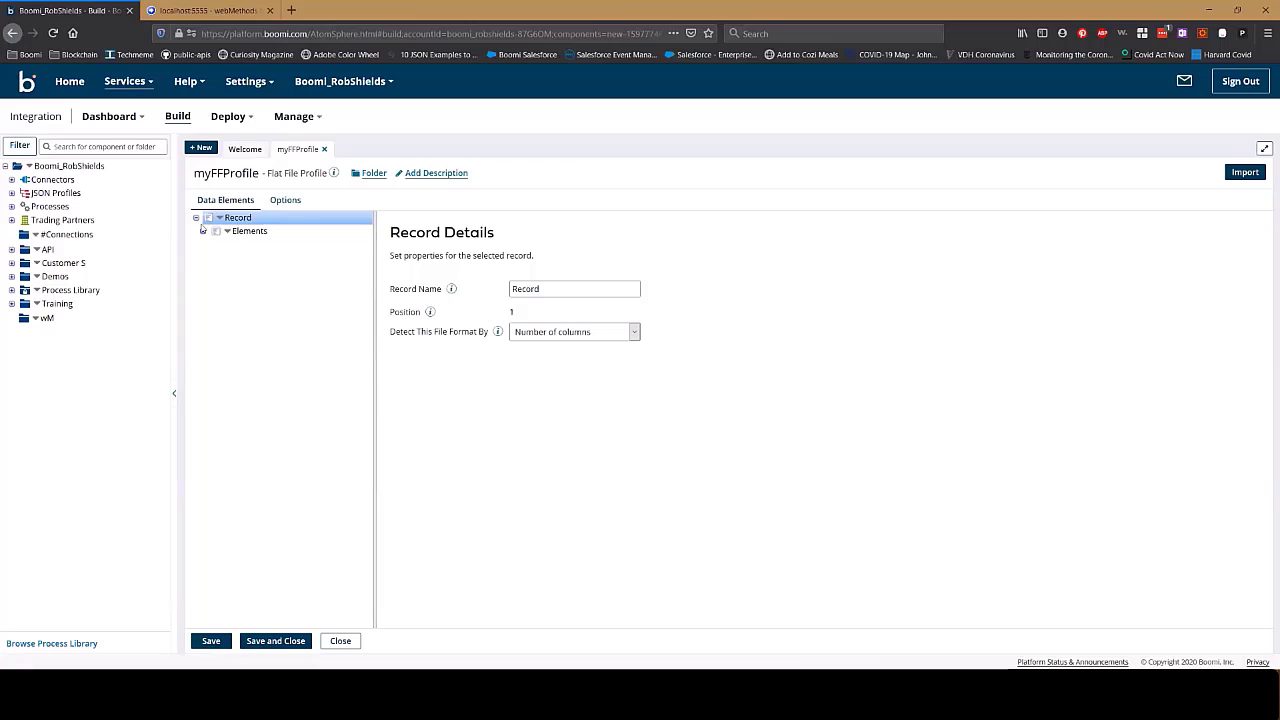
pyautogui.click(202, 232)
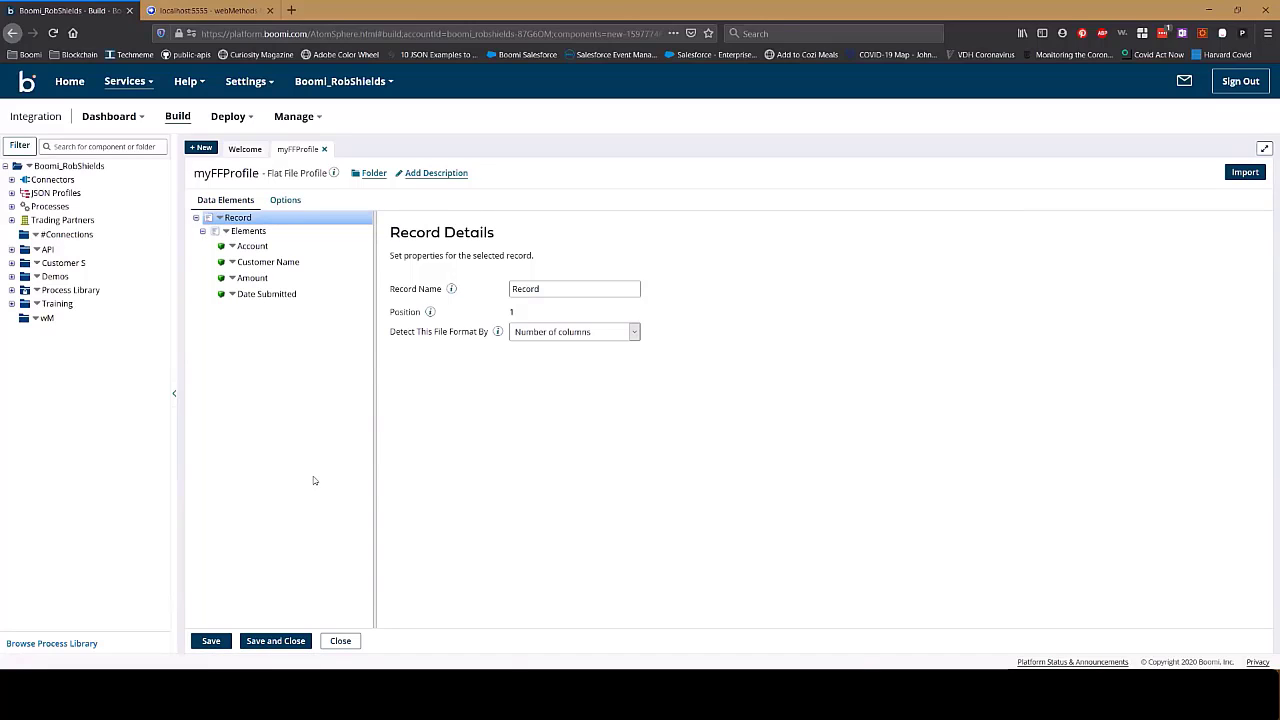
pyautogui.click(275, 643)
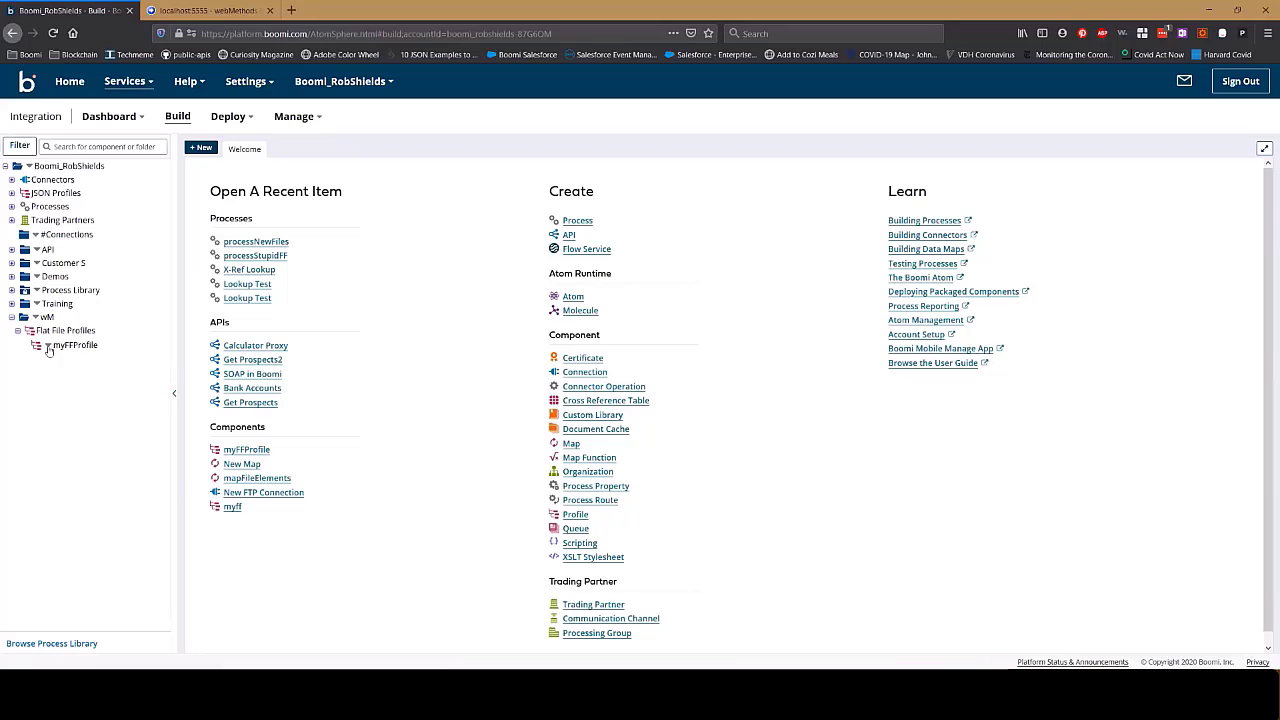
# Step: Create a Process component named ftpToDBprocess in the wM folder
pyautogui.rightClick(40, 318)
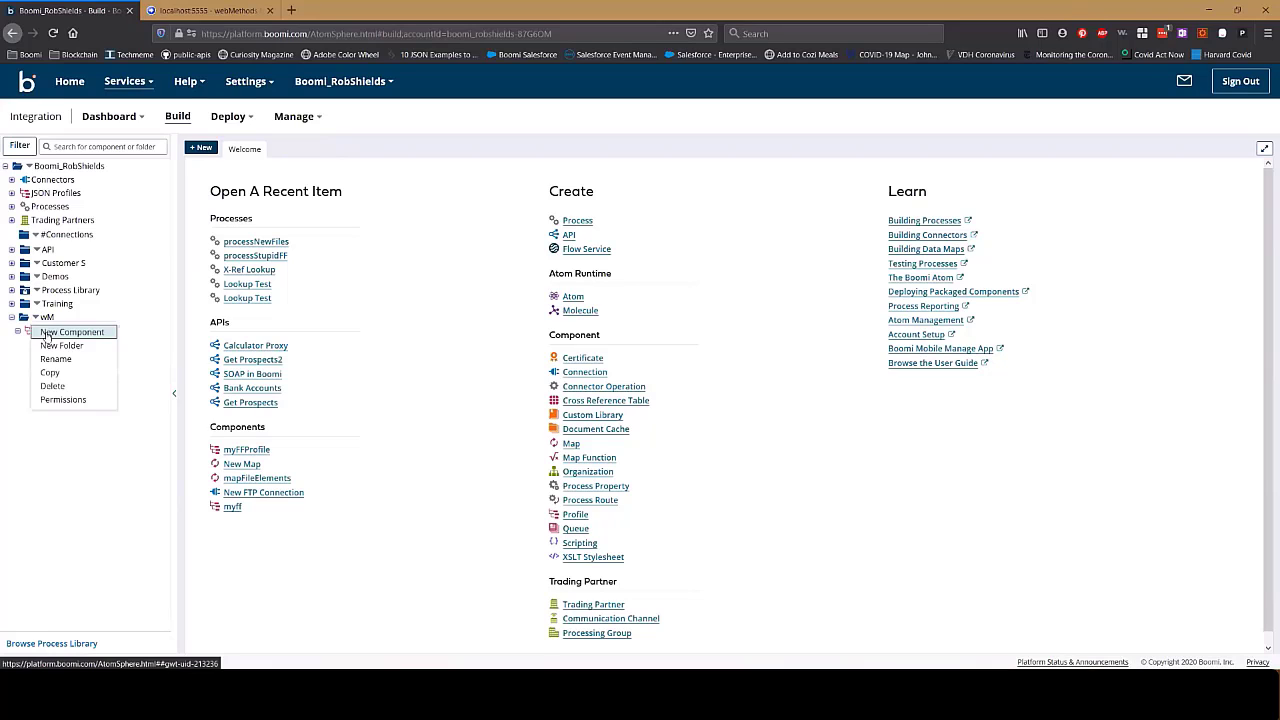
pyautogui.click(46, 336)
pyautogui.click(599, 151)
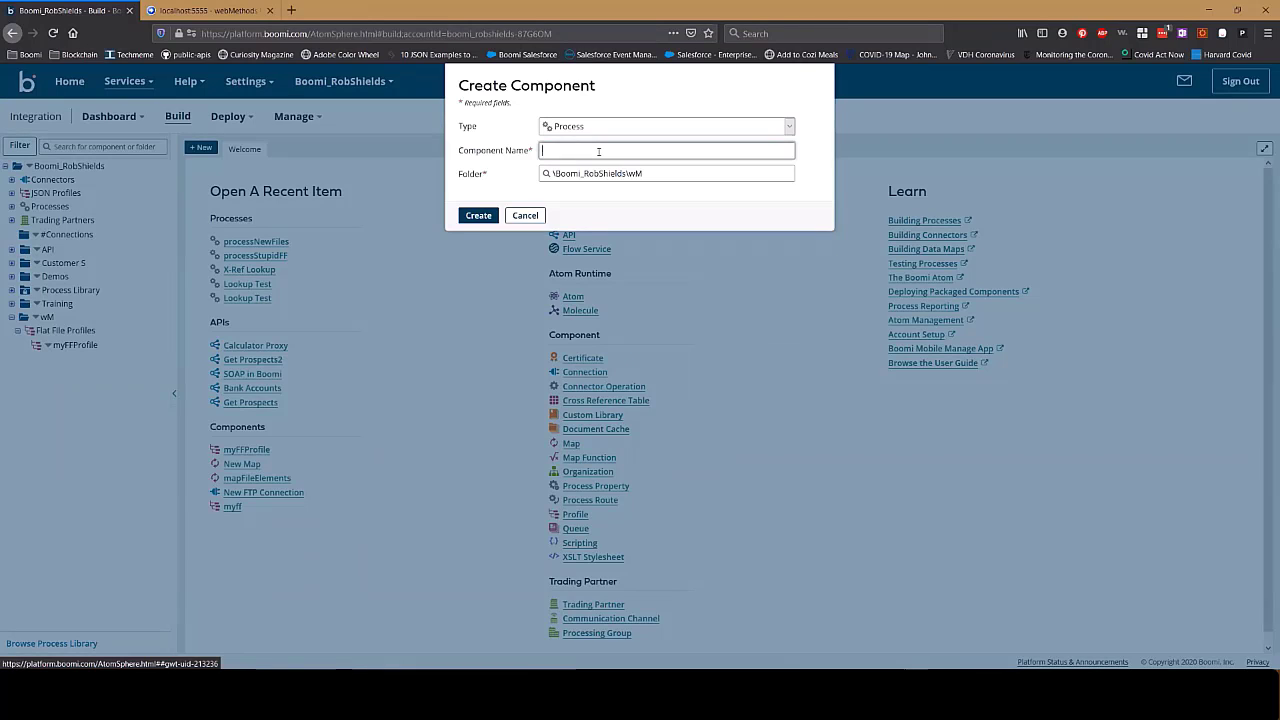
pyautogui.write('ftpToAcc')
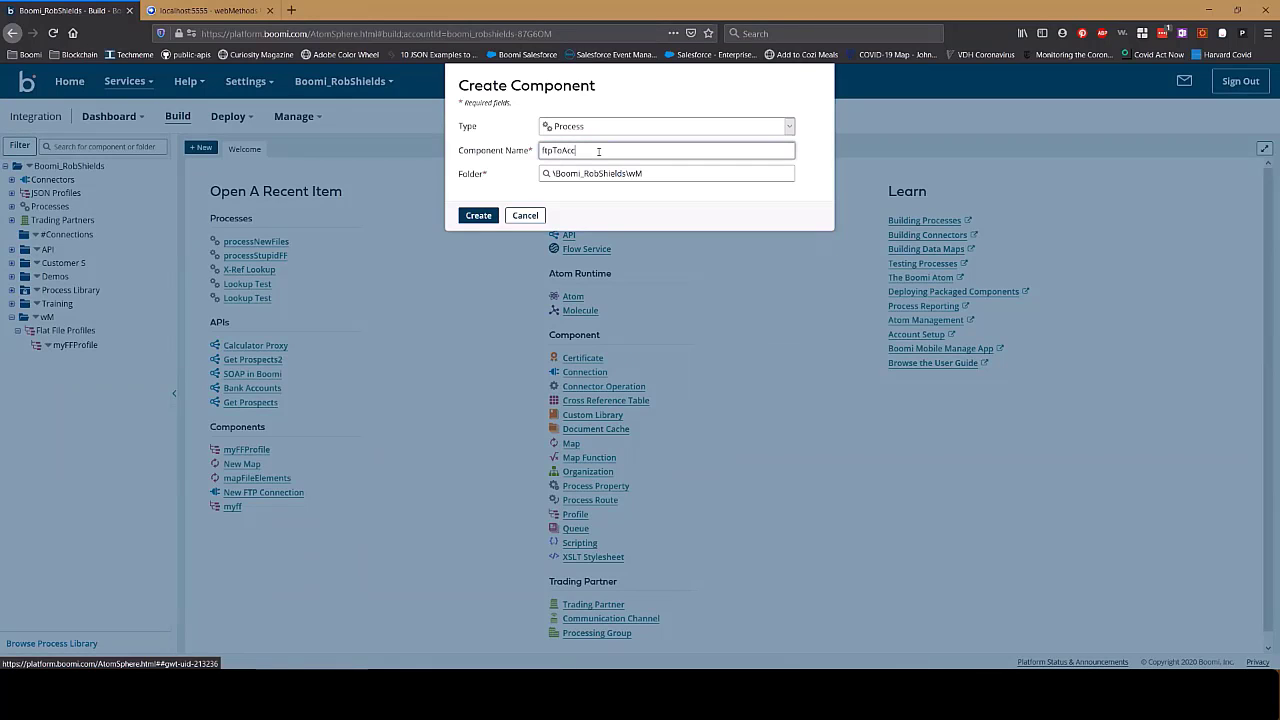
pyautogui.press('BackSpace')
pyautogui.press('BackSpace')
pyautogui.press('BackSpace')
pyautogui.write('DB')
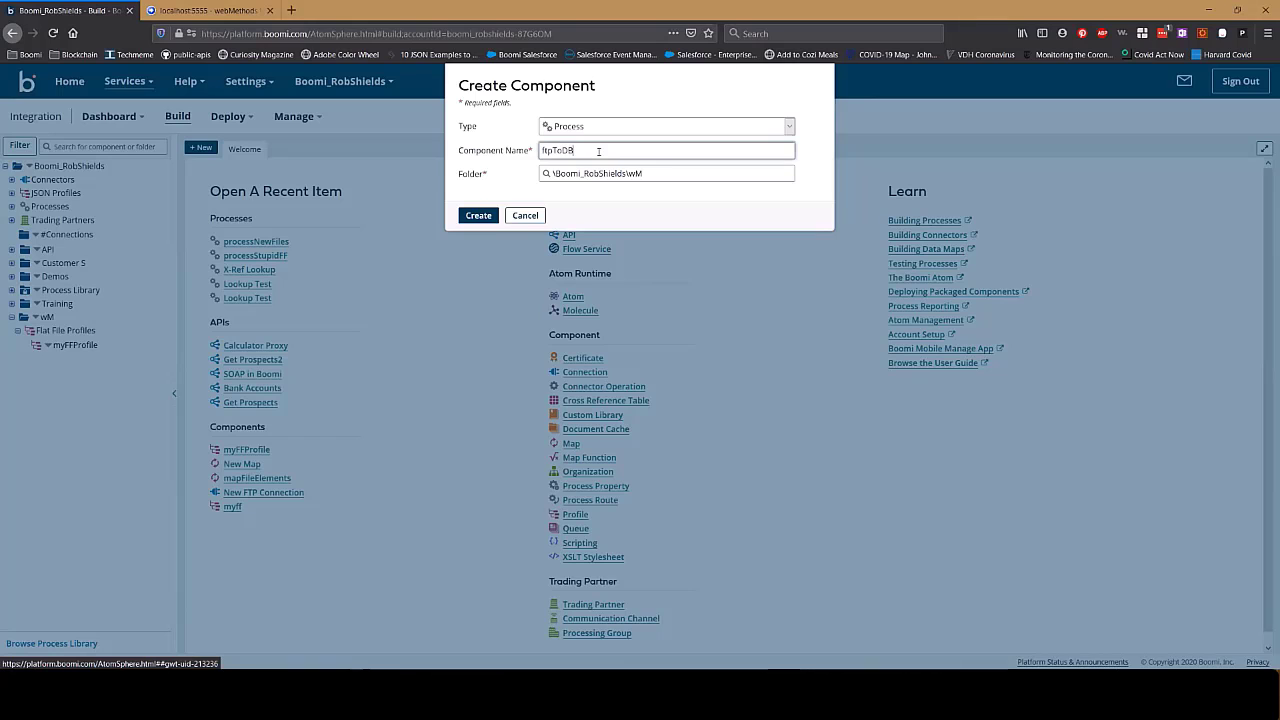
pyautogui.write('process')
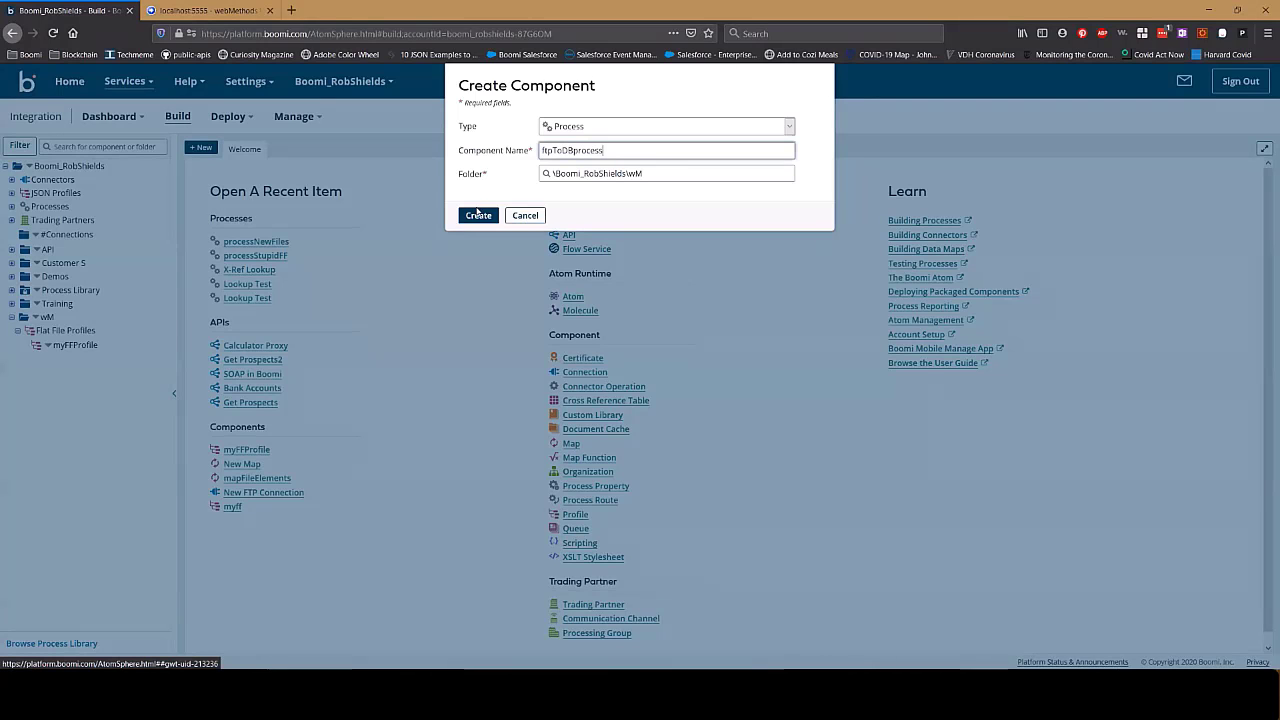
pyautogui.click(478, 214)
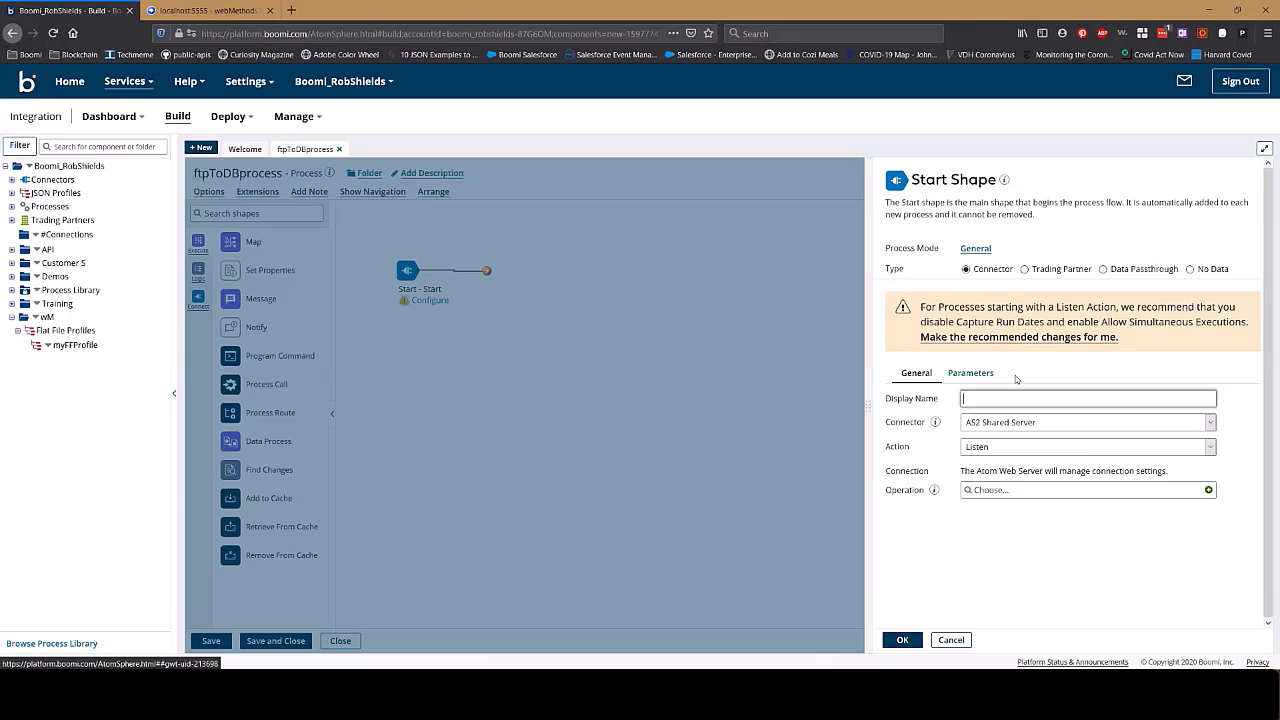
# Step: Set the Start shape's connector to FTP with the Get action, and look through the existing FTP connections
pyautogui.click(1052, 425)
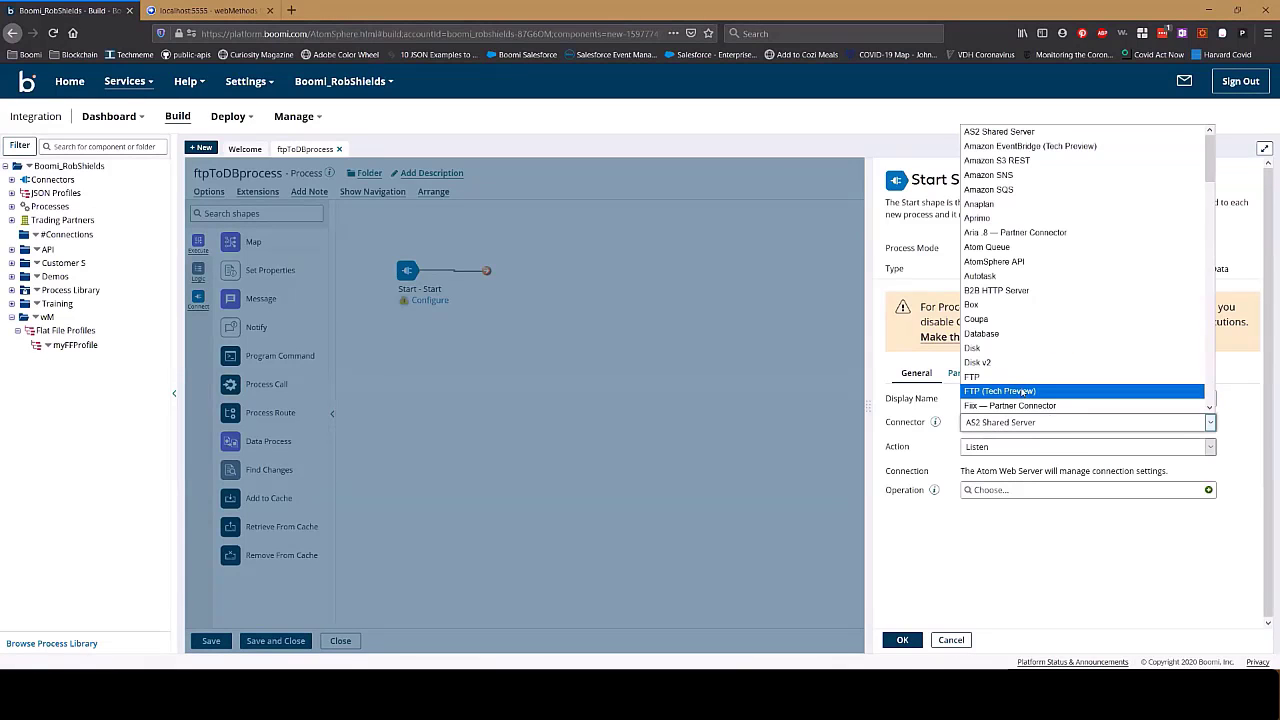
pyautogui.click(1022, 391)
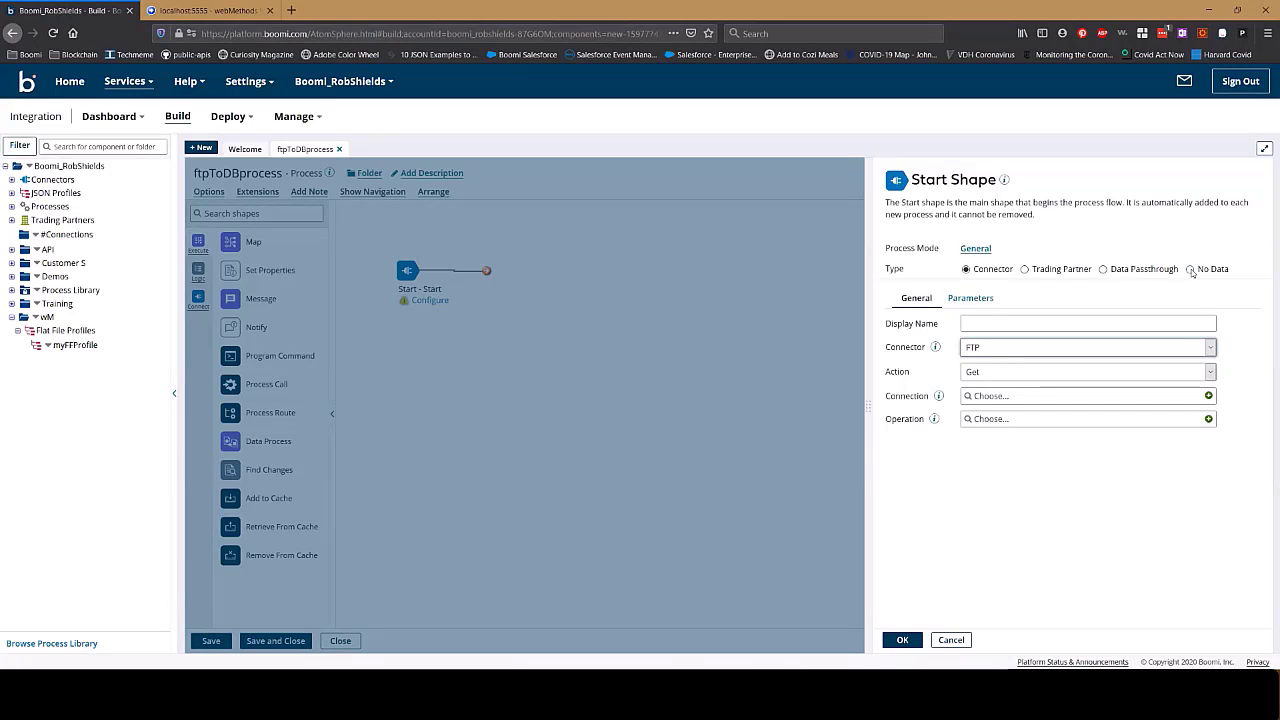
pyautogui.click(993, 375)
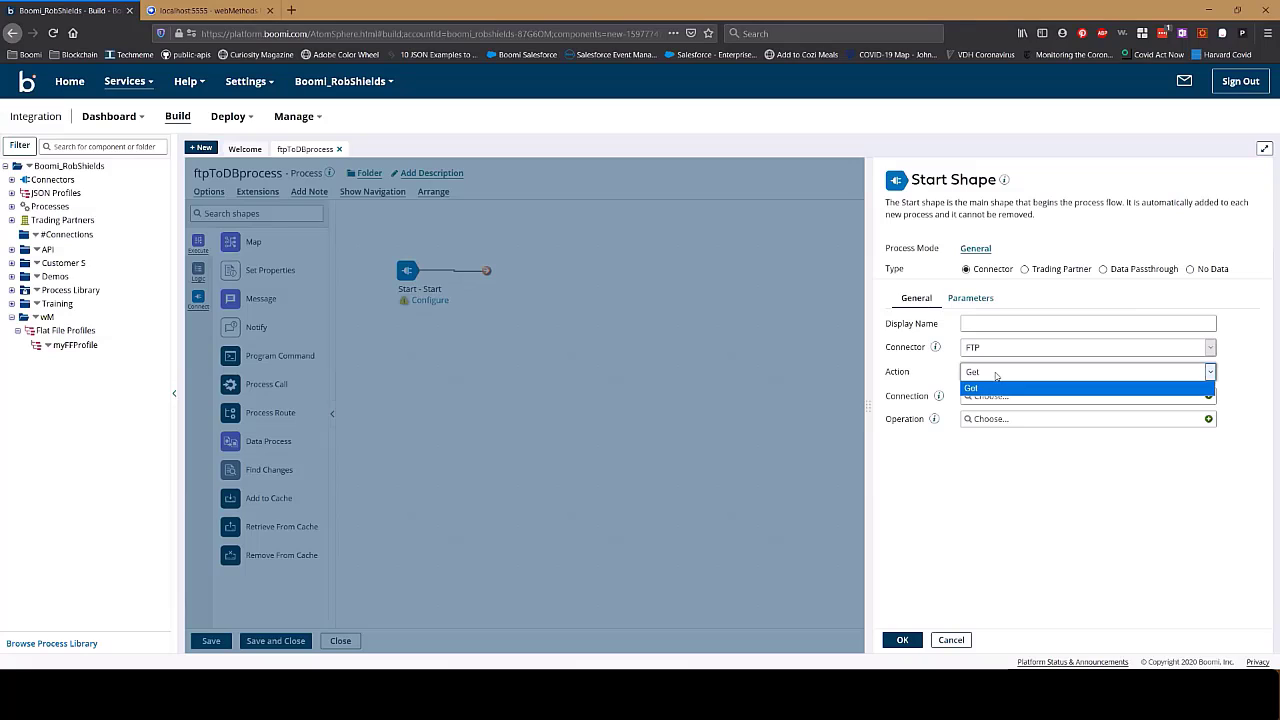
pyautogui.click(996, 375)
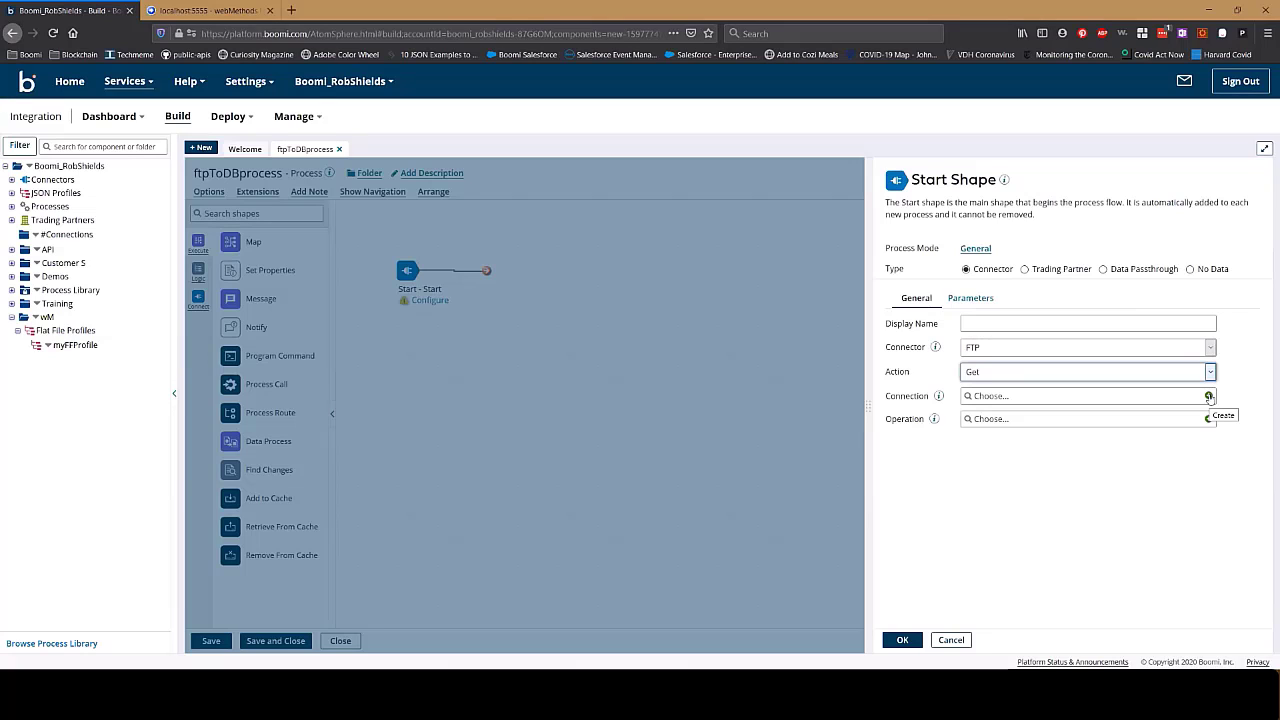
pyautogui.click(996, 397)
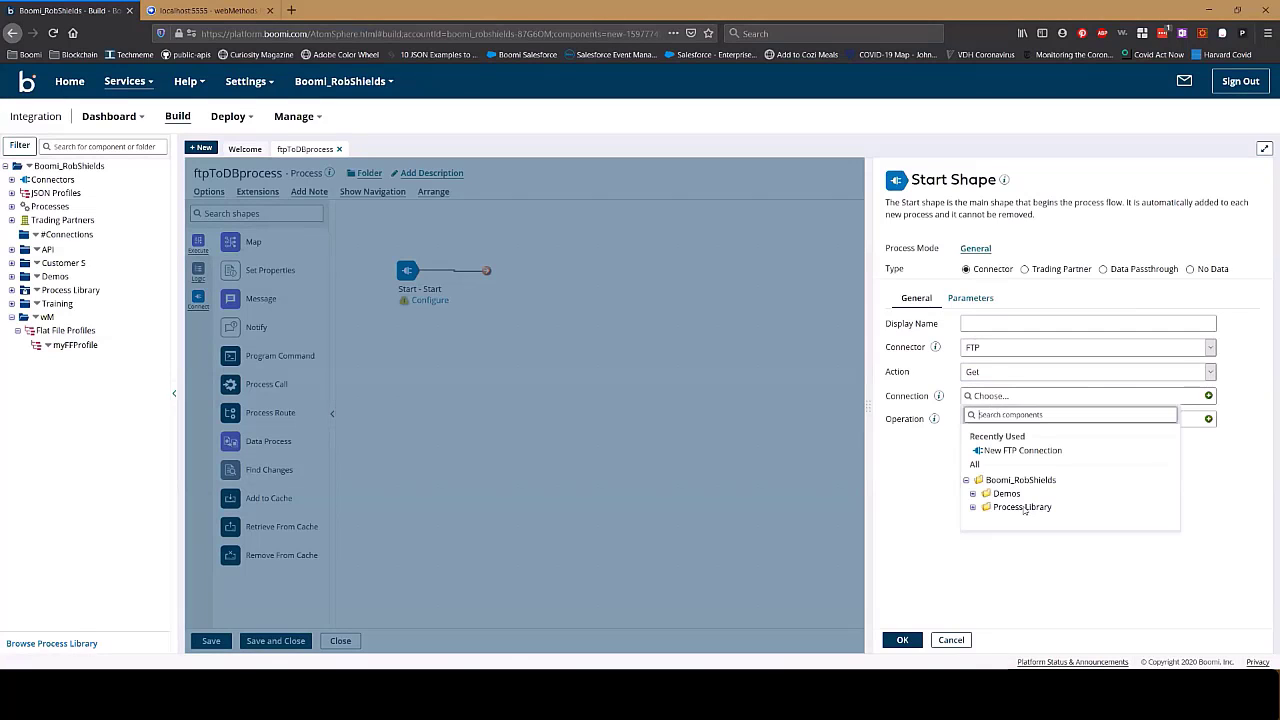
pyautogui.click(1199, 481)
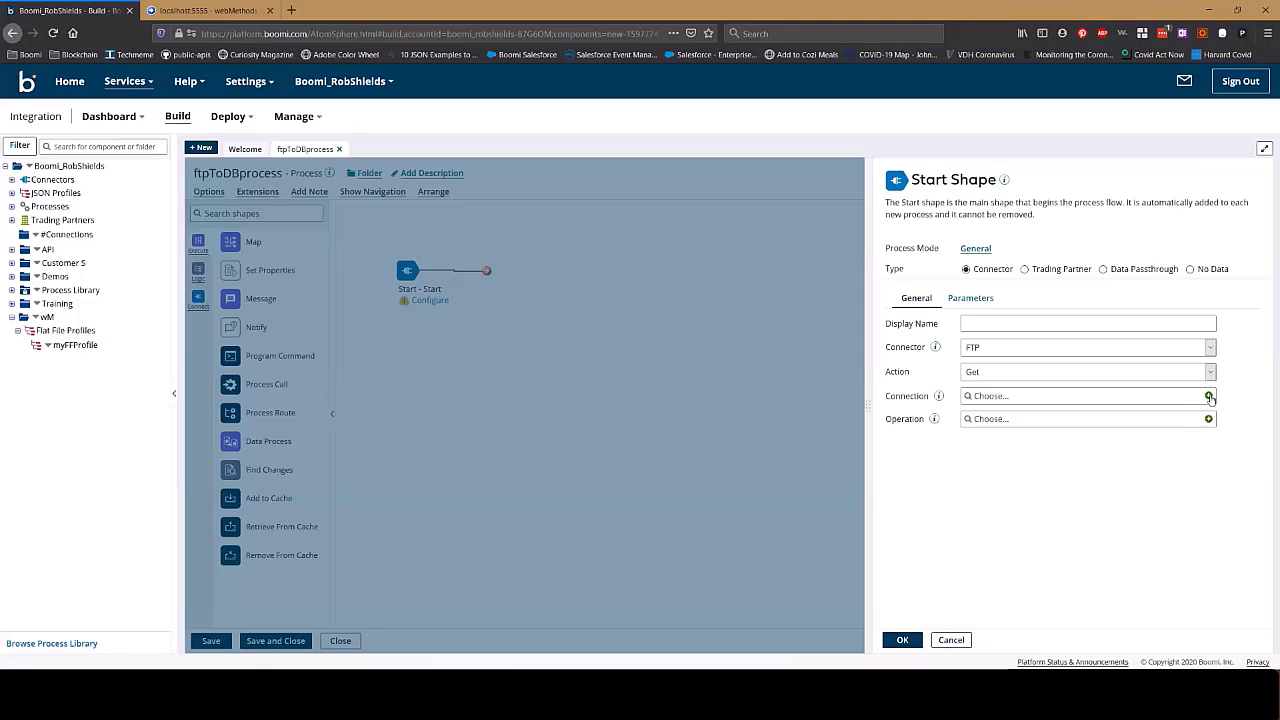
# Step: Create a new connection for the Start shape and name it FTP Connection
pyautogui.click(1209, 396)
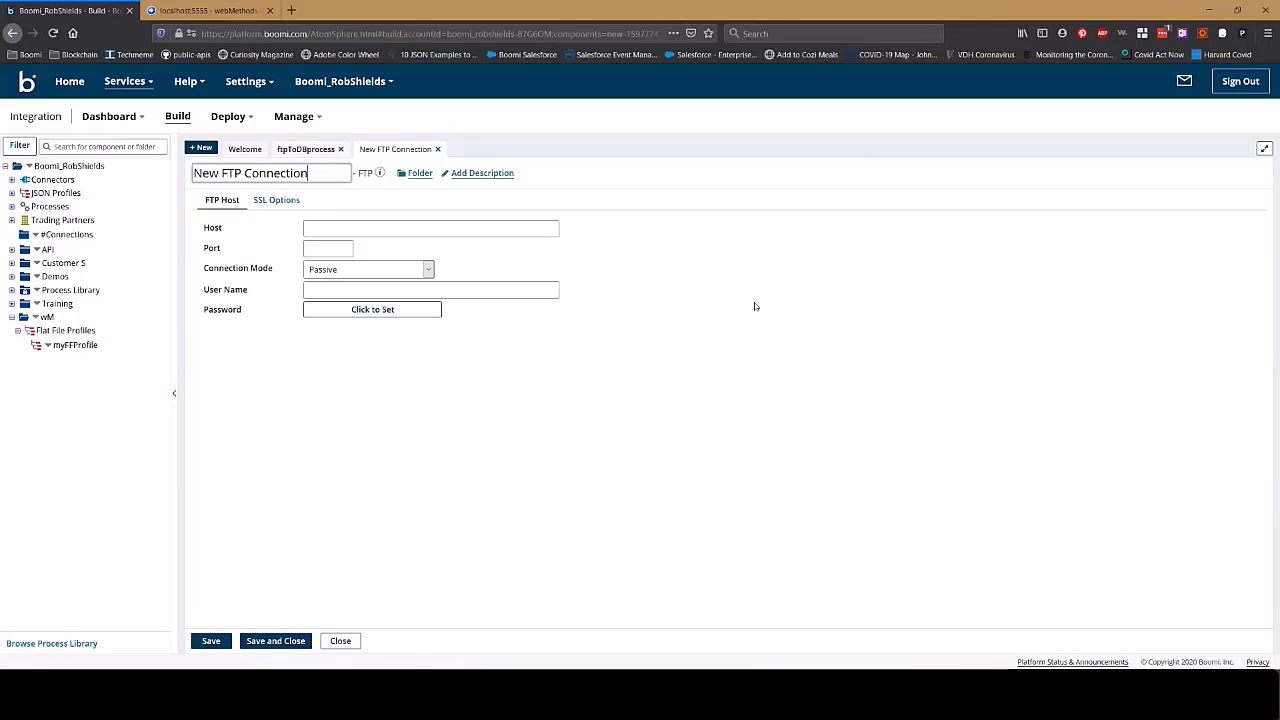
pyautogui.hotkey('ctrl', 'a')
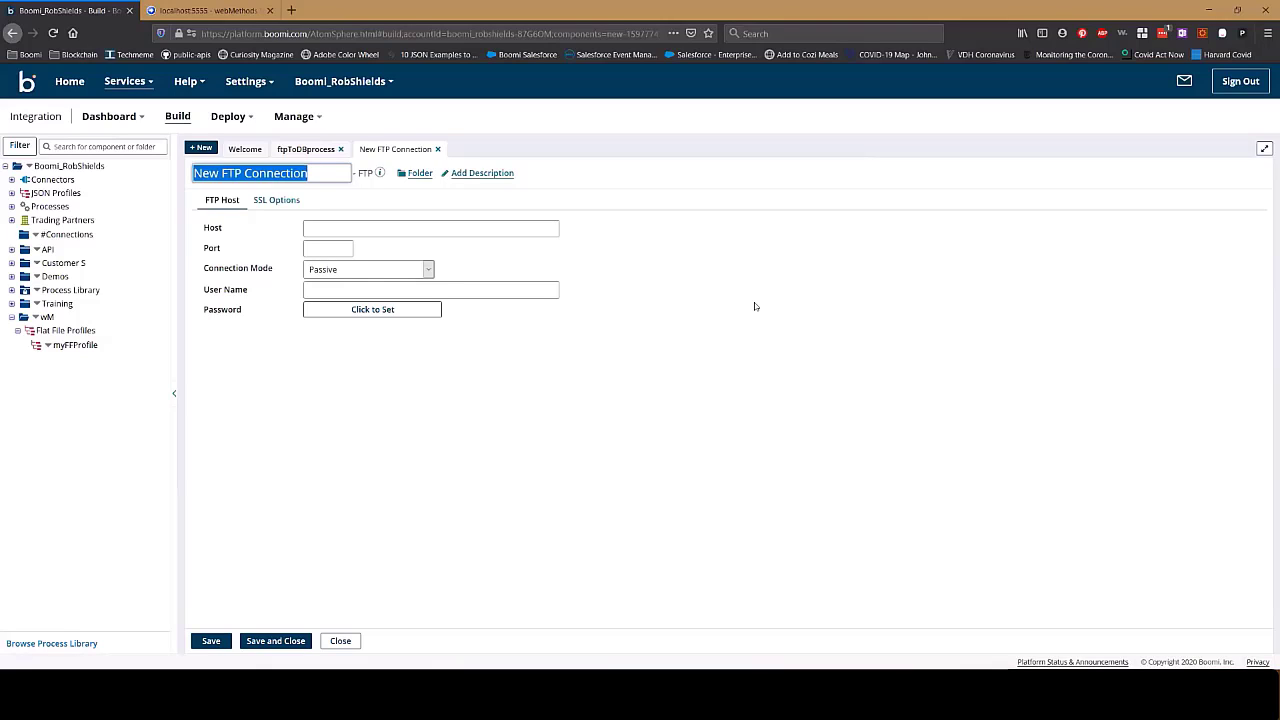
pyautogui.press('BackSpace')
pyautogui.write('FT')
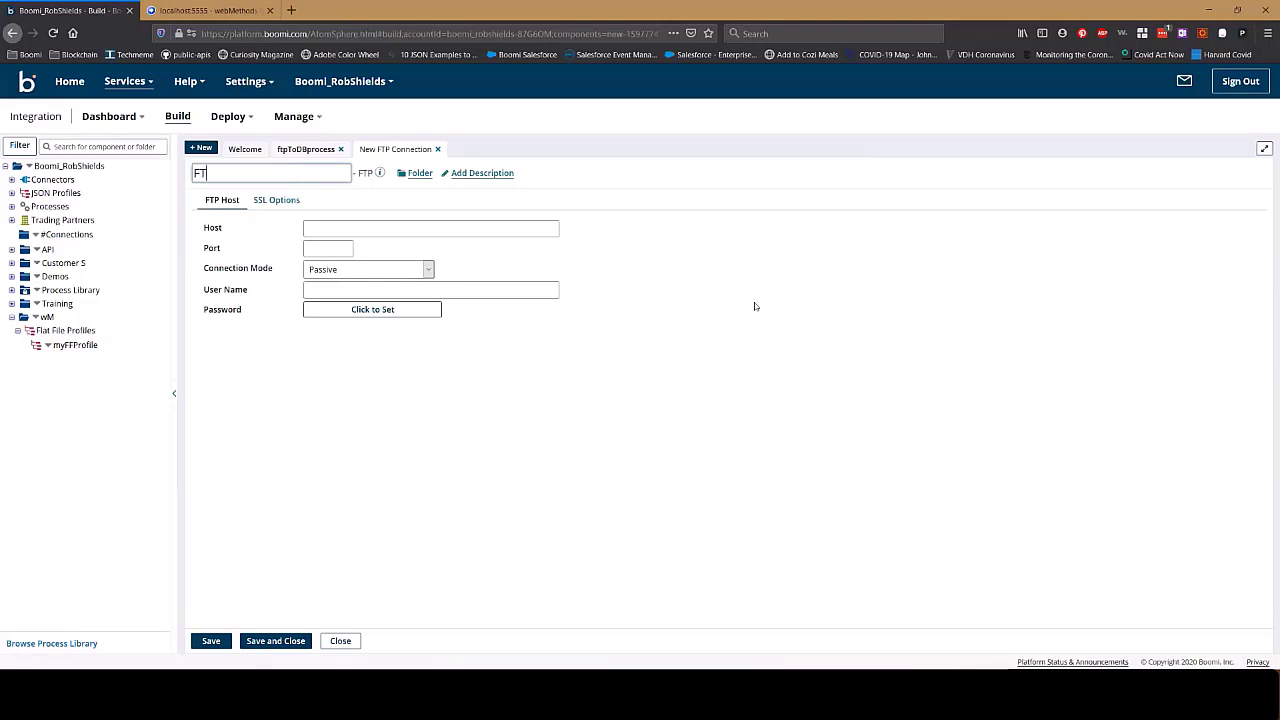
pyautogui.write('P Connection')
# Step: Set the FTP connection's host to ftp.boomi.com and its port to 22
pyautogui.click(380, 235)
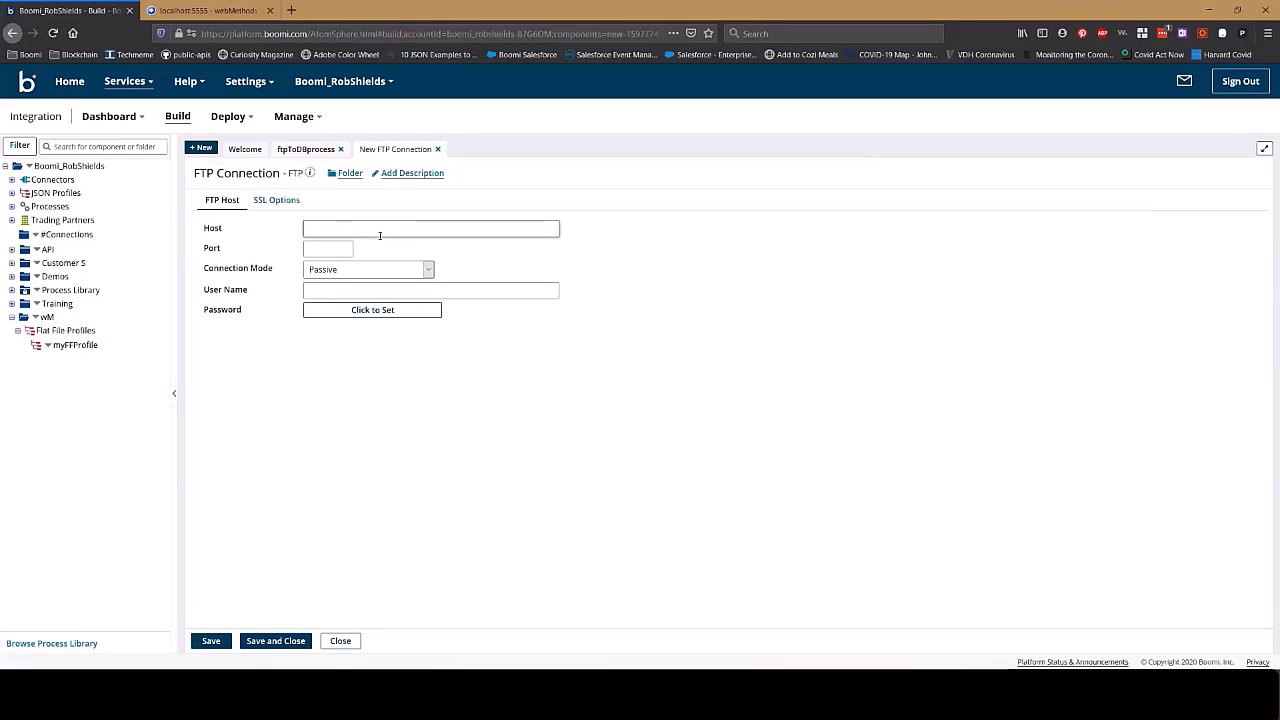
pyautogui.write('ftp.boomi.com')
pyautogui.press('Tab')
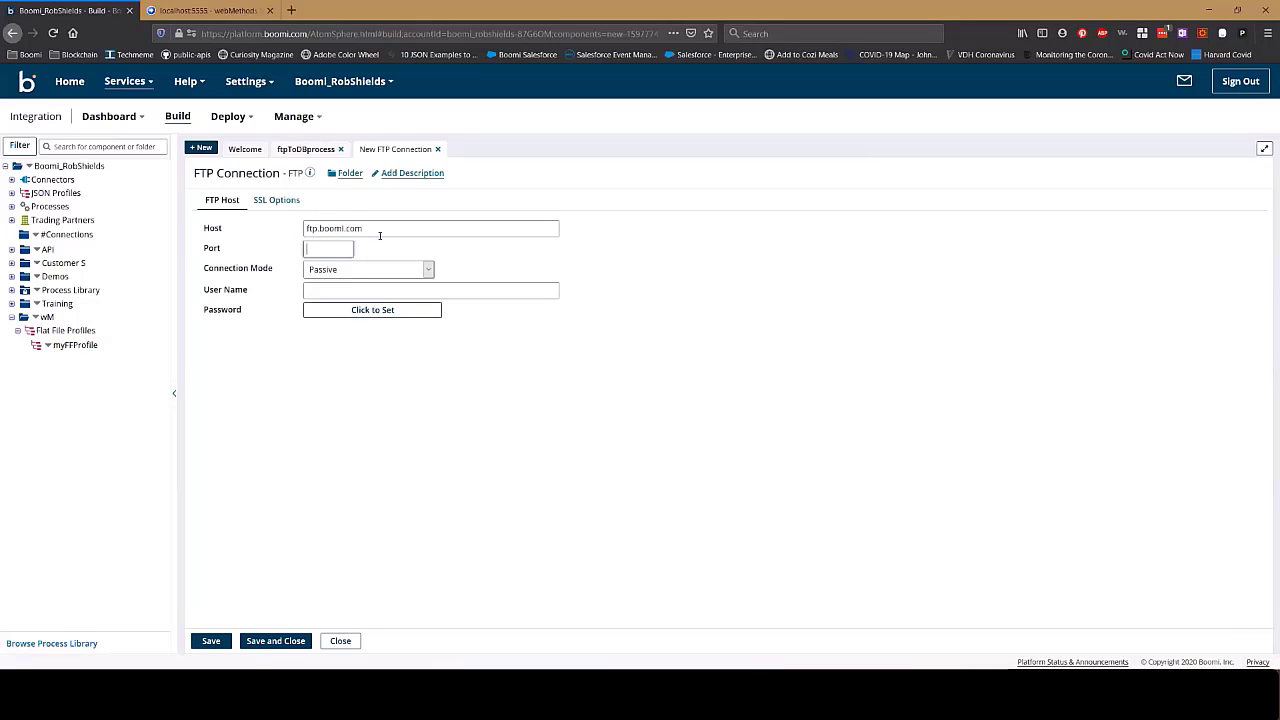
pyautogui.press('Tab')
pyautogui.press('Tab')
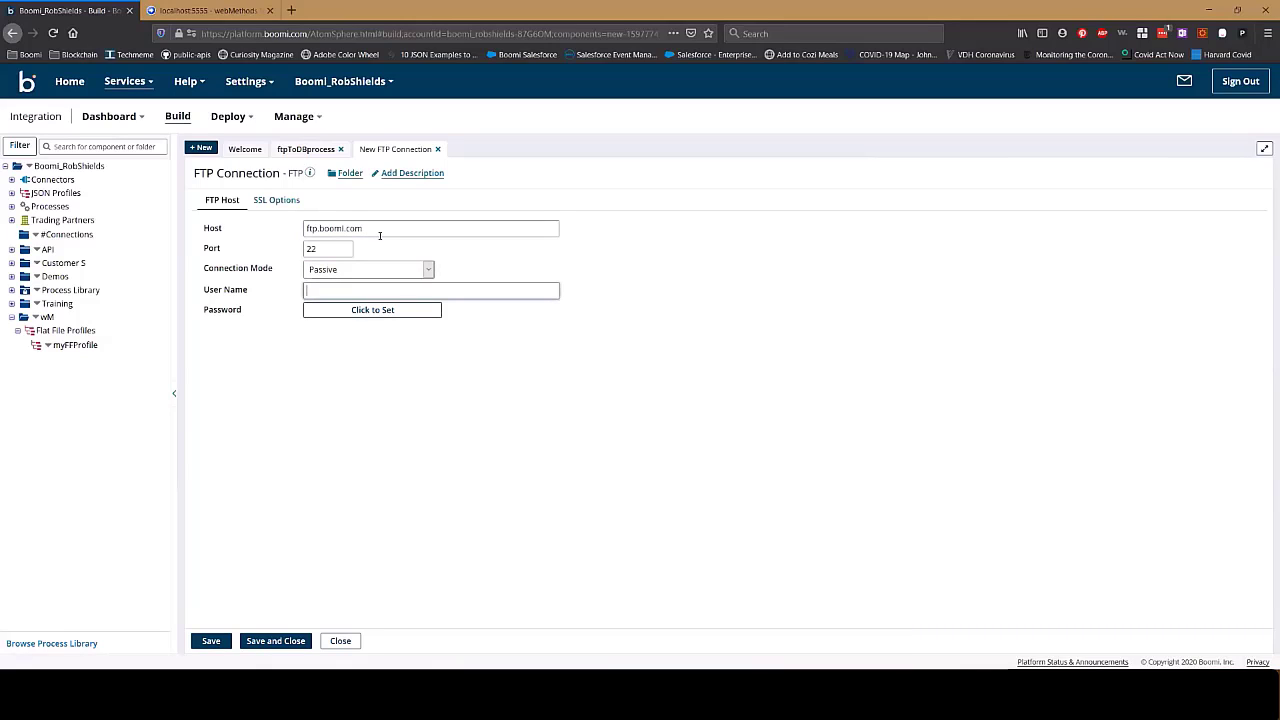
# Step: Set the FTP connection's user name to saleseng, enter the account password, and save and close the connection
pyautogui.hotkey('alt', 'Tab')
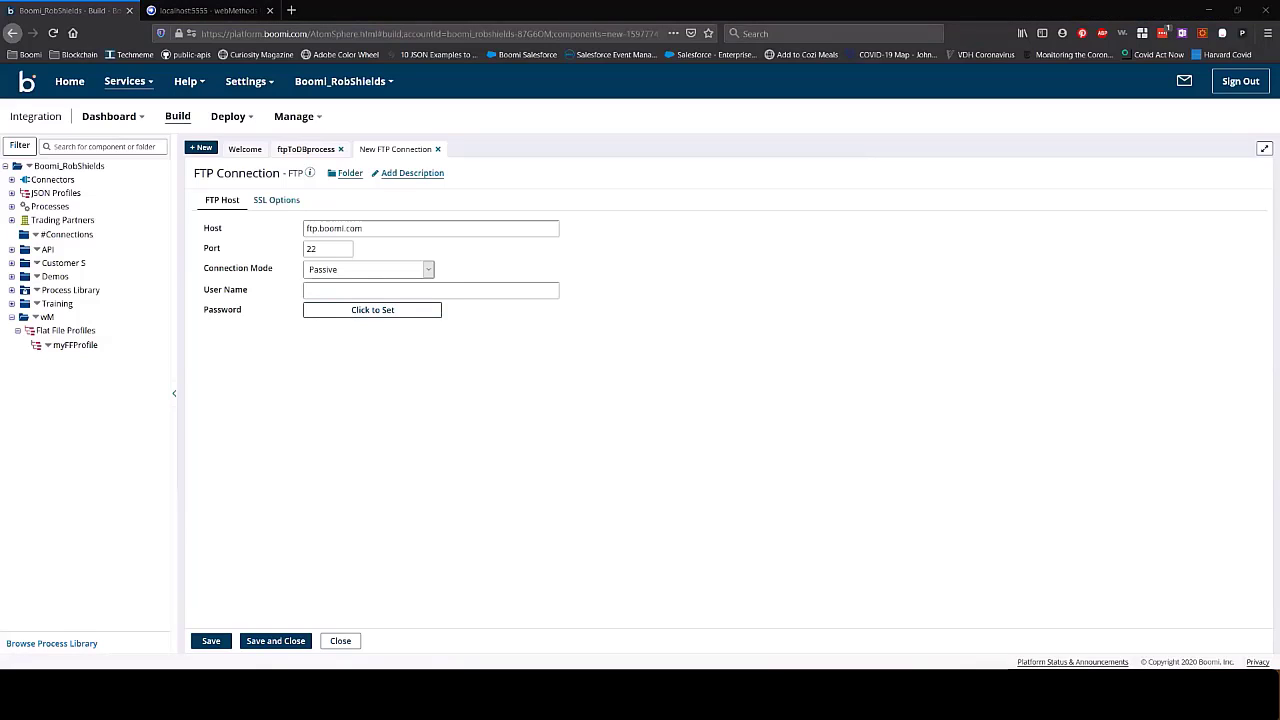
pyautogui.click(323, 290)
pyautogui.write('saleseng')
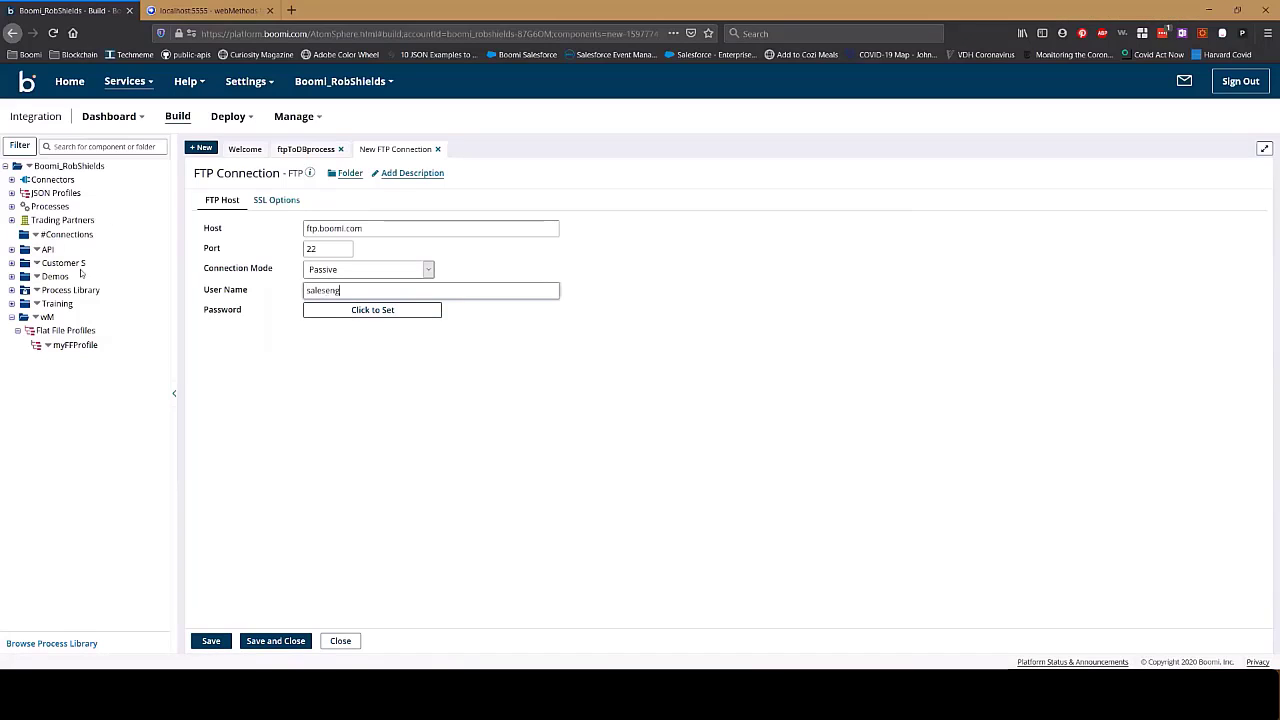
pyautogui.hotkey('alt', 'Tab')
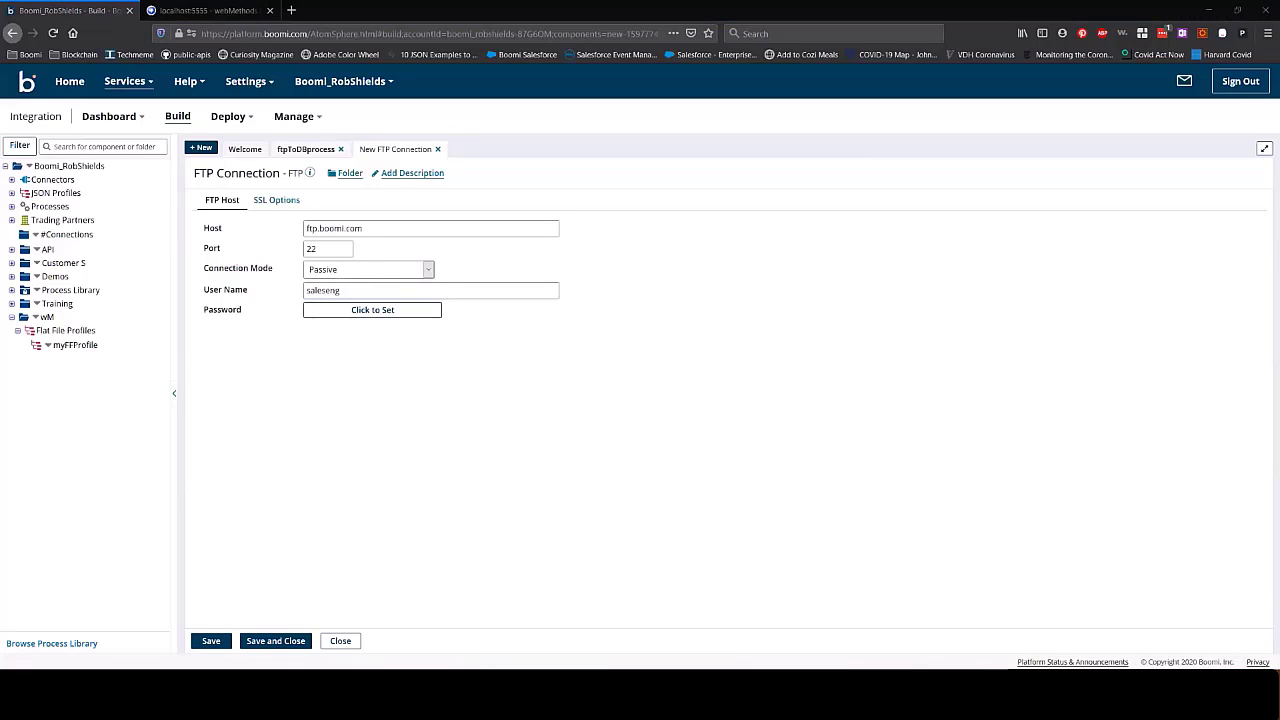
pyautogui.click(377, 314)
pyautogui.hotkey('ctrl', 'v')
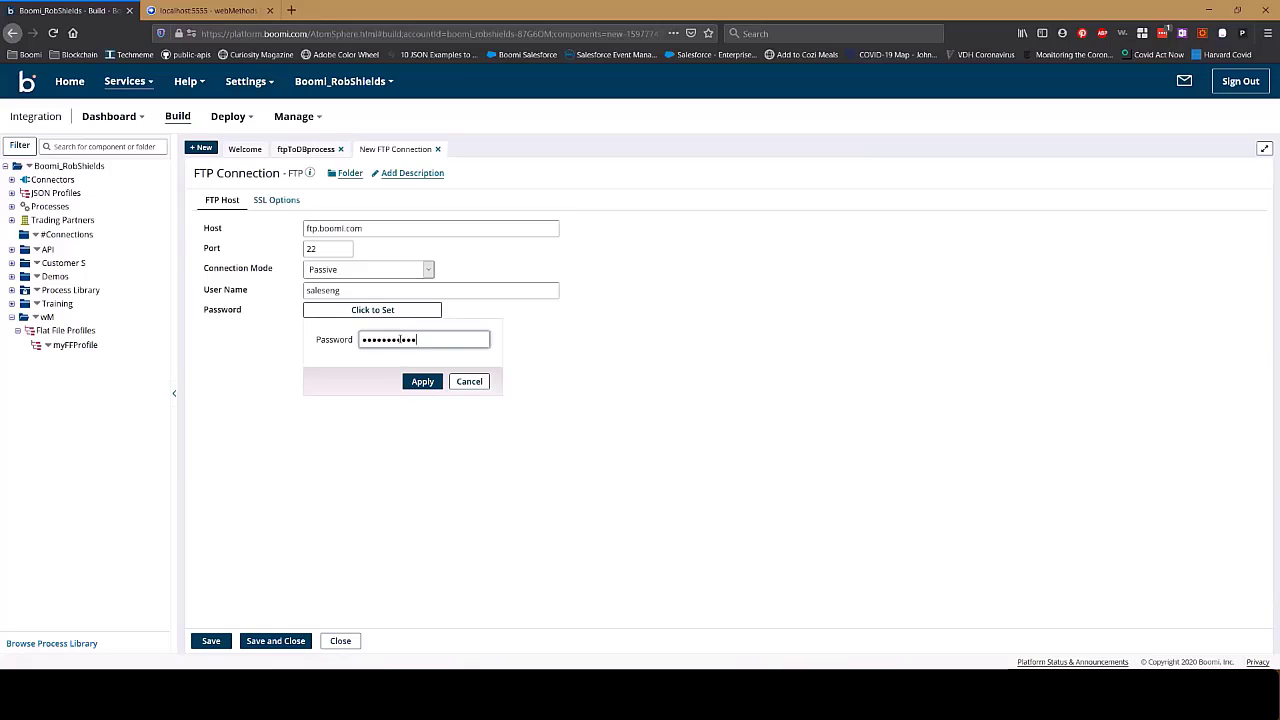
pyautogui.click(423, 382)
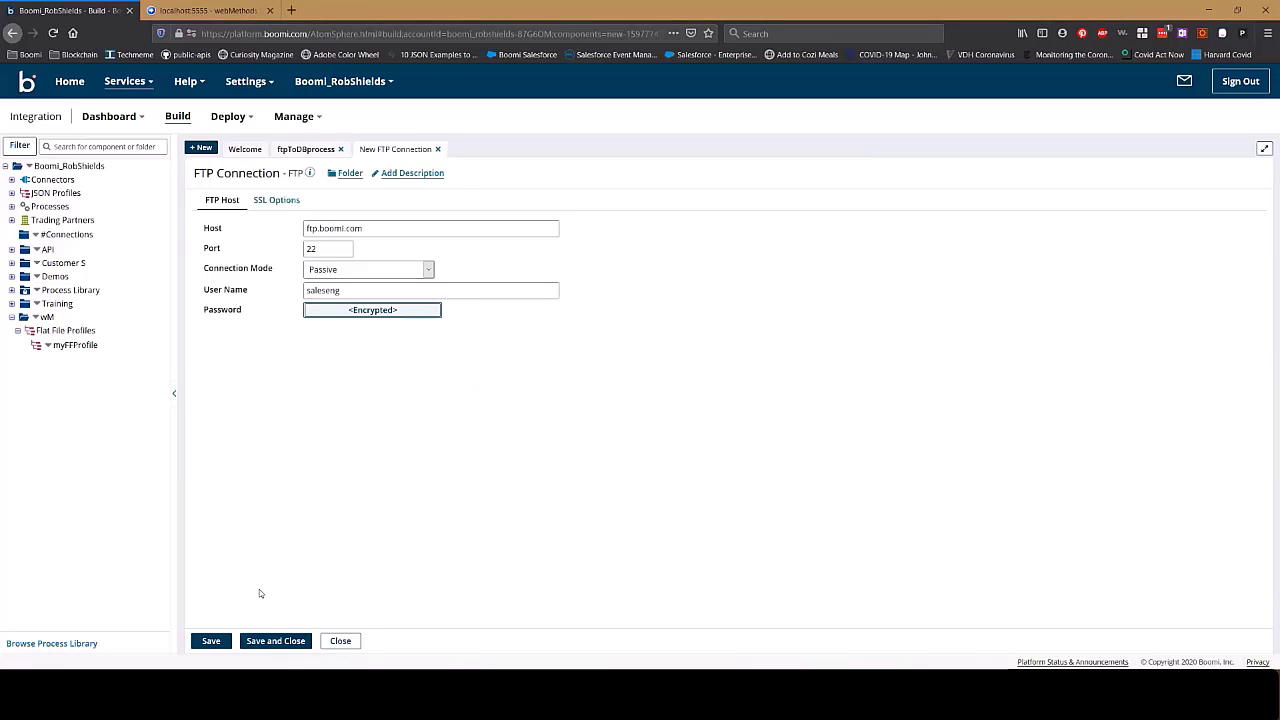
pyautogui.click(275, 640)
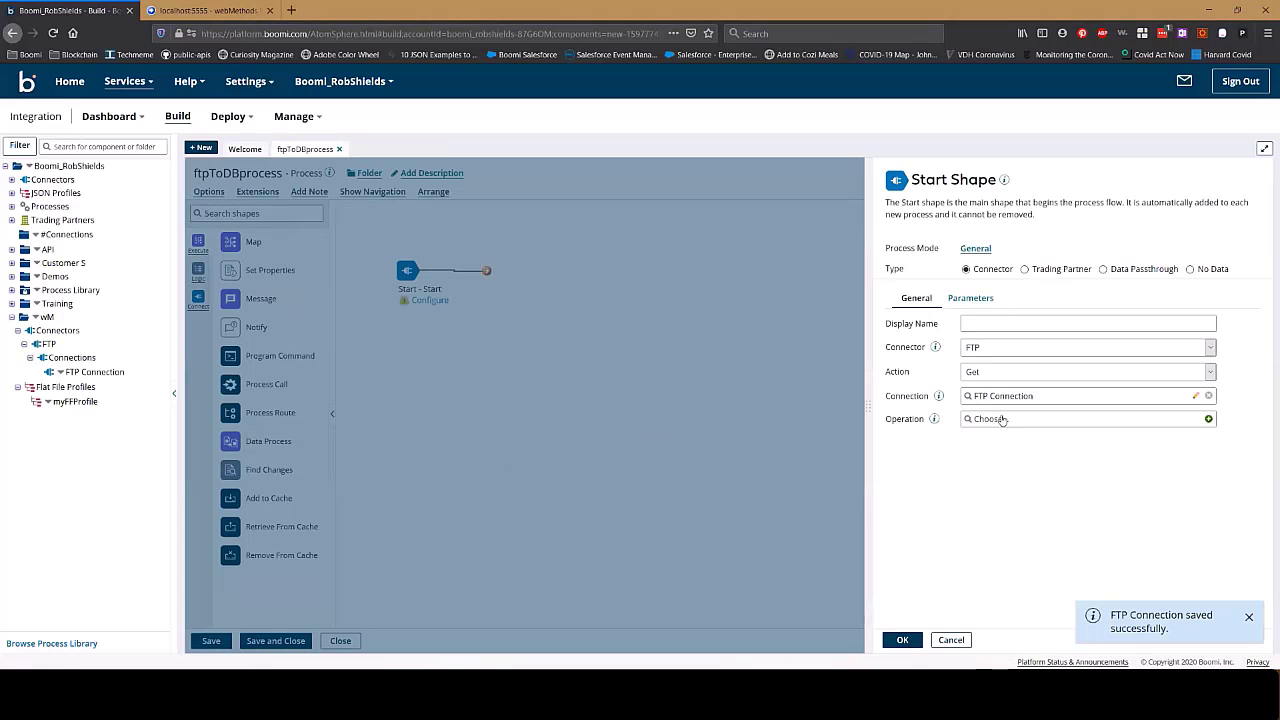
# Step: Create a new FTP operation for the Start shape with FTP action Get, remote directory shields and file filter *.csv
pyautogui.click(1209, 420)
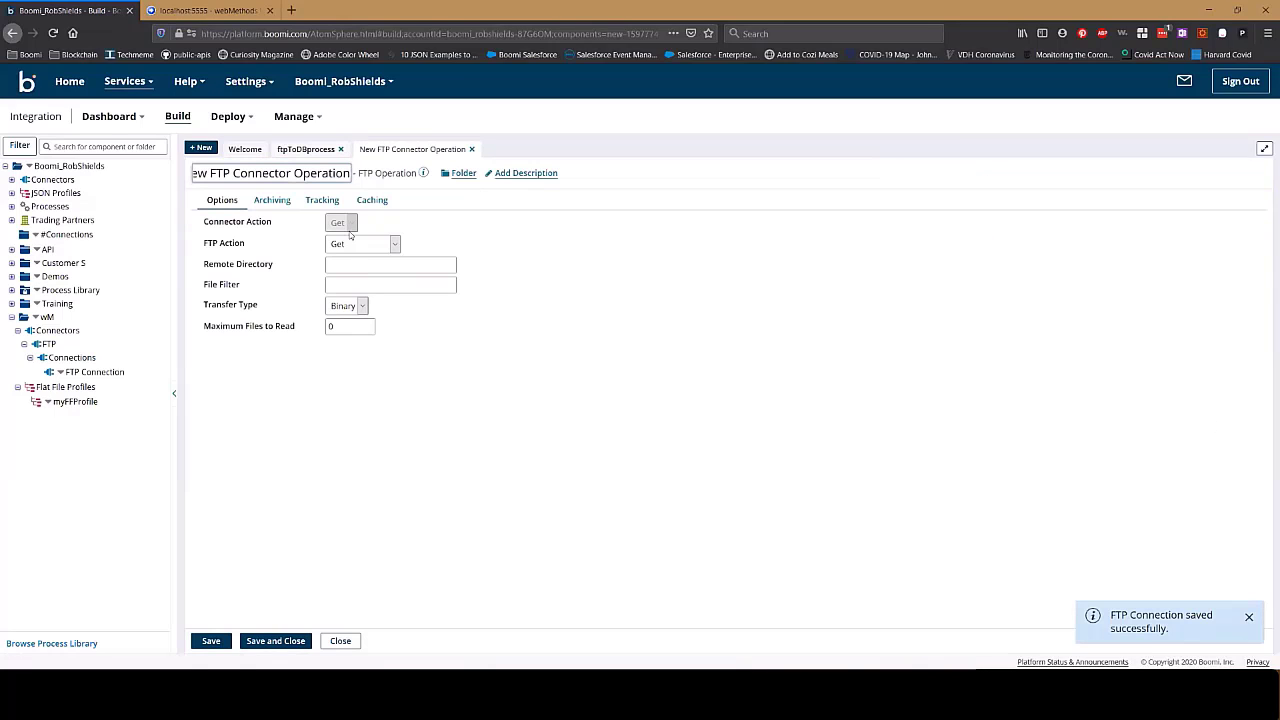
pyautogui.click(382, 245)
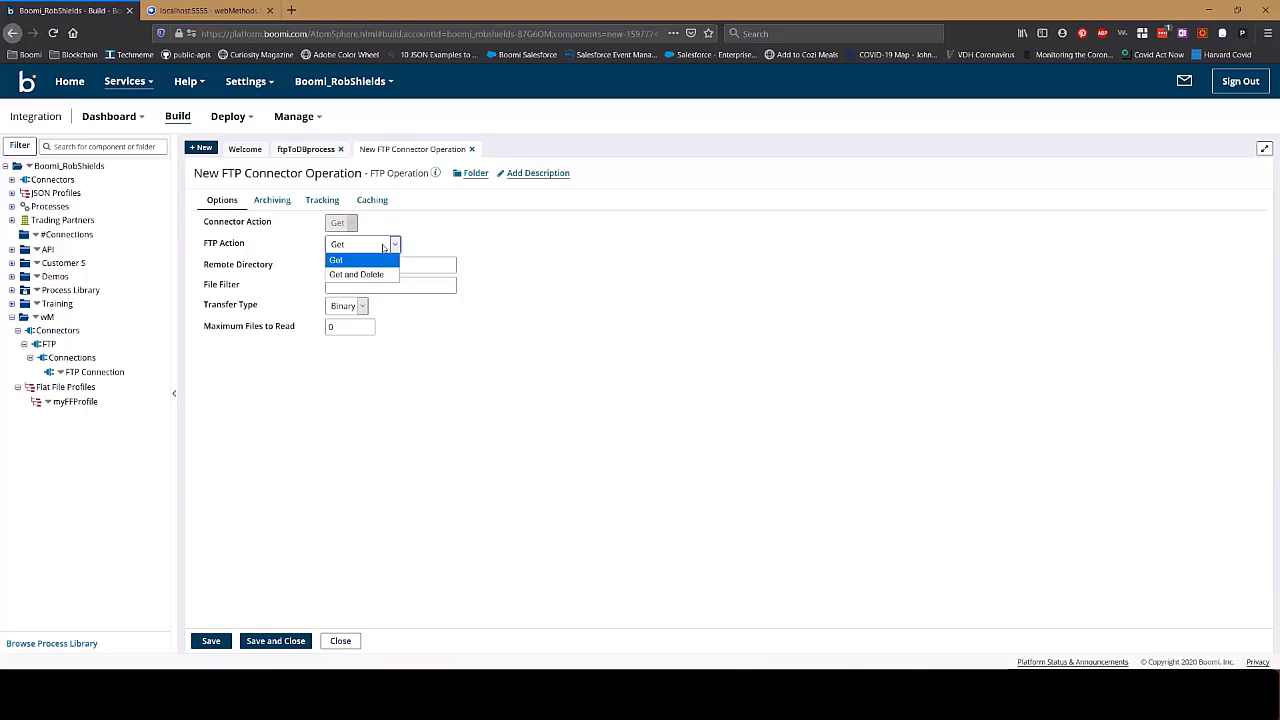
pyautogui.click(382, 245)
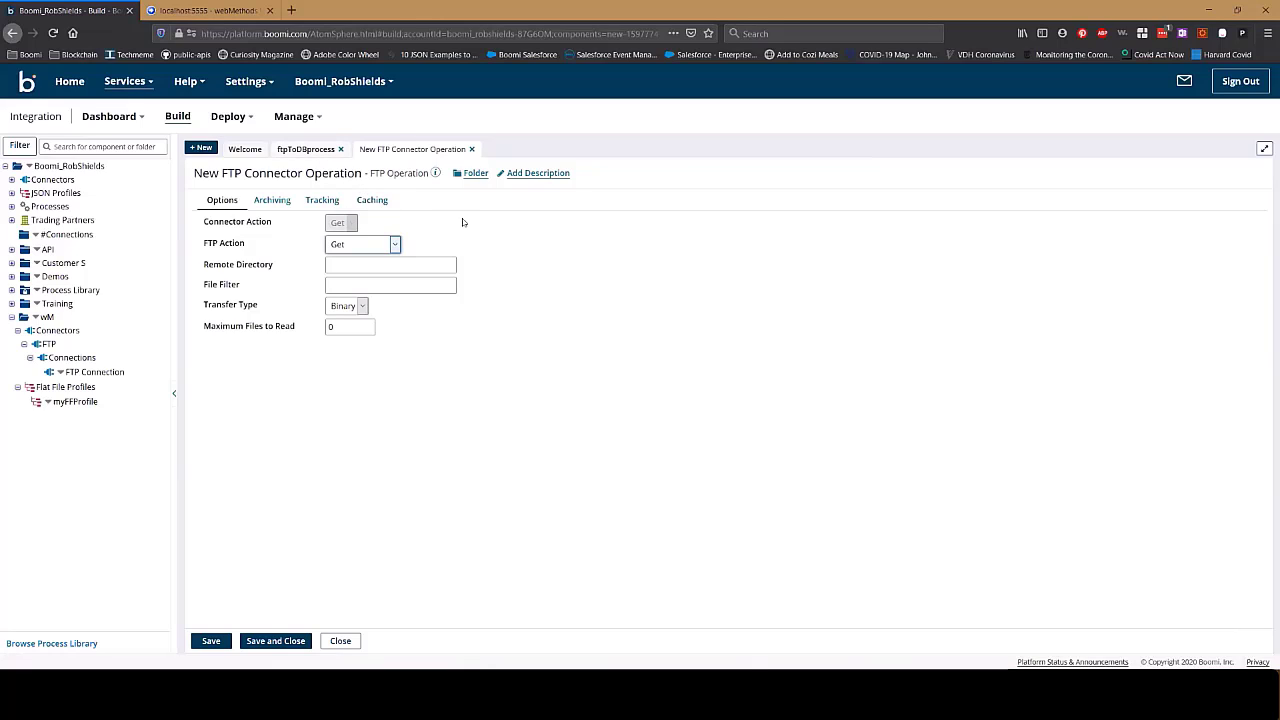
pyautogui.click(340, 268)
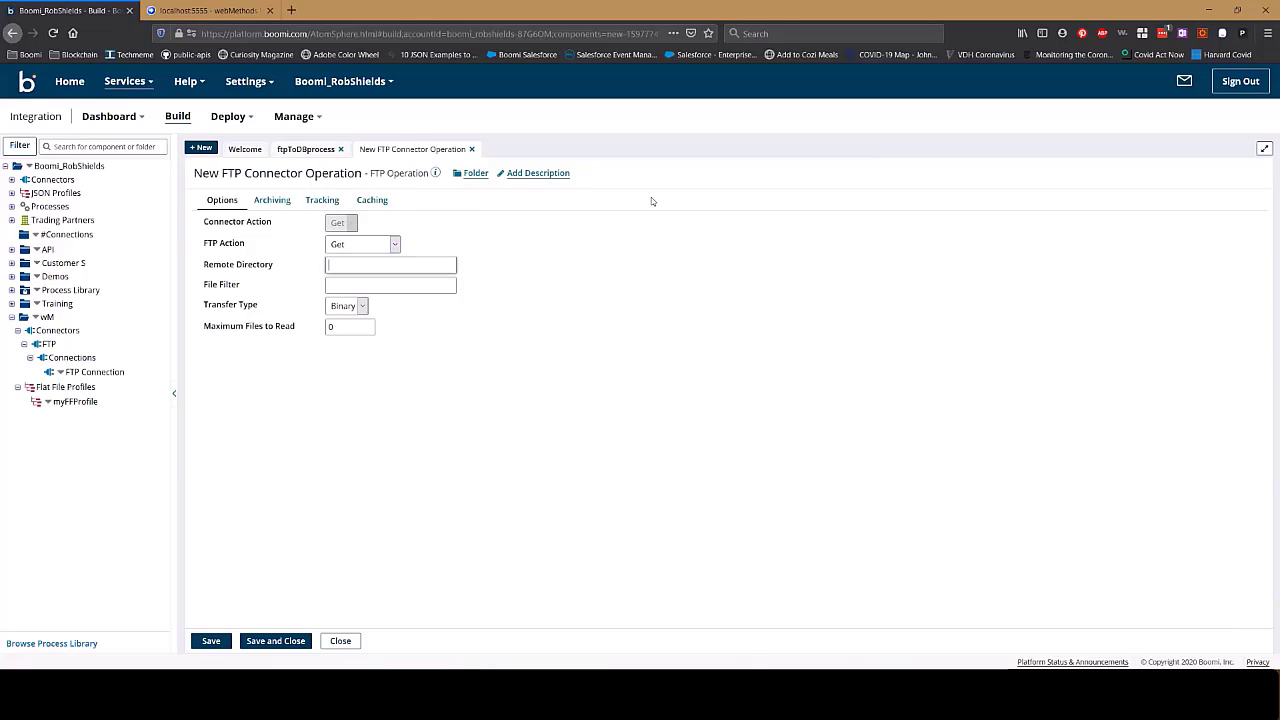
pyautogui.write('shields')
pyautogui.press('Tab')
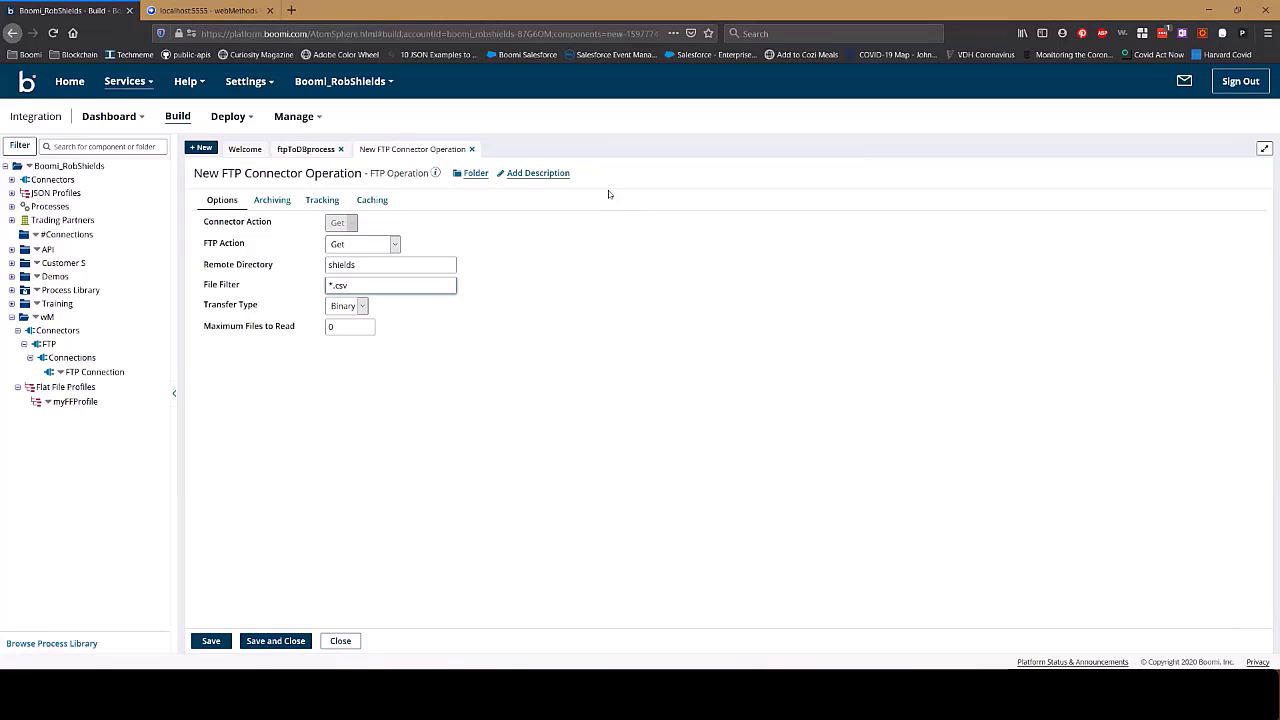
# Step: Check the files in the remote shields folder in WinSCP, and set the Boomi FTP operation's transfer type to ASCII
pyautogui.click(797, 694)
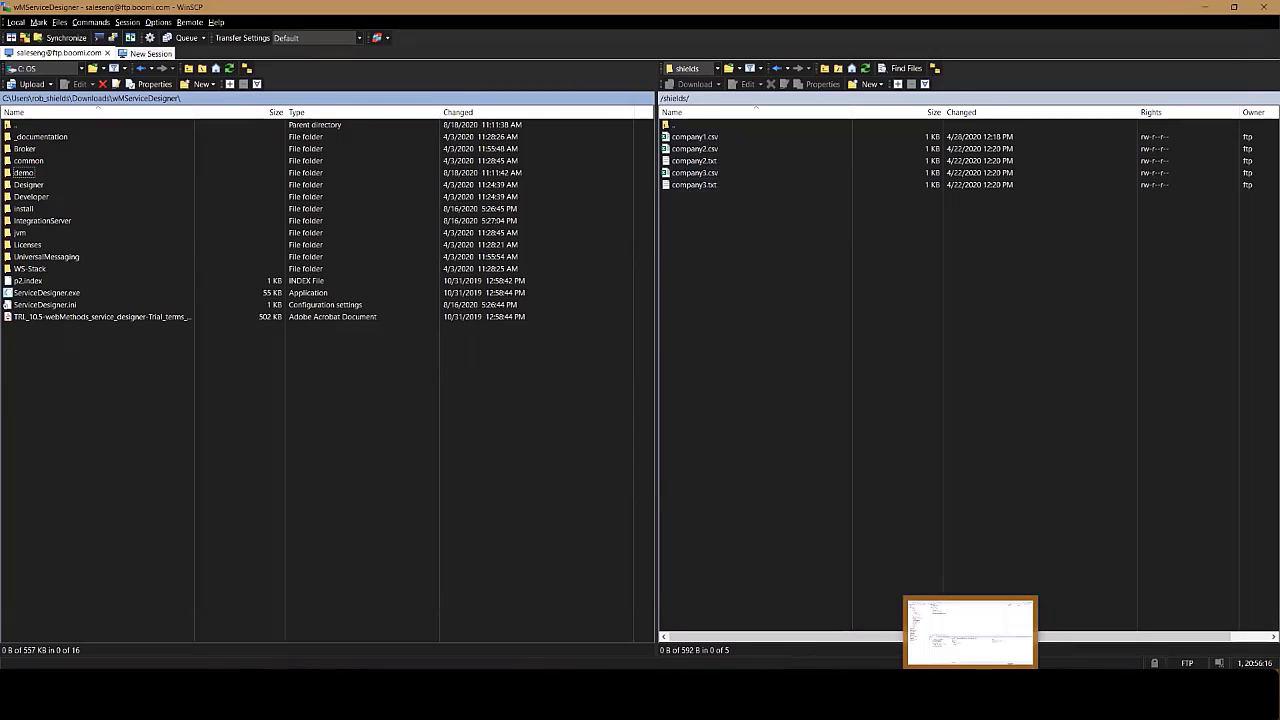
pyautogui.moveTo(463, 692)
pyautogui.click(418, 630)
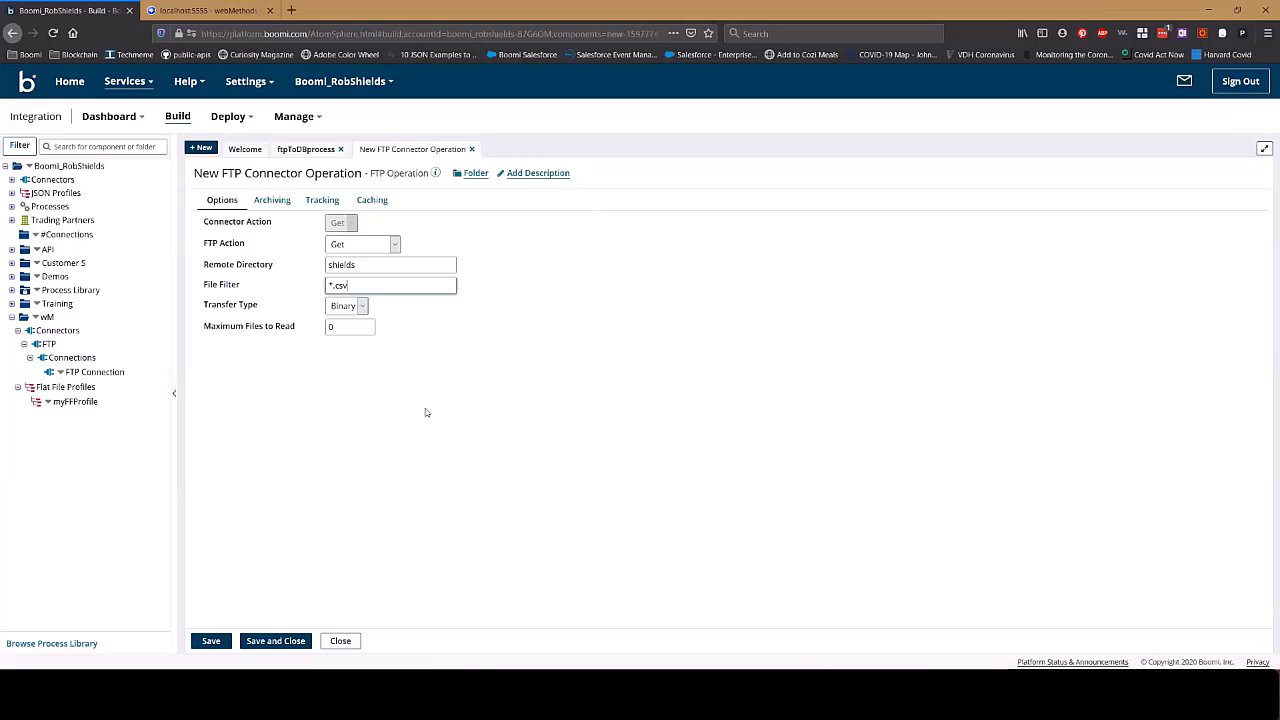
pyautogui.click(354, 308)
pyautogui.click(345, 336)
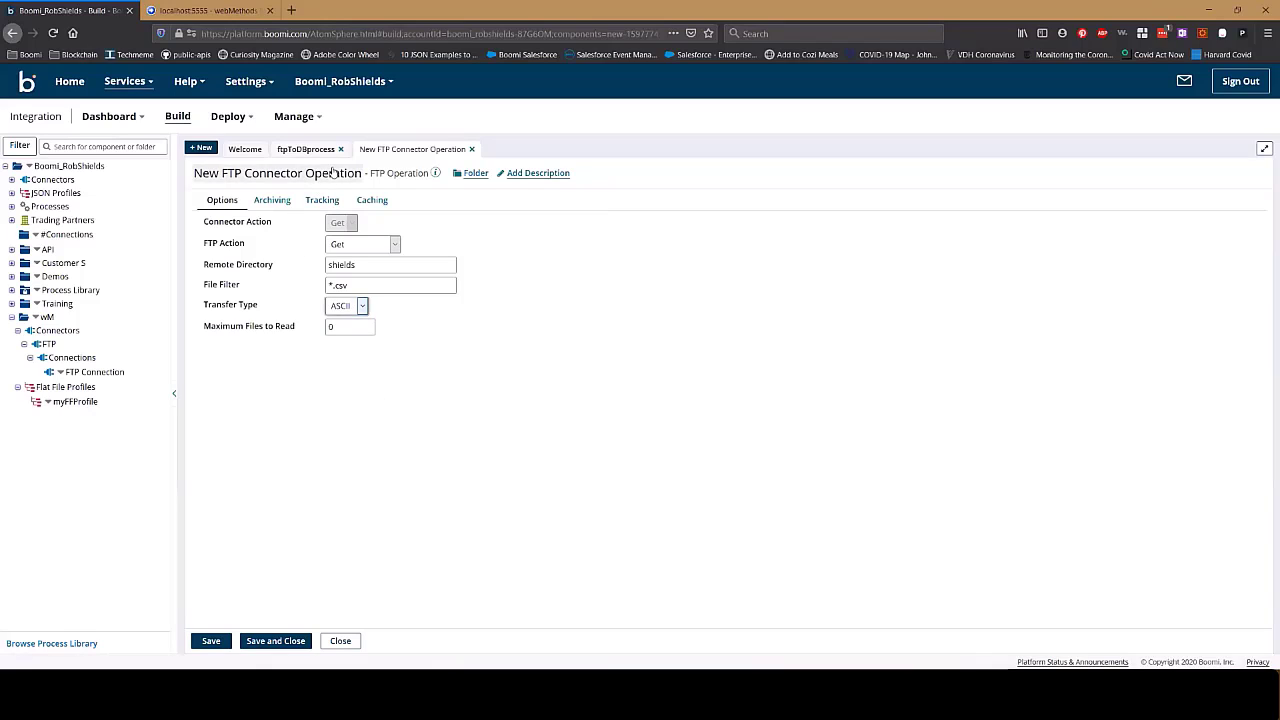
# Step: Rename the operation as Get FTP File Operation, save and close it, and apply the Start shape's settings
pyautogui.click(296, 174)
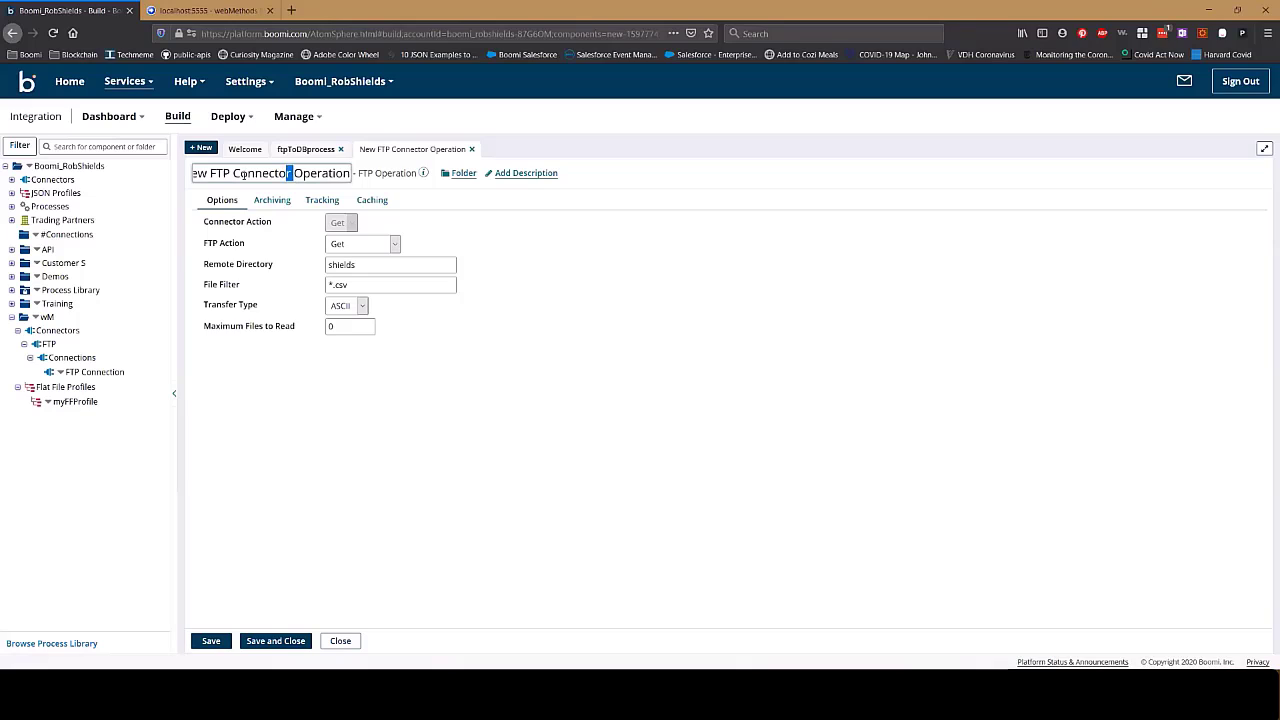
pyautogui.moveTo(294, 174); pyautogui.dragTo(104, 175)
pyautogui.write('Get FTP Fil')
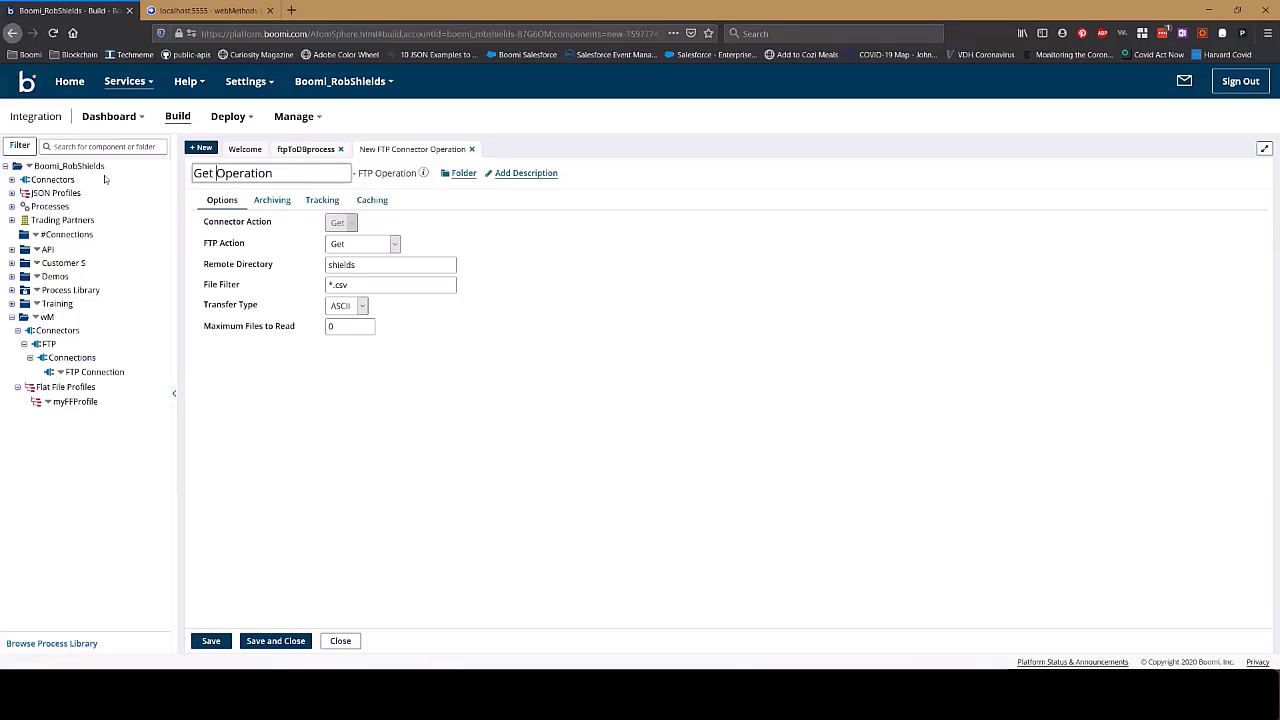
pyautogui.write('e')
pyautogui.click(279, 647)
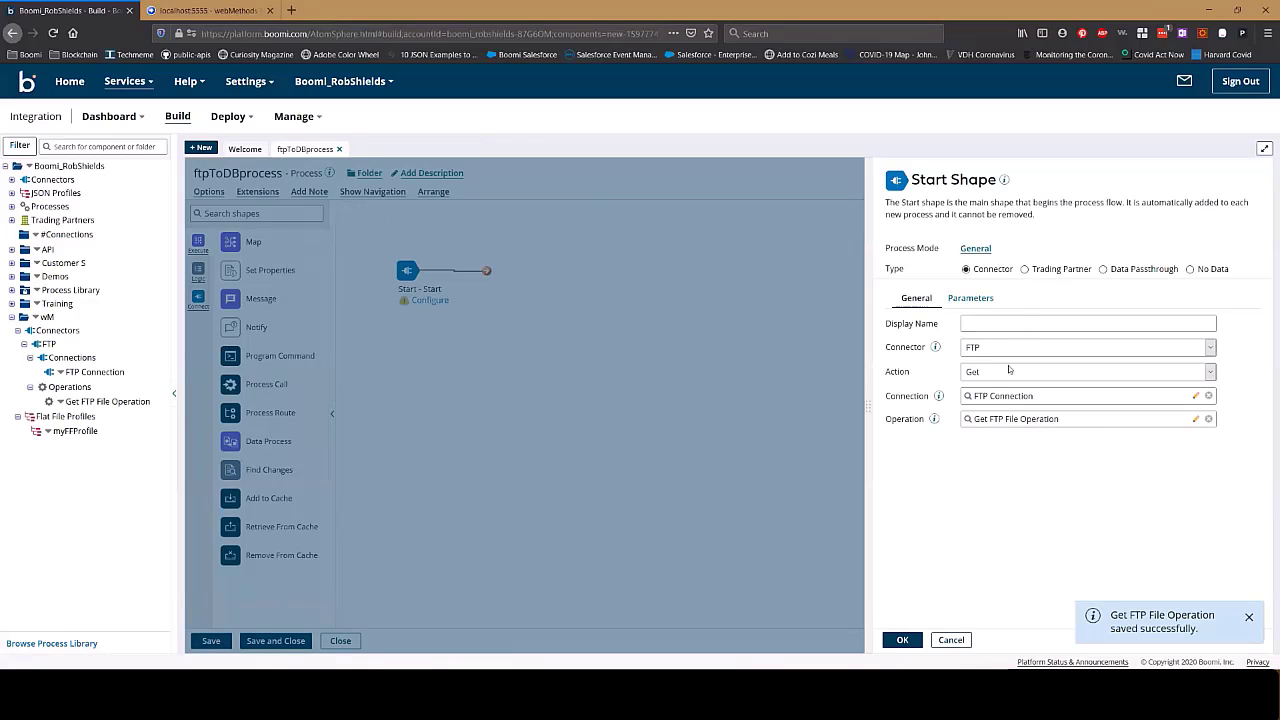
pyautogui.click(902, 640)
# Step: Try placing a Database connector on the process canvas, and cancel its configuration
pyautogui.moveTo(428, 310)
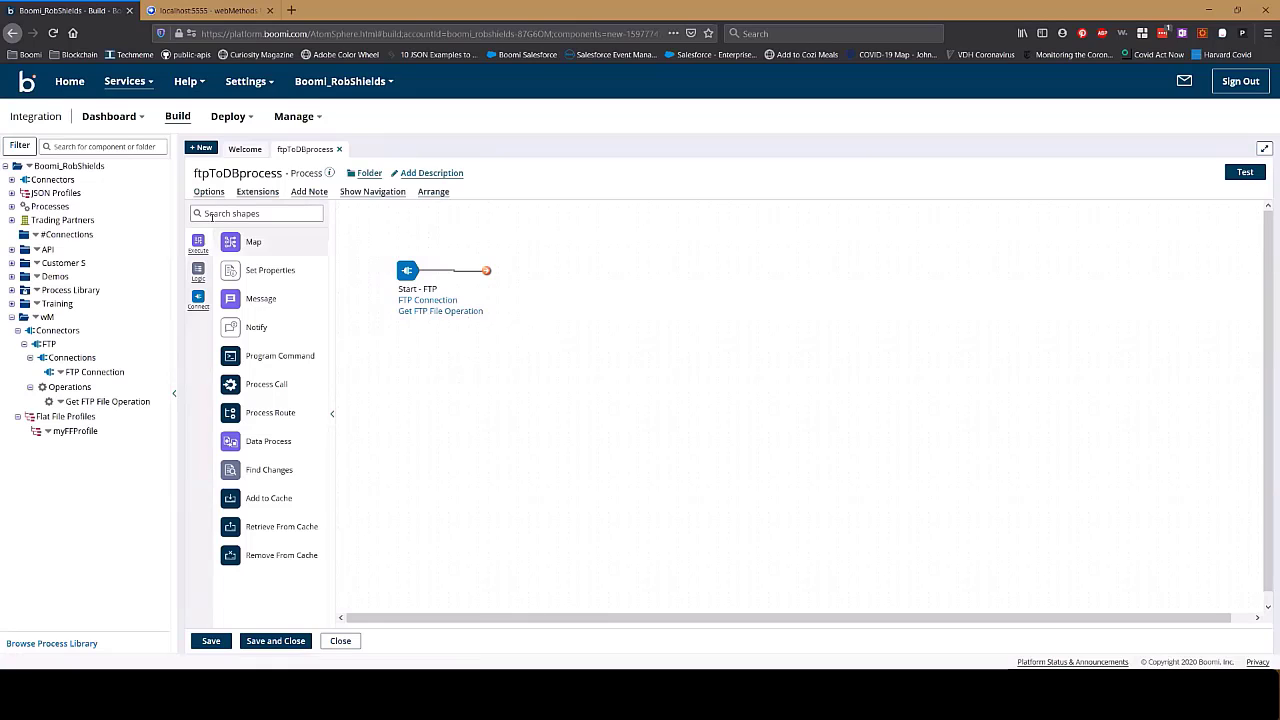
pyautogui.click(198, 298)
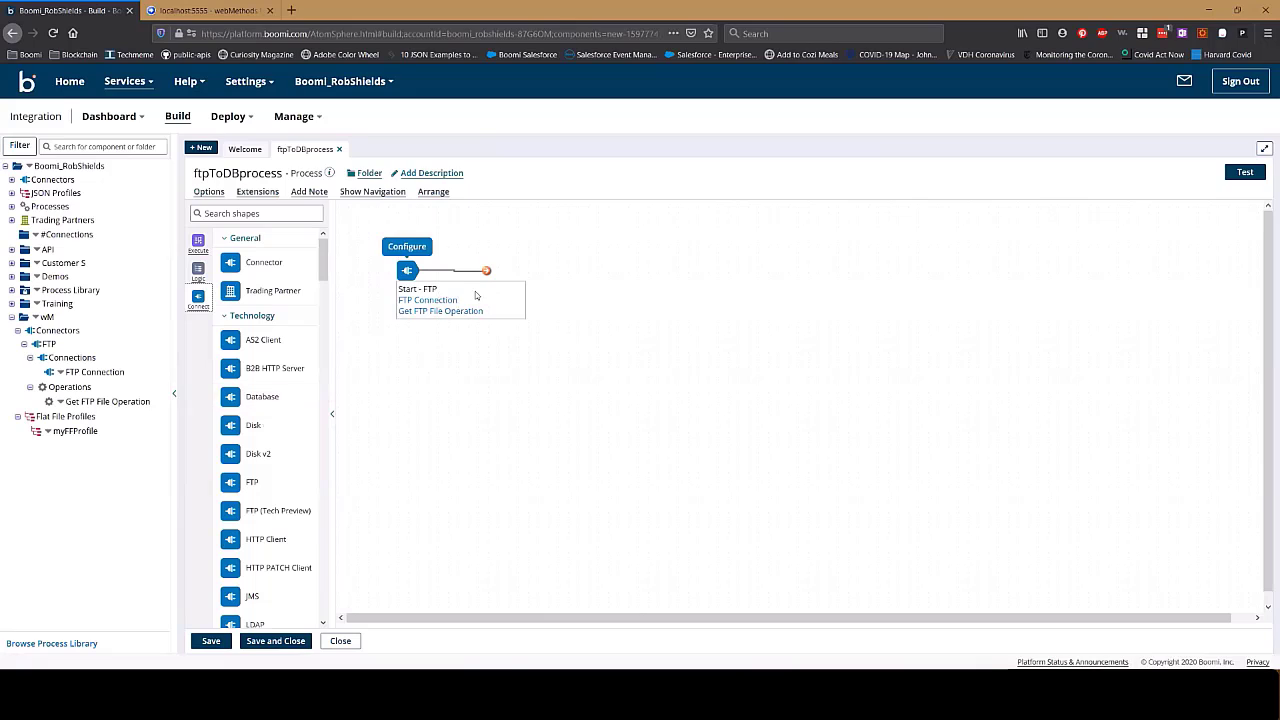
pyautogui.moveTo(424, 312)
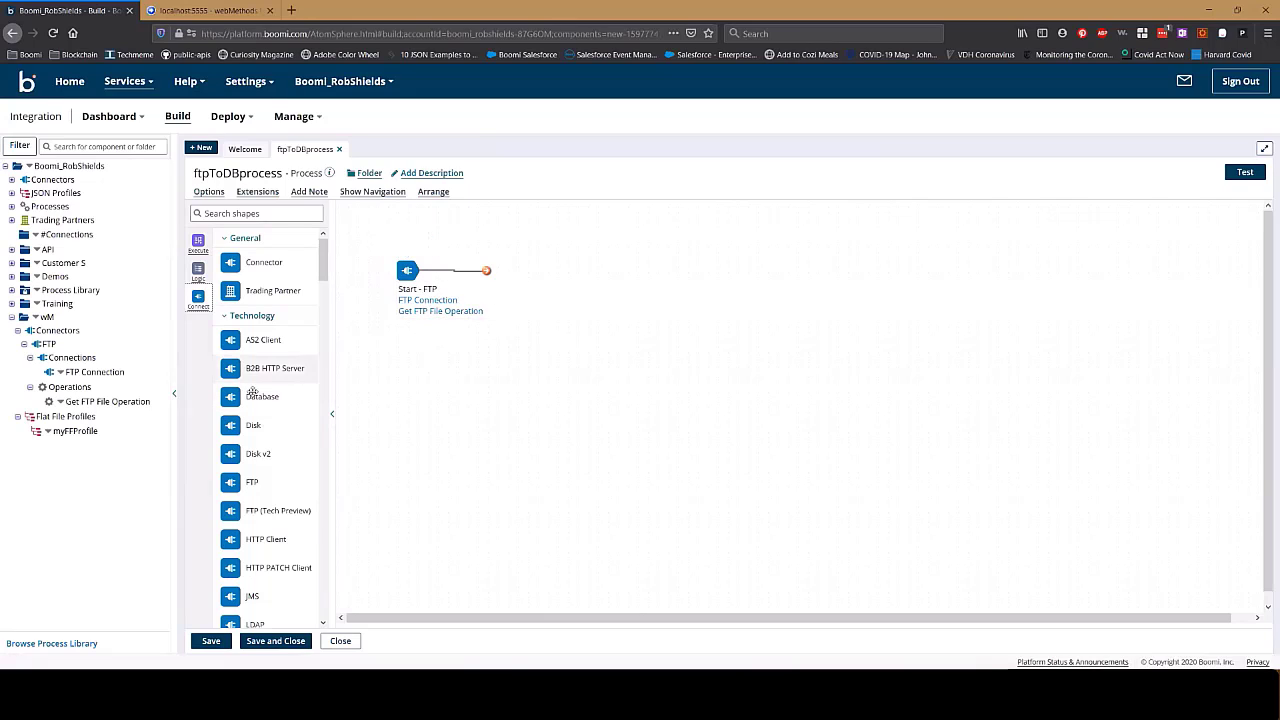
pyautogui.moveTo(262, 396); pyautogui.dragTo(755, 282)
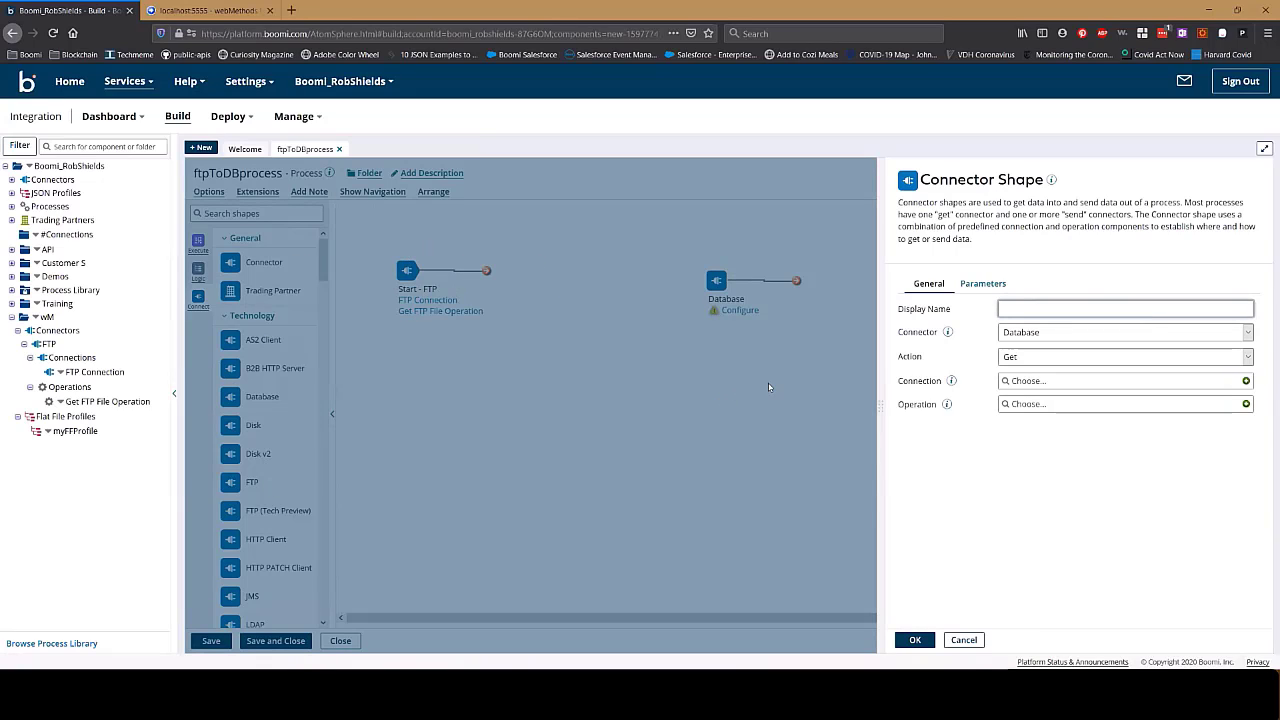
pyautogui.click(964, 640)
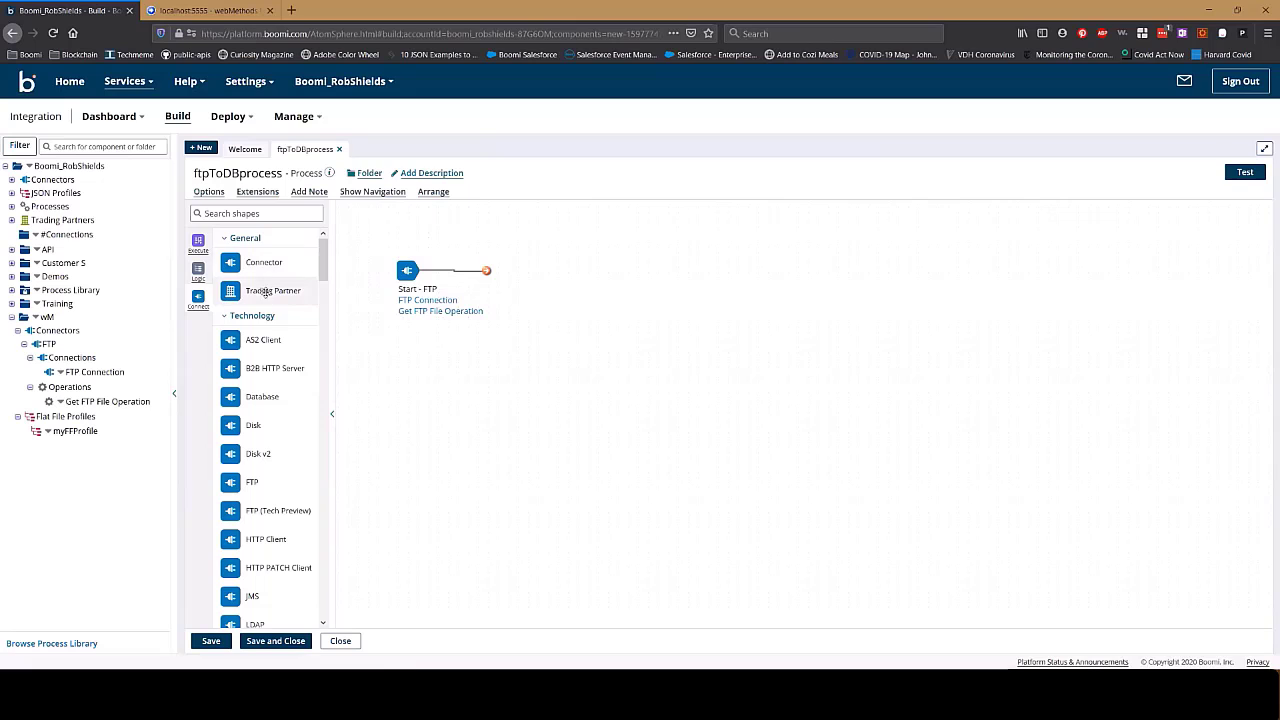
# Step: Look through the connector types offered by a generic Connector shape on the canvas, and discard the shape
pyautogui.moveTo(240, 262); pyautogui.dragTo(658, 355)
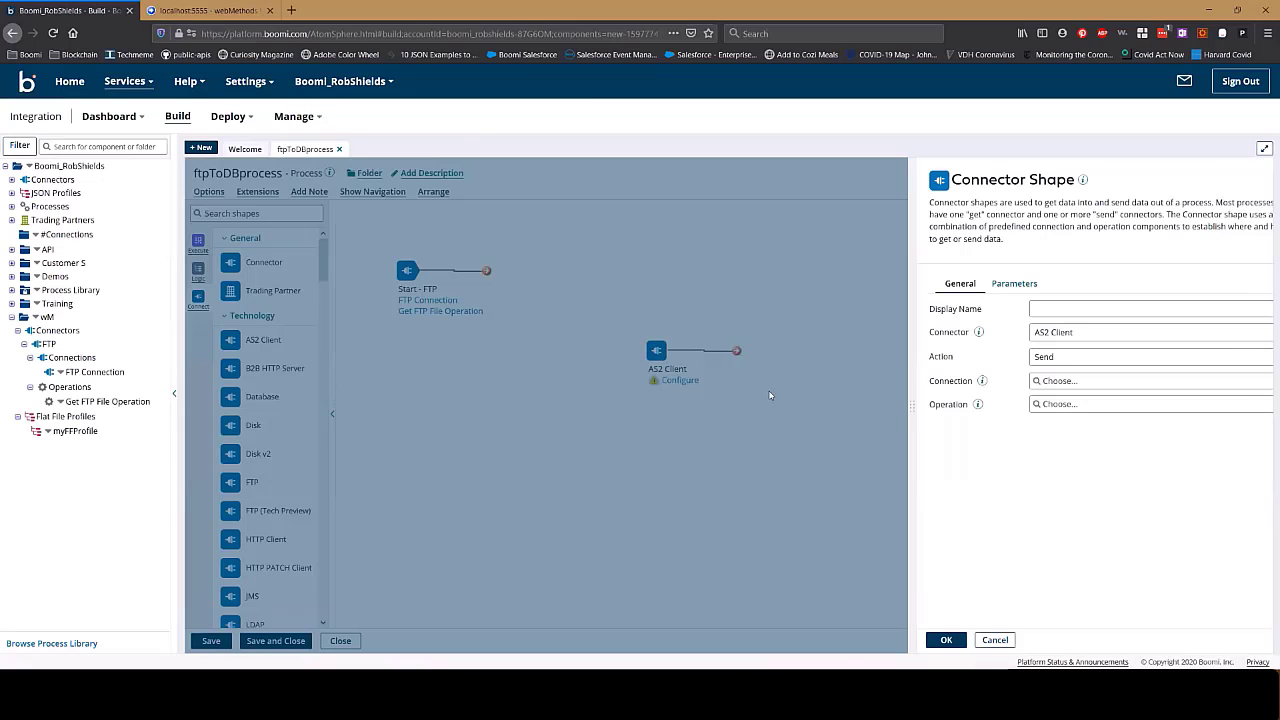
pyautogui.click(1146, 311)
pyautogui.click(1040, 335)
pyautogui.scroll(-10, 1100, 430)
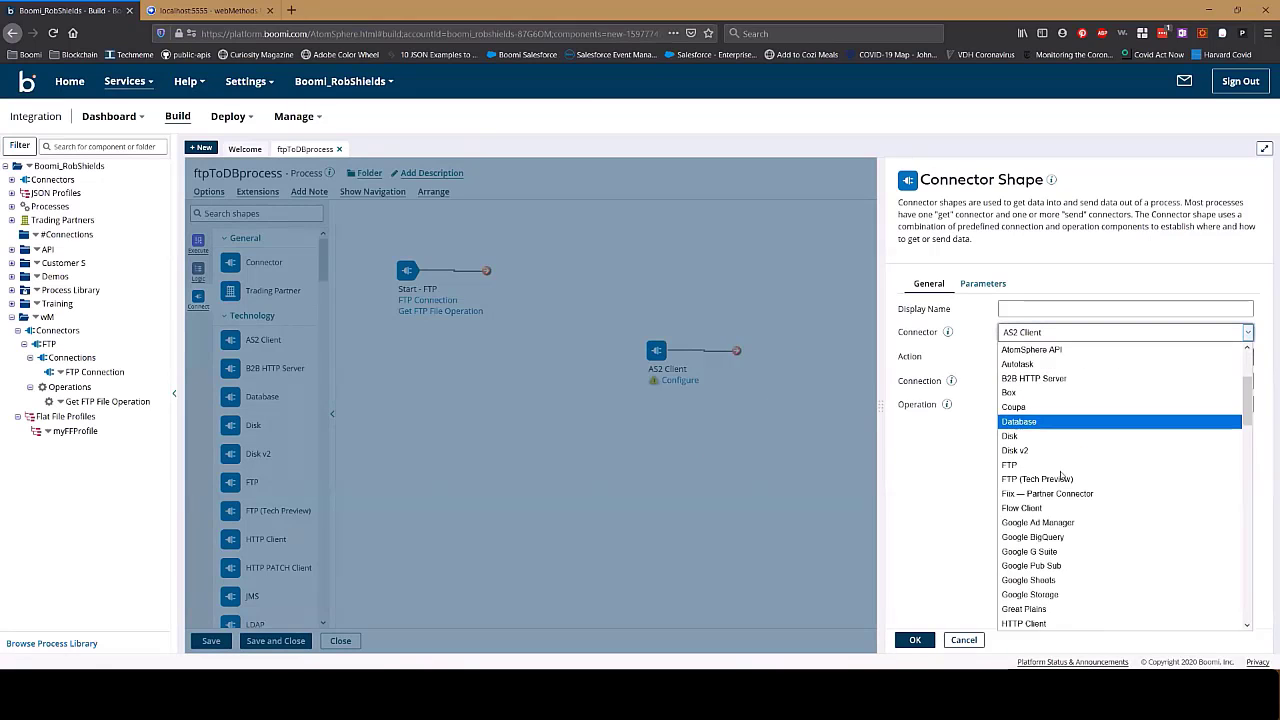
pyautogui.click(963, 523)
pyautogui.click(963, 640)
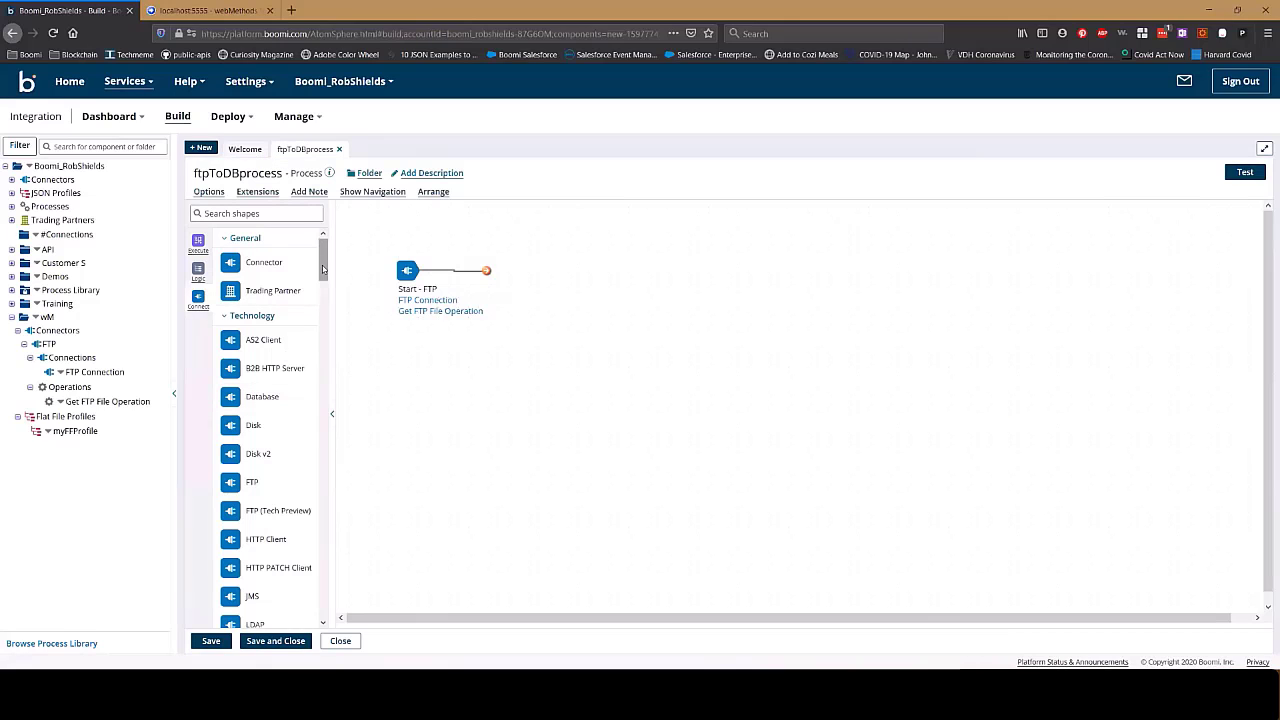
# Step: Browse the Technology, Application and Event-Driven connector groups, collapsing Technology and Application
pyautogui.moveTo(320, 261)
pyautogui.mouseDown()
pyautogui.moveTo(323, 280)
pyautogui.moveTo(322, 260)
pyautogui.mouseUp()
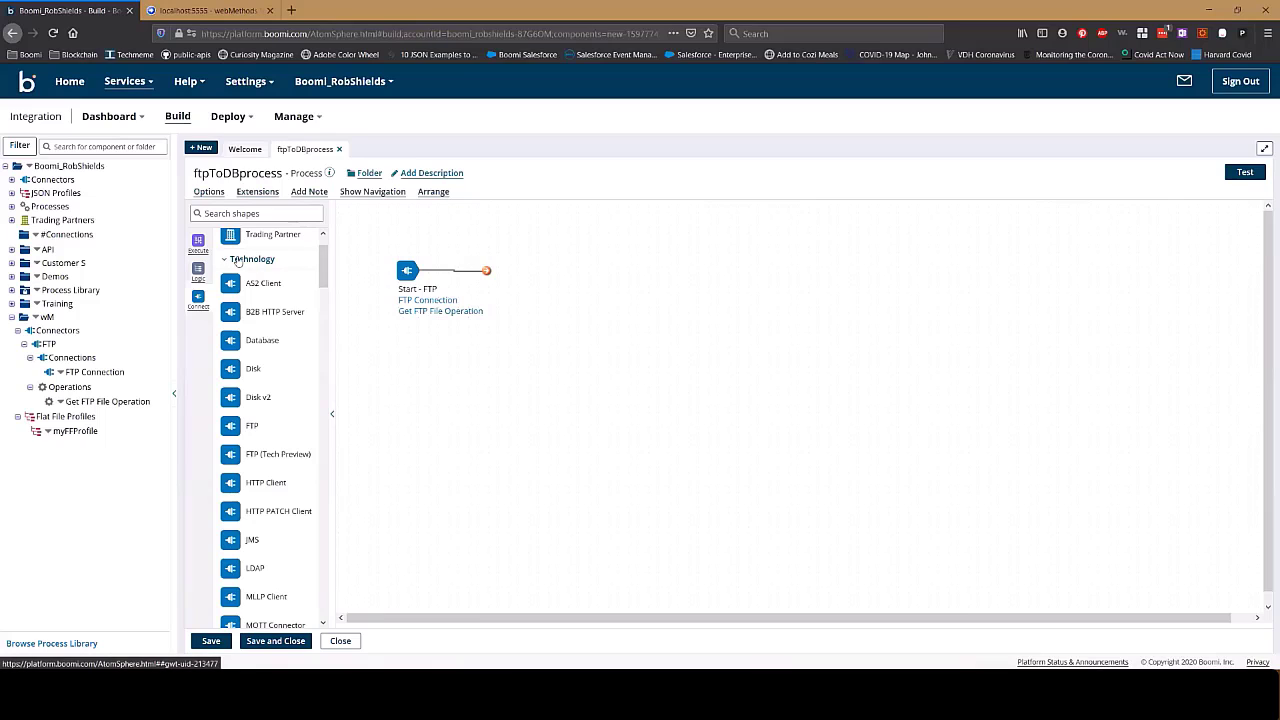
pyautogui.click(240, 259)
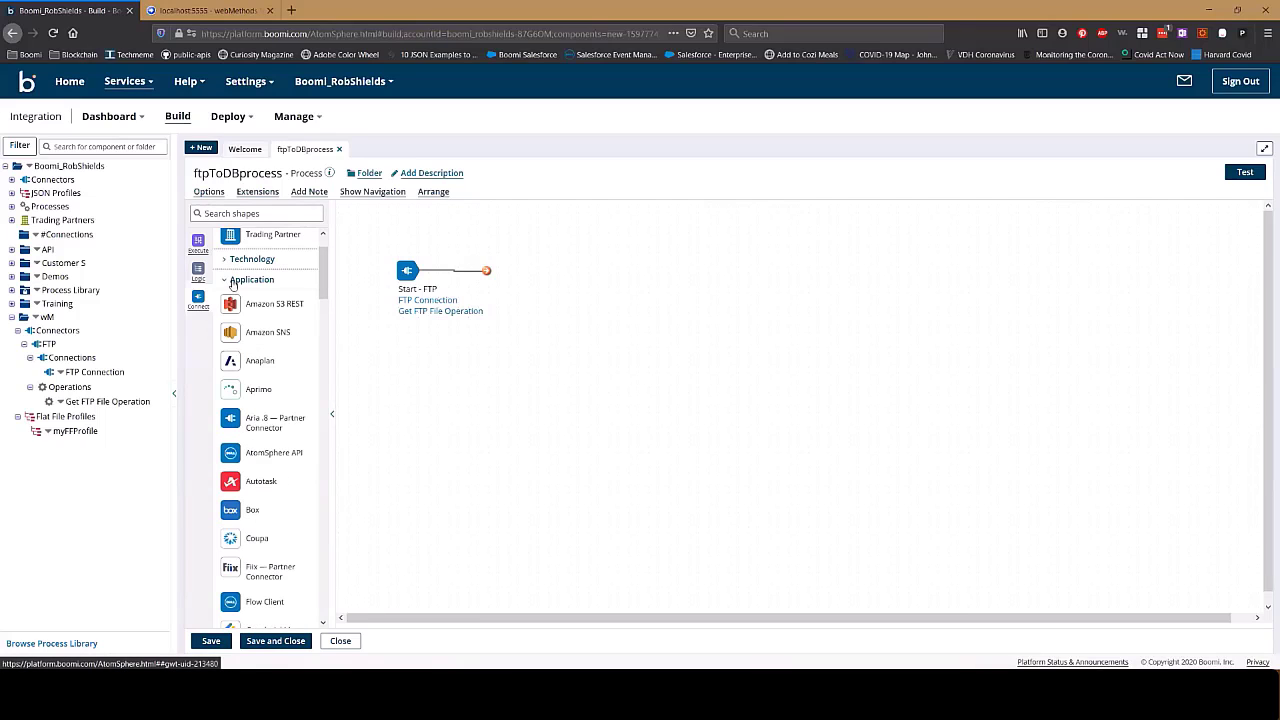
pyautogui.scroll(-2, 253, 362)
pyautogui.scroll(2, 250, 350)
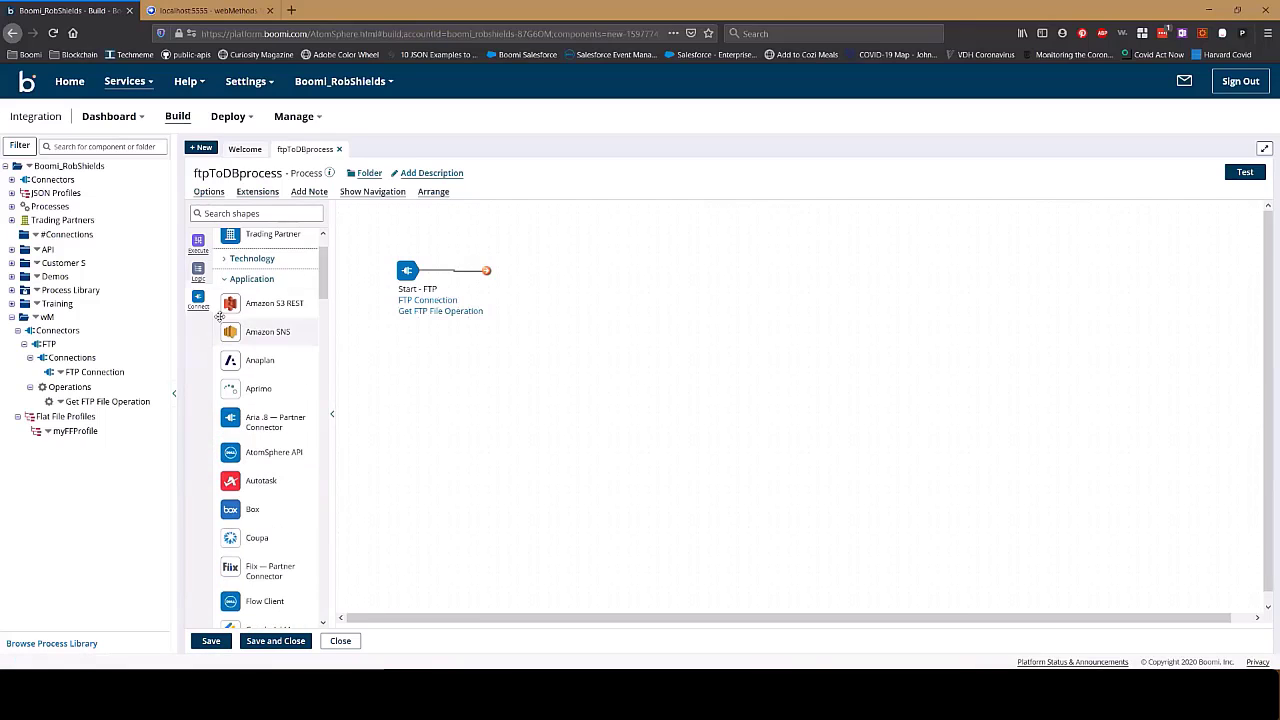
pyautogui.click(227, 282)
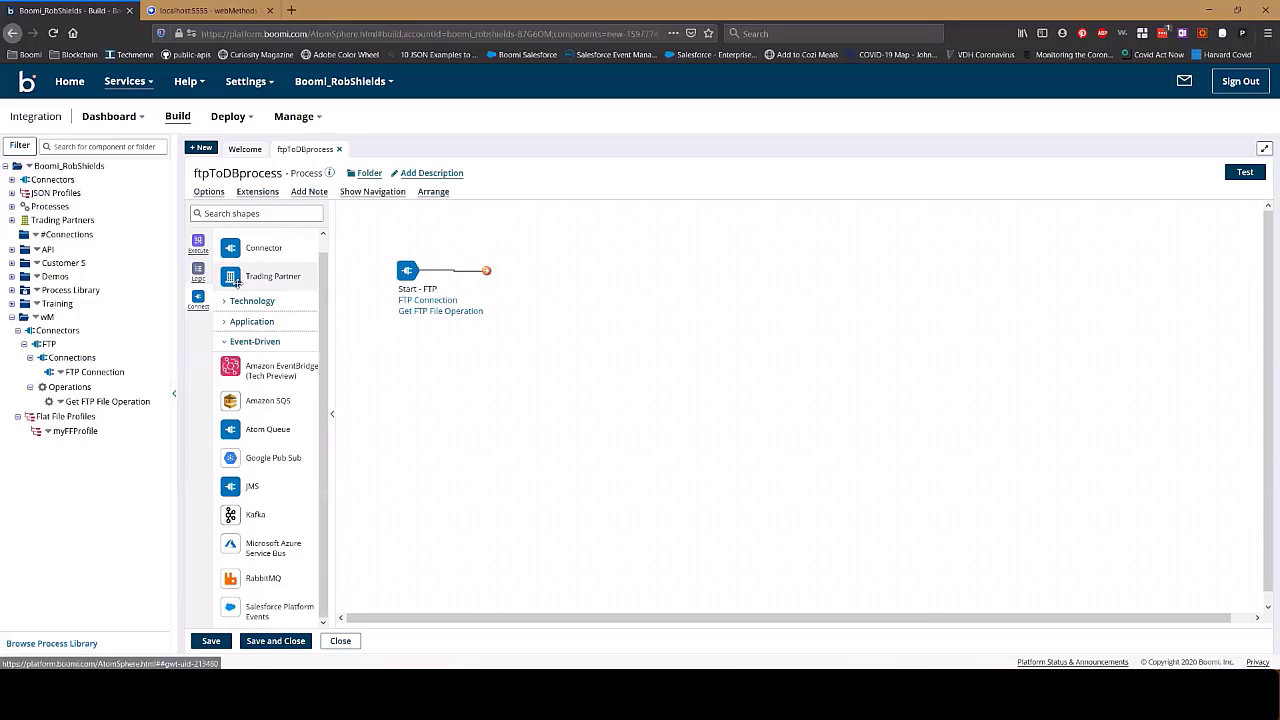
# Step: Add a Database connector shape to the process canvas beside the Start shape and set its action to Send
pyautogui.click(254, 342)
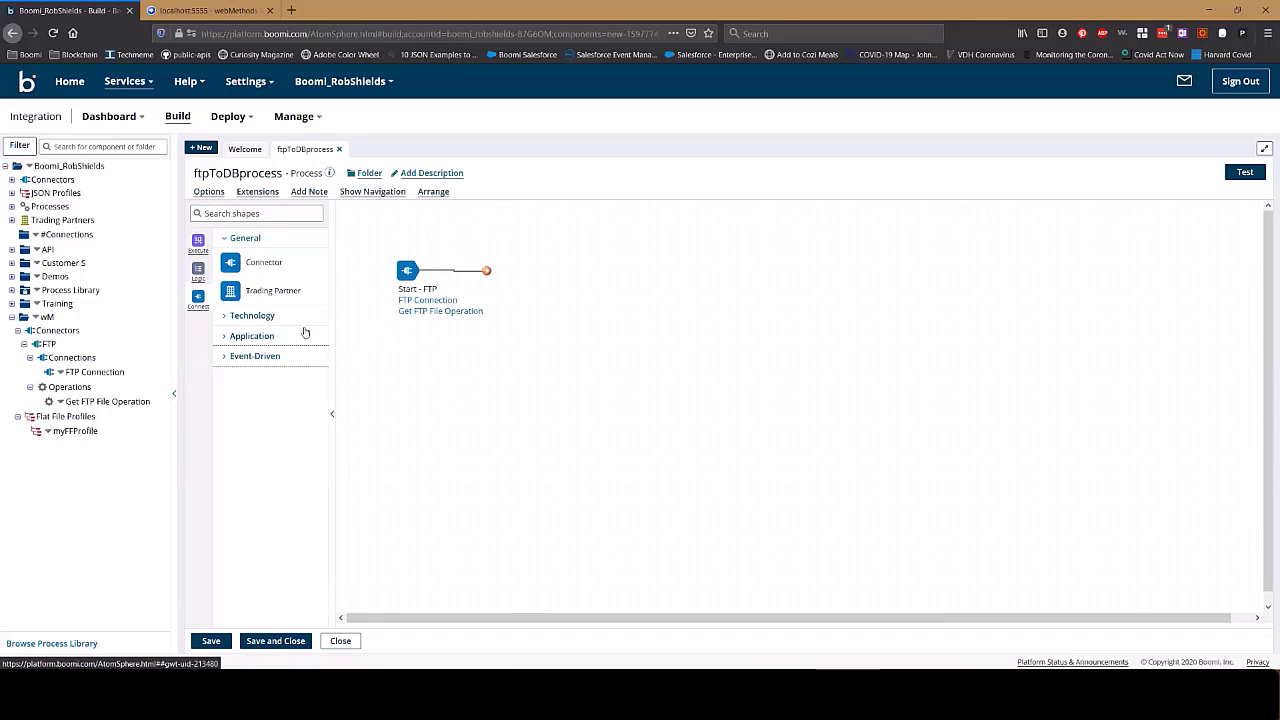
pyautogui.click(258, 316)
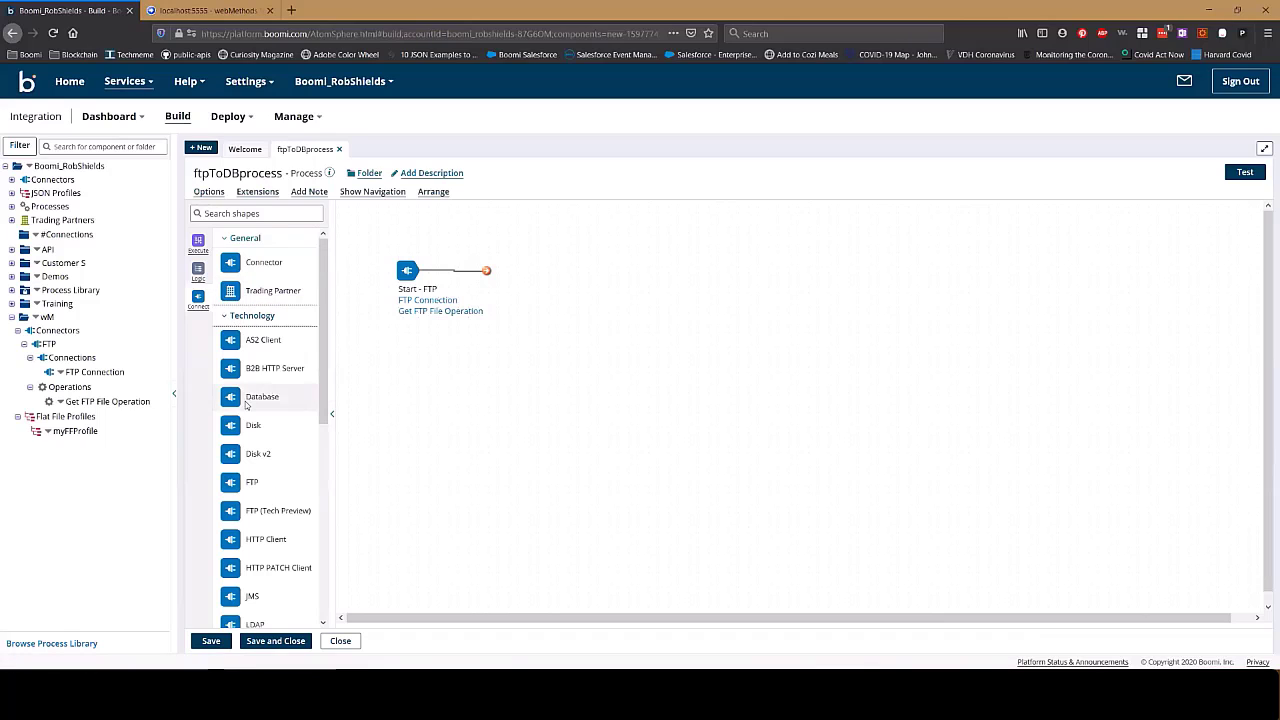
pyautogui.moveTo(262, 396); pyautogui.dragTo(720, 321)
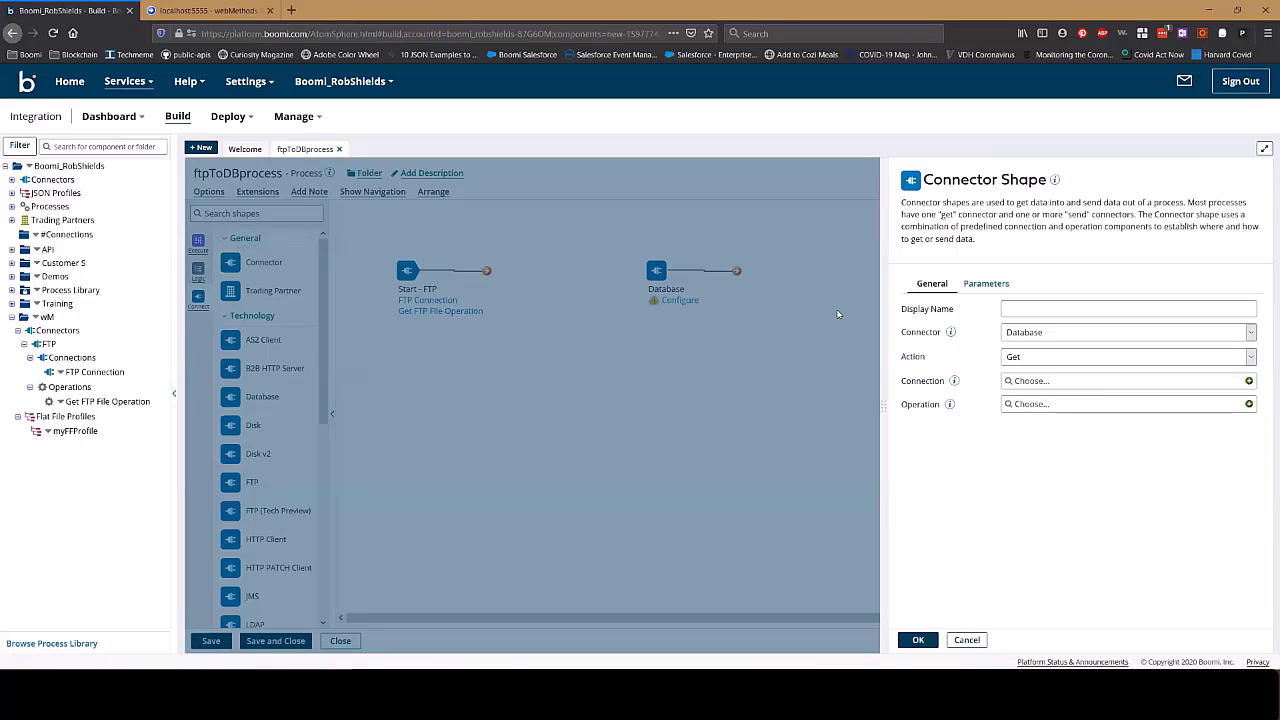
pyautogui.click(1025, 354)
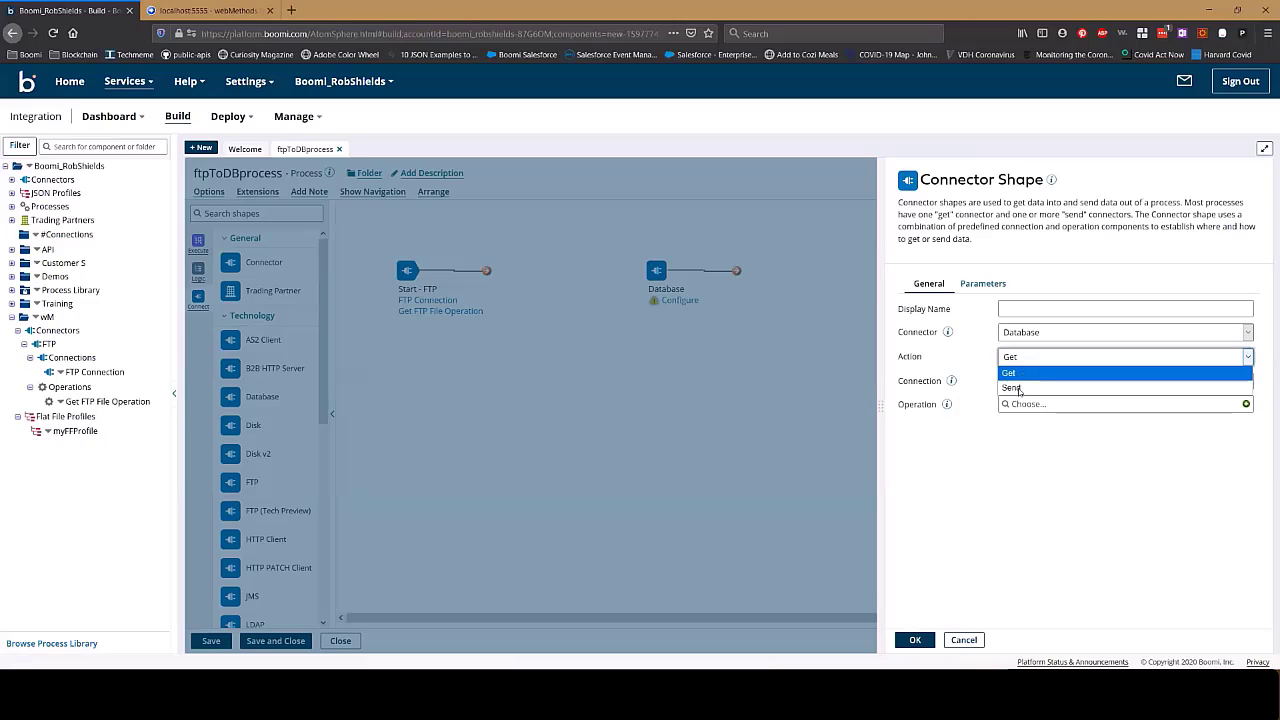
pyautogui.click(1018, 388)
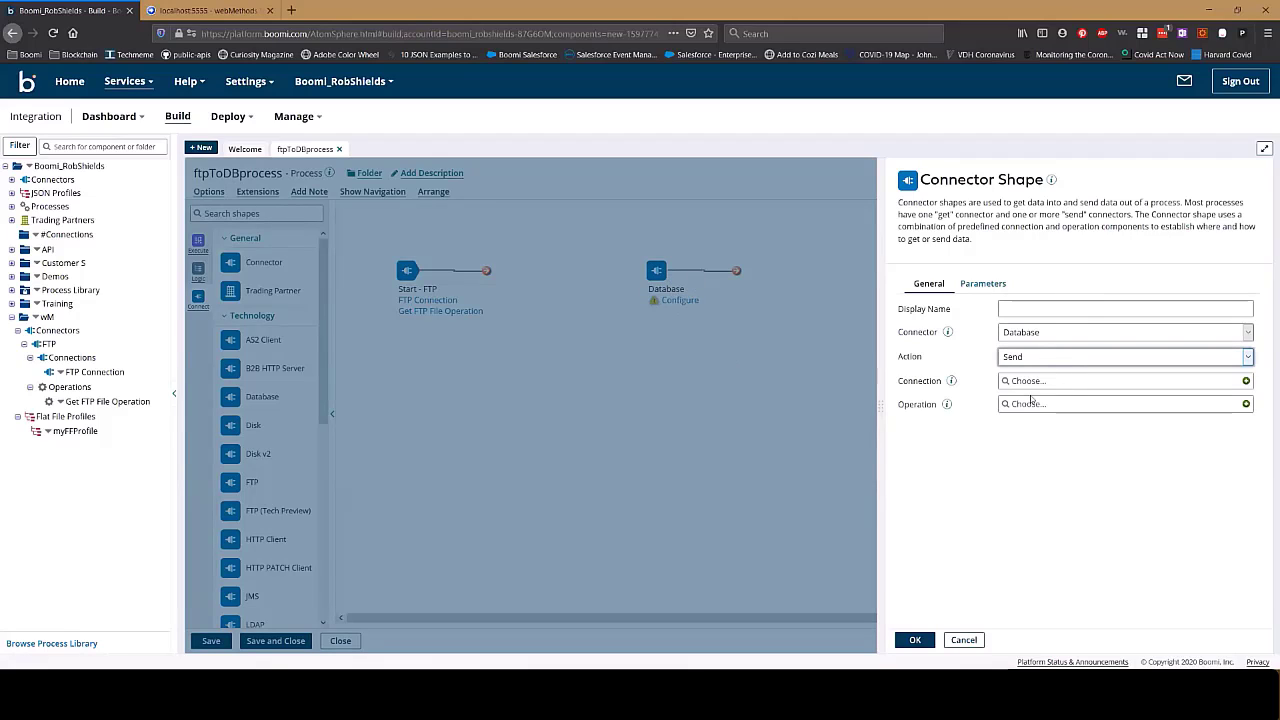
# Step: Create a new connection for the Database connector with the MySQL driver, user name root and the database password
pyautogui.click(1246, 381)
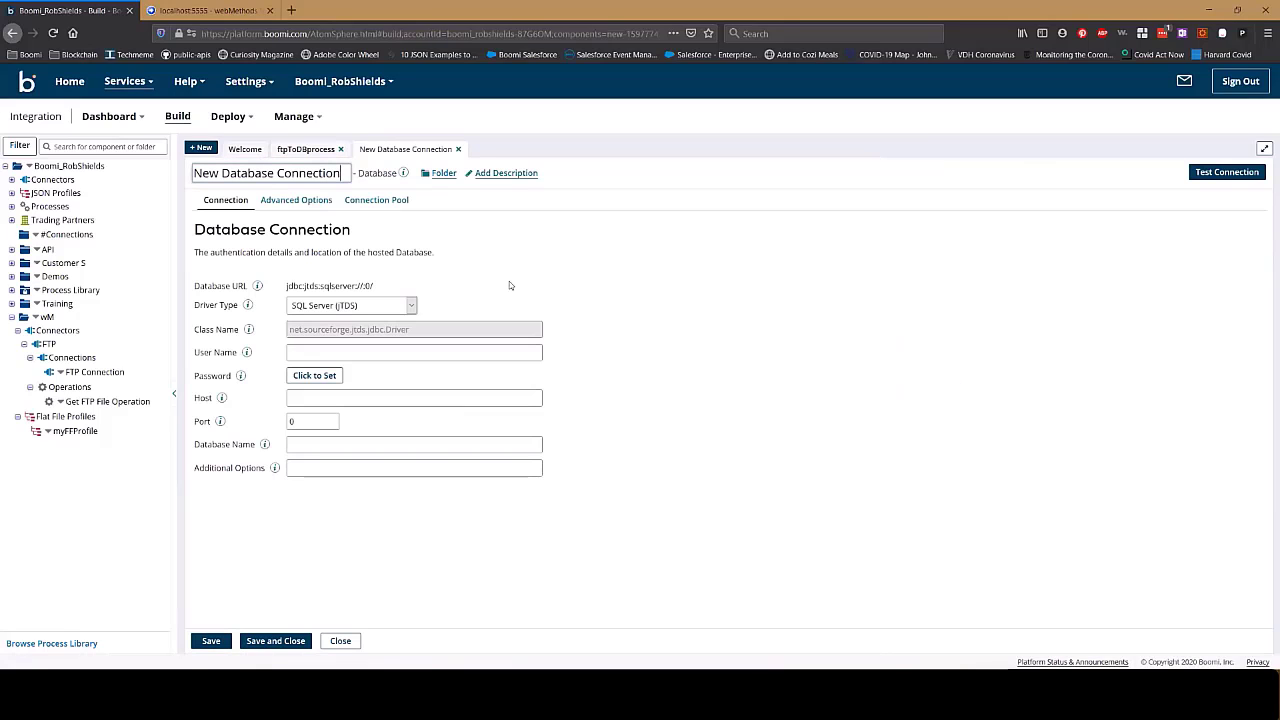
pyautogui.click(321, 306)
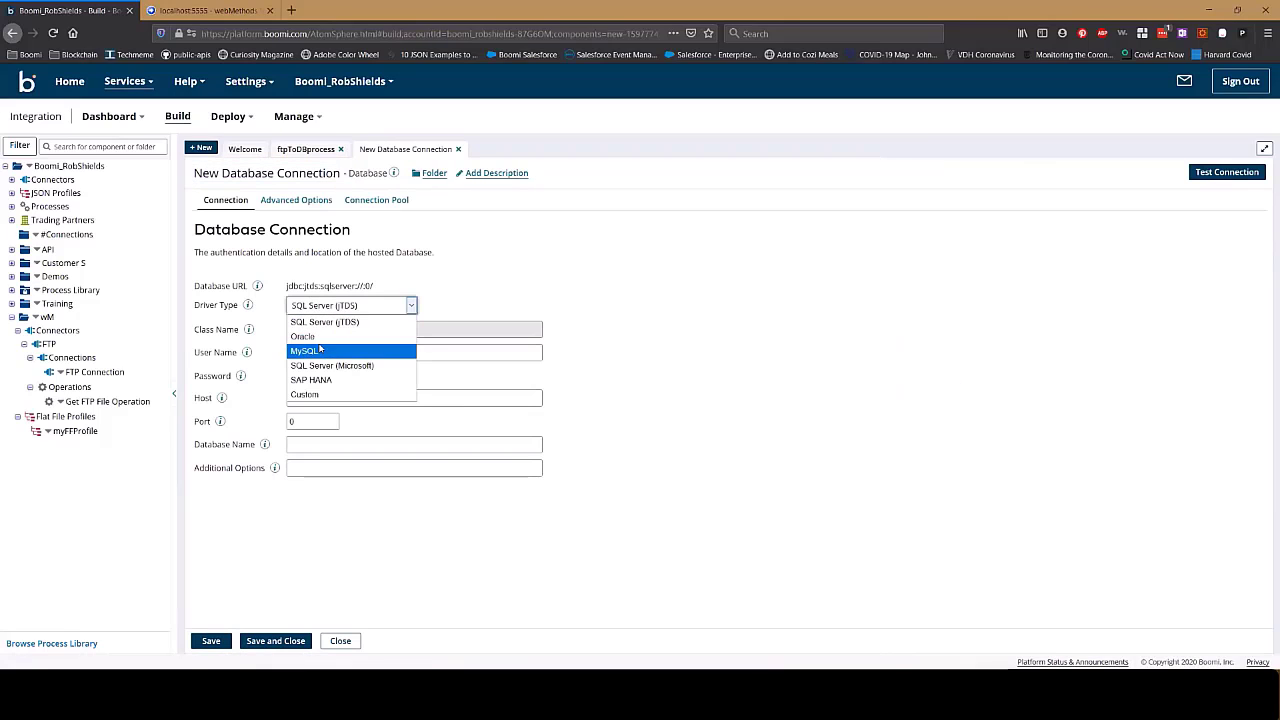
pyautogui.click(328, 346)
pyautogui.click(308, 352)
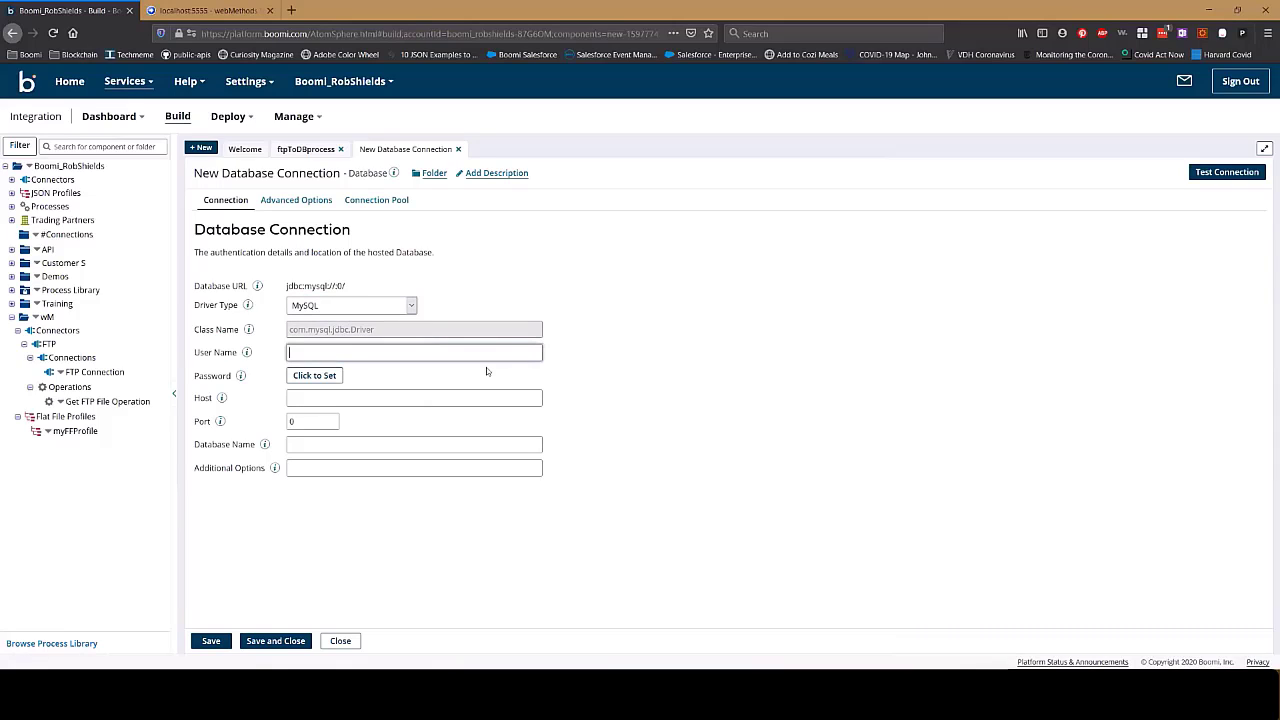
pyautogui.write('oot')
pyautogui.press('Tab')
pyautogui.click(297, 376)
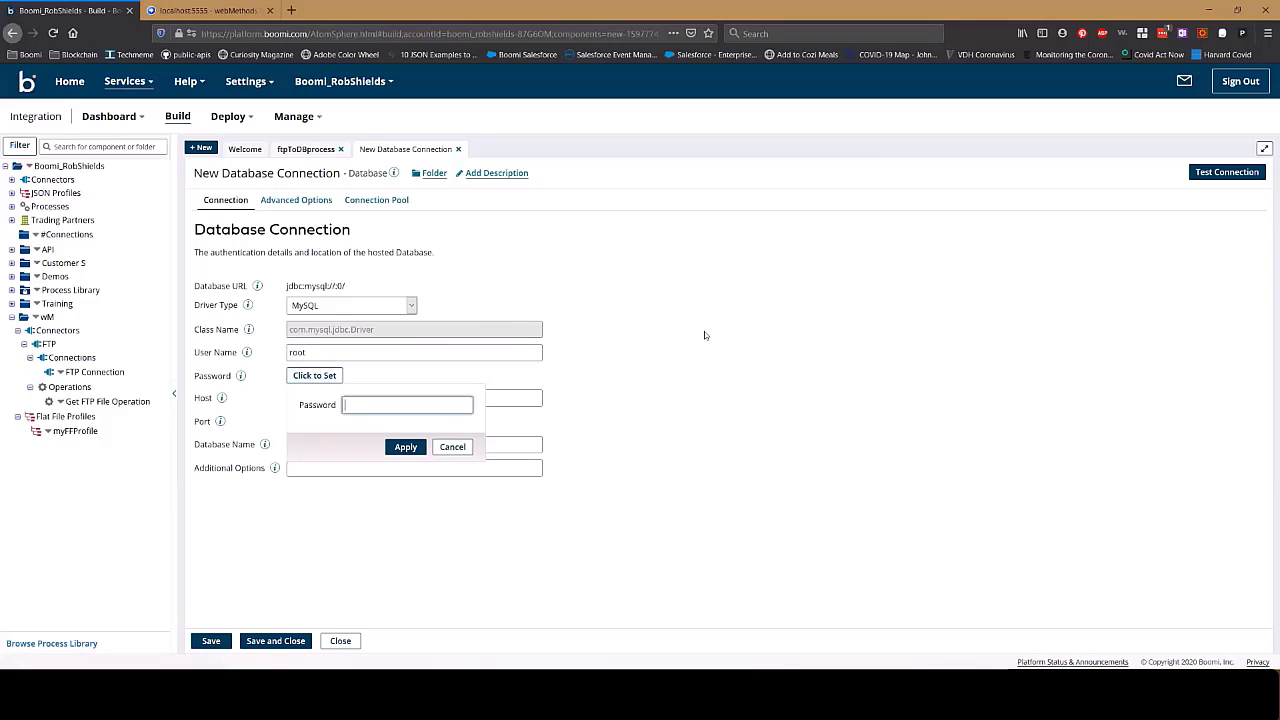
pyautogui.write('••••••••••')
pyautogui.click(405, 446)
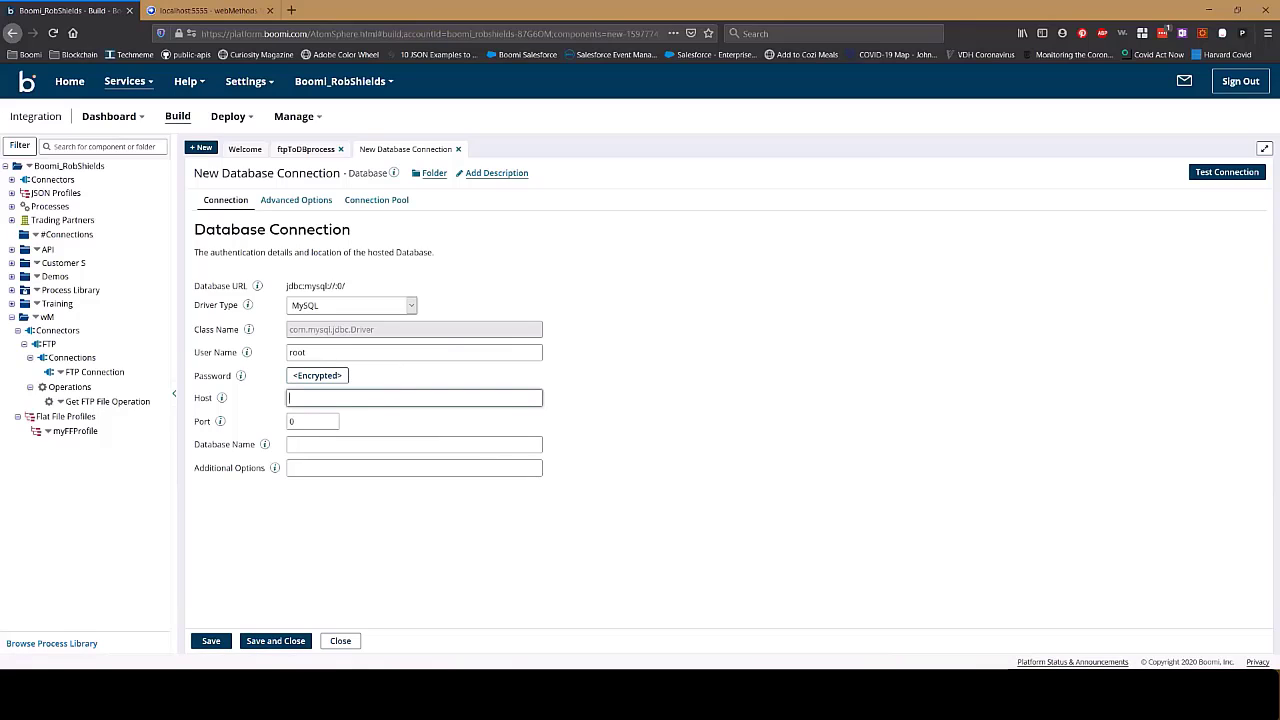
# Step: Set the connection's host to mySQLContainer, port to 3306 and database name to stagingSQLserver, and save it
pyautogui.hotkey('alt', 'Tab')
pyautogui.click(1024, 344)
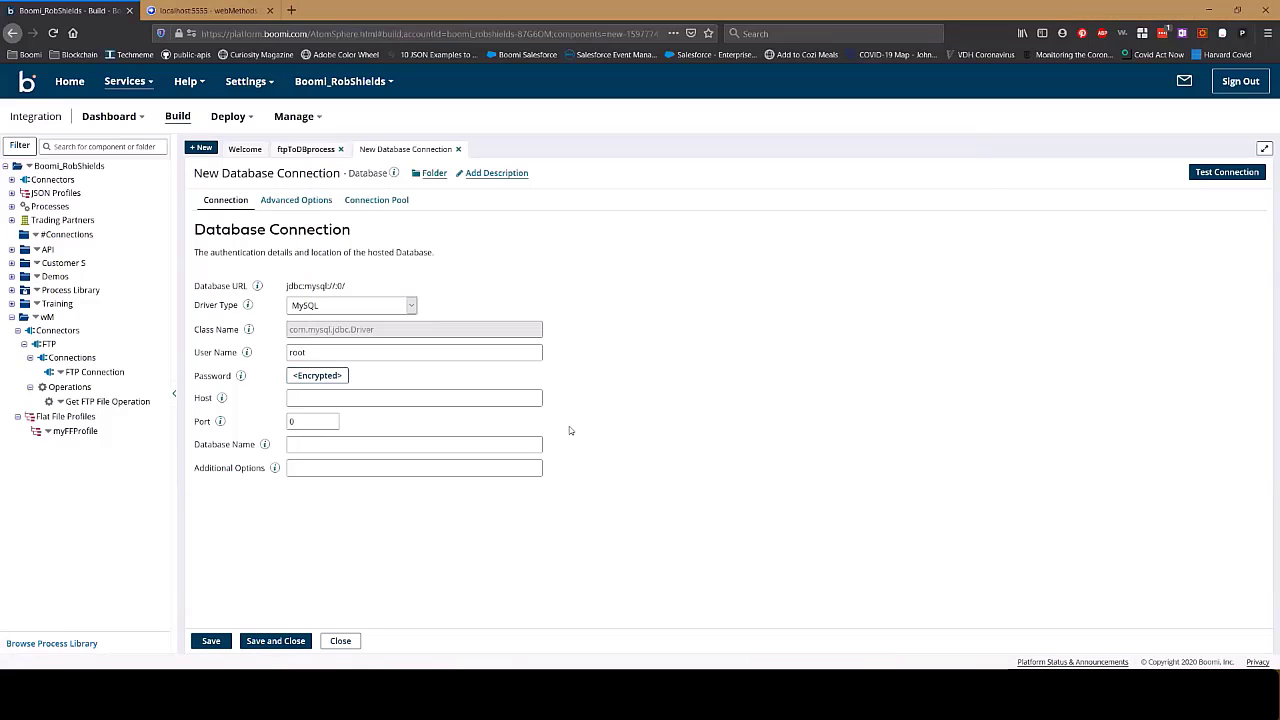
pyautogui.click(353, 399)
pyautogui.write('mySq')
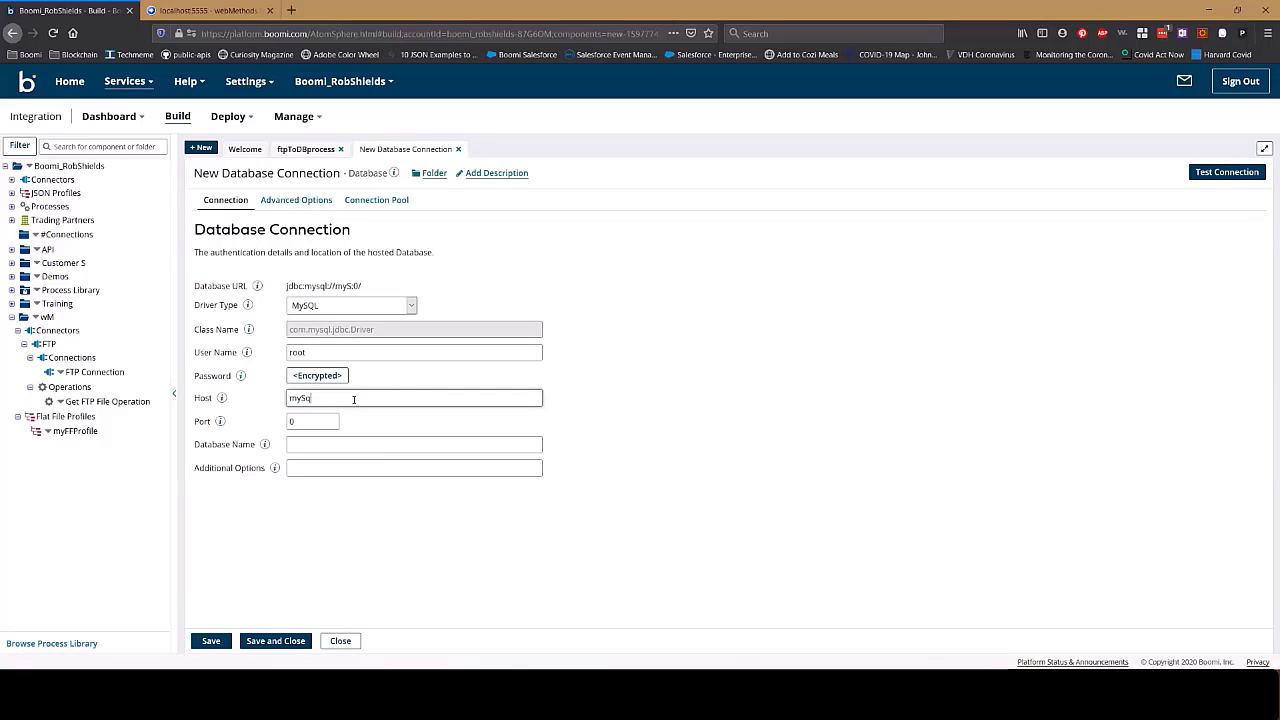
pyautogui.press('BackSpace')
pyautogui.write('QLContainer')
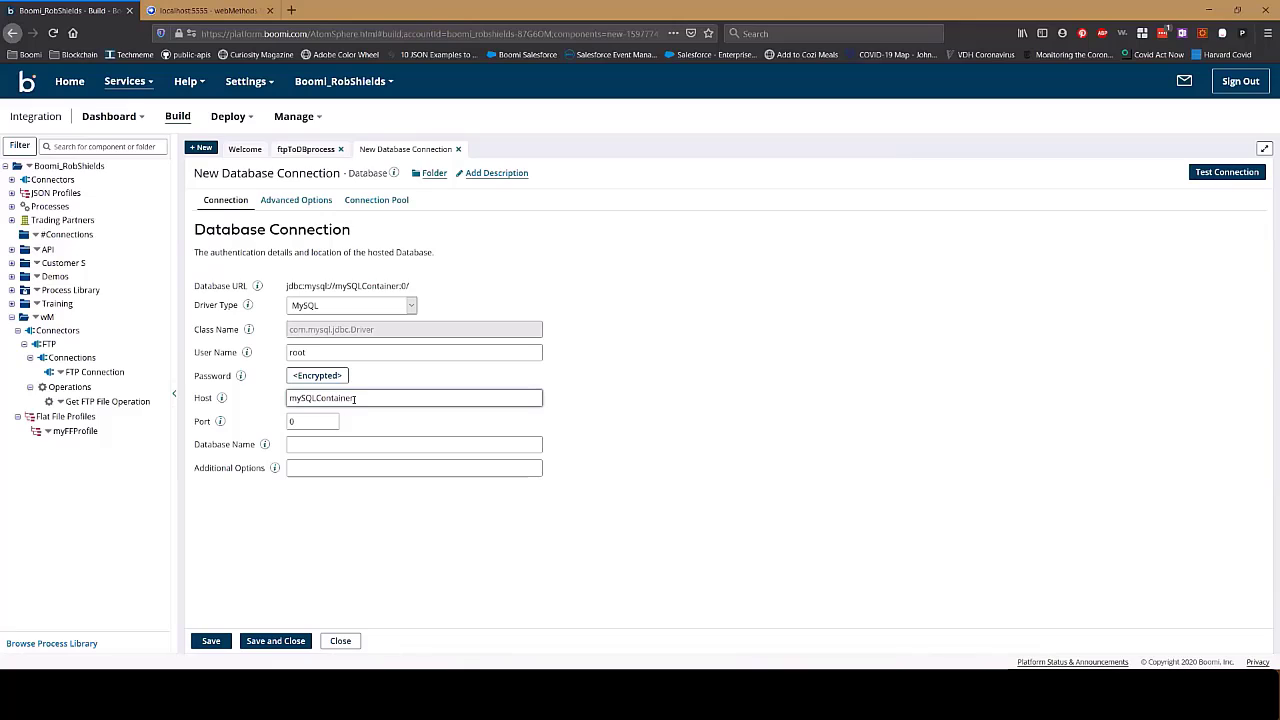
pyautogui.press('Tab')
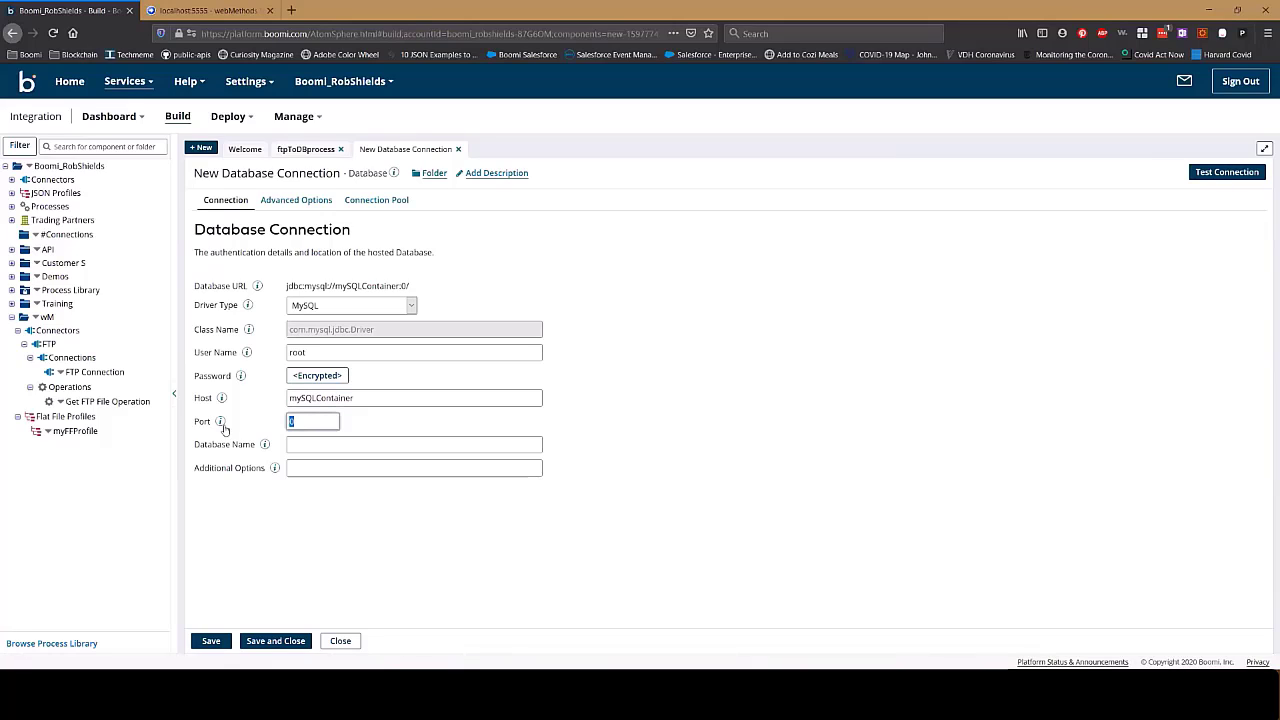
pyautogui.write('3306')
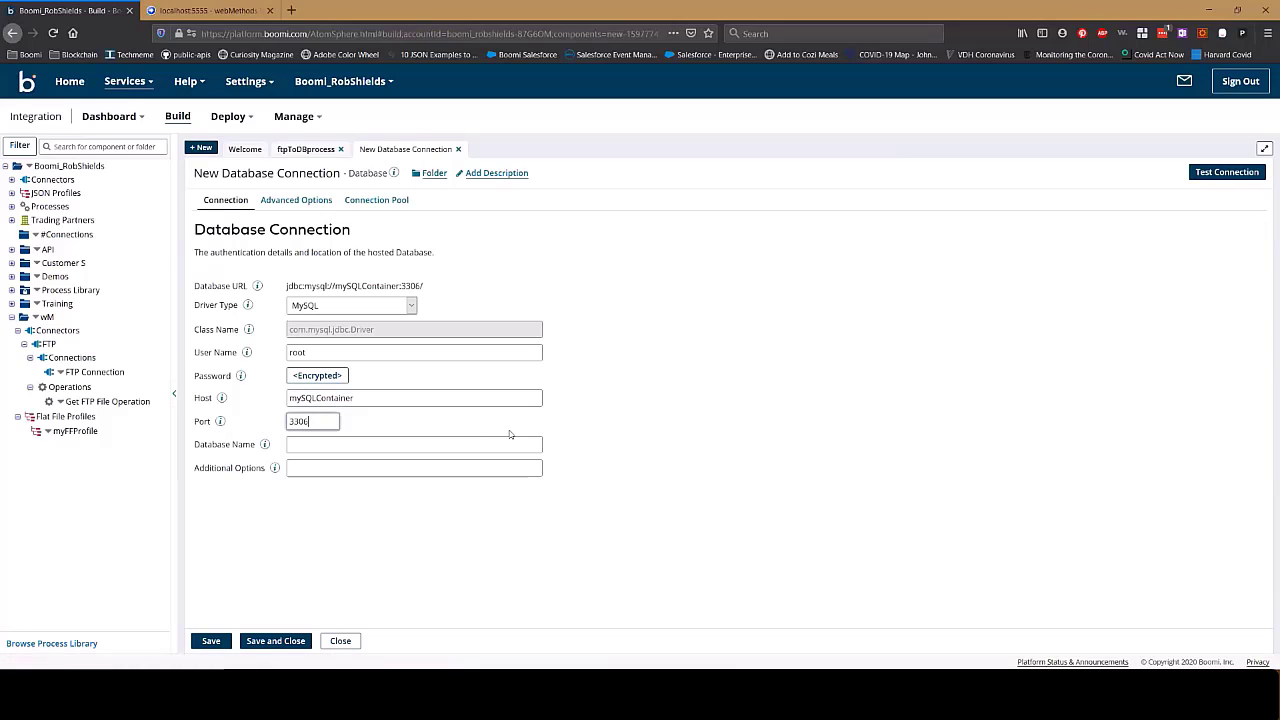
pyautogui.click(410, 445)
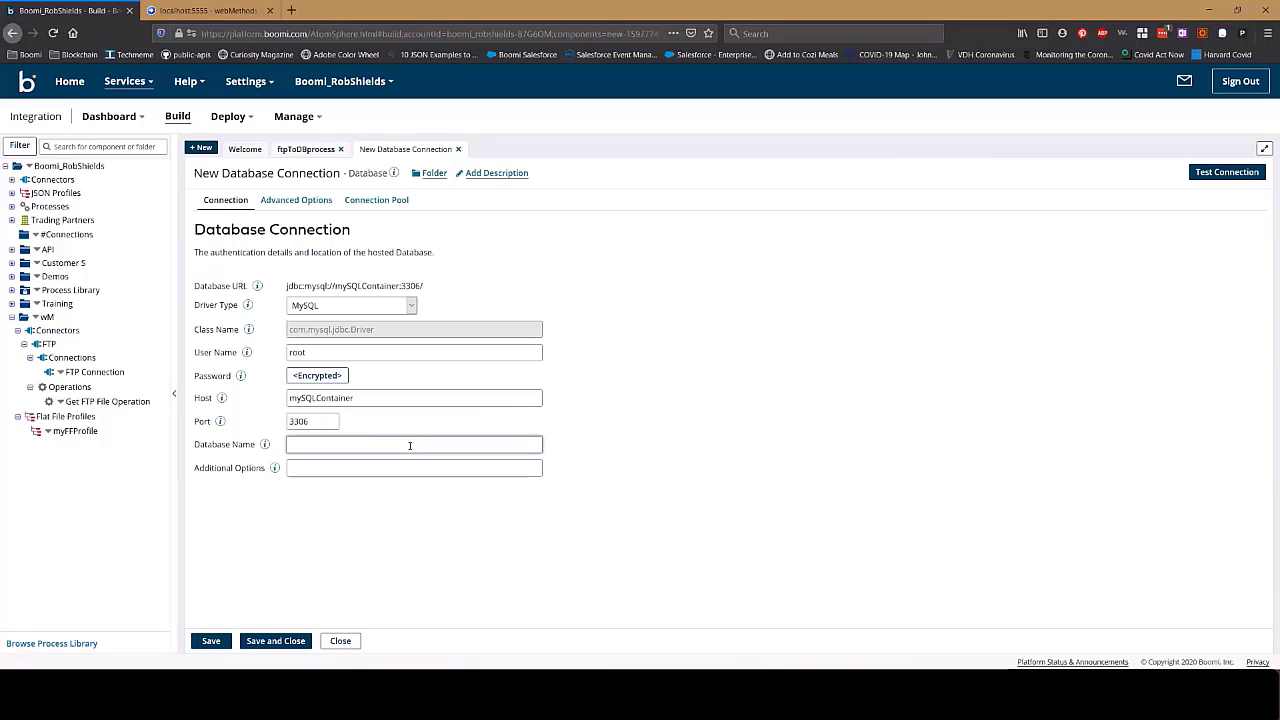
pyautogui.write('stagingSQLserver')
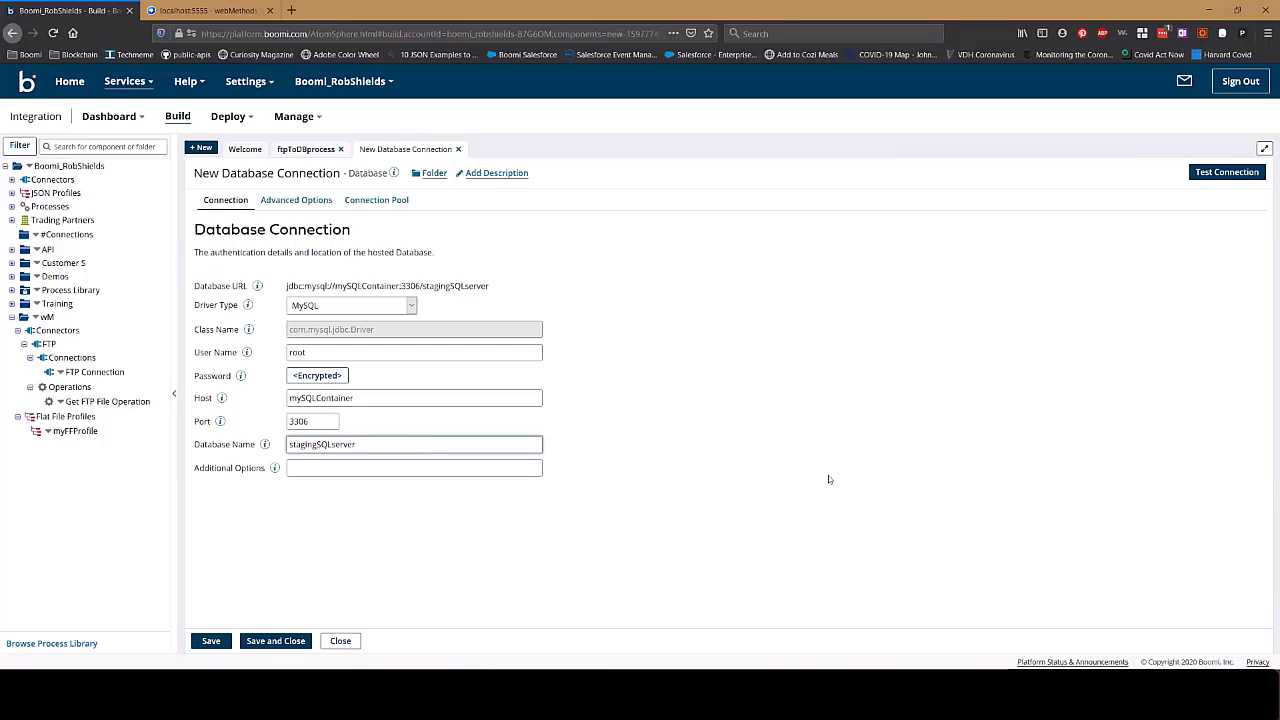
pyautogui.click(211, 640)
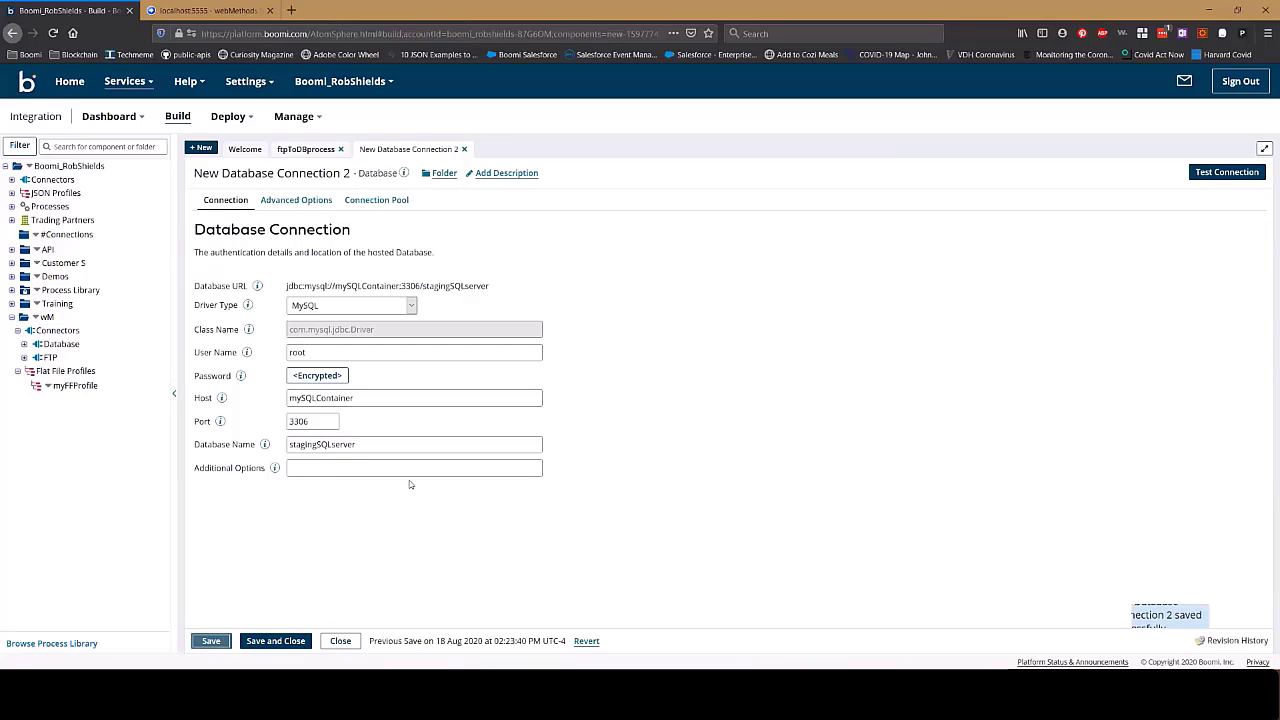
# Step: Test the database connection using the myAtomContainer91 Atom, and finish the test
pyautogui.click(1226, 172)
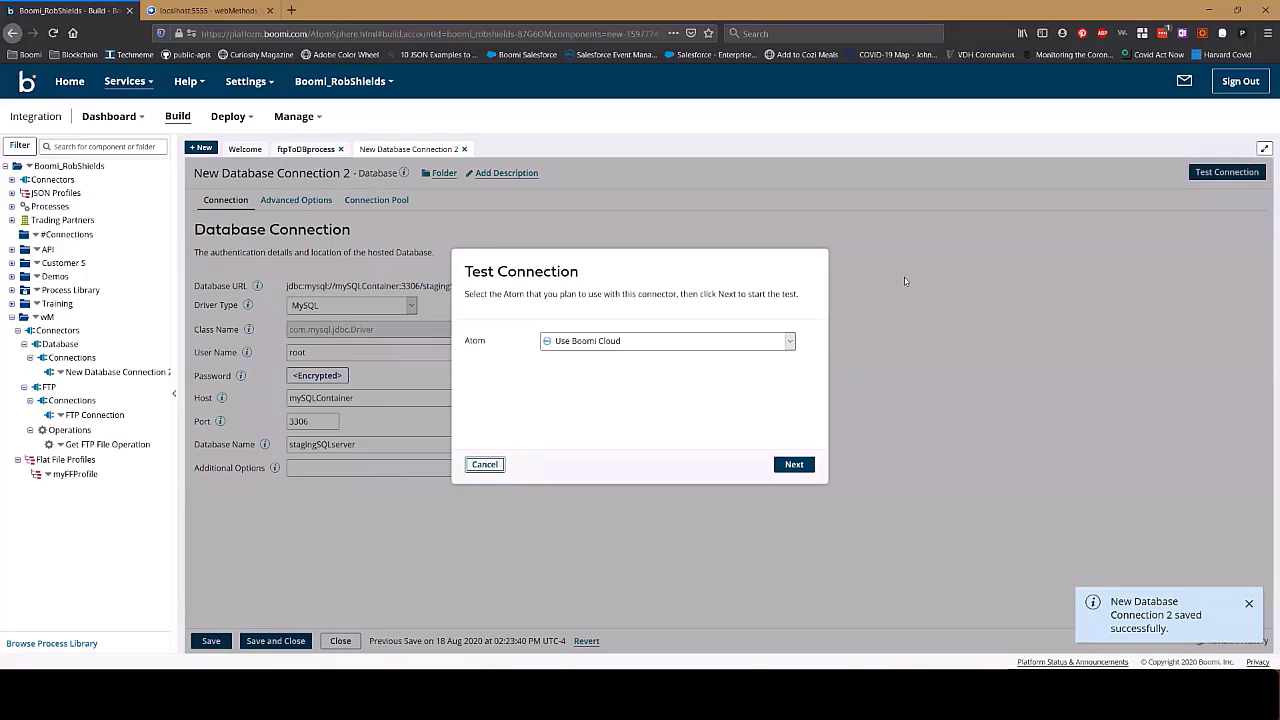
pyautogui.click(683, 340)
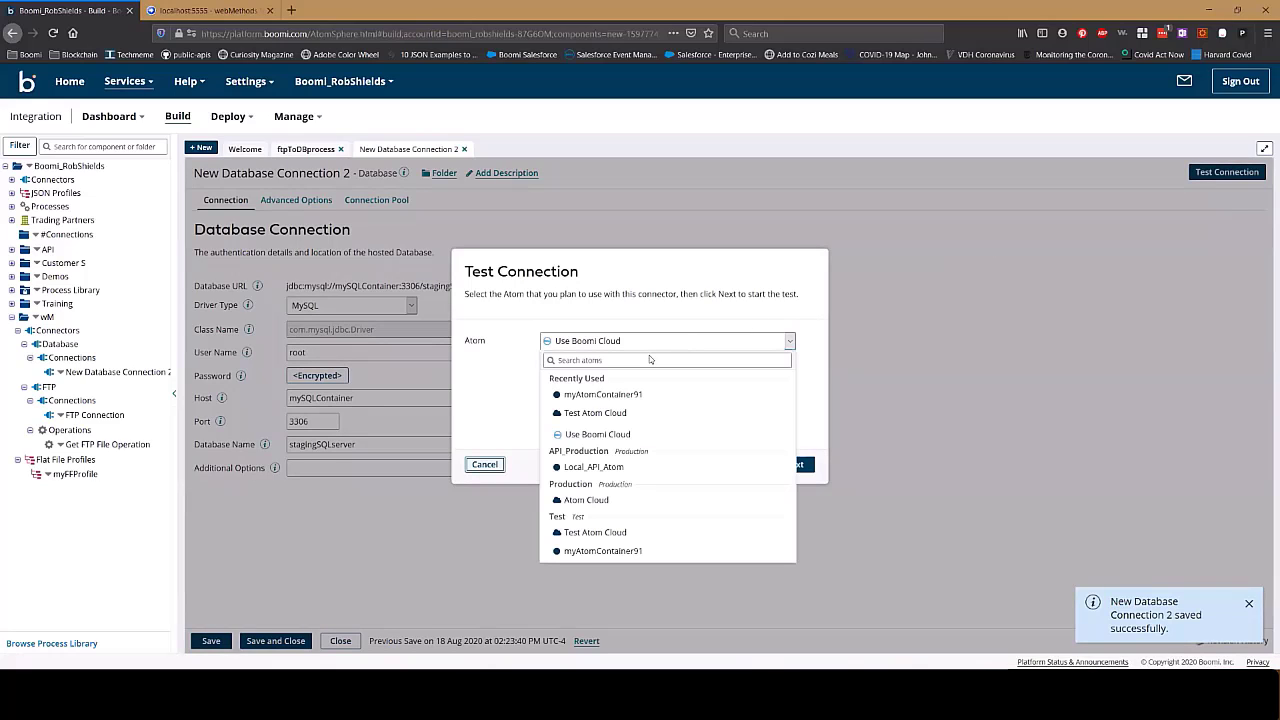
pyautogui.click(595, 391)
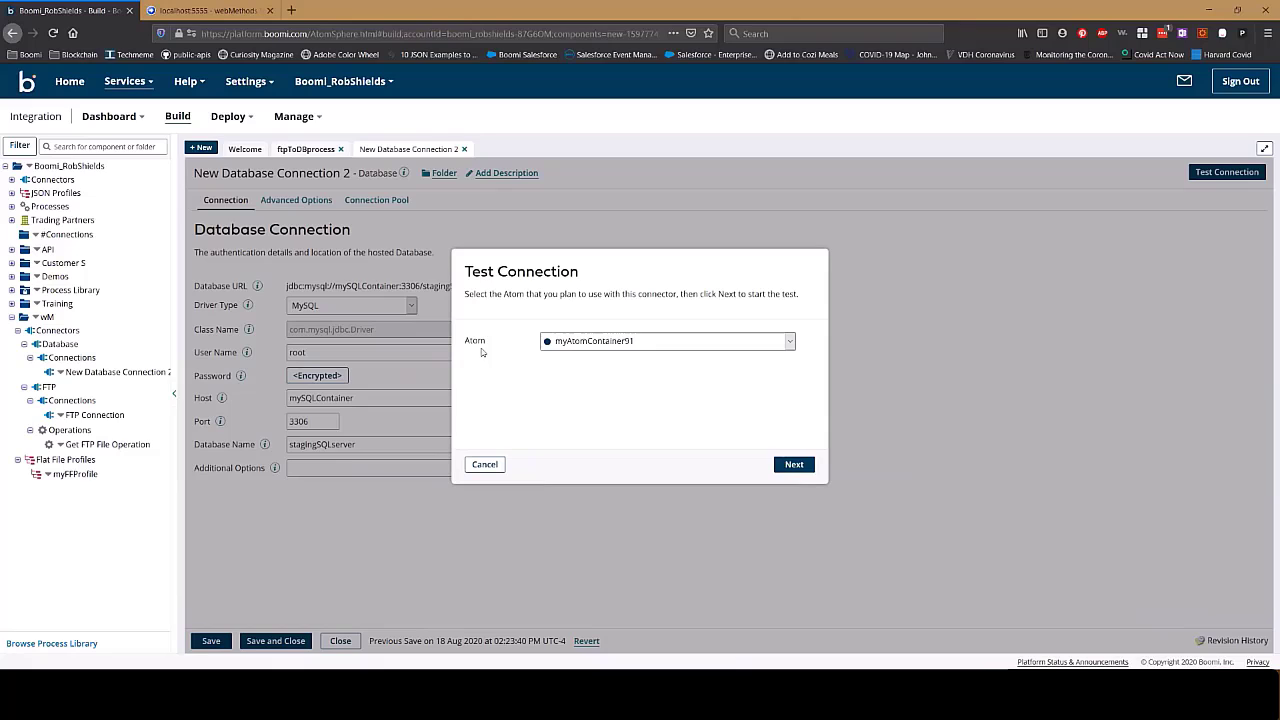
pyautogui.click(609, 341)
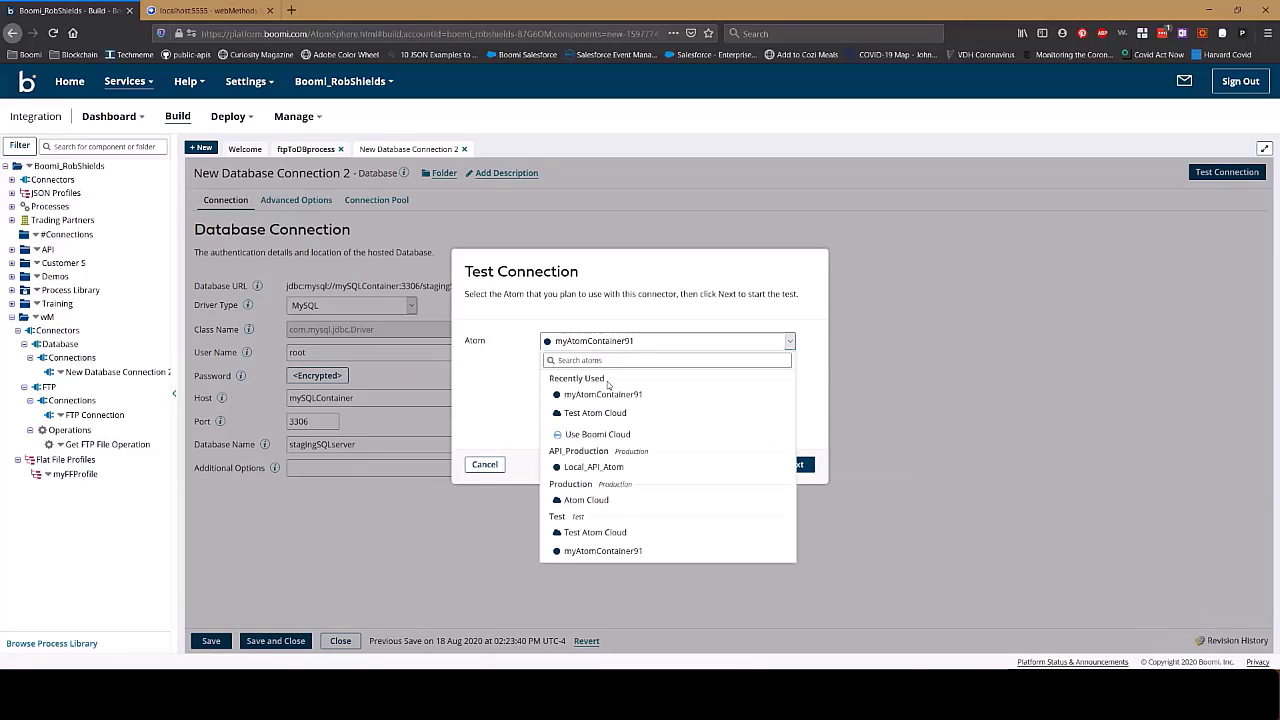
pyautogui.click(598, 434)
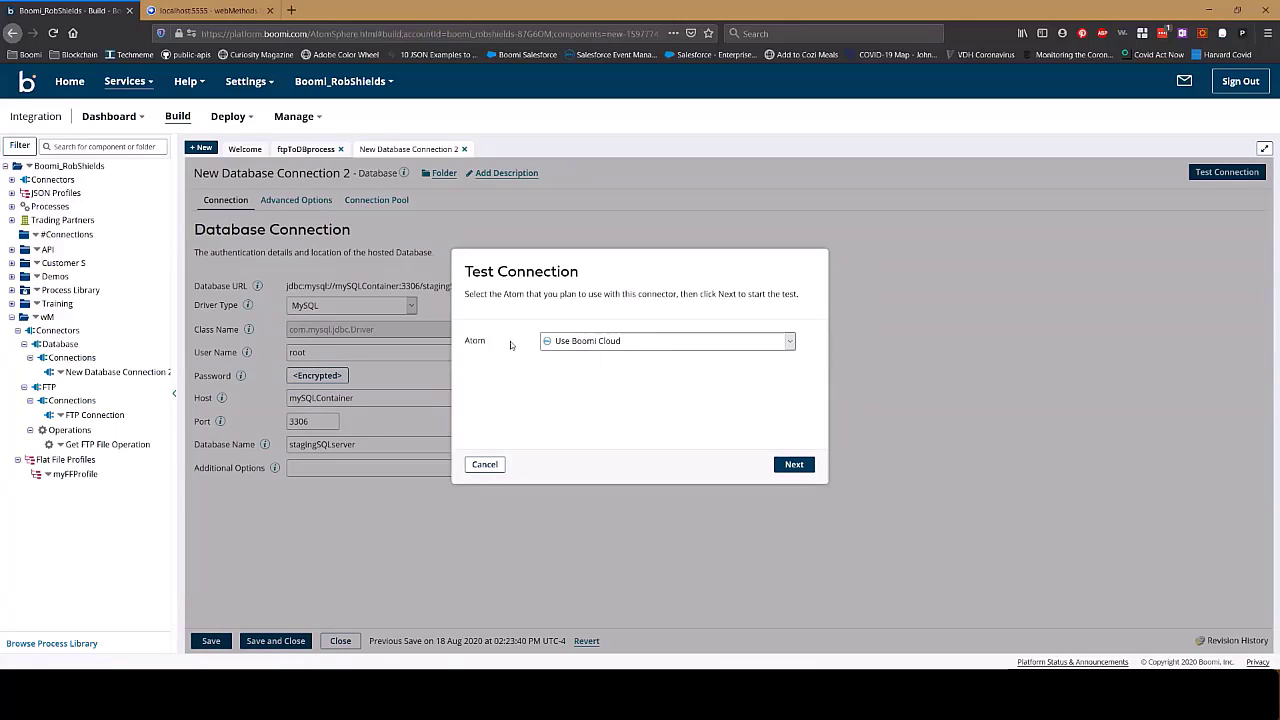
pyautogui.click(614, 343)
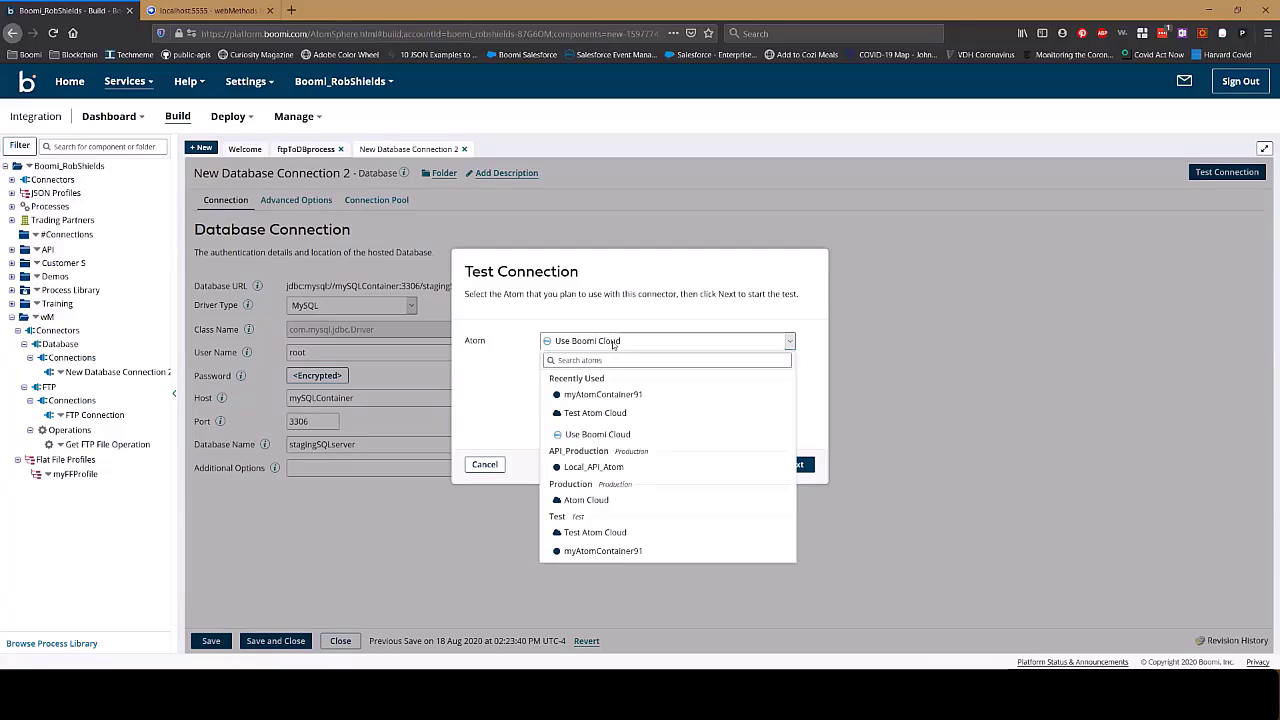
pyautogui.click(603, 396)
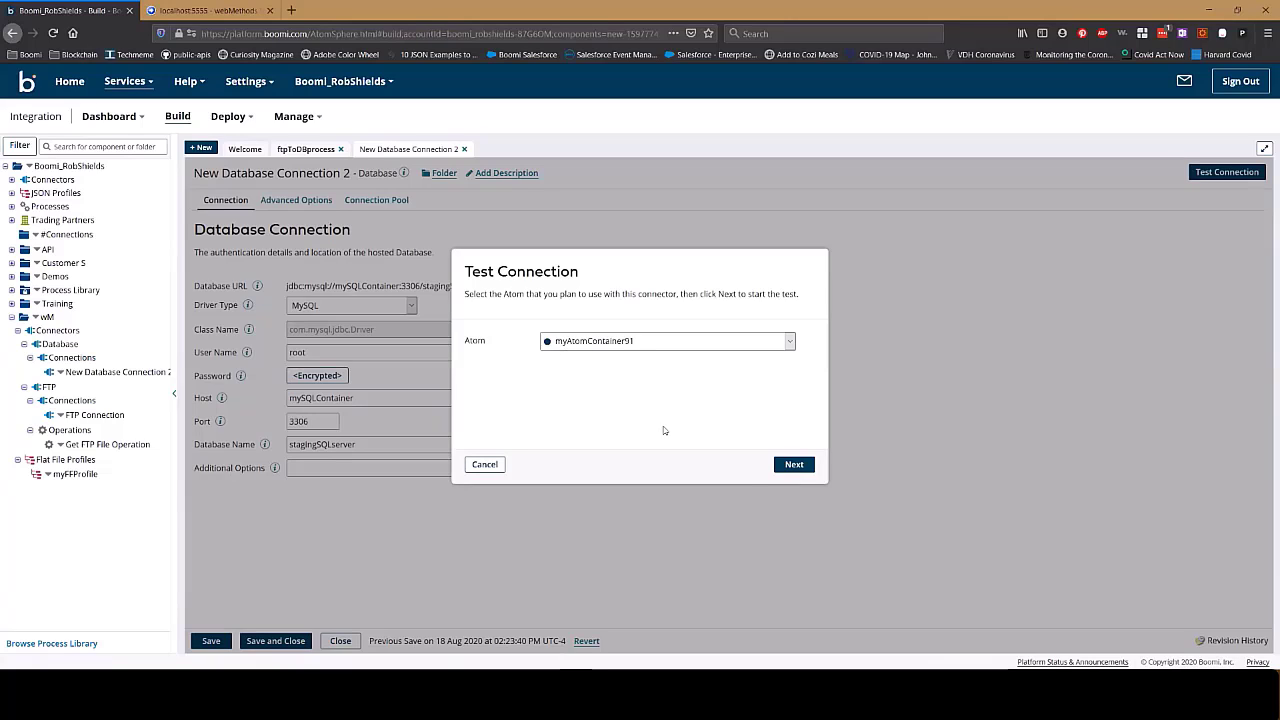
pyautogui.click(793, 465)
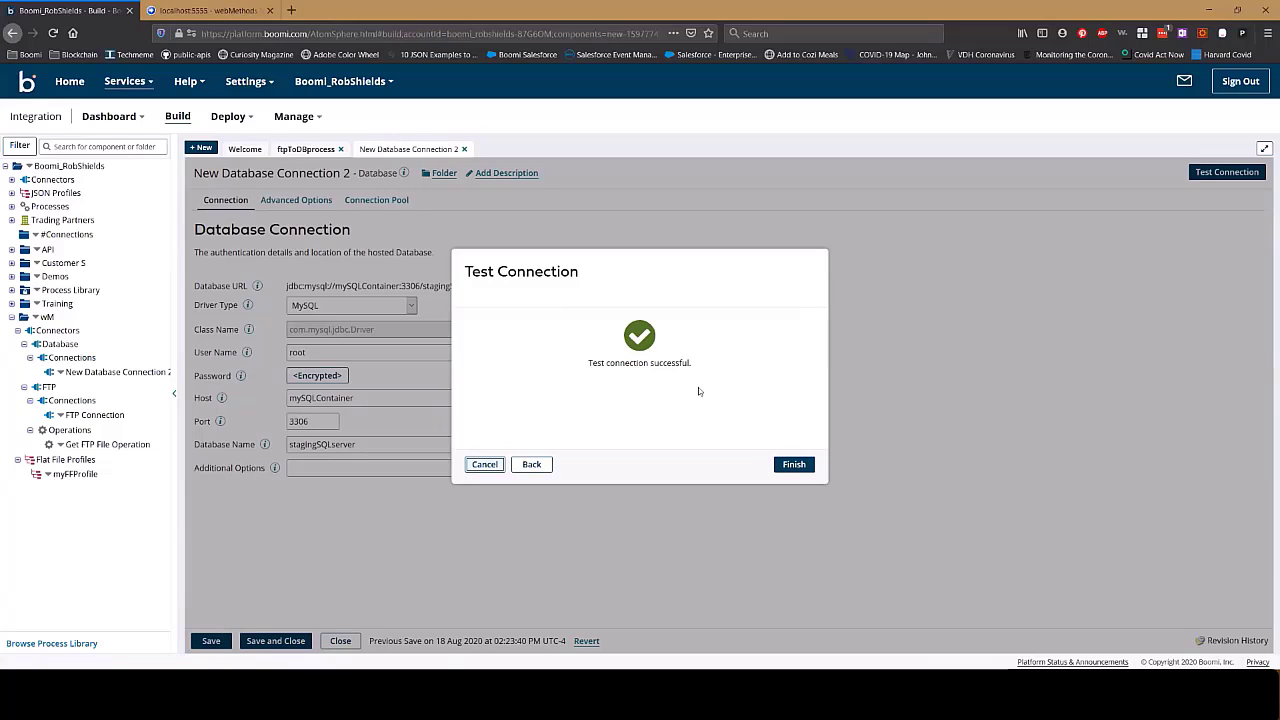
pyautogui.click(797, 468)
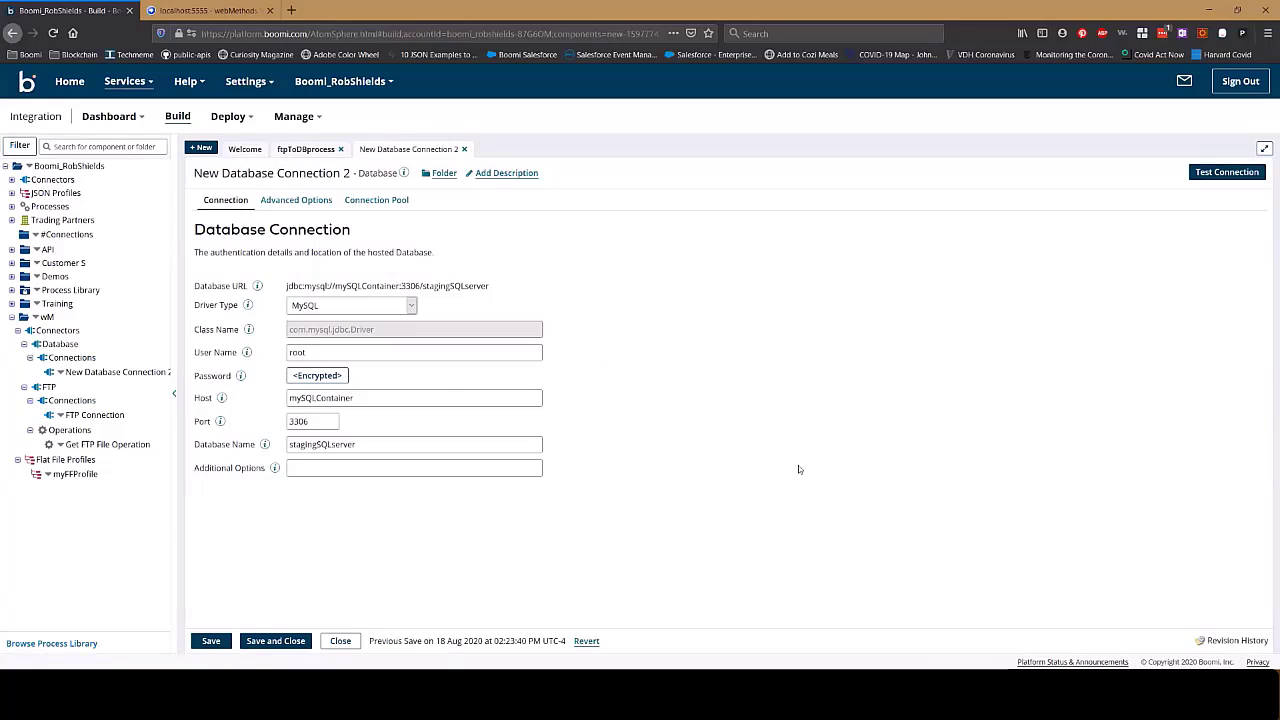
# Step: Rename the database connection as myLocalDB Connection, and save and close it
pyautogui.click(314, 172)
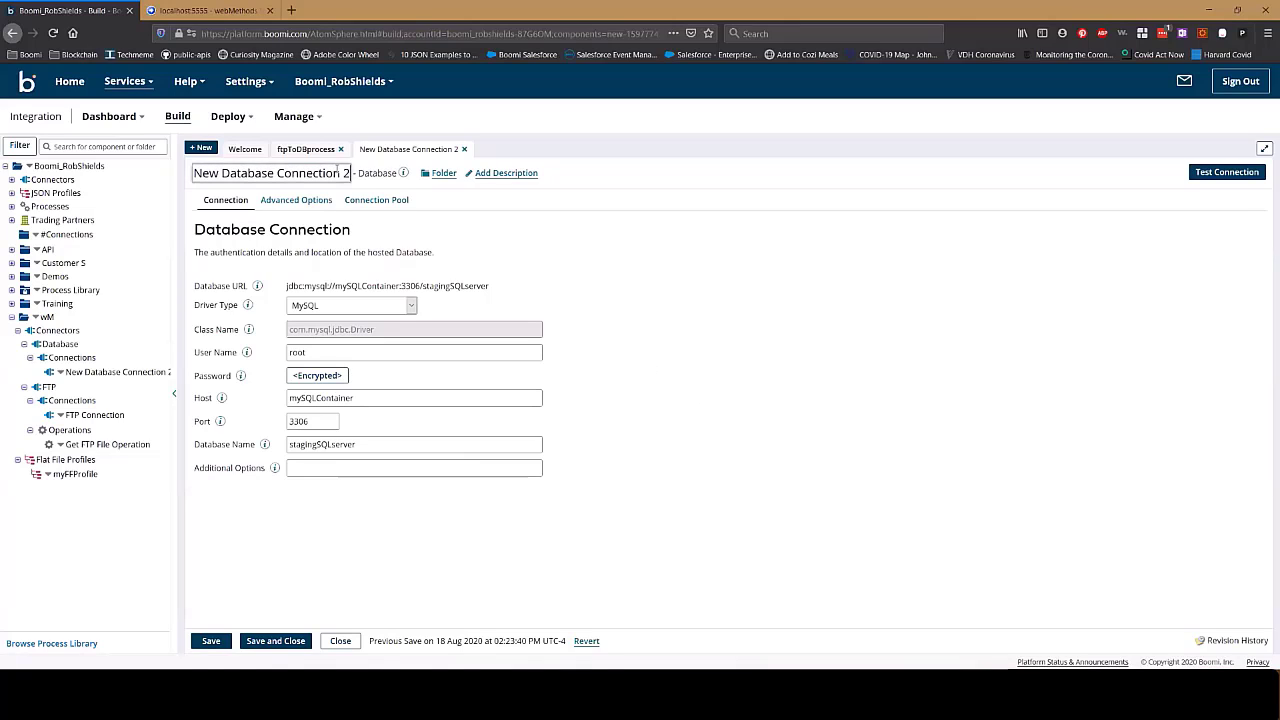
pyautogui.tripleClick(314, 171)
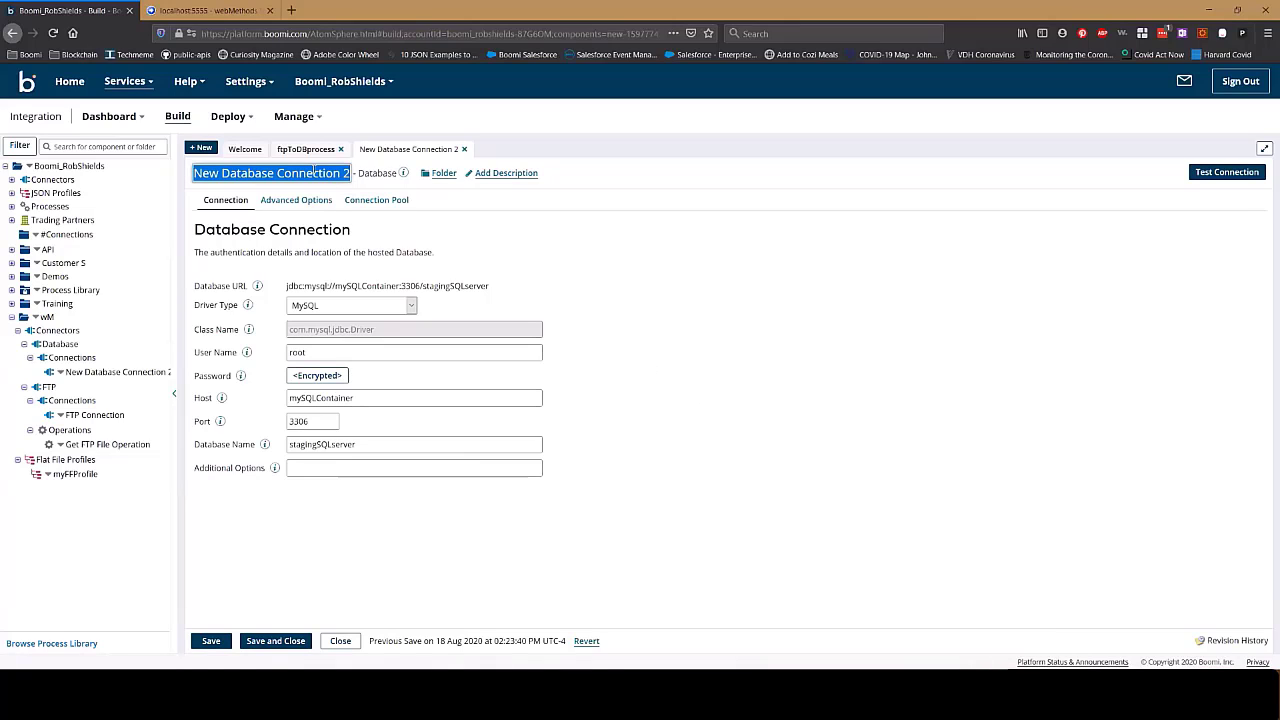
pyautogui.write('my')
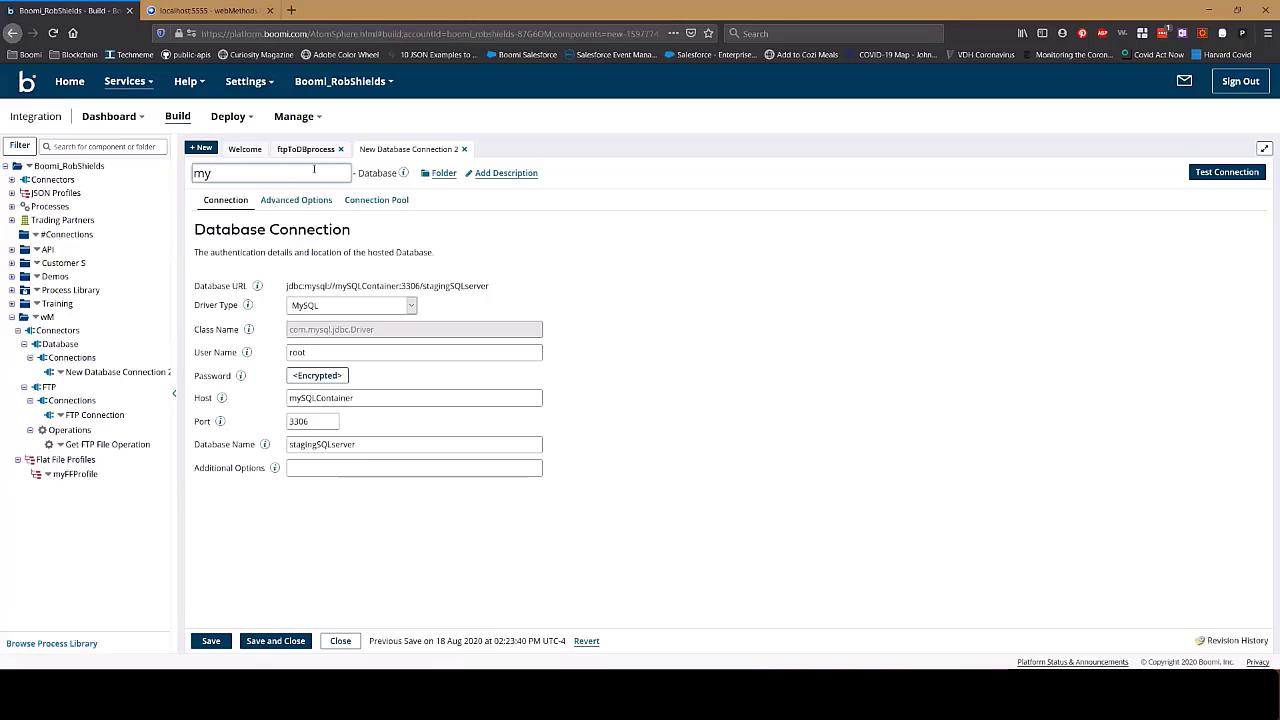
pyautogui.write('LocalDB Connection')
pyautogui.click(272, 641)
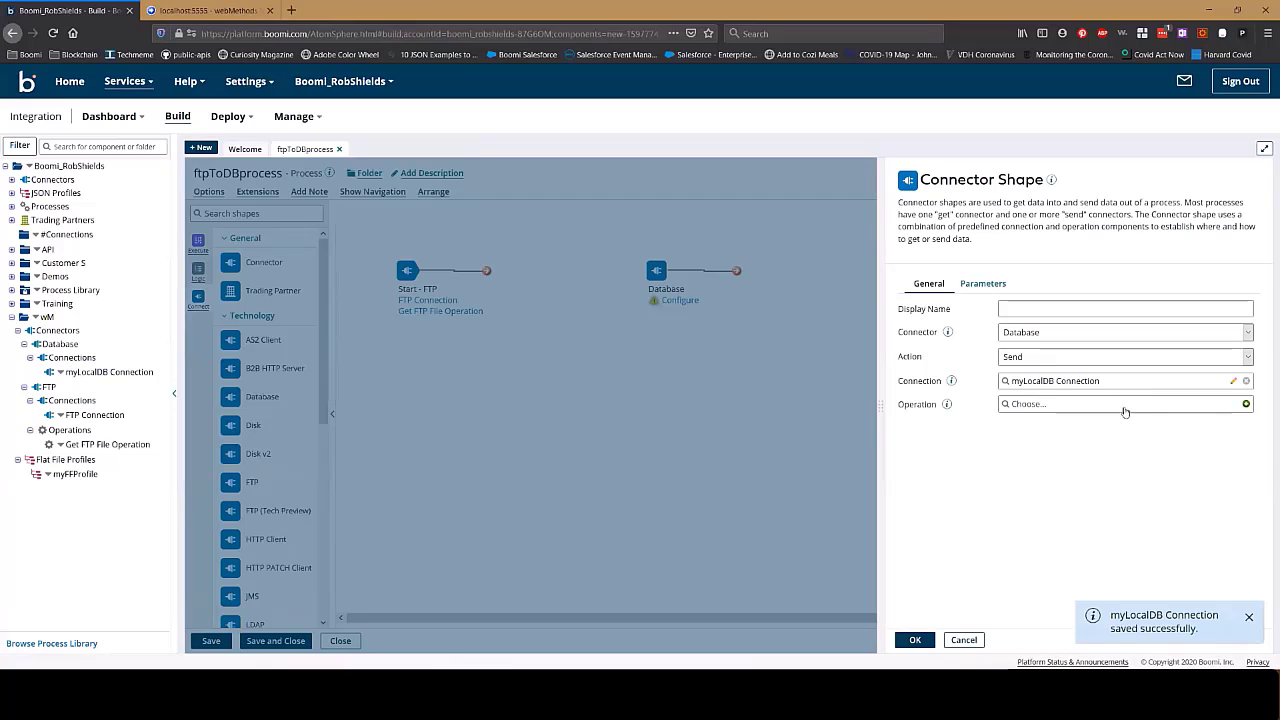
# Step: Create a new operation for the Database connector's Send action and look at its available commit options
pyautogui.click(1246, 404)
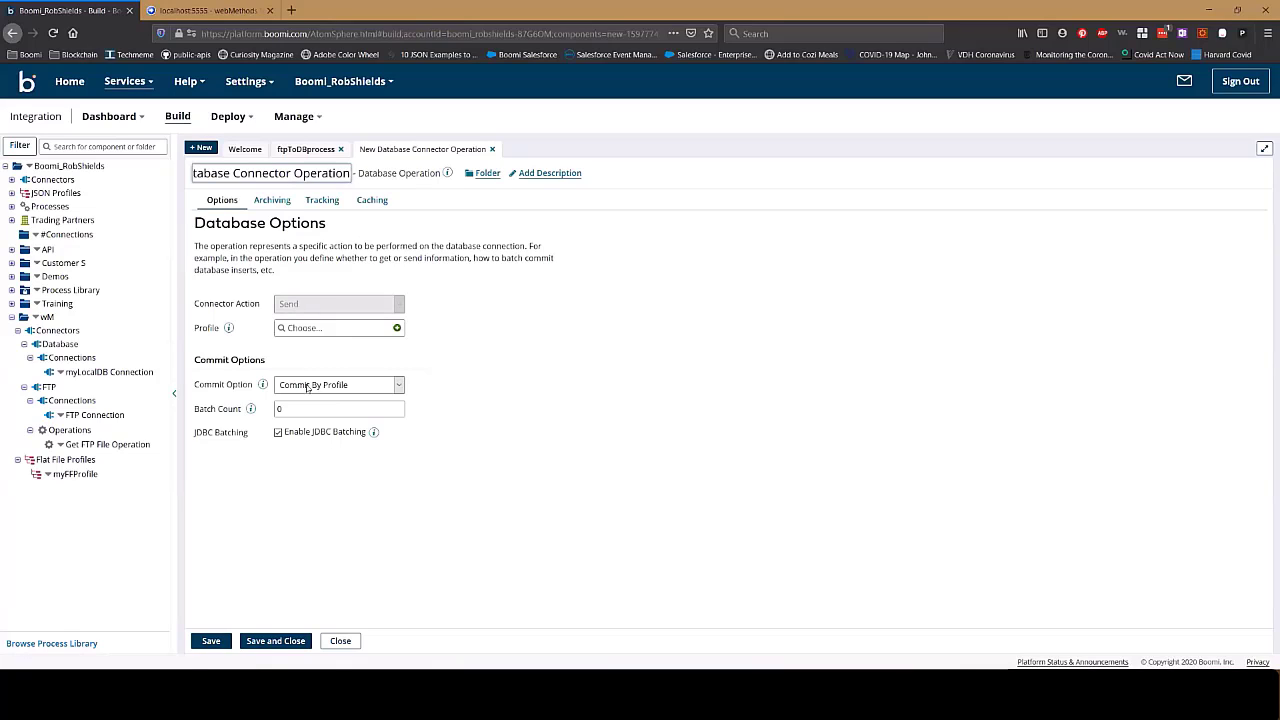
pyautogui.click(368, 384)
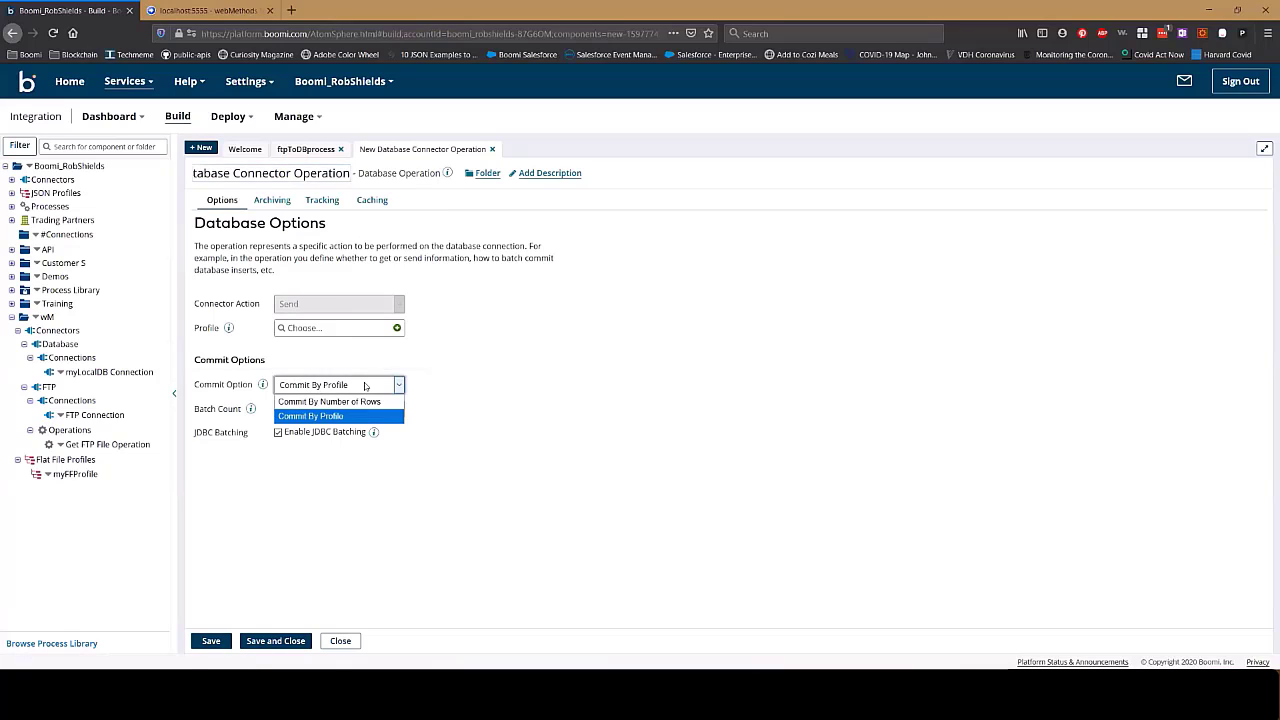
pyautogui.click(277, 409)
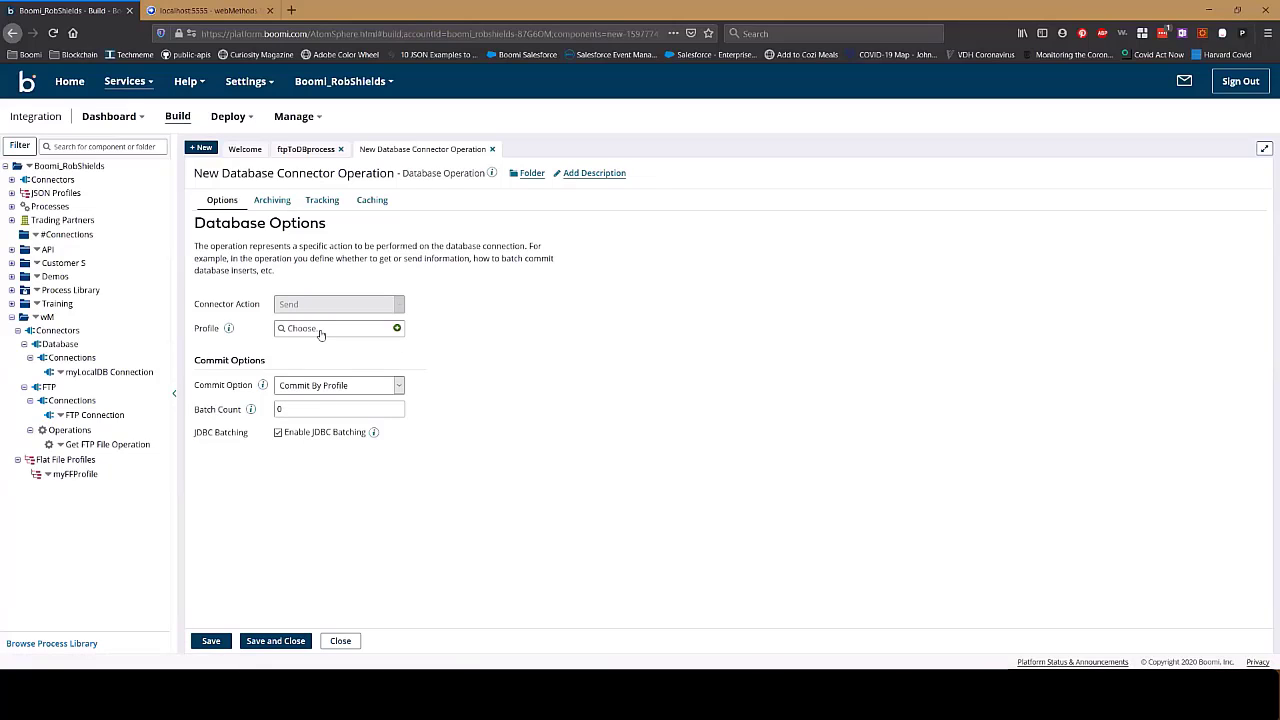
# Step: Create a new database profile for the operation and name it accountDB Profile
pyautogui.click(397, 329)
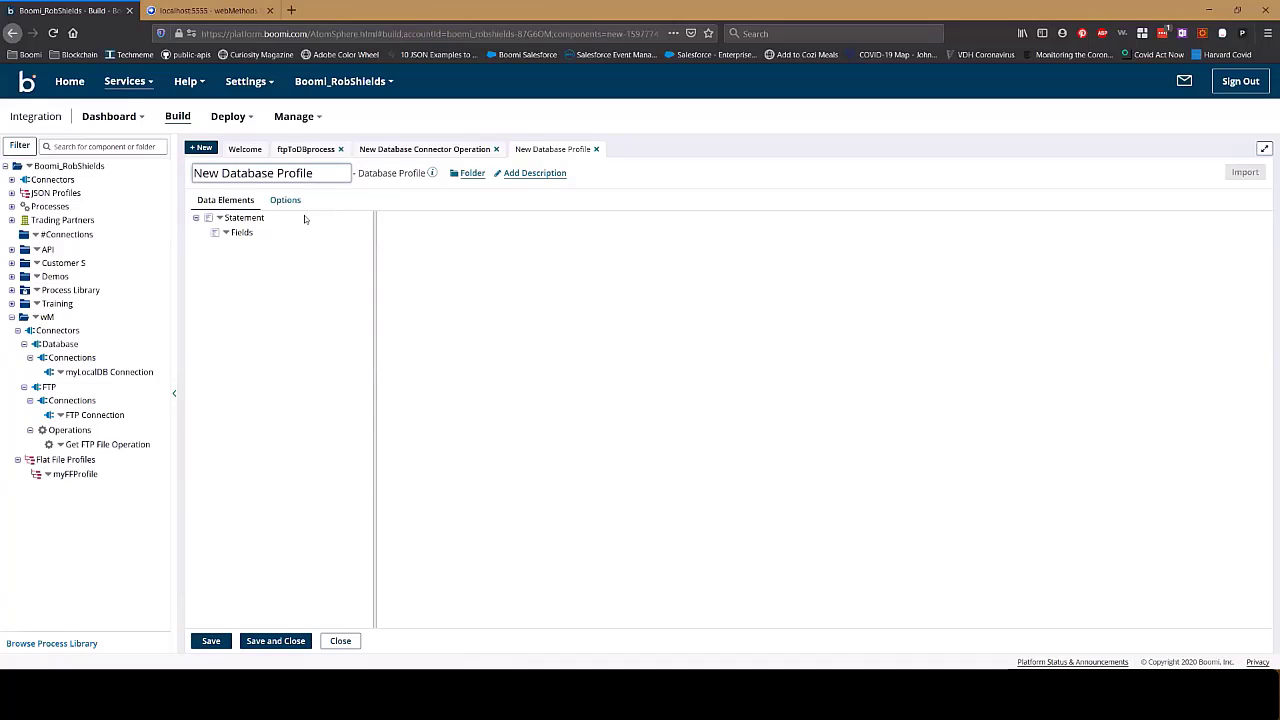
pyautogui.hotkey('ctrl', 'a')
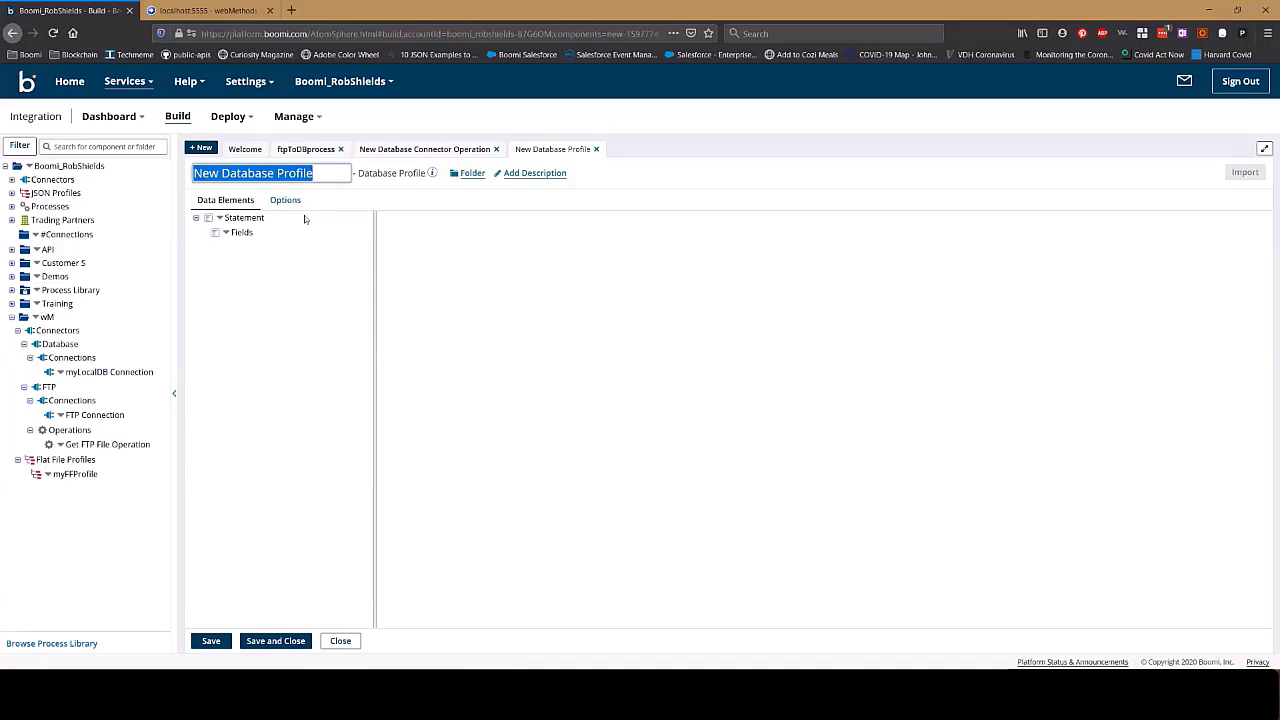
pyautogui.write('accoun')
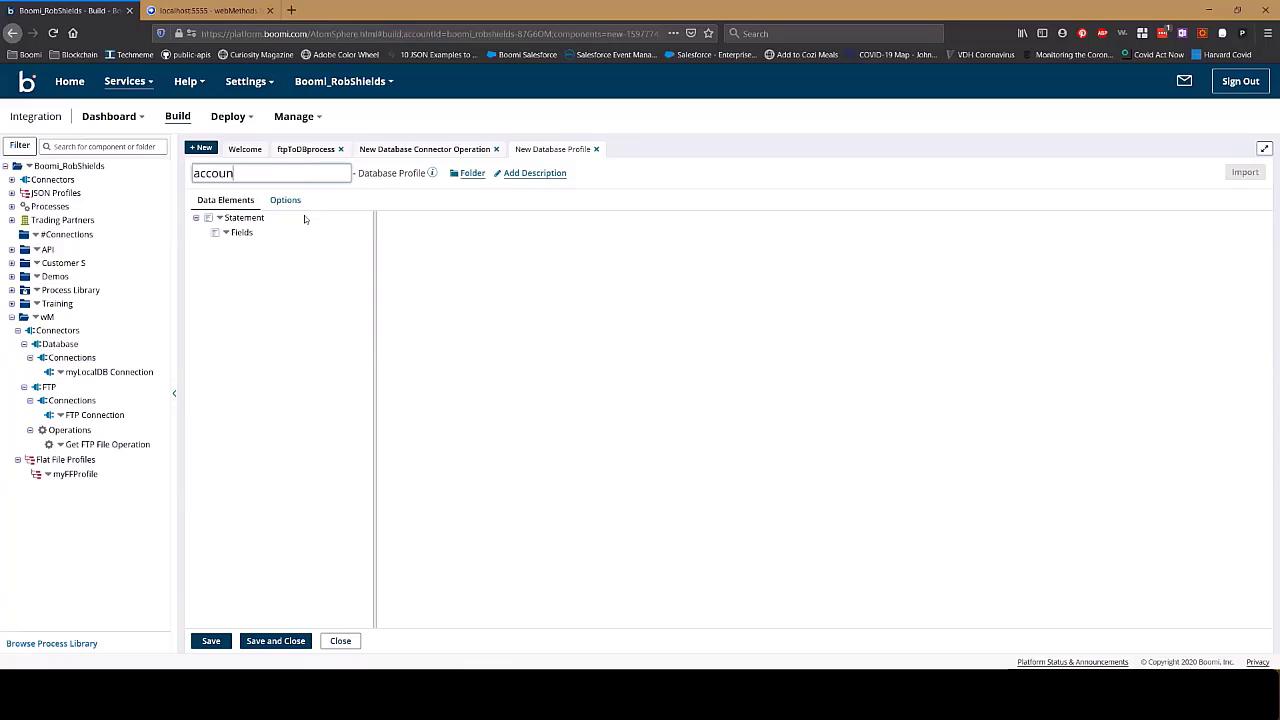
pyautogui.write('tDB Profile')
# Step: Set the type of the profile's statement to Dynamic Insert
pyautogui.click(244, 218)
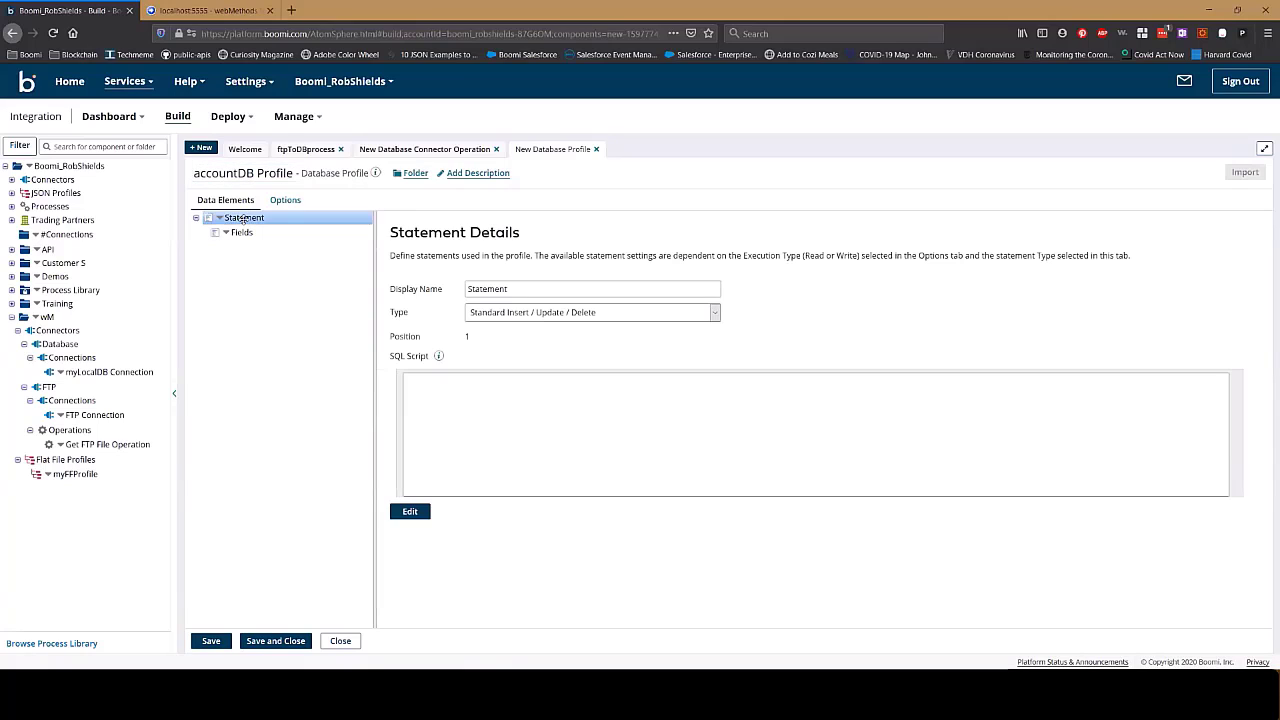
pyautogui.click(575, 314)
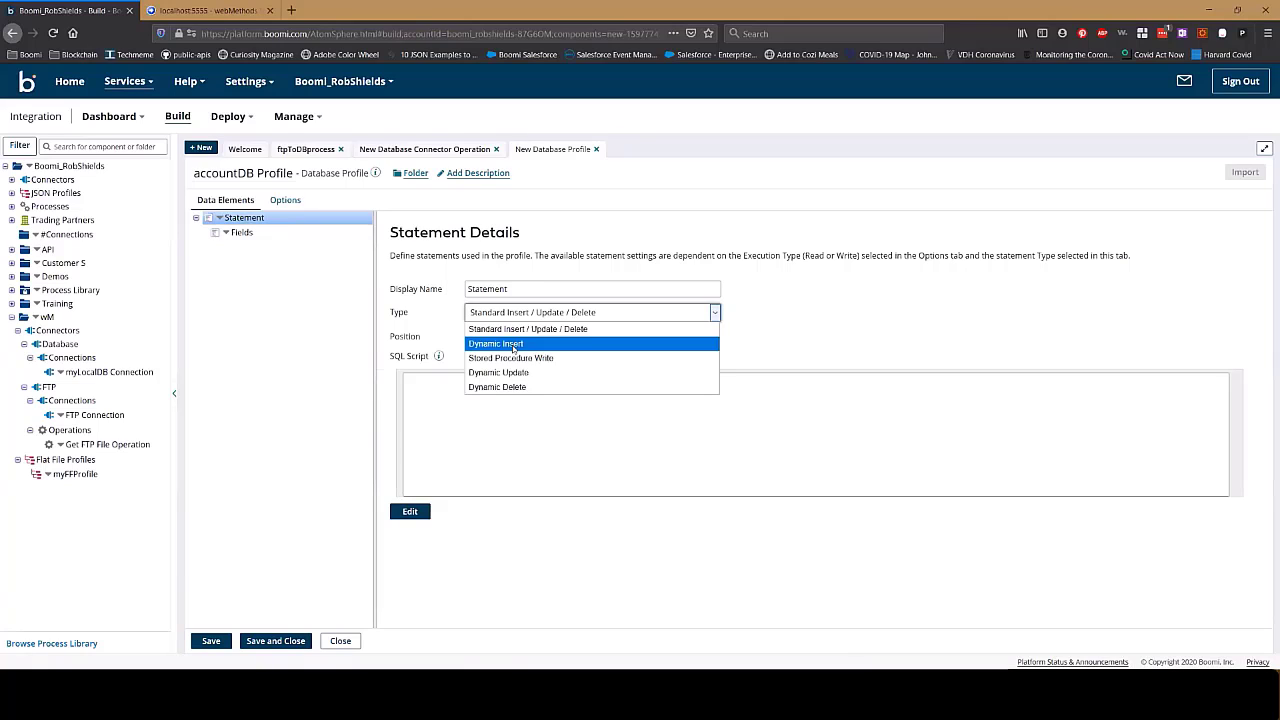
pyautogui.click(472, 338)
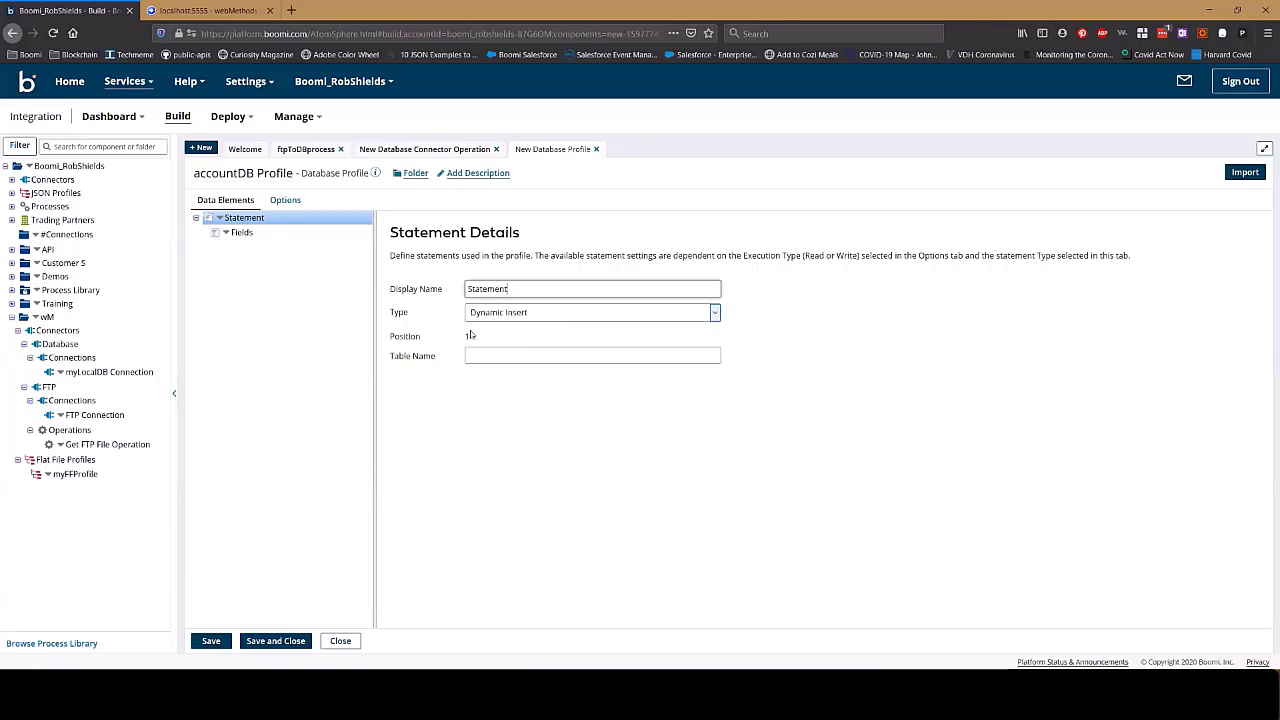
# Step: Start a database import into the profile, browsing in myAtomContainer91 through myLocalDB Connection with the object filter acc*
pyautogui.click(1252, 174)
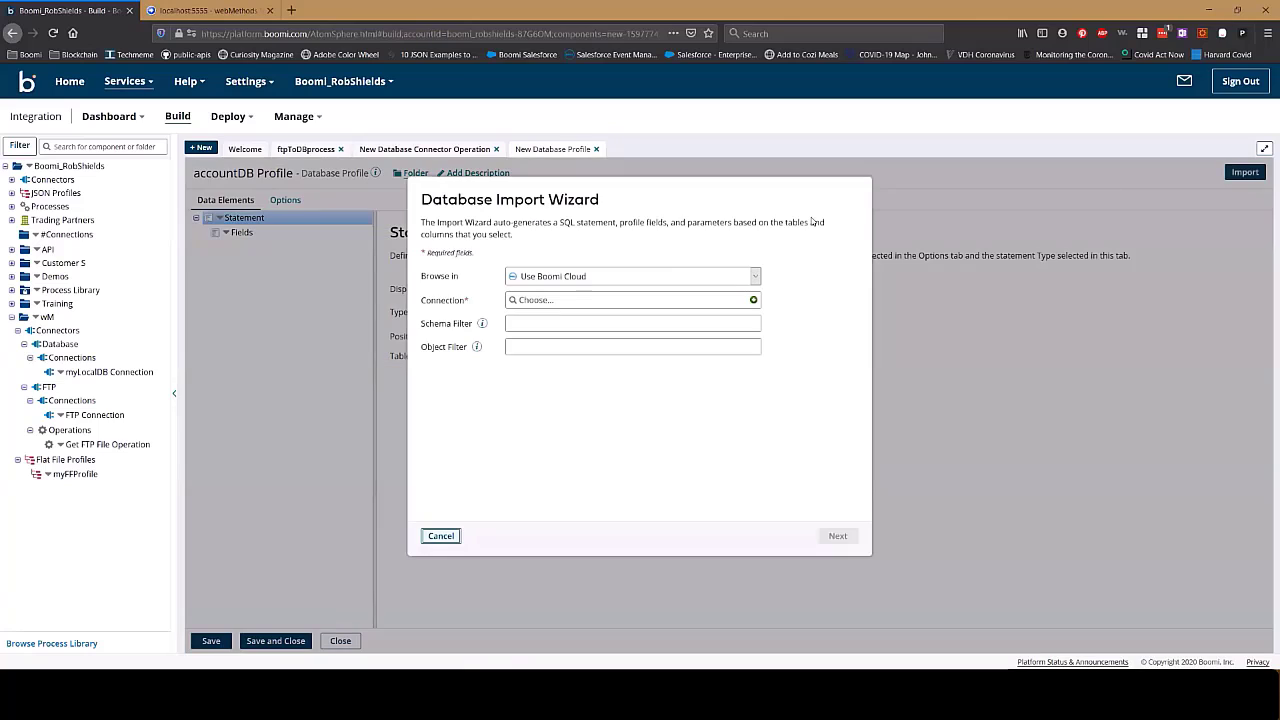
pyautogui.click(607, 279)
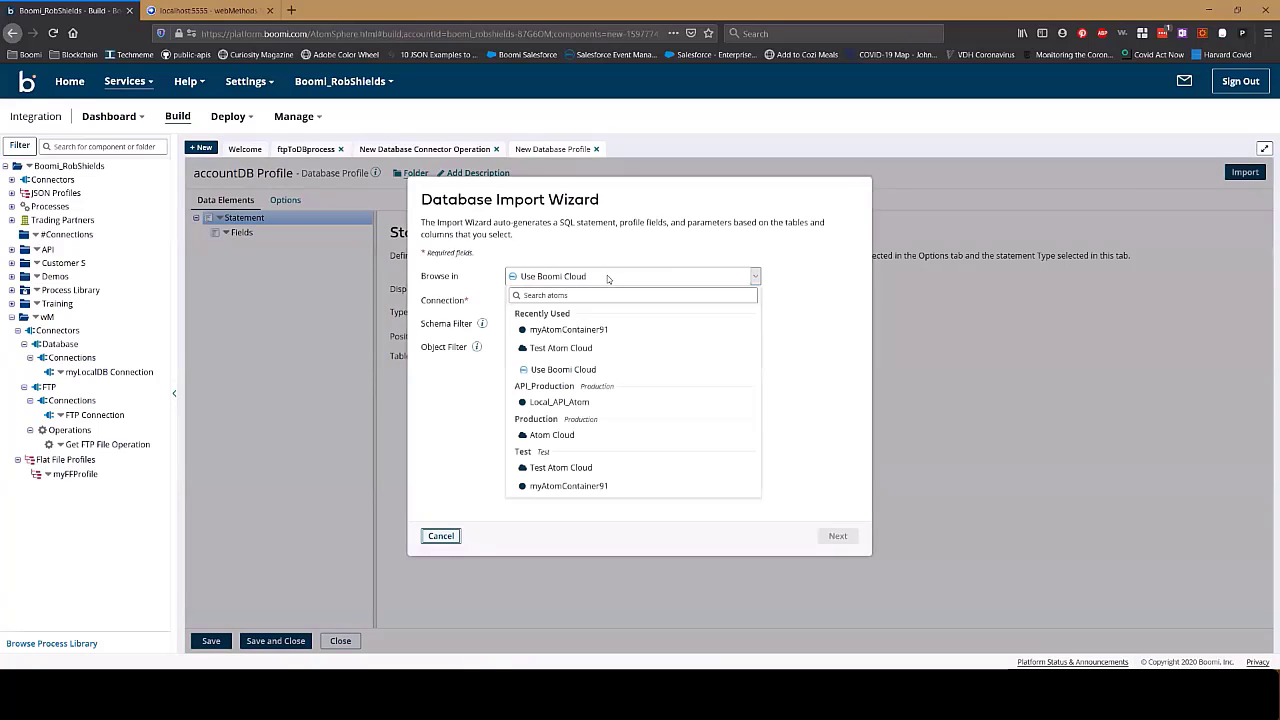
pyautogui.click(569, 330)
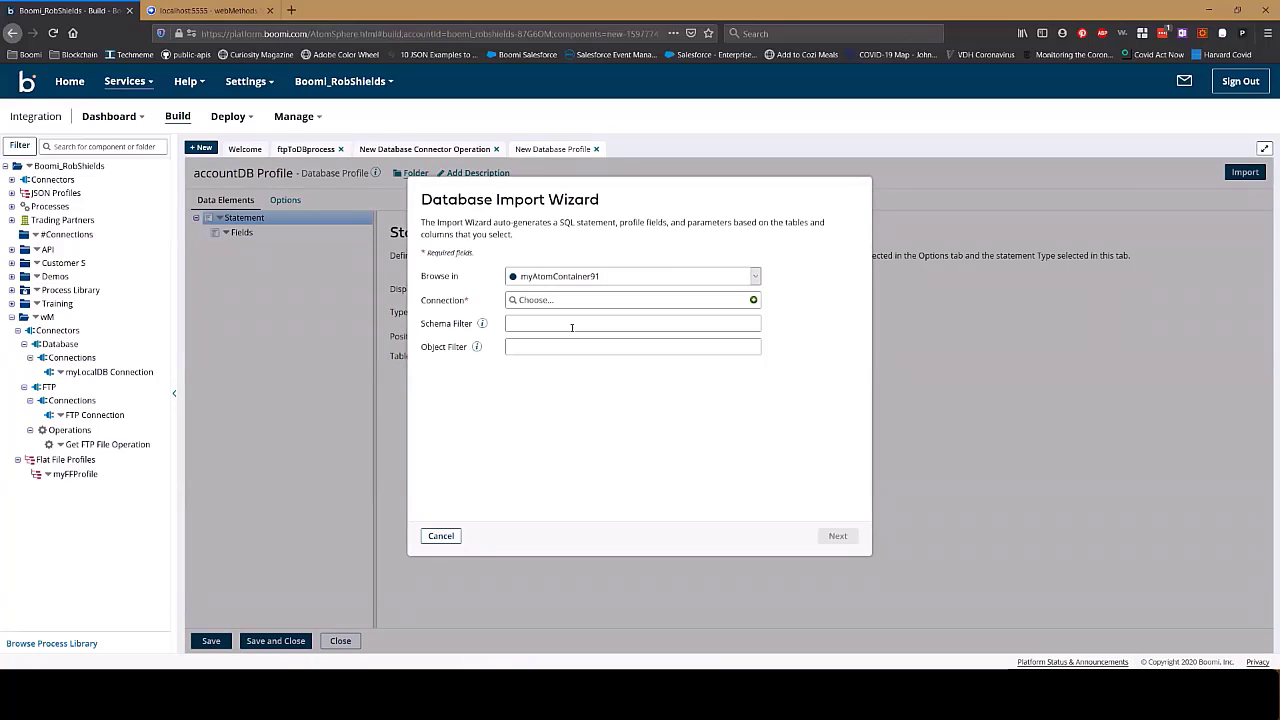
pyautogui.click(551, 301)
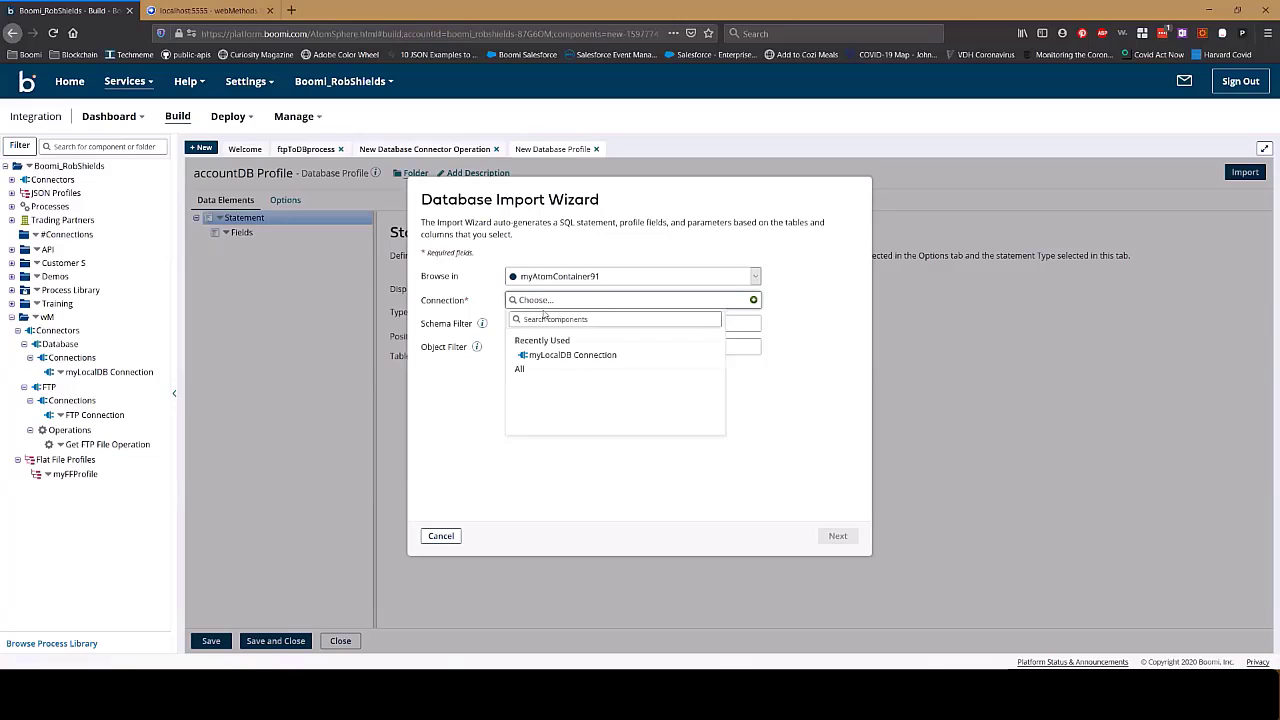
pyautogui.click(555, 356)
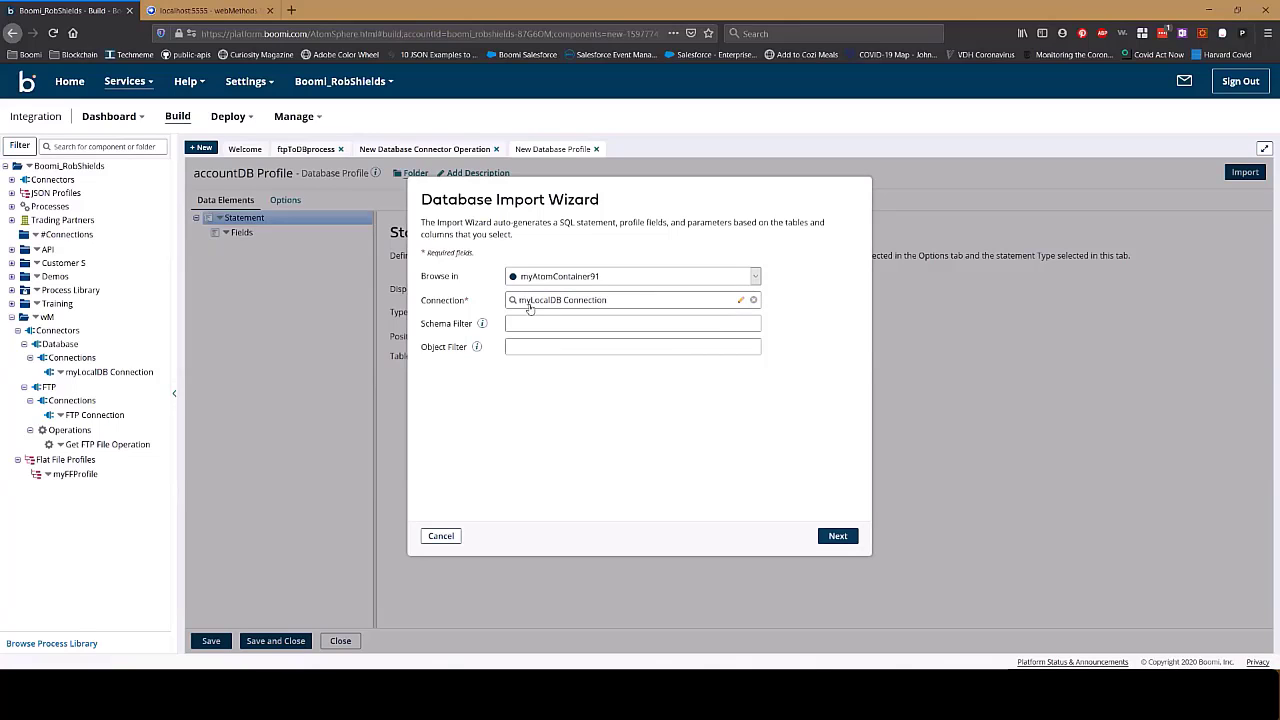
pyautogui.click(536, 344)
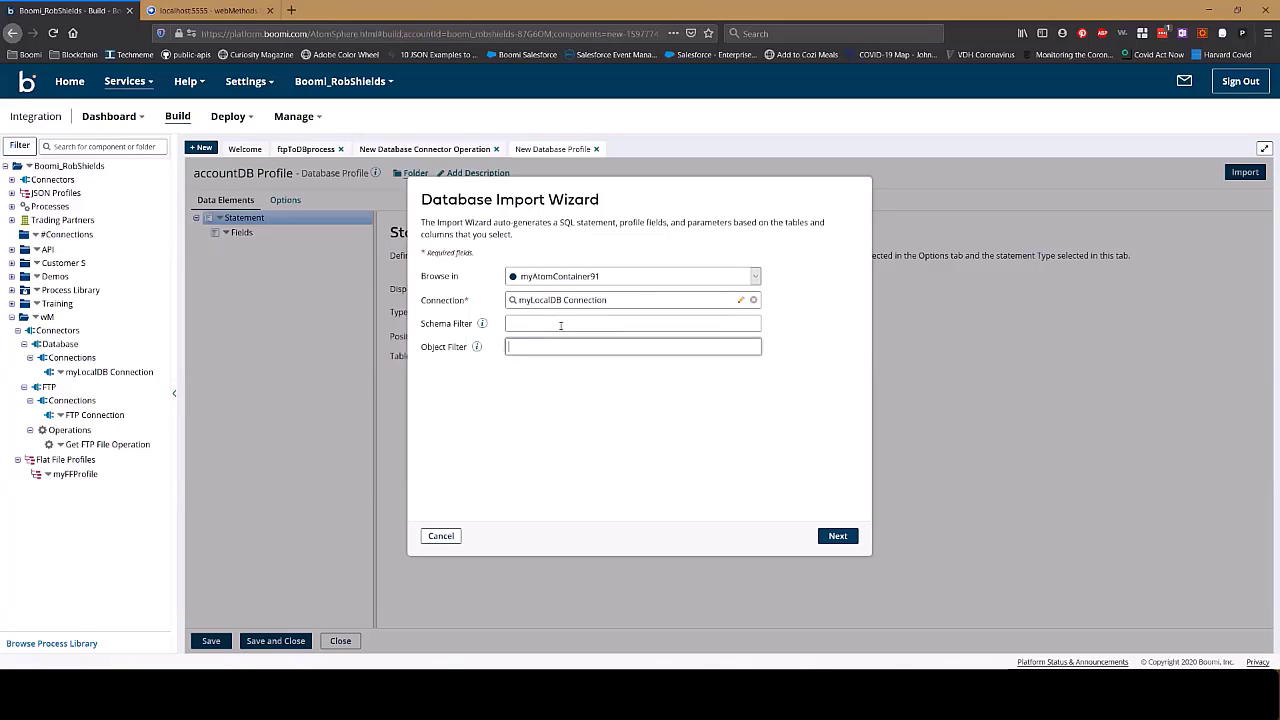
pyautogui.write('acc*')
pyautogui.click(837, 535)
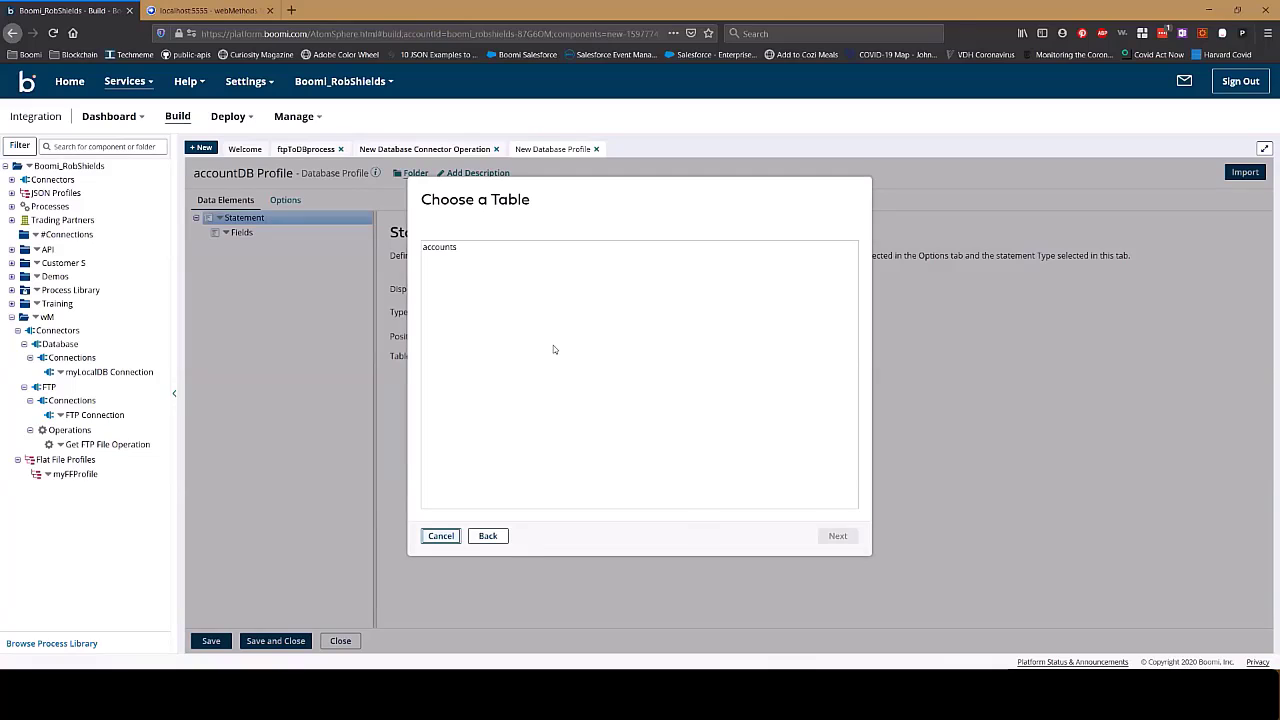
# Step: Import the ID, amount, date and name columns of the accounts table into the profile, and finish the import
pyautogui.click(454, 251)
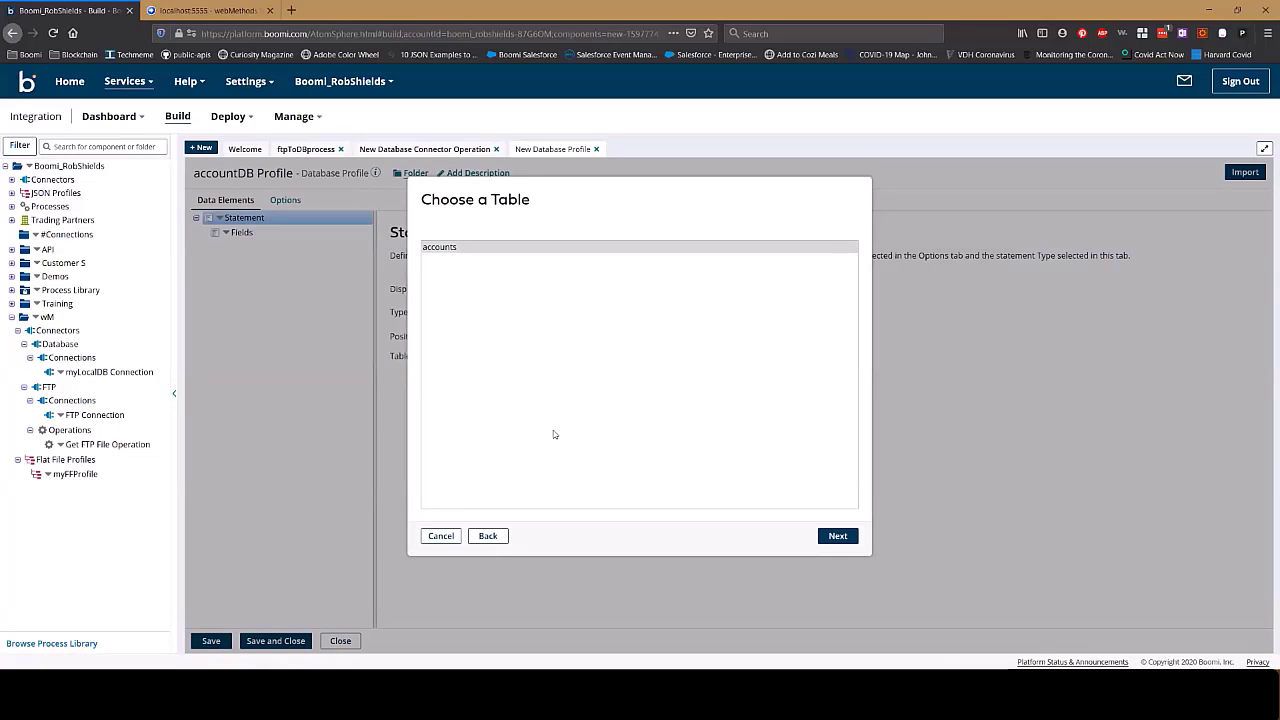
pyautogui.click(837, 537)
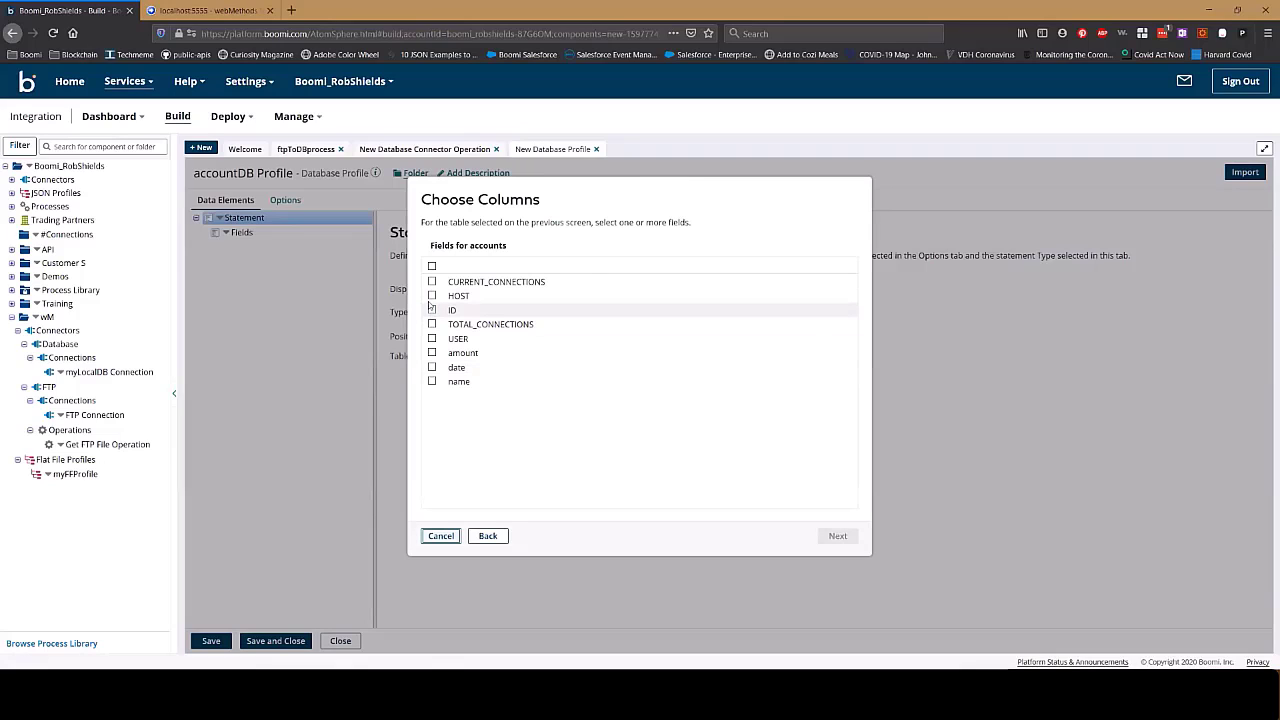
pyautogui.click(432, 310)
pyautogui.click(432, 355)
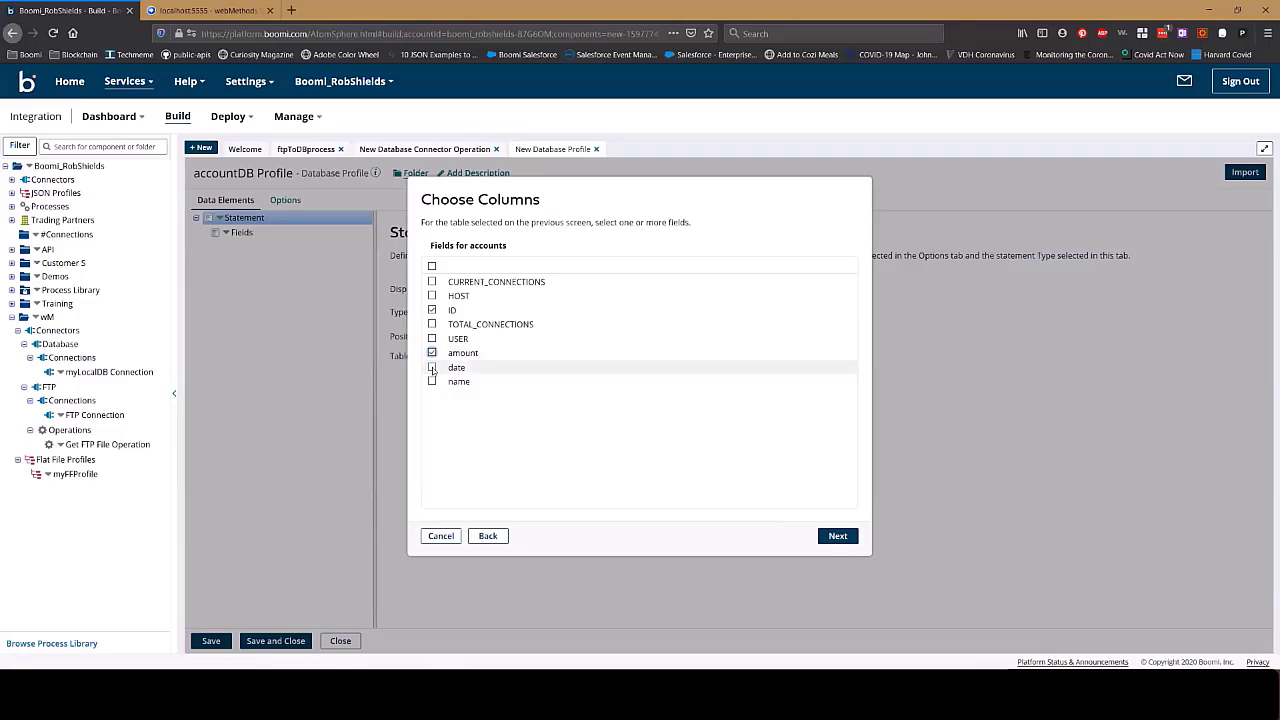
pyautogui.click(432, 368)
pyautogui.click(432, 382)
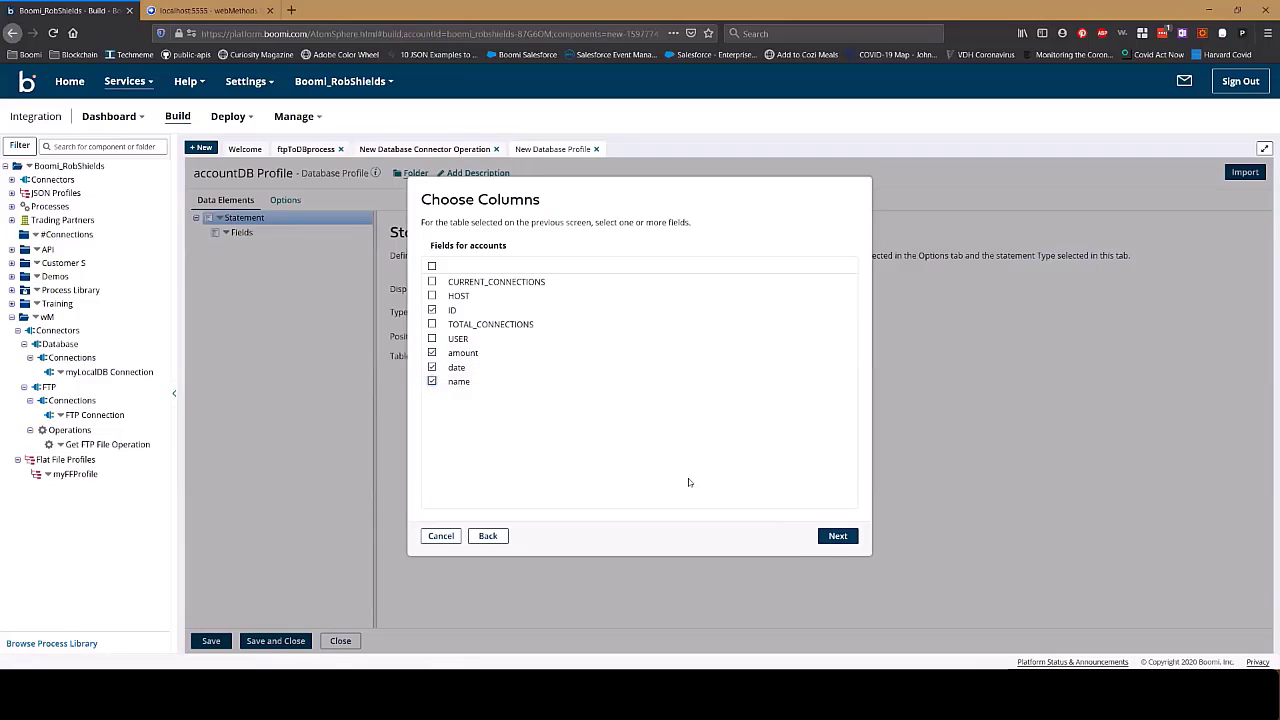
pyautogui.click(837, 536)
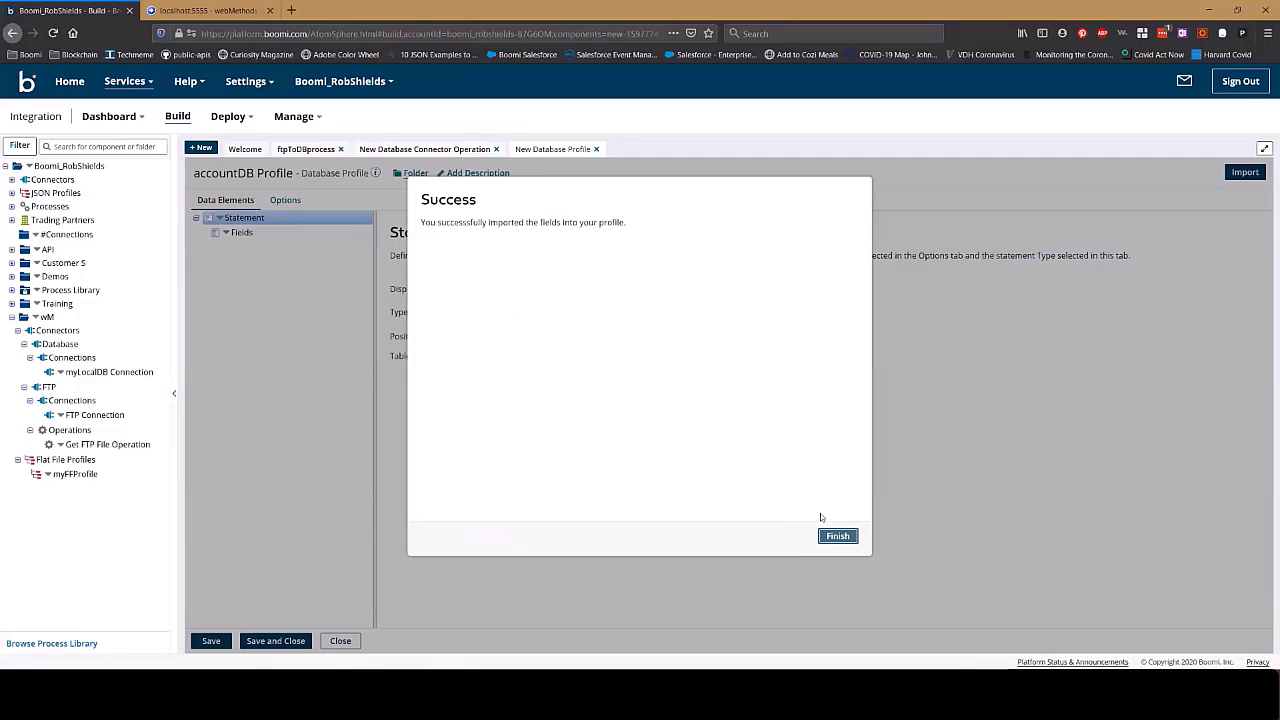
pyautogui.click(838, 537)
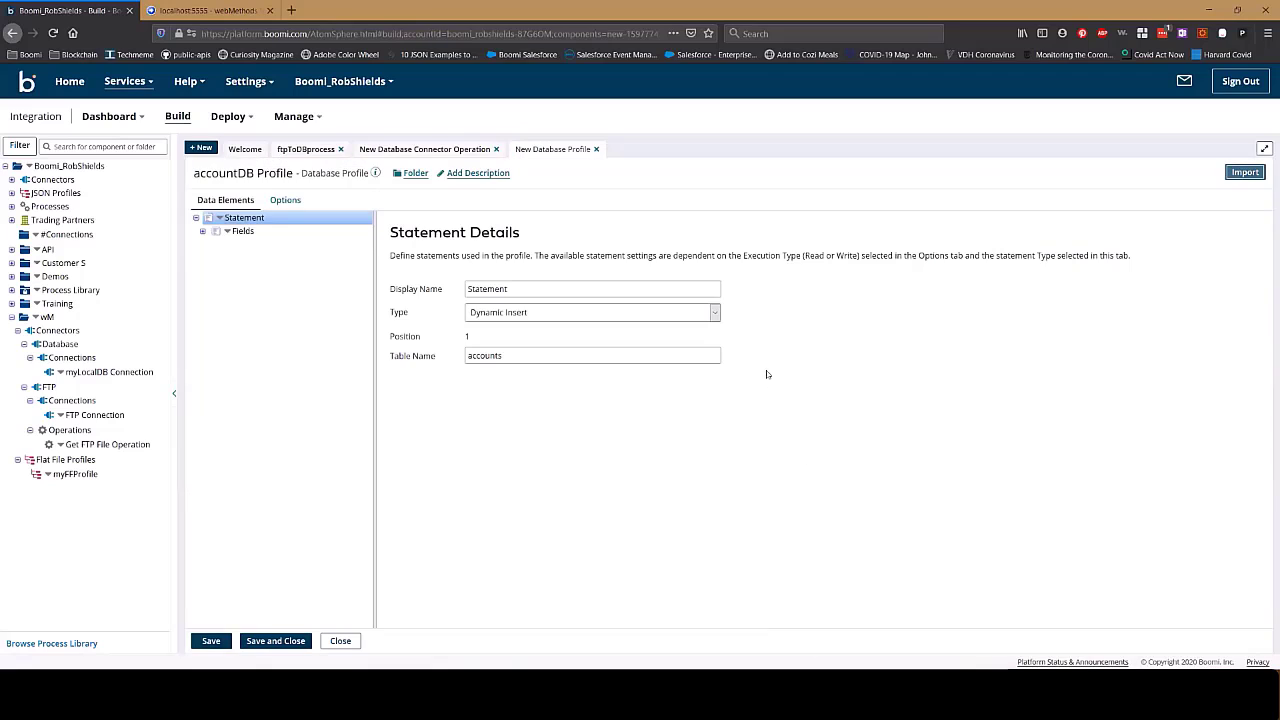
# Step: Move the name field directly below ID in the profile's field list, and save and close the profile
pyautogui.click(203, 231)
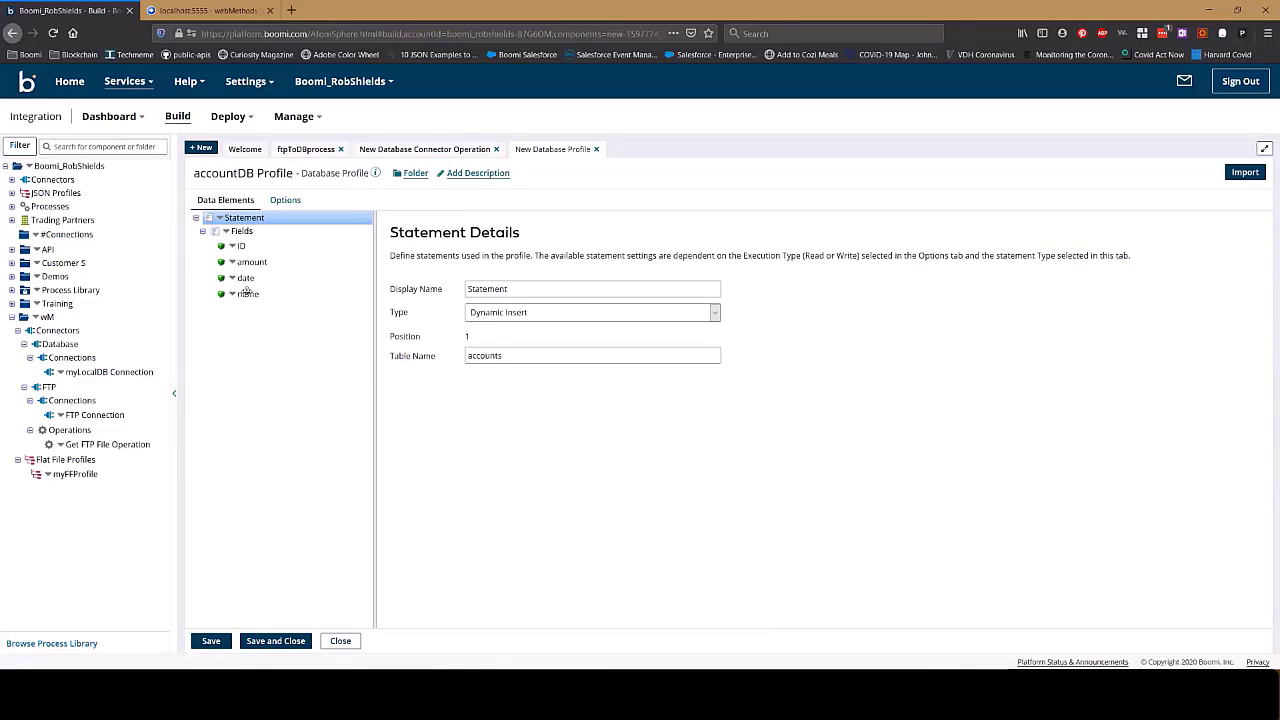
pyautogui.click(246, 293)
pyautogui.moveTo(246, 294); pyautogui.dragTo(247, 256)
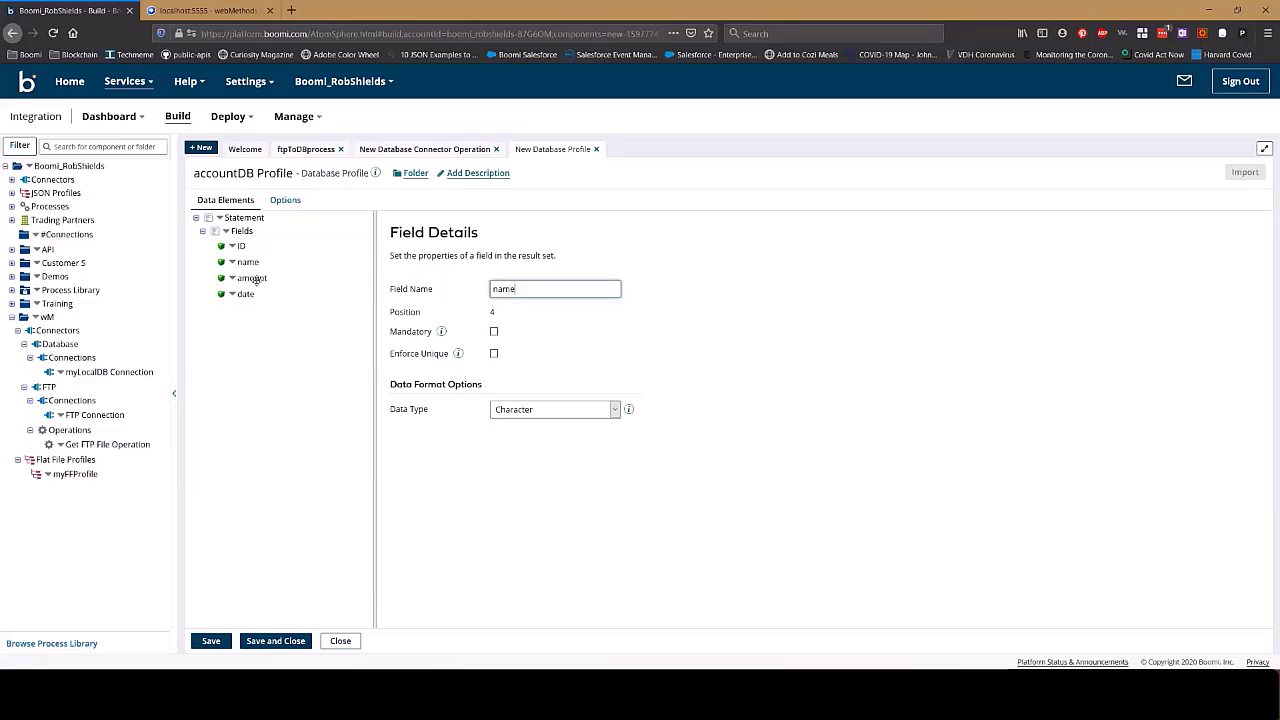
pyautogui.click(254, 643)
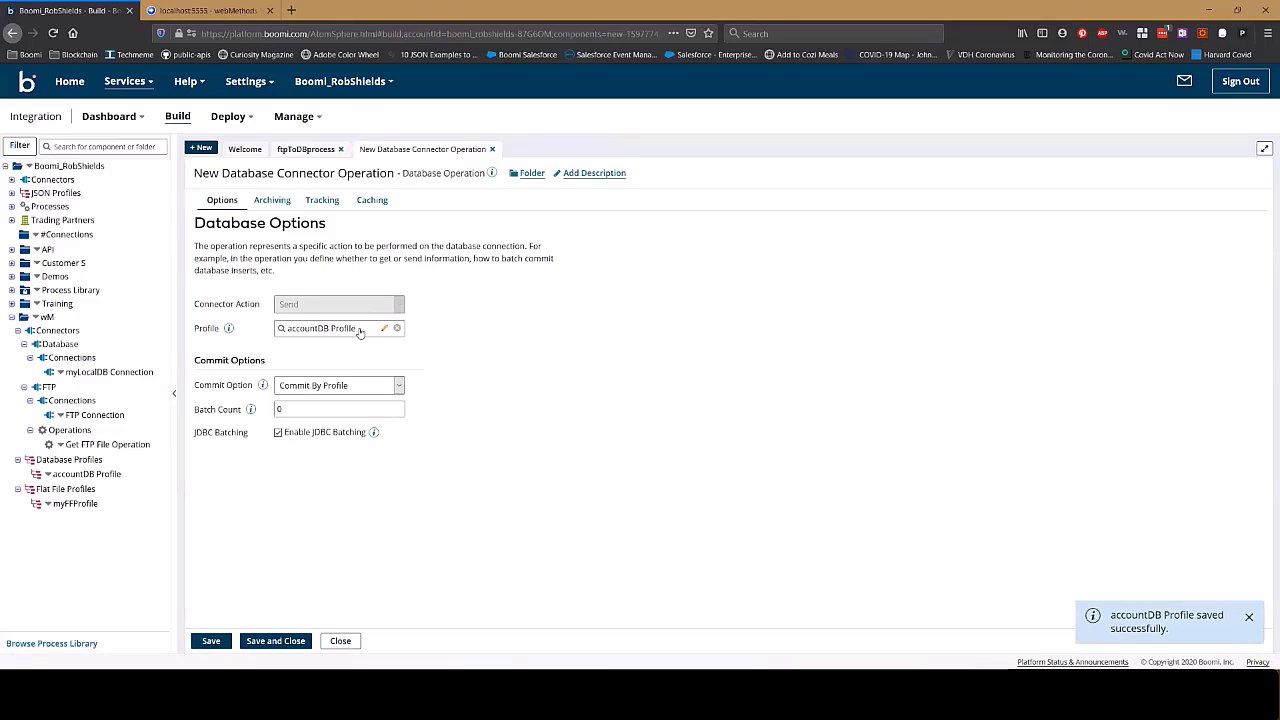
# Step: Rename the database operation as myAccount DB Operation, save and close it, and confirm the Database connector shape's settings
pyautogui.click(313, 174)
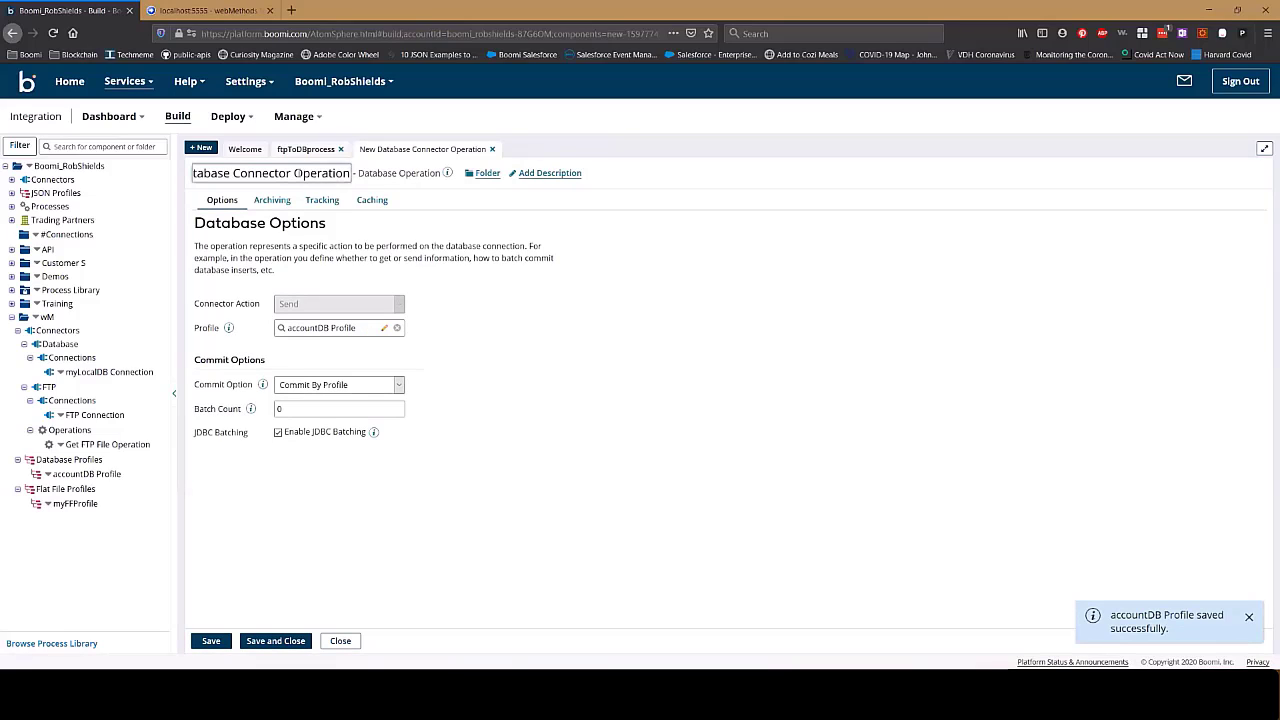
pyautogui.hotkey('ctrl', 'a')
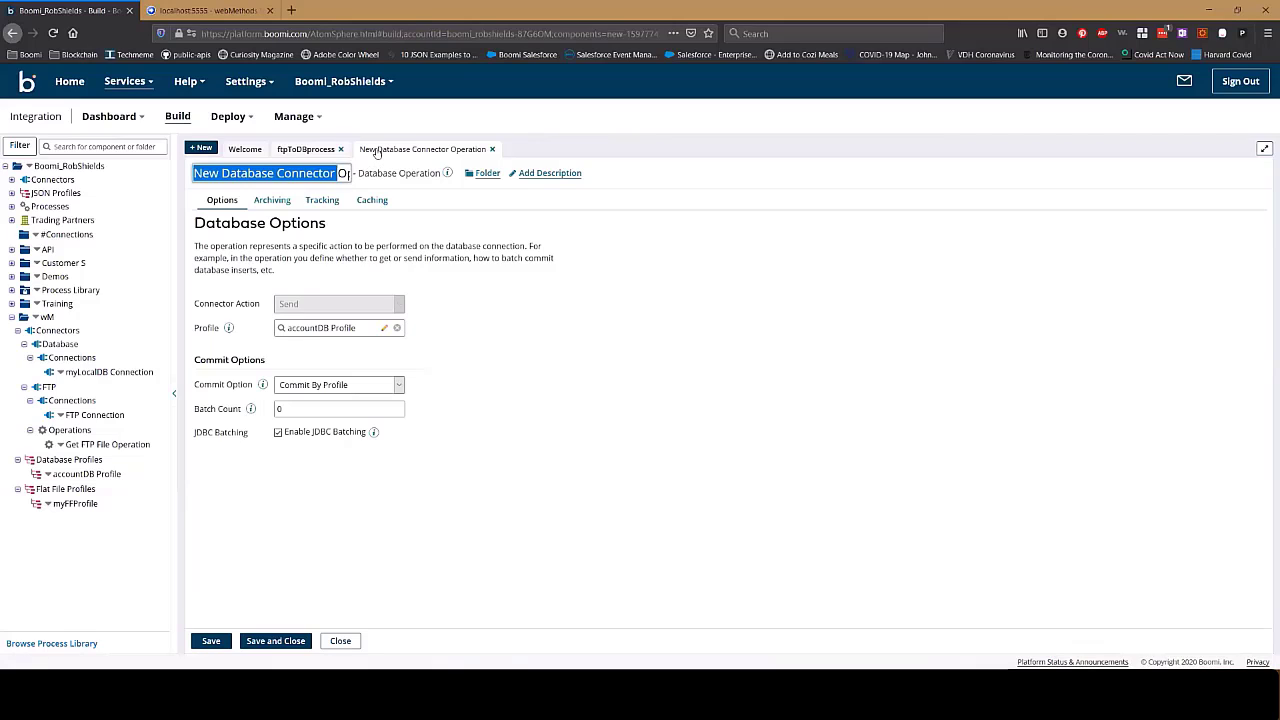
pyautogui.write('myDBOperation')
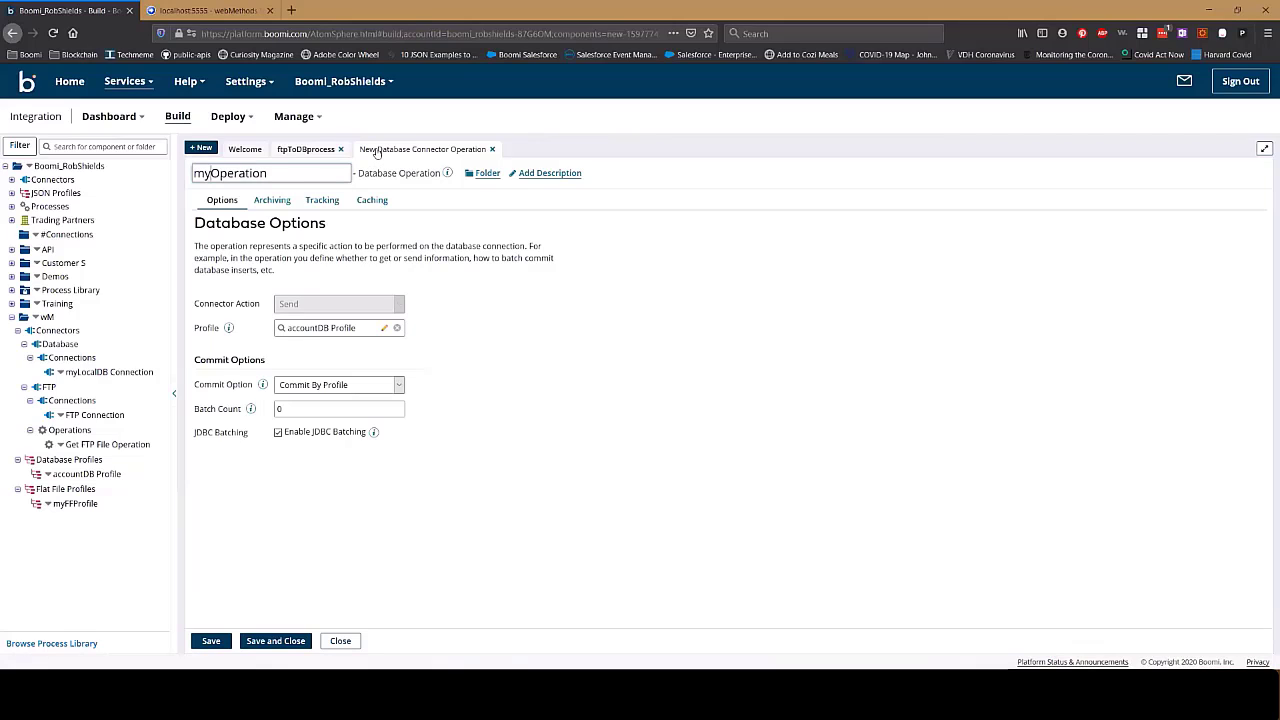
pyautogui.press('BackSpace')
pyautogui.press('BackSpace')
pyautogui.write('acc')
pyautogui.press('BackSpace')
pyautogui.press('BackSpace')
pyautogui.press('BackSpace')
pyautogui.write('Account DB')
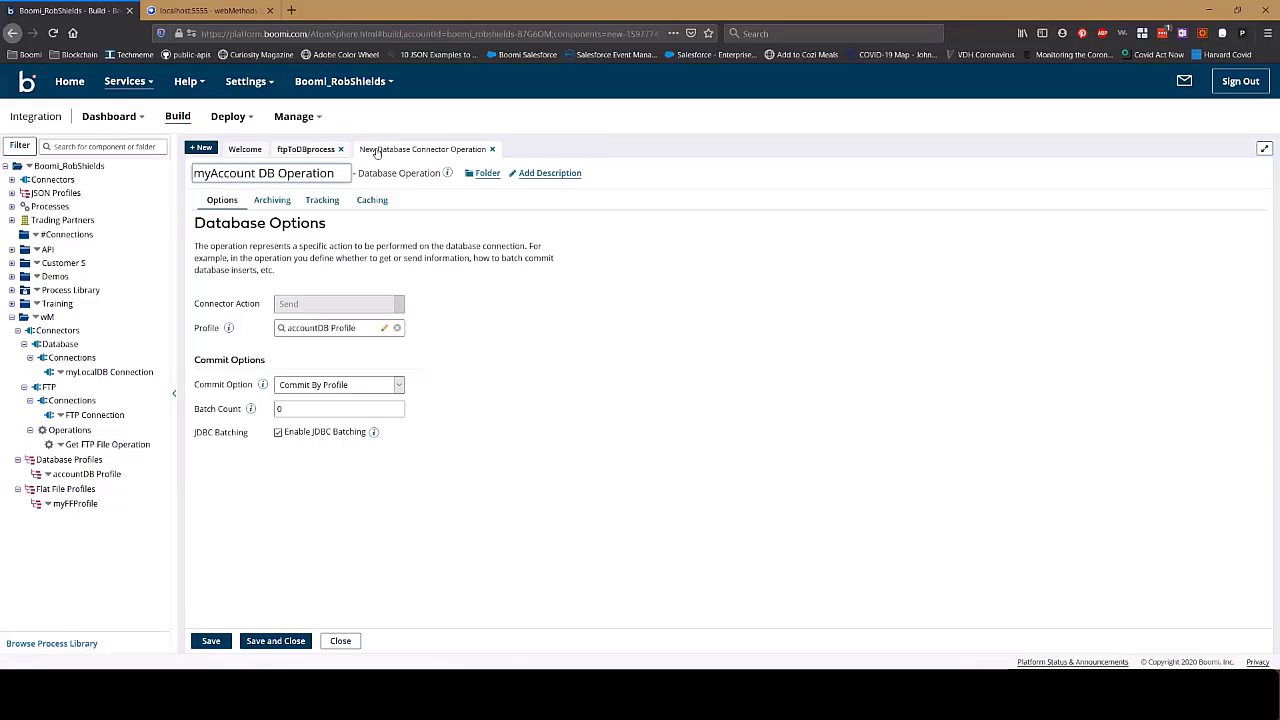
pyautogui.click(270, 640)
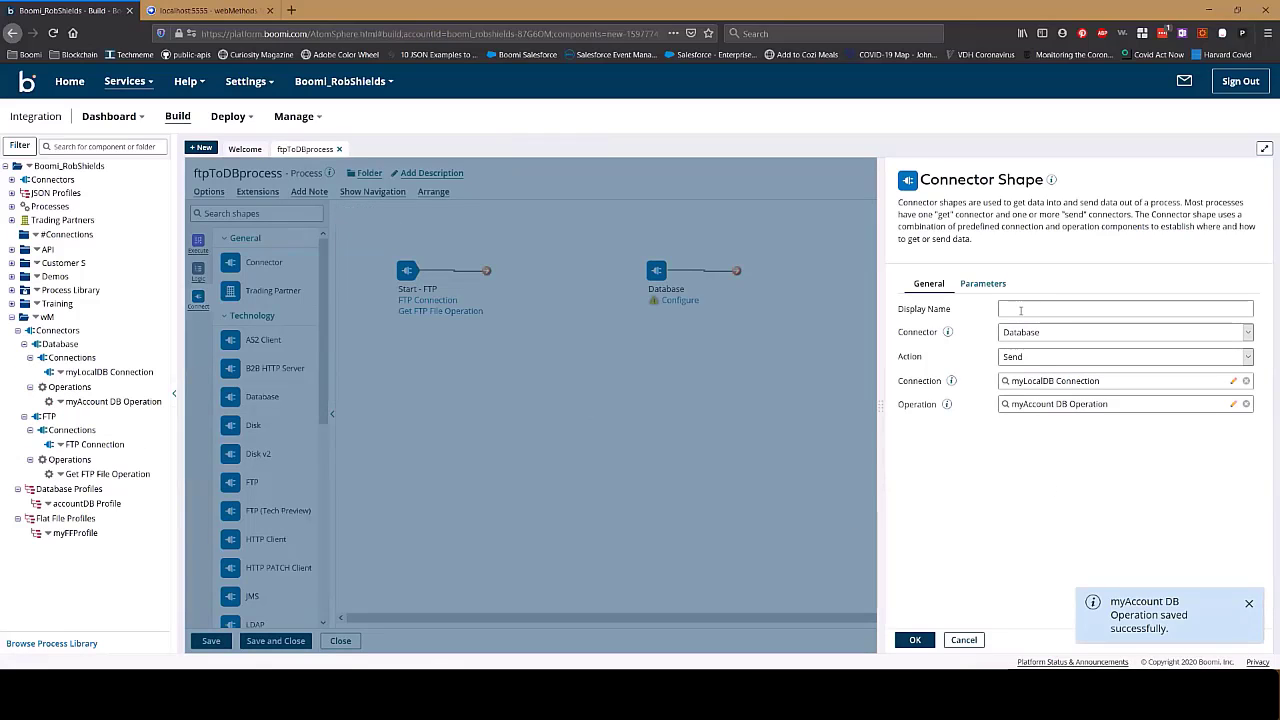
pyautogui.click(957, 640)
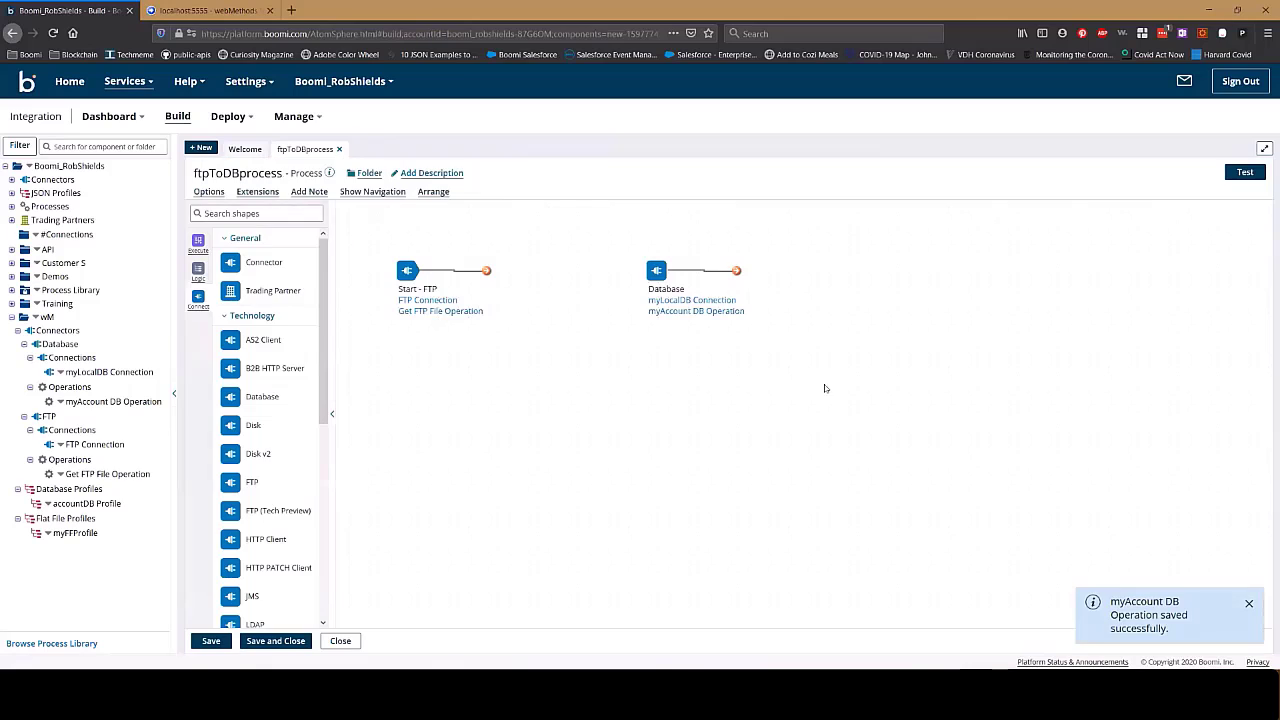
# Step: Add a Stop shape with its default options after the Database shape and connect the Database shape's path to it
pyautogui.click(198, 272)
pyautogui.moveTo(230, 386); pyautogui.dragTo(792, 264)
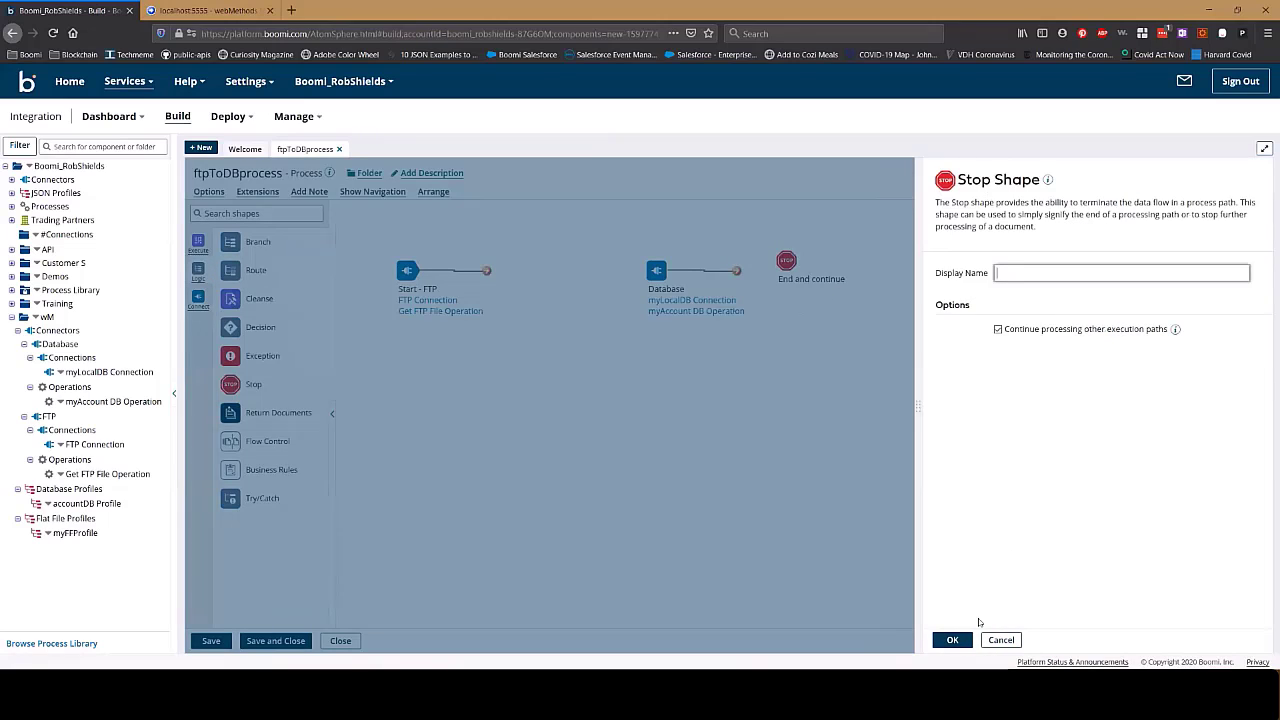
pyautogui.click(952, 640)
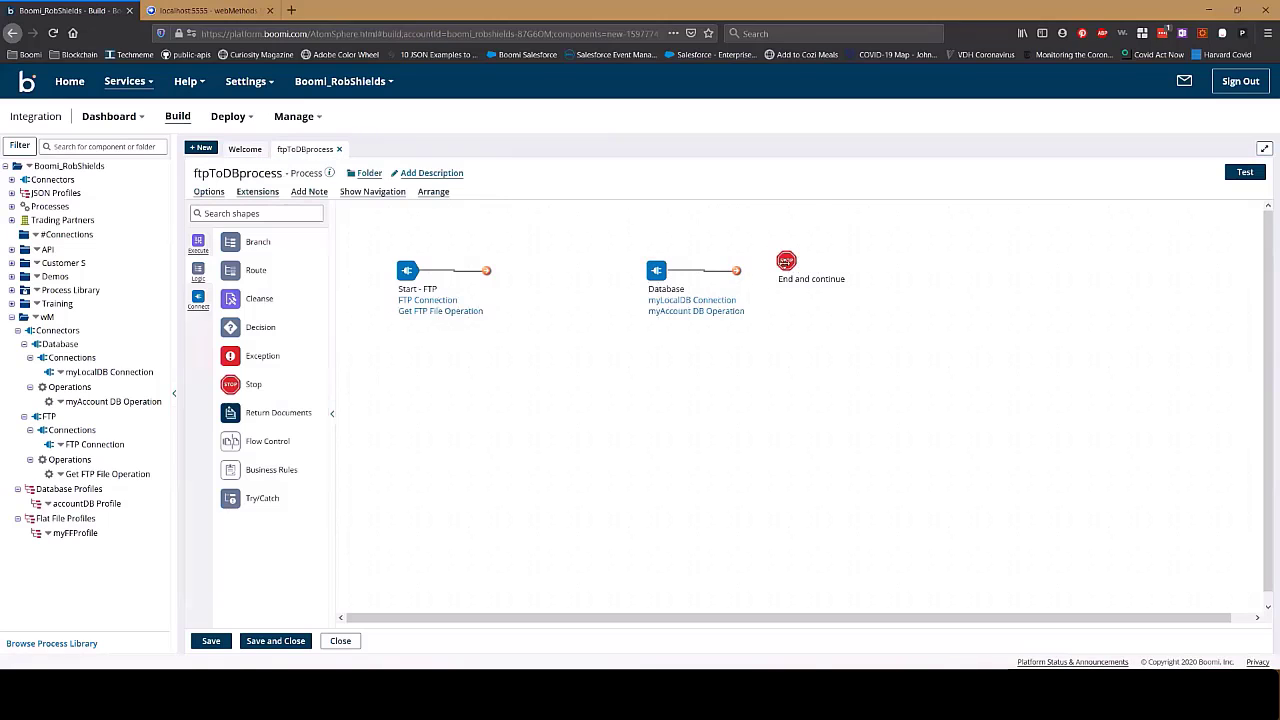
pyautogui.moveTo(736, 271); pyautogui.dragTo(786, 271)
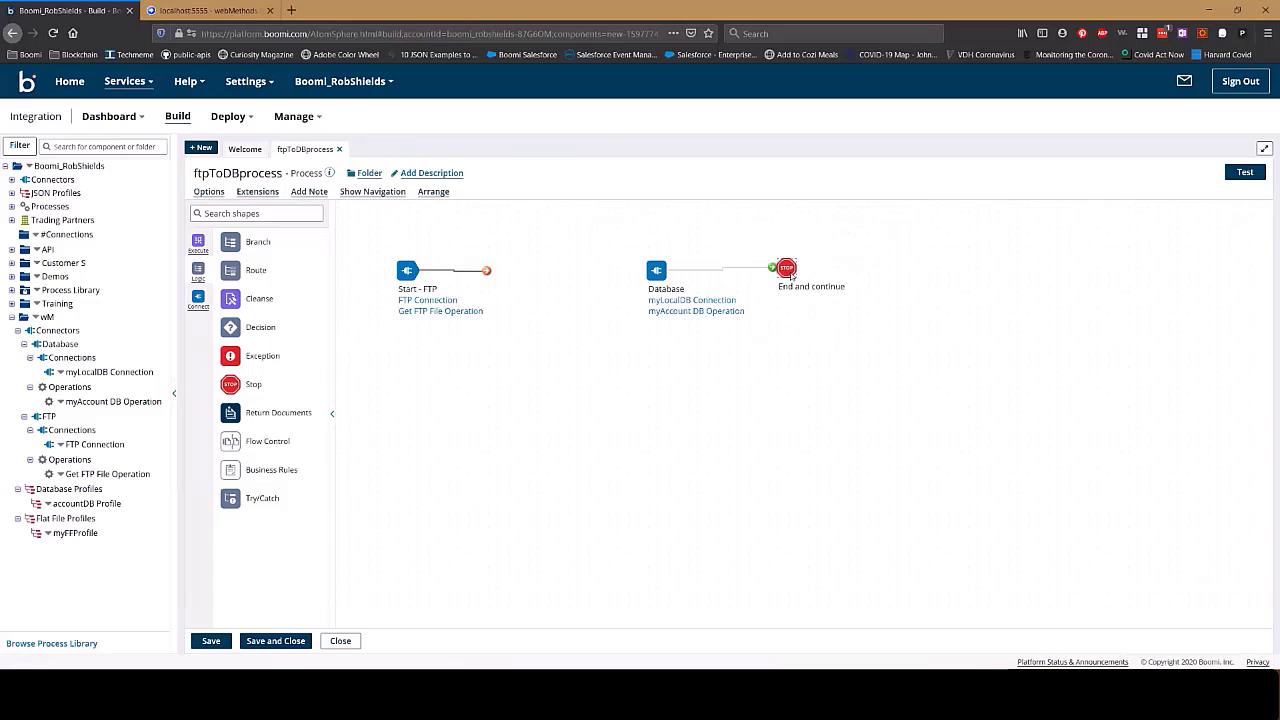
pyautogui.moveTo(420, 314)
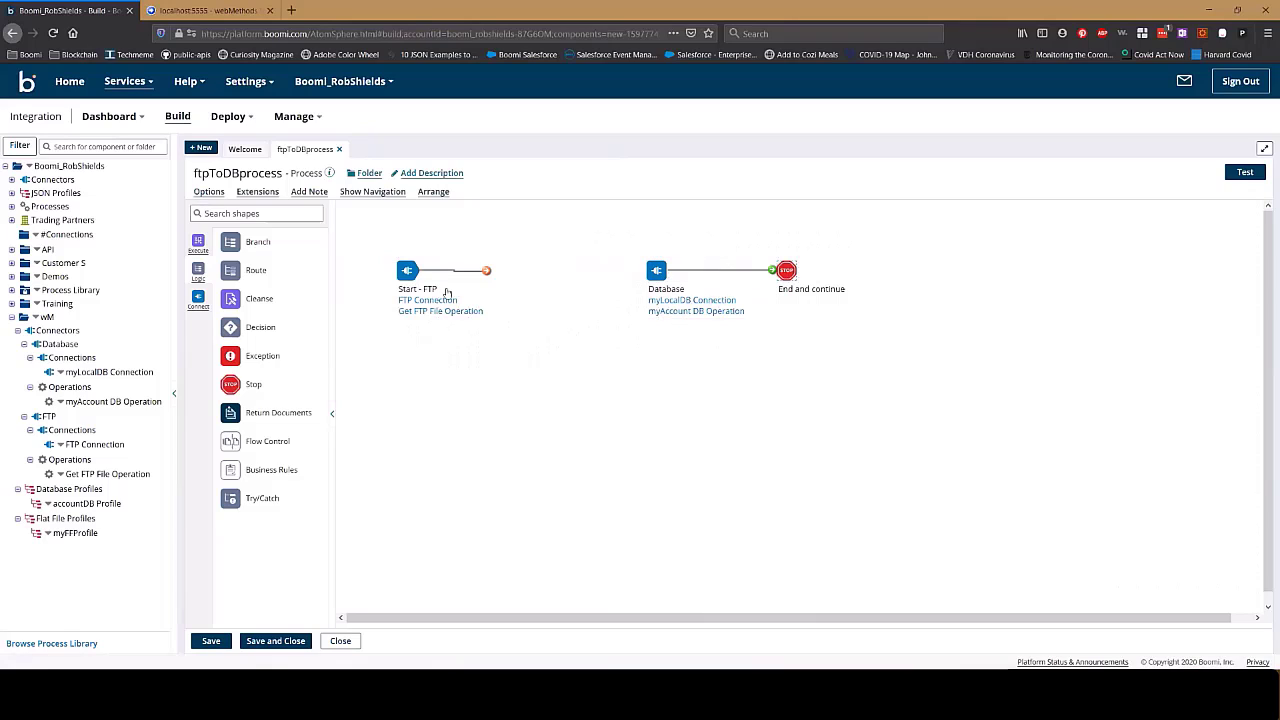
# Step: Add a Map shape between the FTP start shape and the Database shape, and create a new map for it named FTP to DB Map
pyautogui.click(192, 244)
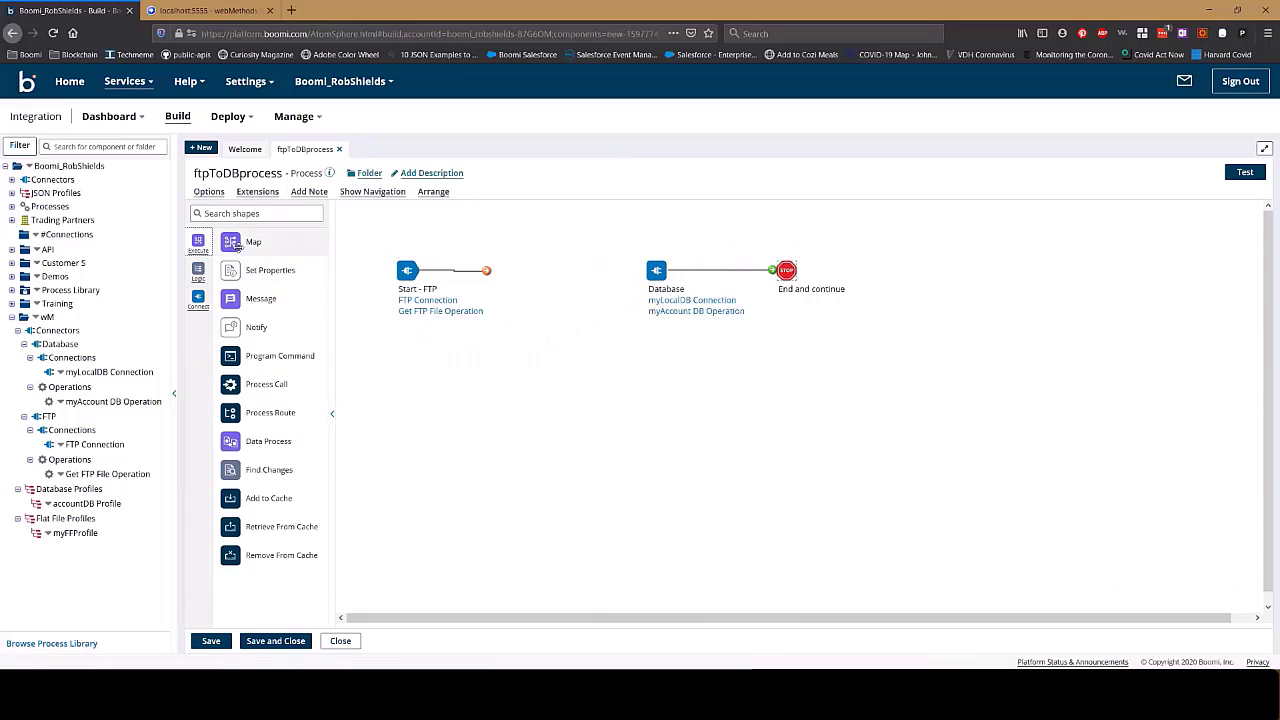
pyautogui.moveTo(250, 242); pyautogui.dragTo(540, 270)
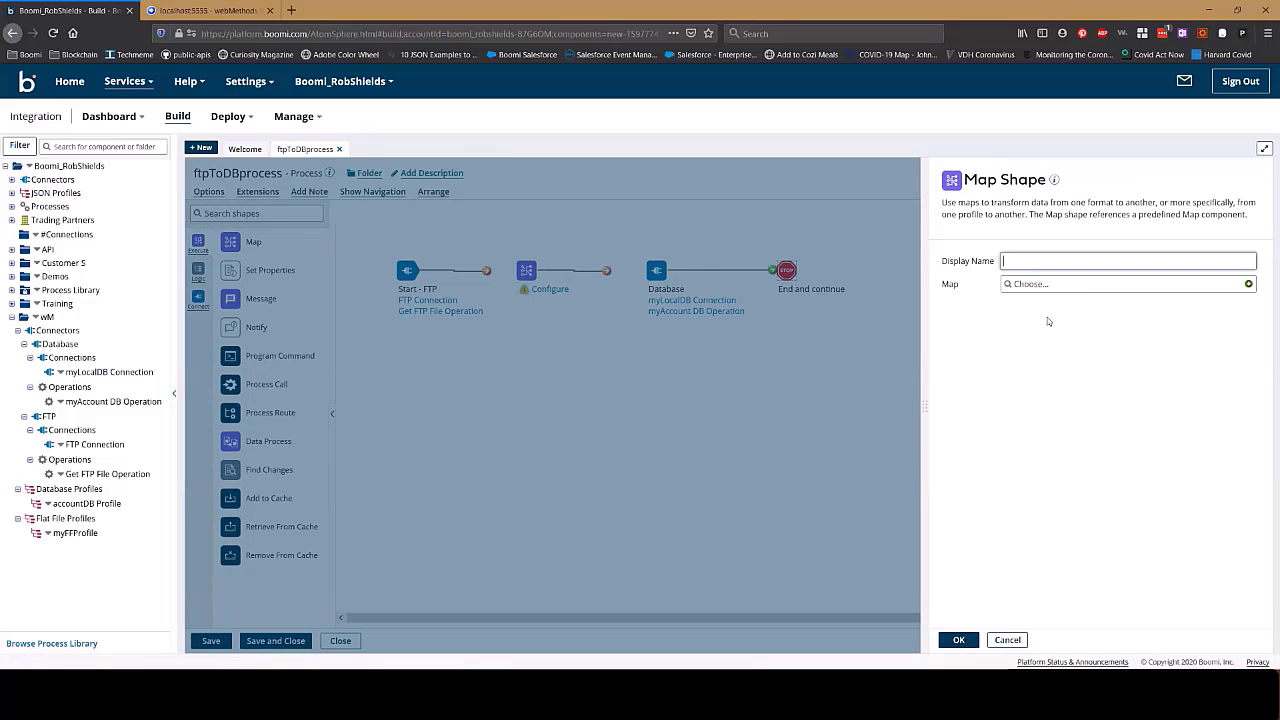
pyautogui.click(1248, 284)
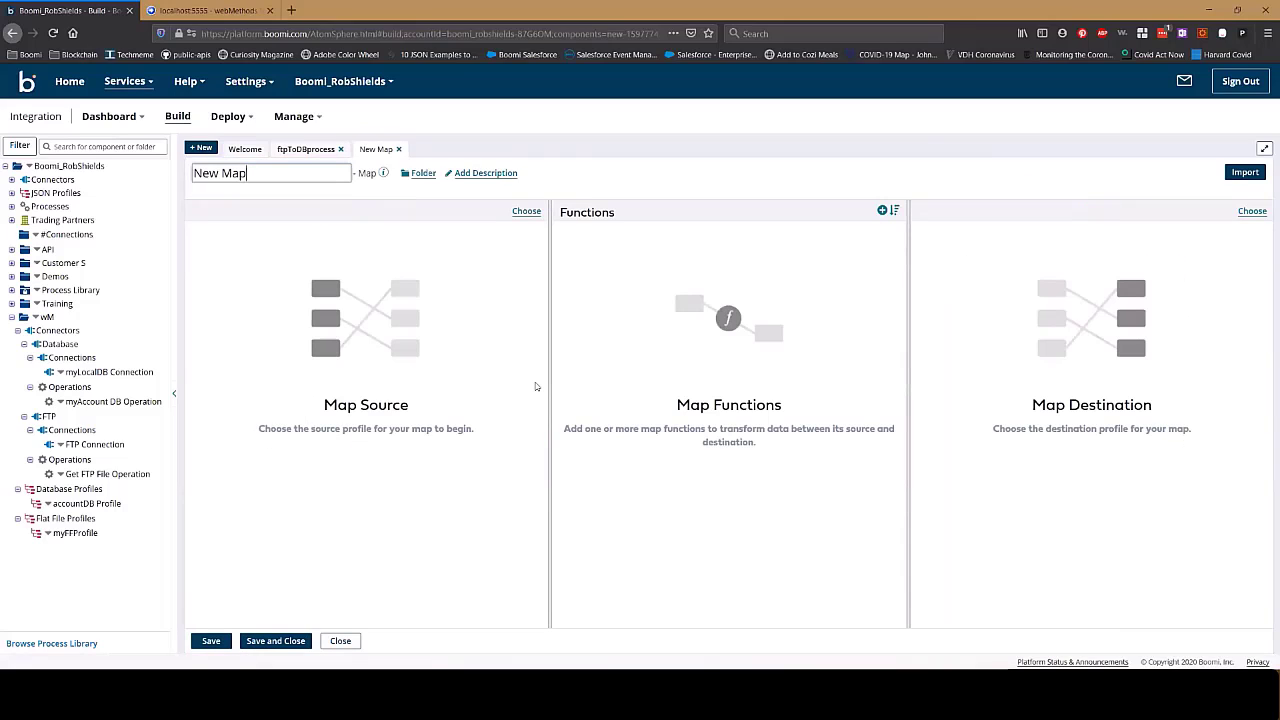
pyautogui.press('BackSpace')
pyautogui.write('FTP to DB Map')
pyautogui.press('Return')
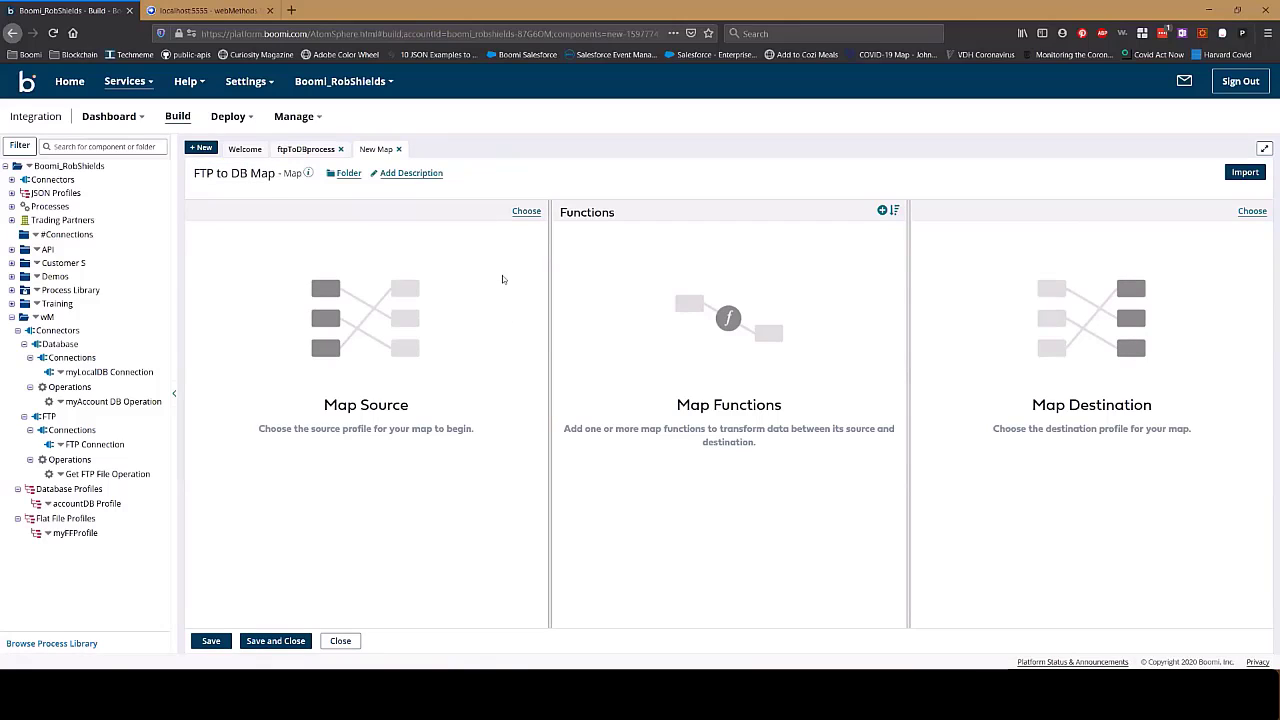
# Step: Choose the flat file profile myFFProfile from the wM folder as the map's source
pyautogui.click(526, 211)
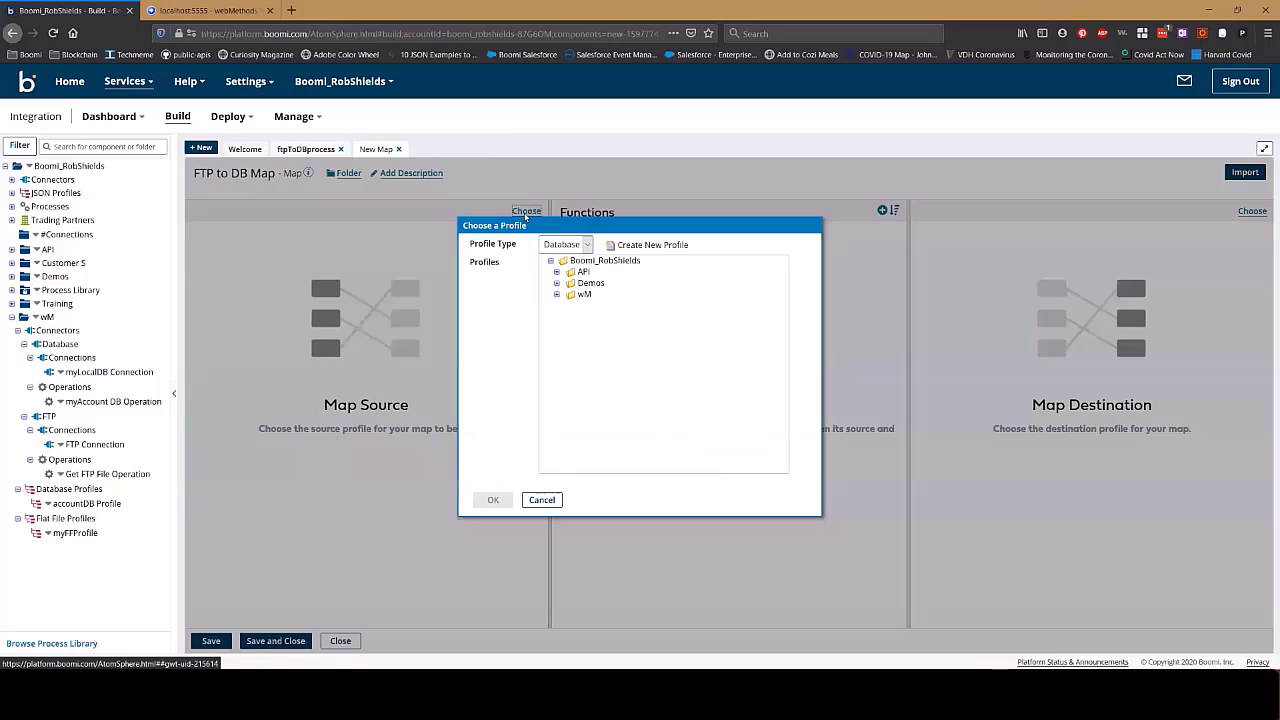
pyautogui.click(562, 248)
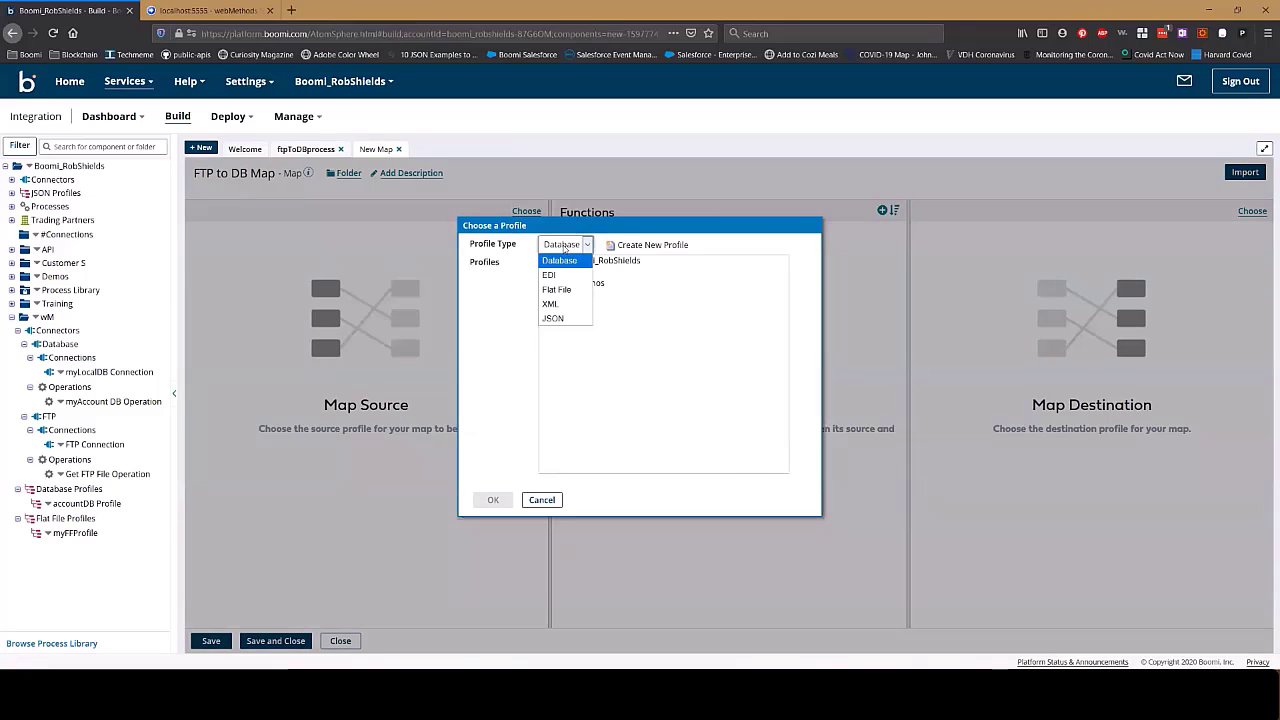
pyautogui.click(566, 287)
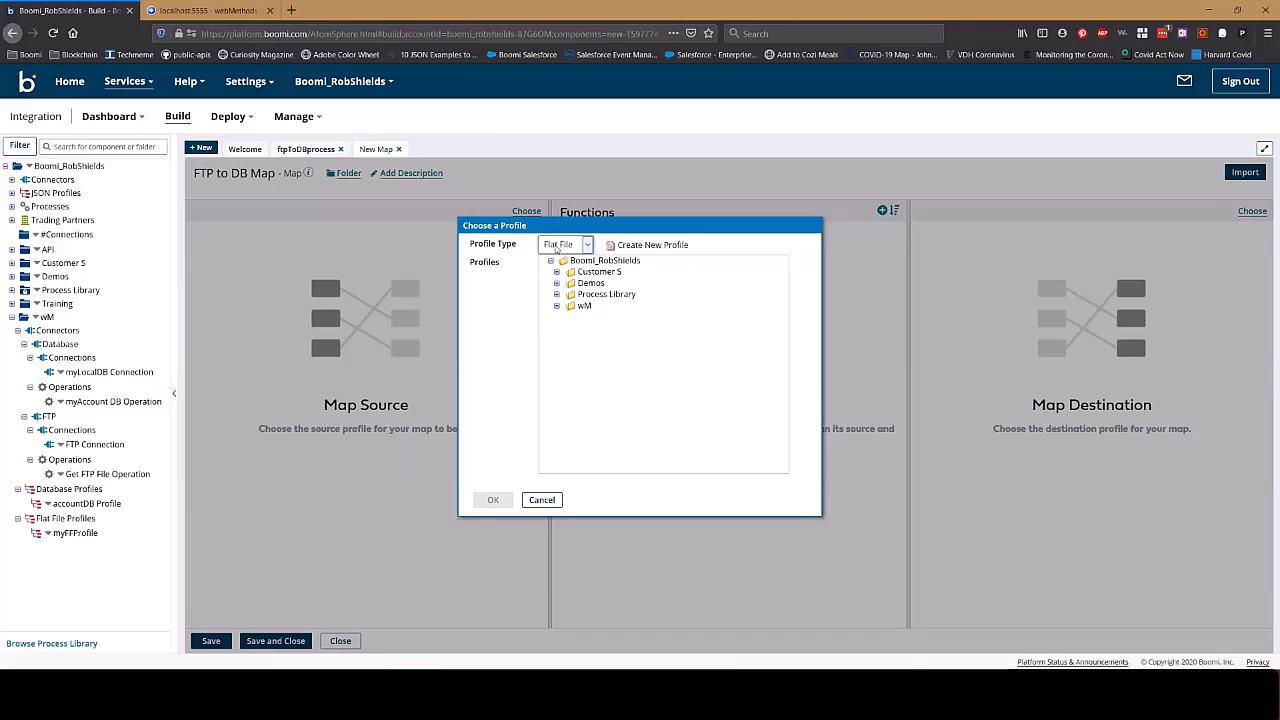
pyautogui.click(556, 306)
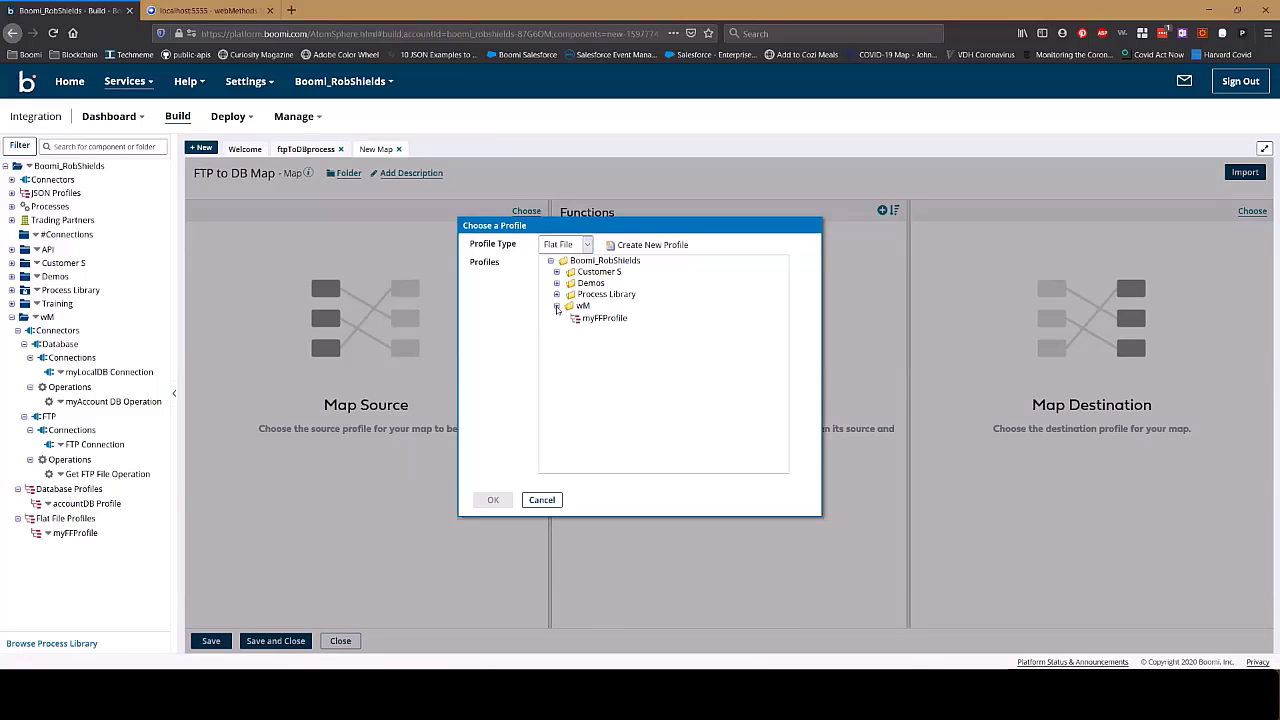
pyautogui.click(596, 320)
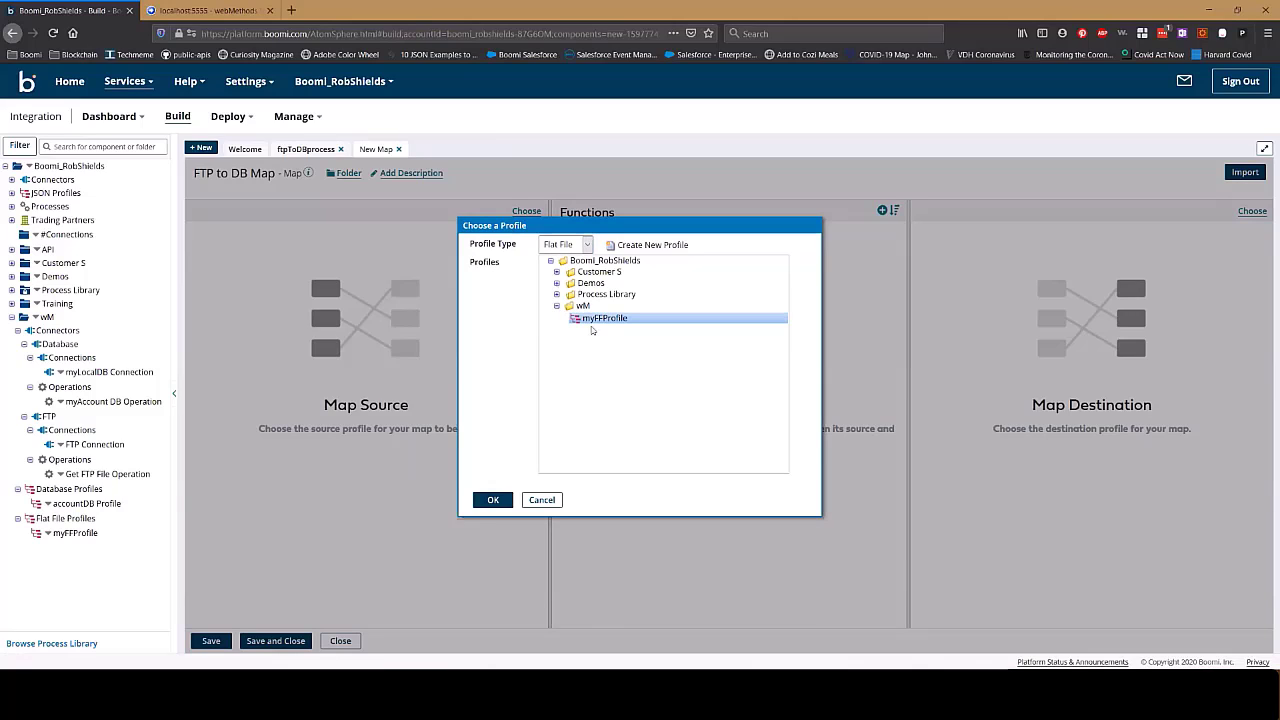
pyautogui.click(493, 500)
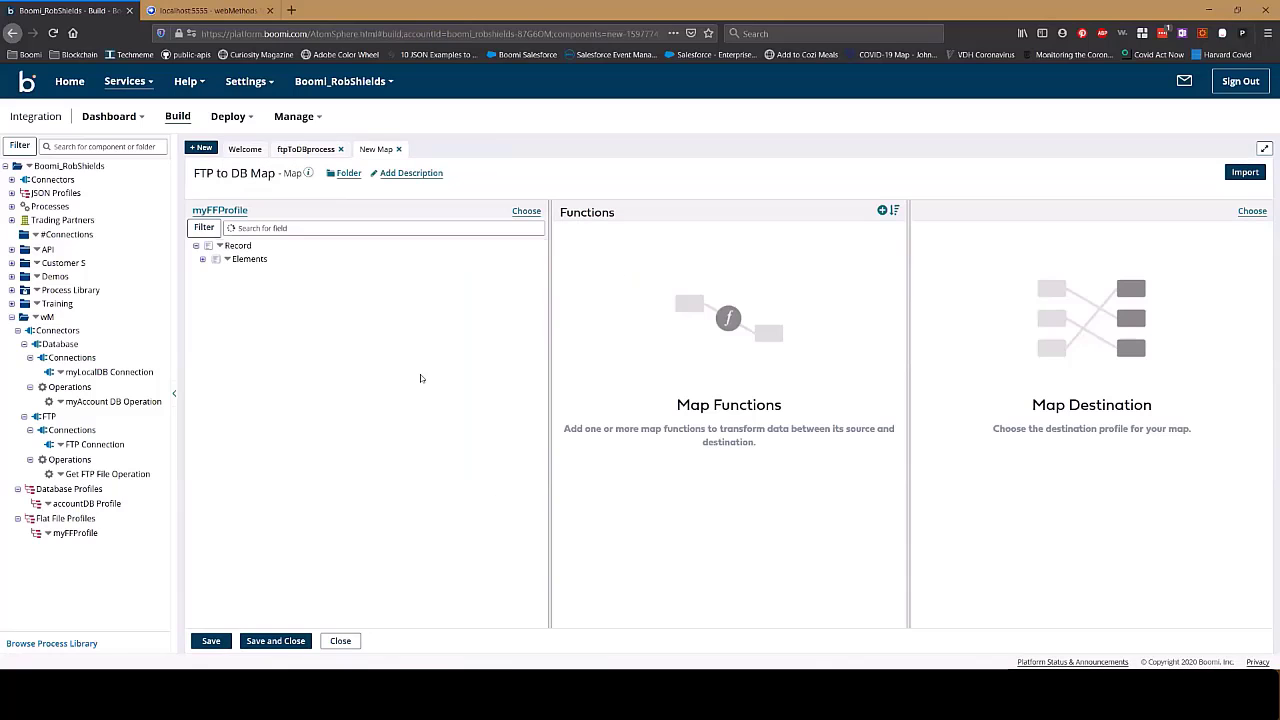
# Step: Choose accountDB Profile from the wM folder as the map's destination, and expand the fields of both profiles
pyautogui.click(1252, 211)
pyautogui.click(556, 294)
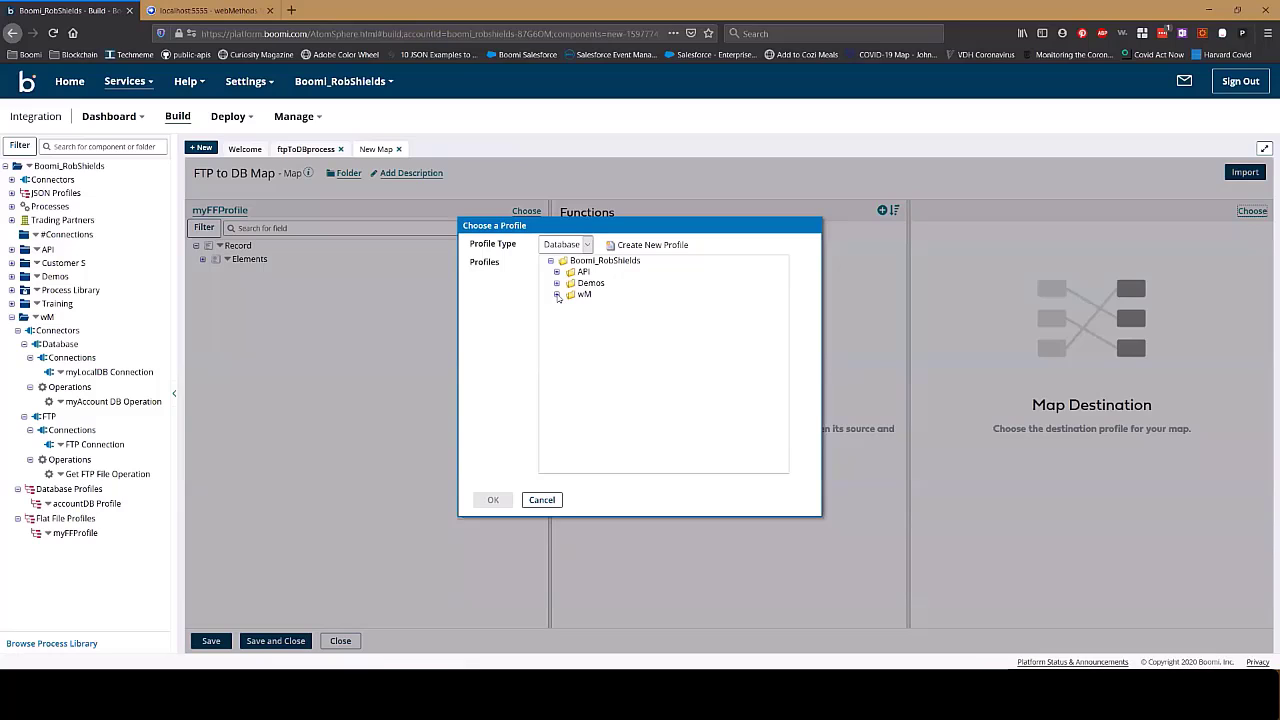
pyautogui.click(611, 308)
pyautogui.click(493, 501)
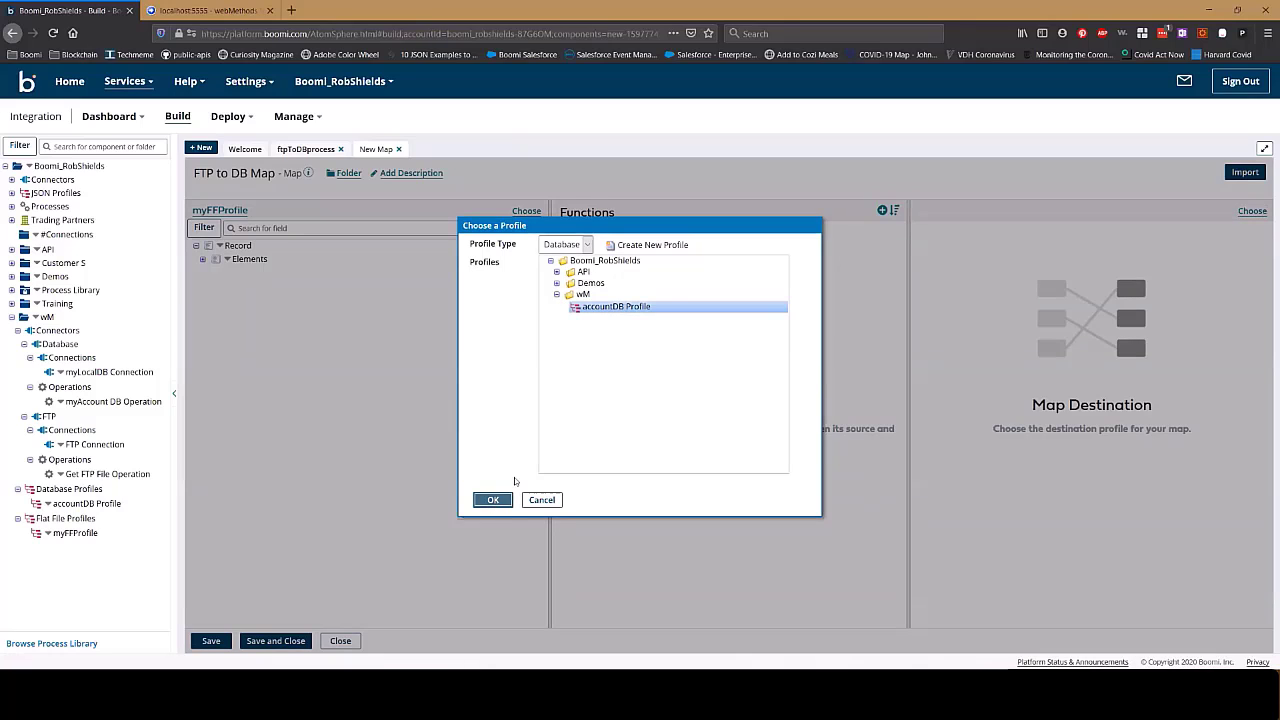
pyautogui.click(202, 259)
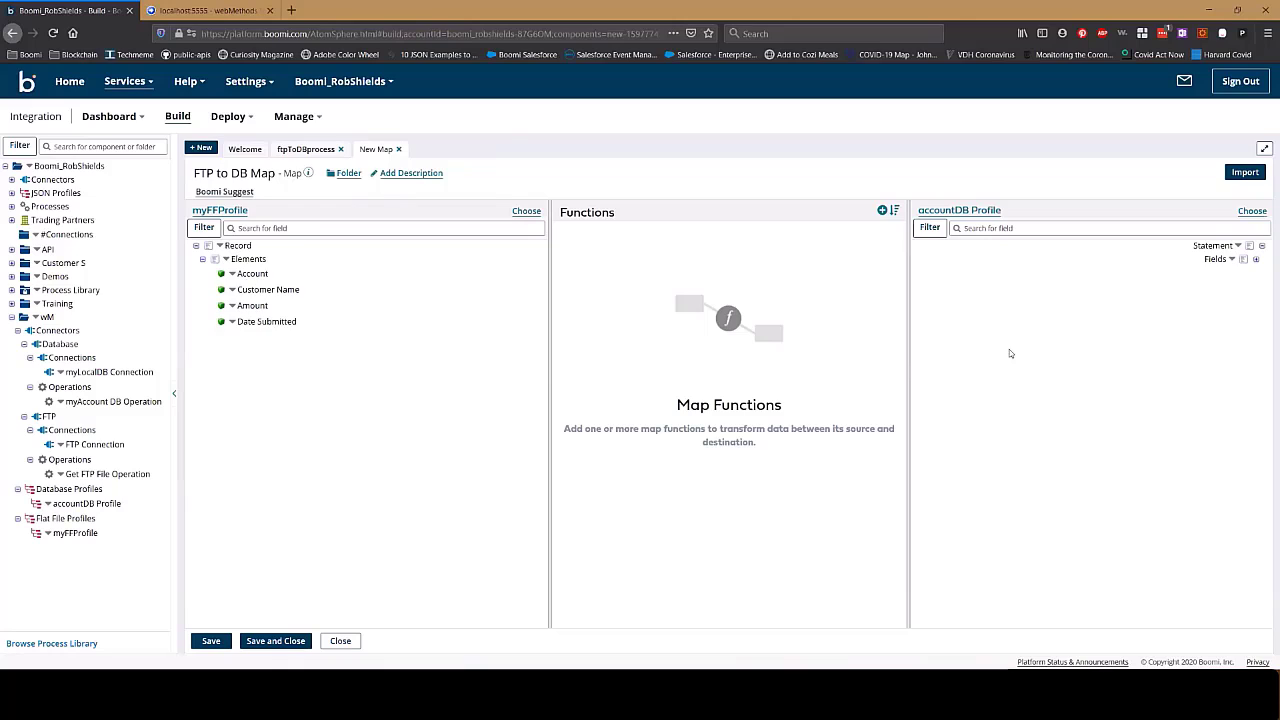
pyautogui.click(1256, 259)
pyautogui.moveTo(253, 273); pyautogui.dragTo(458, 370)
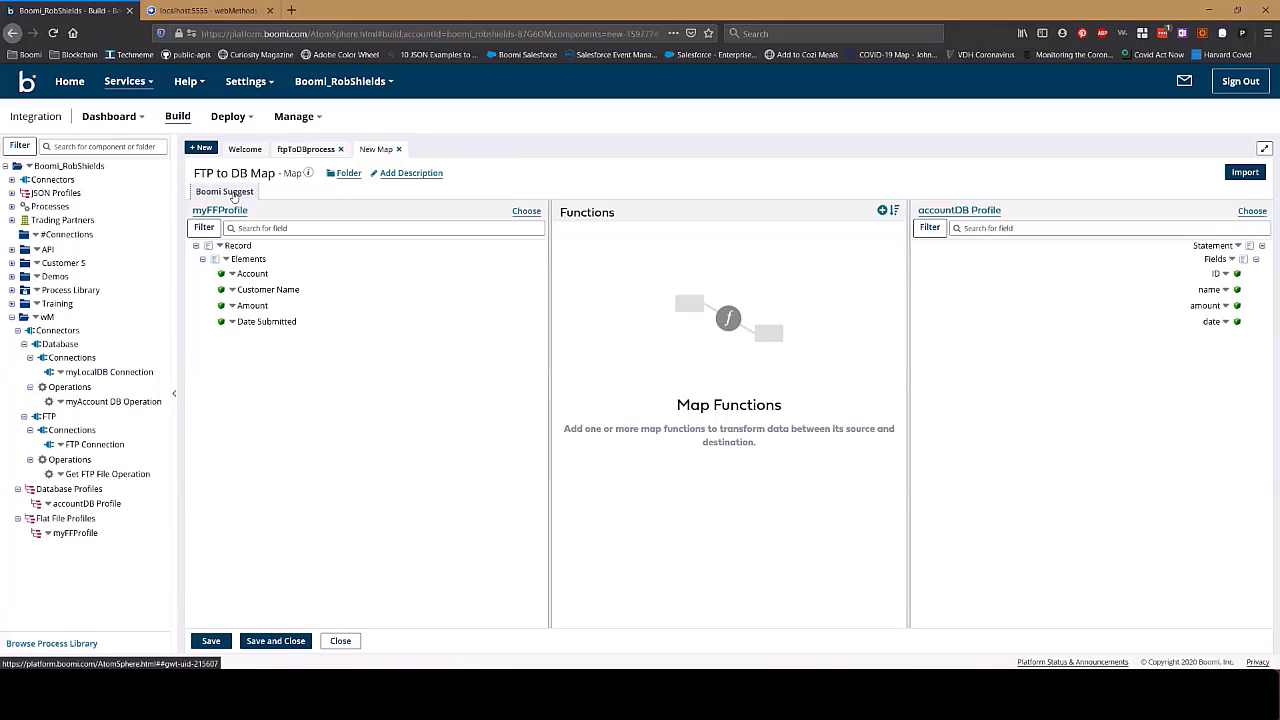
# Step: Run Boomi Suggest on the map, exclude the suggestion for ID, and set the date field's source to Date Submitted
pyautogui.click(233, 195)
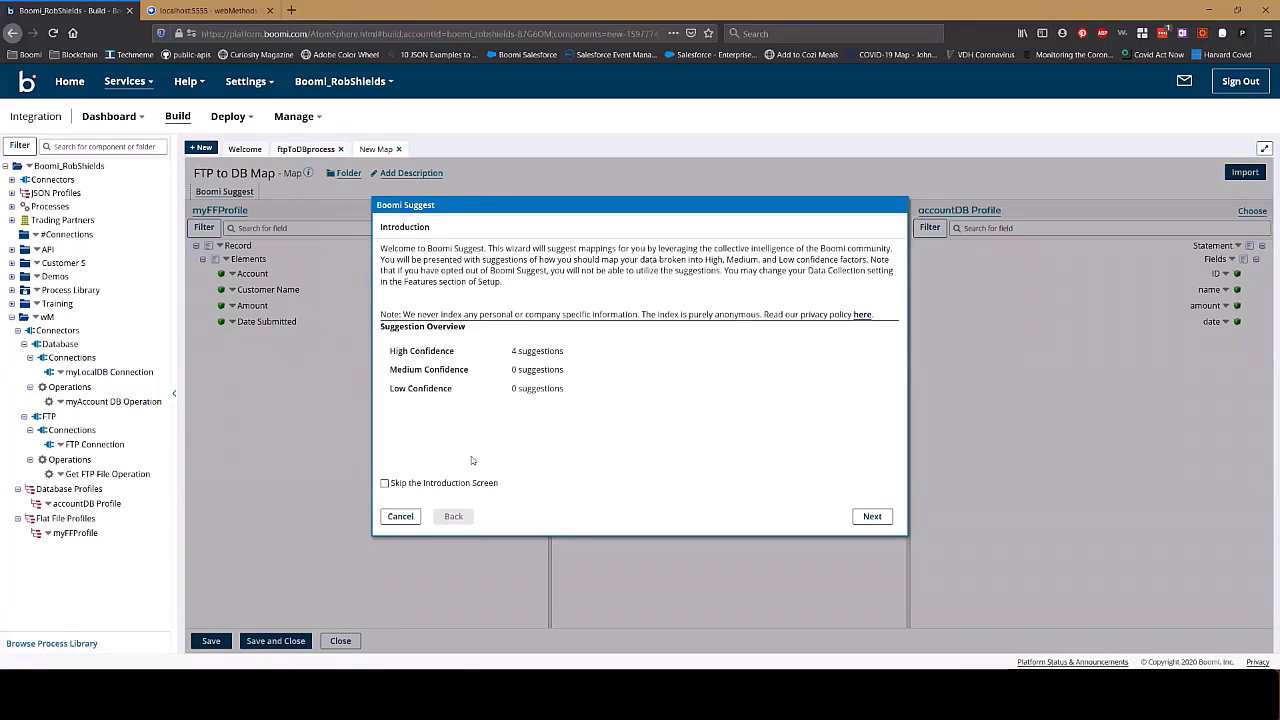
pyautogui.click(874, 516)
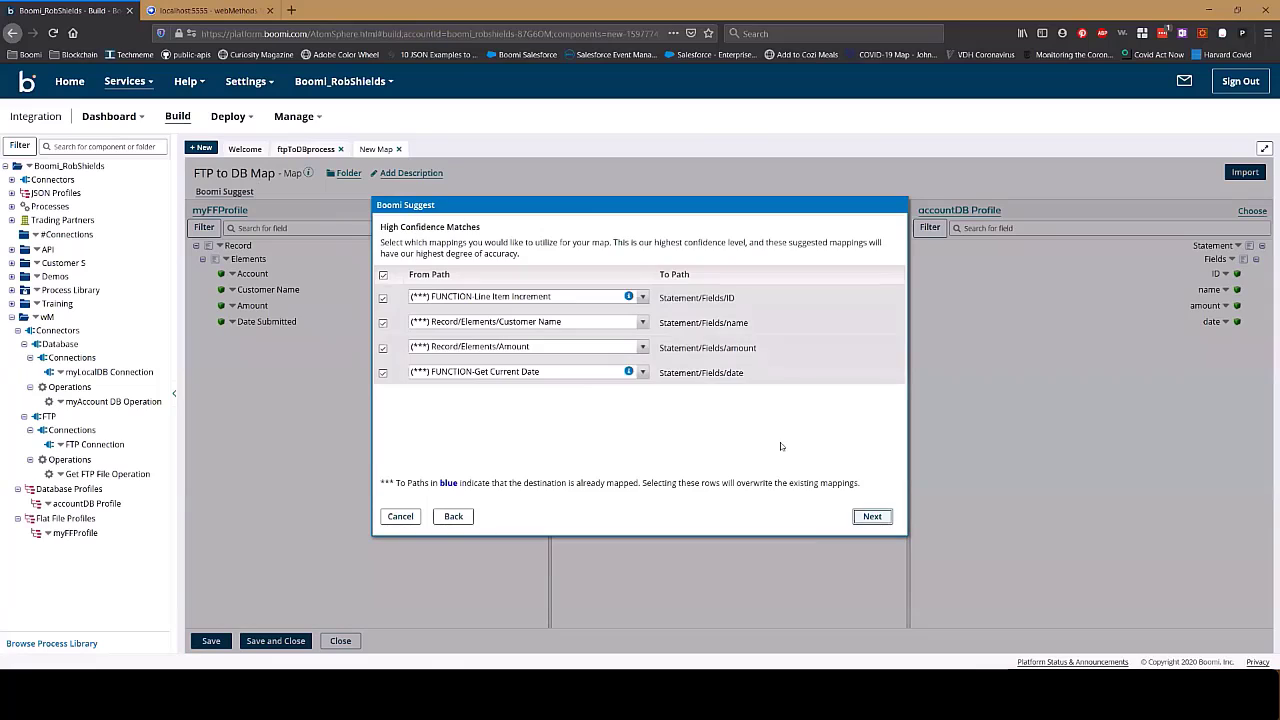
pyautogui.click(643, 298)
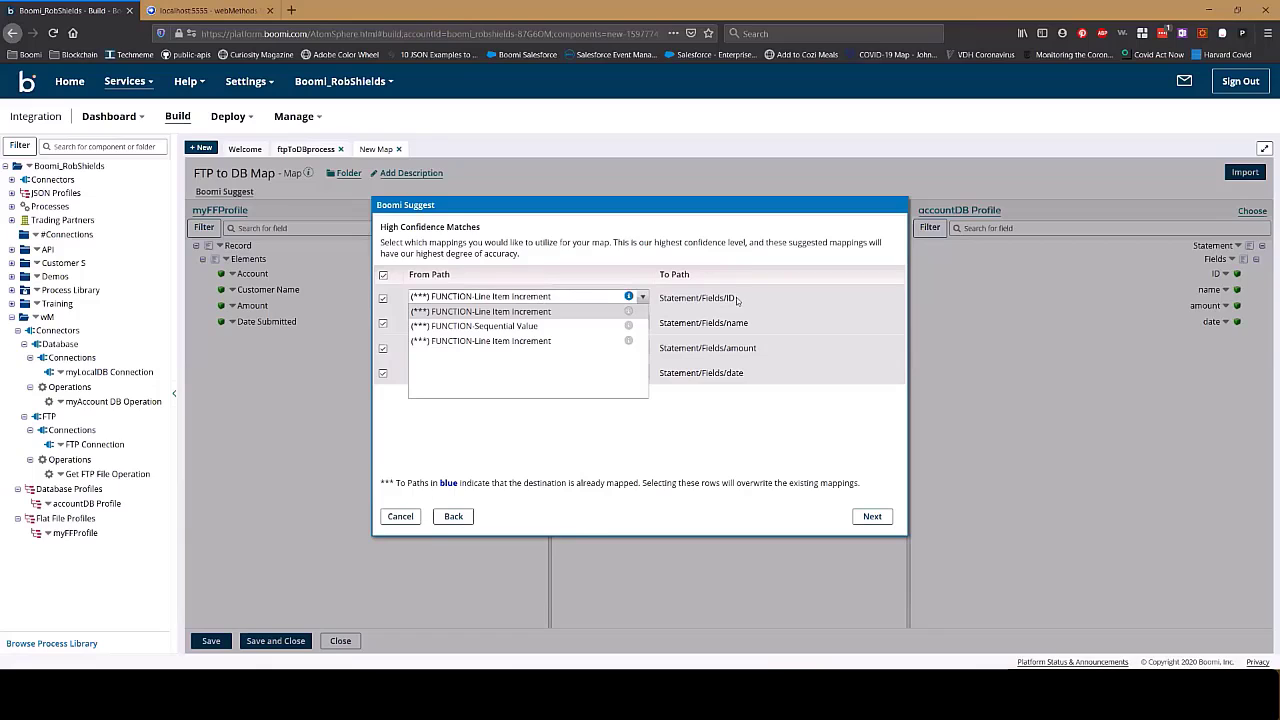
pyautogui.click(643, 298)
pyautogui.click(382, 299)
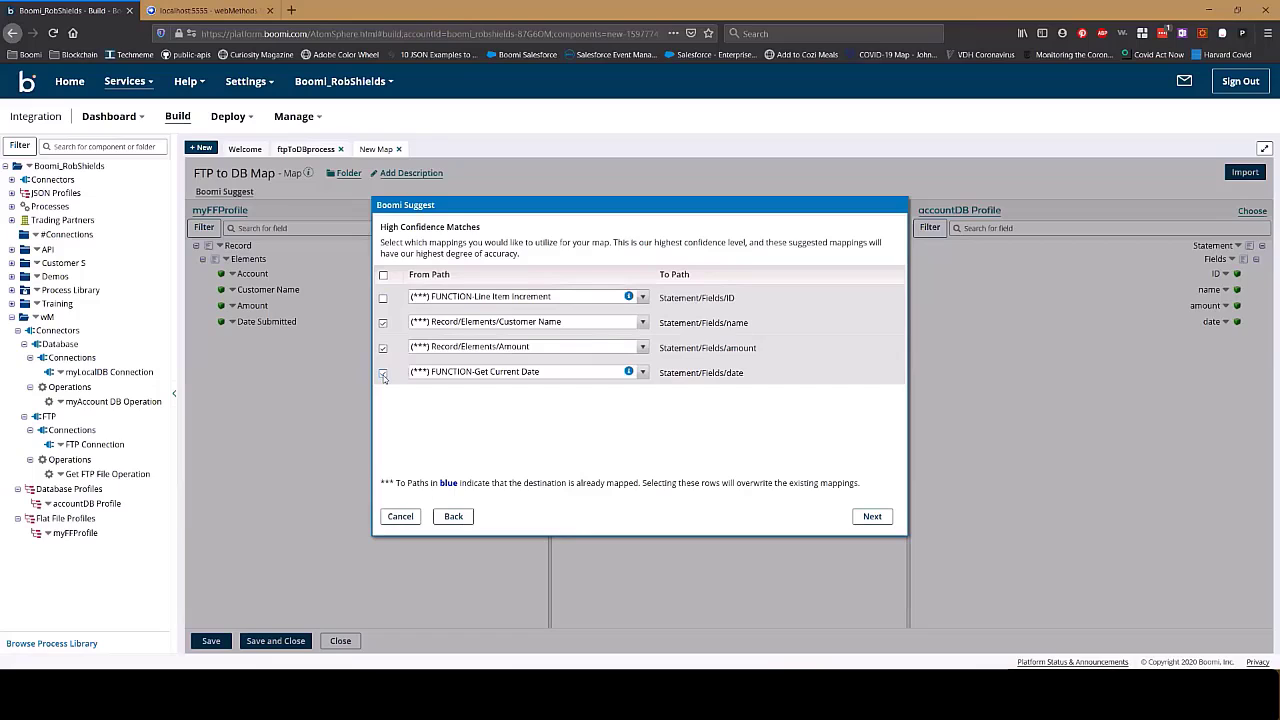
pyautogui.click(645, 372)
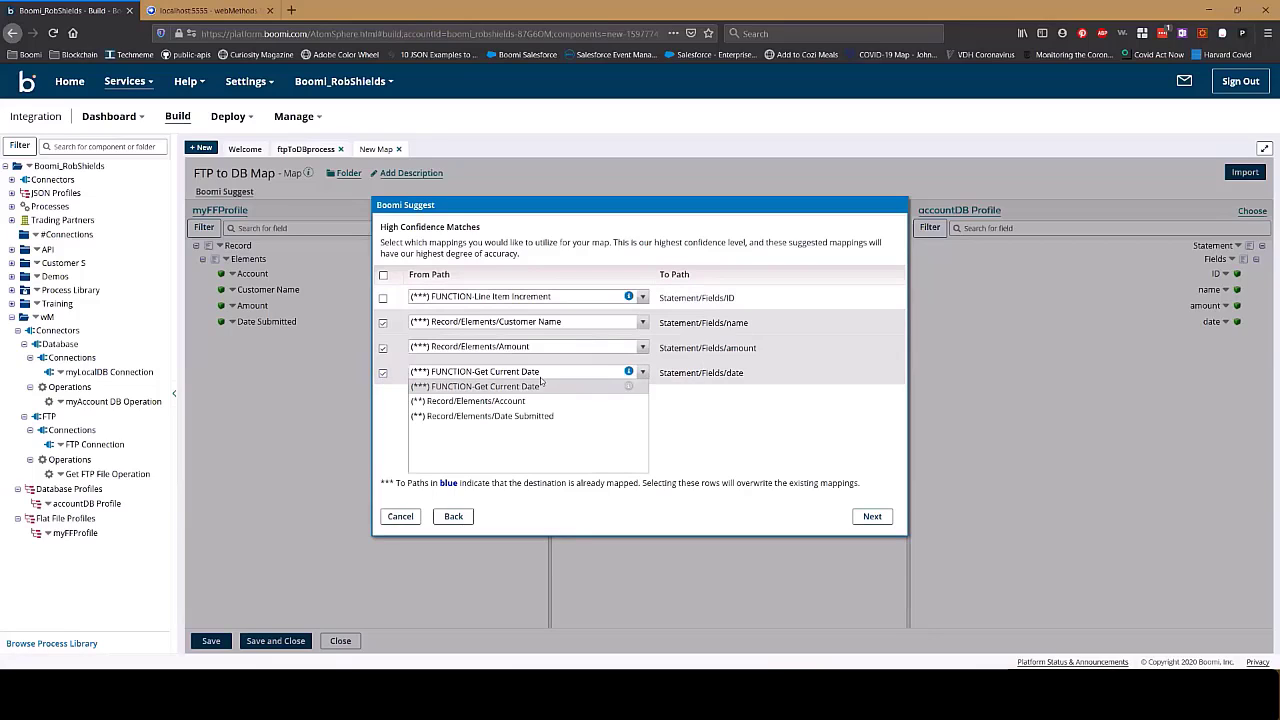
pyautogui.click(516, 416)
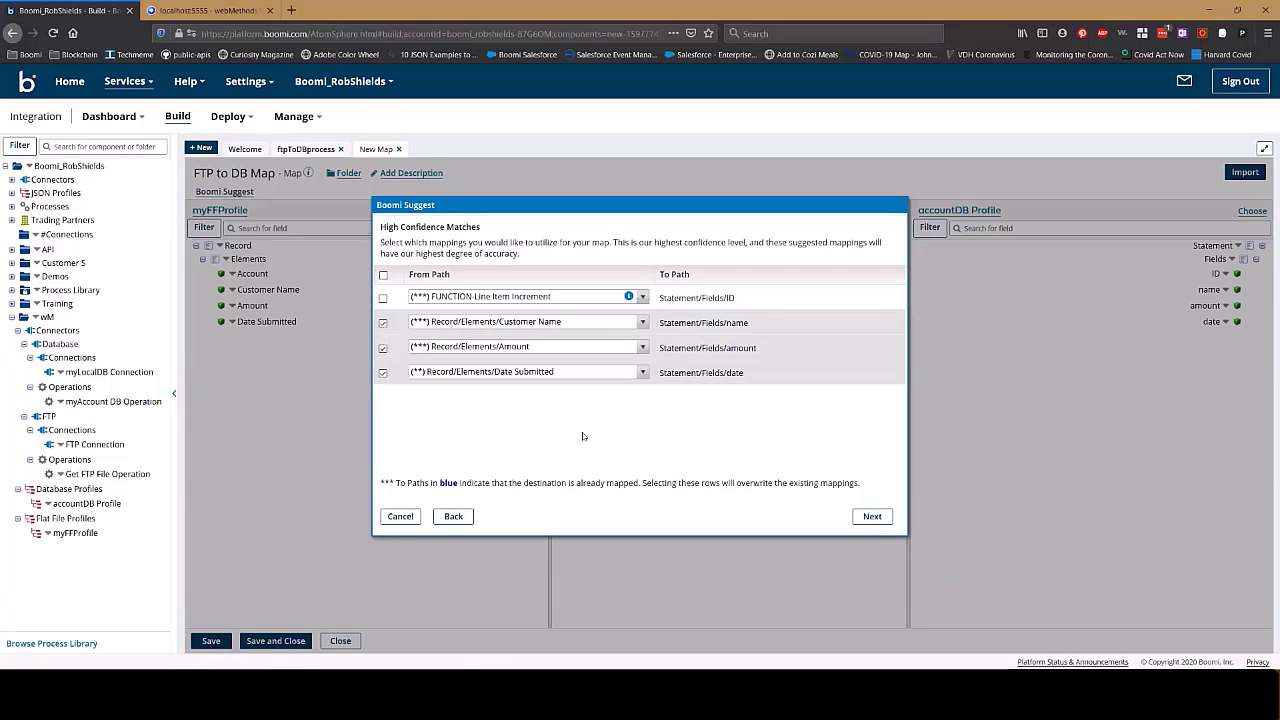
# Step: Apply the selected mapping suggestions and map the source Account field to the destination ID field
pyautogui.click(868, 518)
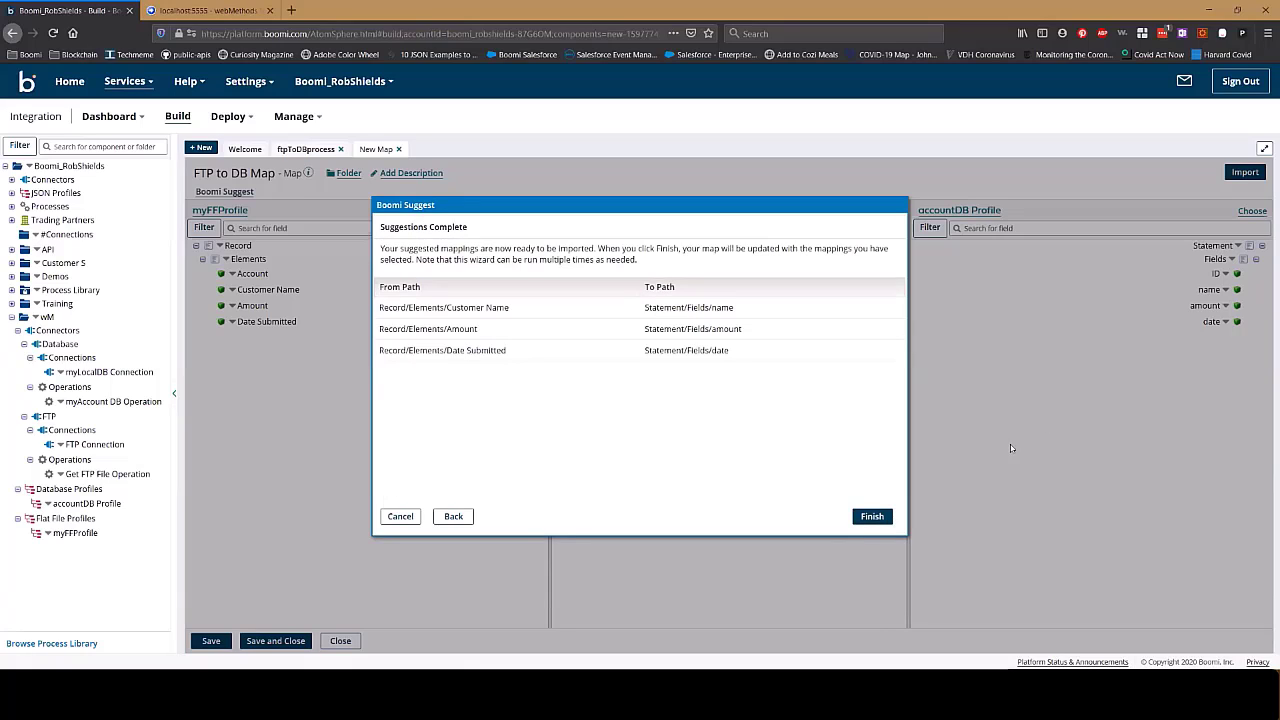
pyautogui.click(878, 517)
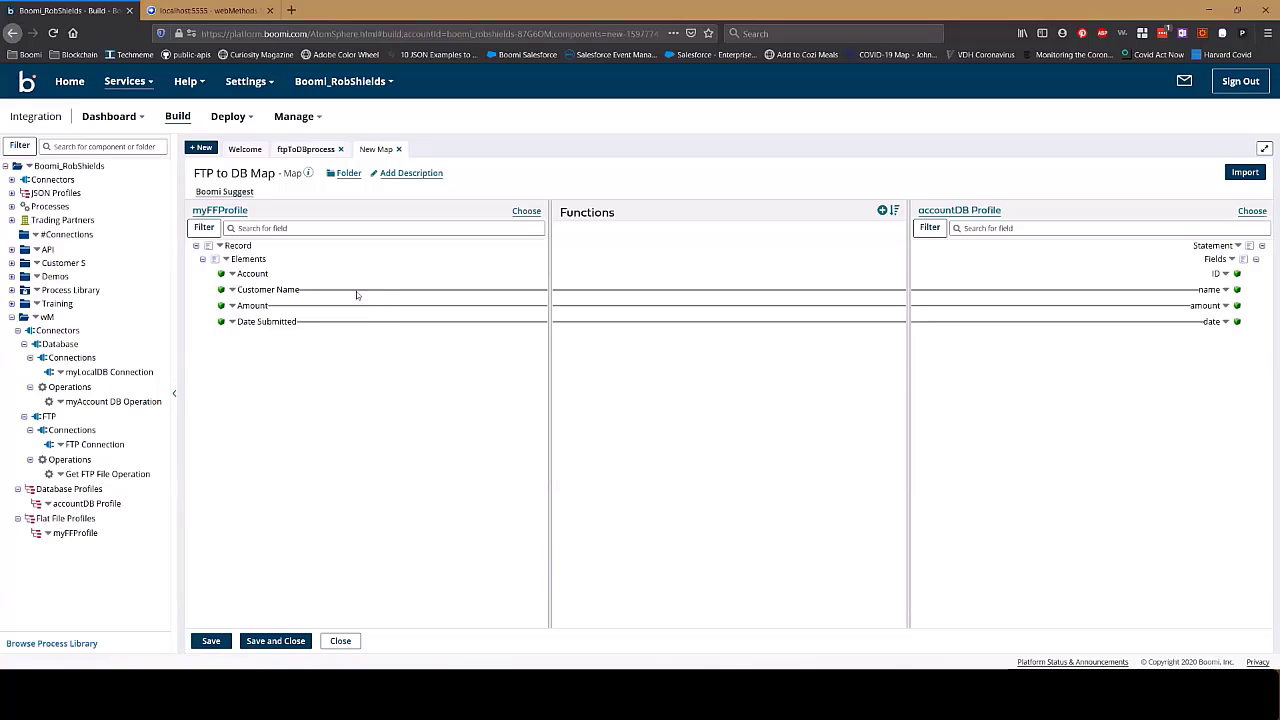
pyautogui.moveTo(1155, 289); pyautogui.dragTo(1216, 274)
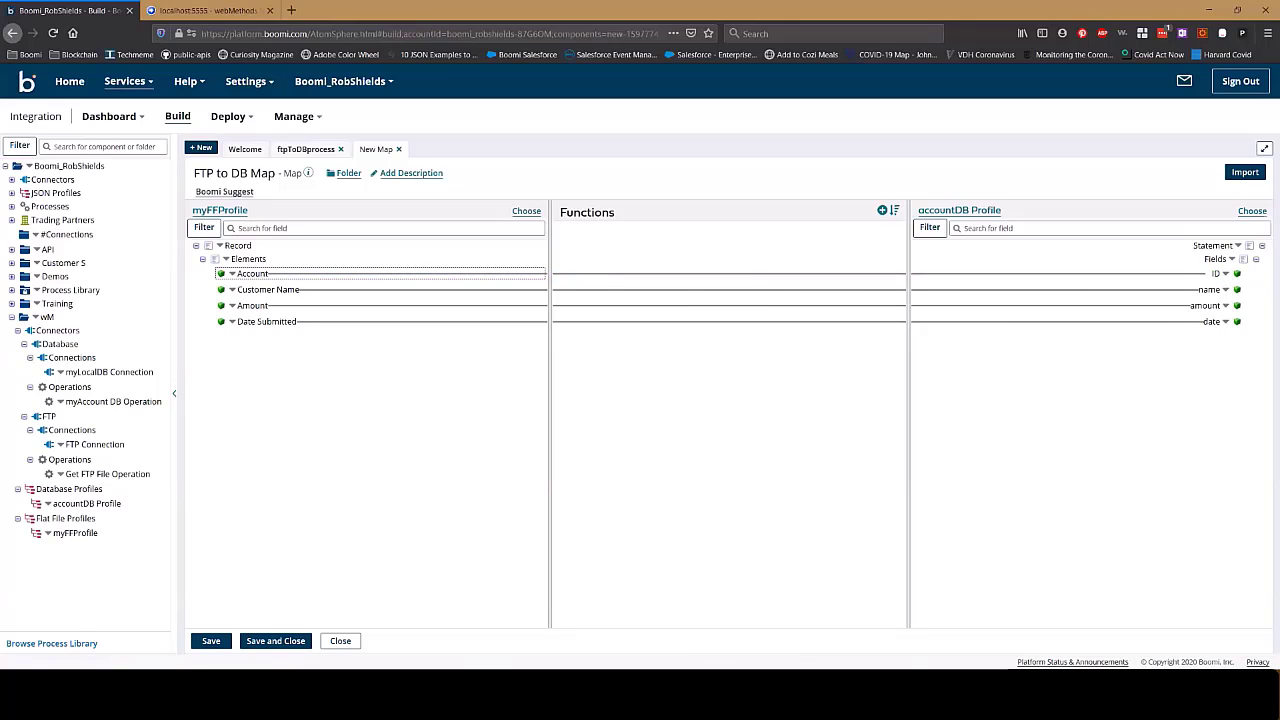
# Step: Switch to Visual Studio Code, examine the spacing of the customer names and the date format in company1.csv, and return to Boomi
pyautogui.hotkey('alt', 'Tab')
pyautogui.click(320, 75)
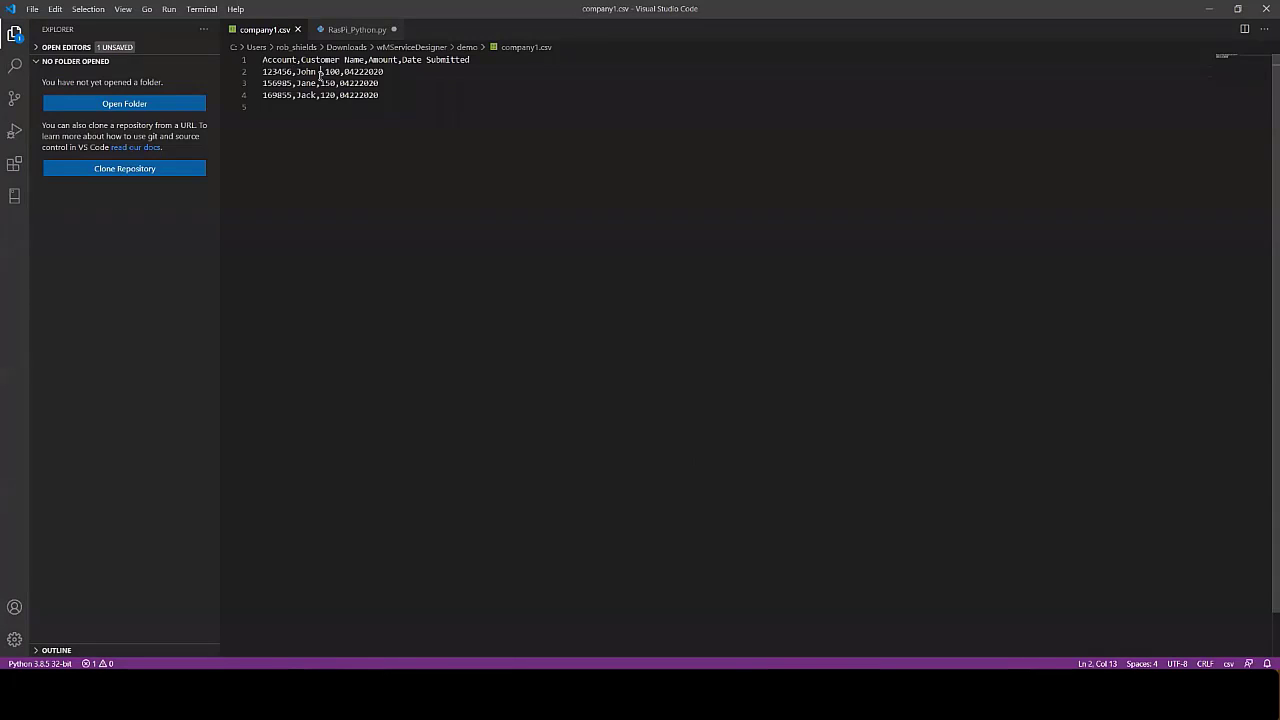
pyautogui.hotkey('shift', 'Left')
pyautogui.click(356, 94)
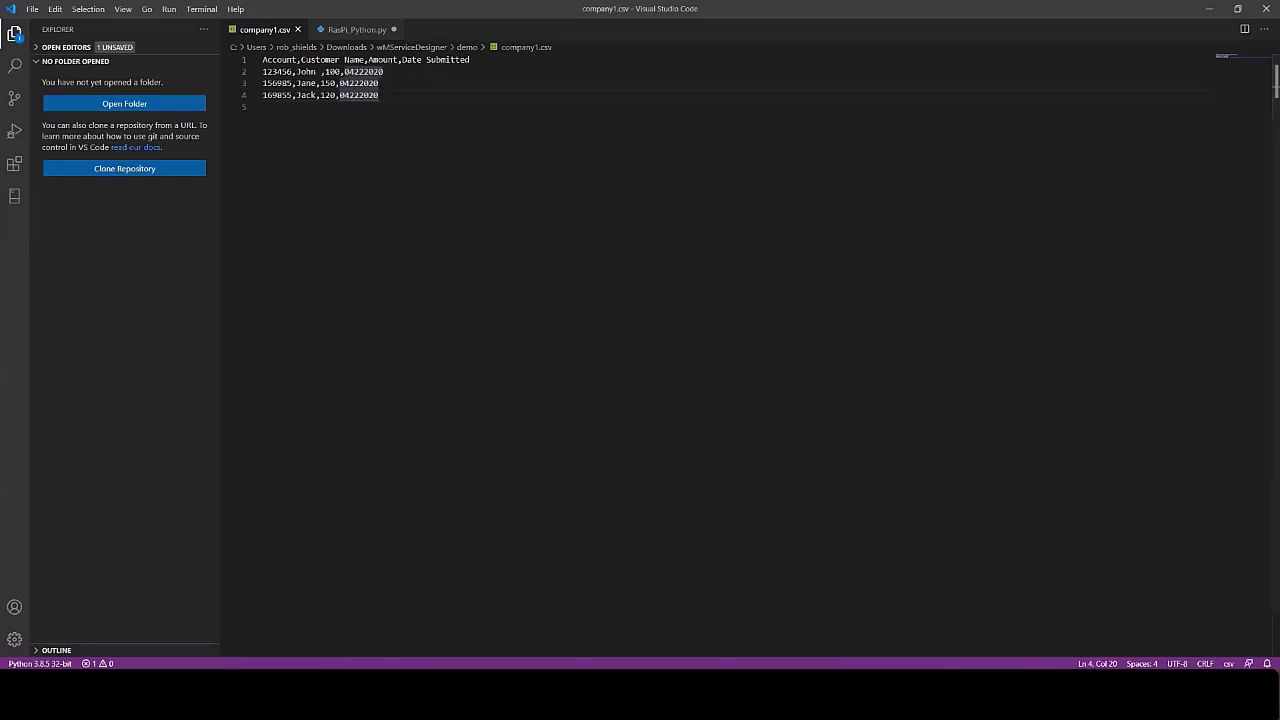
pyautogui.hotkey('alt', 'Tab')
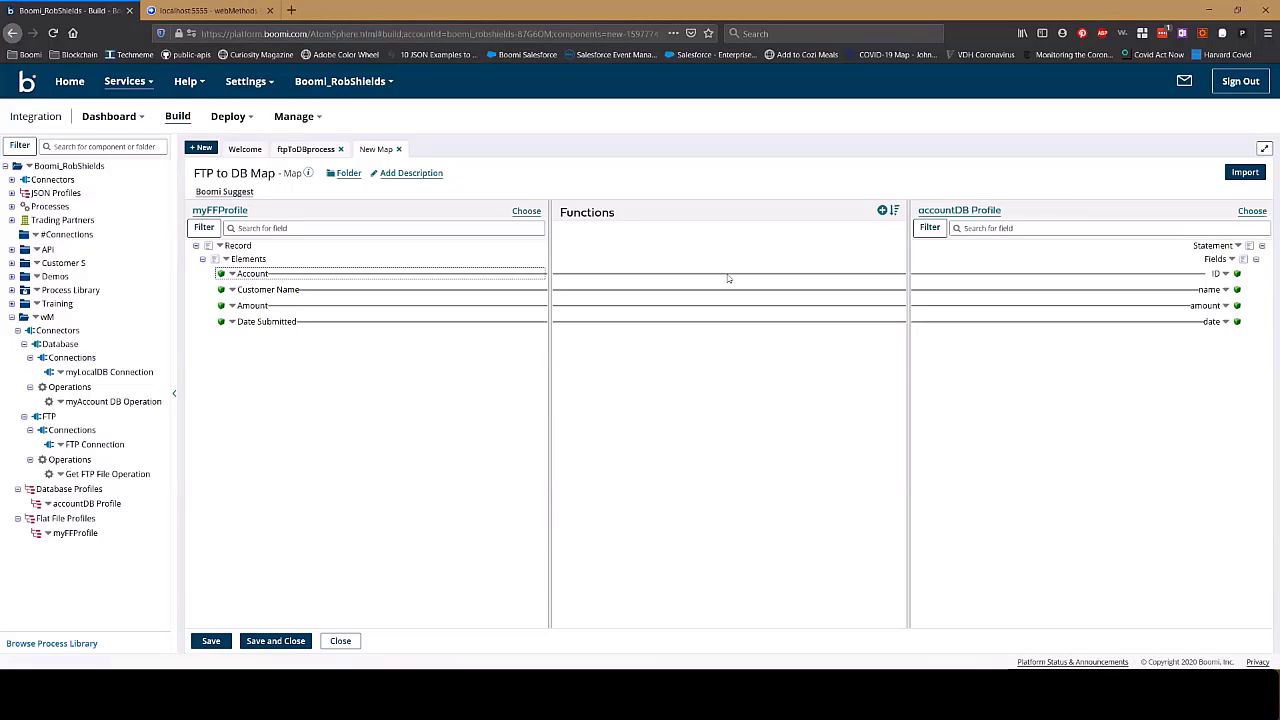
# Step: Add a Whitespace Trim string function with default settings to the map and route Customer Name through it to the name field
pyautogui.click(882, 210)
pyautogui.click(600, 248)
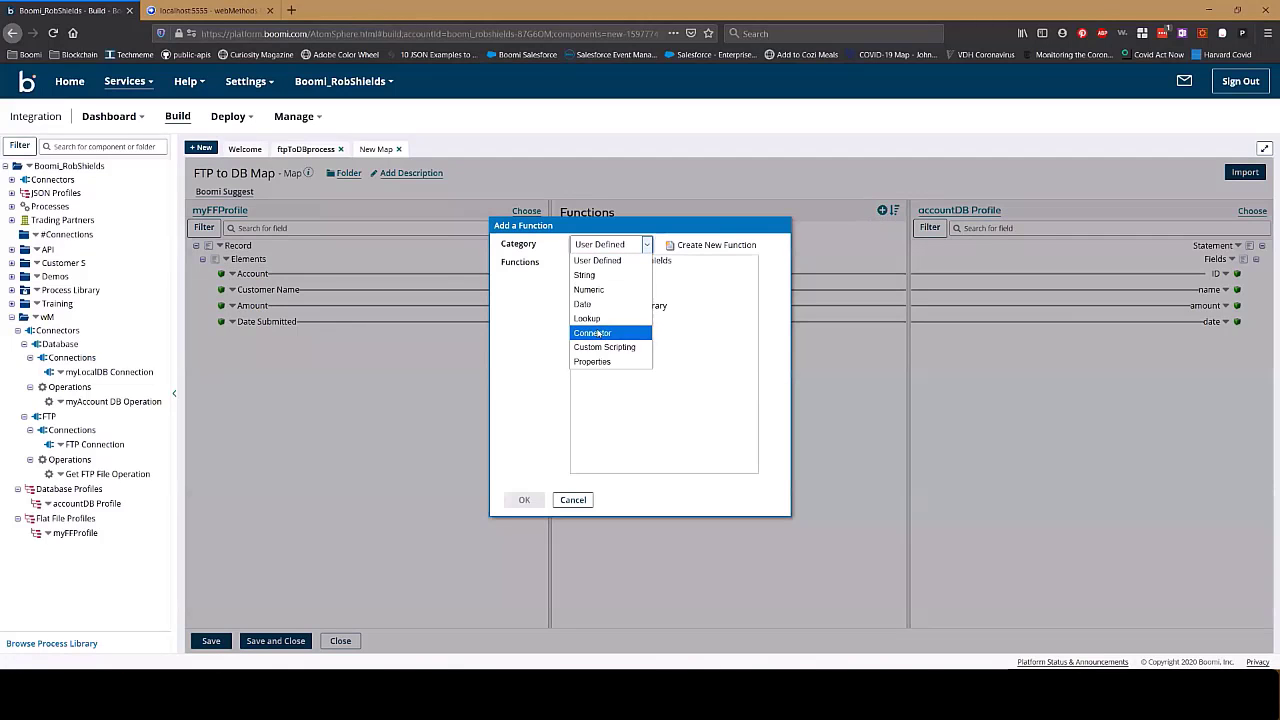
pyautogui.click(598, 285)
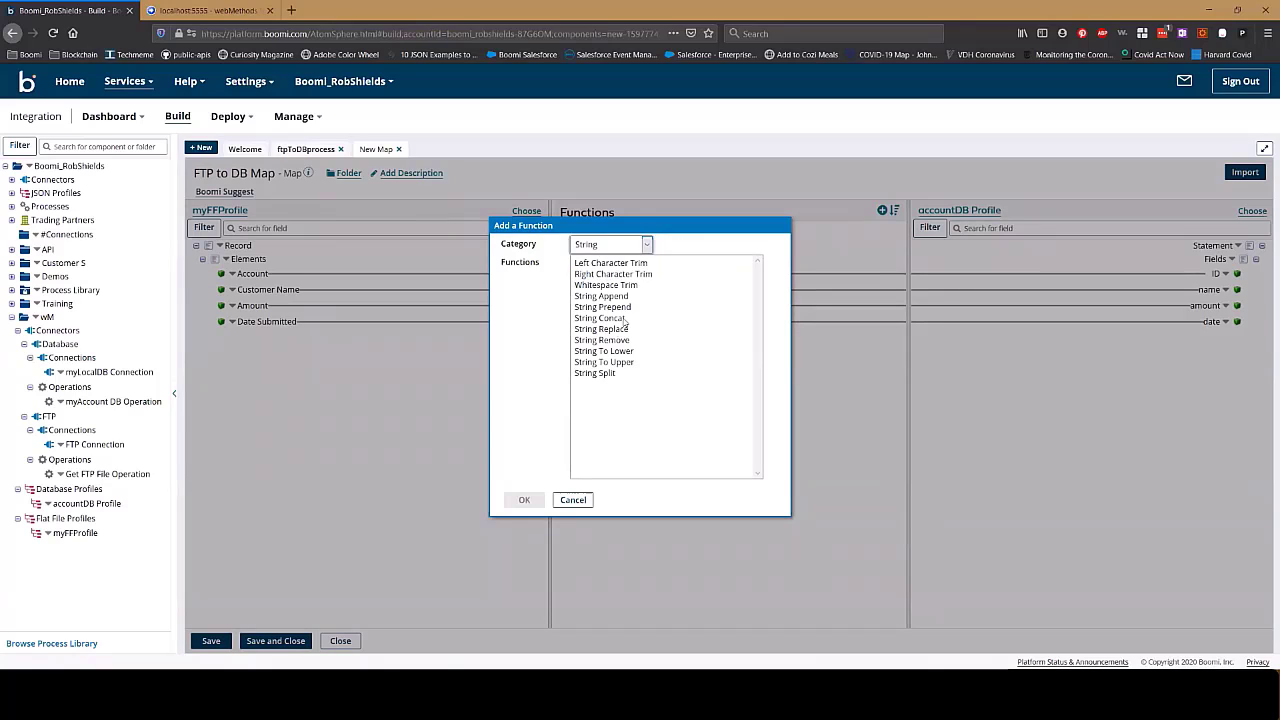
pyautogui.click(612, 285)
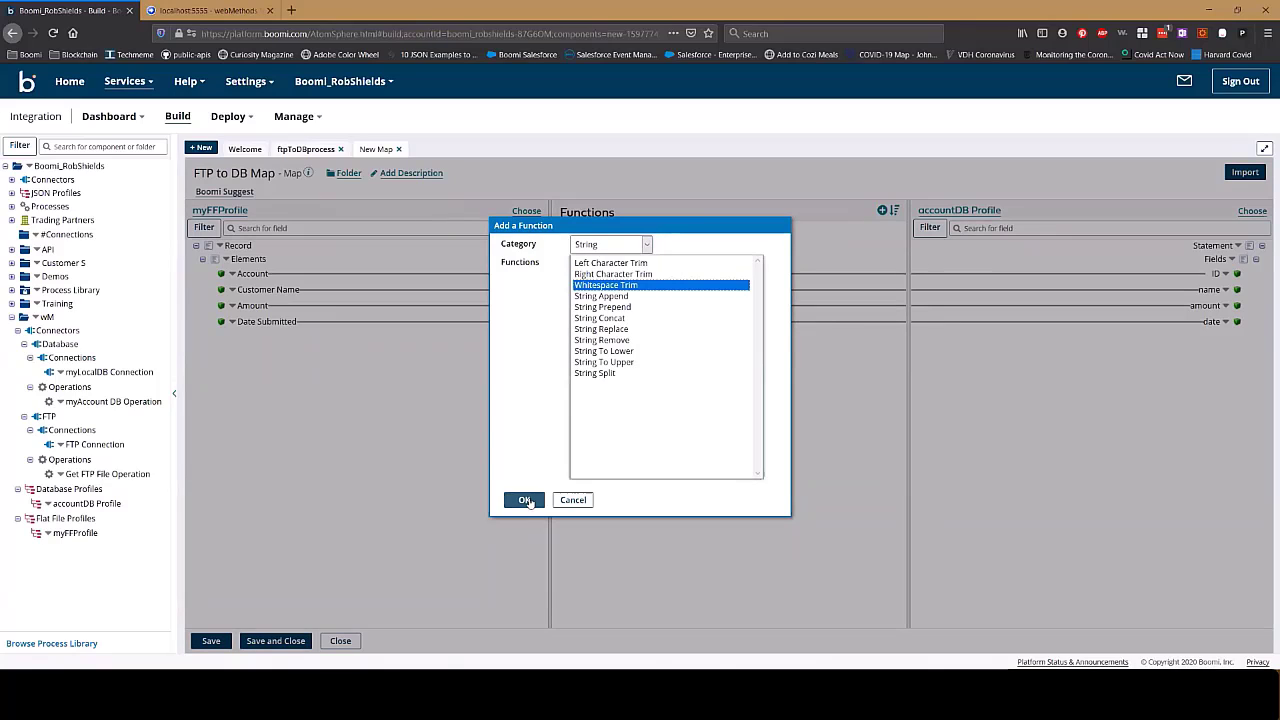
pyautogui.click(524, 499)
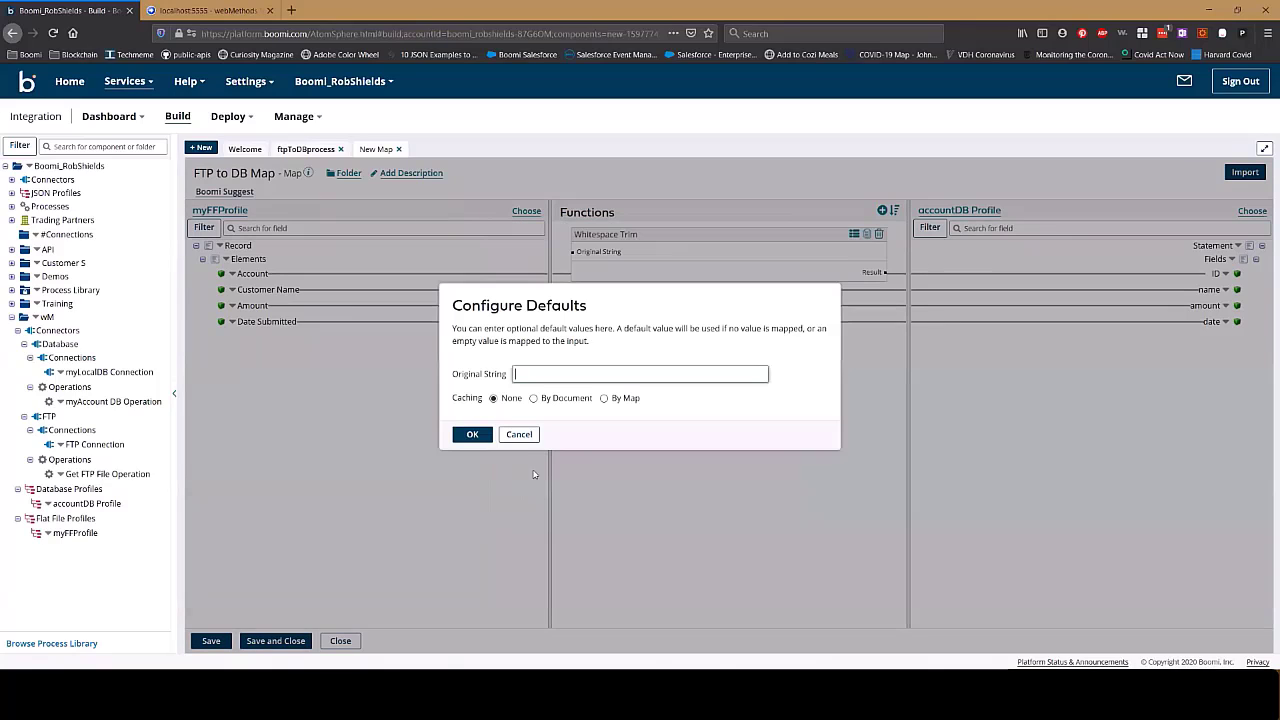
pyautogui.click(472, 434)
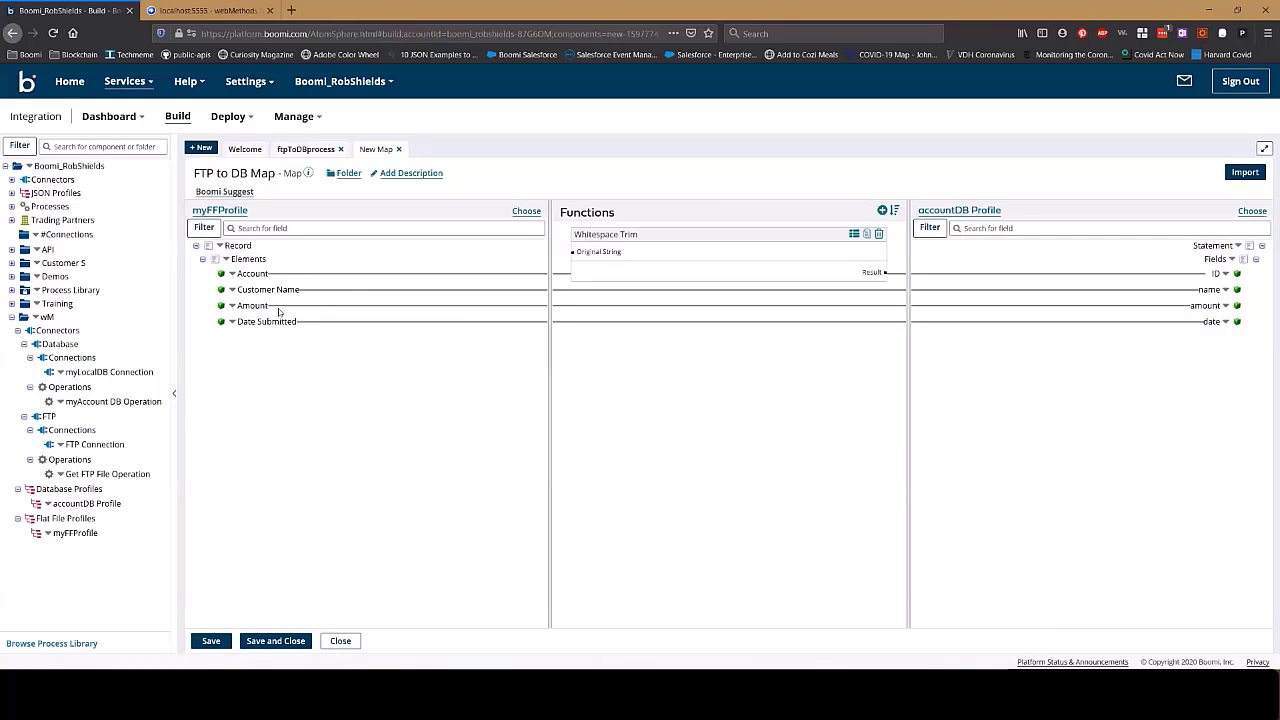
pyautogui.moveTo(1208, 289); pyautogui.dragTo(585, 252)
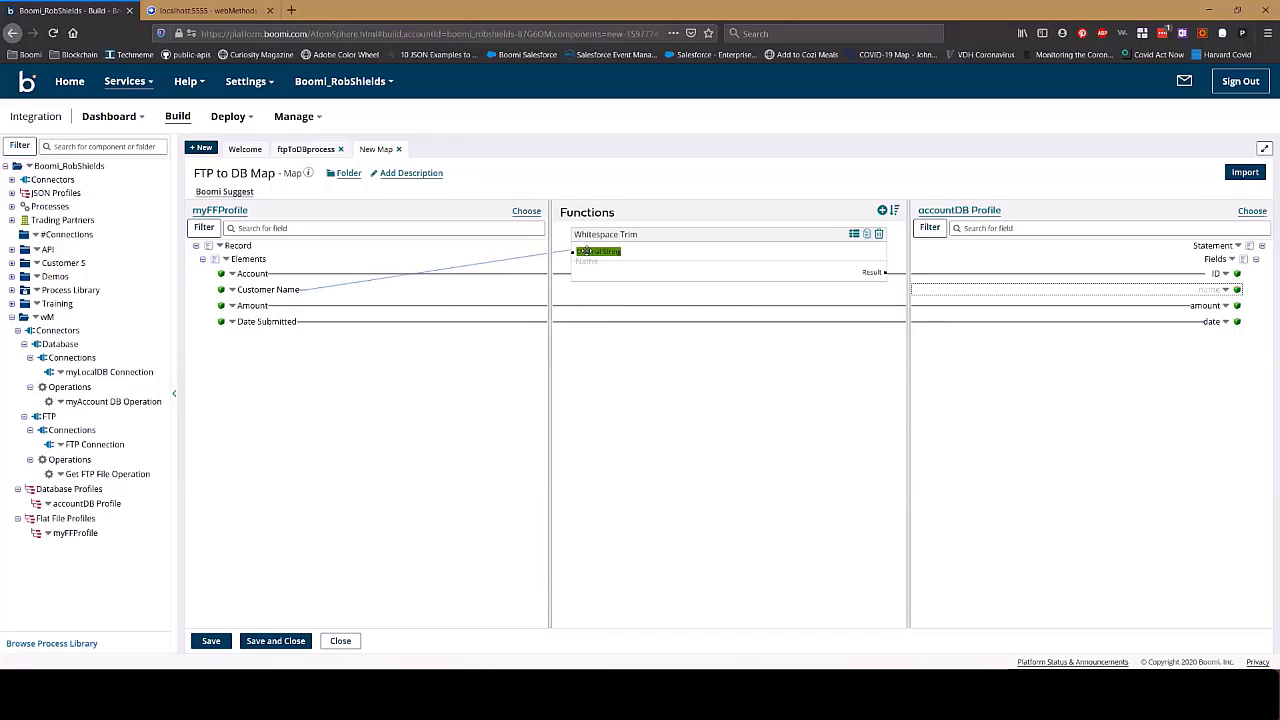
pyautogui.moveTo(873, 272); pyautogui.dragTo(1207, 290)
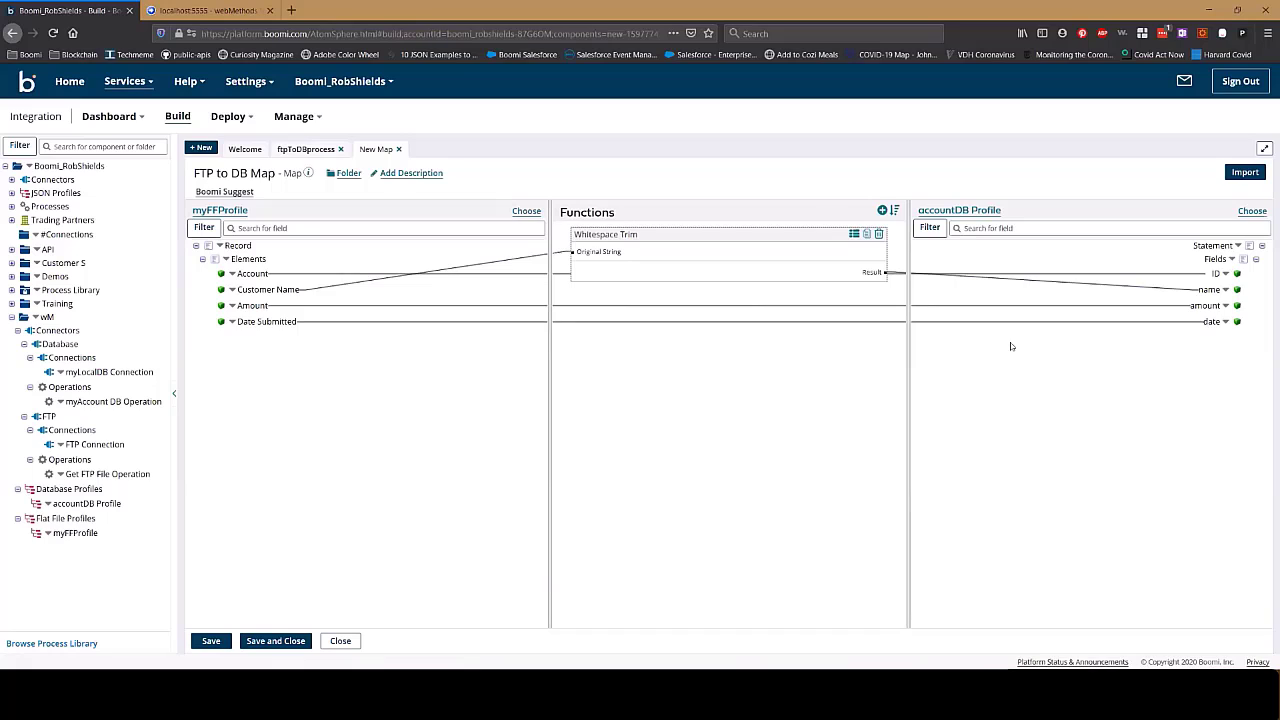
# Step: Remove the direct mapping between Amount and amount, and add a Number Format function from the Numeric category to the map
pyautogui.click(1110, 306)
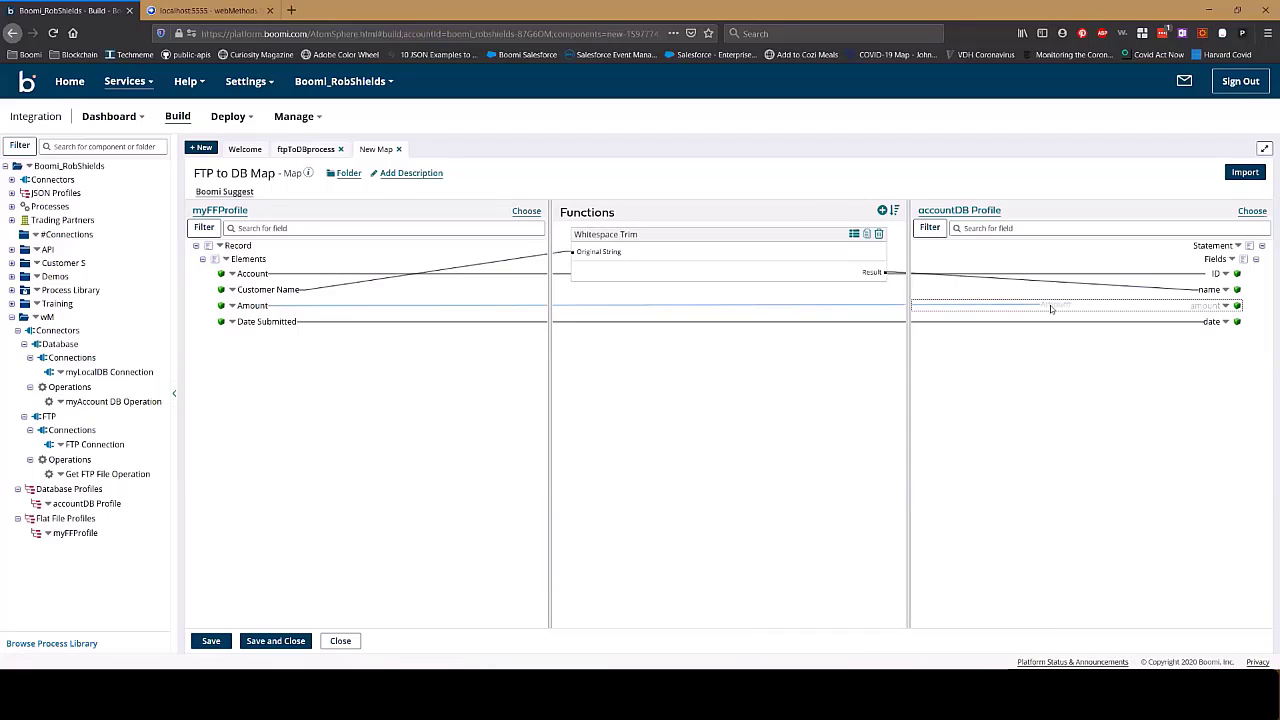
pyautogui.press('Delete')
pyautogui.click(882, 210)
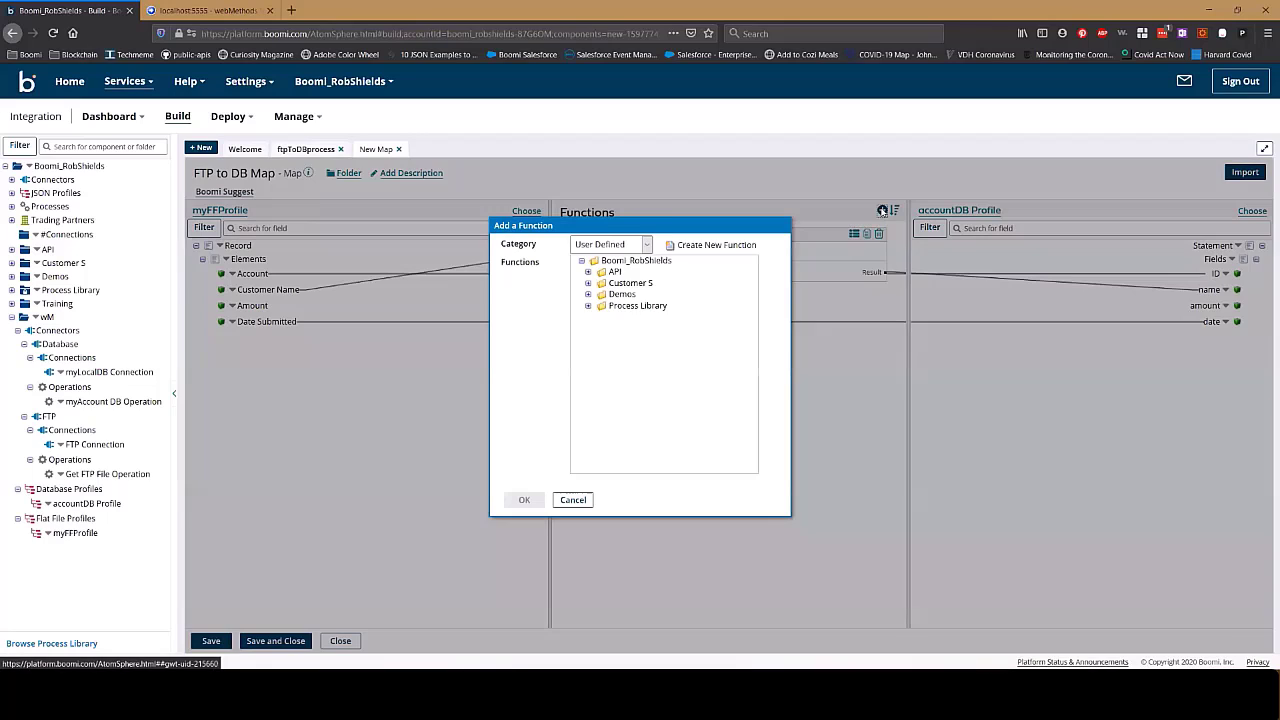
pyautogui.click(603, 245)
pyautogui.click(587, 289)
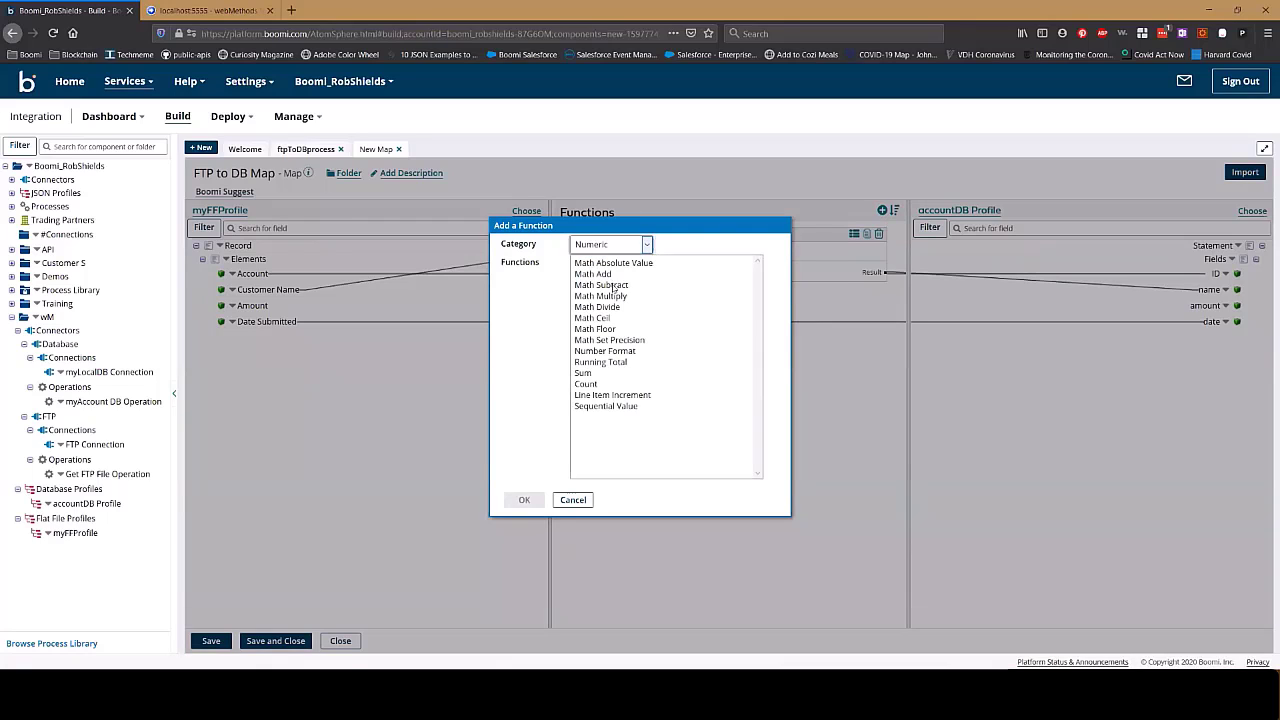
pyautogui.click(621, 351)
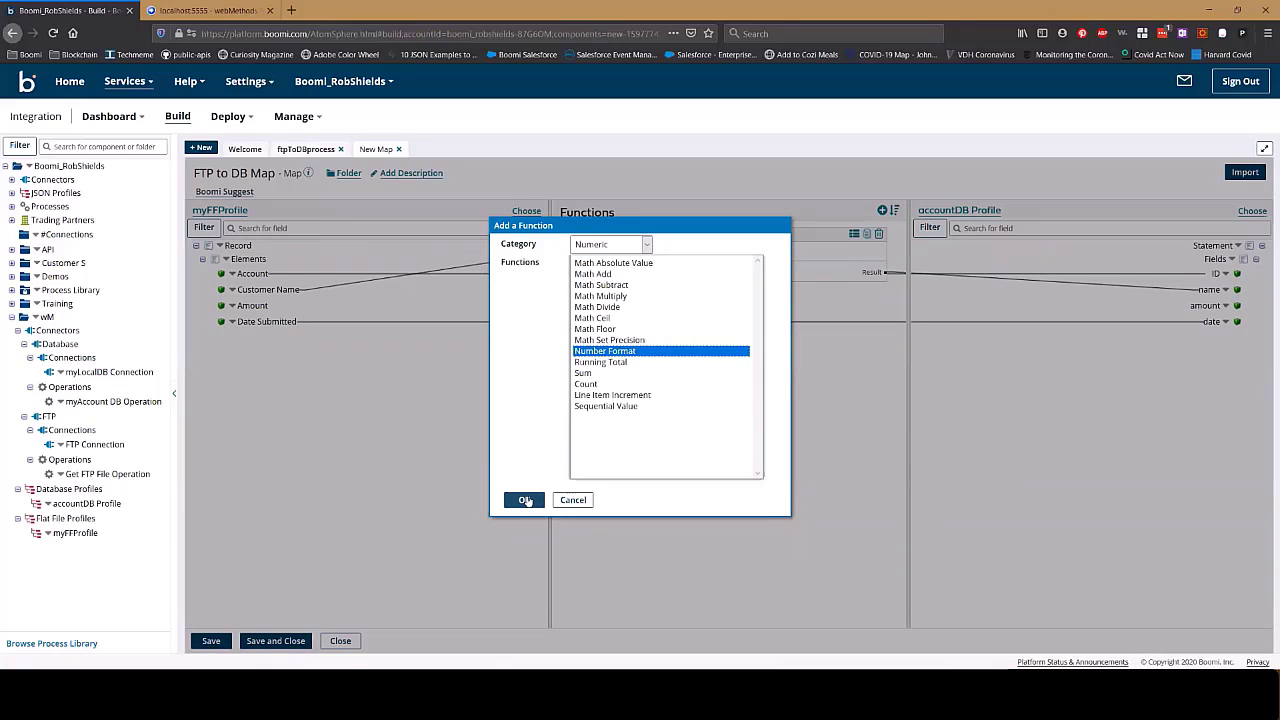
pyautogui.click(524, 500)
# Step: Set the Number Format function's default input mask to # and its output mask to ###.00
pyautogui.click(528, 375)
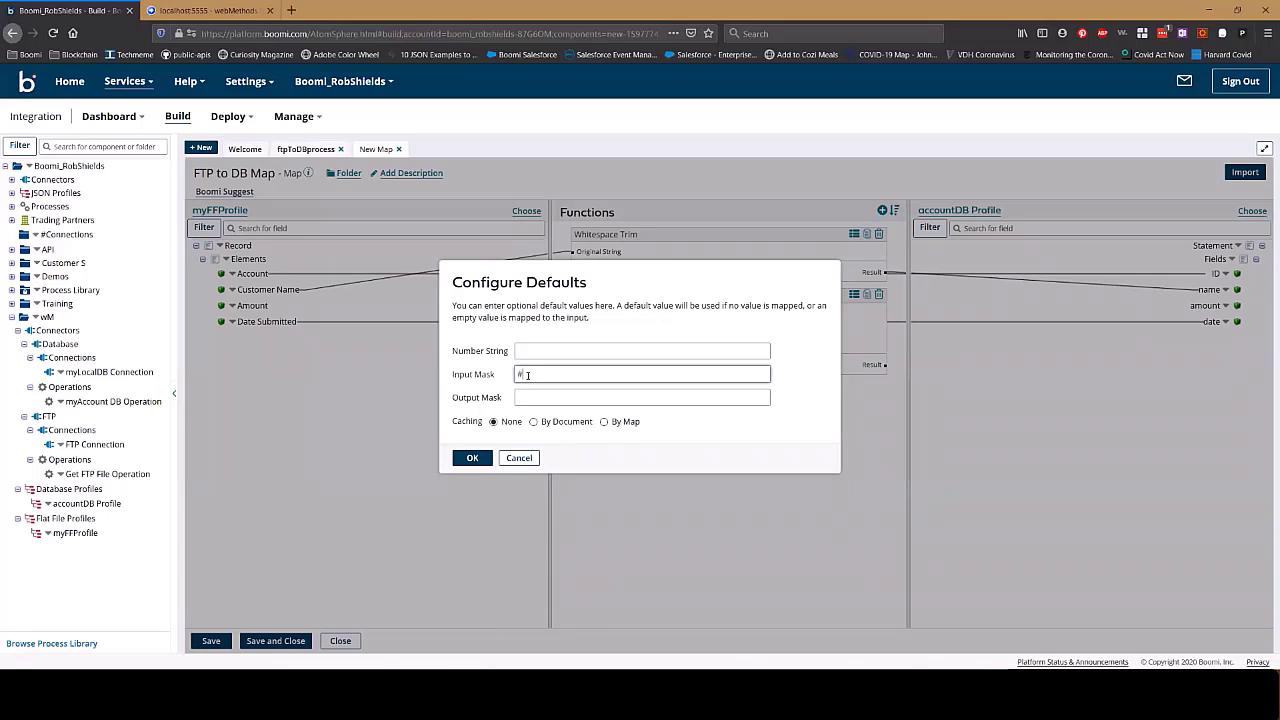
pyautogui.click(529, 397)
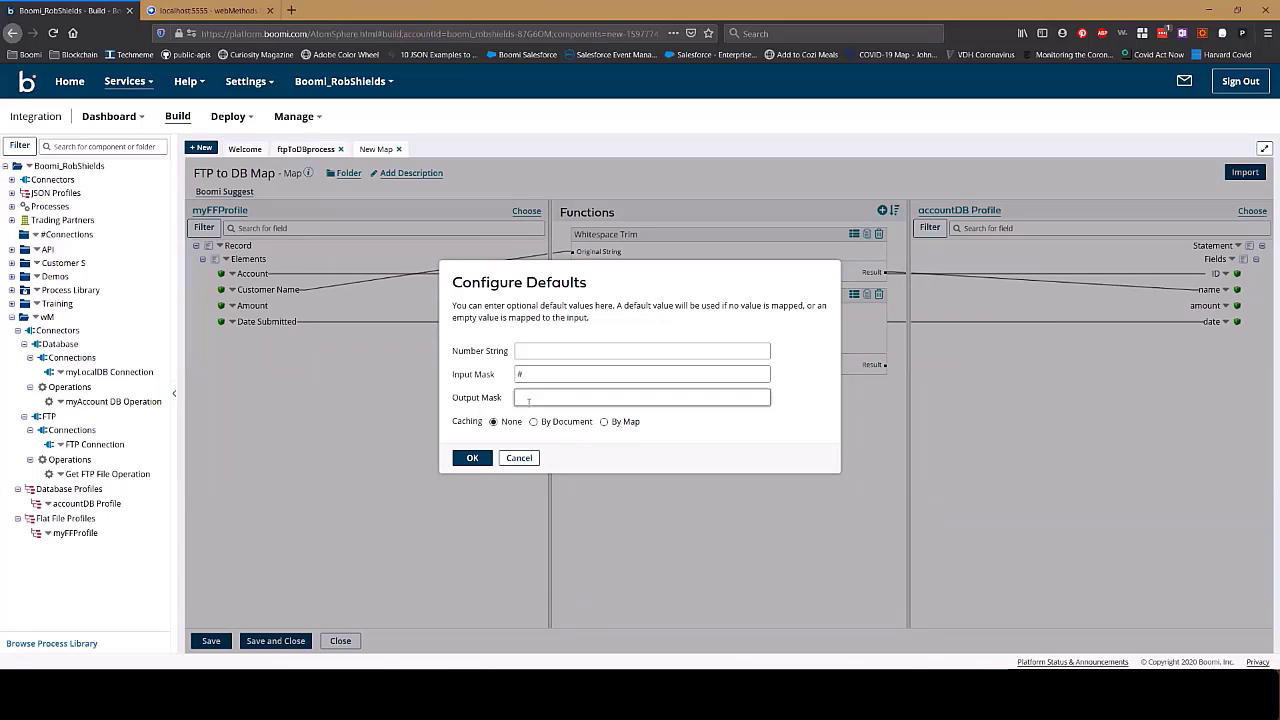
pyautogui.write('###.00')
pyautogui.click(472, 457)
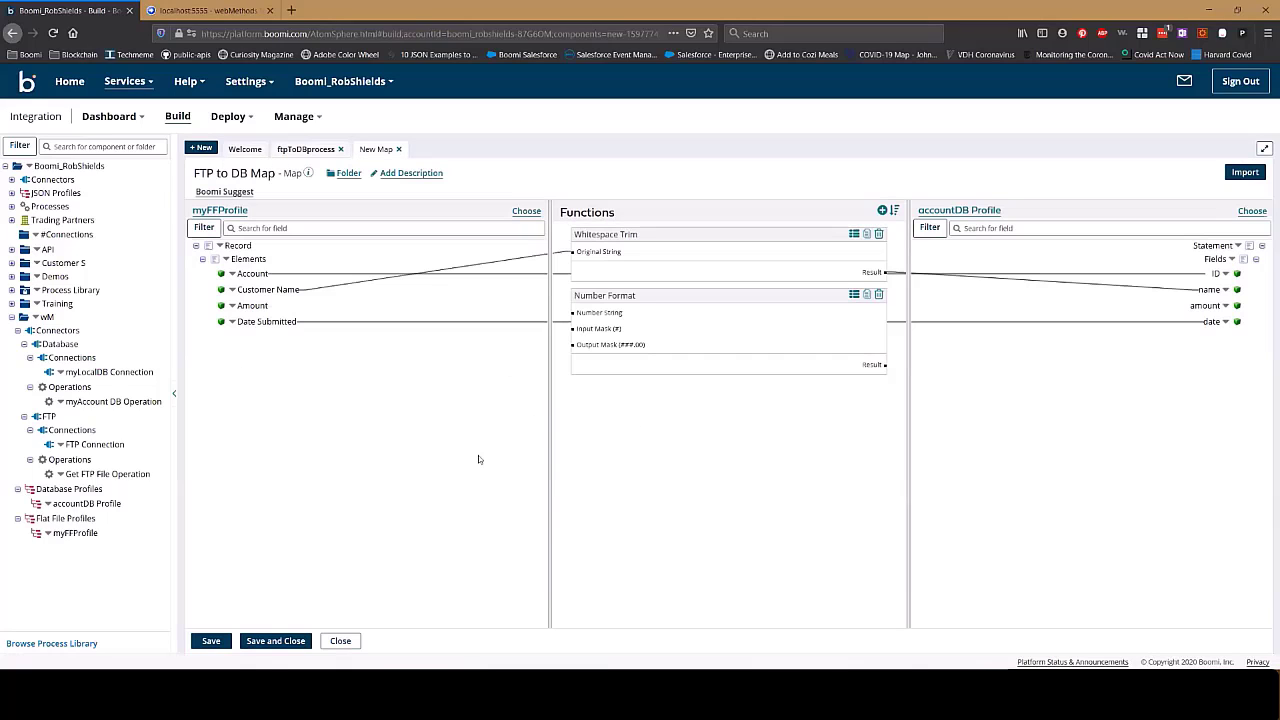
# Step: Route the source Amount field through Number Format's Number String to the destination amount field, and save and close the map
pyautogui.moveTo(318, 310); pyautogui.dragTo(605, 313)
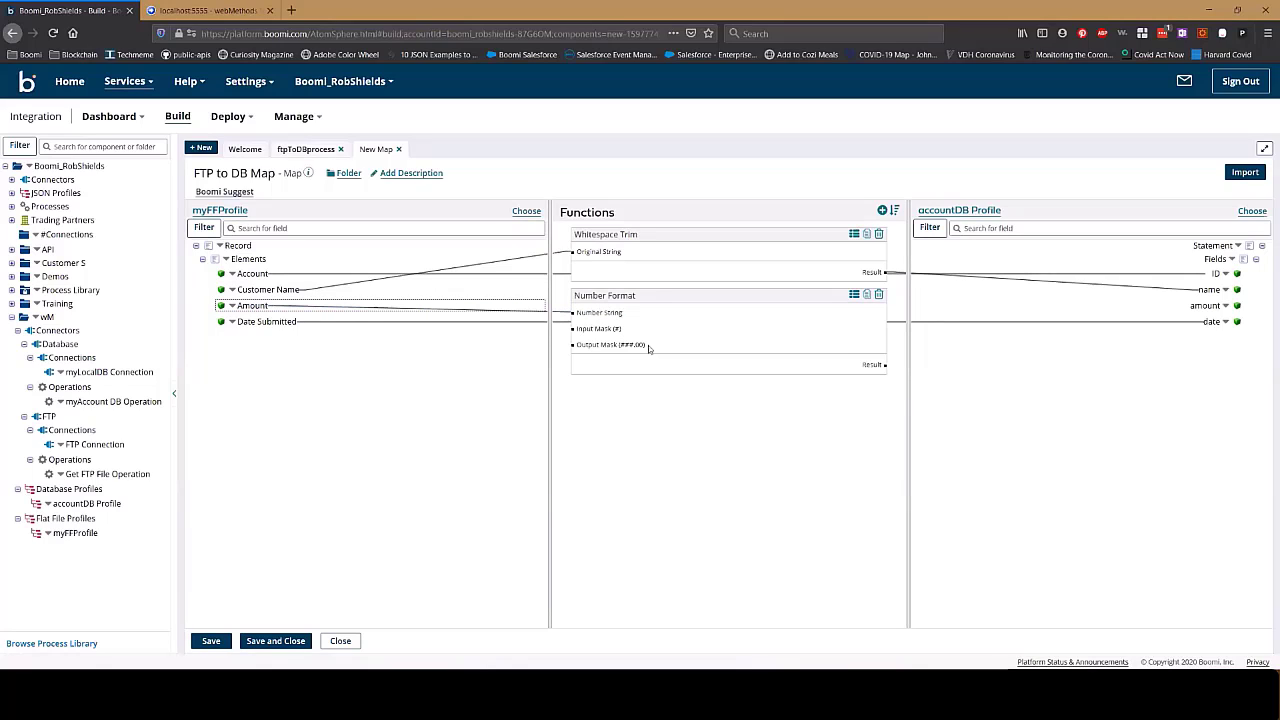
pyautogui.moveTo(872, 364); pyautogui.dragTo(1225, 305)
pyautogui.click(275, 640)
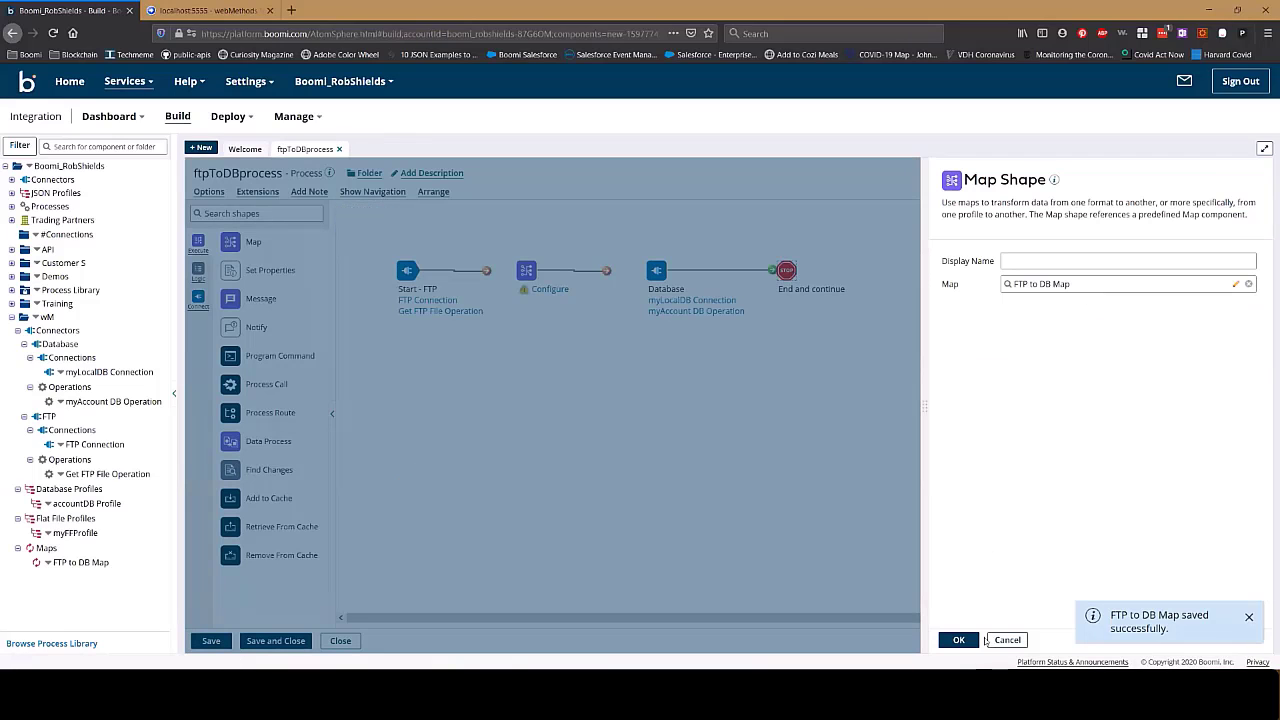
# Step: Confirm FTP to DB Map in the Map shape, connect Start - FTP to the map and the map to Database, and save the process
pyautogui.click(963, 638)
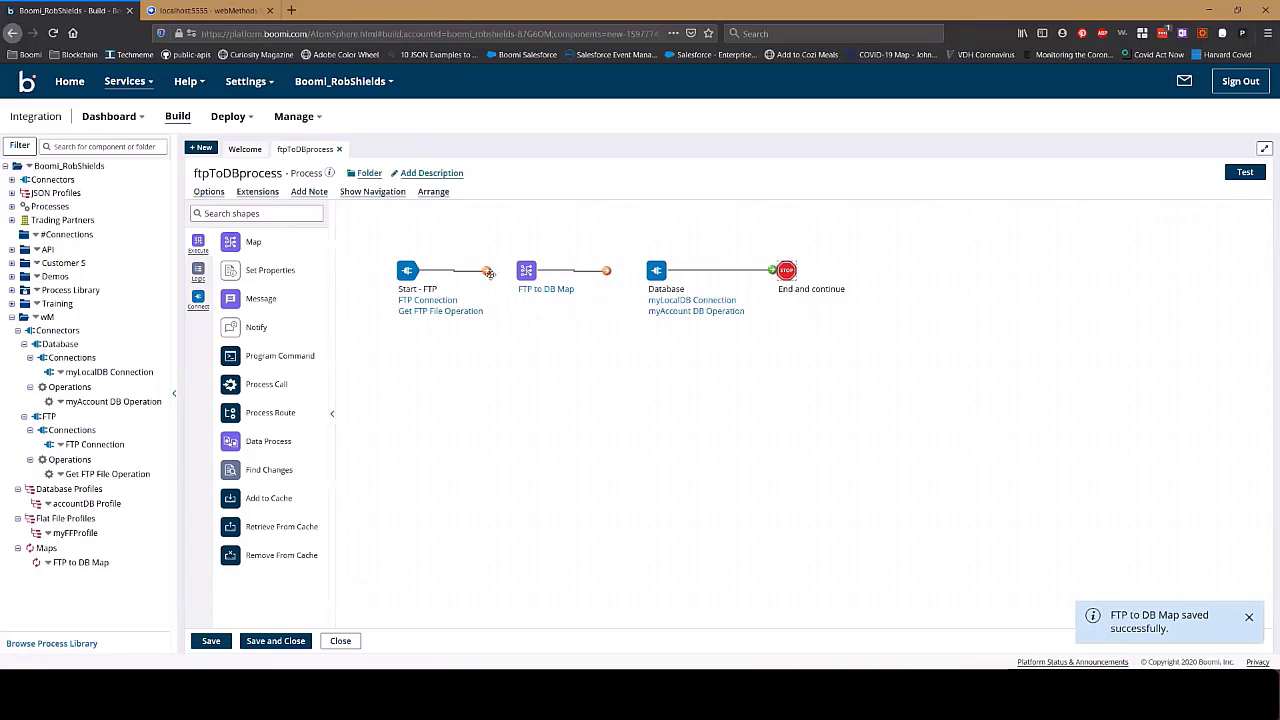
pyautogui.moveTo(489, 273); pyautogui.dragTo(524, 270)
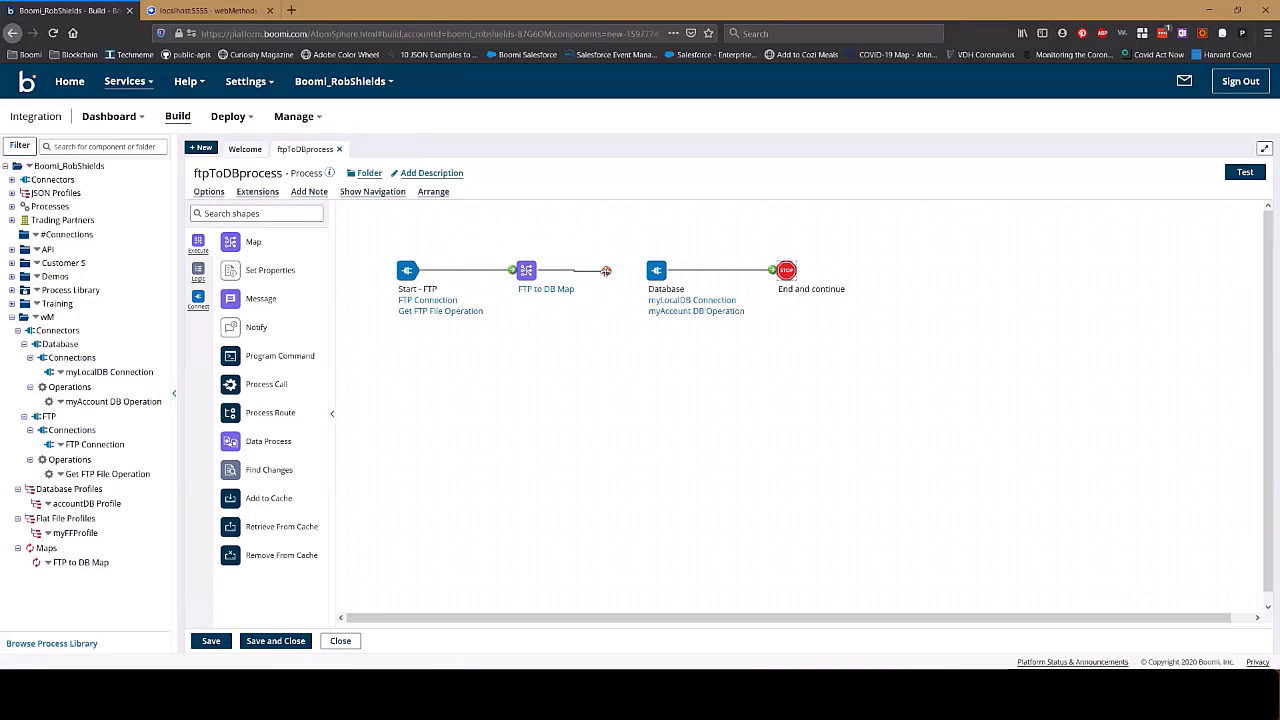
pyautogui.moveTo(606, 271); pyautogui.dragTo(656, 271)
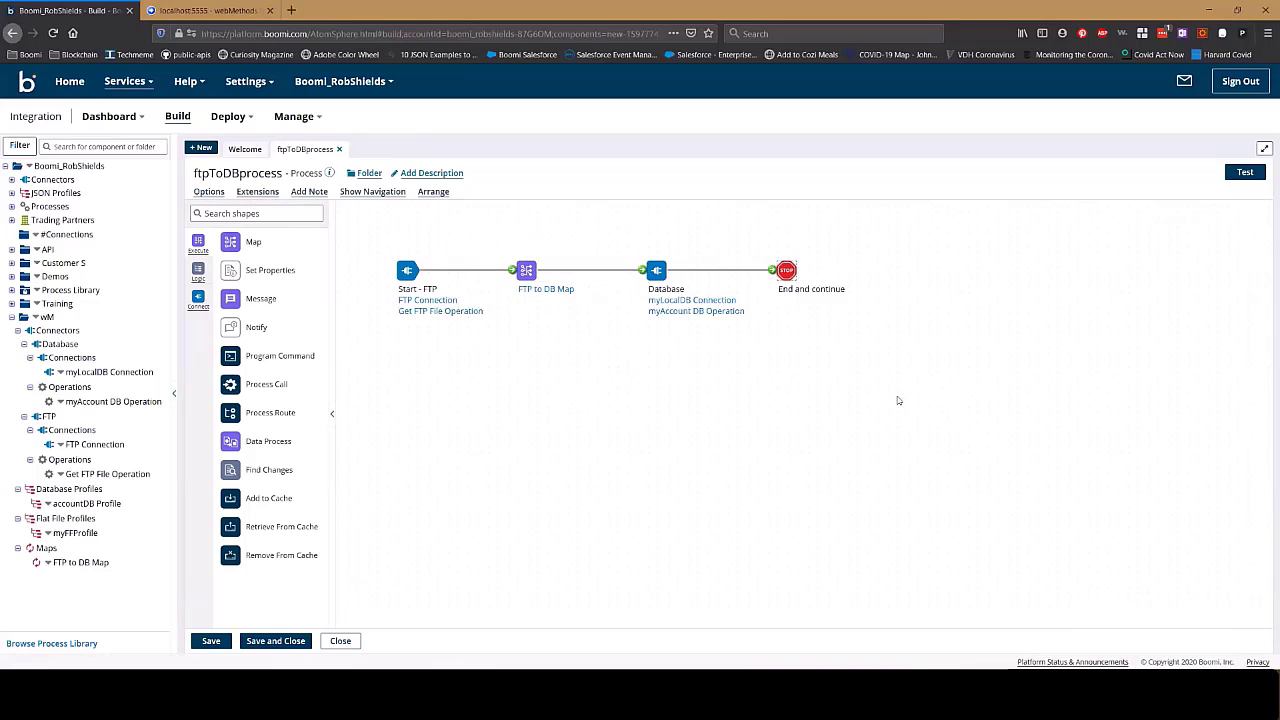
pyautogui.click(212, 644)
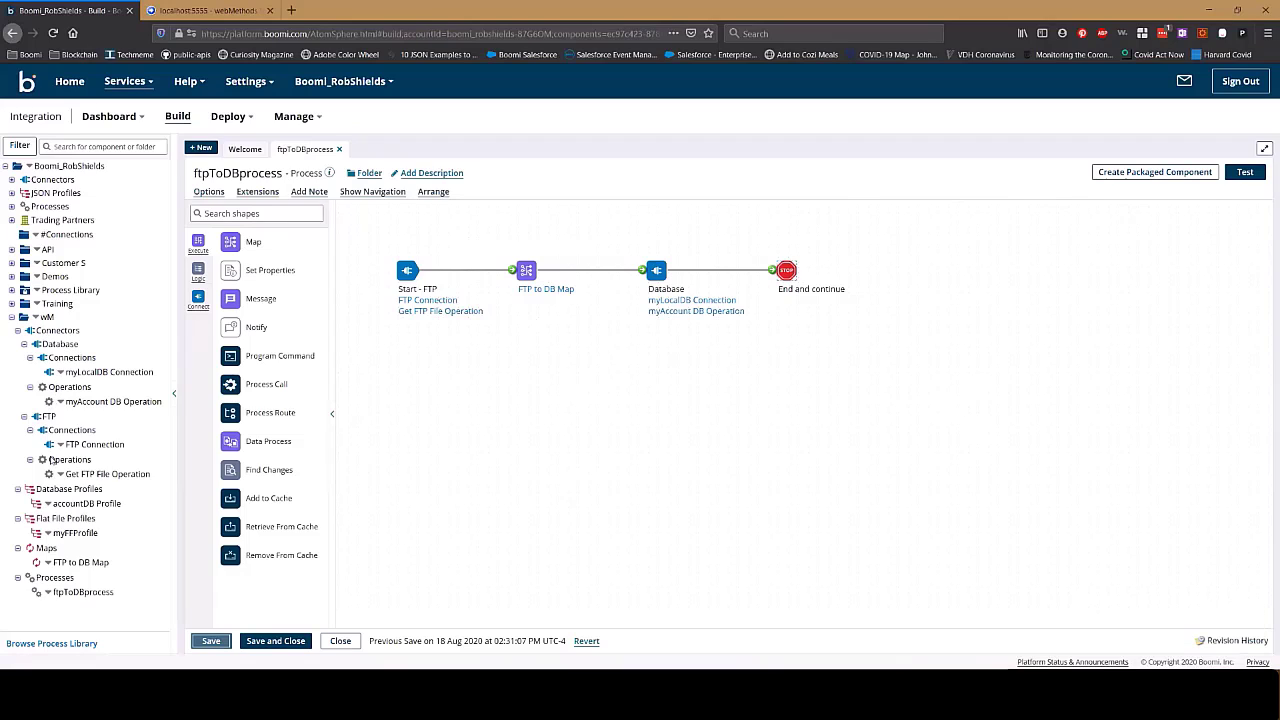
# Step: Collapse the connections, operations and profile groups inside the wM folder of the component tree
pyautogui.click(29, 358)
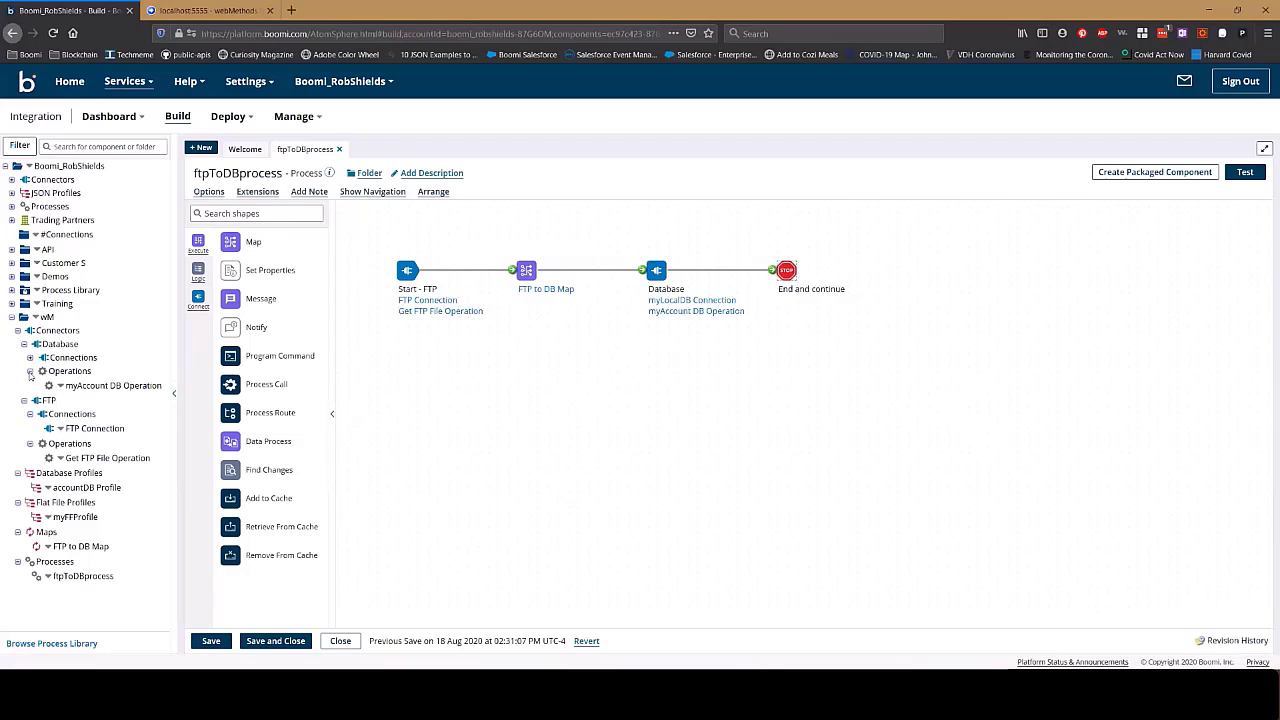
pyautogui.click(30, 372)
pyautogui.click(31, 398)
pyautogui.click(30, 412)
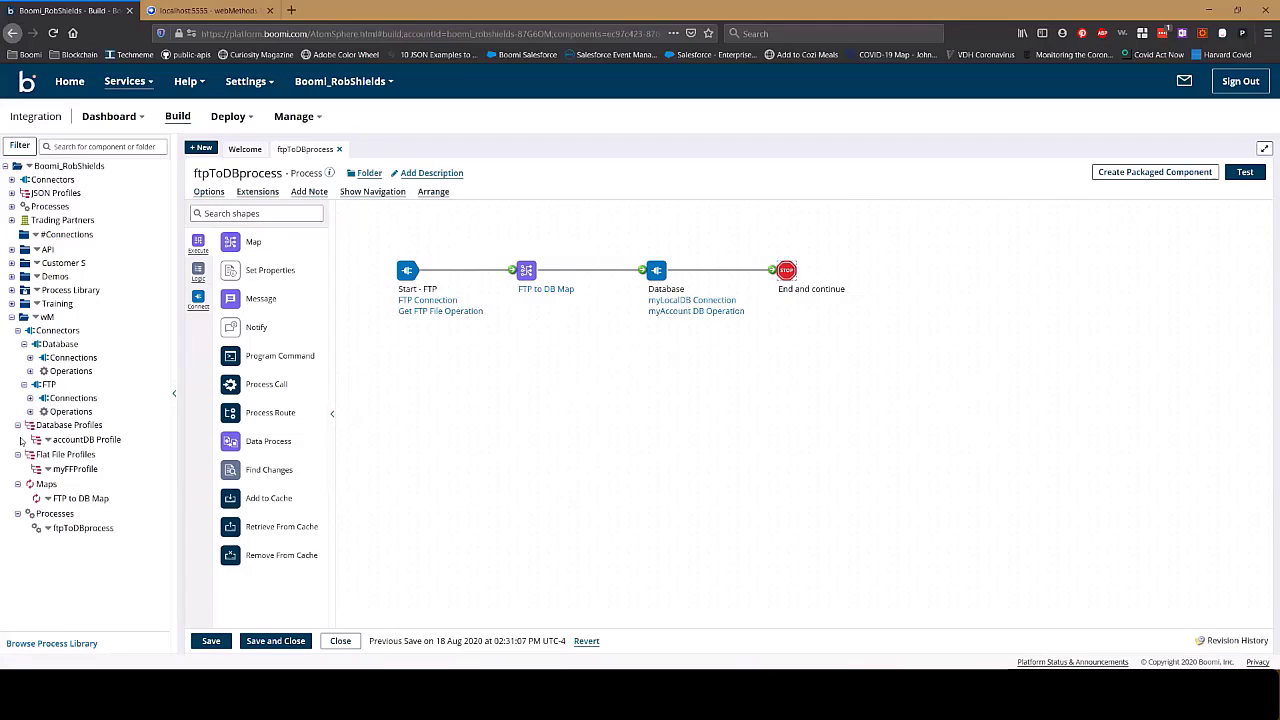
pyautogui.click(18, 426)
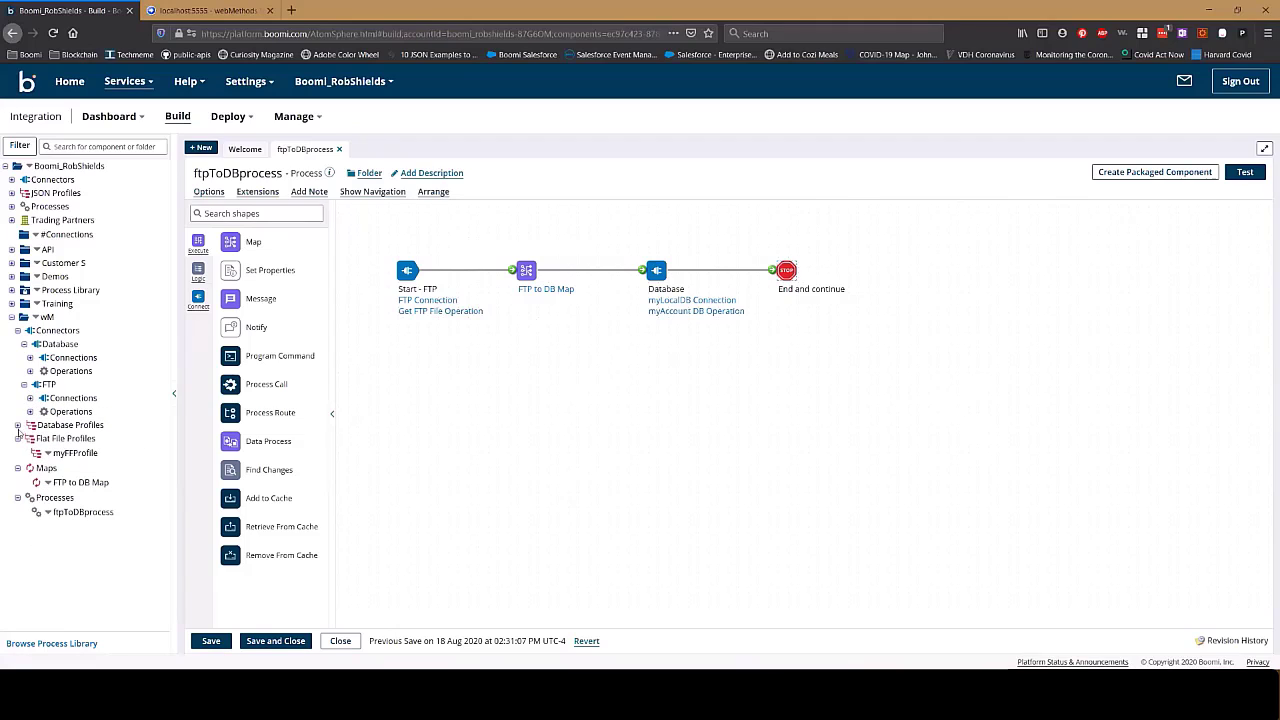
pyautogui.click(18, 439)
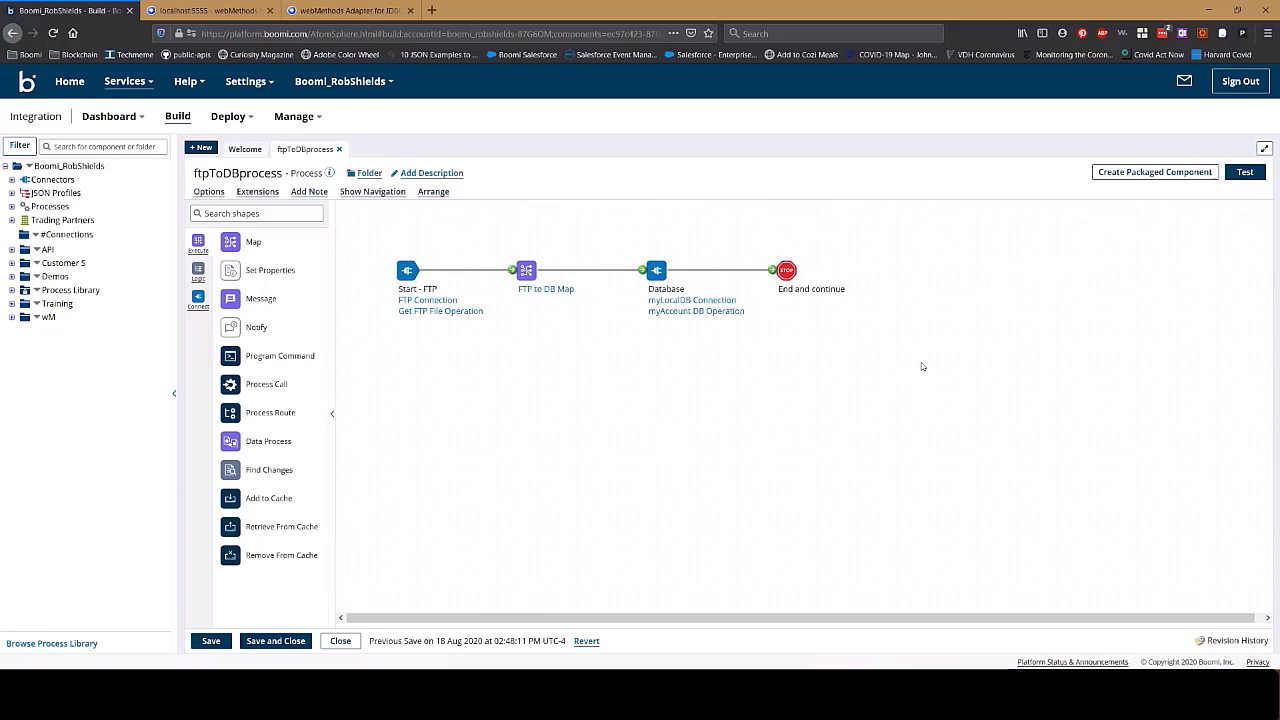
# Step: Run a test of ftpToDBprocess on the myAtomContainer91 Atom
pyautogui.click(1245, 172)
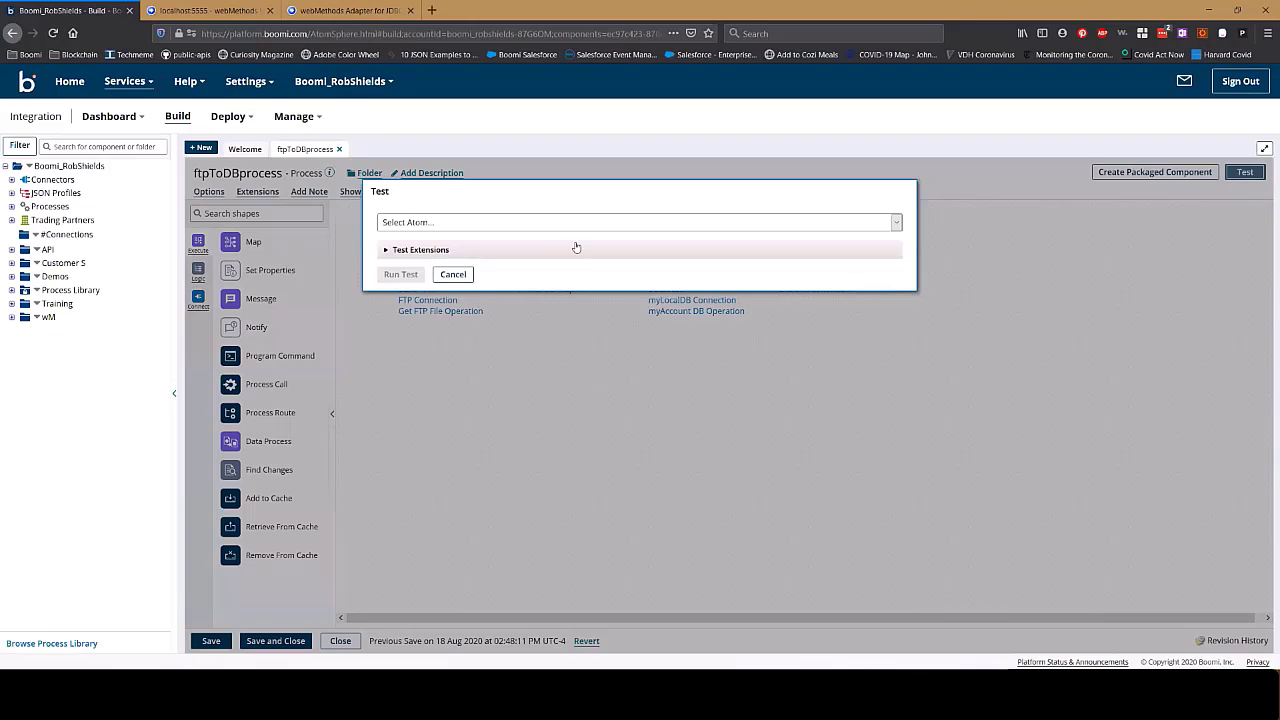
pyautogui.click(505, 222)
pyautogui.click(471, 277)
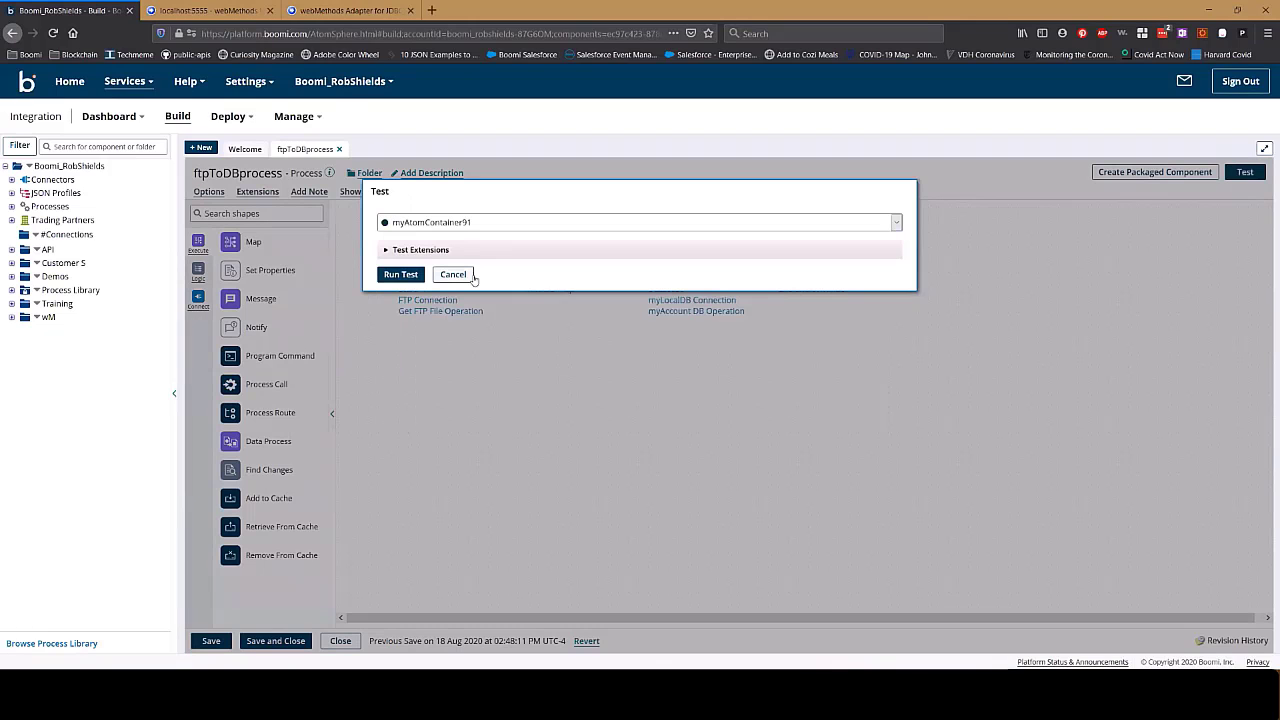
pyautogui.click(400, 275)
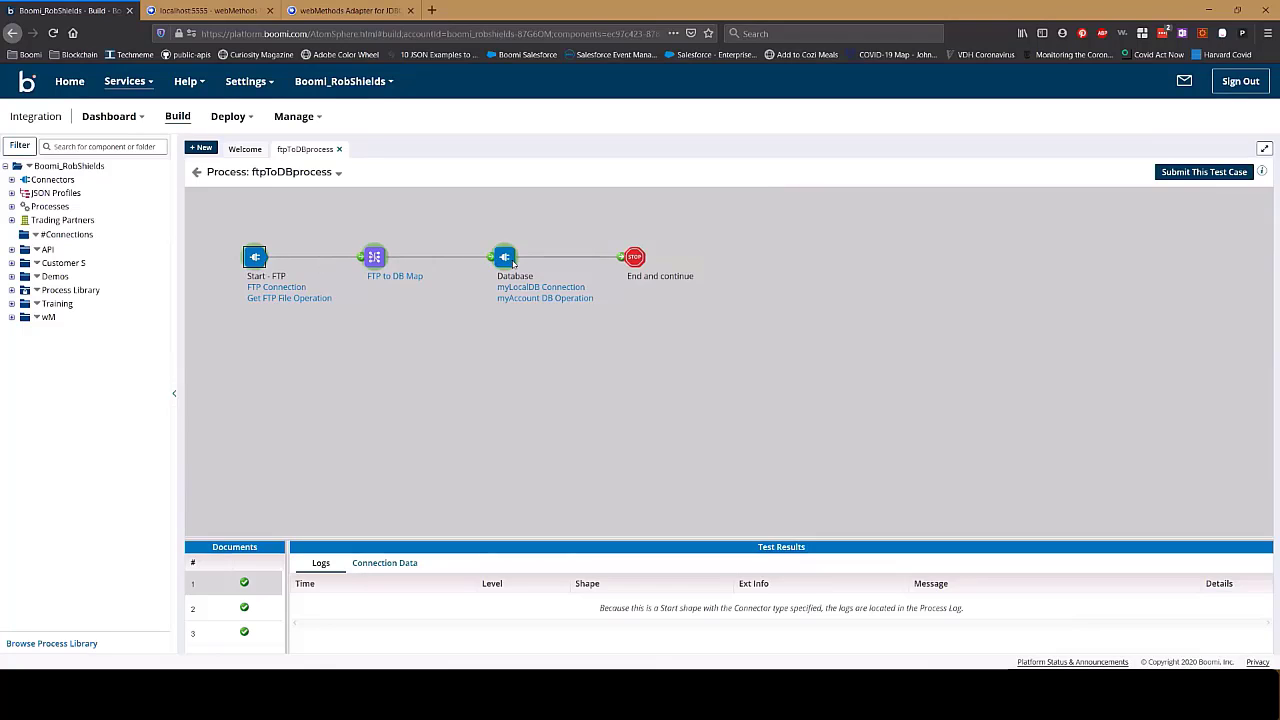
# Step: Enlarge the test results for the FTP to DB Map shape and examine its document logs and shape source data
pyautogui.click(372, 247)
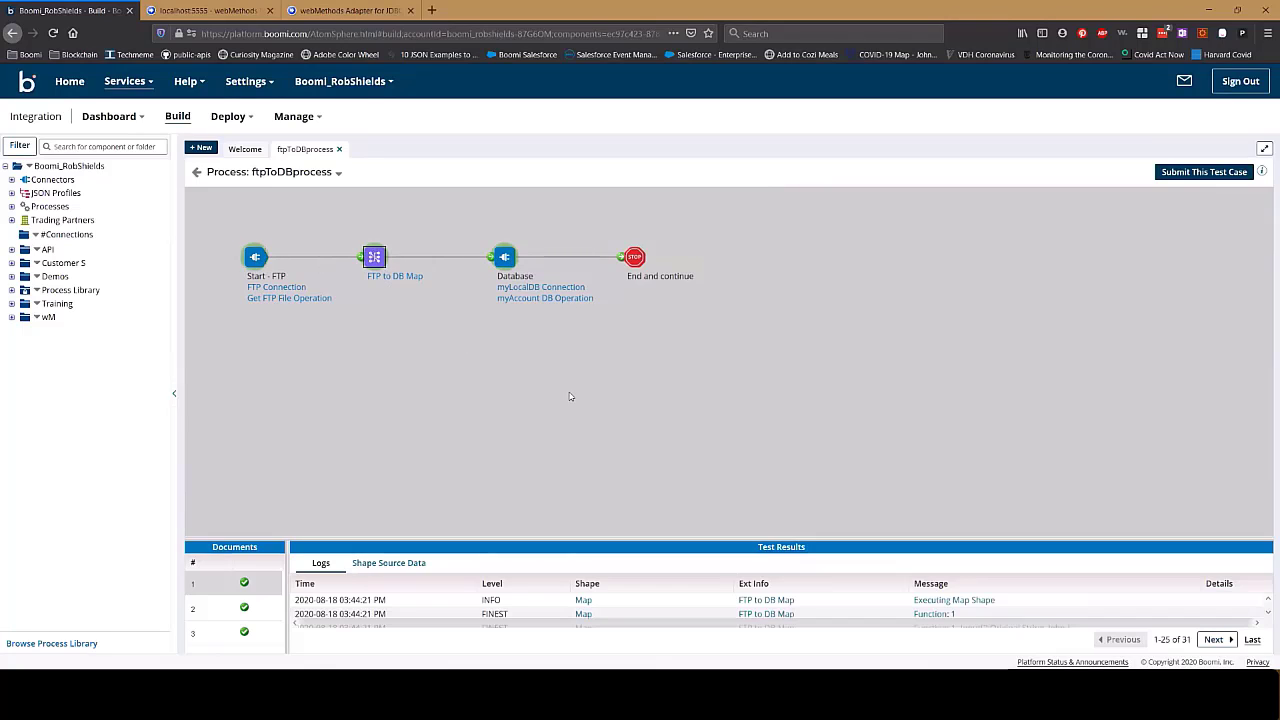
pyautogui.moveTo(675, 538); pyautogui.dragTo(680, 426)
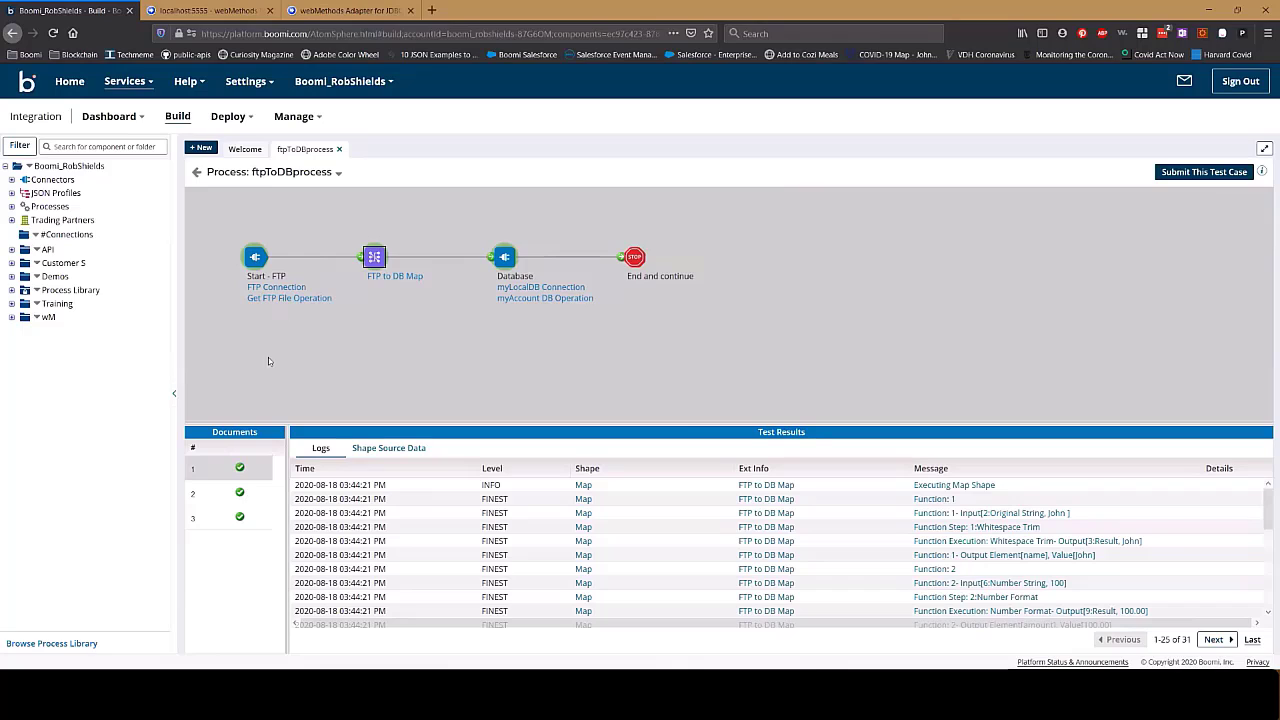
pyautogui.click(241, 493)
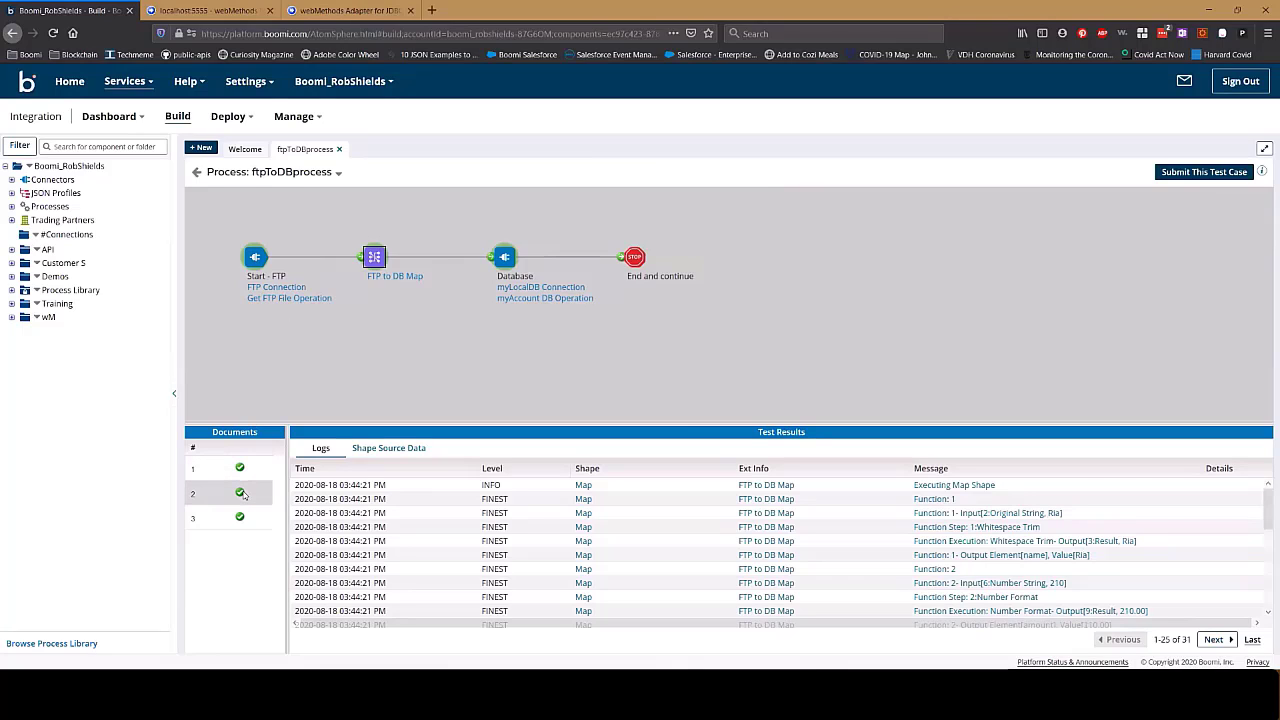
pyautogui.click(380, 449)
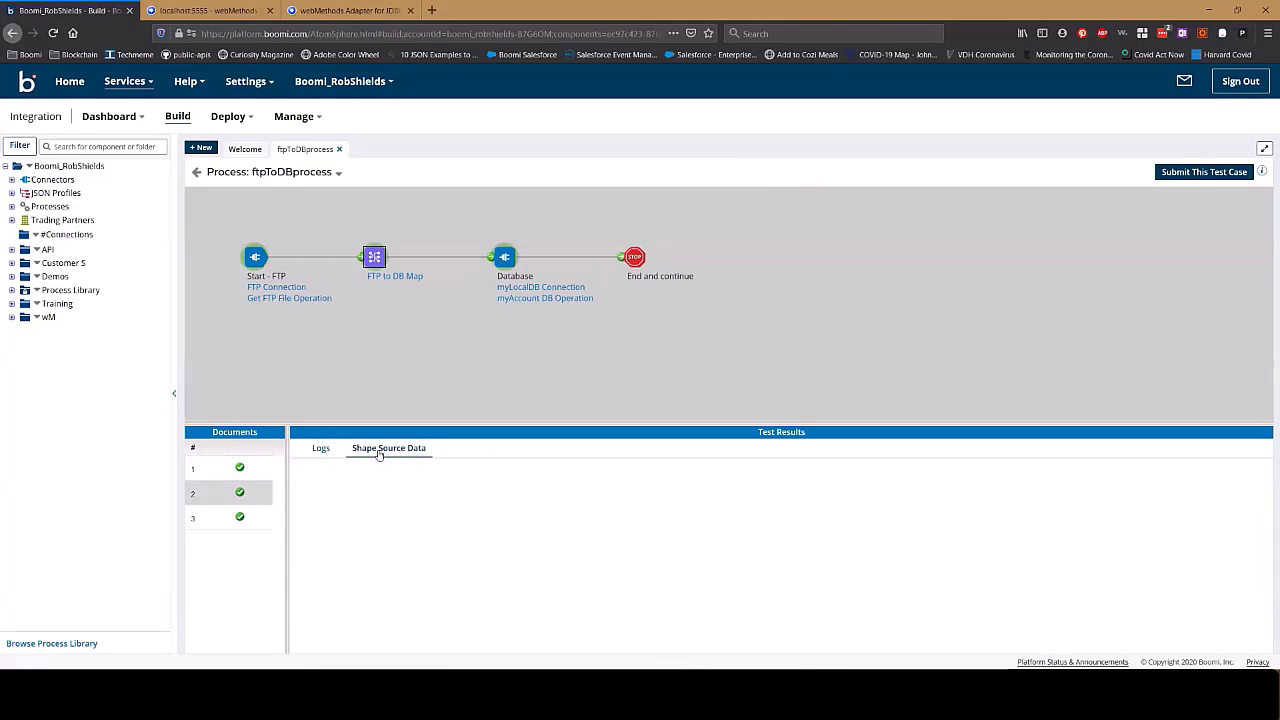
pyautogui.click(239, 515)
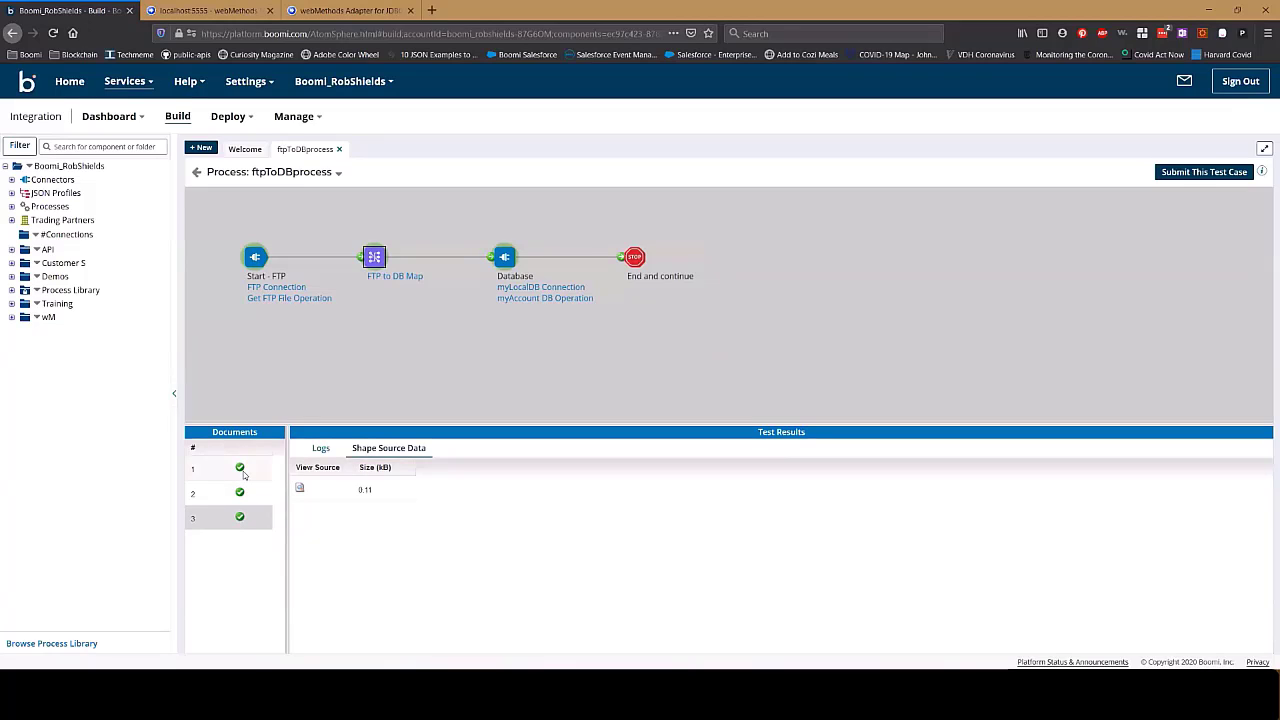
# Step: View the map shape's source data for documents 1 and 2
pyautogui.click(243, 474)
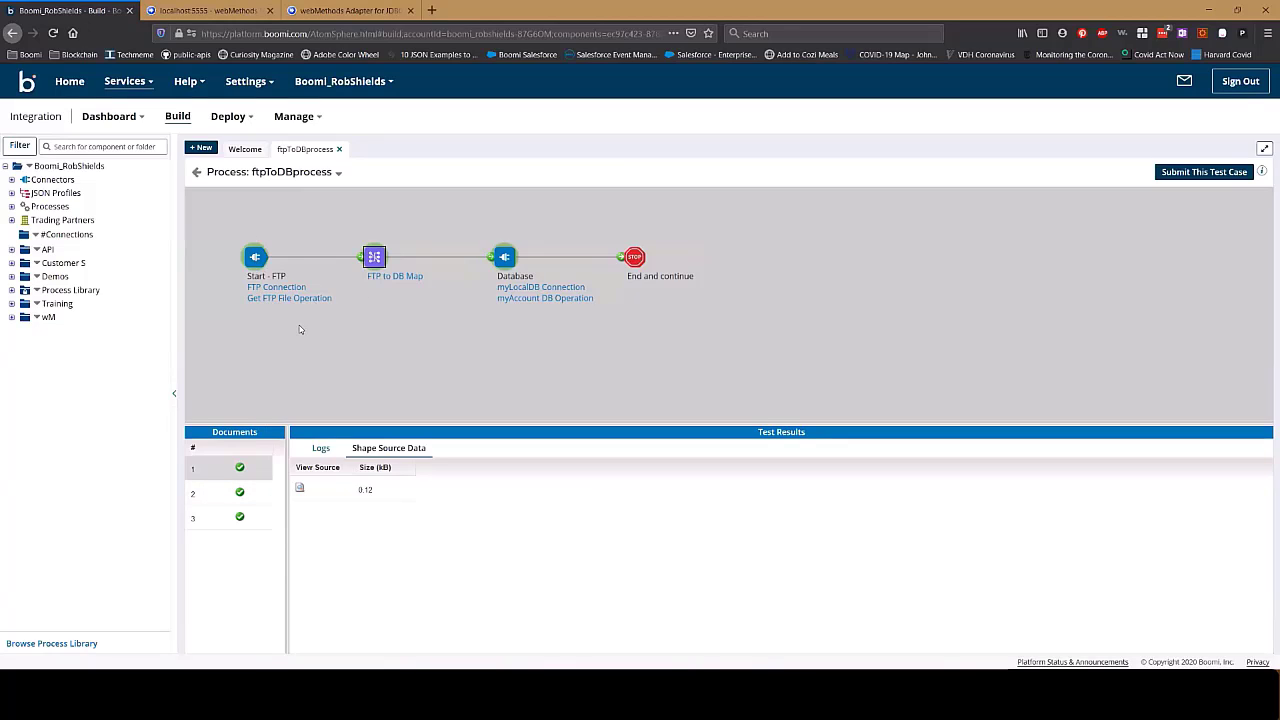
pyautogui.click(299, 487)
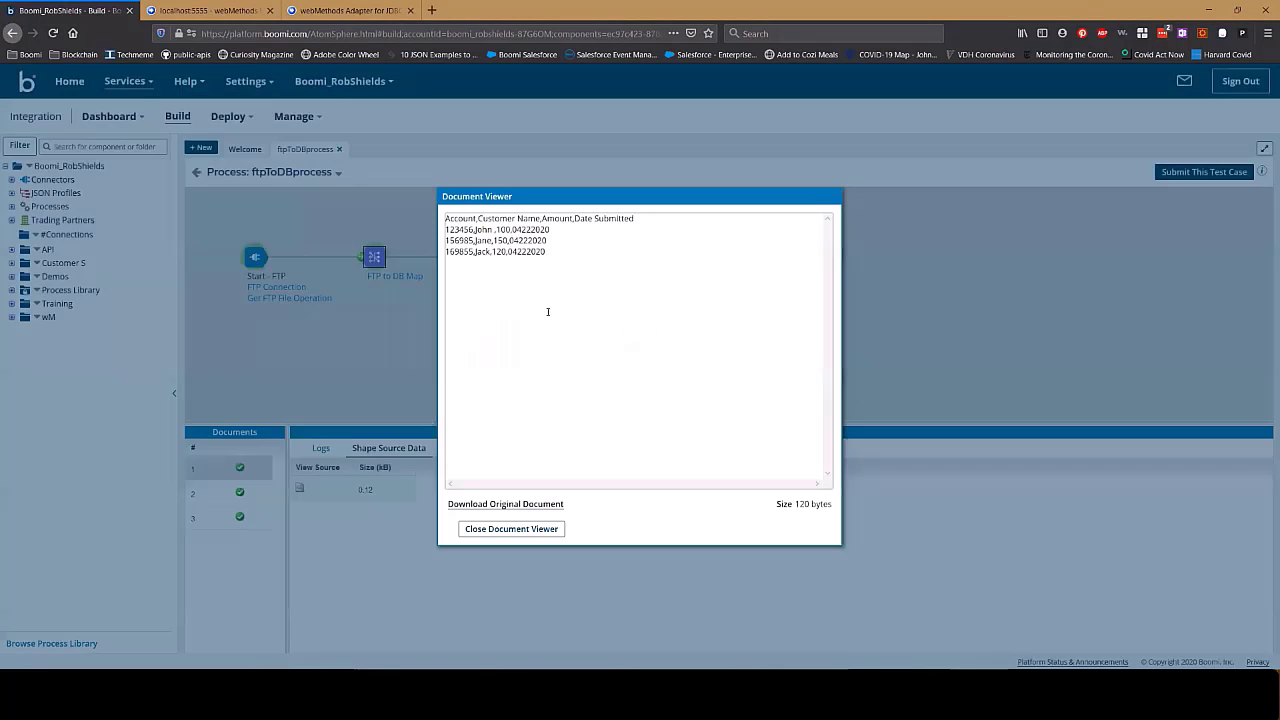
pyautogui.click(545, 529)
pyautogui.click(345, 450)
pyautogui.click(237, 495)
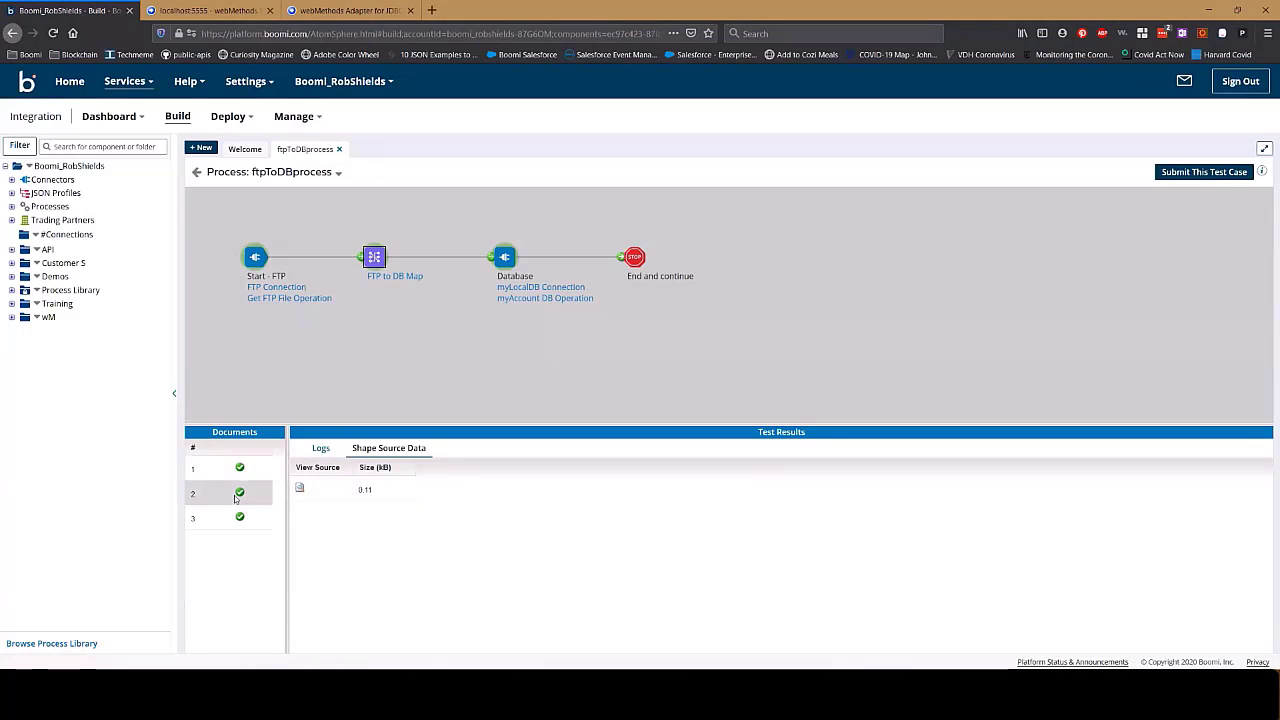
pyautogui.click(300, 489)
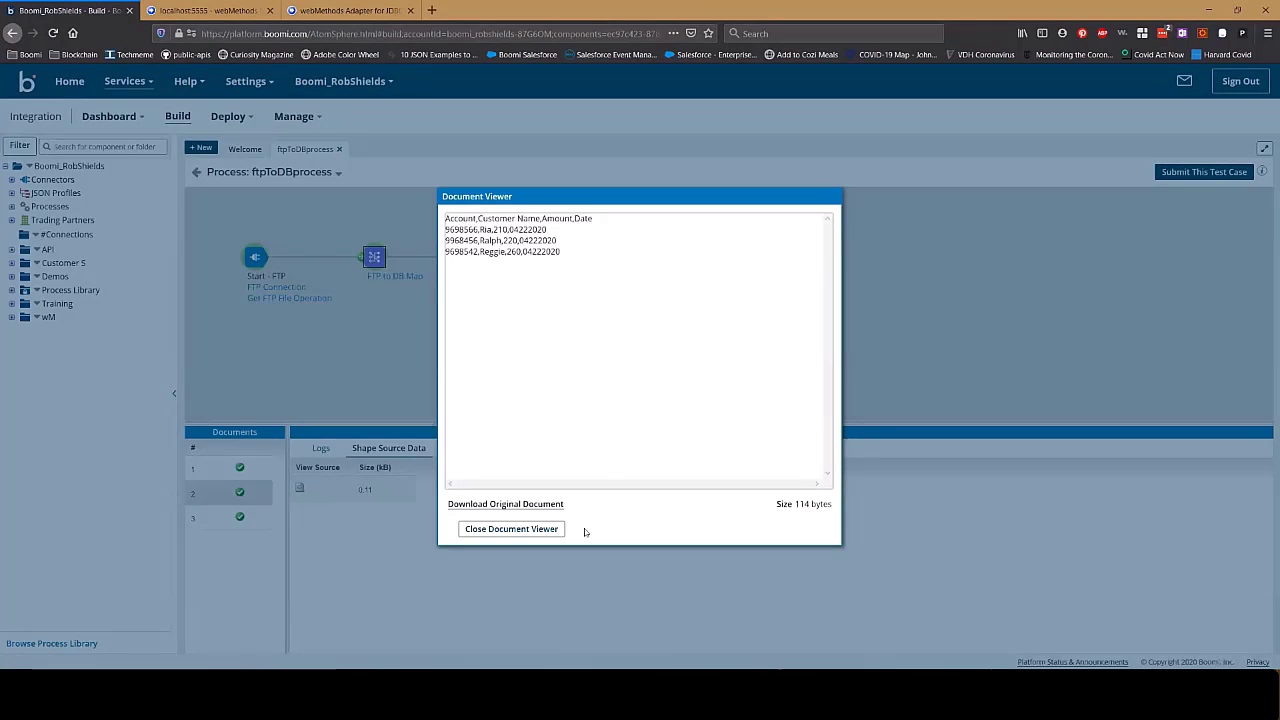
pyautogui.click(505, 529)
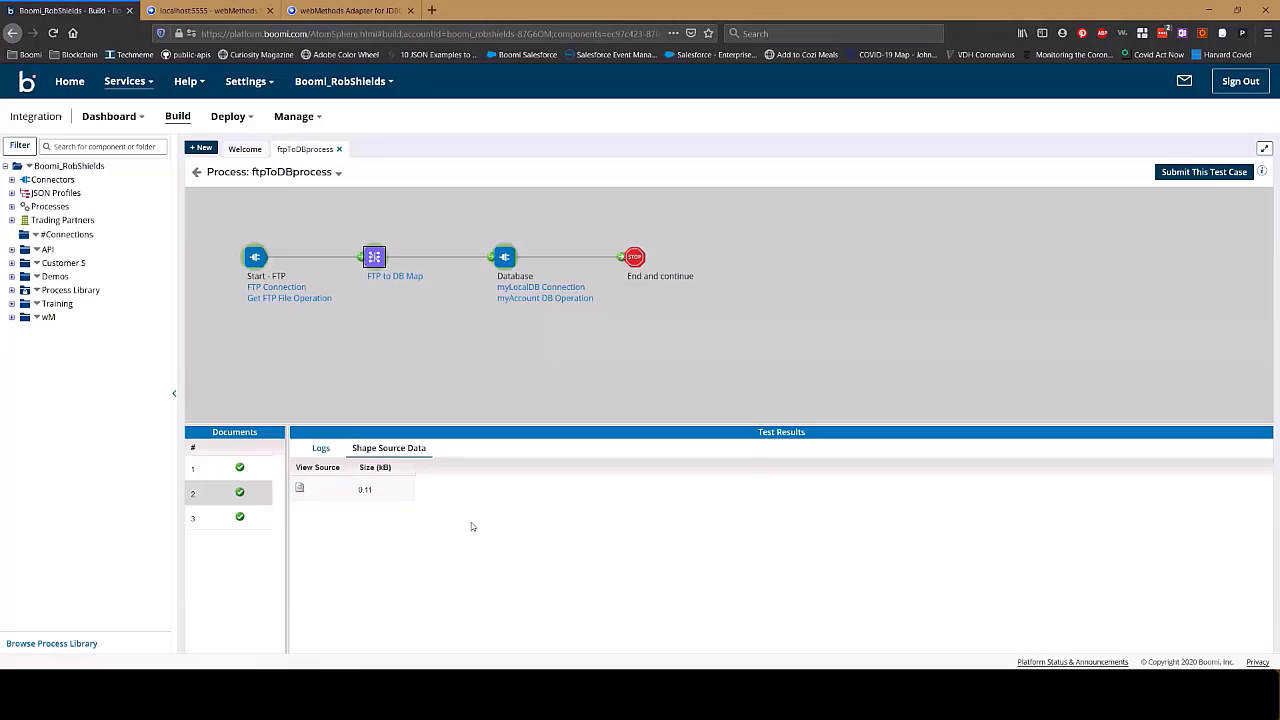
# Step: View the map shape's source data for document 3
pyautogui.click(239, 522)
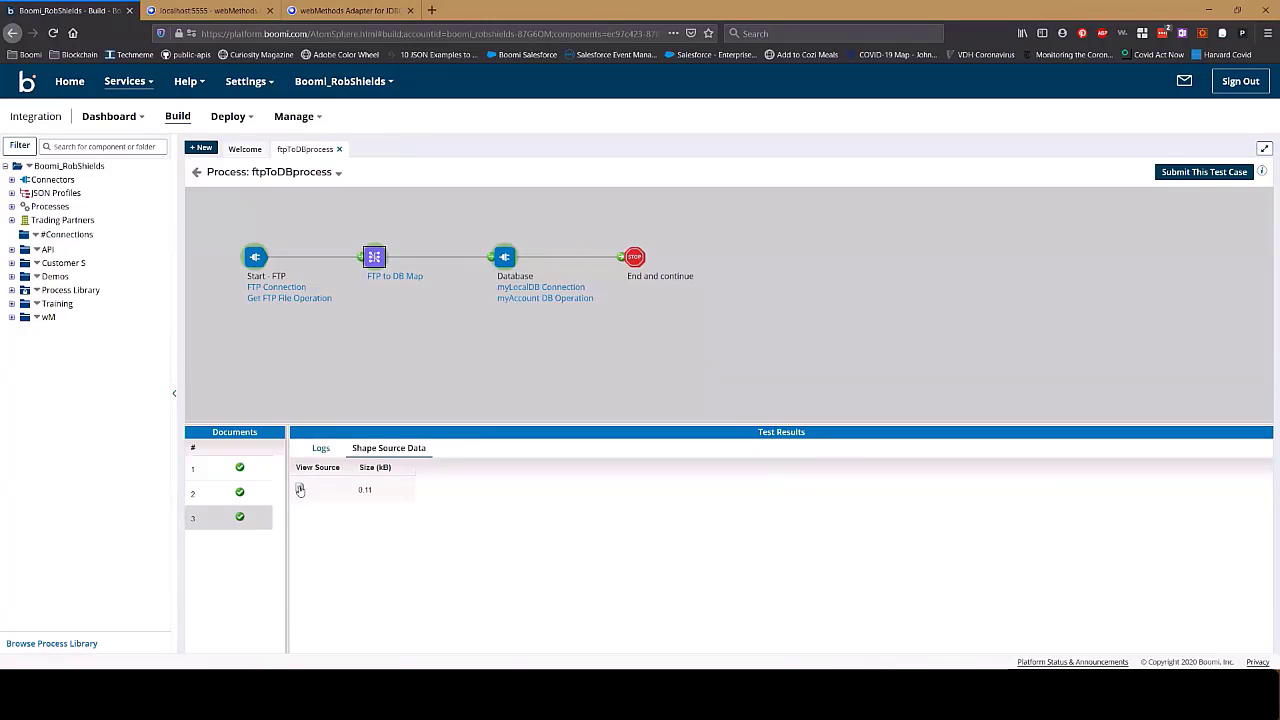
pyautogui.click(300, 489)
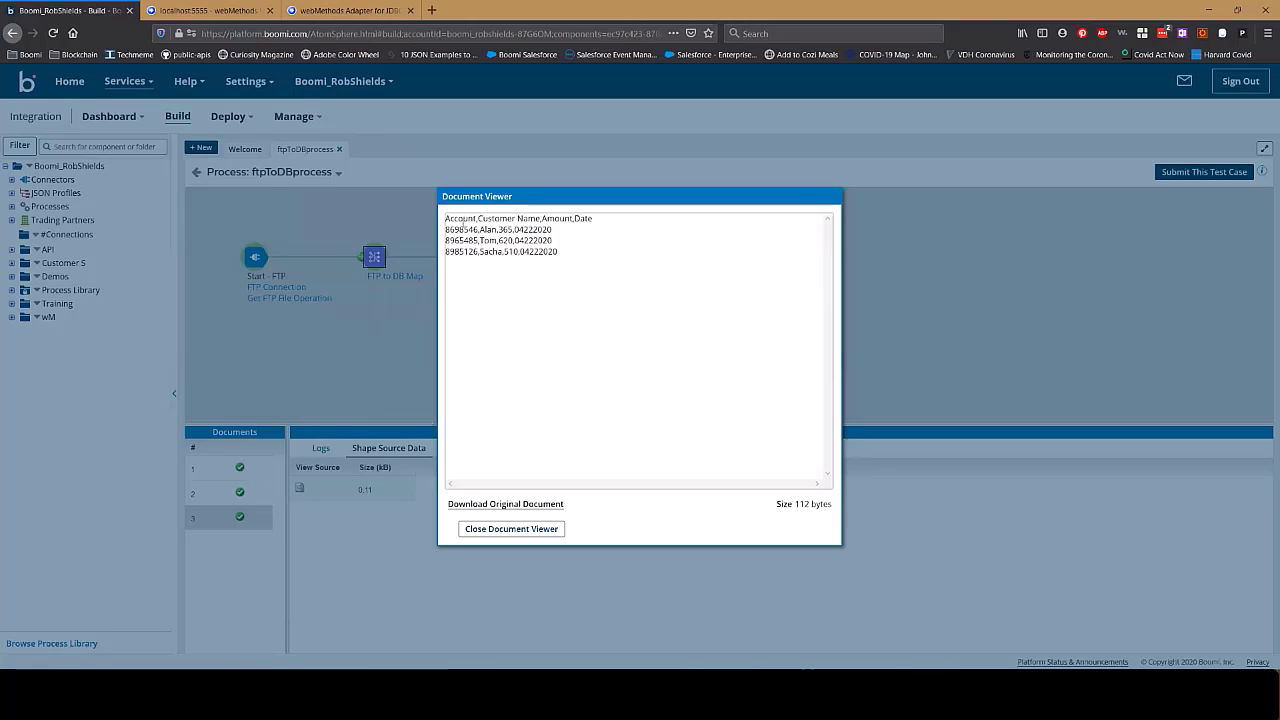
pyautogui.hotkey('ctrl', 'a')
pyautogui.click(547, 436)
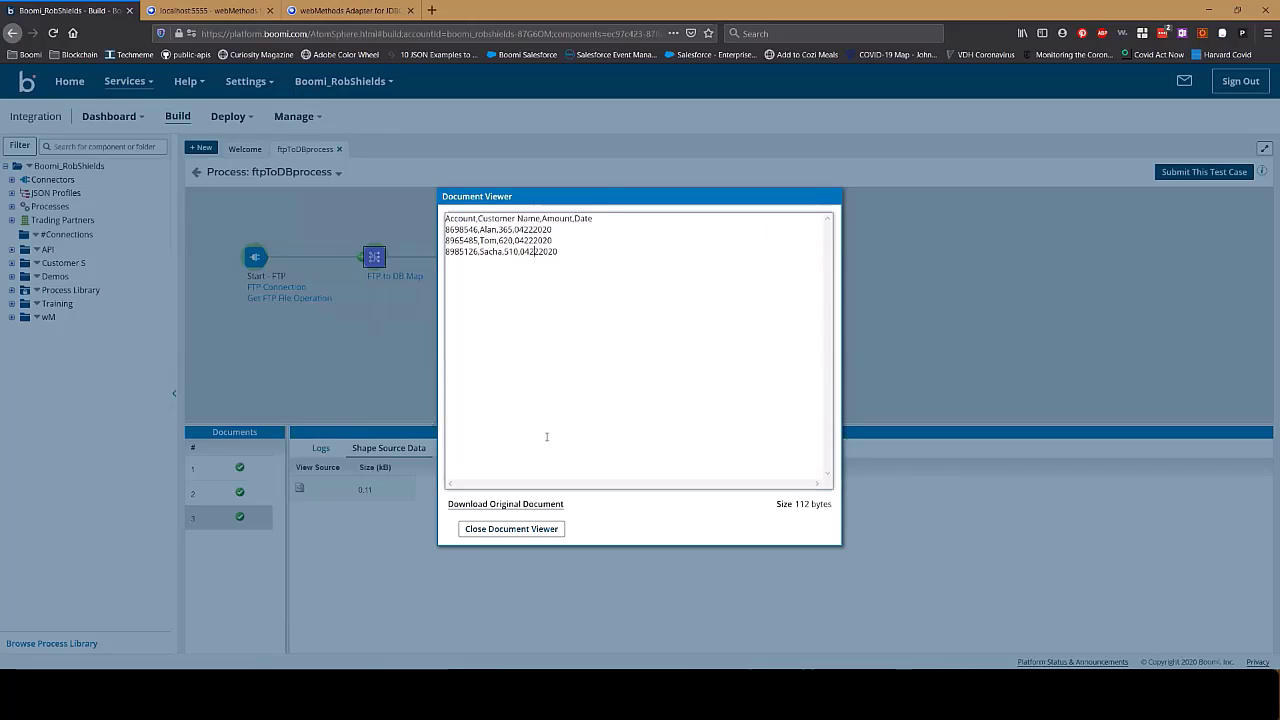
pyautogui.click(530, 528)
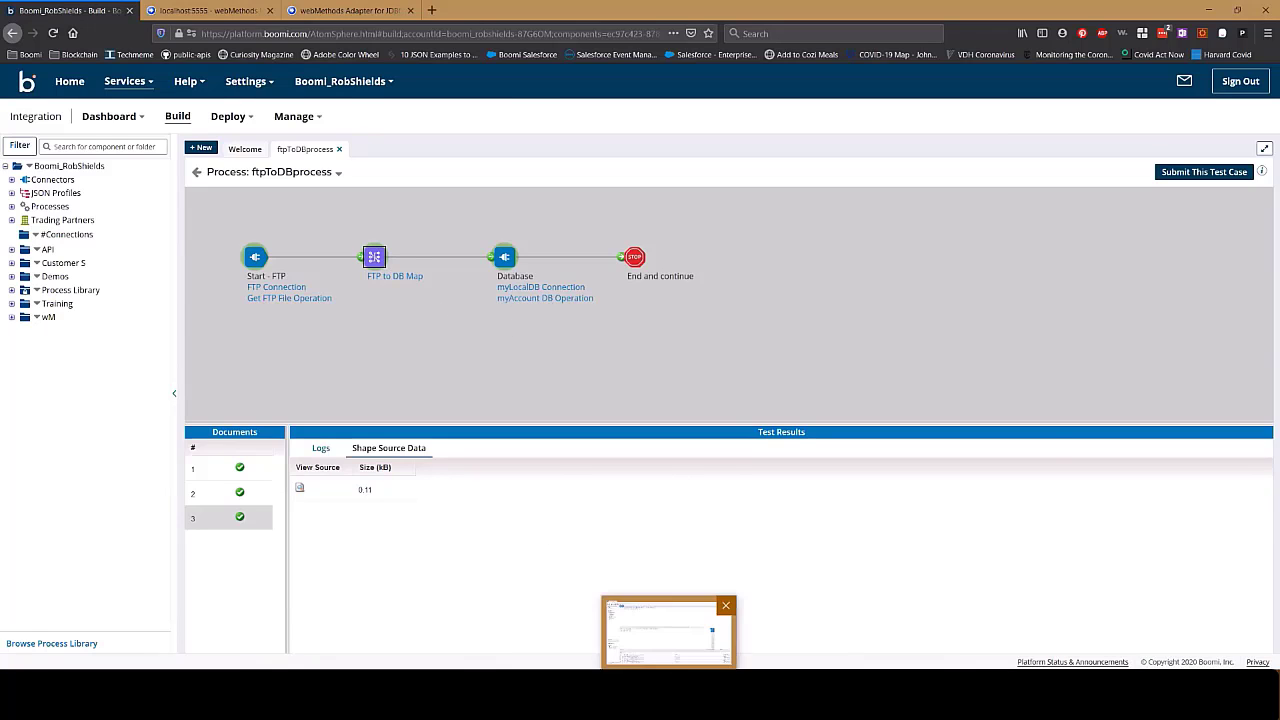
# Step: Switch to MySQL Workbench, rerun the select query on the accounts table, and examine the loaded names and amounts
pyautogui.click(668, 630)
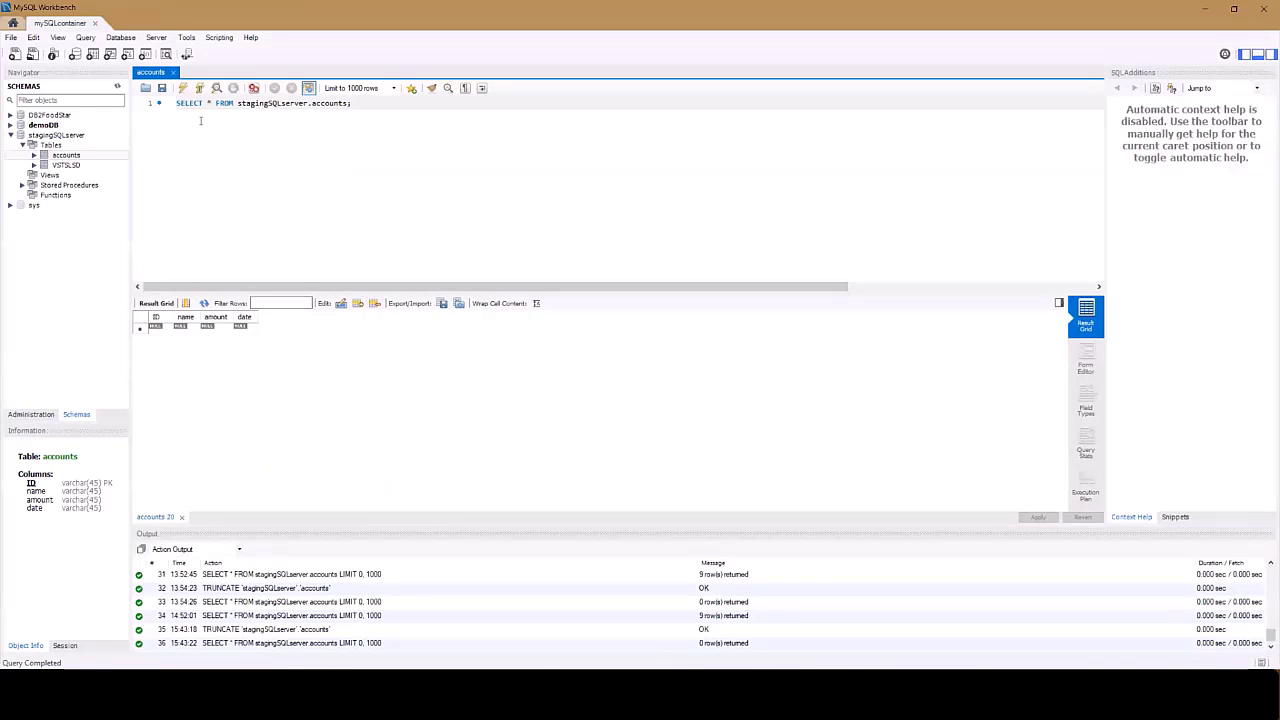
pyautogui.click(200, 89)
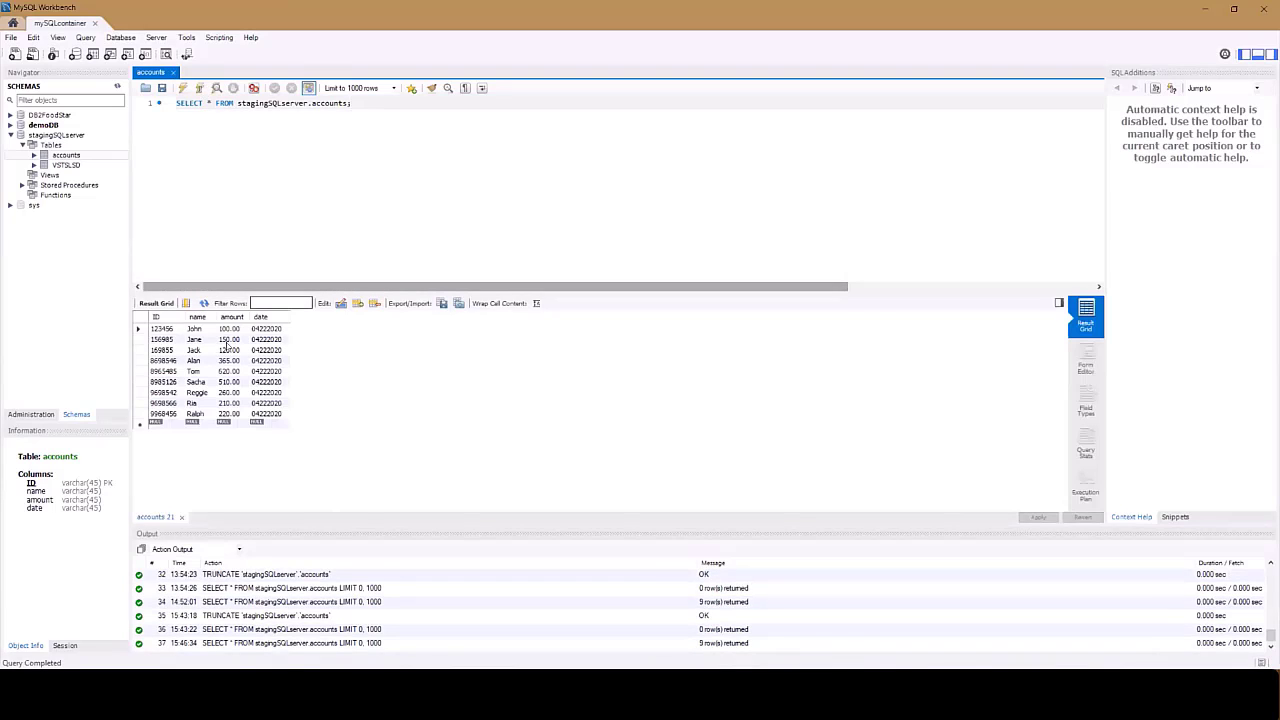
pyautogui.click(196, 329)
pyautogui.click(208, 330)
pyautogui.click(205, 329)
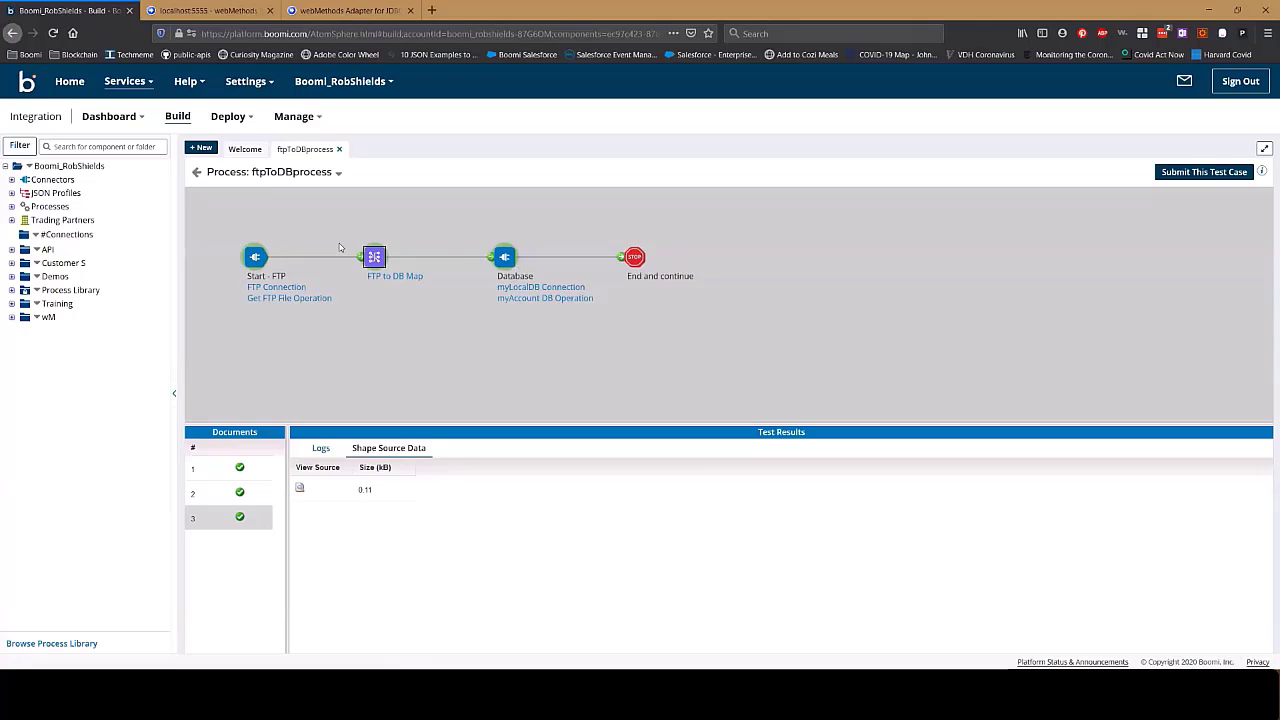
# Step: Return to Boomi, leave the test results, and close ftpToDBprocess
pyautogui.click(197, 172)
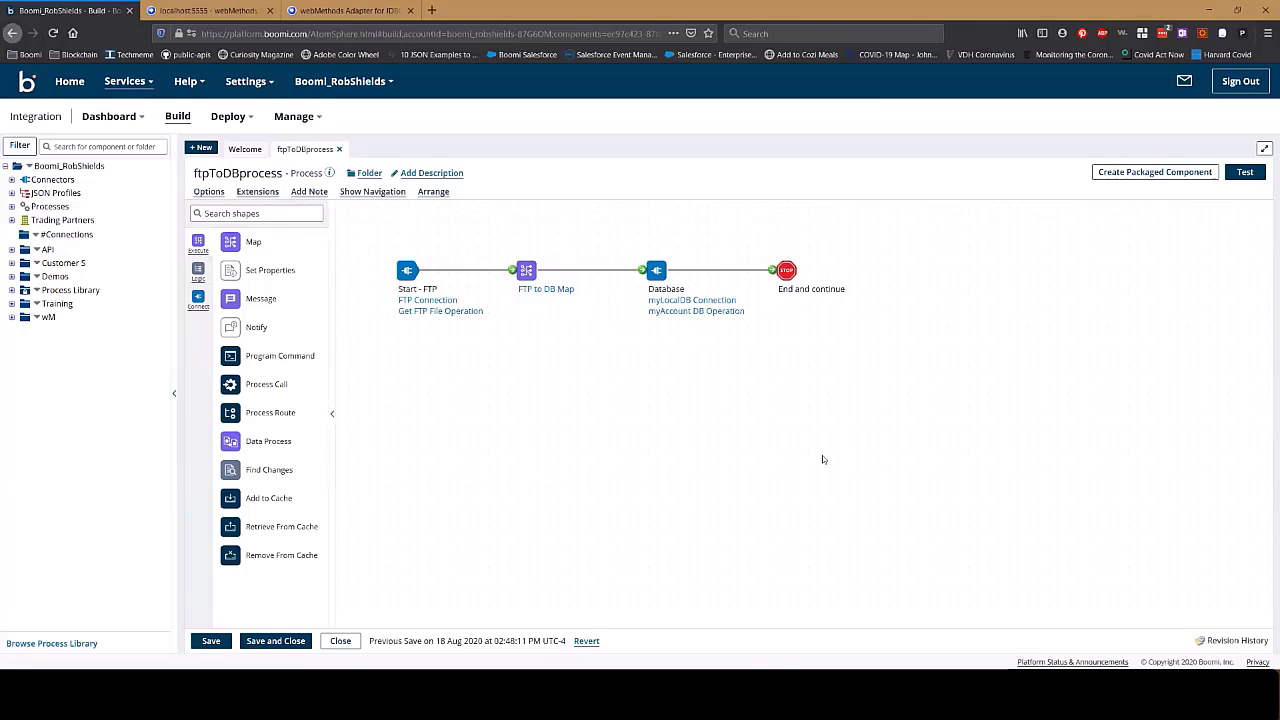
pyautogui.click(341, 641)
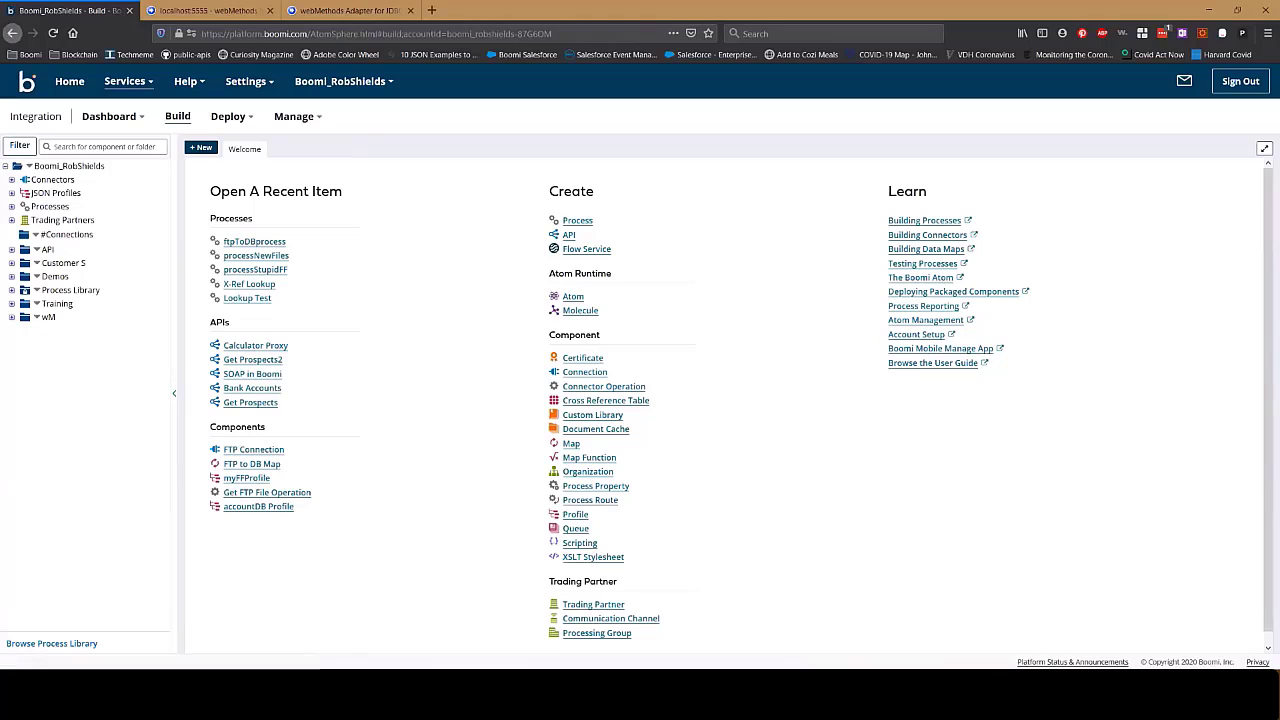